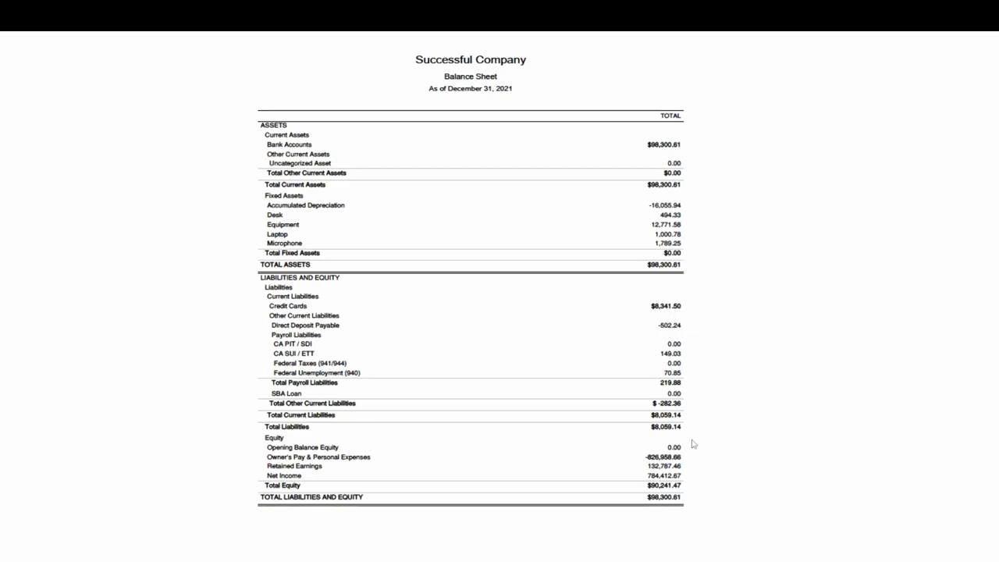
Leave the full-screen QuickBooks balance sheet and switch to the TurboTax Business window.
{"action": "key", "text": "alt+Tab"}
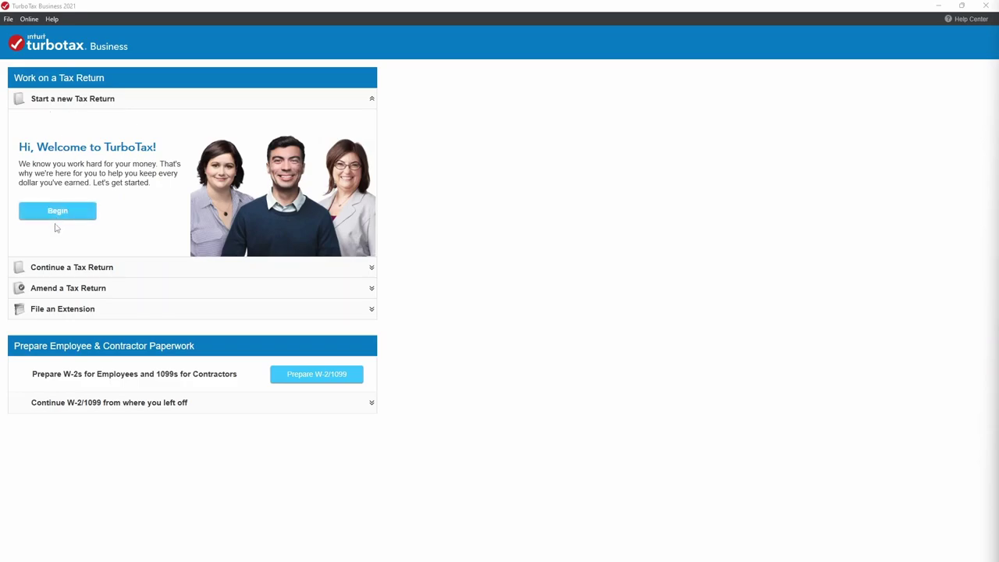
Start a new S Corporation (Form 1120S) business return as a new user, skipping QuickBooks import.
{"action": "left_click", "coordinate": [57, 215]}
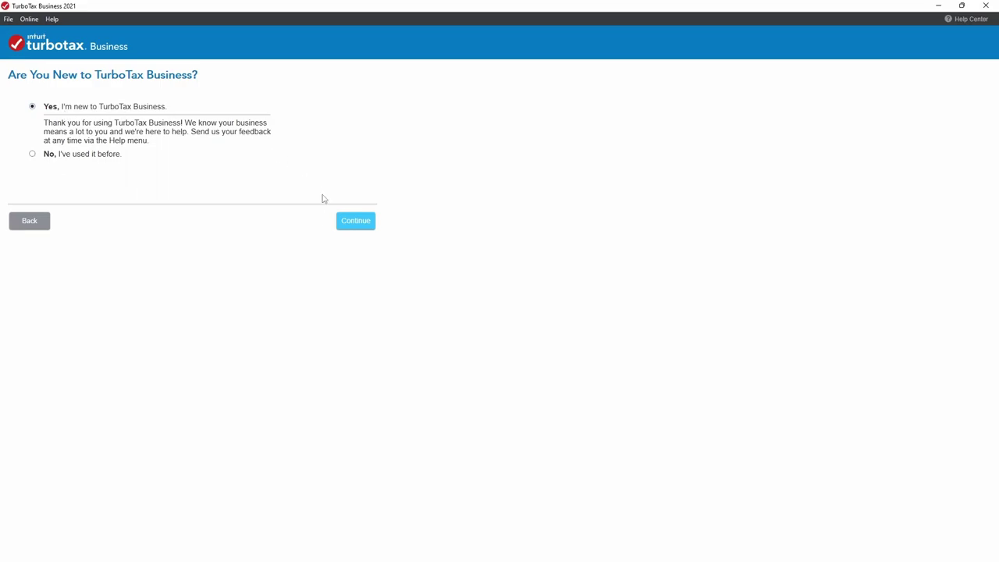
{"action": "left_click", "coordinate": [365, 221]}
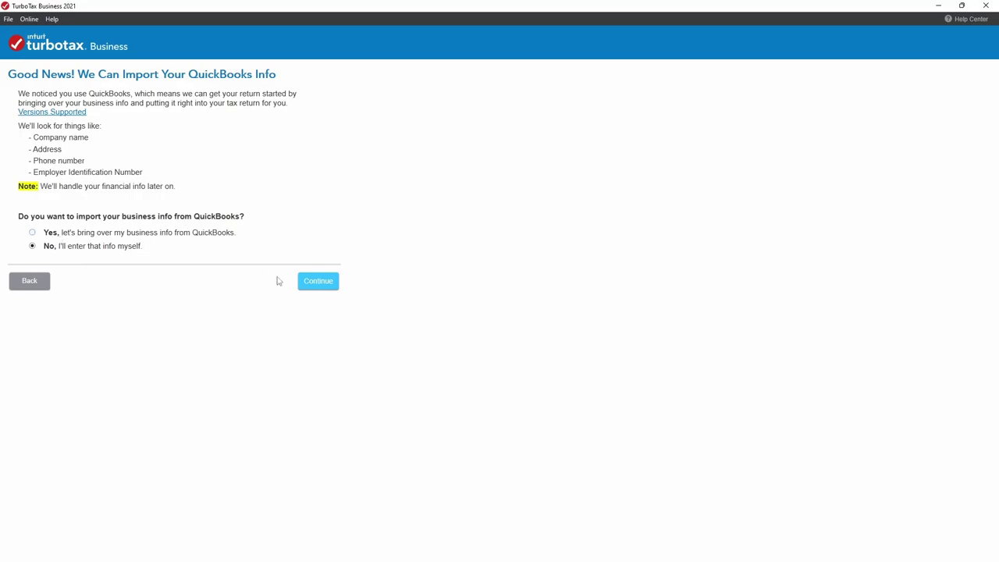
{"action": "left_click", "coordinate": [336, 281]}
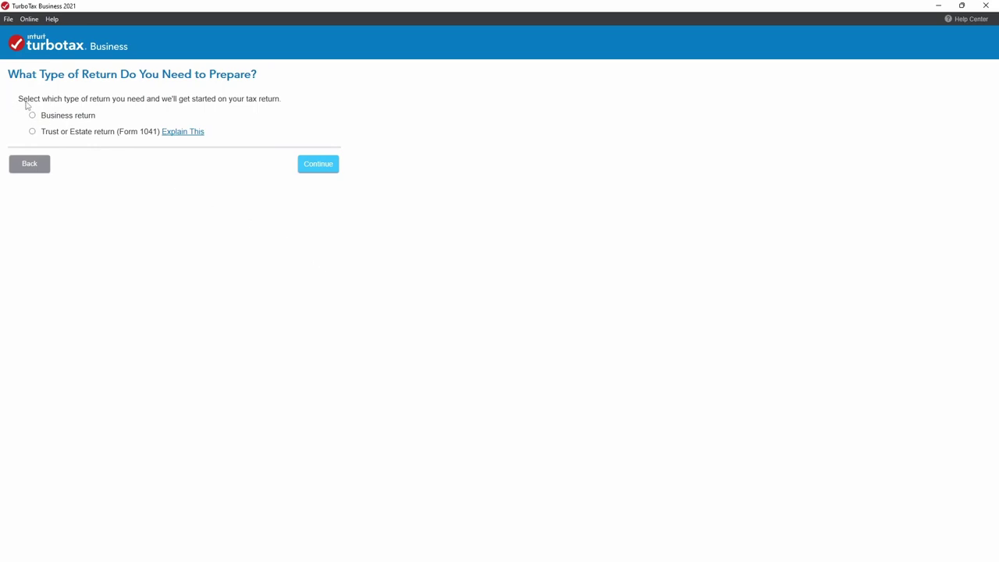
{"action": "left_click", "coordinate": [33, 115]}
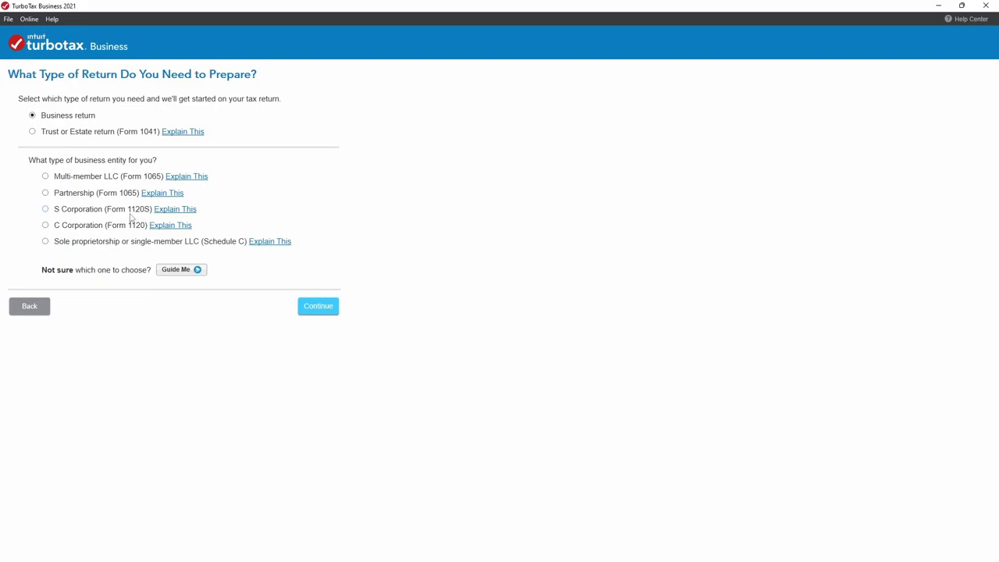
{"action": "left_click", "coordinate": [46, 209]}
{"action": "left_click", "coordinate": [312, 307]}
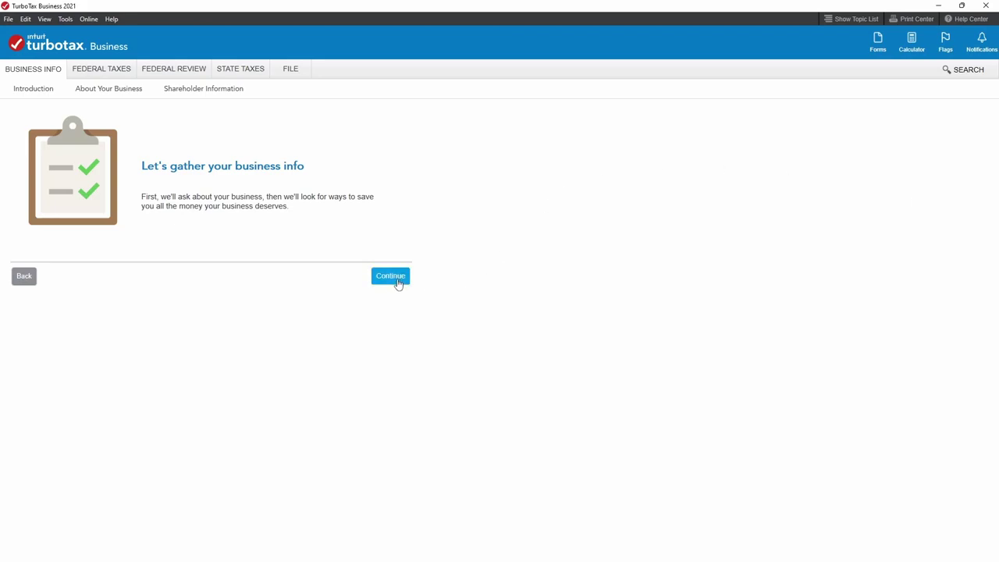
Enter 'Successful Company' as the S corporation name.
{"action": "left_click", "coordinate": [390, 276]}
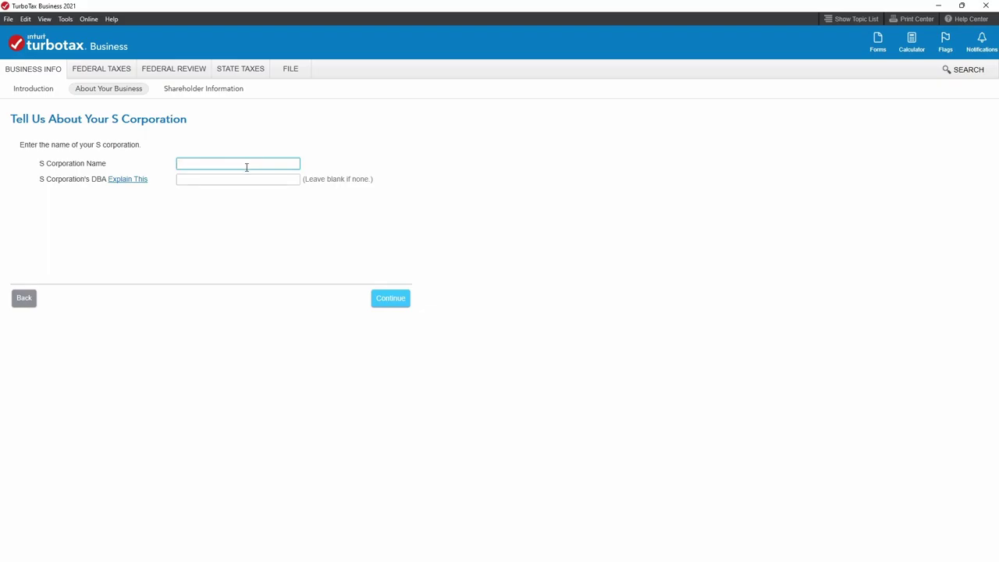
{"action": "type", "text": "Successful Compna"}
{"action": "key", "text": "Tab"}
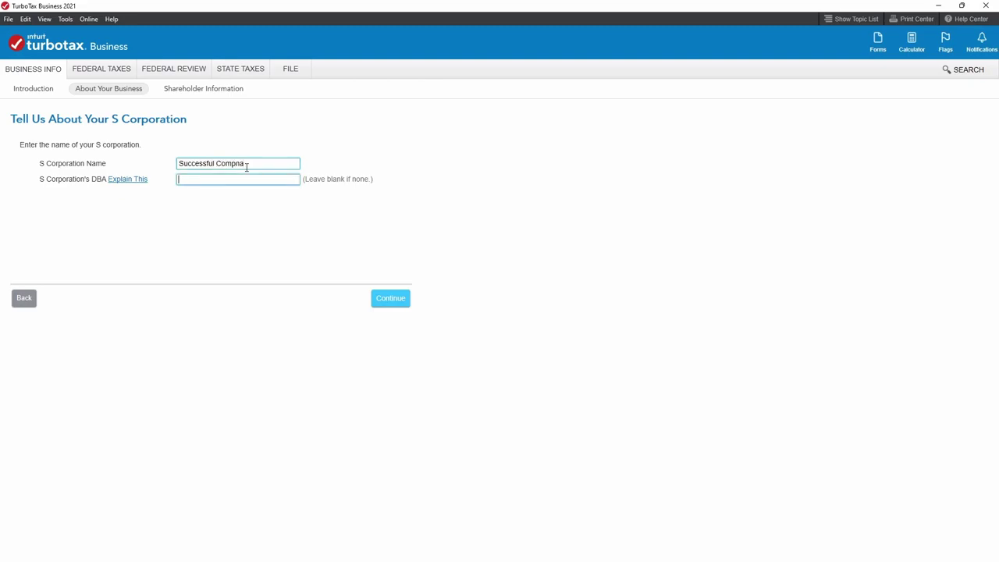
{"action": "key", "text": "shift+Tab"}
{"action": "left_click", "coordinate": [249, 164]}
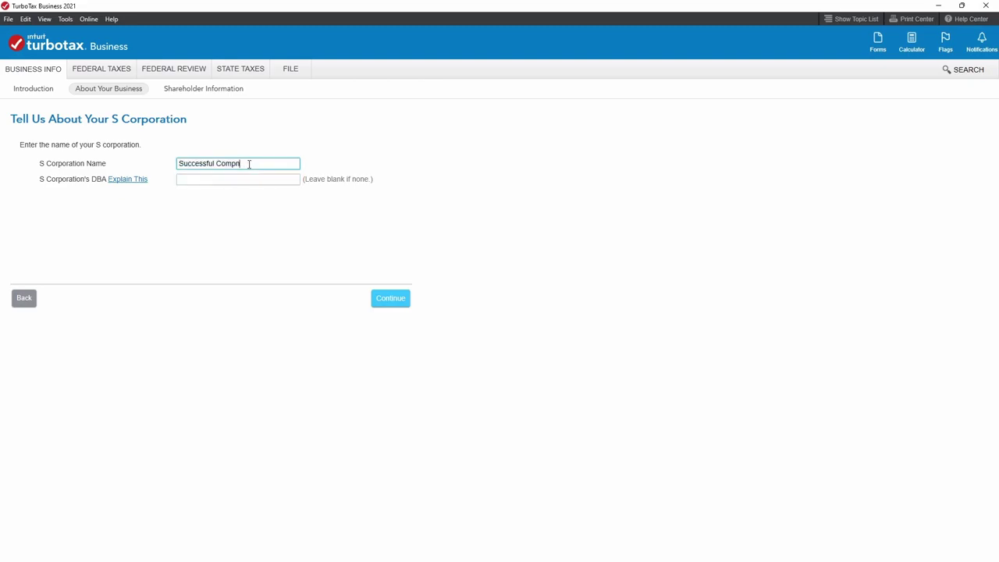
{"action": "type", "text": "ny"}
{"action": "key", "text": "Tab"}
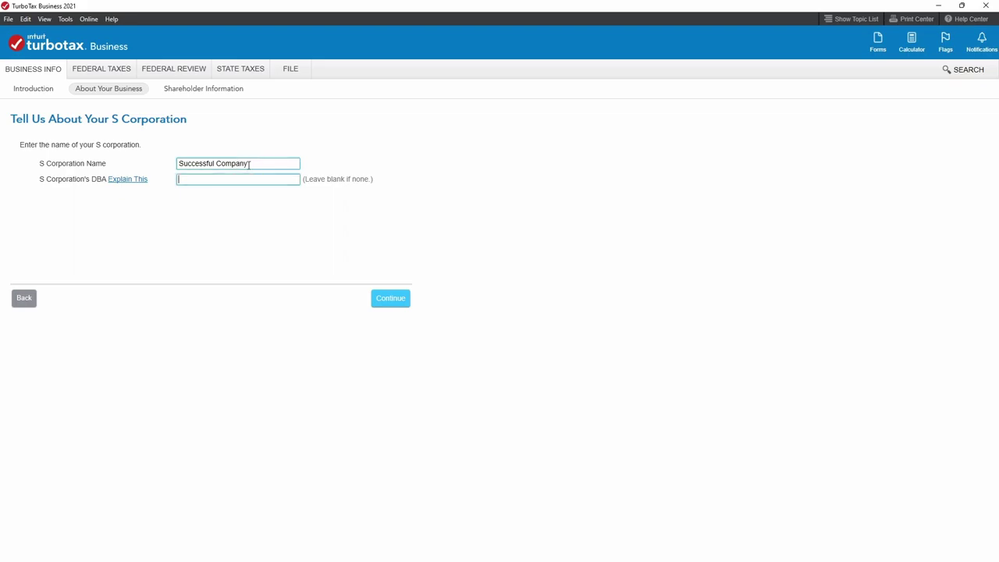
{"action": "left_click", "coordinate": [404, 308]}
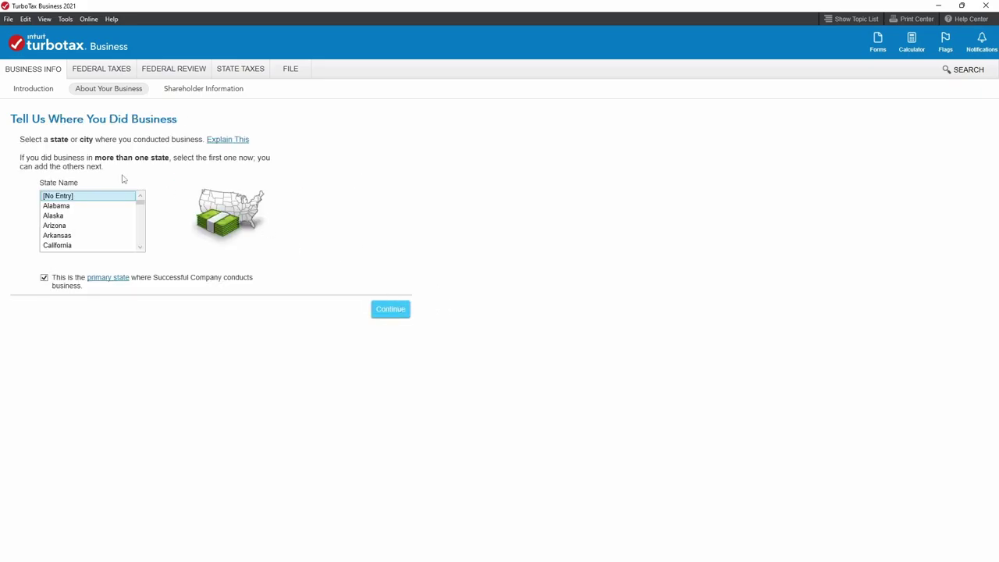
Set California as the only, primary business state and decline the state product.
{"action": "left_click", "coordinate": [71, 245]}
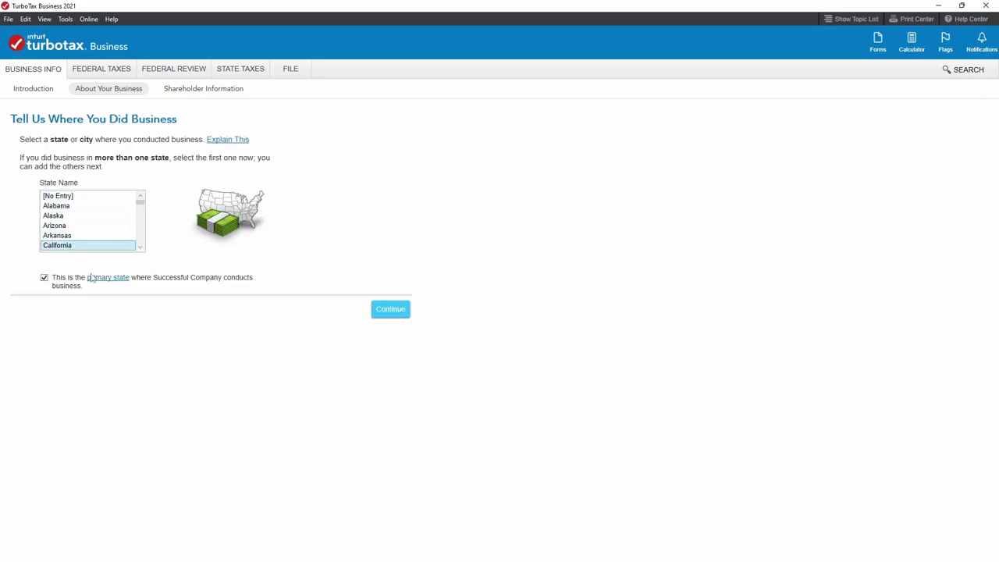
{"action": "left_click", "coordinate": [403, 316]}
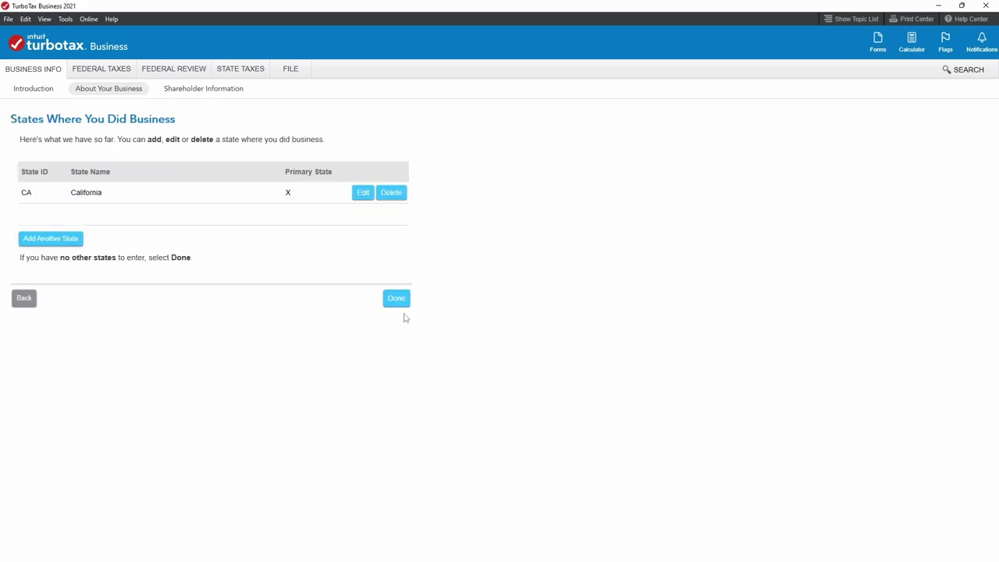
{"action": "left_click", "coordinate": [399, 303]}
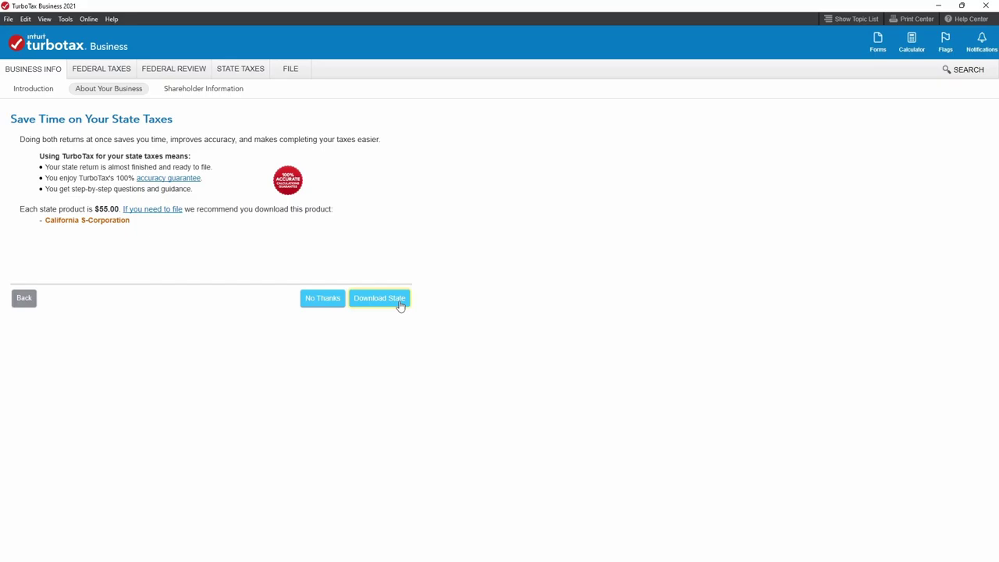
{"action": "left_click", "coordinate": [324, 301]}
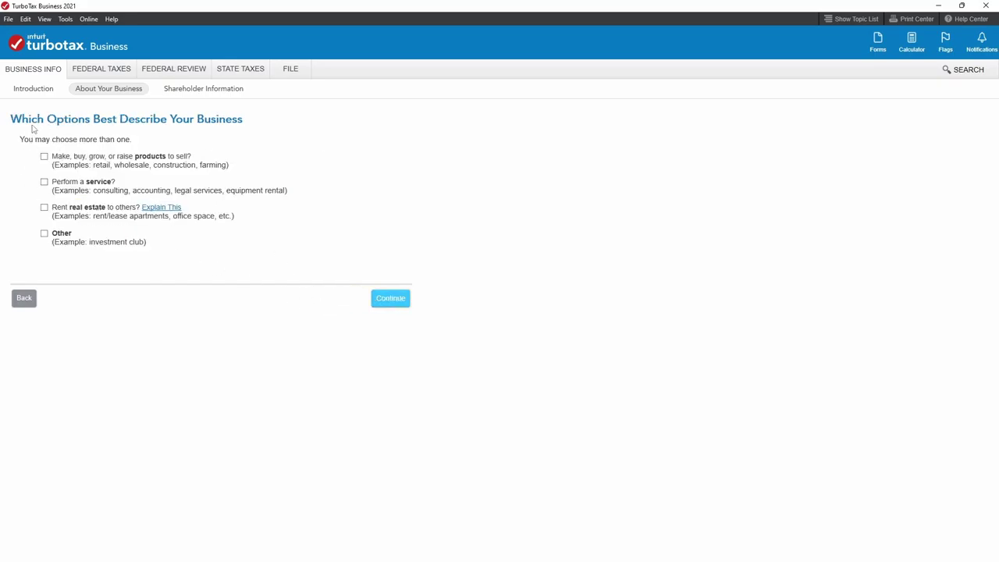
Classify the business as a Consulting service with 'advertisement' as the primary service provided.
{"action": "left_click", "coordinate": [43, 181]}
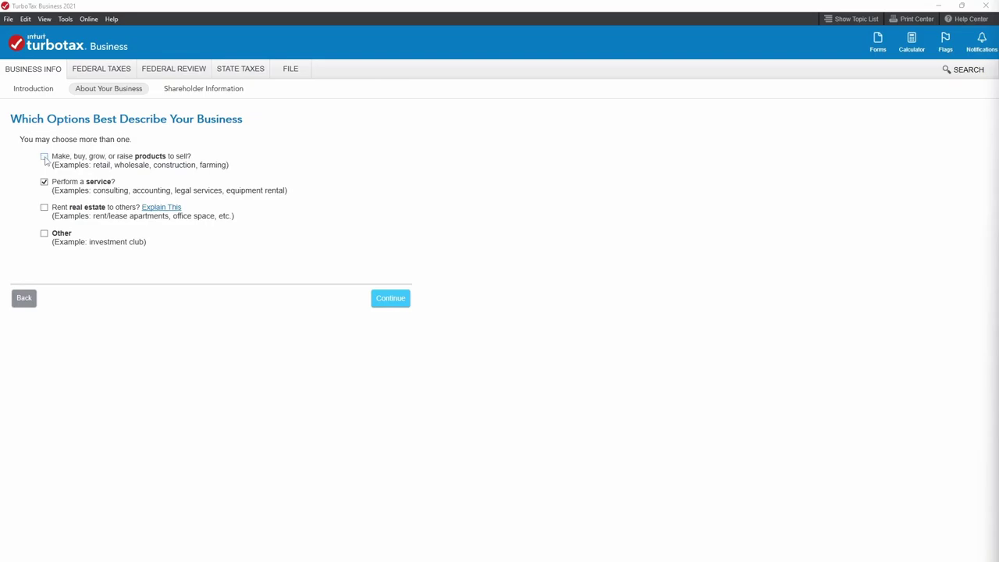
{"action": "left_click", "coordinate": [44, 157]}
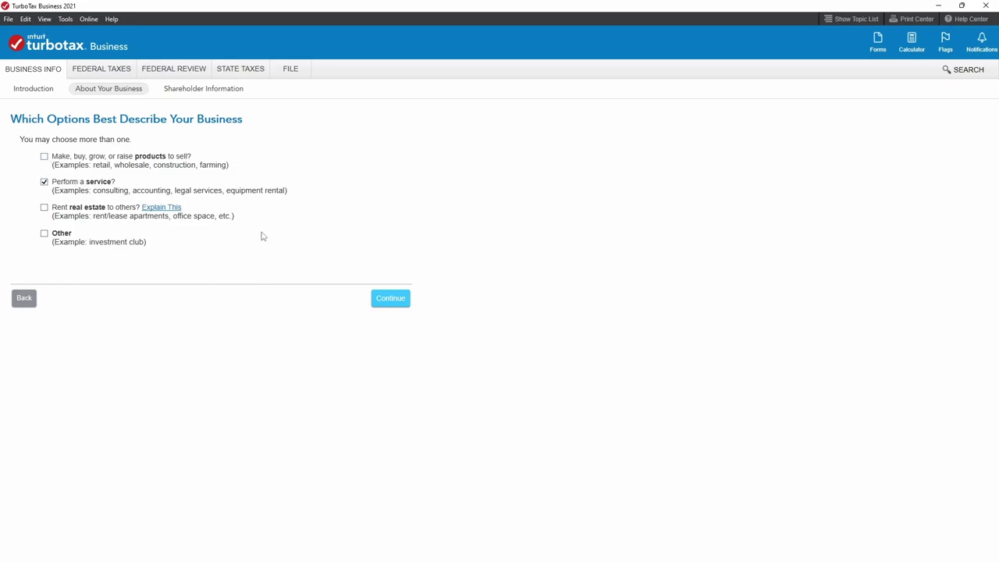
{"action": "left_click", "coordinate": [388, 304]}
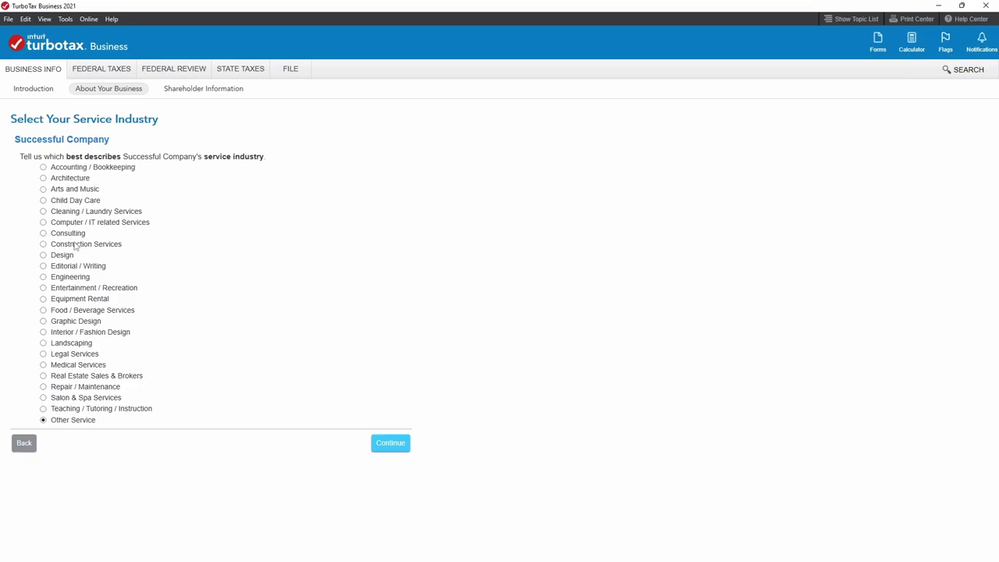
{"action": "left_click", "coordinate": [43, 233]}
{"action": "left_click", "coordinate": [390, 442]}
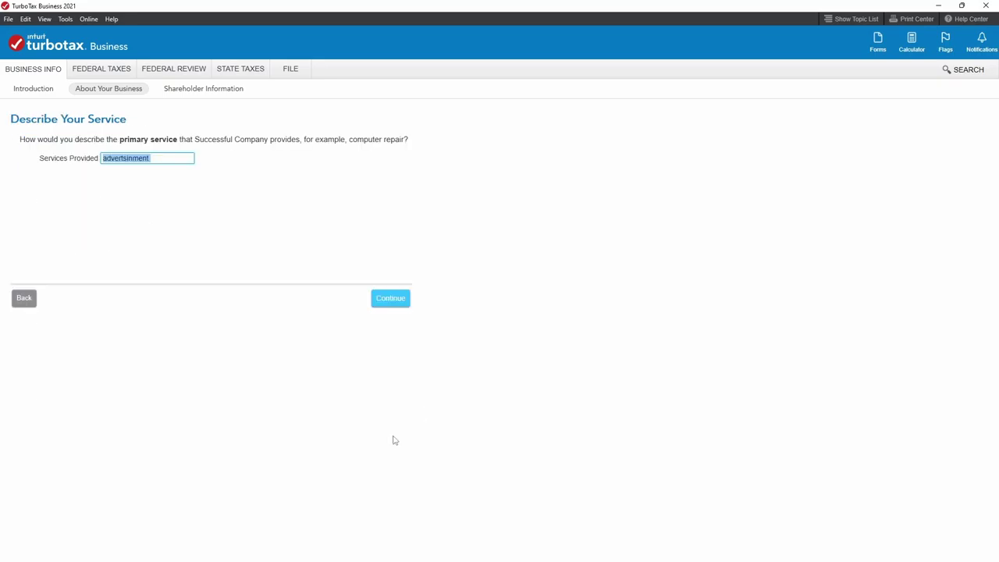
{"action": "key", "text": "BackSpace"}
{"action": "type", "text": "advertismen"}
{"action": "left_click", "coordinate": [386, 303]}
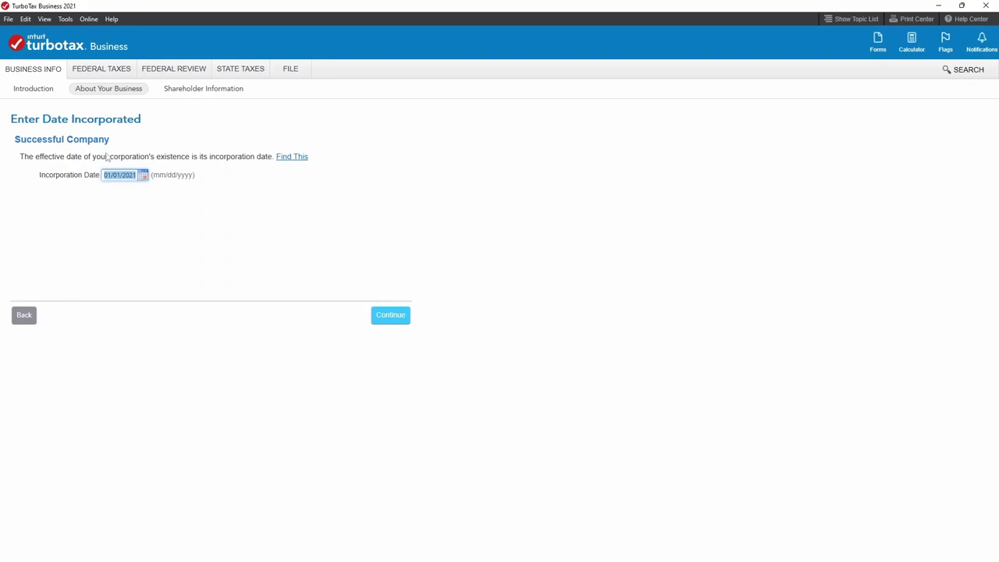
Keep 01/01/2021 as the incorporation date and as the matching S election date.
{"action": "left_click", "coordinate": [115, 180]}
{"action": "left_click", "coordinate": [377, 318]}
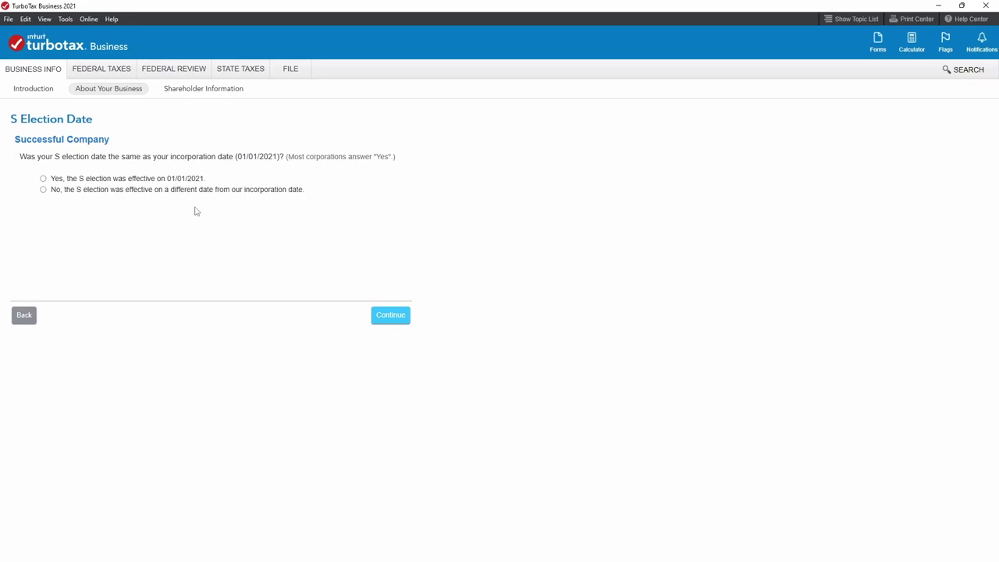
{"action": "left_click", "coordinate": [44, 181]}
{"action": "left_click", "coordinate": [397, 320]}
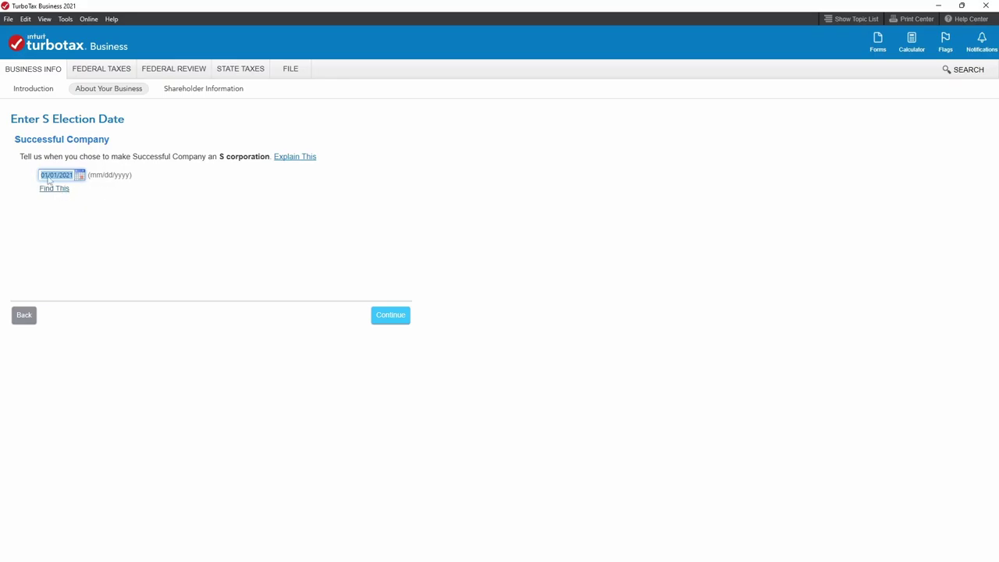
{"action": "left_click", "coordinate": [53, 177]}
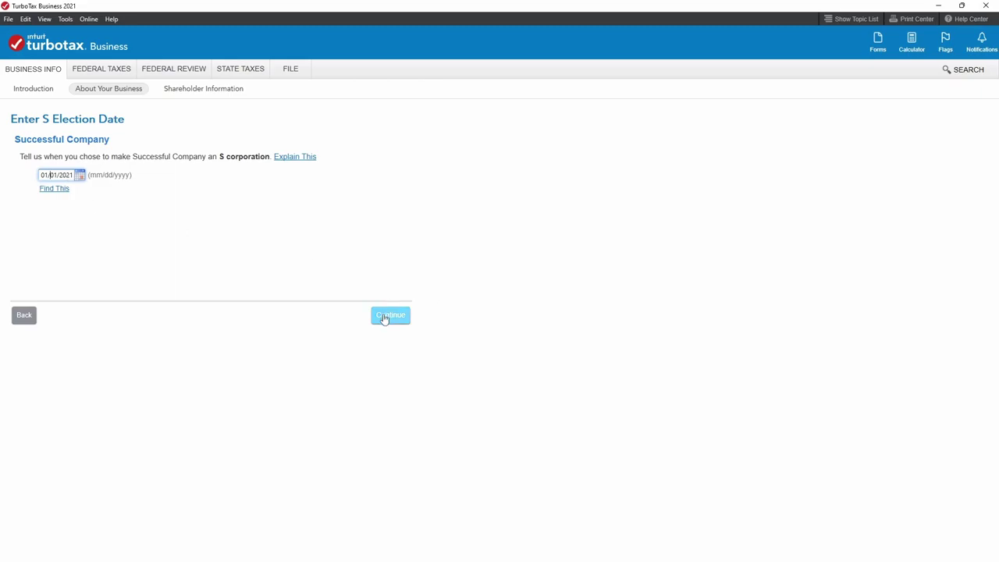
{"action": "left_click", "coordinate": [383, 317]}
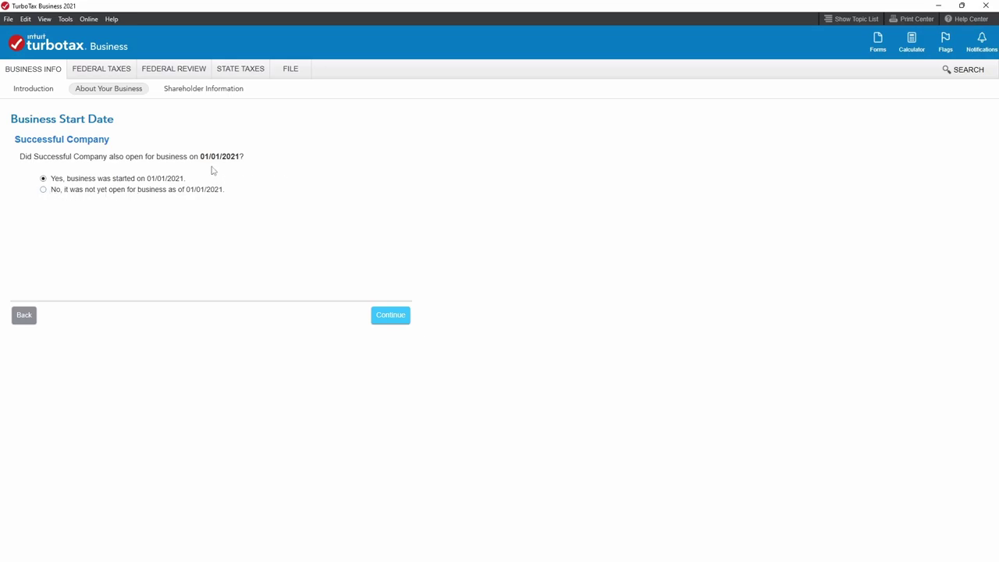
Indicate the S election was not filed and is being filed late.
{"action": "left_click", "coordinate": [394, 320]}
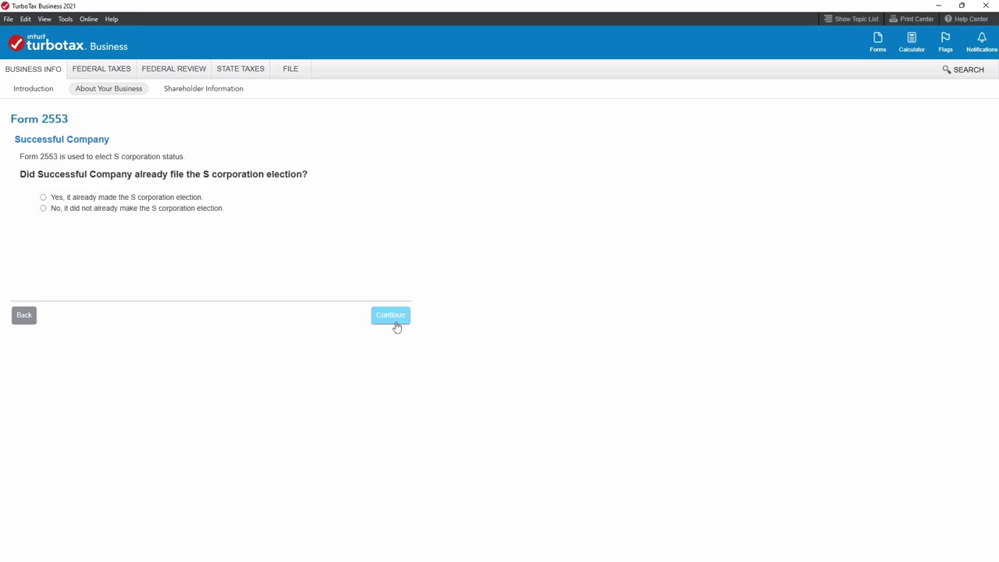
{"action": "left_click", "coordinate": [43, 209]}
{"action": "left_click", "coordinate": [380, 316]}
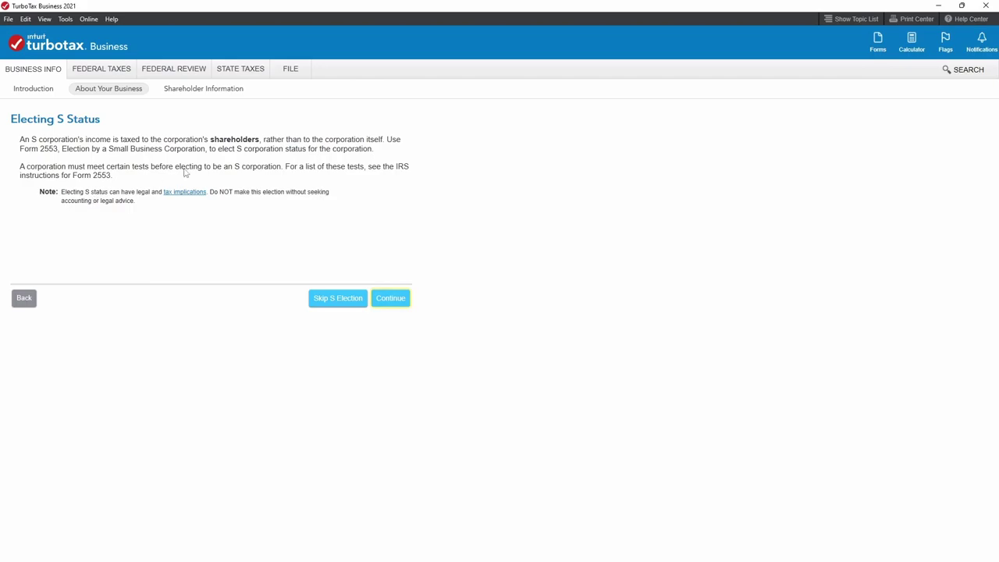
{"action": "left_click", "coordinate": [392, 298]}
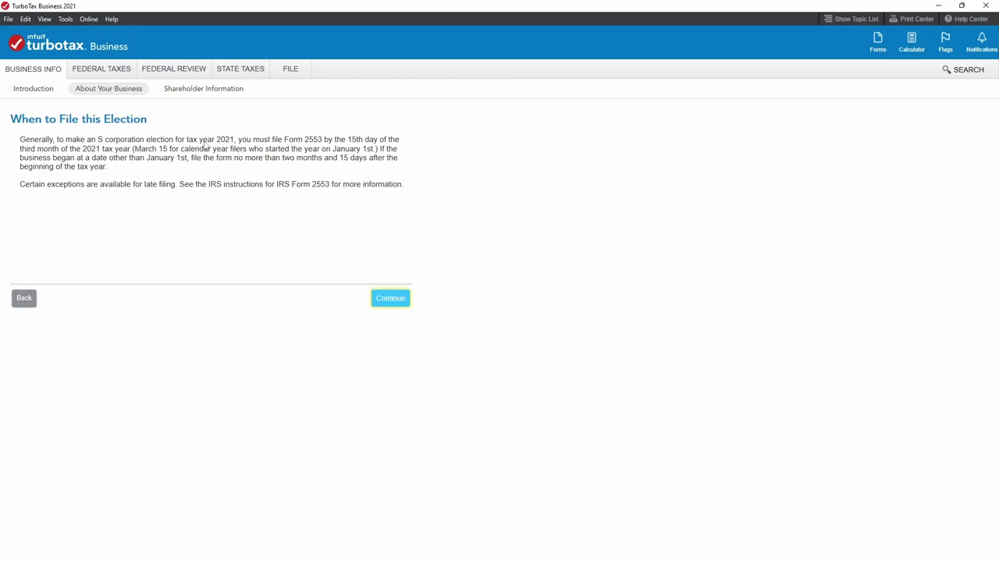
{"action": "left_click", "coordinate": [390, 303]}
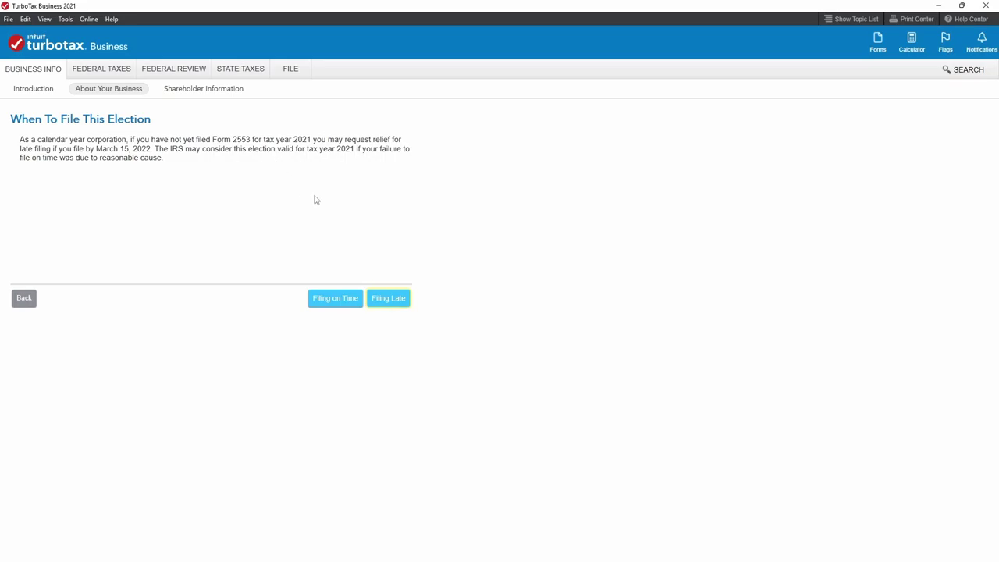
{"action": "left_click", "coordinate": [389, 300]}
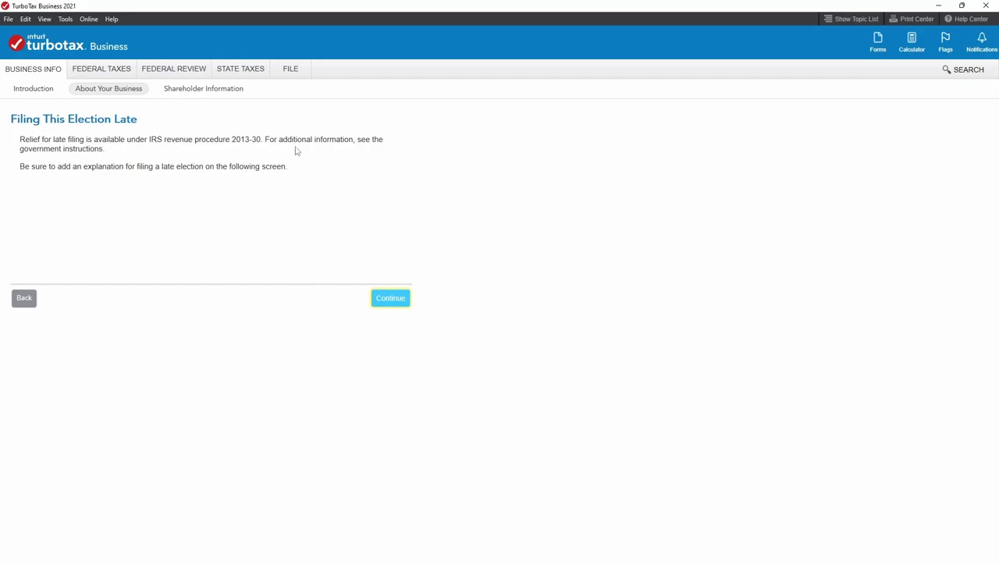
{"action": "left_click", "coordinate": [404, 303]}
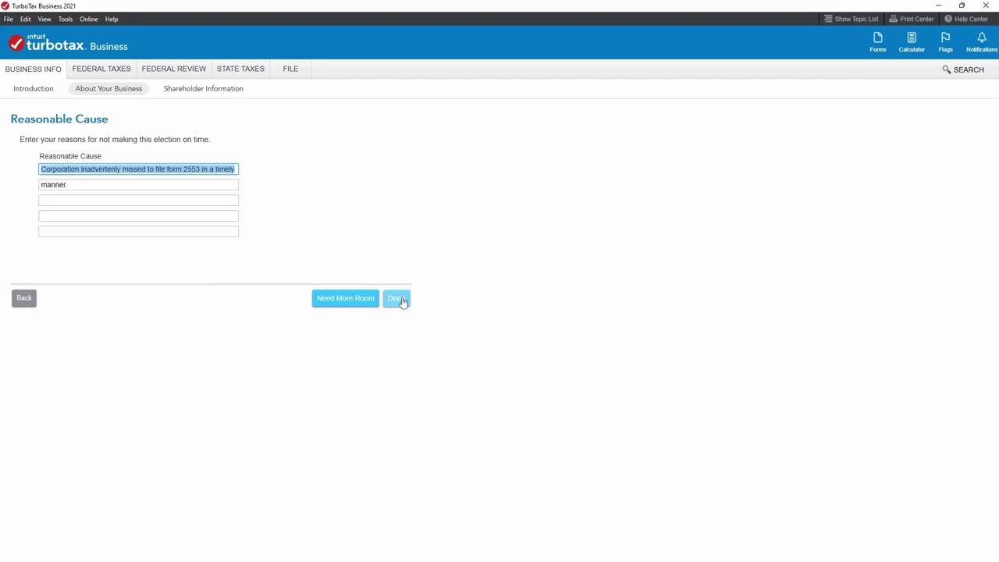
Finish the late-filing reason, set CA with a 01/01/2021 effective date, and accept the contact person.
{"action": "left_click", "coordinate": [96, 183]}
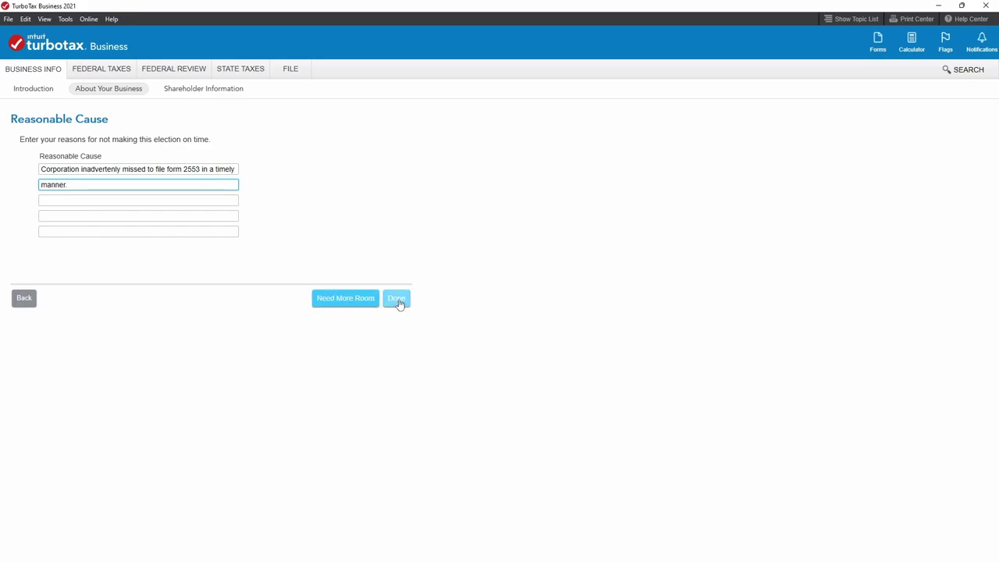
{"action": "left_click", "coordinate": [397, 303]}
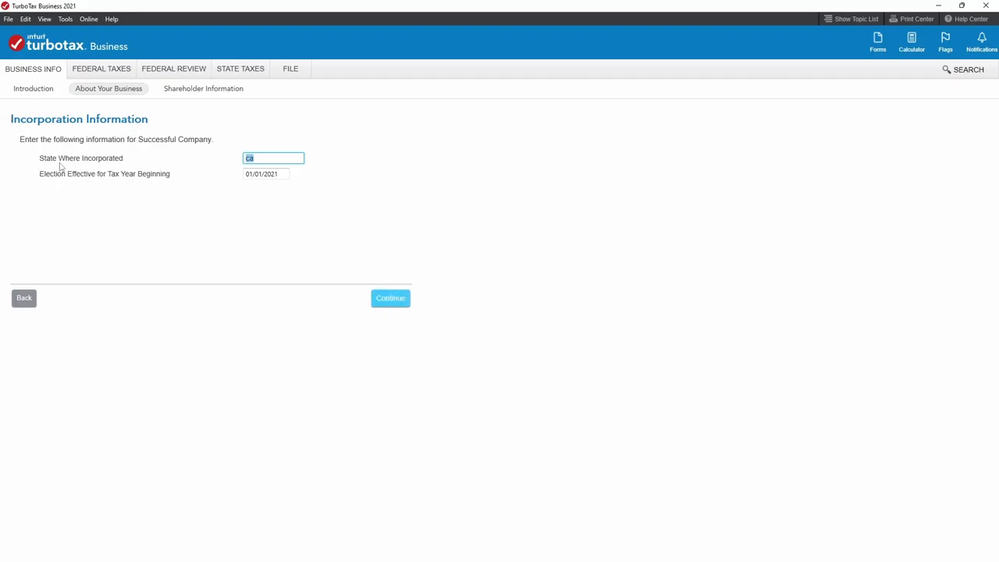
{"action": "type", "text": "ca"}
{"action": "left_click", "coordinate": [284, 175]}
{"action": "left_click", "coordinate": [429, 199]}
{"action": "left_click", "coordinate": [399, 298]}
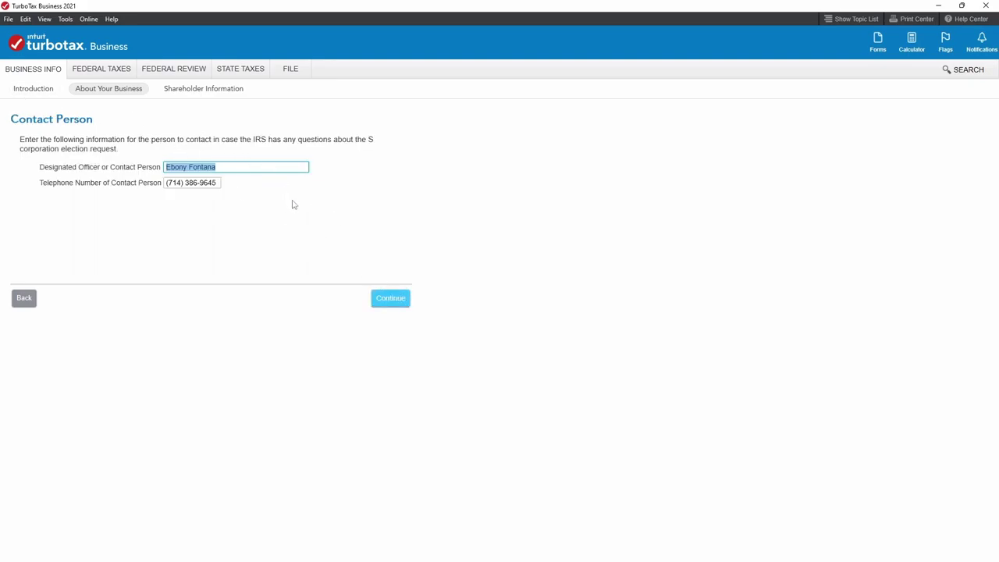
{"action": "left_click", "coordinate": [394, 301]}
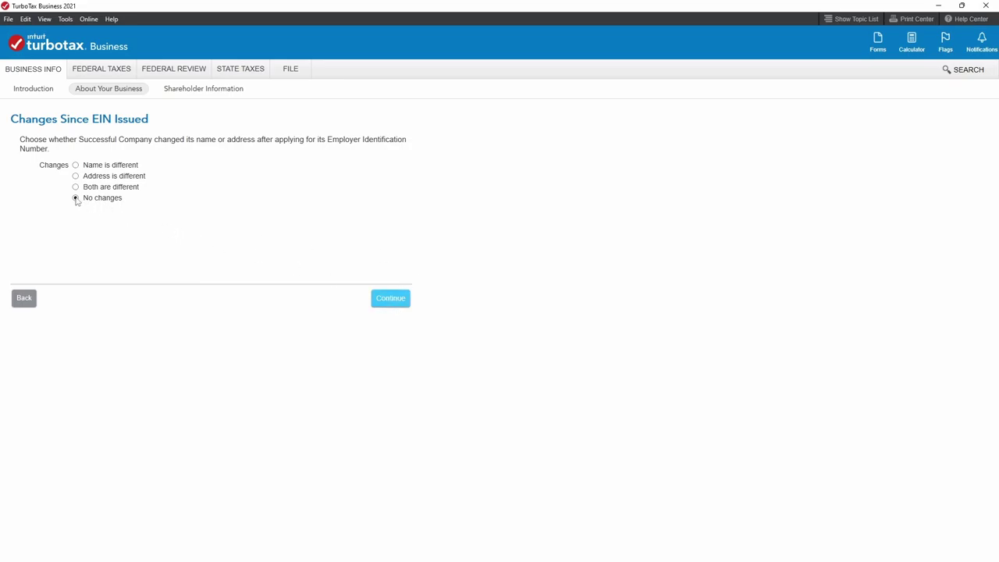
Confirm no EIN changes and a calendar tax year, decline QSST, and prepare consent statements.
{"action": "left_click", "coordinate": [399, 302]}
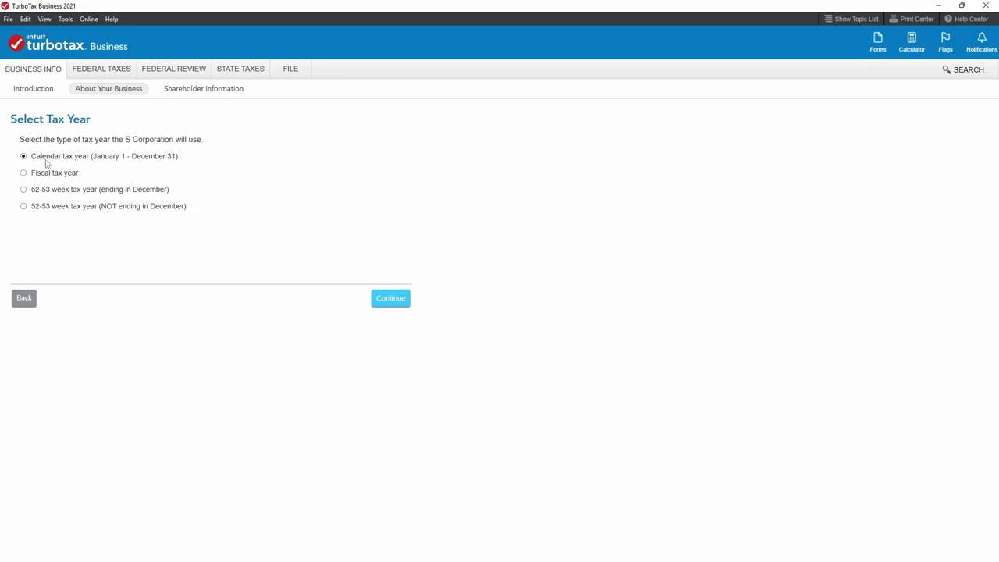
{"action": "left_click", "coordinate": [382, 298]}
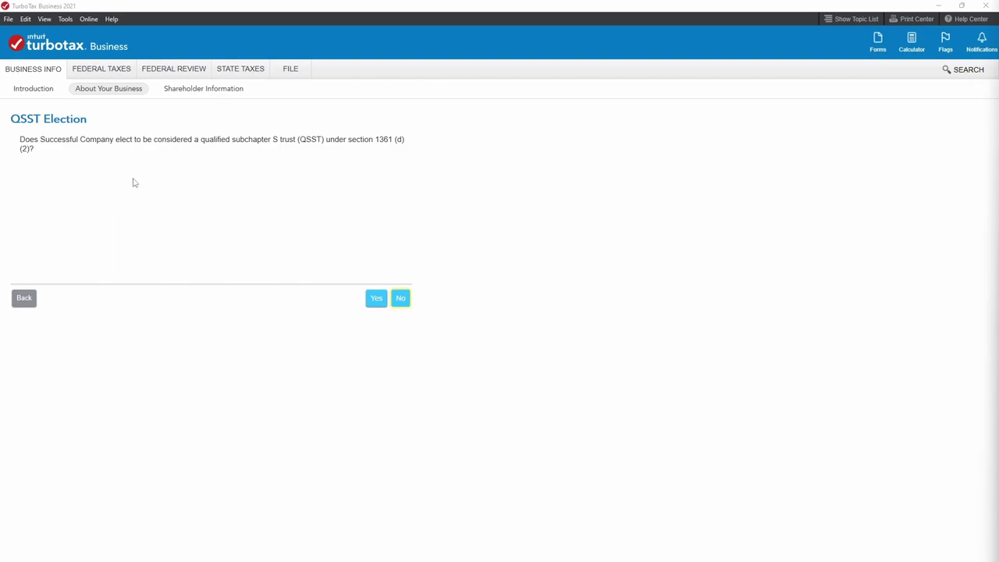
{"action": "left_click", "coordinate": [399, 299]}
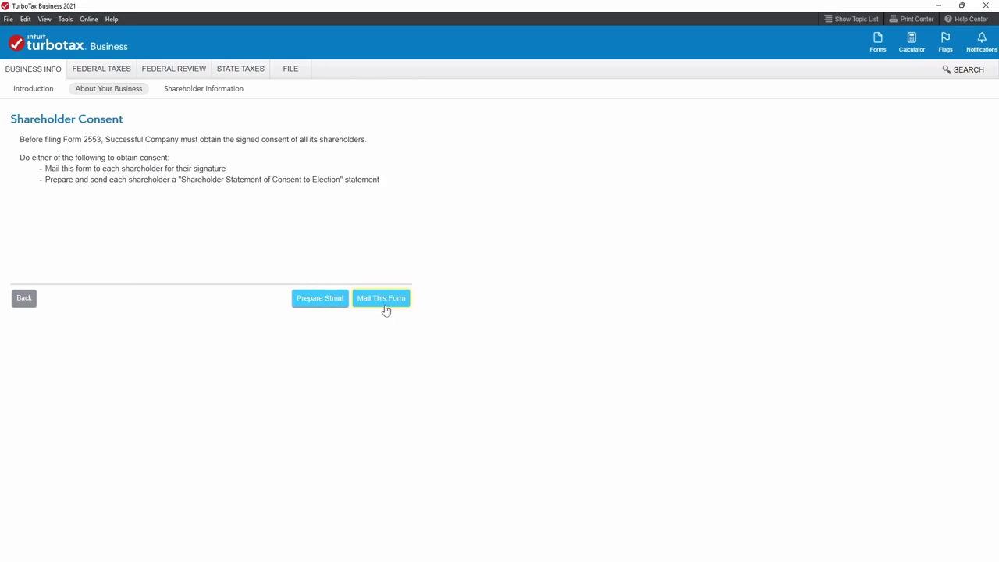
{"action": "left_click", "coordinate": [316, 305]}
{"action": "left_click", "coordinate": [329, 304]}
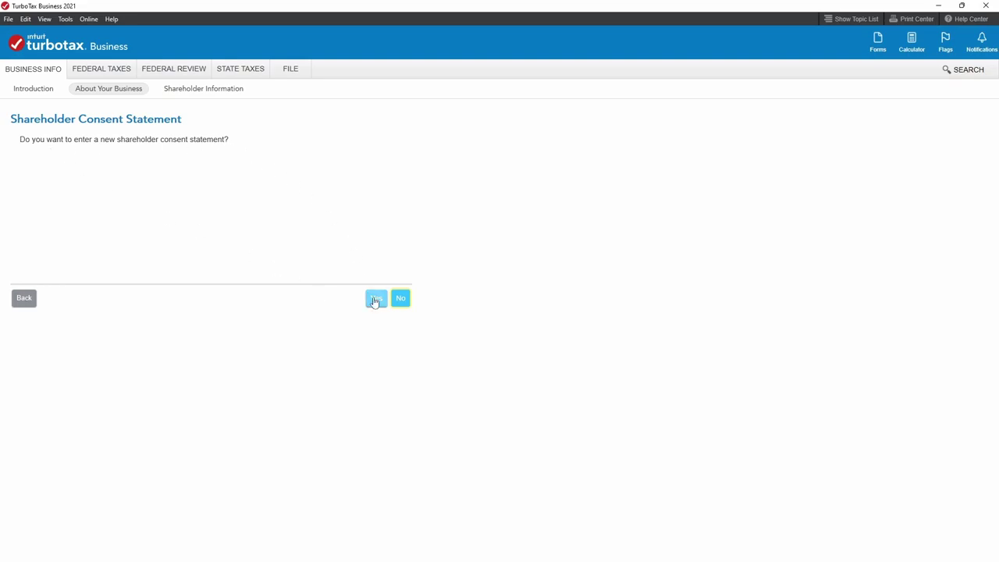
Add a consent statement with the shareholder's full name, street address and city.
{"action": "left_click", "coordinate": [375, 300]}
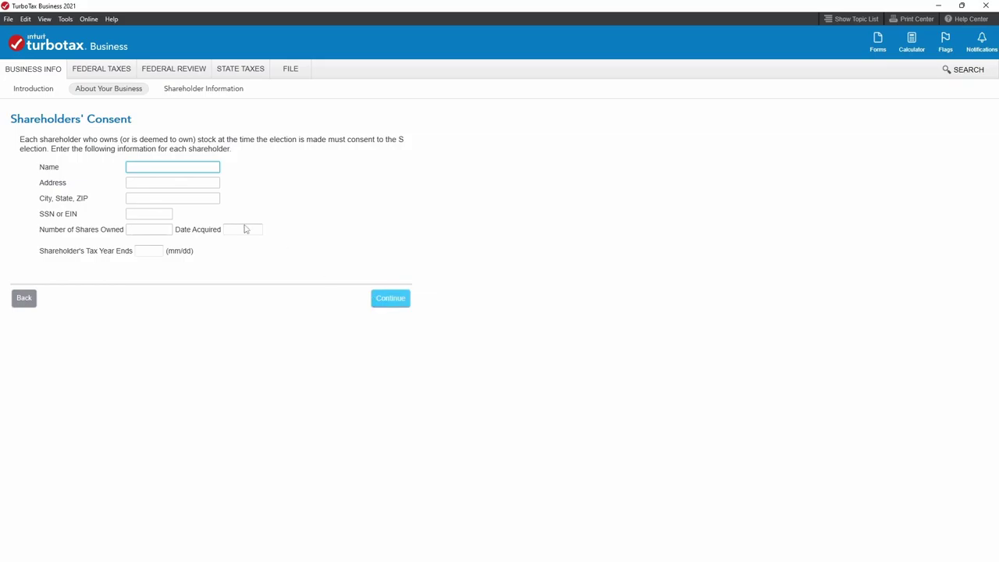
{"action": "type", "text": "ebony"}
{"action": "key", "text": "BackSpace"}
{"action": "key", "text": "BackSpace"}
{"action": "key", "text": "BackSpace"}
{"action": "key", "text": "BackSpace"}
{"action": "left_click", "coordinate": [162, 184]}
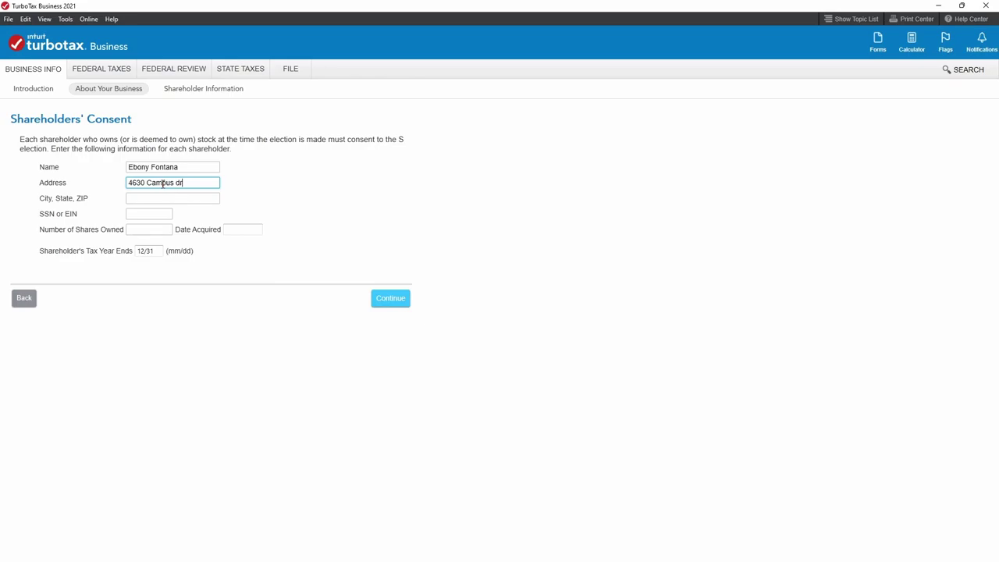
{"action": "key", "text": "Tab"}
{"action": "type", "text": "Newport Beach"}
{"action": "key", "text": "Tab"}
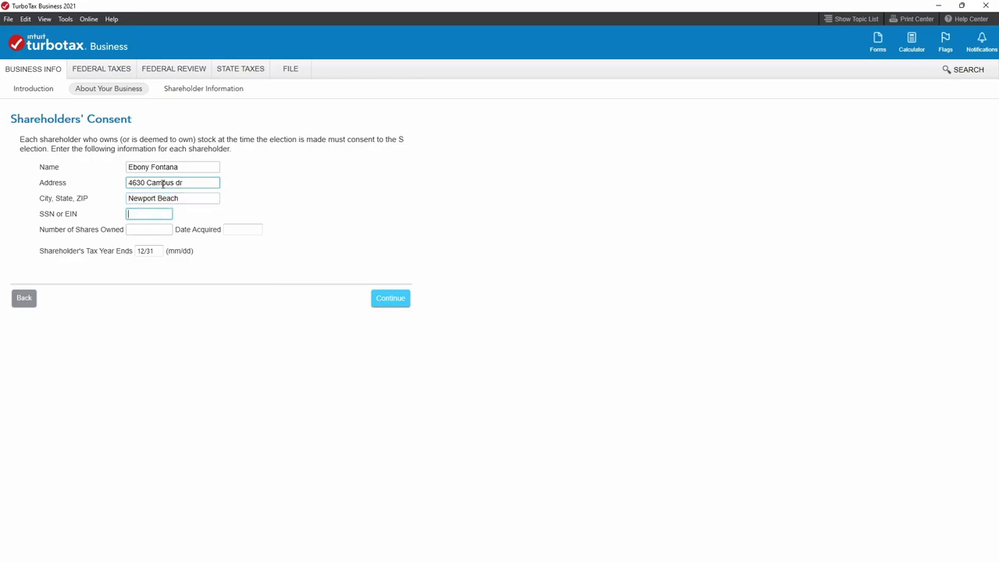
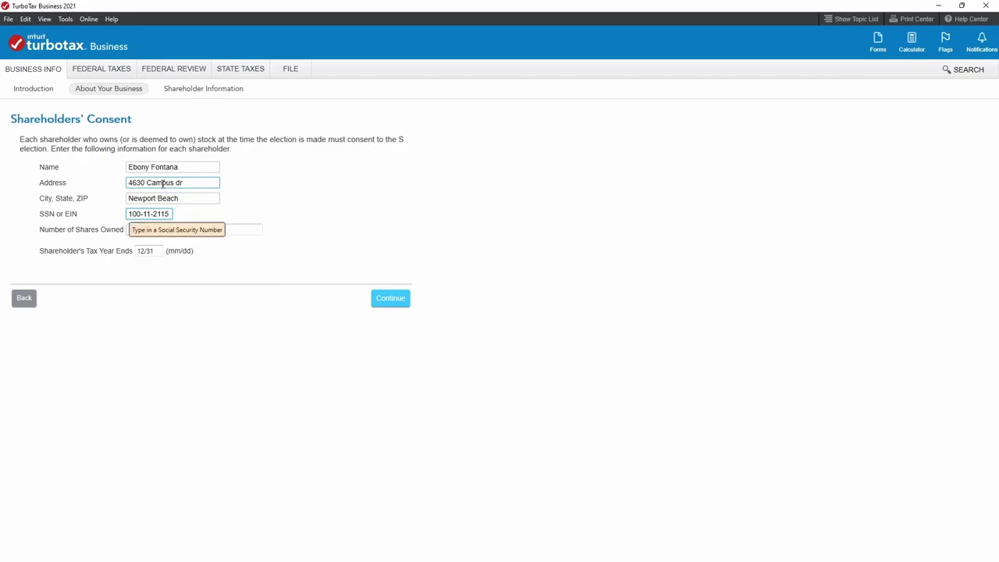
Enter the shareholder's SSN, 100 shares owned and the acquisition date, and save the statement.
{"action": "left_click", "coordinate": [130, 214]}
{"action": "type", "text": "6"}
{"action": "left_click", "coordinate": [134, 228]}
{"action": "type", "text": "100"}
{"action": "left_click", "coordinate": [233, 227]}
{"action": "type", "text": "01/01/20"}
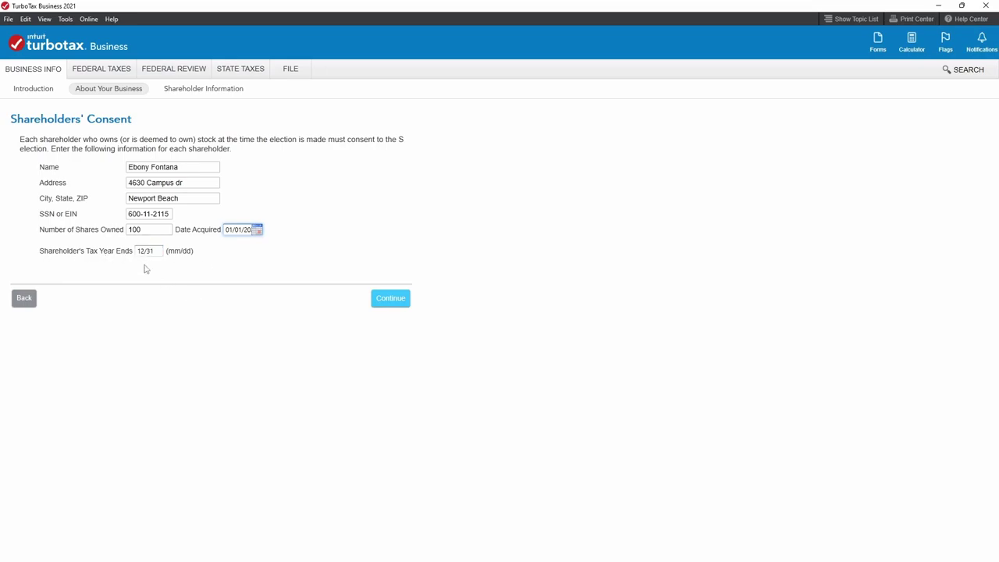
{"action": "left_click", "coordinate": [258, 231]}
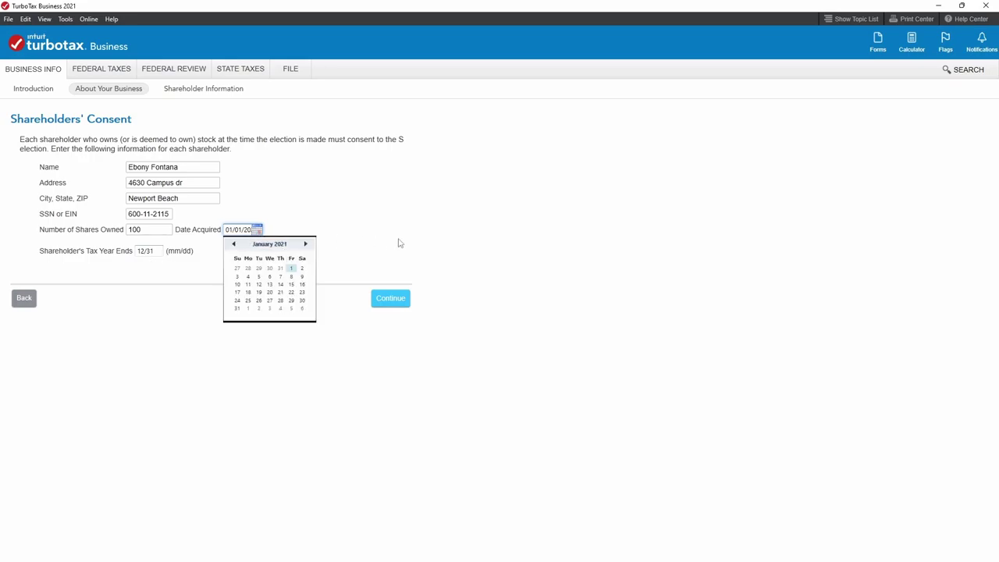
{"action": "left_click", "coordinate": [400, 243]}
{"action": "left_click", "coordinate": [396, 306]}
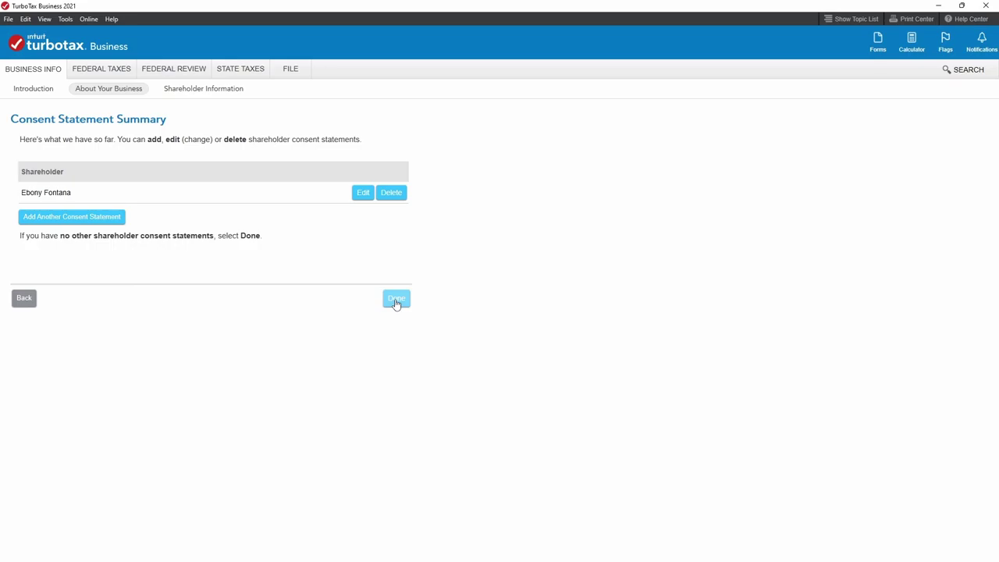
Finish the consent statements and decline extra time for shareholder consent.
{"action": "left_click", "coordinate": [395, 301]}
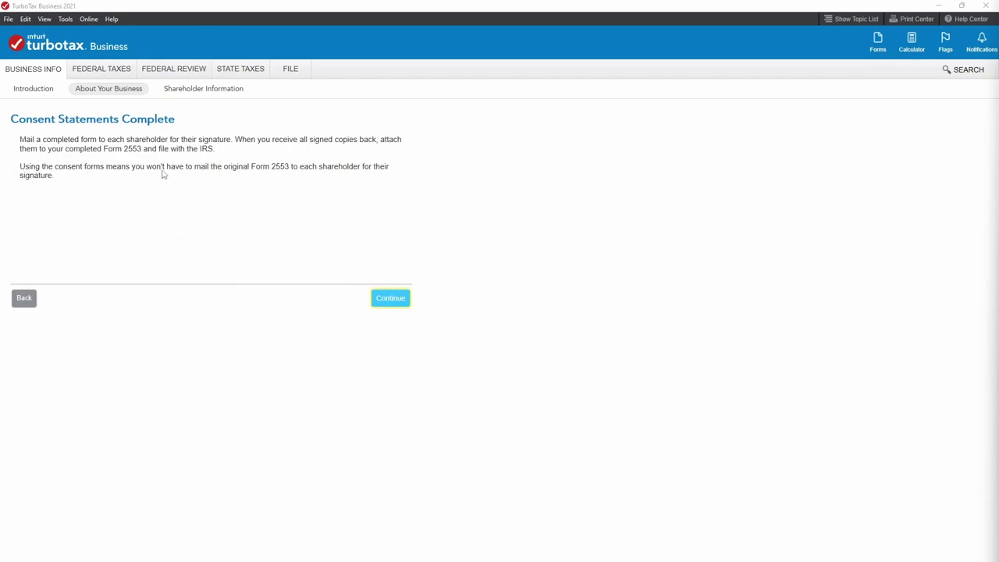
{"action": "left_click", "coordinate": [398, 303]}
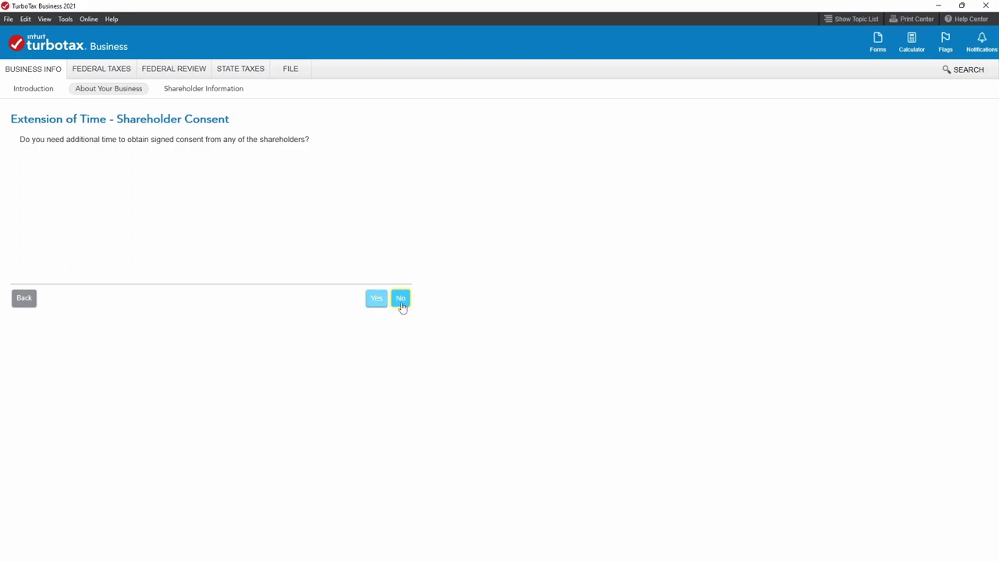
{"action": "left_click", "coordinate": [405, 305]}
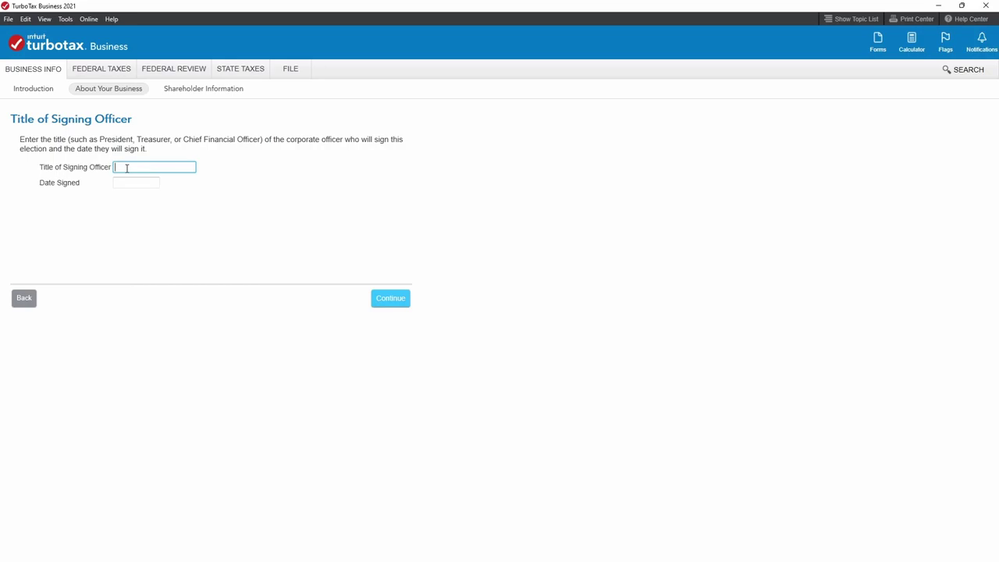
Record President as the signing officer with a signing date of 07/12/2022.
{"action": "type", "text": "resident"}
{"action": "left_click", "coordinate": [121, 184]}
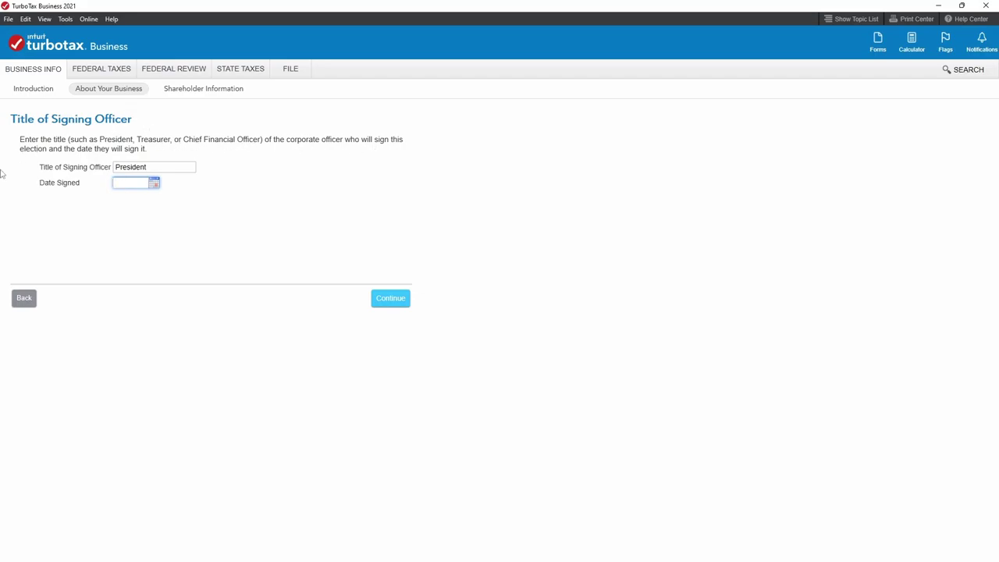
{"action": "left_click", "coordinate": [118, 180]}
{"action": "type", "text": "07/12/2022"}
{"action": "left_click", "coordinate": [405, 302]}
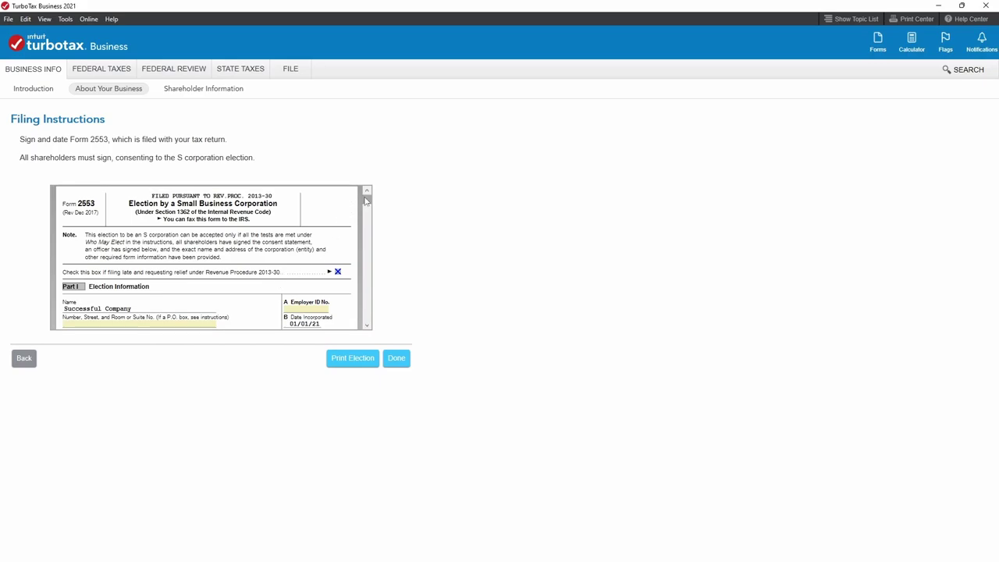
Scroll the Form 2553 preview through Part I down to the shareholders' consent table.
{"action": "scroll", "coordinate": [368, 199], "scroll_direction": "down", "scroll_amount": 1}
{"action": "scroll", "coordinate": [368, 200], "scroll_direction": "up", "scroll_amount": 1}
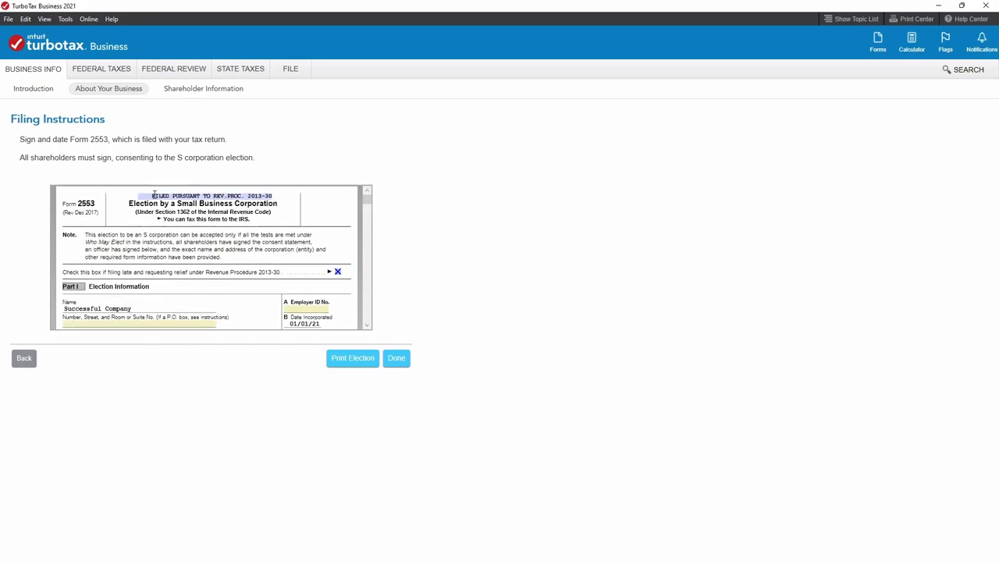
{"action": "left_click_drag", "start_coordinate": [140, 196], "coordinate": [241, 197]}
{"action": "left_click_drag", "start_coordinate": [374, 198], "coordinate": [372, 207]}
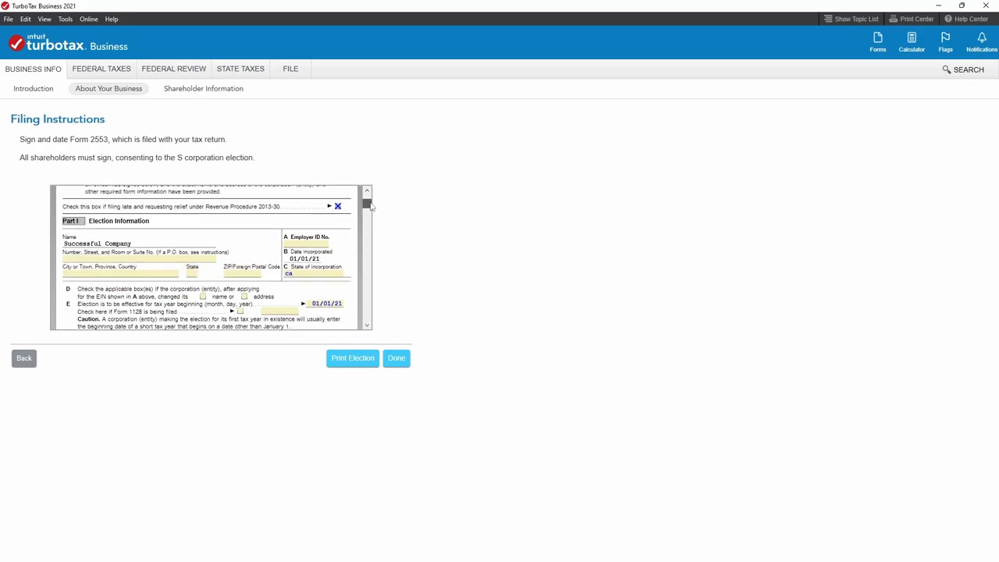
{"action": "left_click_drag", "start_coordinate": [365, 205], "coordinate": [366, 232]}
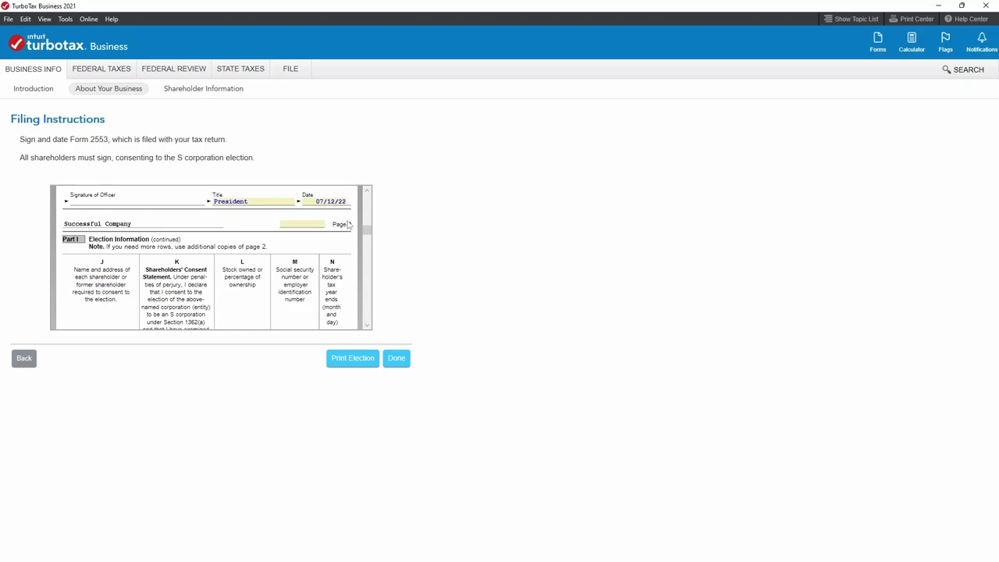
{"action": "left_click_drag", "start_coordinate": [367, 230], "coordinate": [369, 248]}
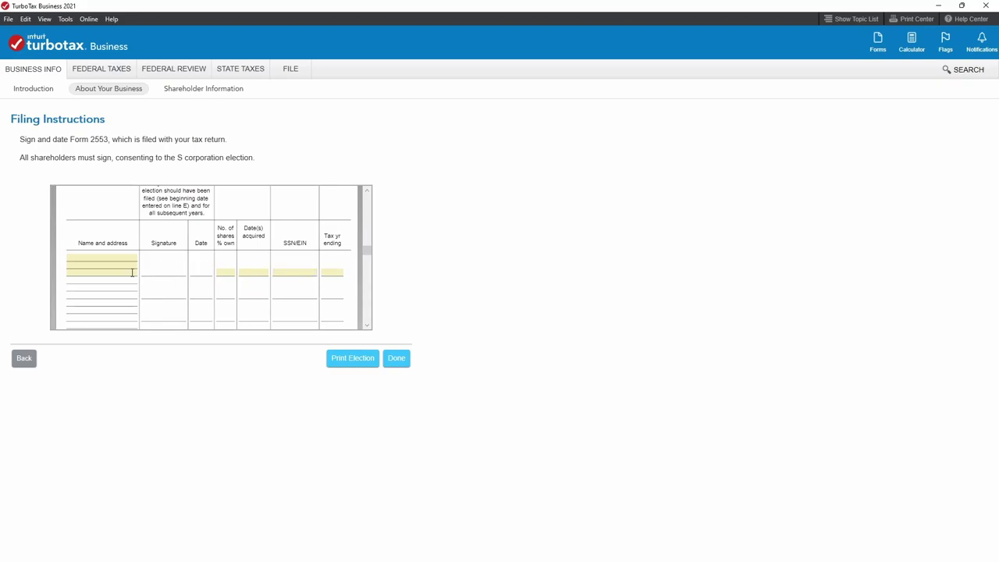
Enter the shareholder's name, street address and city in the Form 2553 consent table.
{"action": "left_click", "coordinate": [88, 264]}
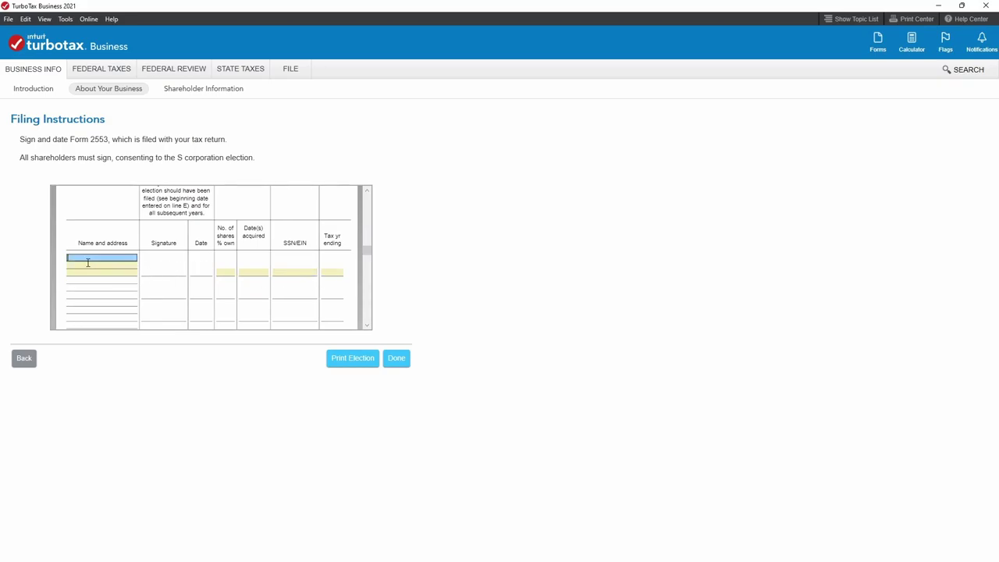
{"action": "left_click_drag", "start_coordinate": [364, 252], "coordinate": [355, 233]}
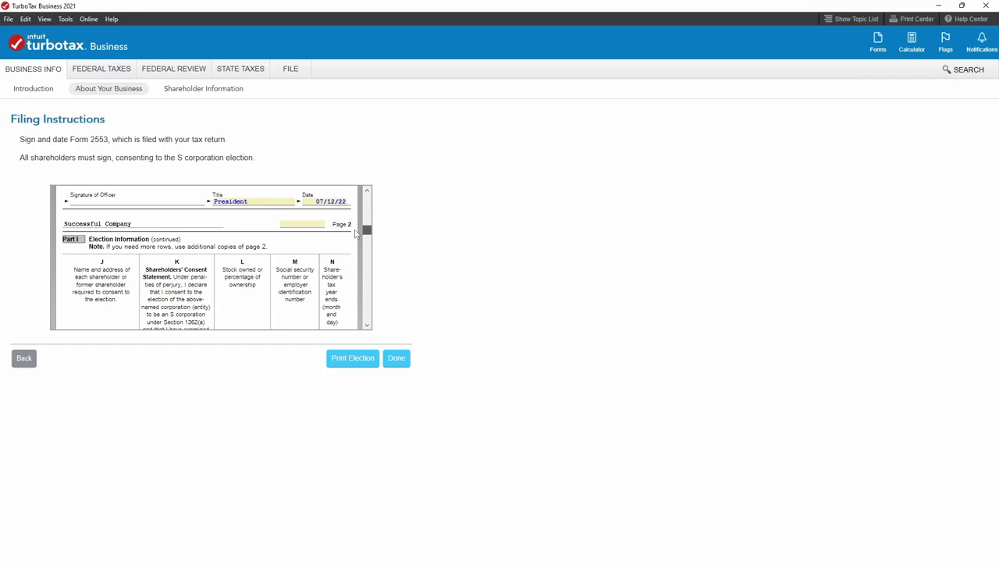
{"action": "scroll", "coordinate": [354, 235], "scroll_direction": "down", "scroll_amount": 8}
{"action": "left_click", "coordinate": [105, 271]}
{"action": "left_click", "coordinate": [104, 266]}
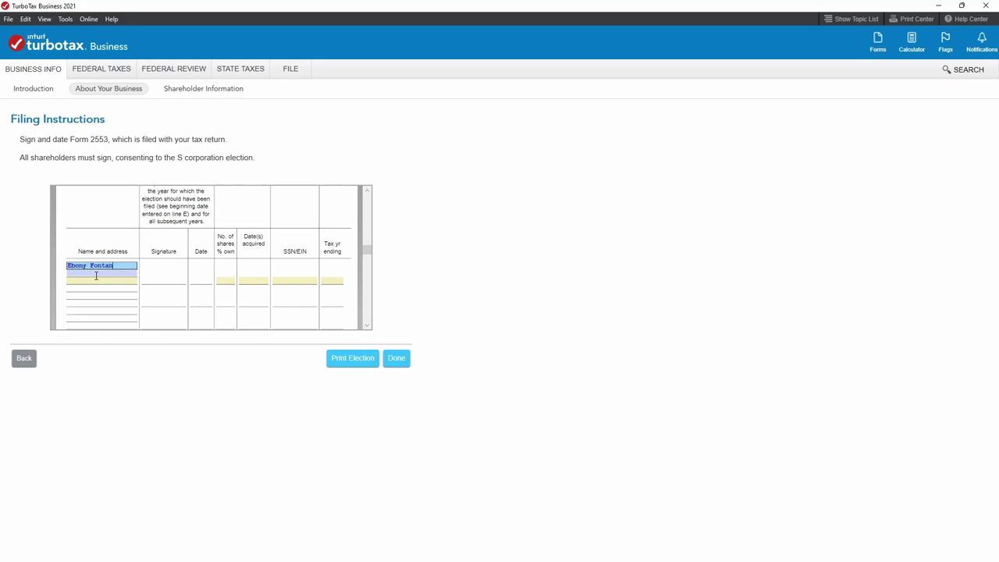
{"action": "key", "text": "Tab"}
{"action": "key", "text": "Tab"}
{"action": "type", "text": "Newpor"}
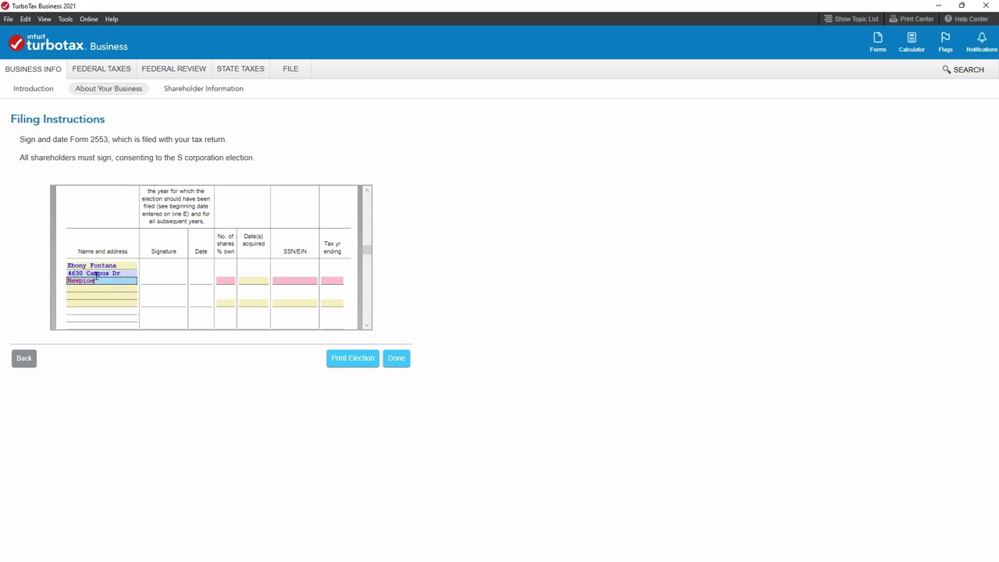
{"action": "type", "text": "t Beach"}
{"action": "key", "text": "Tab"}
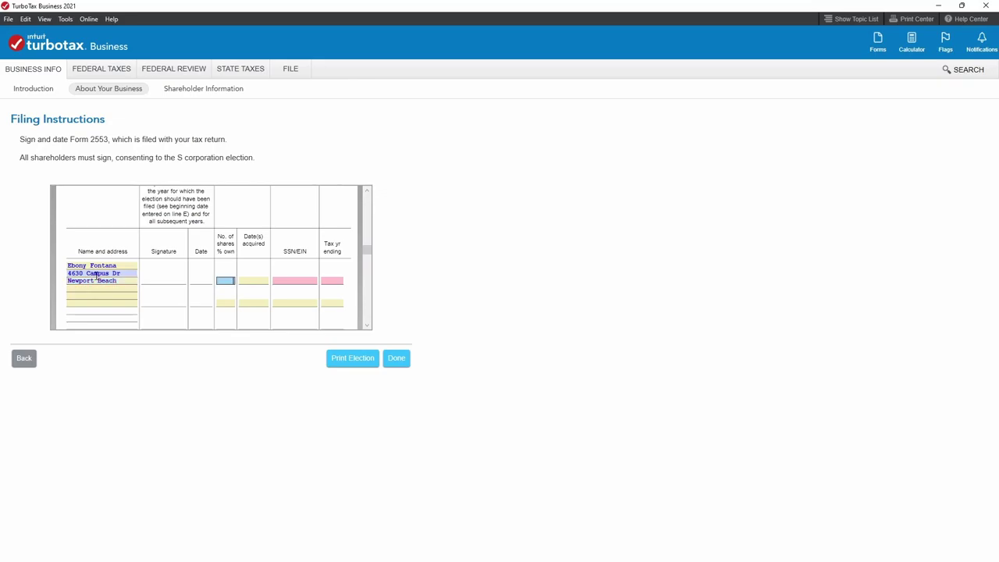
Enter 100% ownership, acquisition date 01/01/2021, the shareholder's SSN and tax year ending 12/31.
{"action": "type", "text": "100"}
{"action": "key", "text": "Tab"}
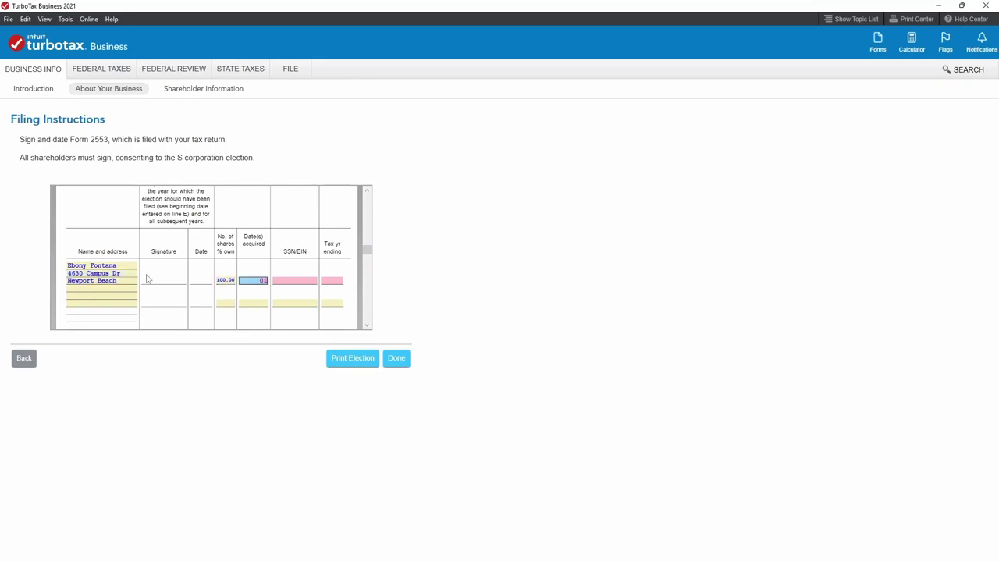
{"action": "type", "text": "/2021"}
{"action": "left_click", "coordinate": [300, 281]}
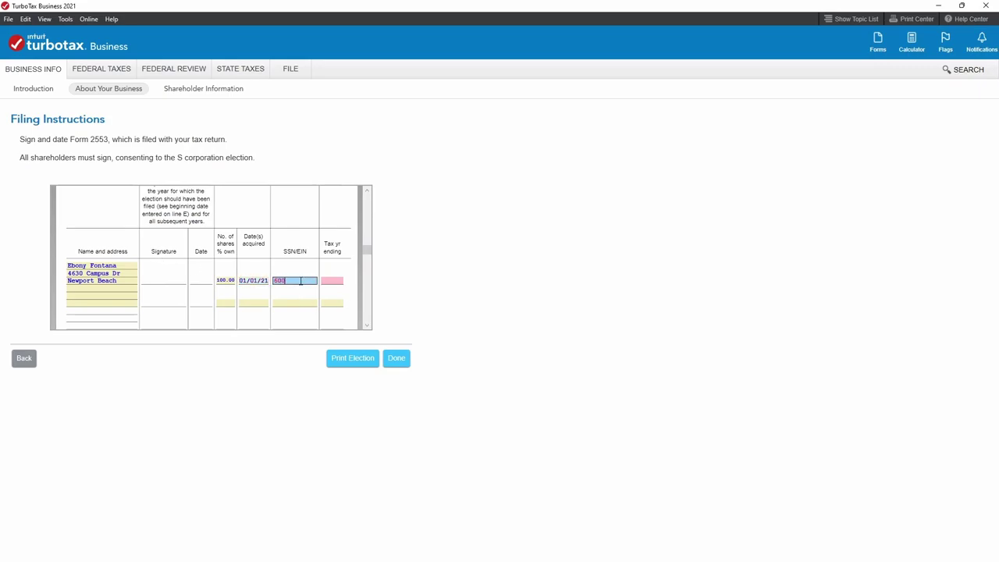
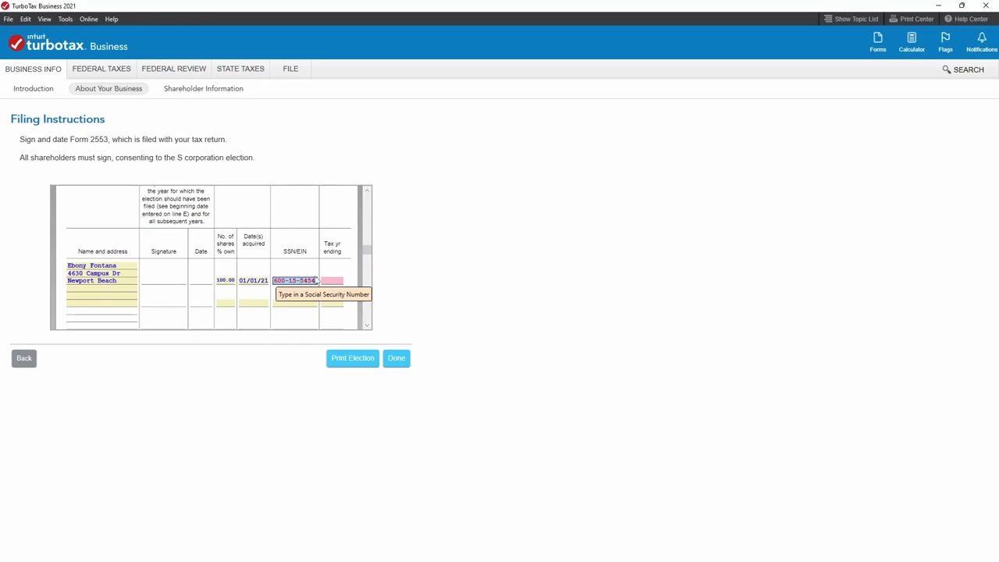
{"action": "left_click", "coordinate": [326, 281]}
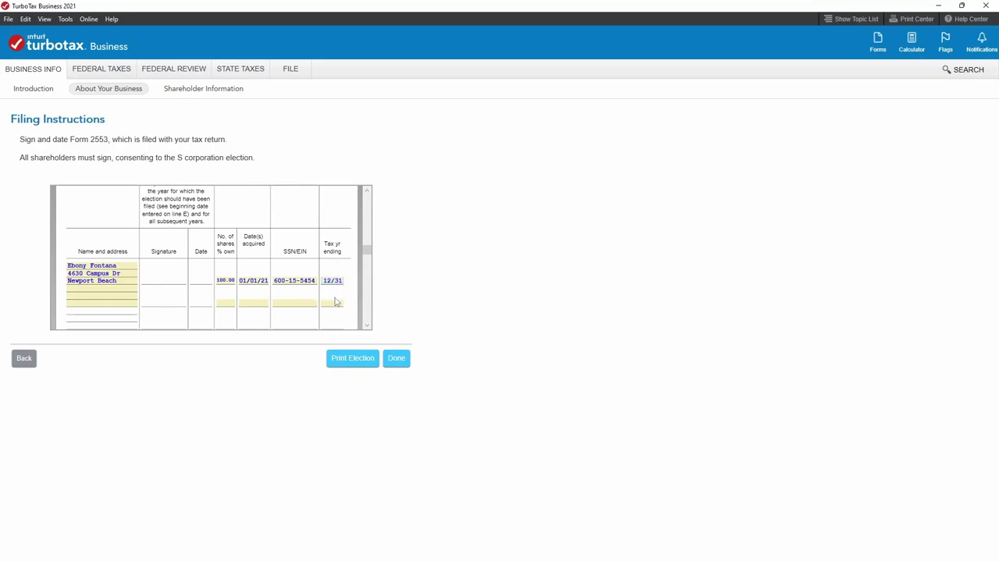
{"action": "scroll", "coordinate": [370, 269], "scroll_direction": "down", "scroll_amount": 3}
{"action": "mouse_move", "coordinate": [371, 277]}
{"action": "left_mouse_down"}
{"action": "mouse_move", "coordinate": [377, 327]}
{"action": "mouse_move", "coordinate": [374, 192]}
{"action": "left_mouse_up"}
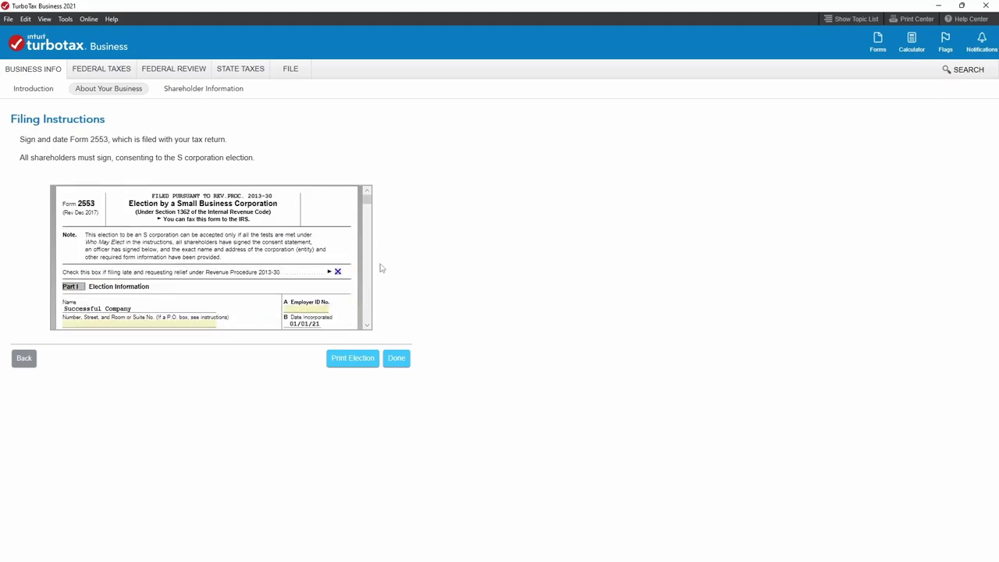
Print the Form 2553 election to PDF, closing the older Signed 2553.pdf and maximizing Acrobat.
{"action": "left_click", "coordinate": [356, 363]}
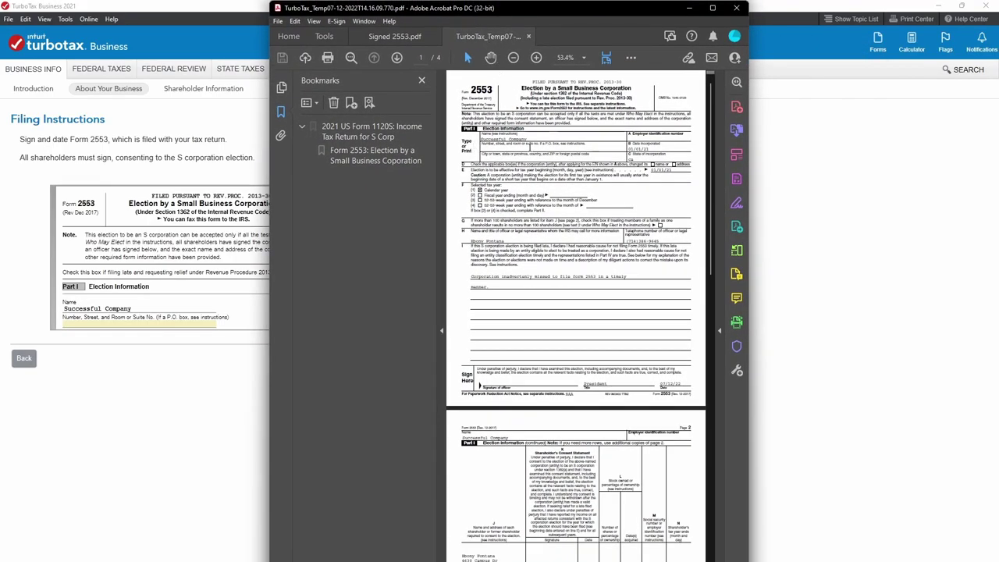
{"action": "left_click", "coordinate": [435, 37]}
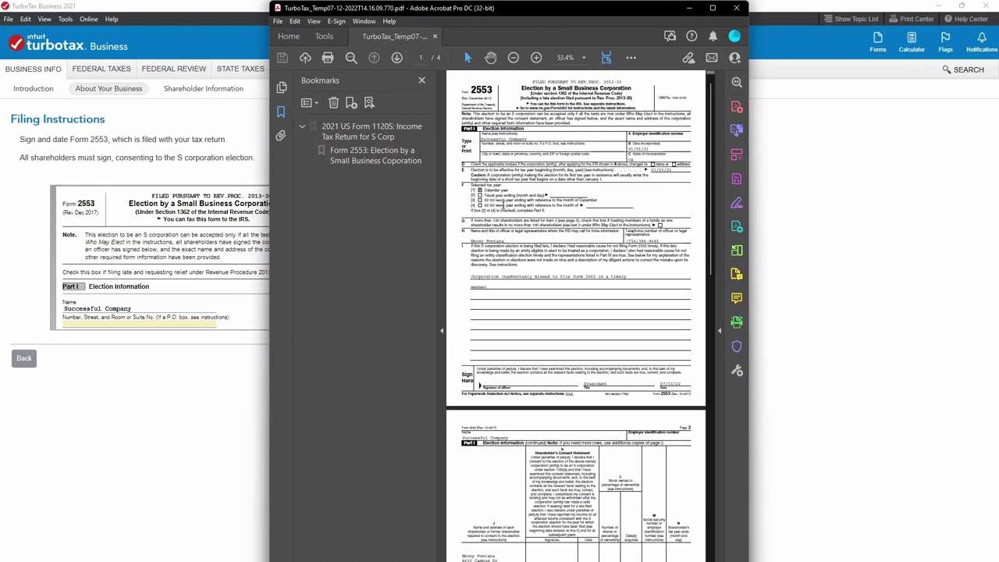
{"action": "left_click", "coordinate": [713, 8]}
Review the completed shareholder table on page 2, then quit Acrobat with Ctrl+Q.
{"action": "scroll", "coordinate": [493, 201], "scroll_direction": "down", "scroll_amount": 3}
{"action": "scroll", "coordinate": [493, 201], "scroll_direction": "down", "scroll_amount": 7}
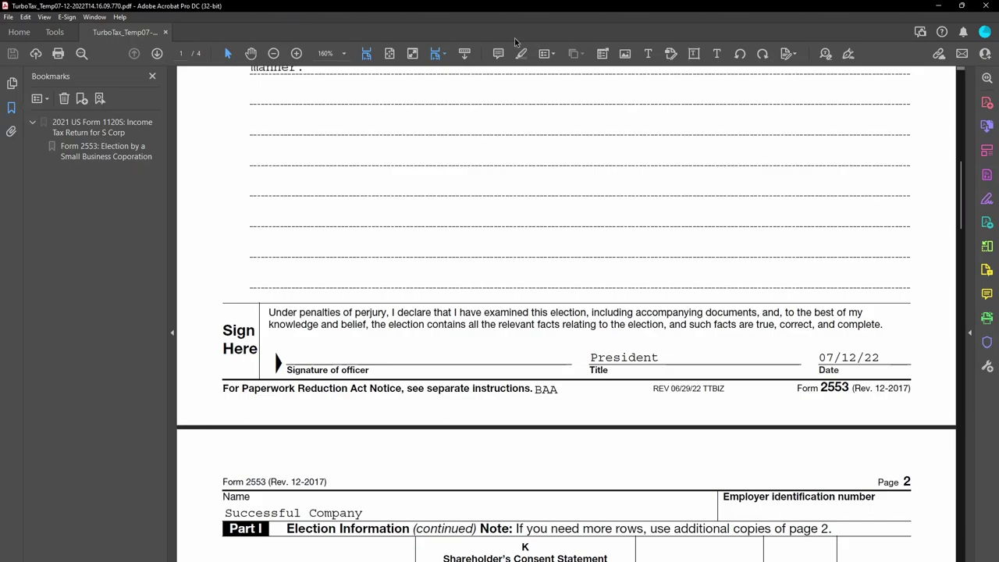
{"action": "scroll", "coordinate": [379, 312], "scroll_direction": "down", "scroll_amount": 5}
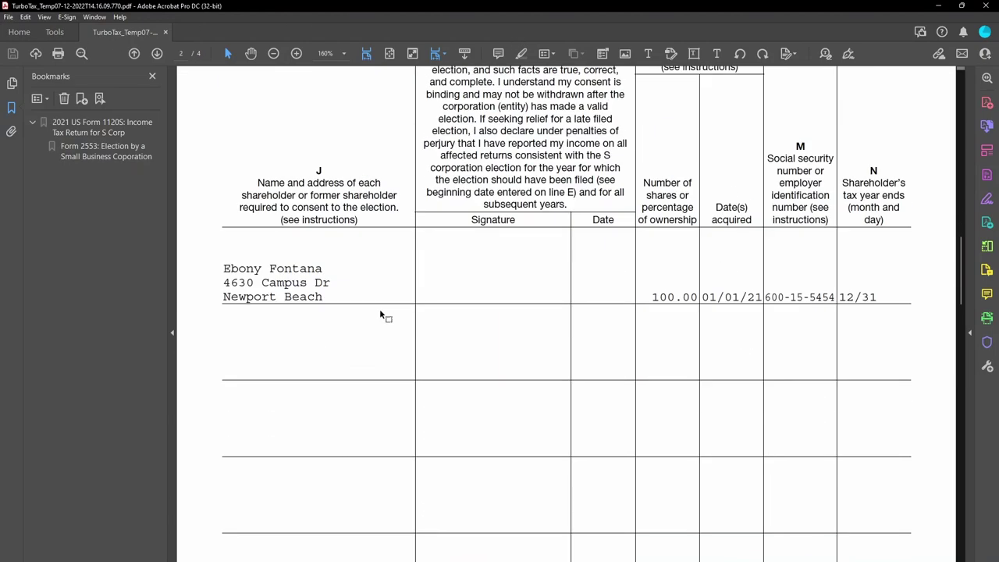
{"action": "scroll", "coordinate": [380, 312], "scroll_direction": "down", "scroll_amount": 3}
{"action": "scroll", "coordinate": [392, 319], "scroll_direction": "up", "scroll_amount": 3}
{"action": "scroll", "coordinate": [390, 311], "scroll_direction": "up", "scroll_amount": 1}
{"action": "scroll", "coordinate": [390, 312], "scroll_direction": "down", "scroll_amount": 6}
{"action": "scroll", "coordinate": [390, 312], "scroll_direction": "down", "scroll_amount": 2}
{"action": "scroll", "coordinate": [391, 323], "scroll_direction": "up", "scroll_amount": 8}
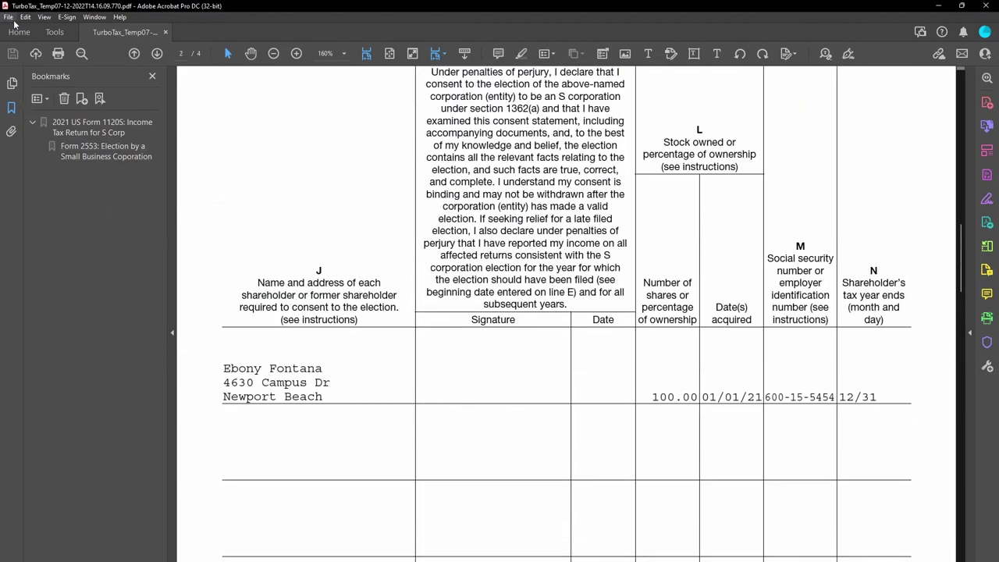
{"action": "key", "text": "ctrl+q"}
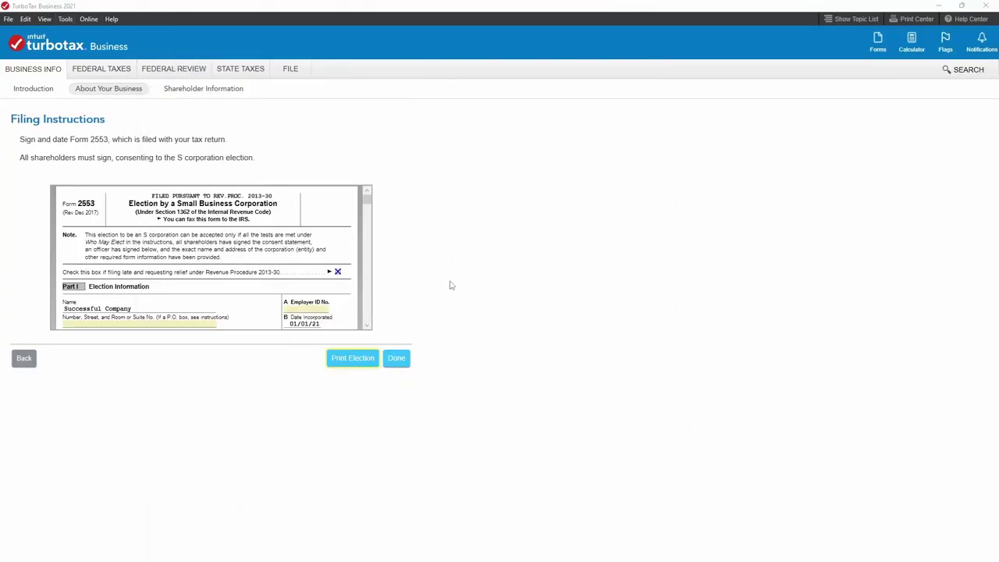
Finish the Form 2553 filing instructions and accept the specific business type and product details.
{"action": "left_click", "coordinate": [396, 361]}
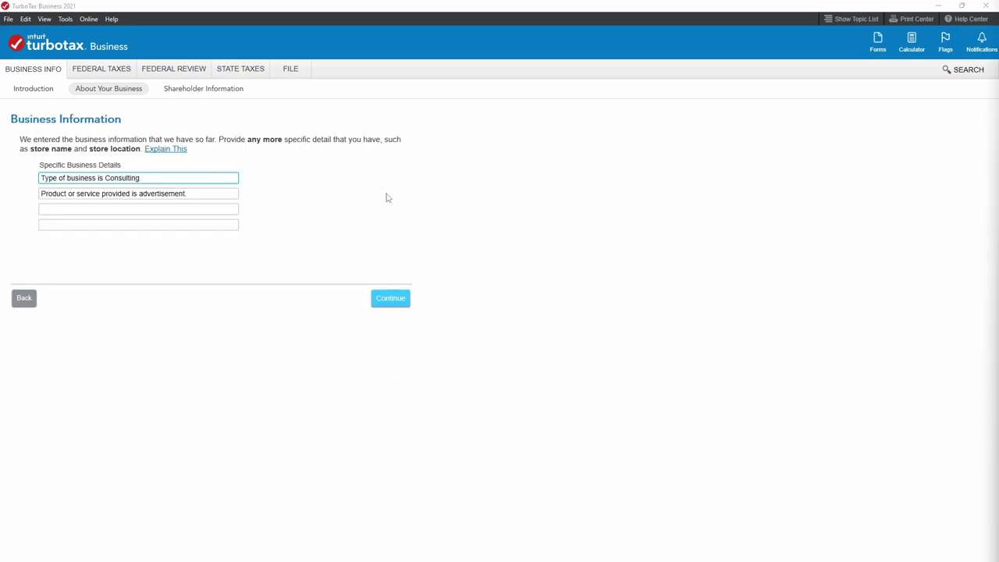
{"action": "left_click_drag", "start_coordinate": [159, 178], "coordinate": [114, 178]}
{"action": "left_click_drag", "start_coordinate": [192, 193], "coordinate": [140, 194]}
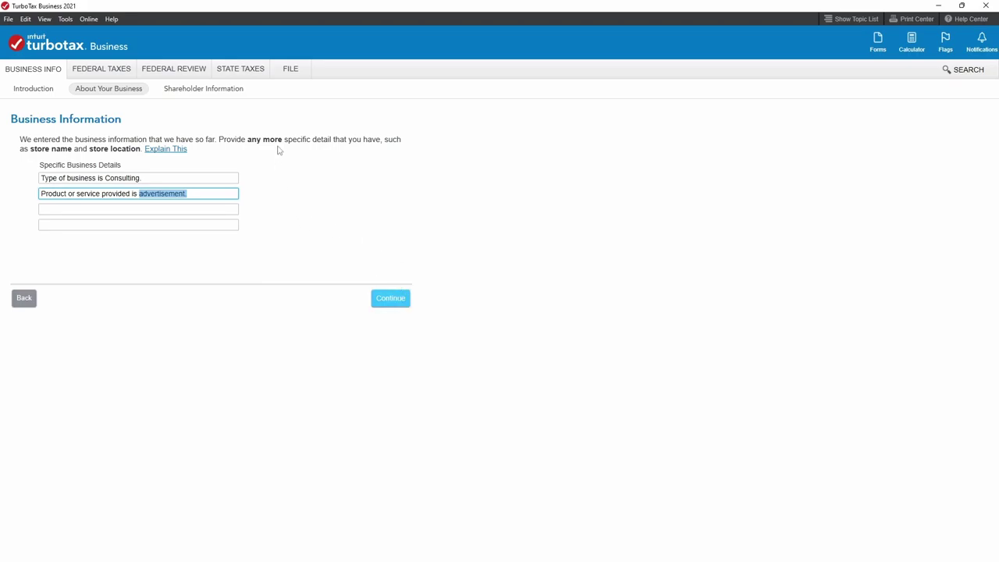
{"action": "left_click", "coordinate": [390, 305]}
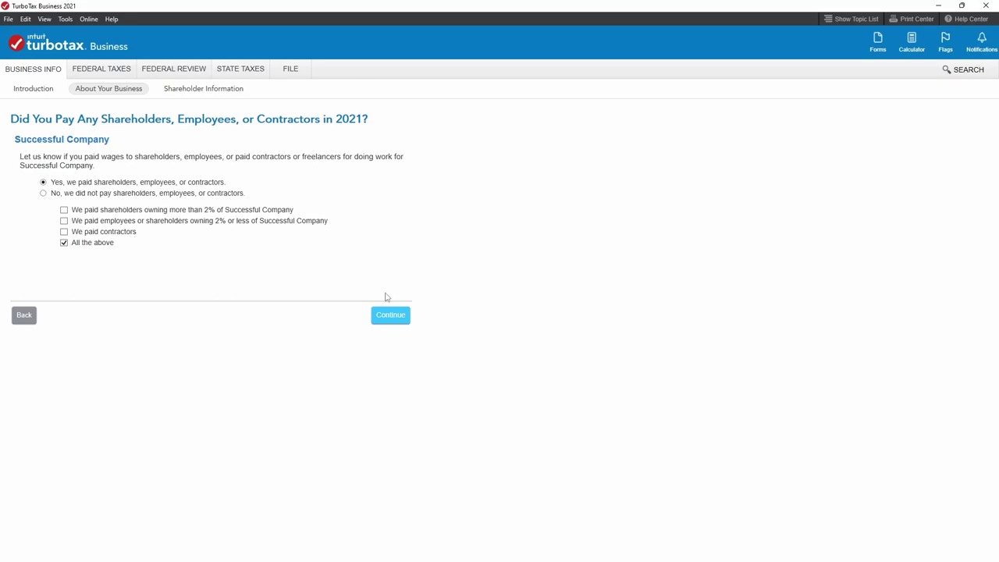
Confirm paying shareholders, employees and contractors ('All the above'), and skip the W2/1099 filing offer.
{"action": "left_click", "coordinate": [400, 319]}
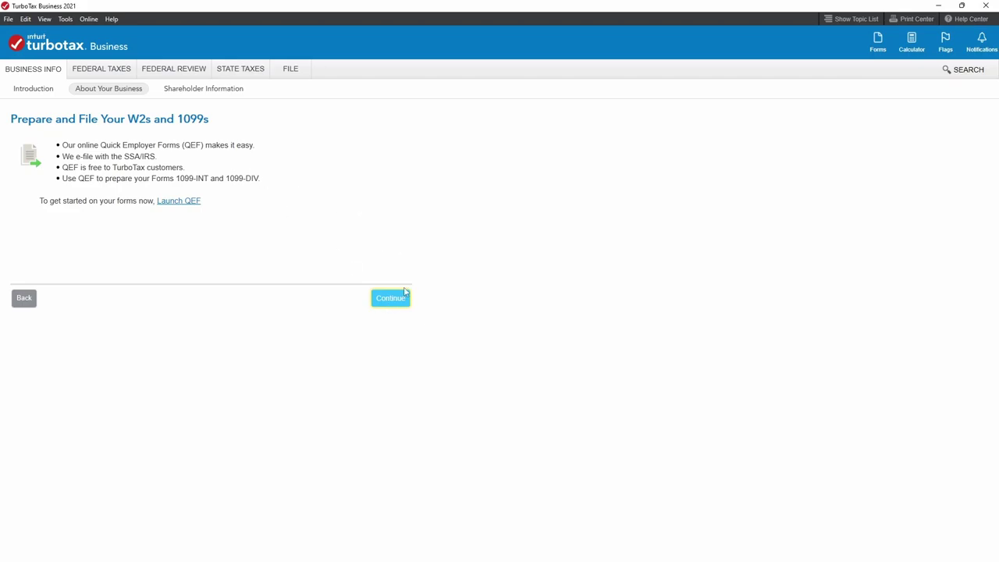
{"action": "left_click", "coordinate": [404, 300]}
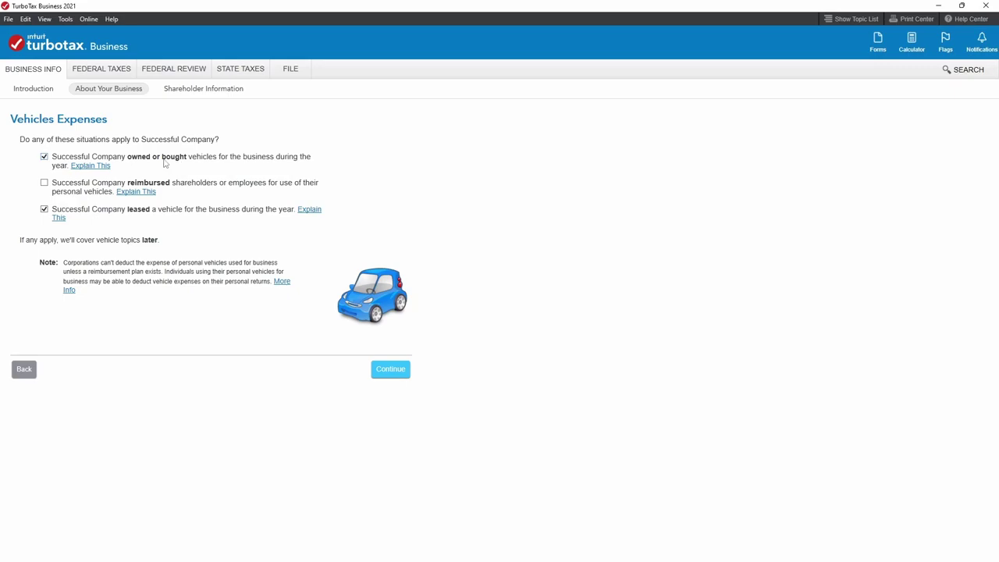
Keep owned-or-bought and leased vehicles checked, without personal-vehicle reimbursement, and continue.
{"action": "left_click", "coordinate": [140, 162]}
{"action": "left_click", "coordinate": [46, 160]}
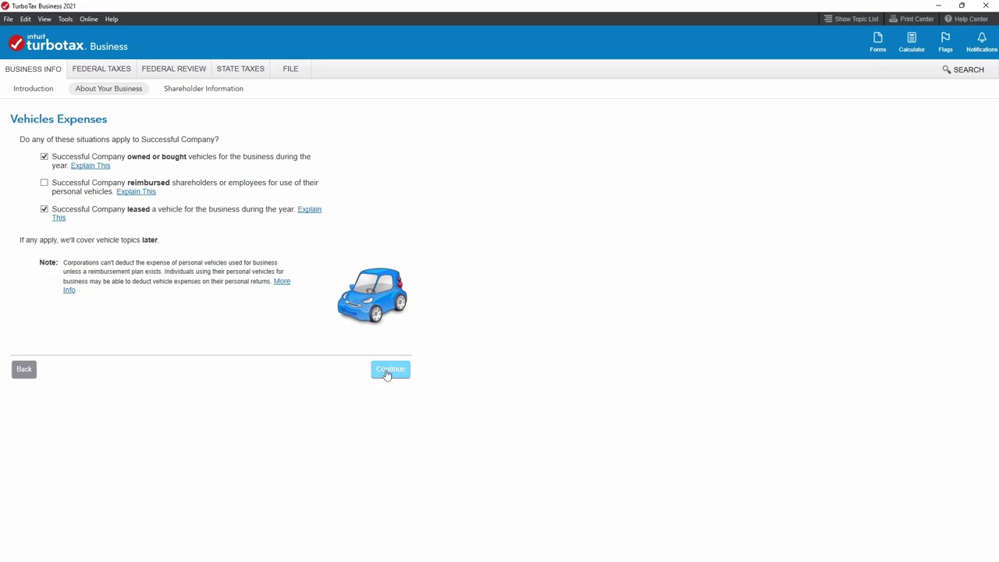
{"action": "left_click", "coordinate": [386, 372]}
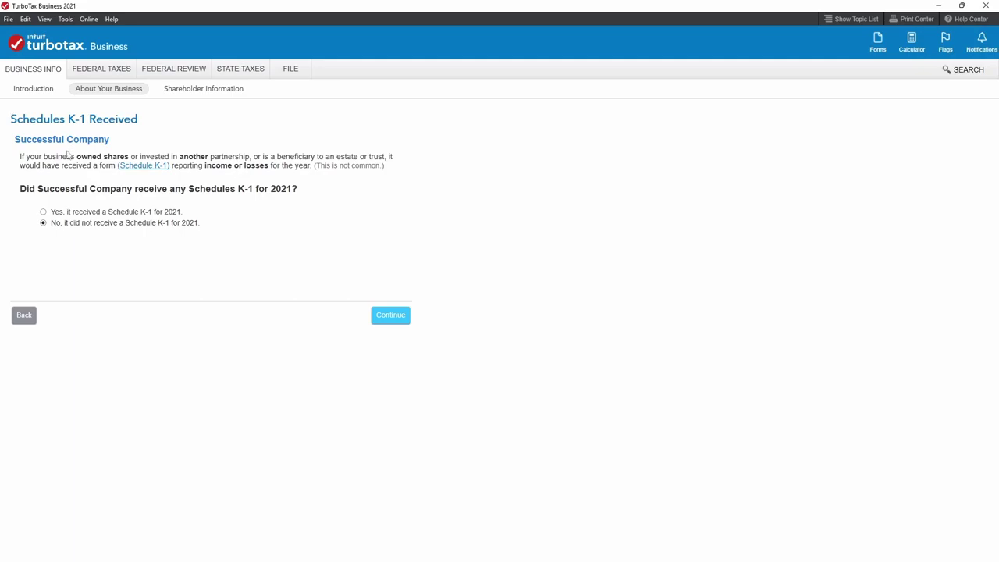
Answer no Schedule K-1 received and no QuickBooks use, then check the corporate EIN.
{"action": "left_click", "coordinate": [392, 319]}
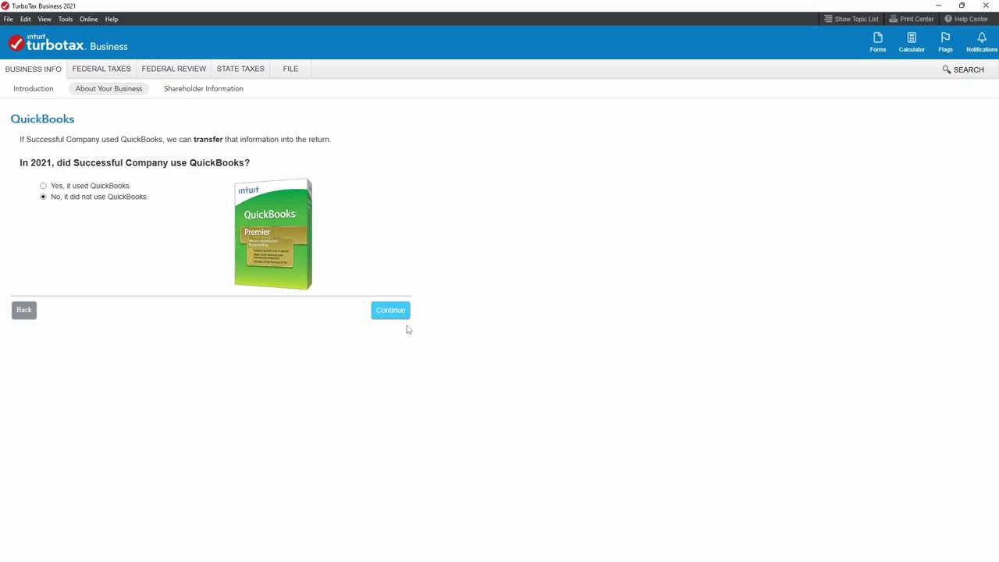
{"action": "left_click", "coordinate": [376, 312]}
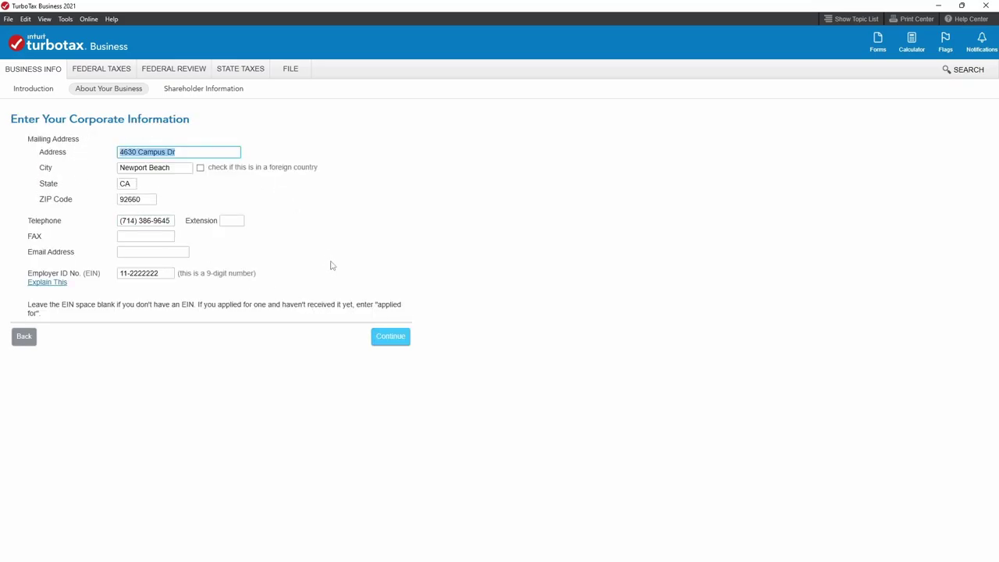
{"action": "left_click_drag", "start_coordinate": [168, 275], "coordinate": [100, 275]}
{"action": "left_click", "coordinate": [154, 279]}
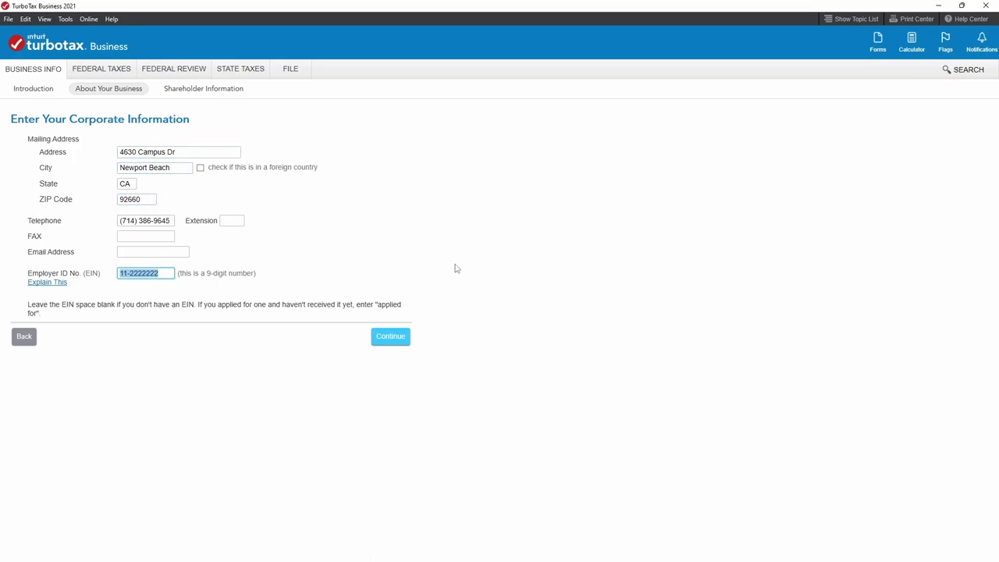
Accept the corporate information and mark the physical address as the same as mailing.
{"action": "left_click", "coordinate": [397, 341]}
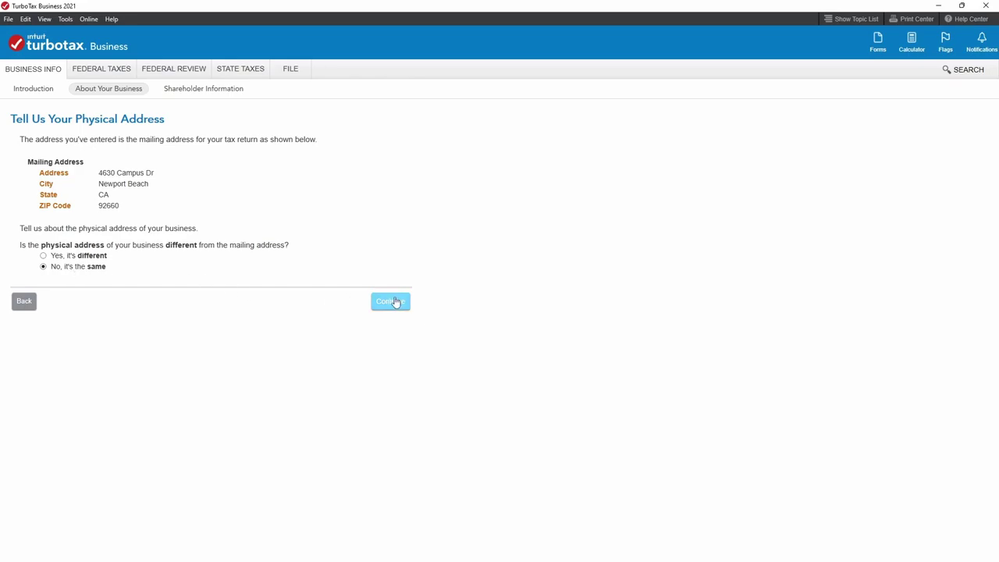
{"action": "left_click", "coordinate": [395, 301]}
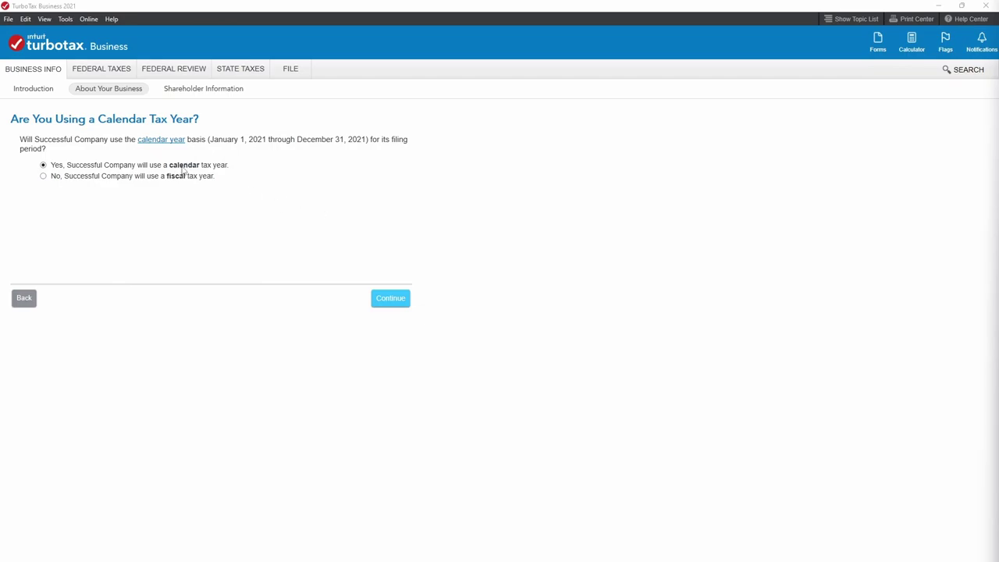
Confirm 'Yes, calendar tax year' for Successful Company.
{"action": "left_click", "coordinate": [386, 298]}
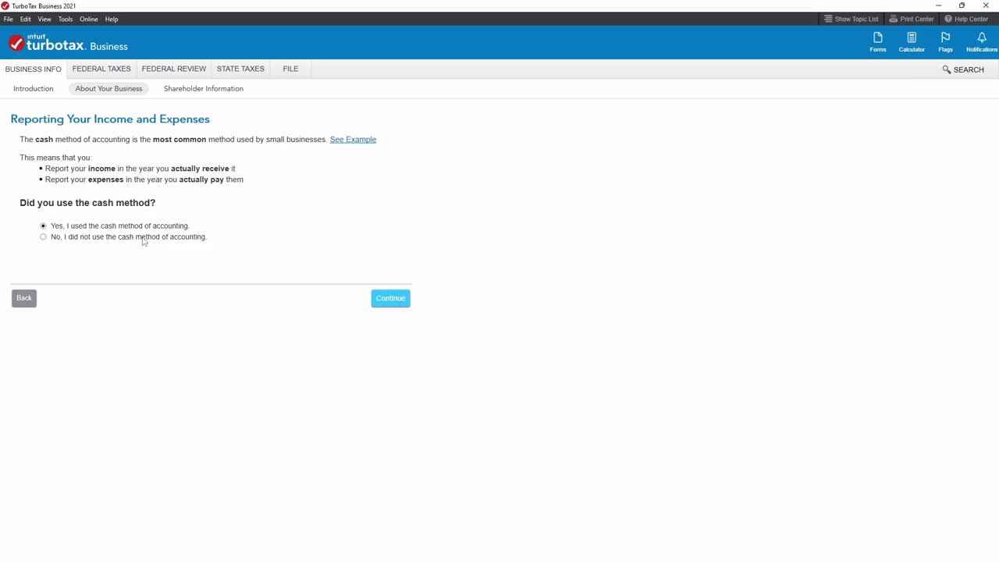
Keep 'Yes, I used the cash method' as the accounting method and continue.
{"action": "left_click", "coordinate": [146, 241]}
{"action": "left_click", "coordinate": [44, 227]}
{"action": "left_click", "coordinate": [391, 300]}
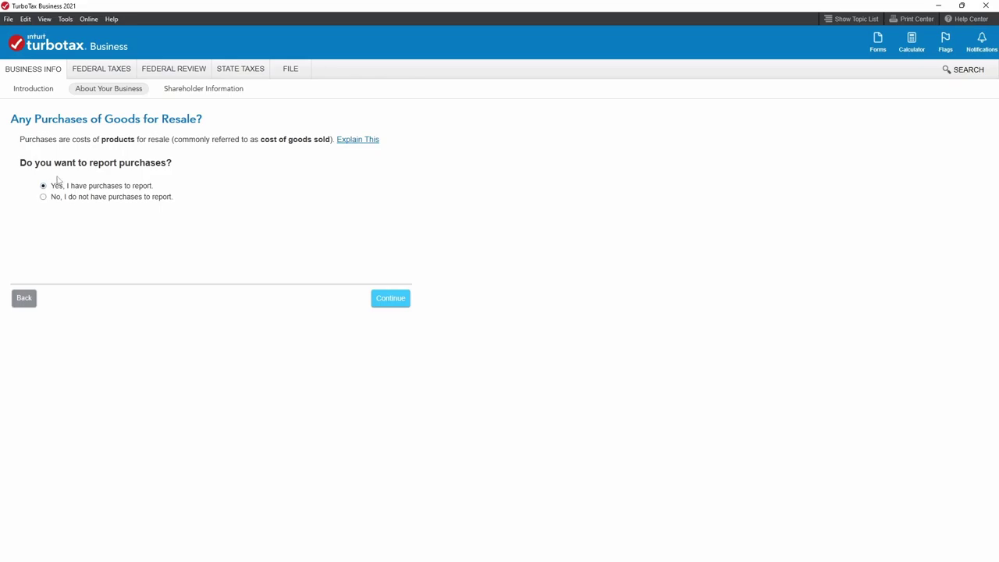
Answer No to both purchases for resale and inventory.
{"action": "left_click", "coordinate": [43, 197]}
{"action": "left_click", "coordinate": [392, 303]}
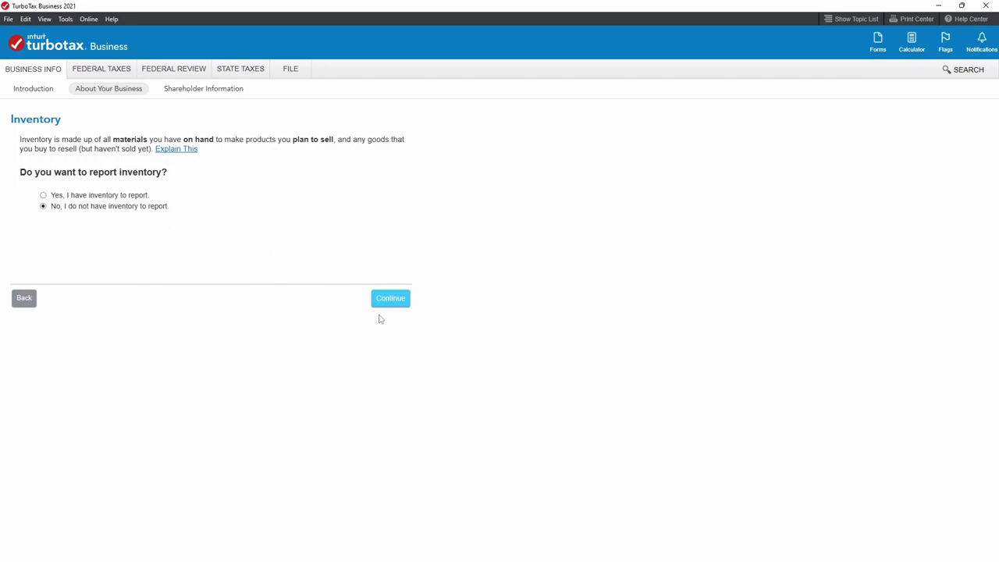
{"action": "left_click", "coordinate": [391, 303]}
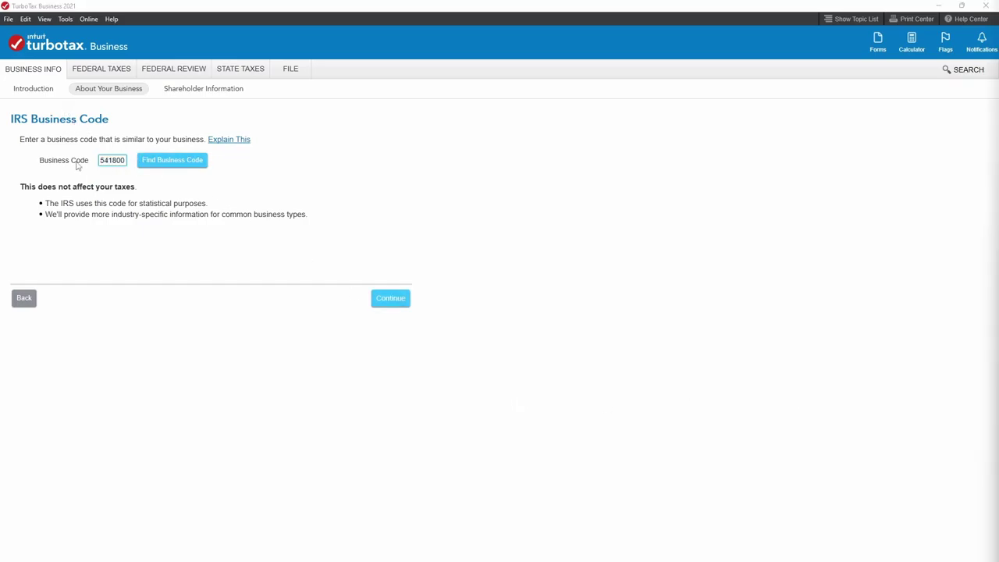
Search the business code lookup for 'streamer', then for 'service'.
{"action": "left_click", "coordinate": [189, 164]}
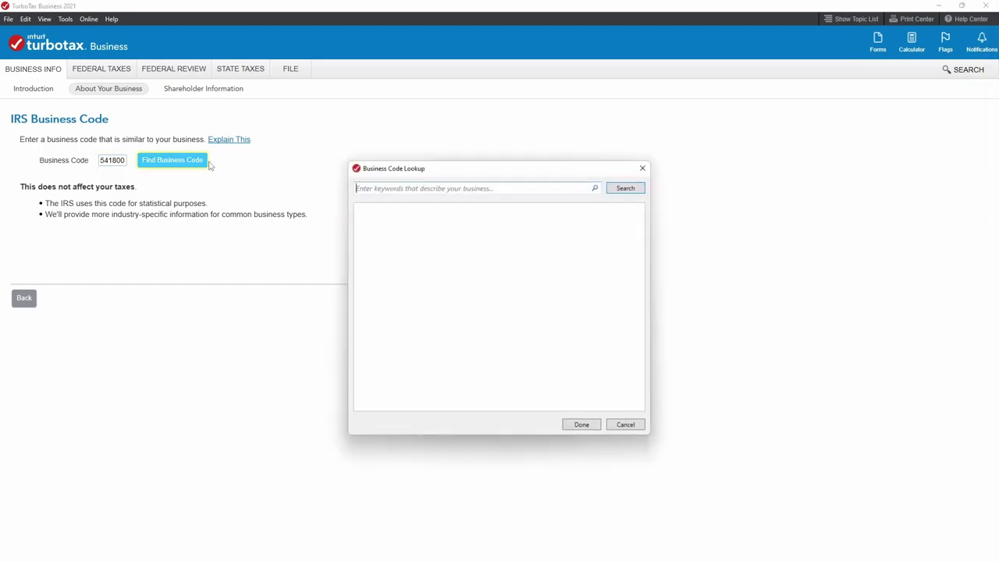
{"action": "left_click", "coordinate": [404, 188]}
{"action": "type", "text": "streamer"}
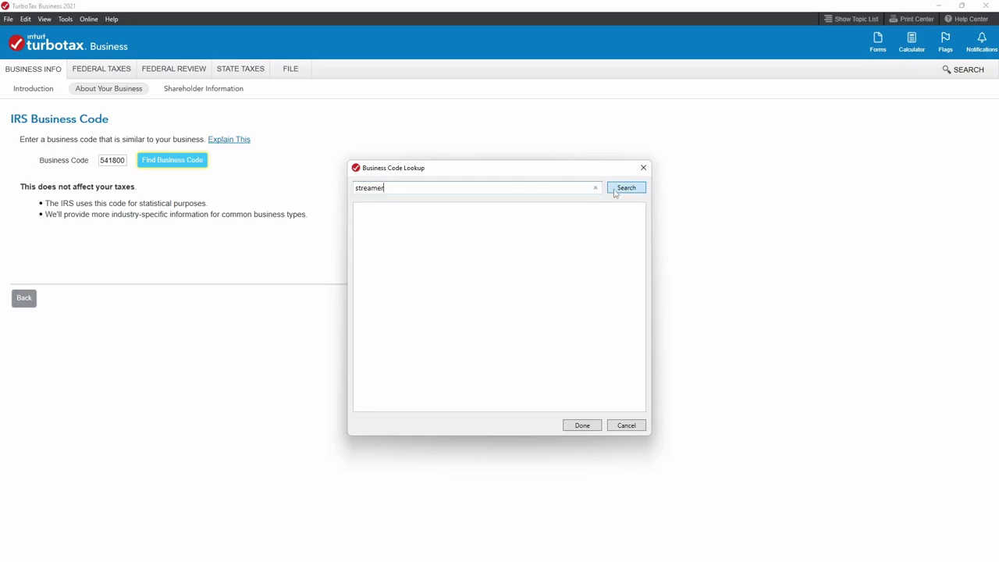
{"action": "left_click", "coordinate": [616, 191]}
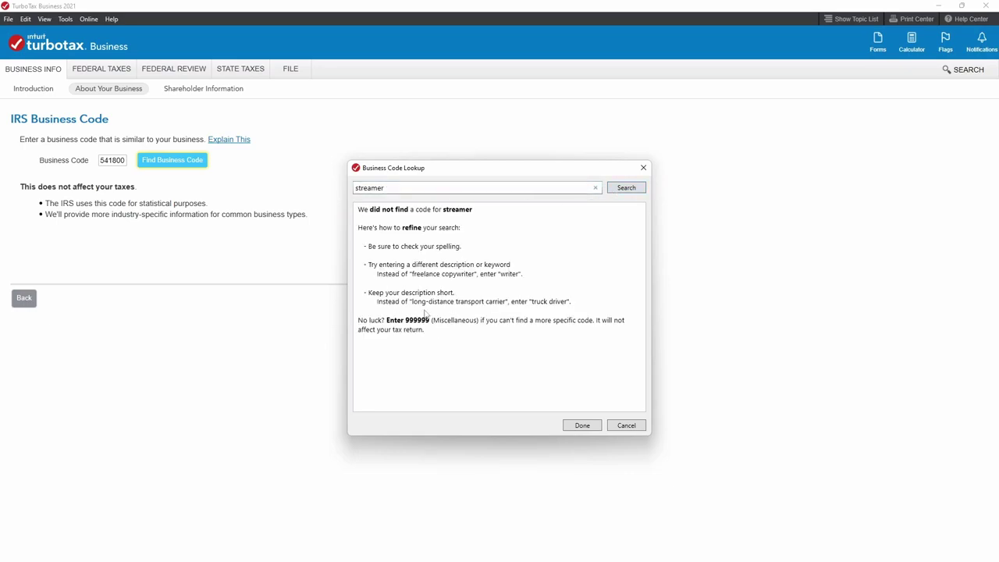
{"action": "double_click", "coordinate": [395, 188]}
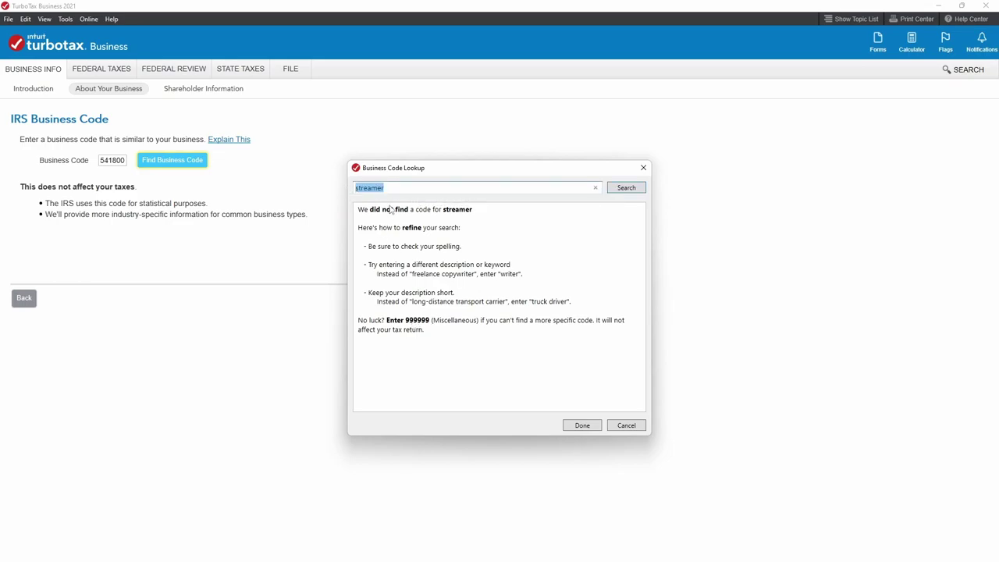
{"action": "type", "text": "service"}
{"action": "key", "text": "Return"}
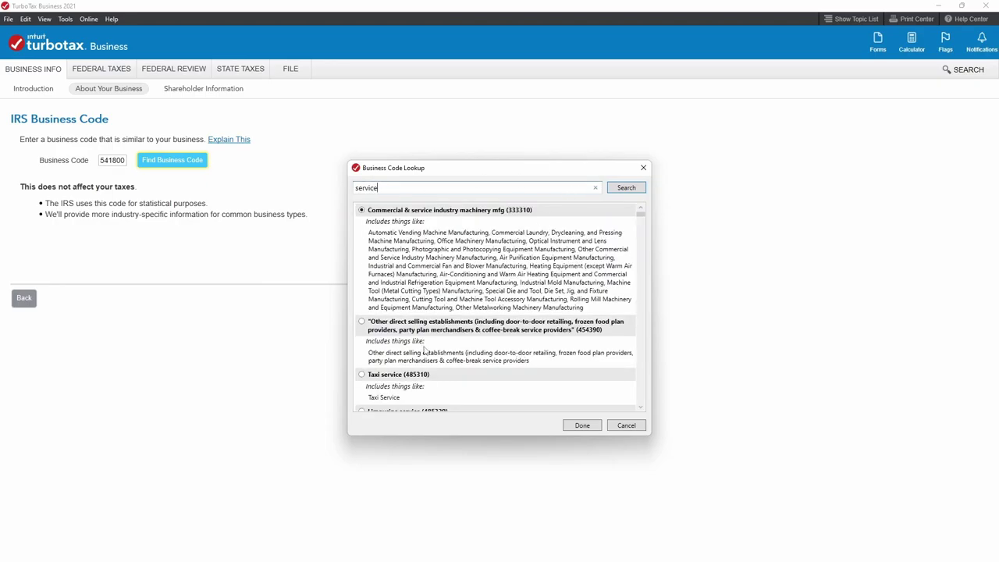
Choose Other information services (519100) as the business code and confirm it.
{"action": "scroll", "coordinate": [445, 352], "scroll_direction": "down", "scroll_amount": 2}
{"action": "scroll", "coordinate": [448, 352], "scroll_direction": "down", "scroll_amount": 5}
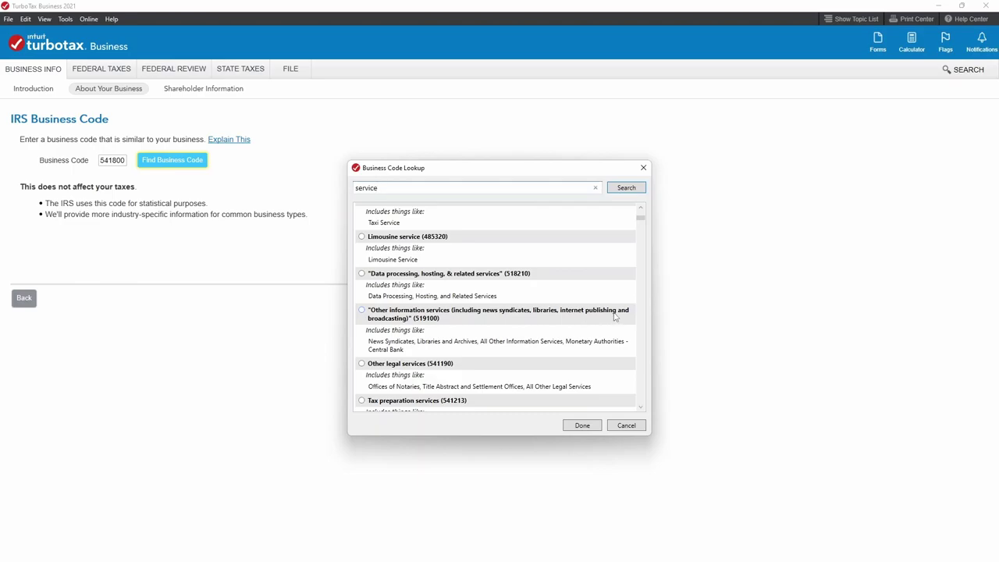
{"action": "left_click", "coordinate": [361, 311]}
{"action": "scroll", "coordinate": [503, 373], "scroll_direction": "down", "scroll_amount": 1}
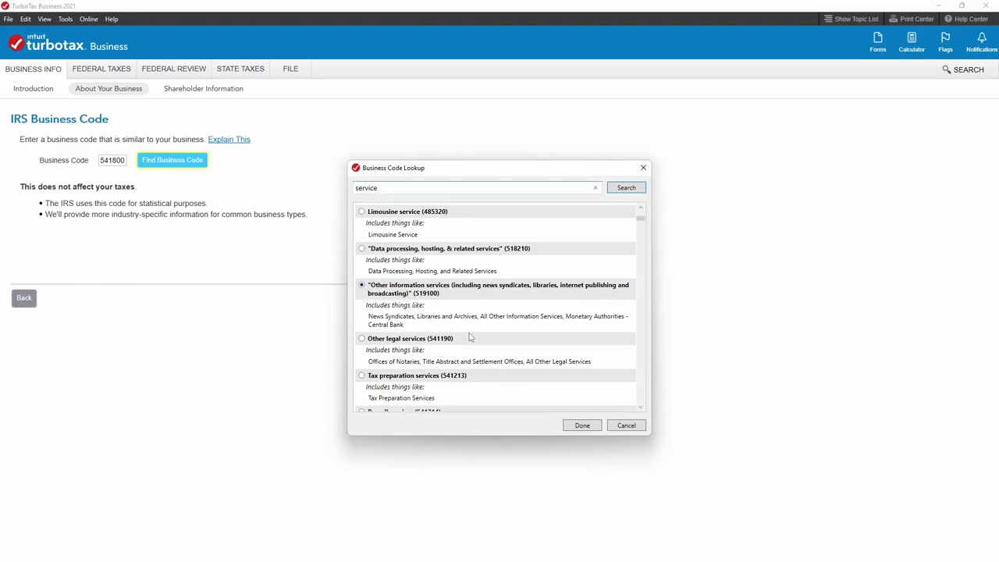
{"action": "scroll", "coordinate": [471, 335], "scroll_direction": "down", "scroll_amount": 3}
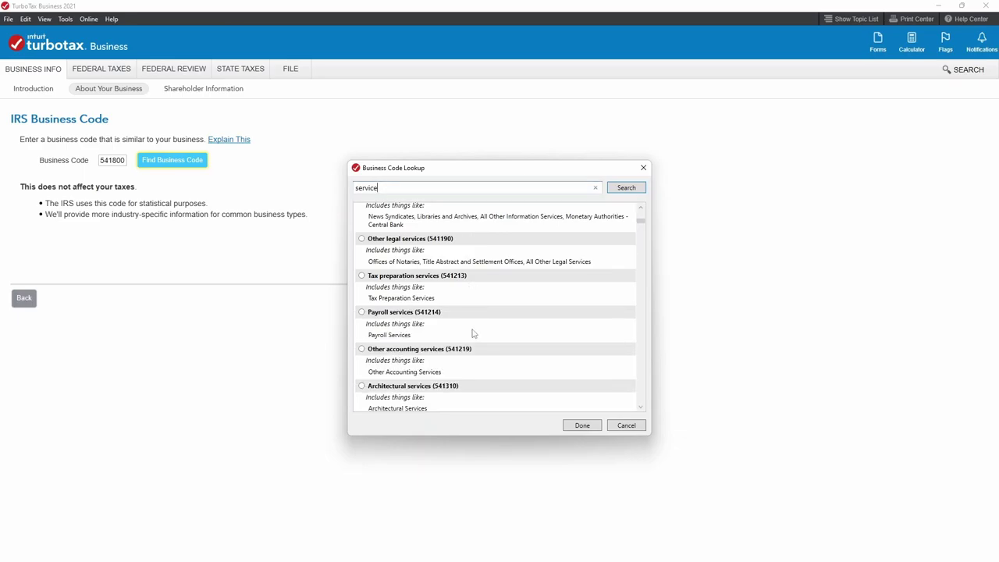
{"action": "scroll", "coordinate": [472, 333], "scroll_direction": "down", "scroll_amount": 8}
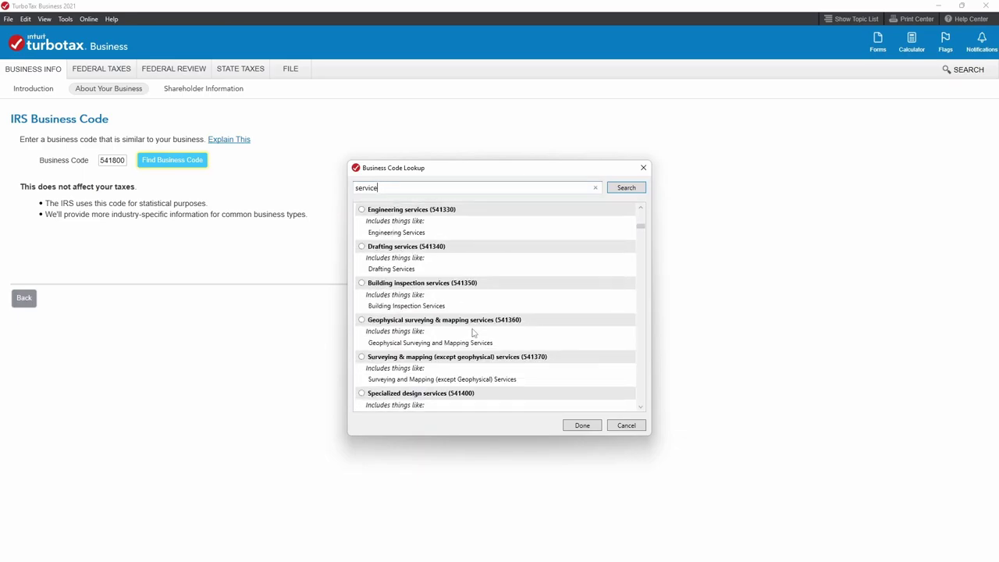
{"action": "scroll", "coordinate": [472, 333], "scroll_direction": "down", "scroll_amount": 20}
{"action": "scroll", "coordinate": [470, 334], "scroll_direction": "down", "scroll_amount": 2}
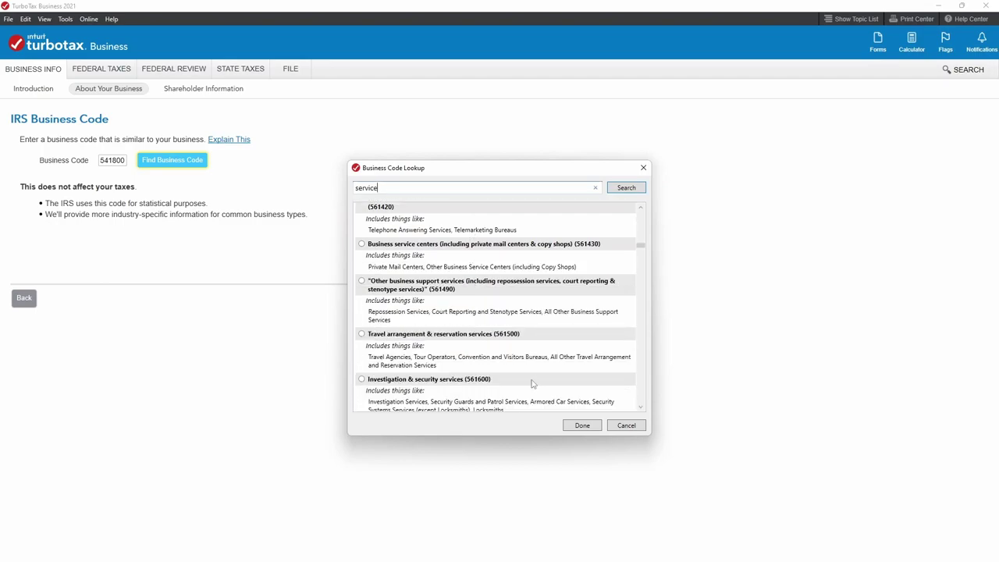
{"action": "left_click", "coordinate": [582, 426]}
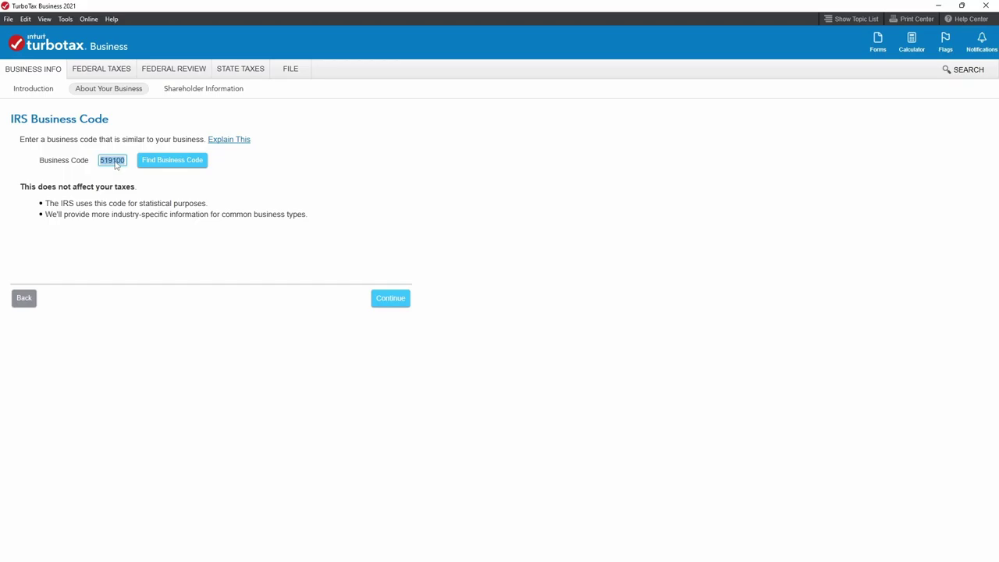
{"action": "left_click", "coordinate": [392, 301]}
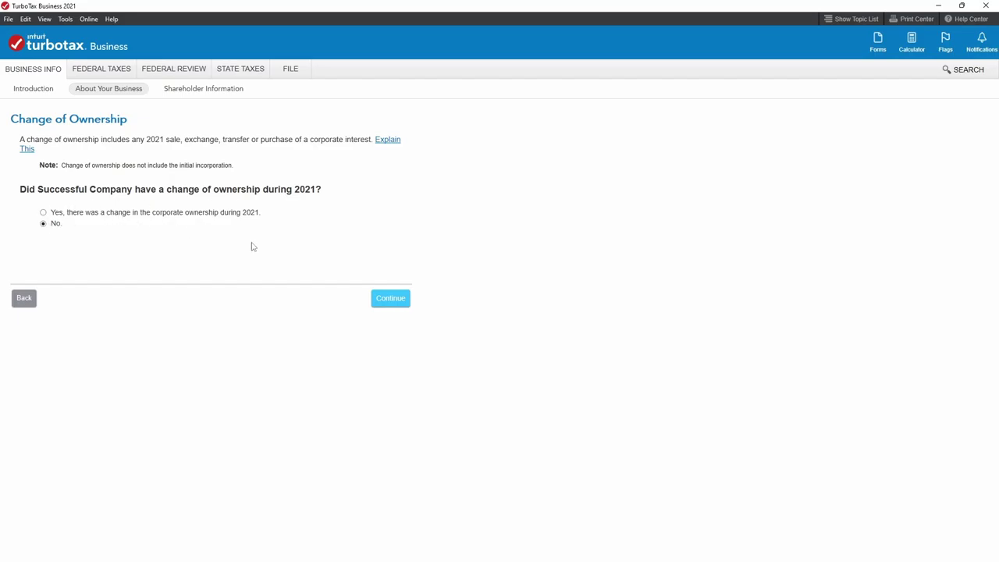
Confirm there was no change of ownership.
{"action": "left_click", "coordinate": [382, 296]}
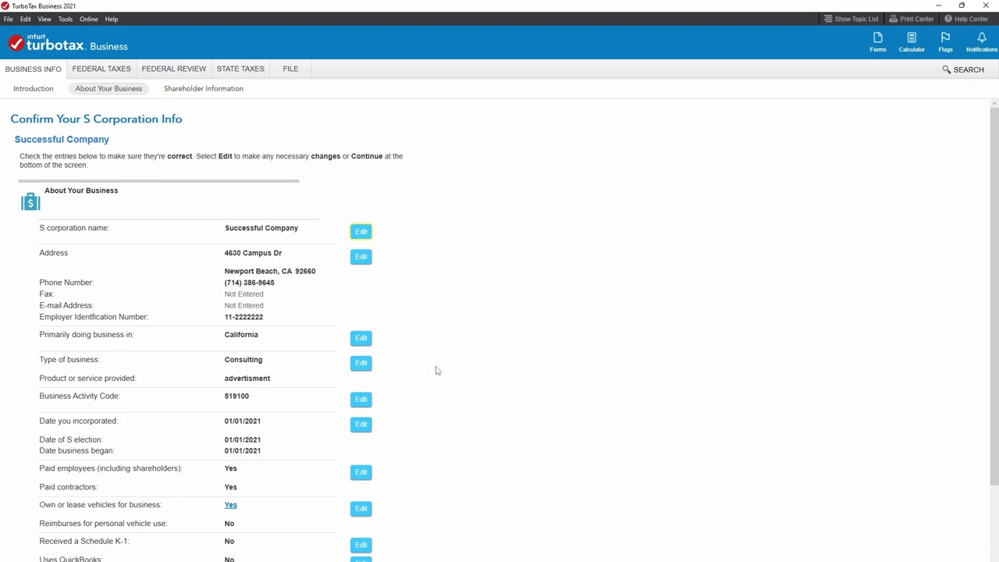
{"action": "scroll", "coordinate": [435, 371], "scroll_direction": "down", "scroll_amount": 3}
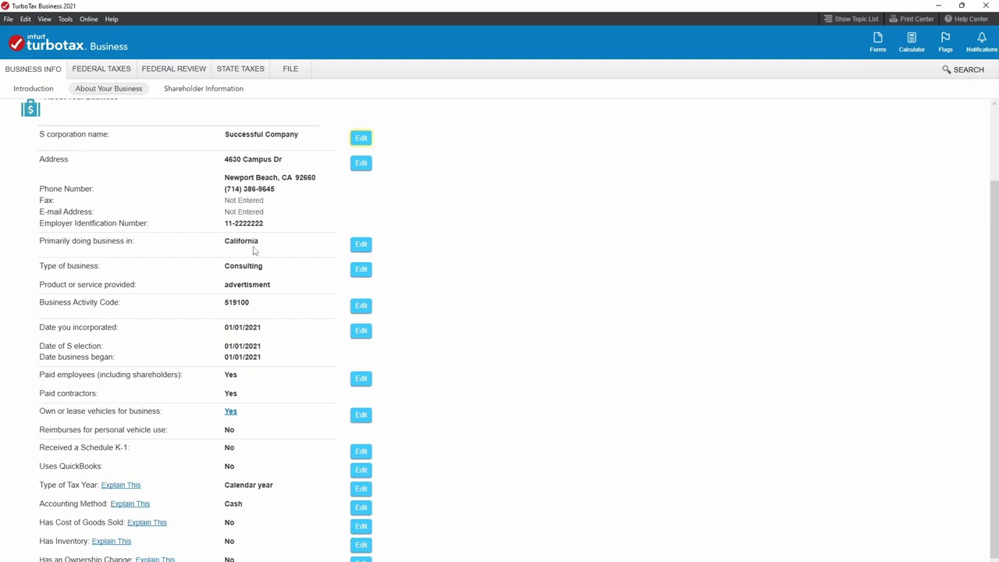
{"action": "scroll", "coordinate": [254, 250], "scroll_direction": "down", "scroll_amount": 1}
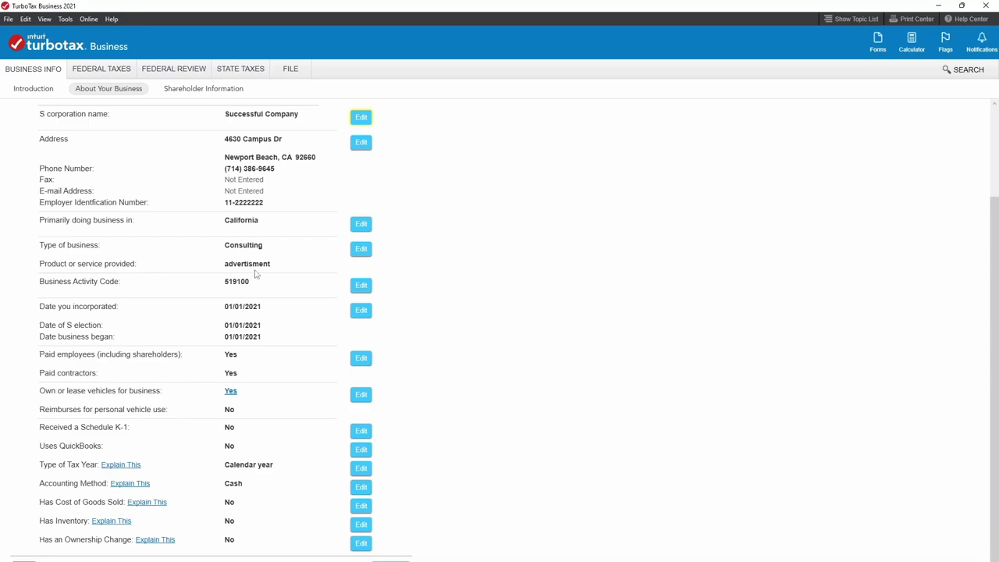
Correct the services-provided spelling to 'advertisement', keeping Perform a service and Consulting.
{"action": "left_click", "coordinate": [360, 248]}
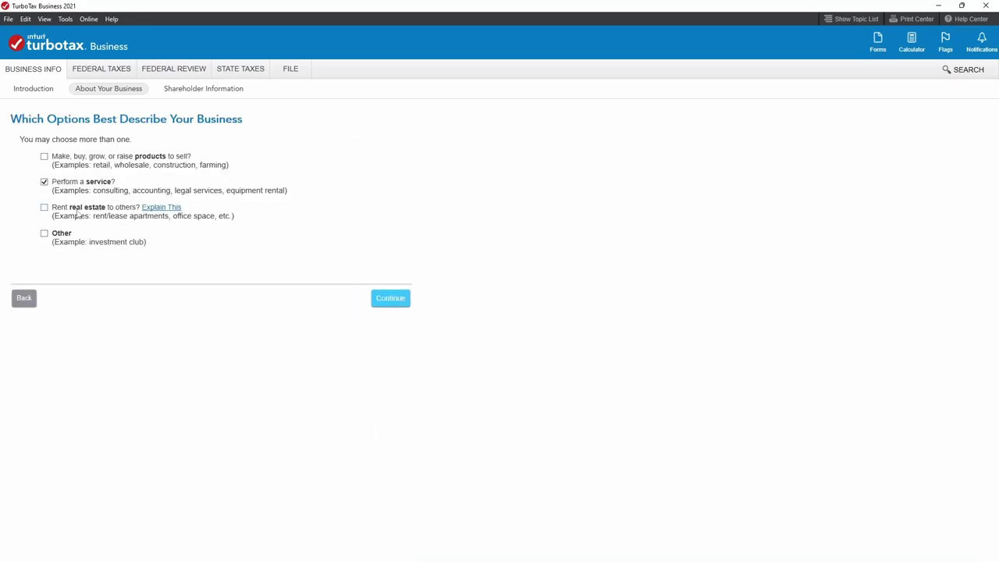
{"action": "left_click", "coordinate": [396, 302]}
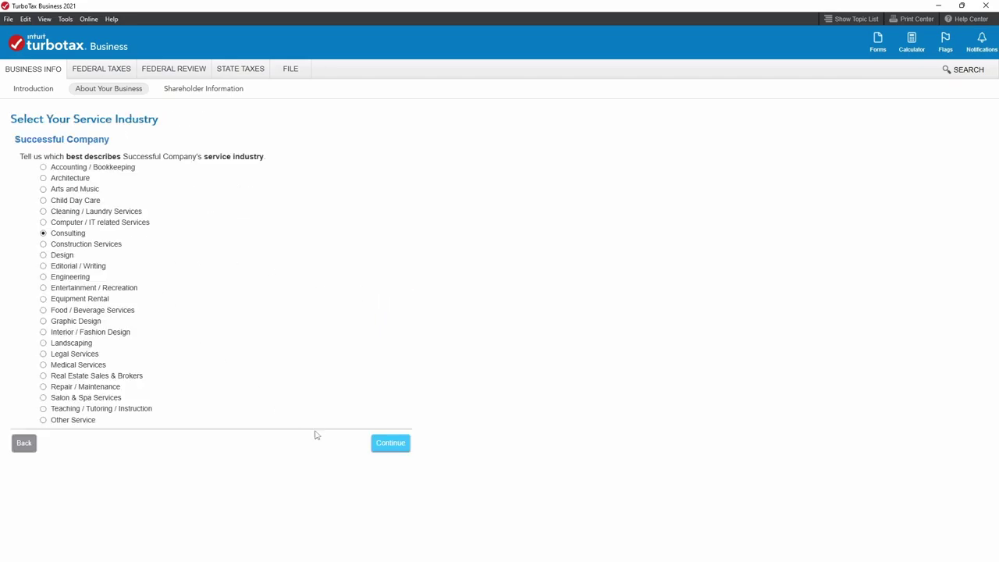
{"action": "left_click", "coordinate": [390, 443]}
{"action": "left_click", "coordinate": [127, 158]}
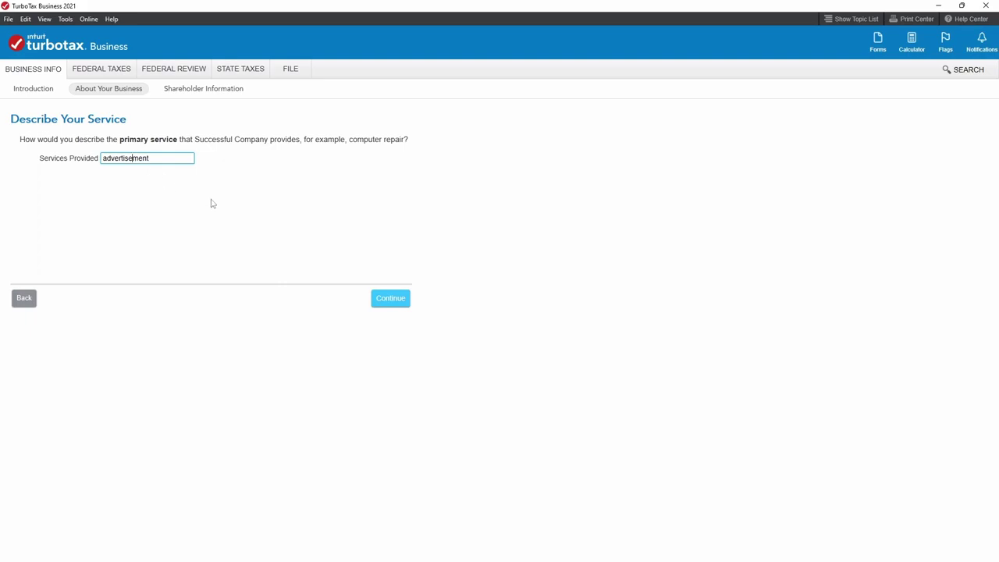
{"action": "left_click", "coordinate": [382, 299]}
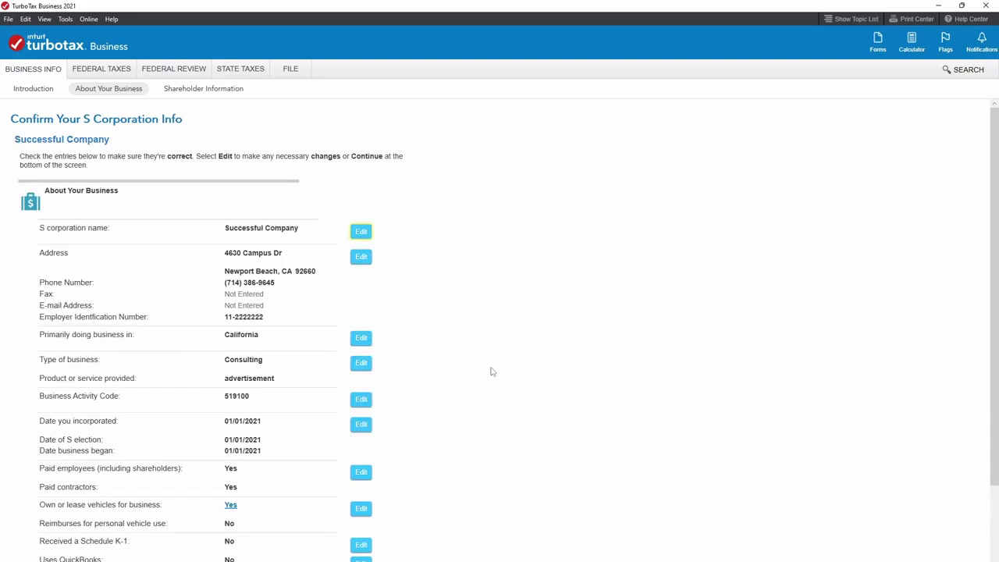
Review the summary showing Consulting, advertisement and business activity code 519100.
{"action": "scroll", "coordinate": [490, 368], "scroll_direction": "down", "scroll_amount": 3}
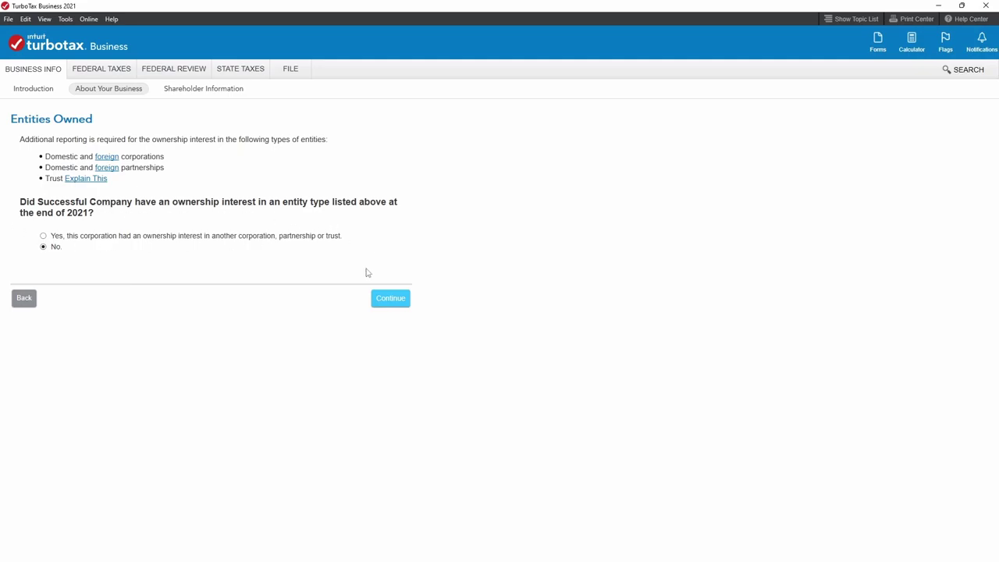
Answer No to owning interests in other entities and review the About Your Business assumptions.
{"action": "left_click", "coordinate": [397, 304]}
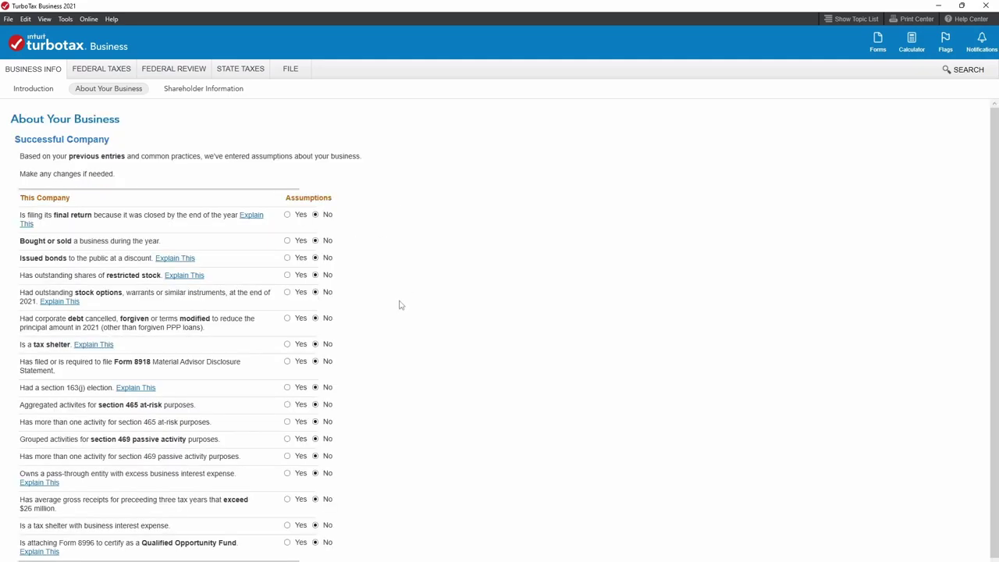
{"action": "scroll", "coordinate": [399, 305], "scroll_direction": "down", "scroll_amount": 1}
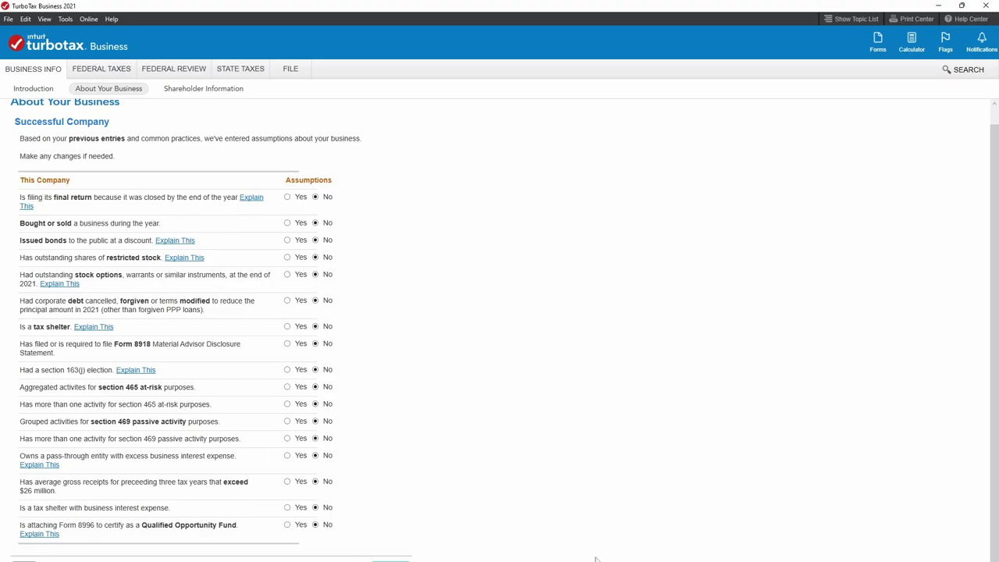
Answer Yes to making payments requiring 1099s and Yes to filing all required 1099s.
{"action": "left_click", "coordinate": [390, 560]}
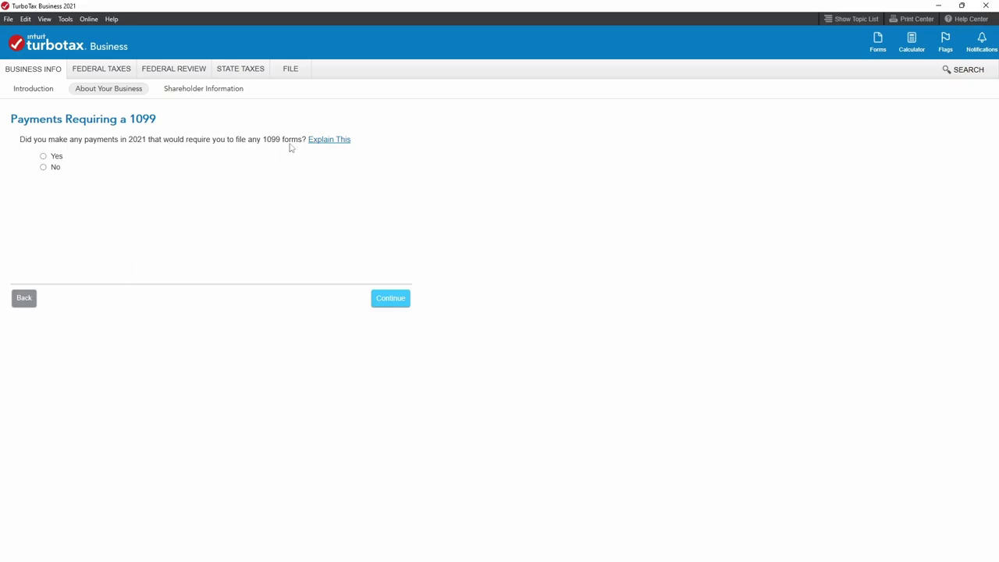
{"action": "left_click", "coordinate": [43, 157]}
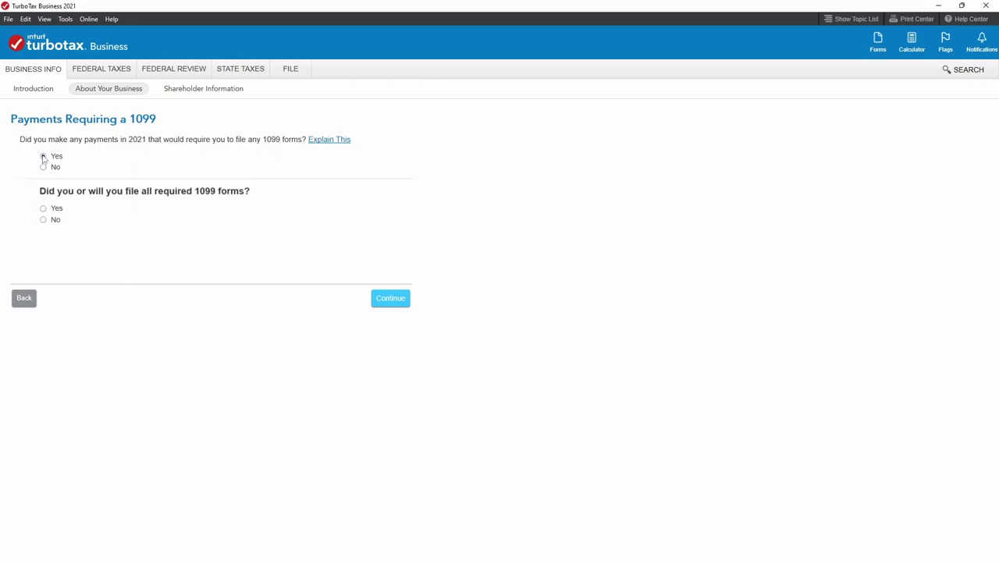
{"action": "left_click", "coordinate": [43, 209]}
{"action": "left_click", "coordinate": [43, 168]}
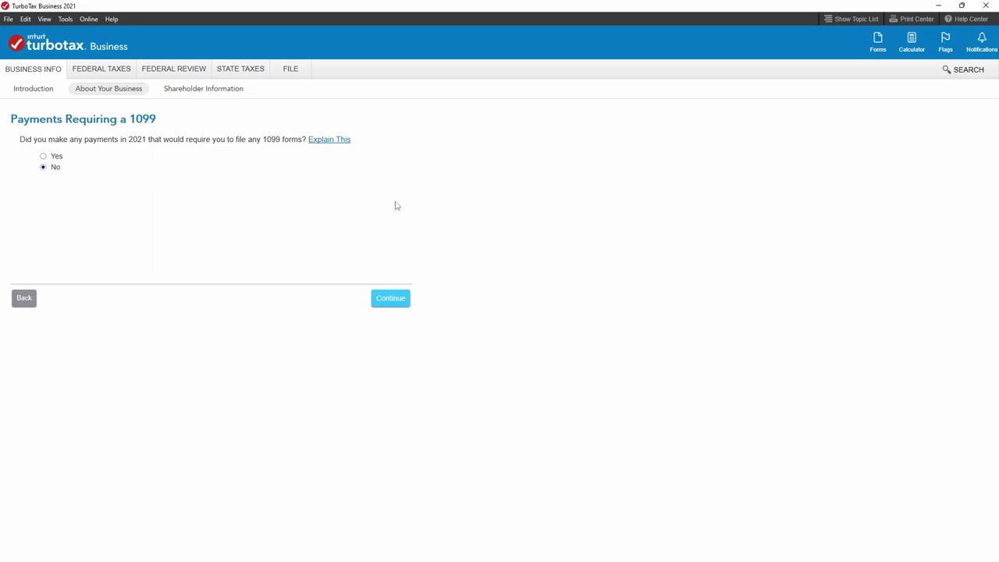
{"action": "left_click", "coordinate": [43, 156]}
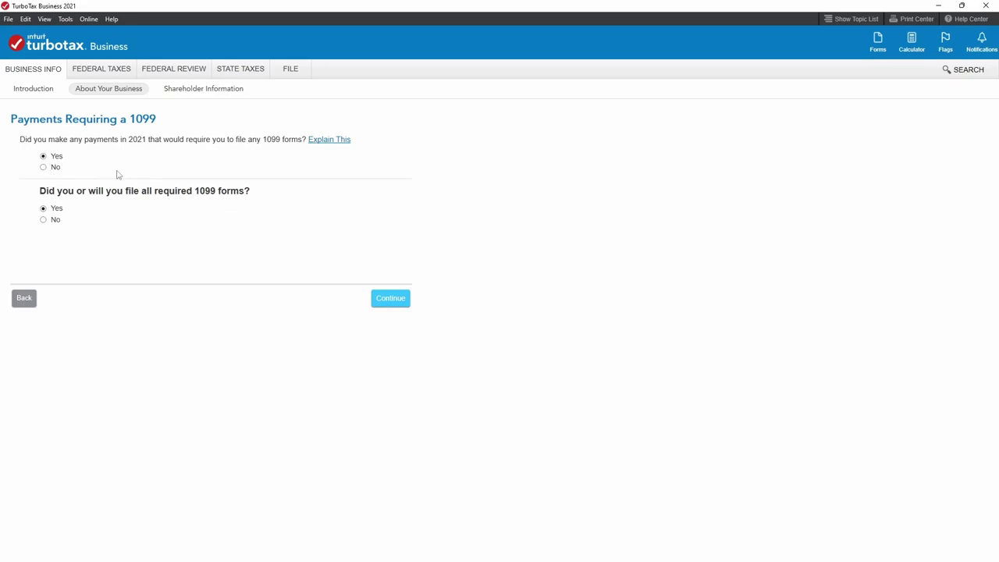
{"action": "left_click", "coordinate": [379, 294]}
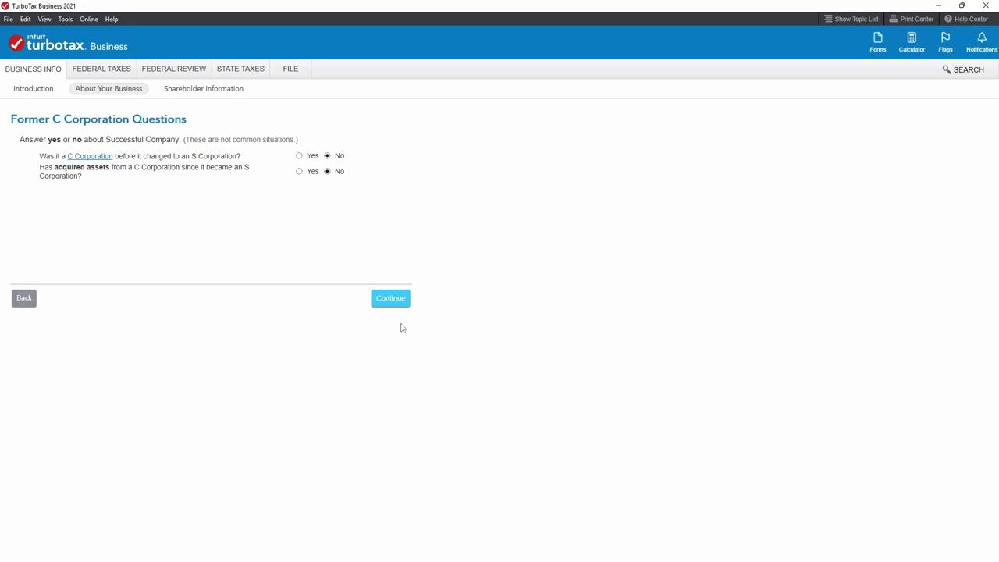
Keep the former C corporation answers at No and answer No to forgiven PPP loans.
{"action": "left_click", "coordinate": [375, 305]}
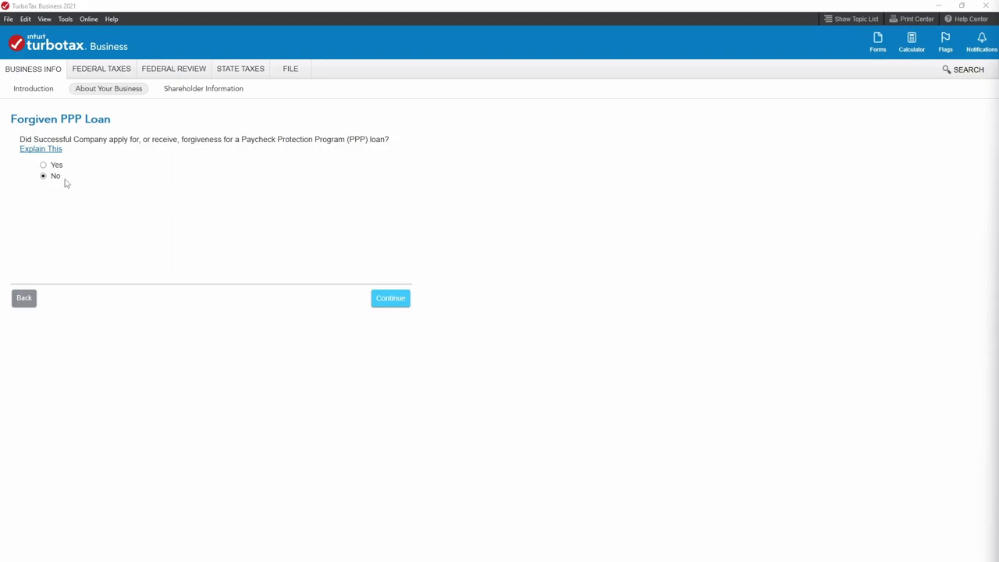
{"action": "left_click", "coordinate": [43, 164]}
{"action": "left_click", "coordinate": [118, 217]}
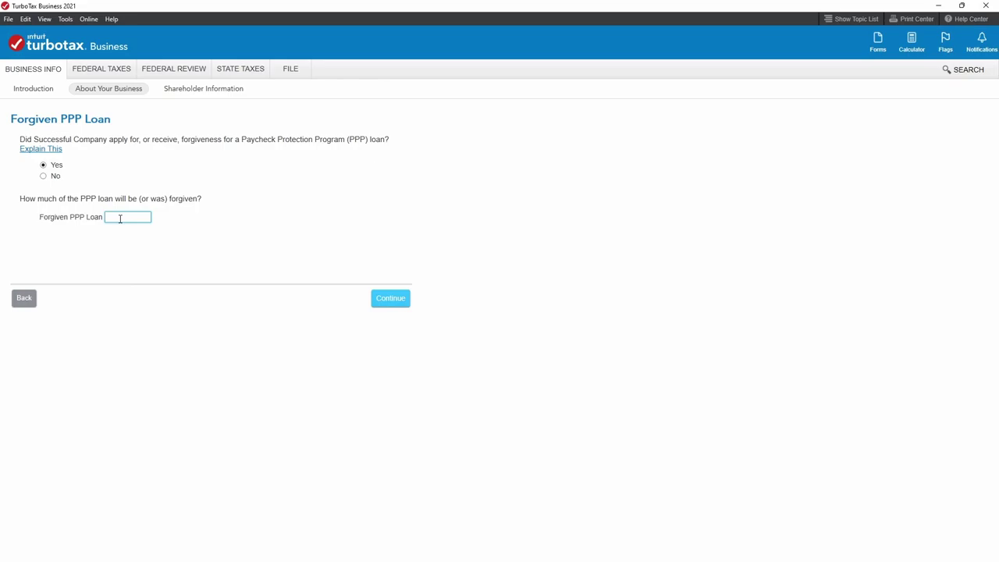
{"action": "left_click", "coordinate": [44, 177]}
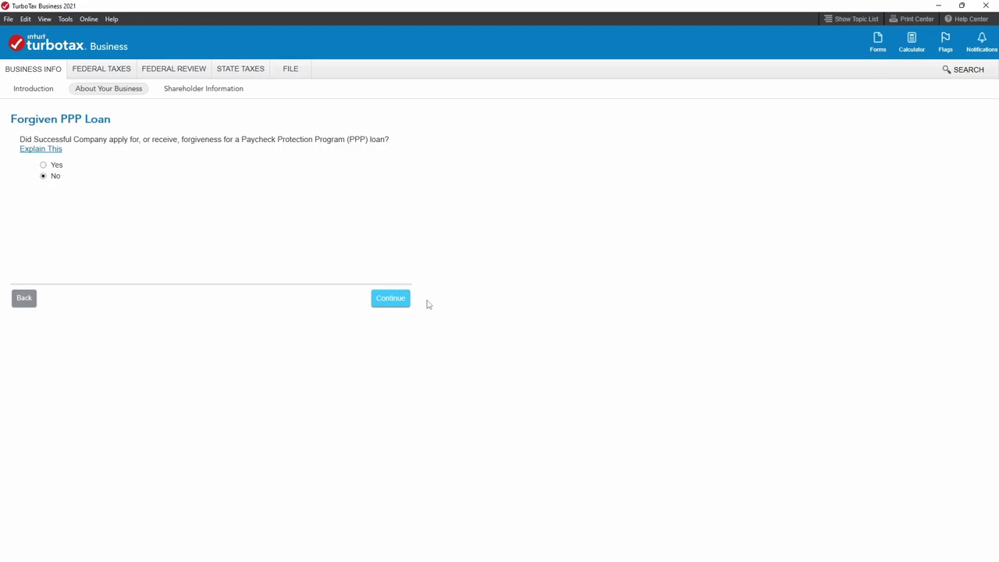
{"action": "left_click", "coordinate": [383, 304]}
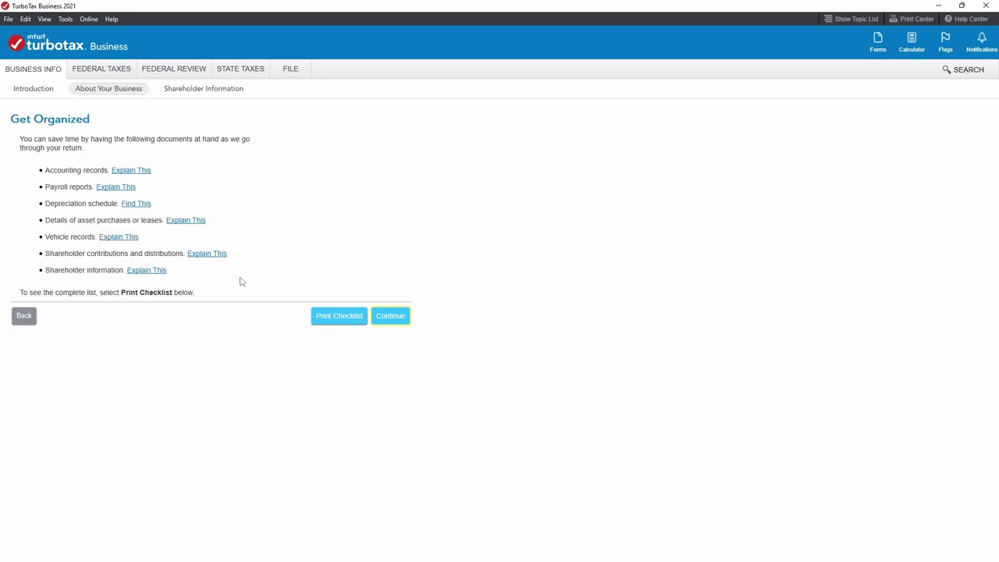
Enter the shareholder's full name and Social Security number.
{"action": "left_click", "coordinate": [390, 316]}
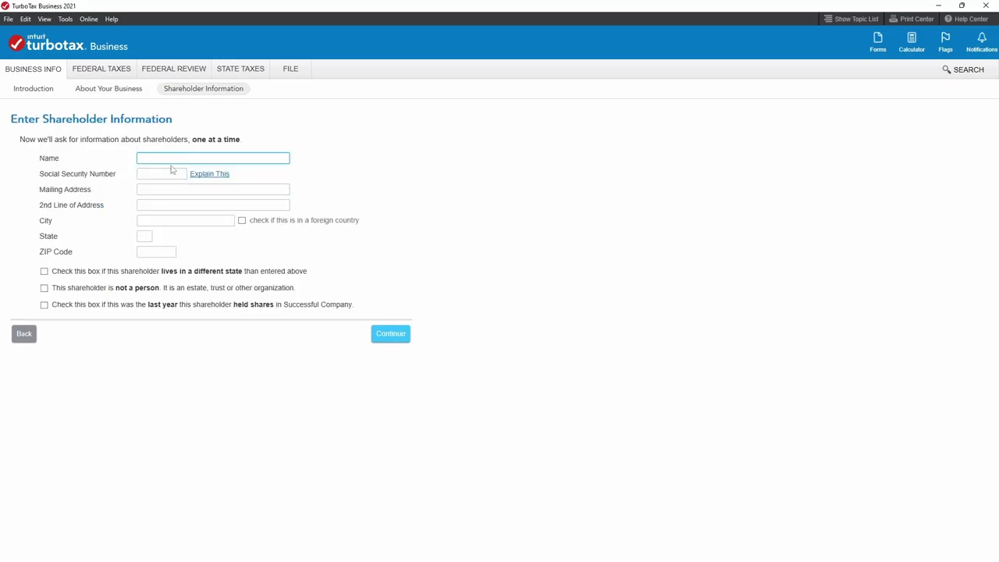
{"action": "key", "text": "Tab"}
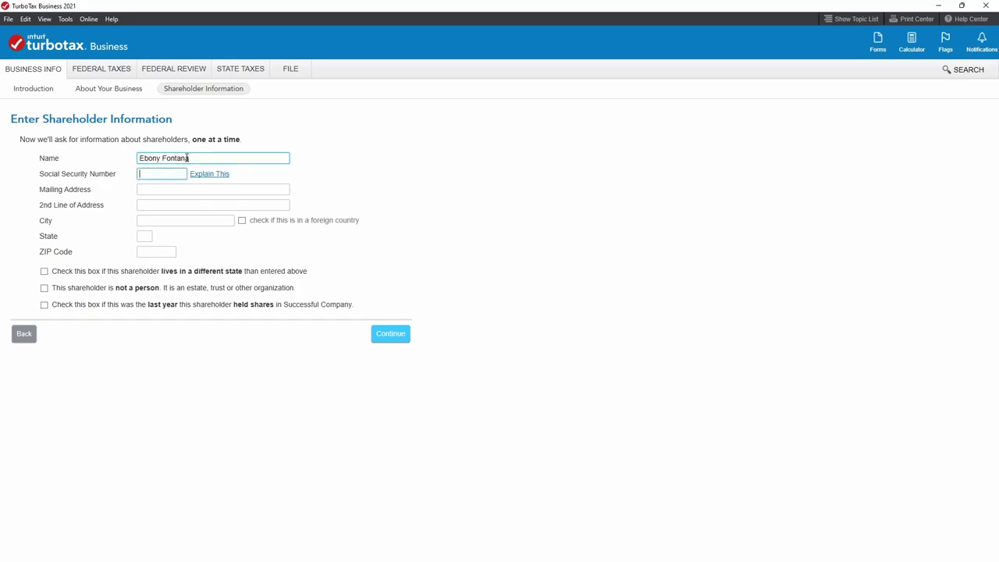
Fill in the shareholder's street address, city, state and ZIP code, then save.
{"action": "key", "text": "Tab"}
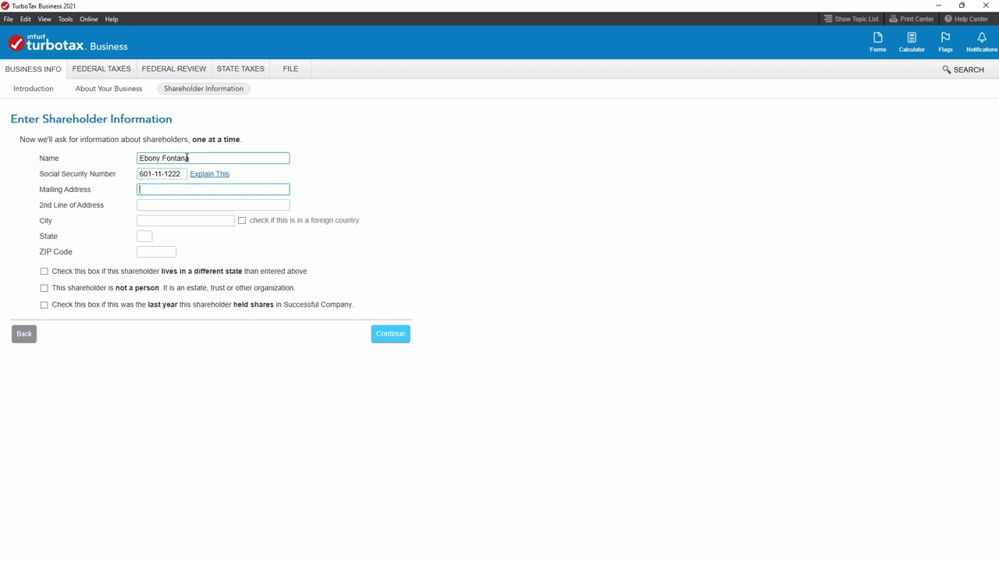
{"action": "key", "text": "Tab"}
{"action": "key", "text": "Tab"}
{"action": "type", "text": "Nepw"}
{"action": "key", "text": "BackSpace"}
{"action": "key", "text": "BackSpace"}
{"action": "key", "text": "BackSpace"}
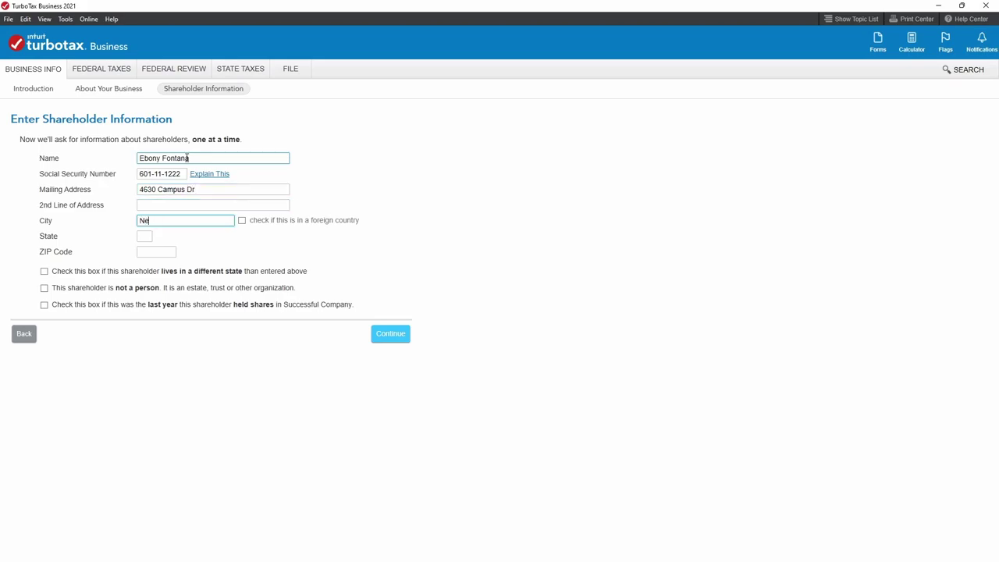
{"action": "type", "text": "wport Beach"}
{"action": "key", "text": "Tab"}
{"action": "key", "text": "Tab"}
{"action": "type", "text": "CA926"}
{"action": "type", "text": "60"}
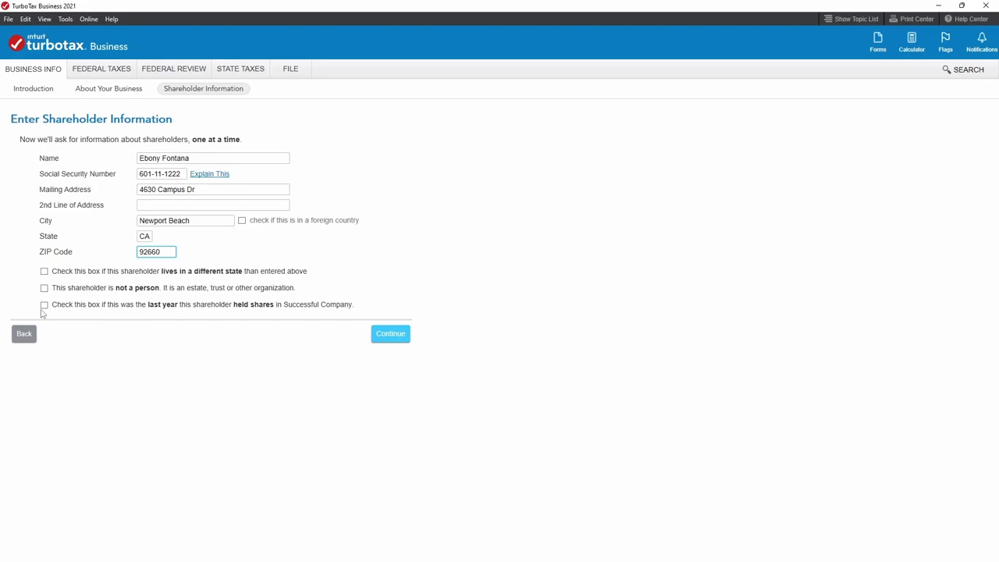
{"action": "left_click", "coordinate": [391, 335]}
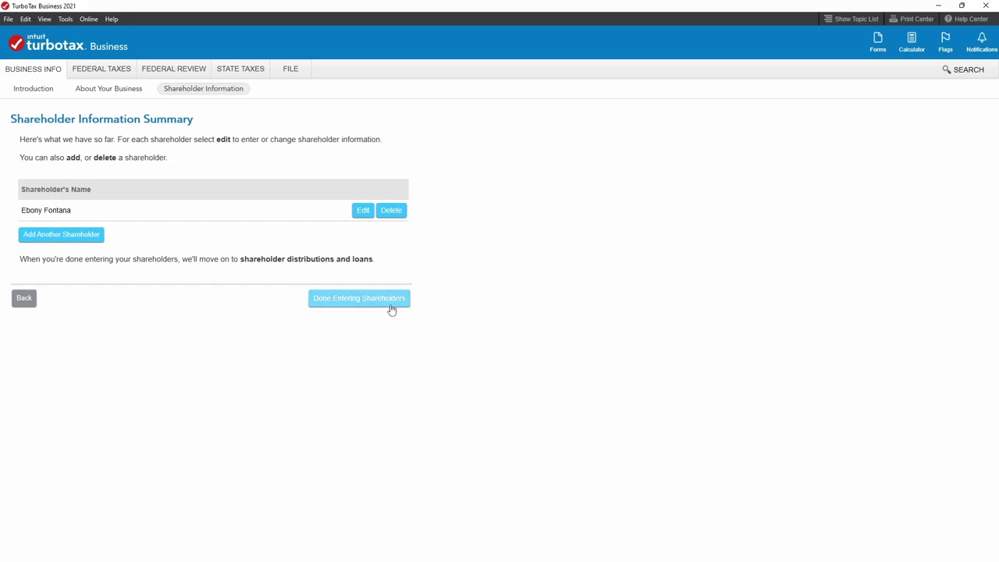
Finish the shareholder list and answer Yes, the corporation made 2021 distributions.
{"action": "left_click", "coordinate": [392, 310]}
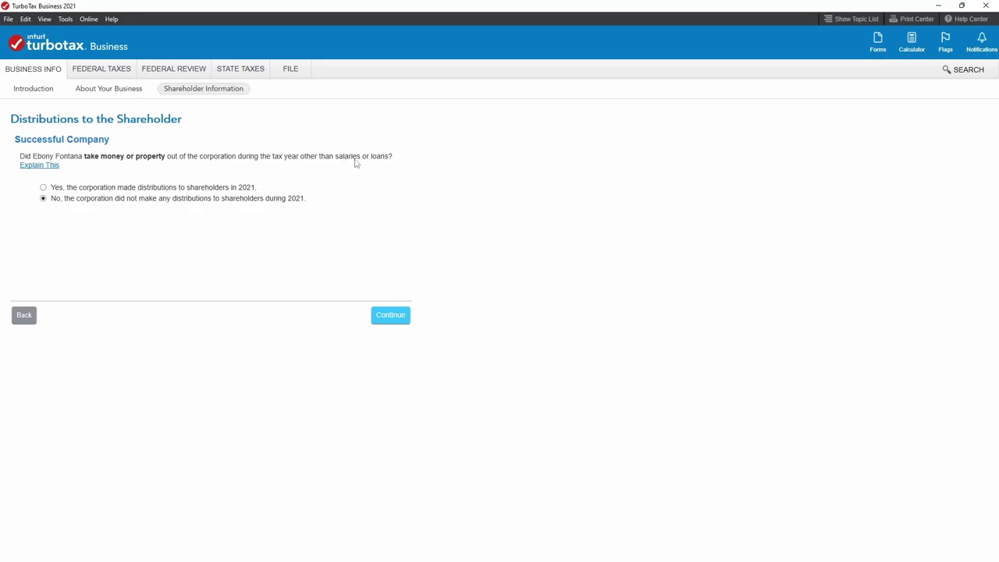
{"action": "left_click", "coordinate": [43, 188]}
{"action": "left_click", "coordinate": [394, 320]}
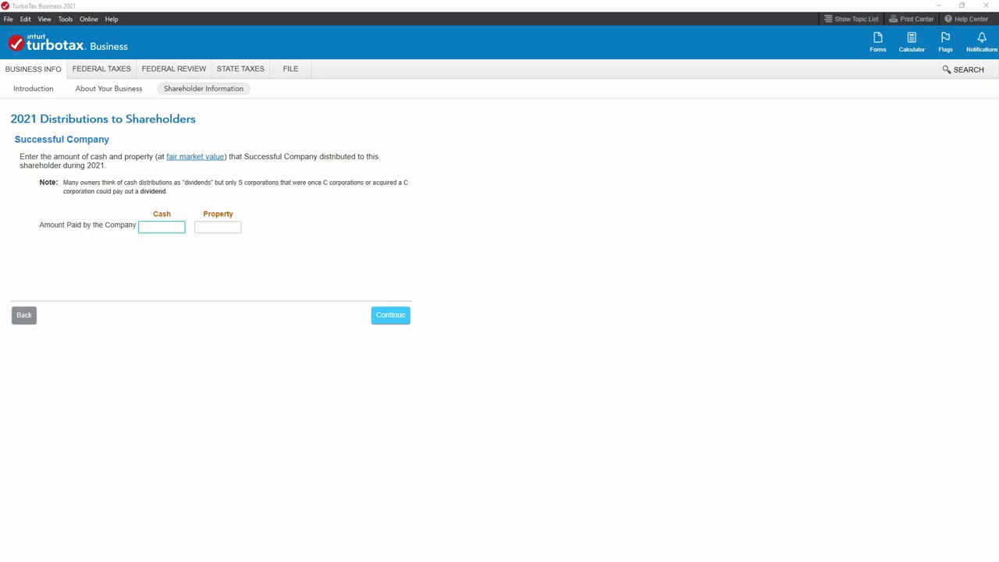
{"action": "key", "text": "alt+Tab"}
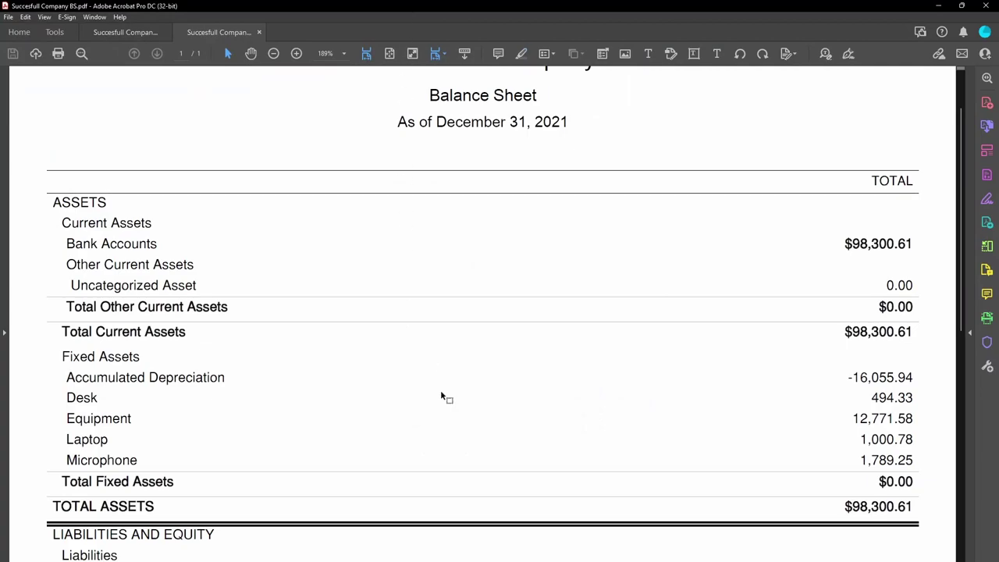
{"action": "scroll", "coordinate": [507, 281], "scroll_direction": "down", "scroll_amount": 10}
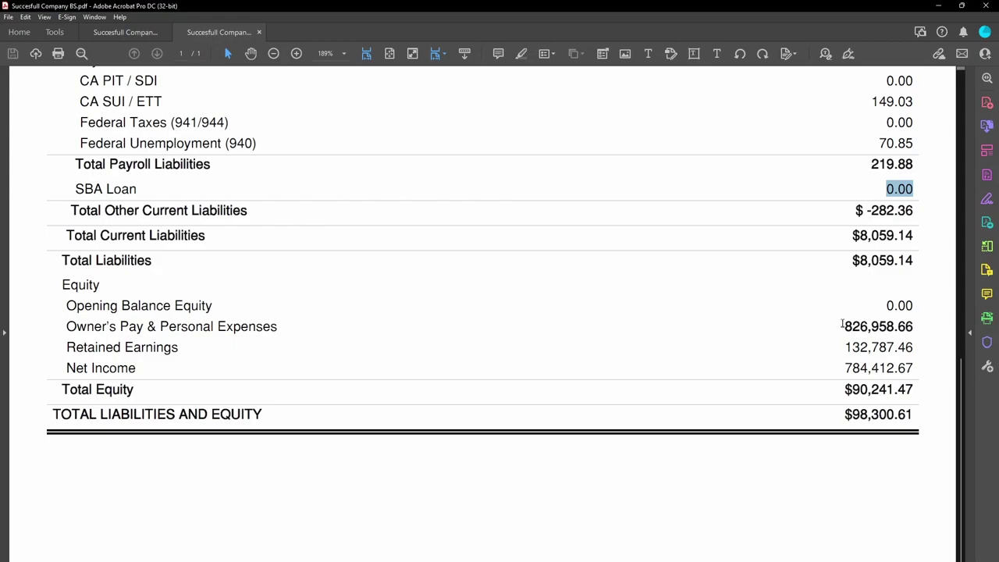
{"action": "left_click_drag", "start_coordinate": [66, 326], "coordinate": [915, 328]}
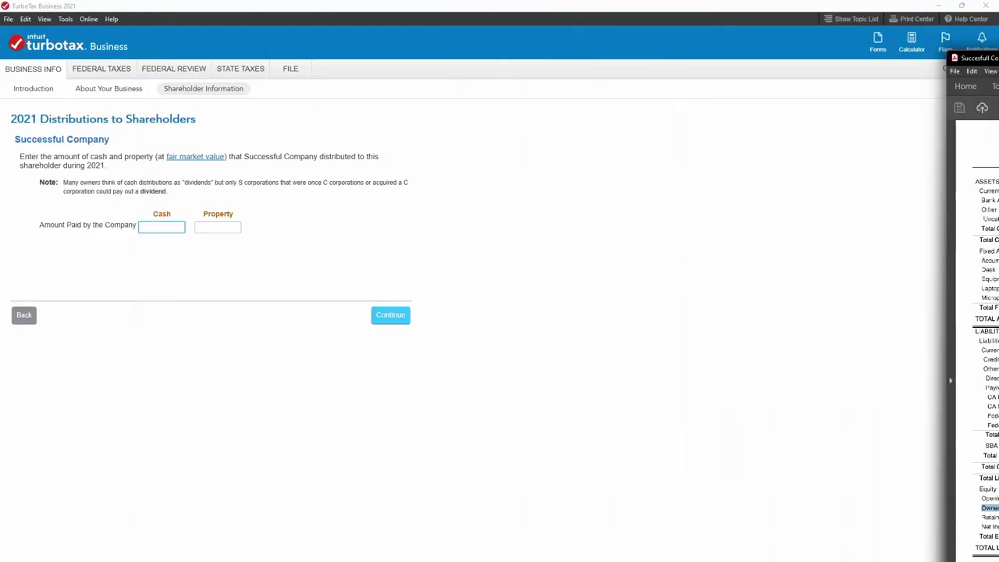
{"action": "left_click", "coordinate": [173, 228]}
Enter 826958.66 as cash distributions to shareholders.
{"action": "type", "text": "856"}
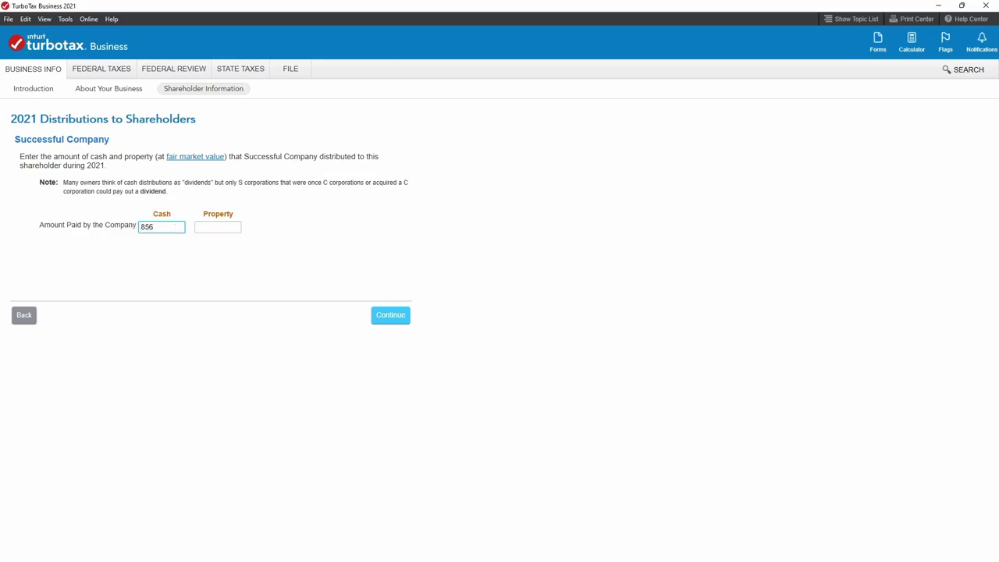
{"action": "key", "text": "BackSpace"}
{"action": "key", "text": "BackSpace"}
{"action": "type", "text": "26958.66"}
{"action": "left_click", "coordinate": [390, 321]}
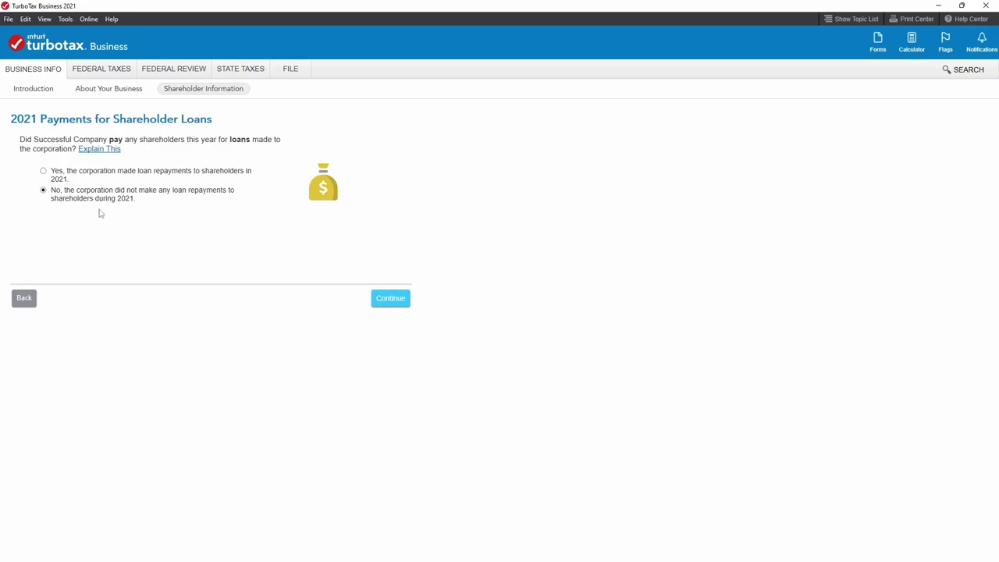
Confirm no loan repayments and complete the basis and 100% ownership summaries.
{"action": "left_click", "coordinate": [387, 300]}
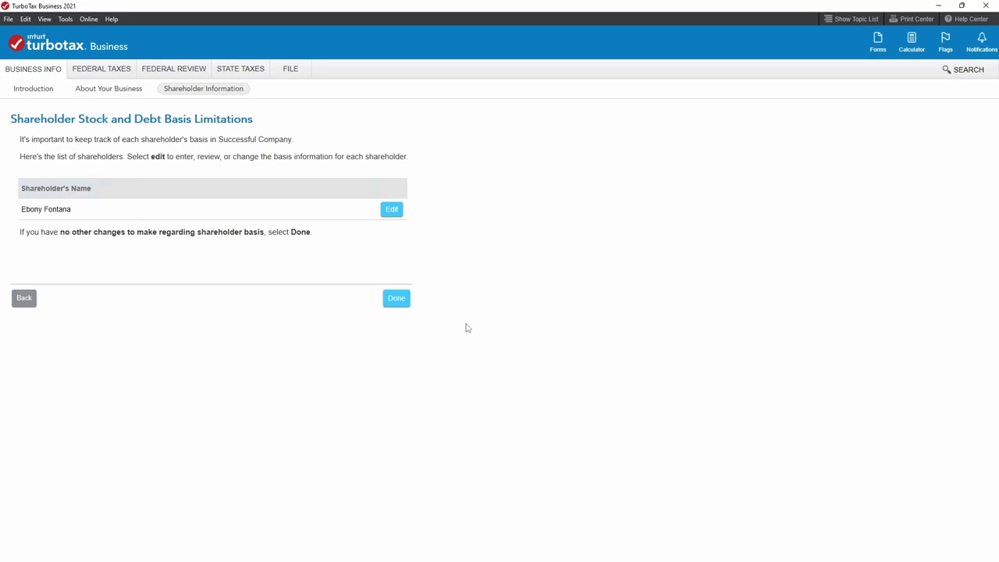
{"action": "left_click", "coordinate": [394, 303]}
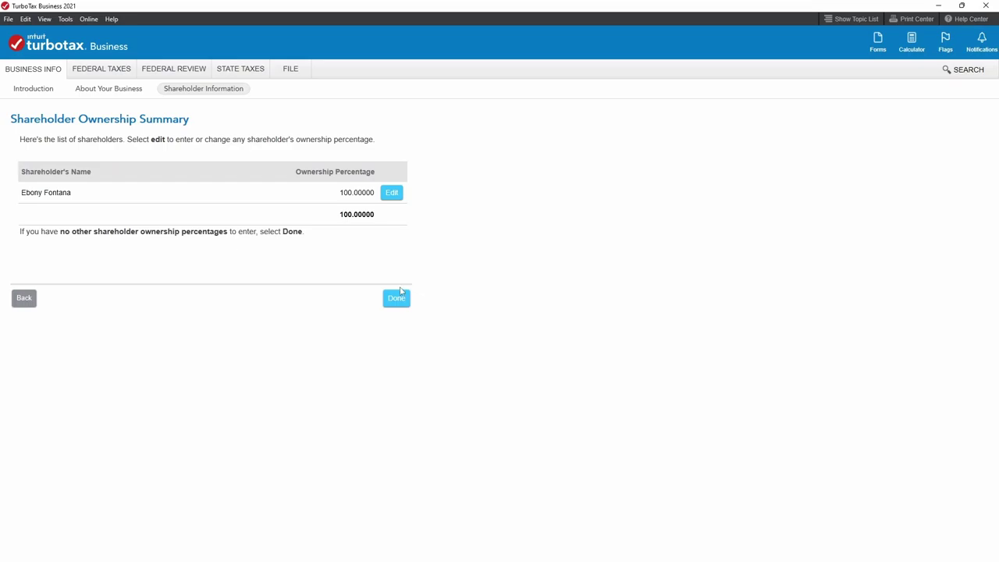
{"action": "left_click", "coordinate": [397, 300]}
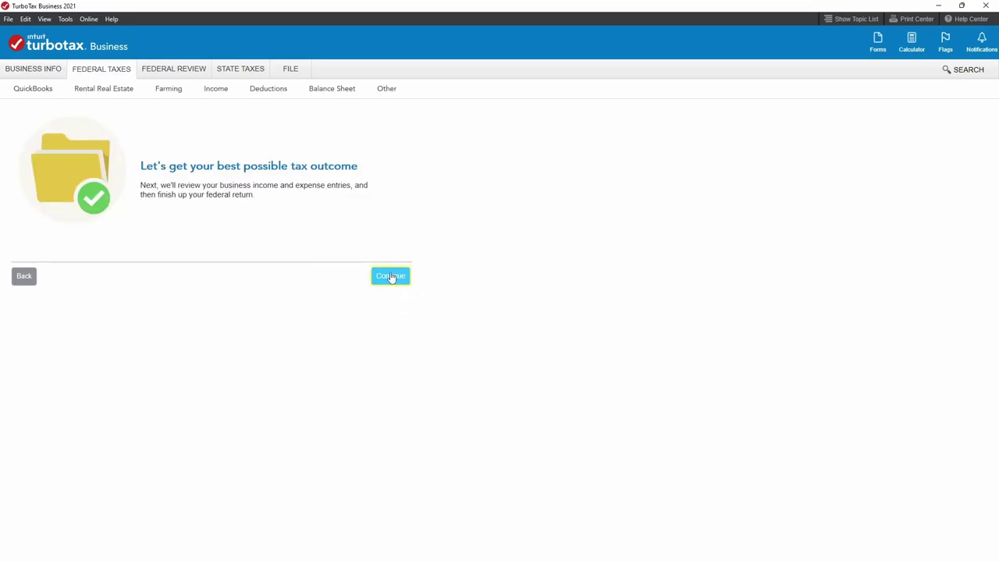
Enter 1392612 as 2021 Client Services Provided receipts, using the P&L PDF.
{"action": "left_click", "coordinate": [390, 277]}
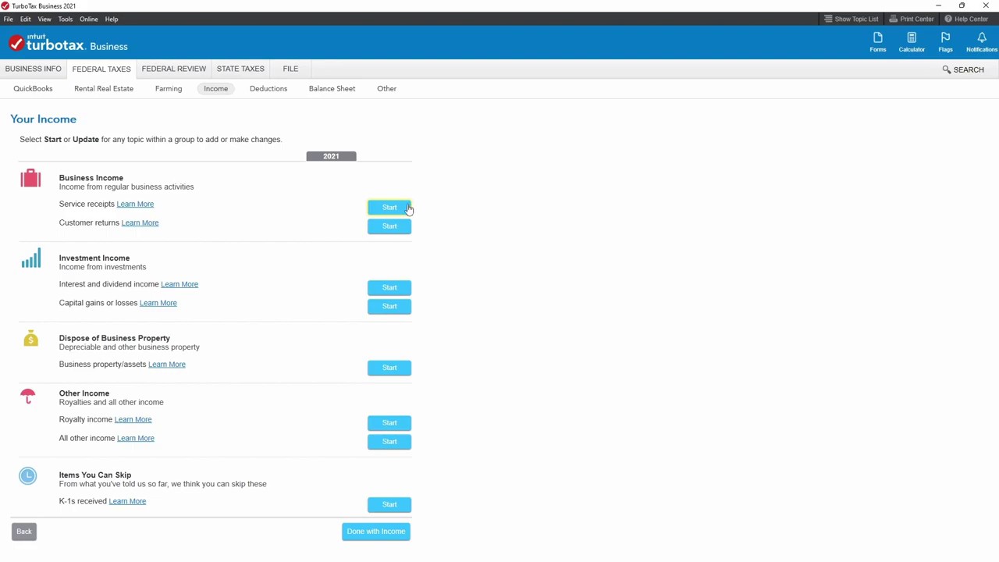
{"action": "left_click", "coordinate": [407, 209]}
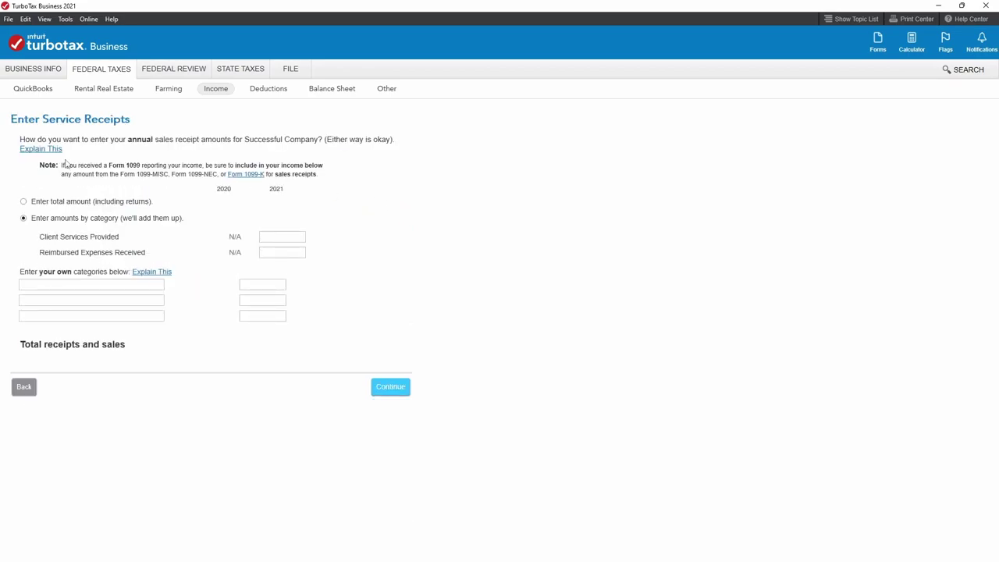
{"action": "left_click", "coordinate": [25, 386]}
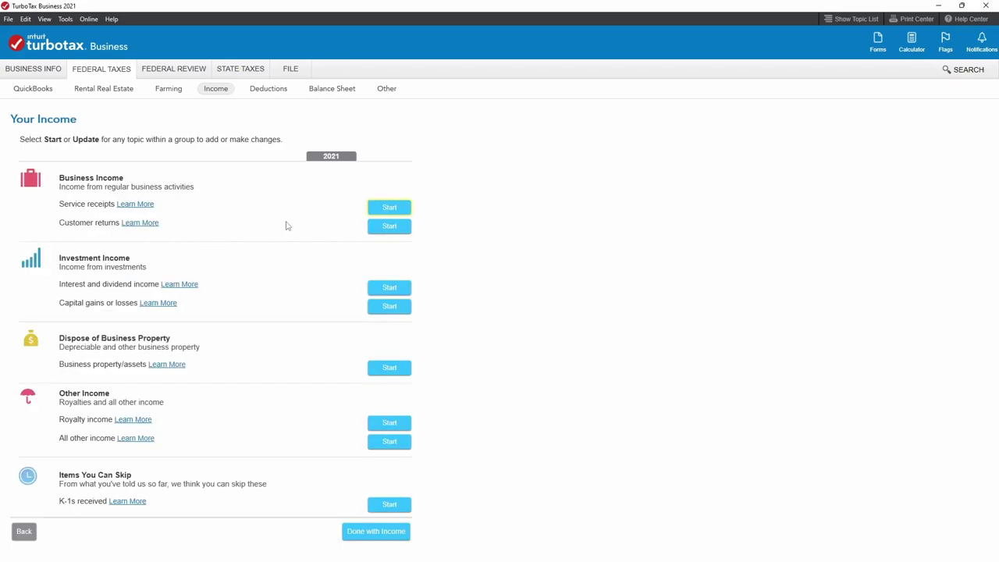
{"action": "left_click", "coordinate": [389, 211]}
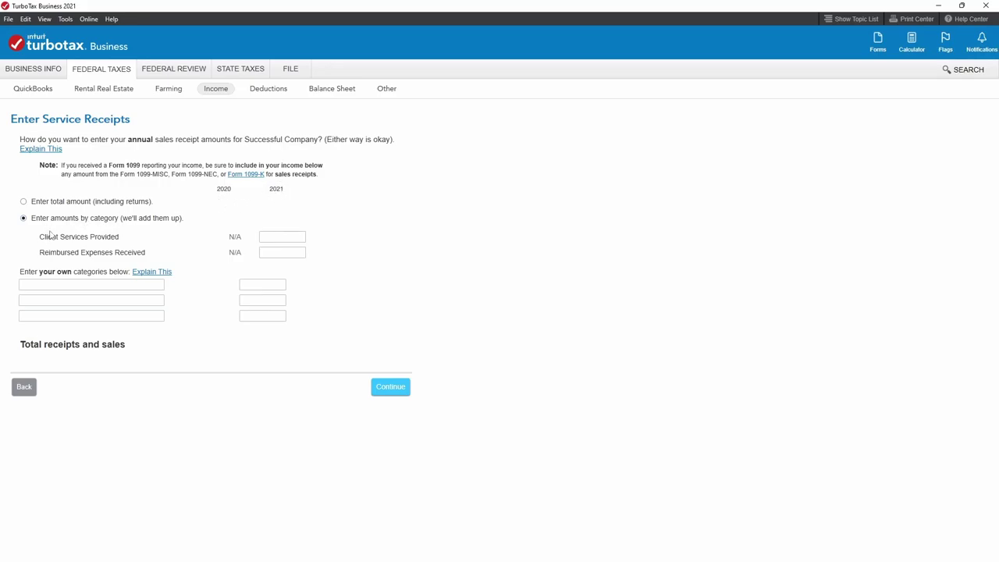
{"action": "left_click", "coordinate": [280, 238]}
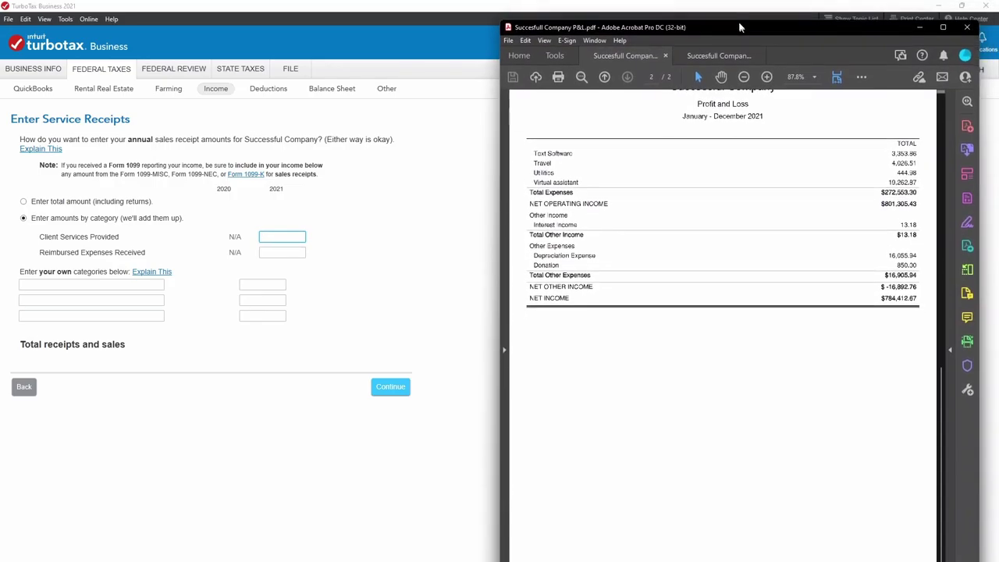
{"action": "scroll", "coordinate": [726, 312], "scroll_direction": "up", "scroll_amount": 10}
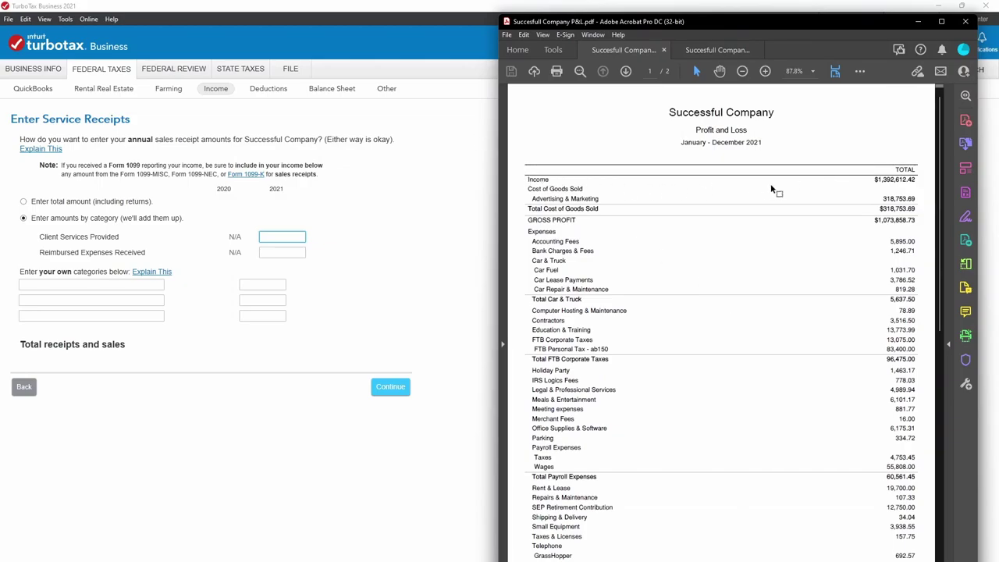
{"action": "left_click", "coordinate": [283, 237]}
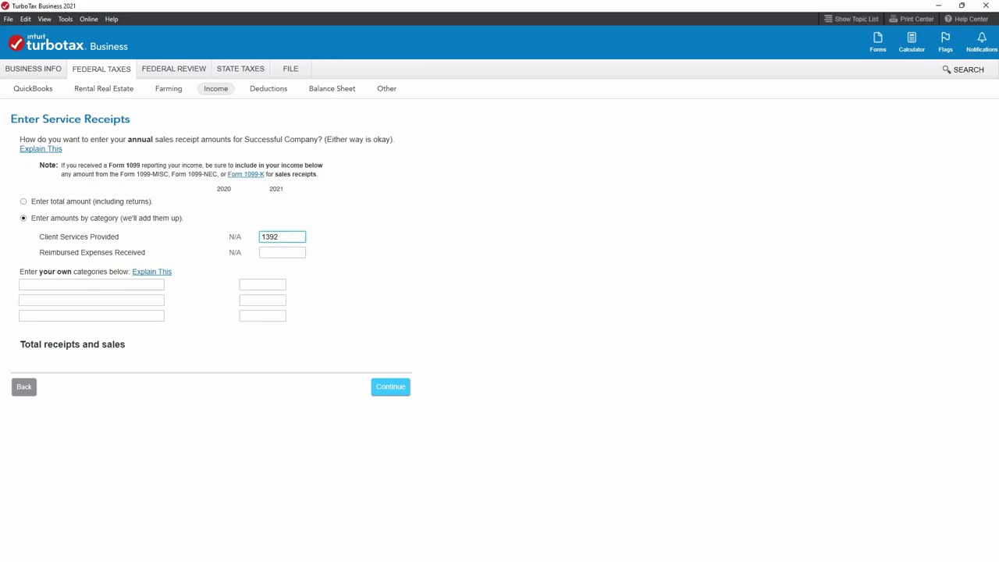
{"action": "mouse_move", "coordinate": [686, 555]}
{"action": "mouse_move", "coordinate": [721, 546]}
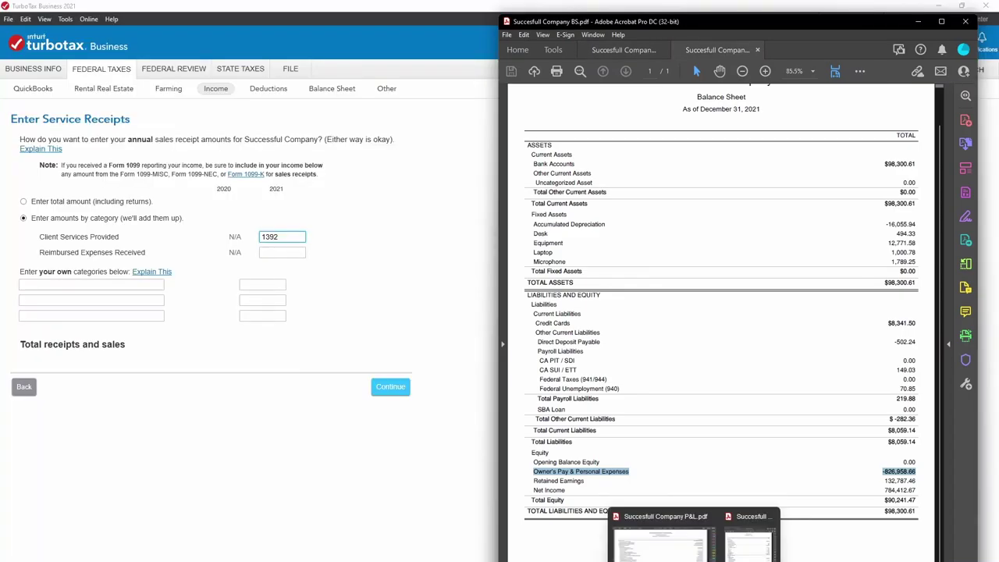
{"action": "left_click", "coordinate": [647, 542]}
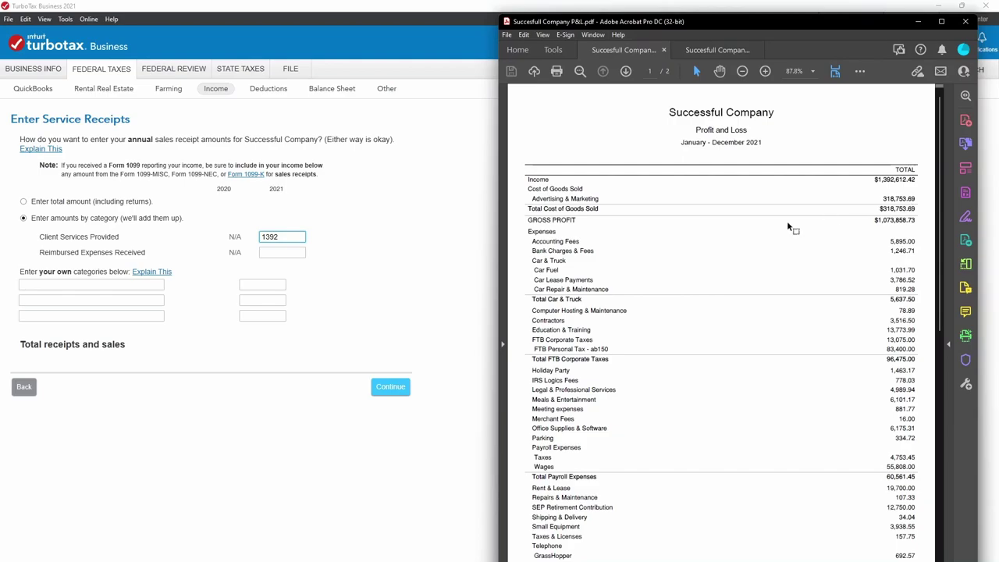
{"action": "left_click", "coordinate": [293, 238]}
{"action": "type", "text": "1392612.42"}
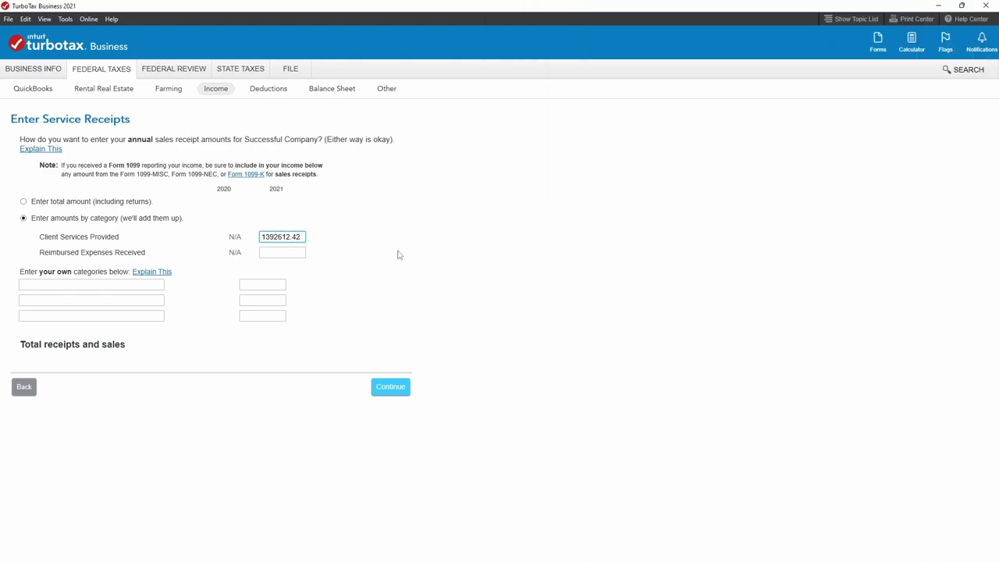
Check the amount against the P&L Income total of $1,392,612.42 and continue.
{"action": "left_click", "coordinate": [133, 284]}
{"action": "left_click", "coordinate": [273, 237]}
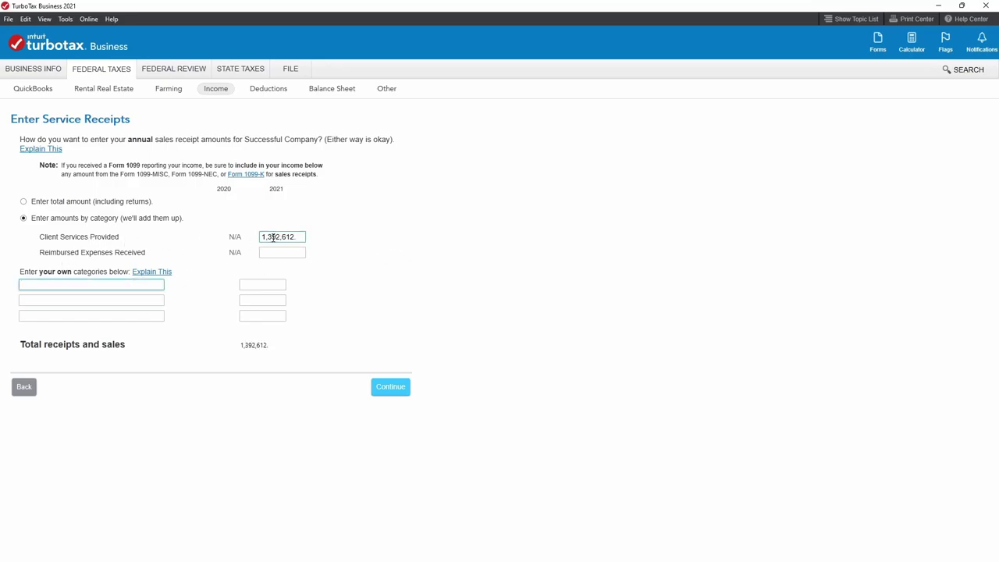
{"action": "left_click", "coordinate": [31, 286]}
{"action": "left_click", "coordinate": [128, 298]}
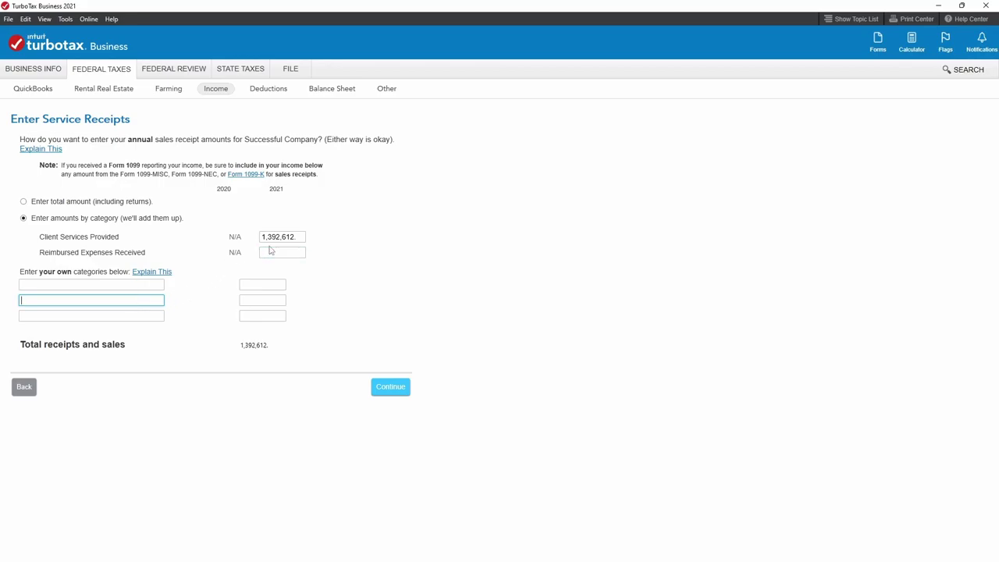
{"action": "mouse_move", "coordinate": [374, 561]}
{"action": "mouse_move", "coordinate": [688, 560]}
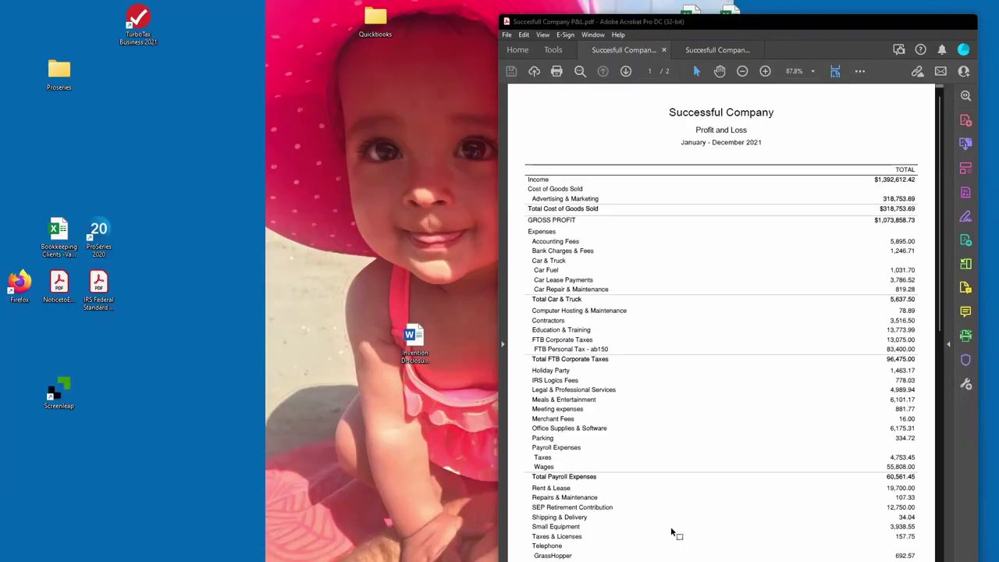
{"action": "left_click", "coordinate": [671, 534]}
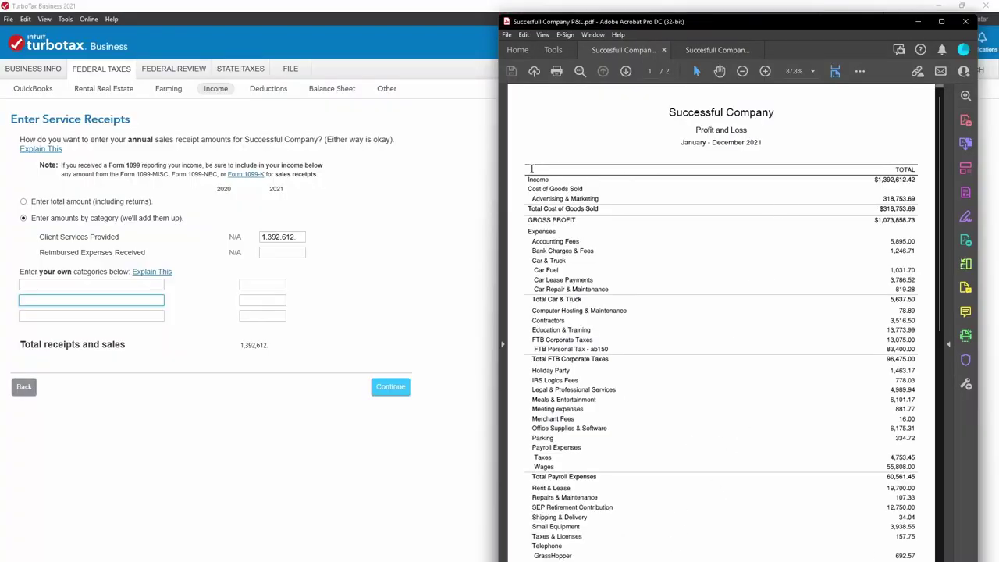
{"action": "left_click_drag", "start_coordinate": [529, 179], "coordinate": [917, 180]}
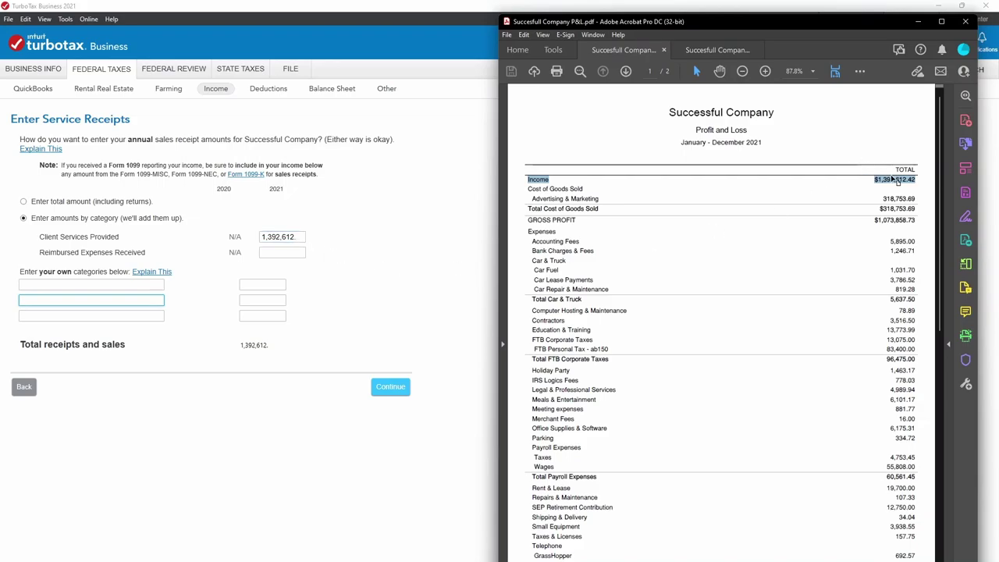
{"action": "left_click", "coordinate": [390, 387]}
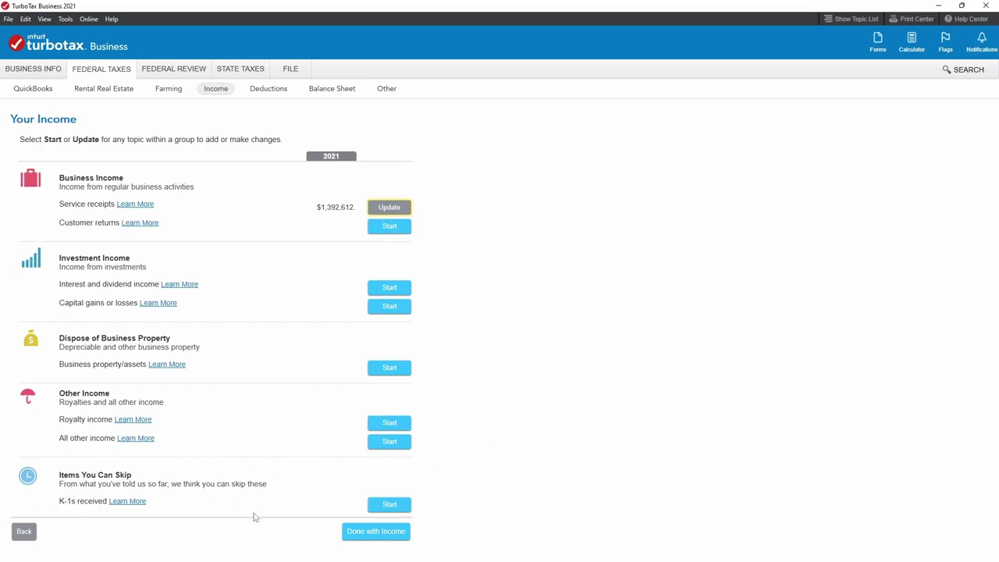
Move from income to depreciable assets, add a new asset, and view the Excel depreciation report.
{"action": "left_click", "coordinate": [405, 537]}
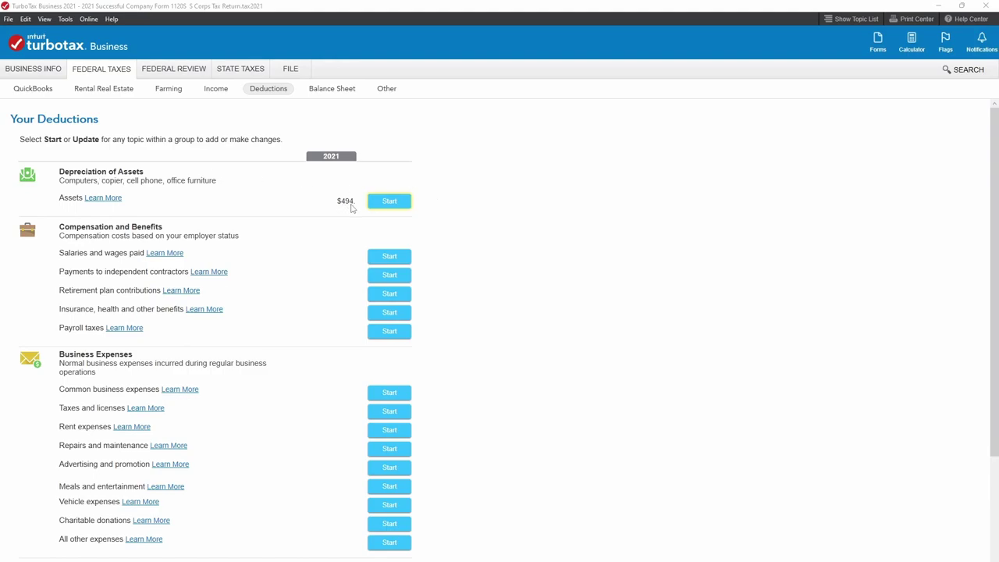
{"action": "left_click", "coordinate": [402, 204]}
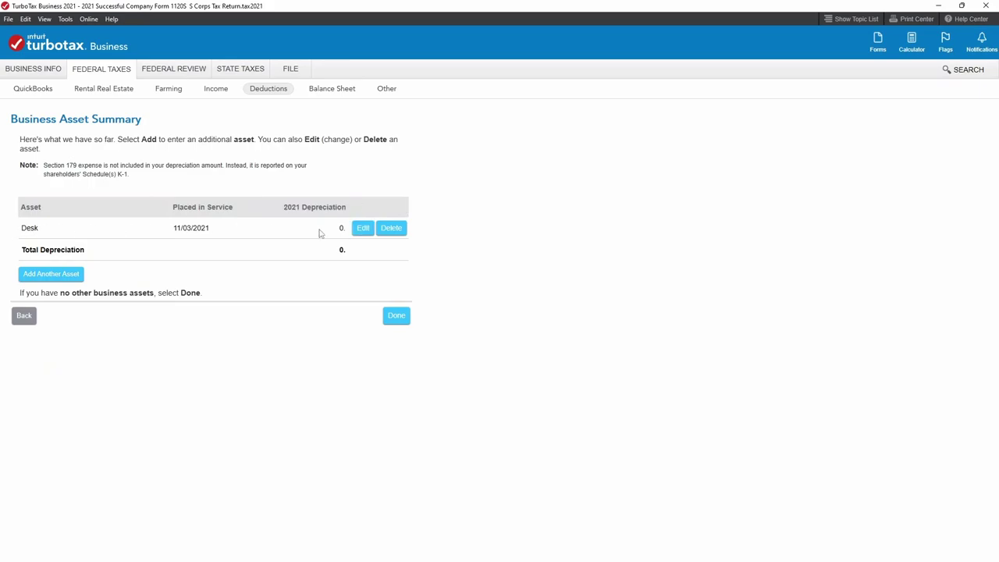
{"action": "left_click", "coordinate": [51, 275]}
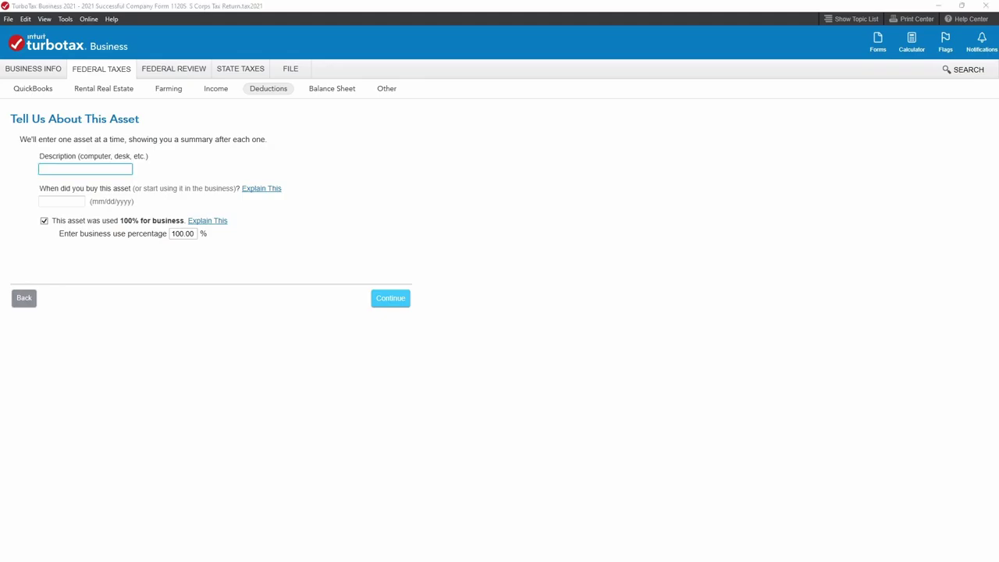
{"action": "key", "text": "alt+Tab"}
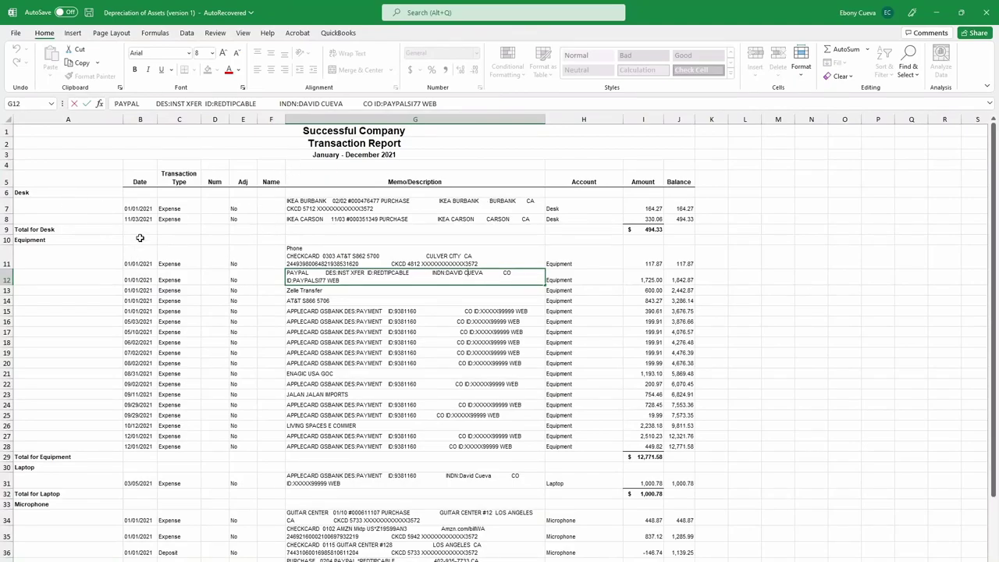
{"action": "left_click", "coordinate": [33, 193]}
{"action": "left_click", "coordinate": [54, 240]}
{"action": "scroll", "coordinate": [113, 406], "scroll_direction": "down", "scroll_amount": 1}
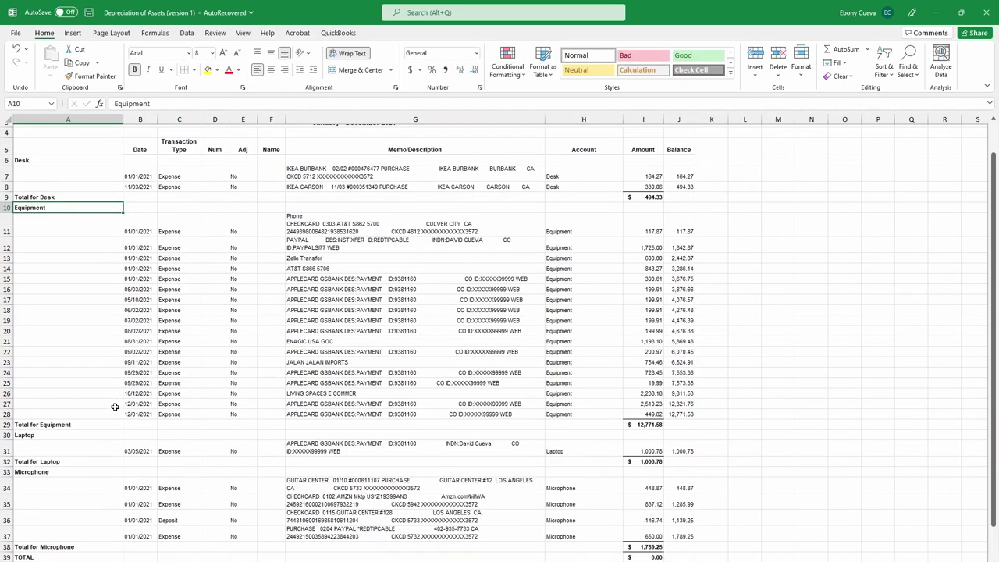
{"action": "left_click", "coordinate": [31, 432]}
{"action": "left_click", "coordinate": [43, 470]}
{"action": "scroll", "coordinate": [105, 488], "scroll_direction": "down", "scroll_amount": 2}
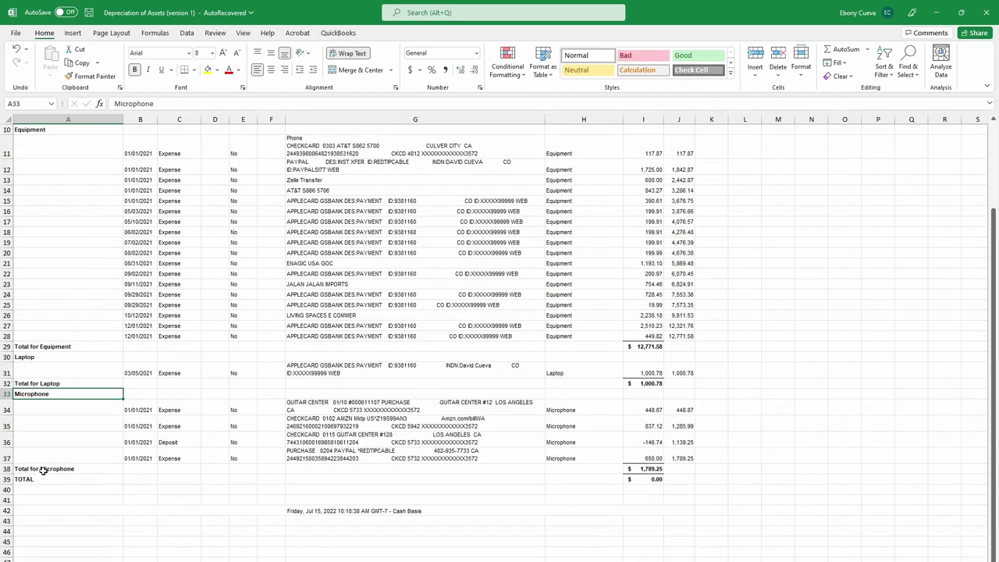
{"action": "scroll", "coordinate": [206, 457], "scroll_direction": "up", "scroll_amount": 3}
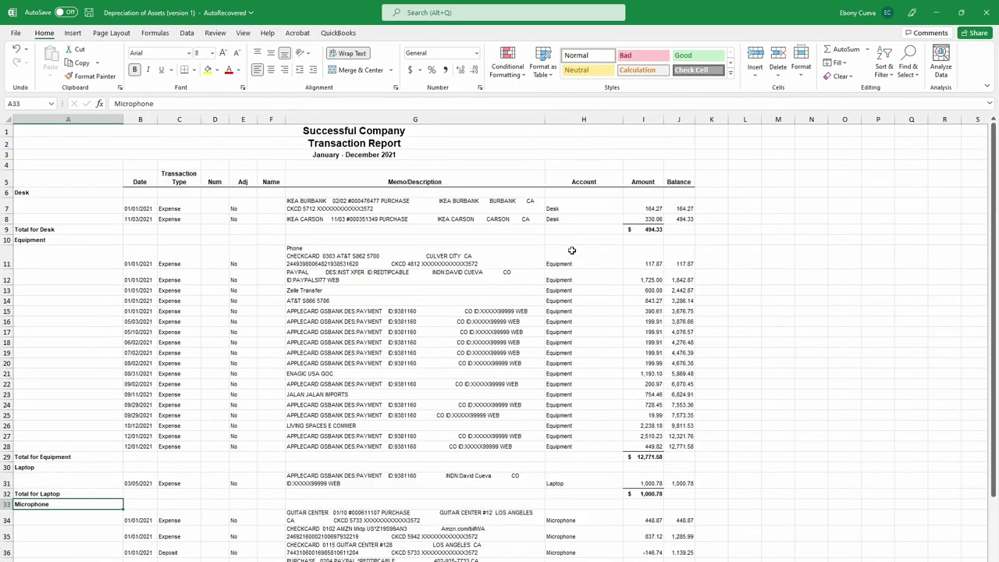
{"action": "scroll", "coordinate": [669, 449], "scroll_direction": "down", "scroll_amount": 2}
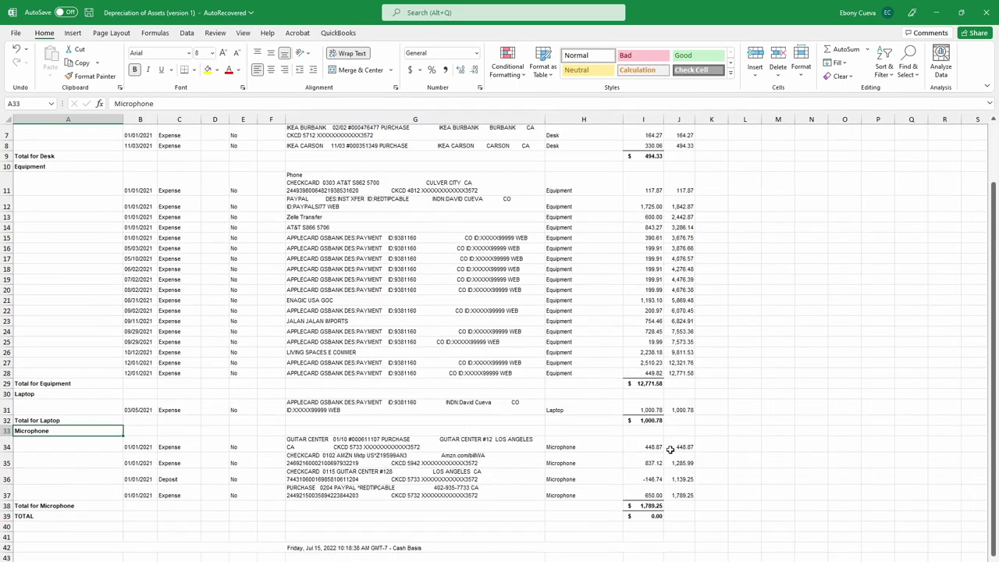
{"action": "scroll", "coordinate": [599, 499], "scroll_direction": "up", "scroll_amount": 2}
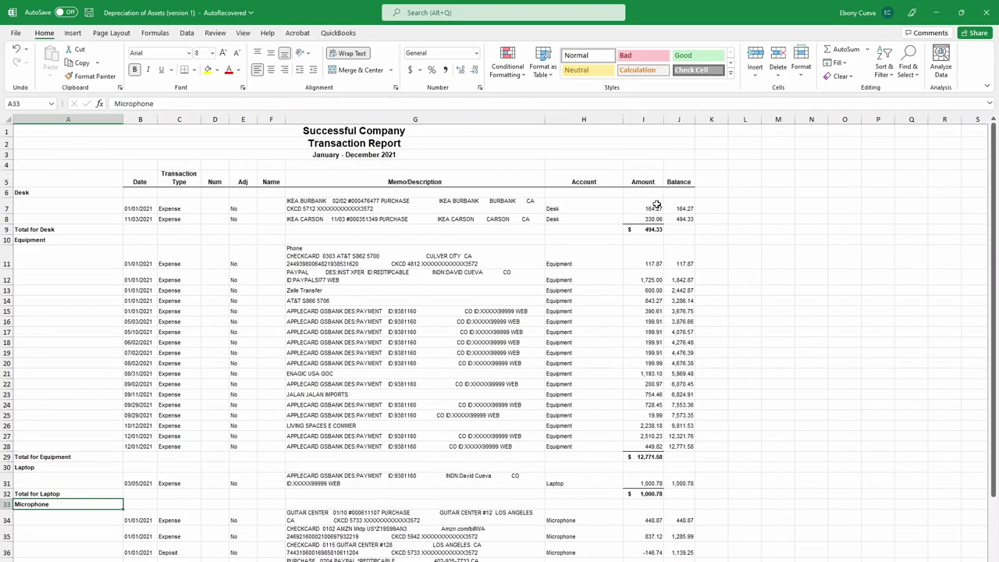
{"action": "left_click", "coordinate": [19, 193]}
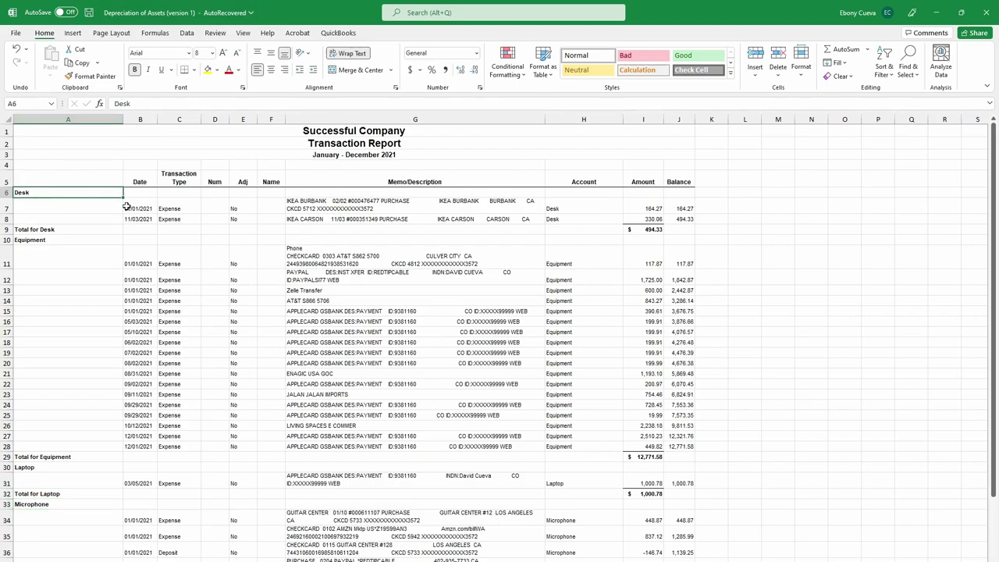
{"action": "left_click", "coordinate": [649, 229]}
{"action": "left_click", "coordinate": [137, 207]}
{"action": "left_click", "coordinate": [139, 218]}
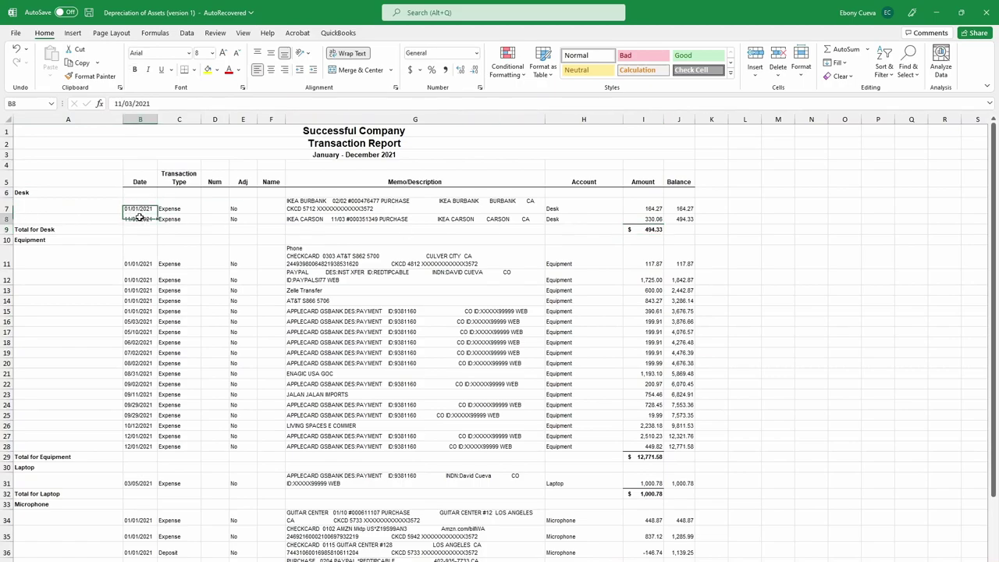
{"action": "left_click", "coordinate": [144, 206]}
{"action": "left_click", "coordinate": [498, 207]}
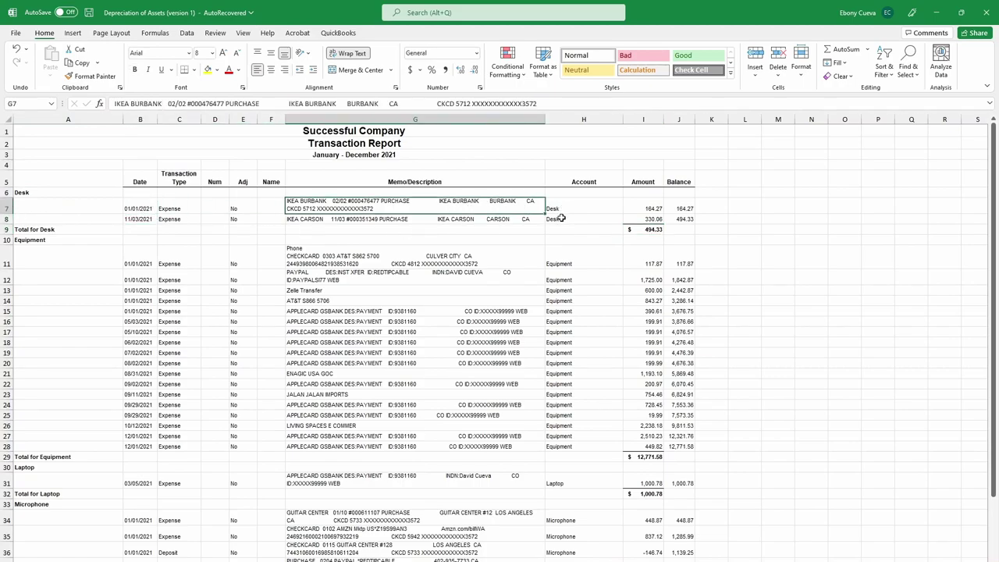
{"action": "left_click", "coordinate": [564, 218]}
{"action": "left_click", "coordinate": [651, 218]}
{"action": "left_click_drag", "start_coordinate": [653, 219], "coordinate": [651, 211]}
{"action": "left_click", "coordinate": [648, 231]}
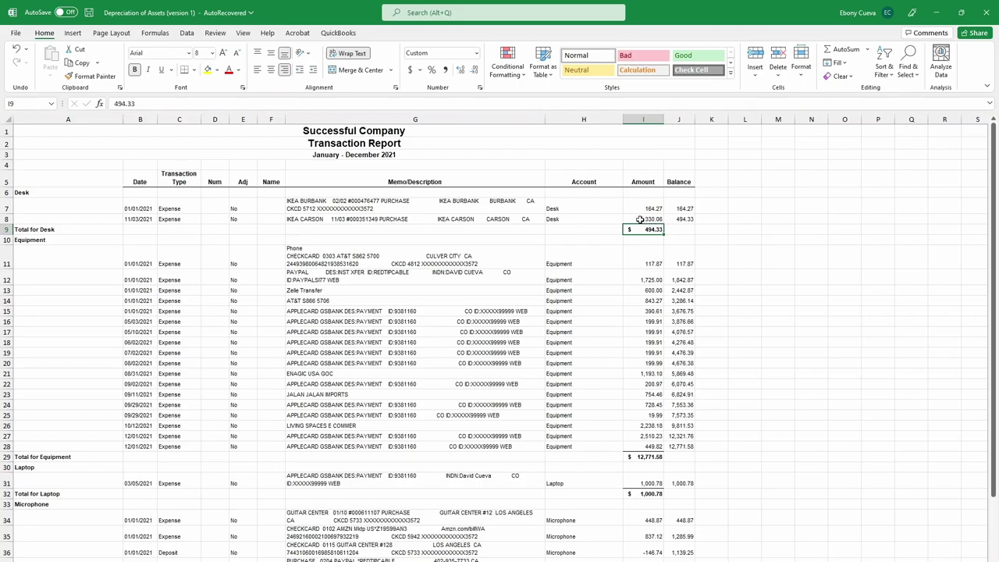
Review the report title, 330.06 desk amount and date range, then shrink Excel to reveal TurboTax.
{"action": "left_click", "coordinate": [345, 129]}
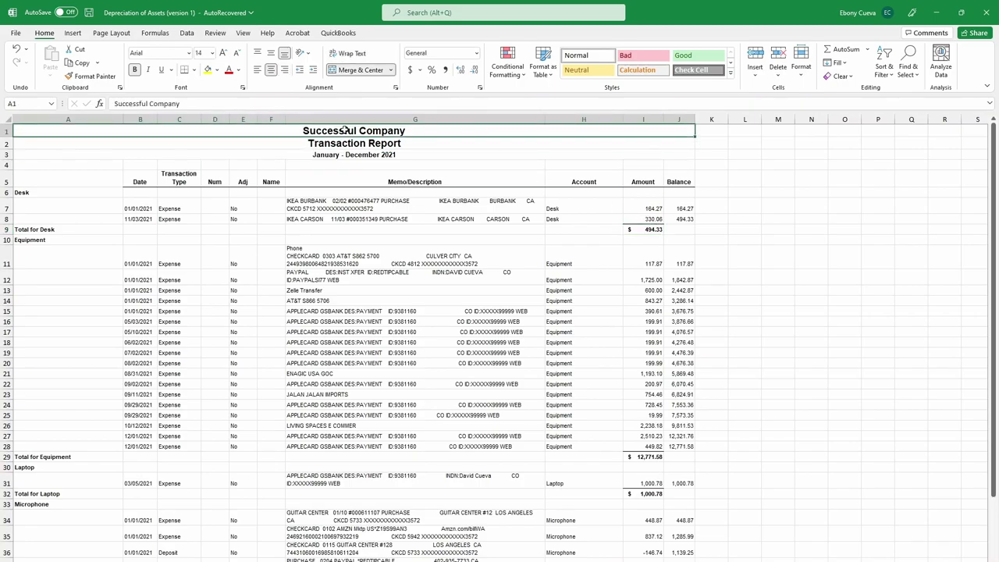
{"action": "left_click", "coordinate": [656, 221]}
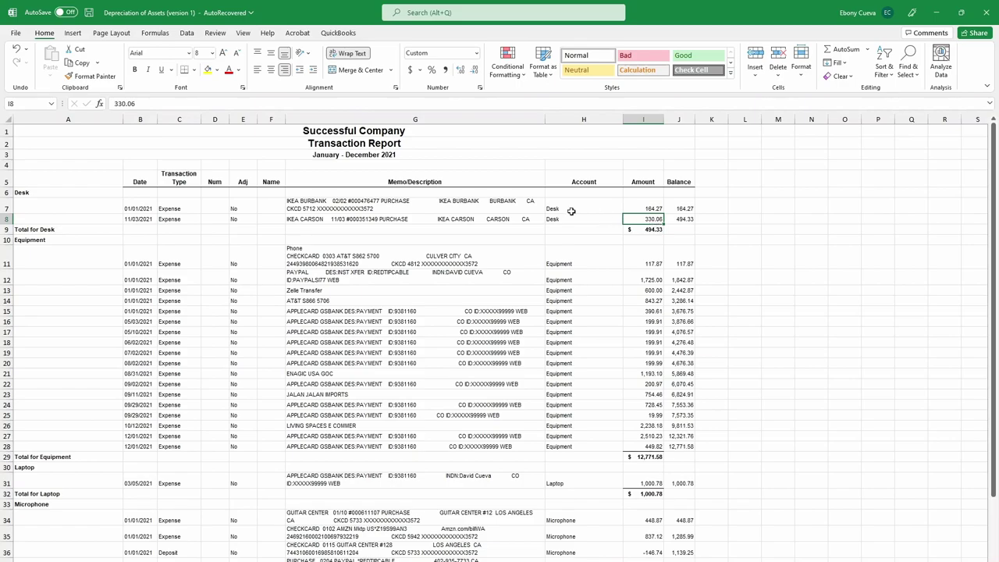
{"action": "left_click", "coordinate": [404, 154]}
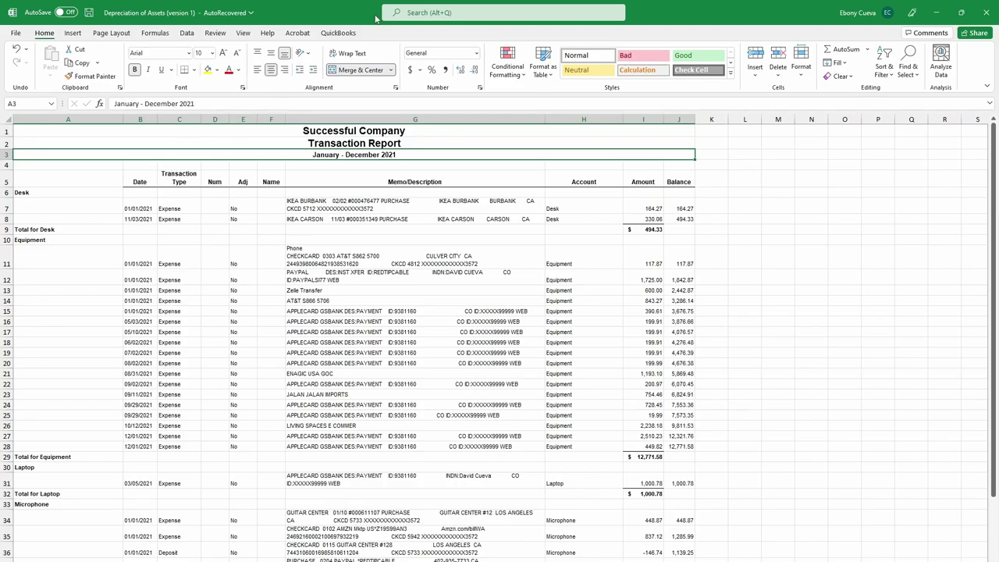
{"action": "left_click_drag", "start_coordinate": [356, 6], "coordinate": [708, 72]}
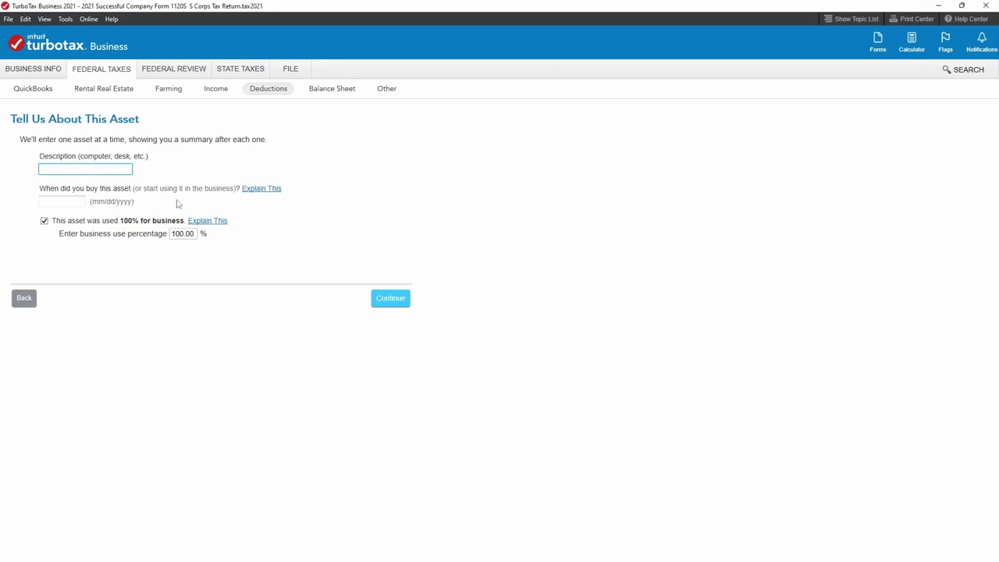
Reposition the Excel report and total the 1,725.00 and 600.00 equipment amounts.
{"action": "key", "text": "alt+Tab"}
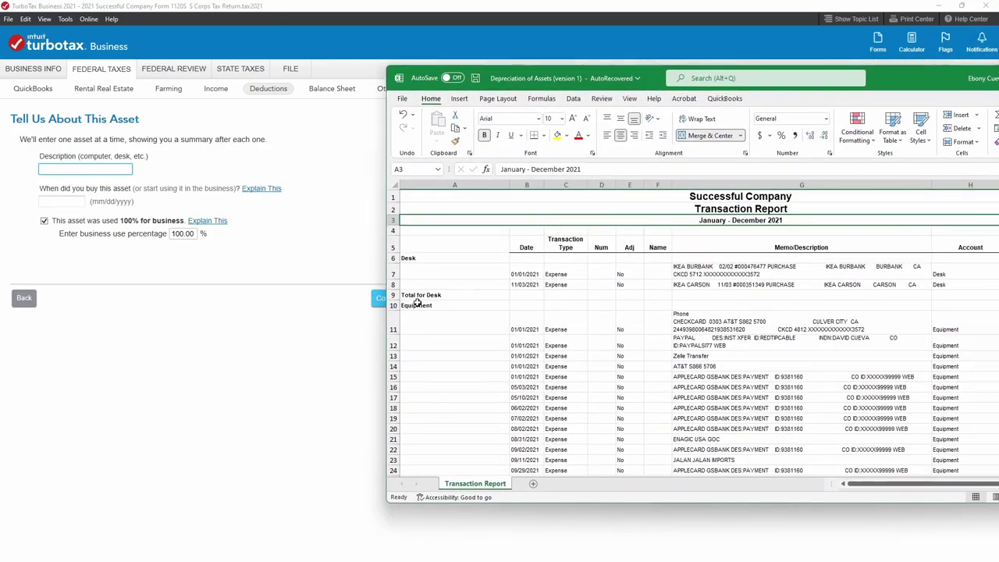
{"action": "left_click_drag", "start_coordinate": [609, 78], "coordinate": [517, 36]}
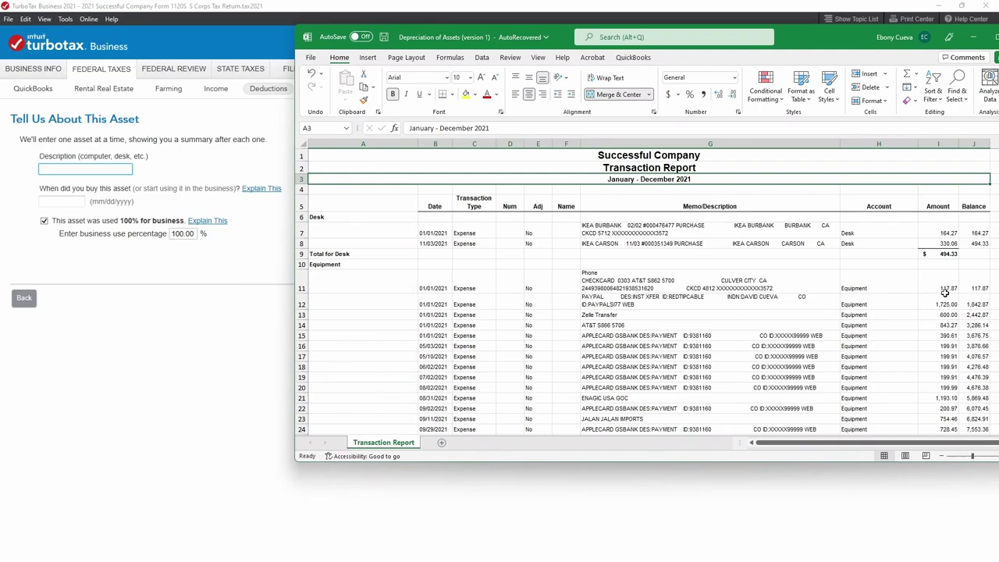
{"action": "left_click_drag", "start_coordinate": [944, 314], "coordinate": [426, 288]}
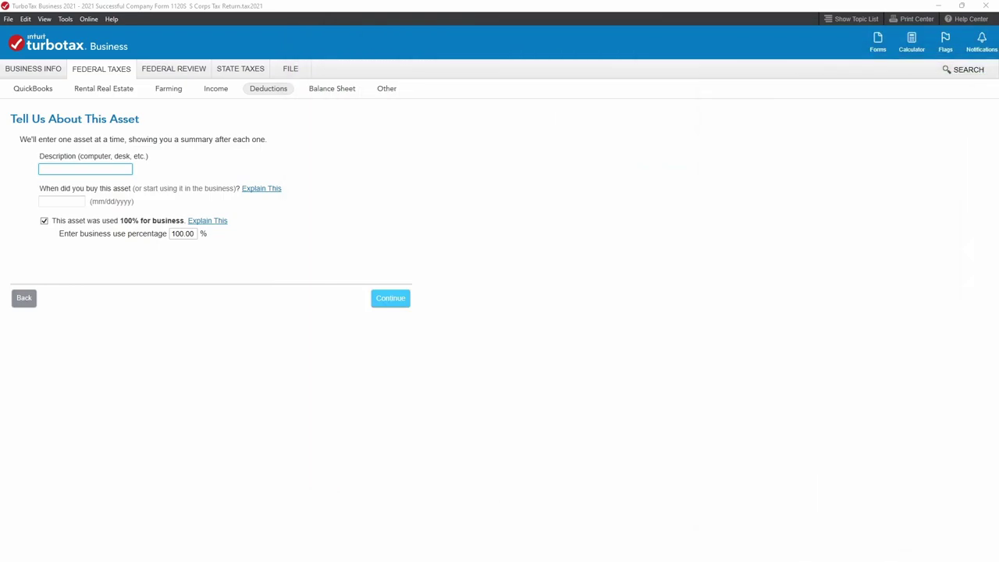
Describe the asset as 'Equipment' purchased 01/01/2021.
{"action": "type", "text": "Equipment"}
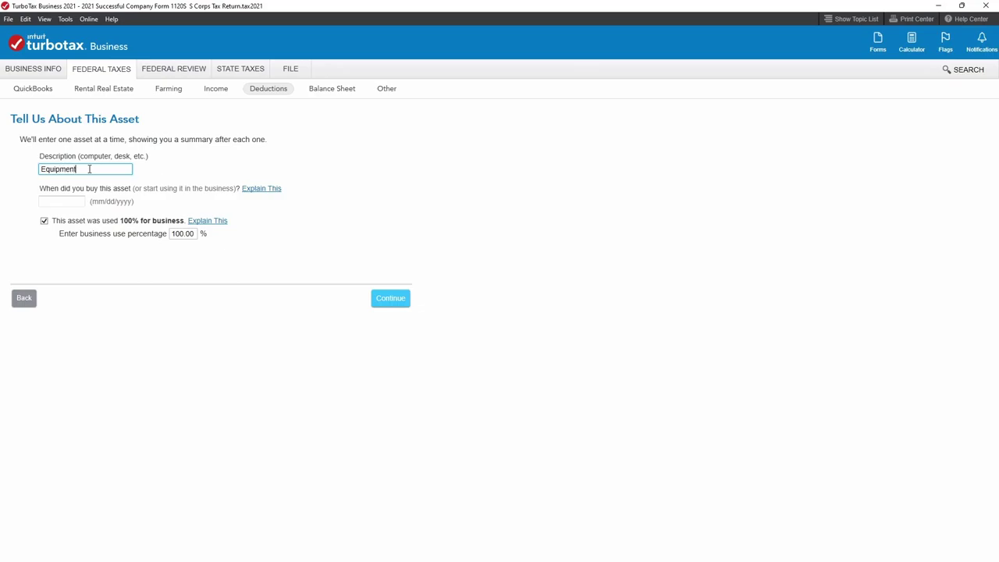
{"action": "left_click", "coordinate": [62, 204]}
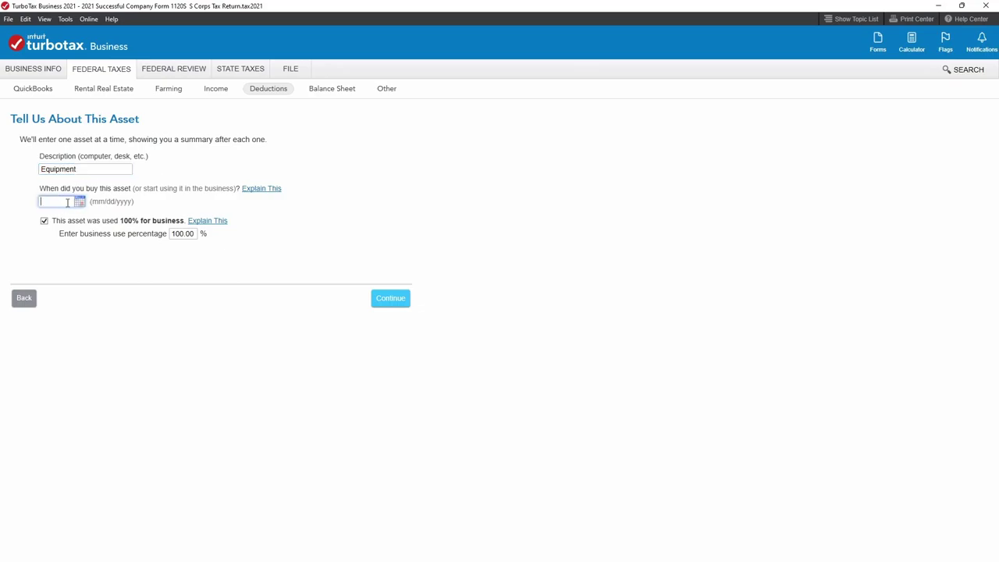
{"action": "type", "text": "01/01/2021"}
{"action": "left_click", "coordinate": [383, 305]}
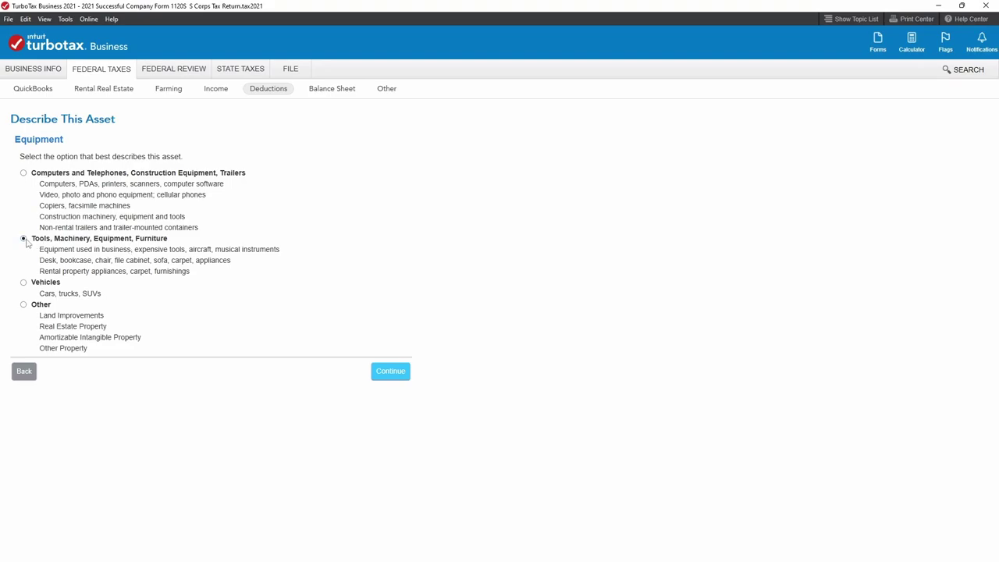
Accept the tools/machinery/equipment type and select general purpose tools, machinery and equipment.
{"action": "left_click", "coordinate": [384, 373]}
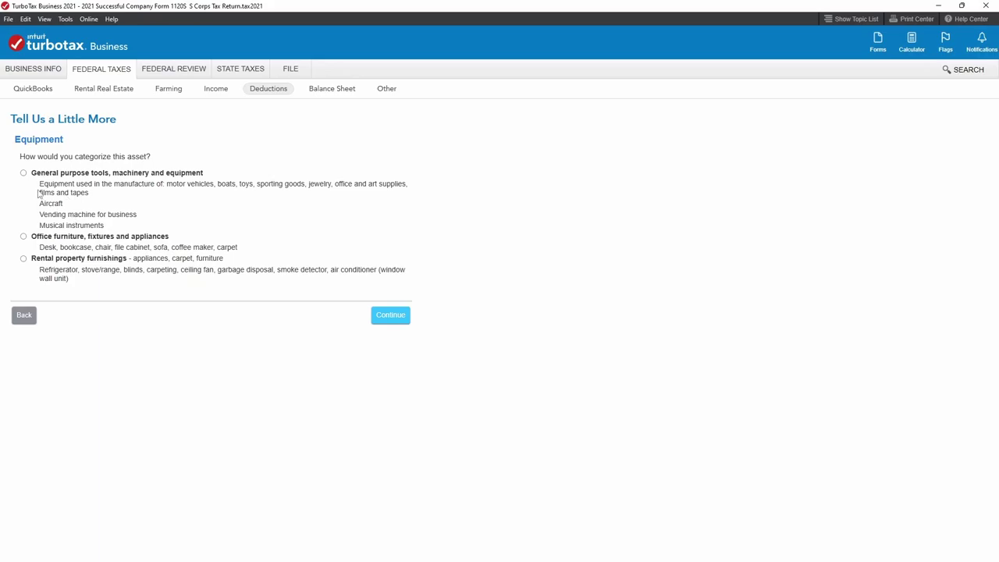
{"action": "left_click", "coordinate": [24, 173]}
Enter the Equipment asset's cost as 1,843 and elect to deduct all of it this year.
{"action": "left_click", "coordinate": [403, 321]}
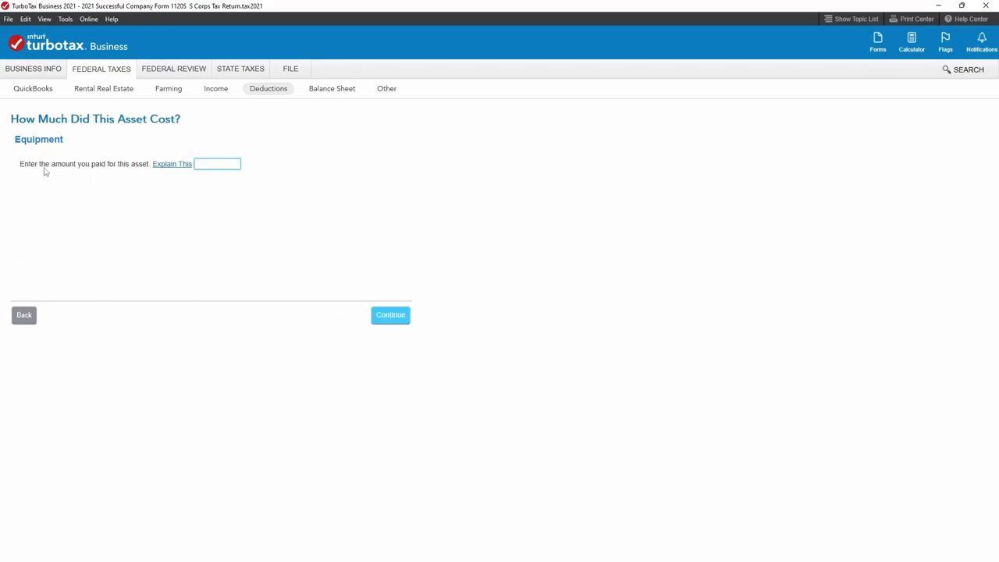
{"action": "left_click", "coordinate": [215, 163]}
{"action": "type", "text": "1842.87"}
{"action": "left_click", "coordinate": [383, 315]}
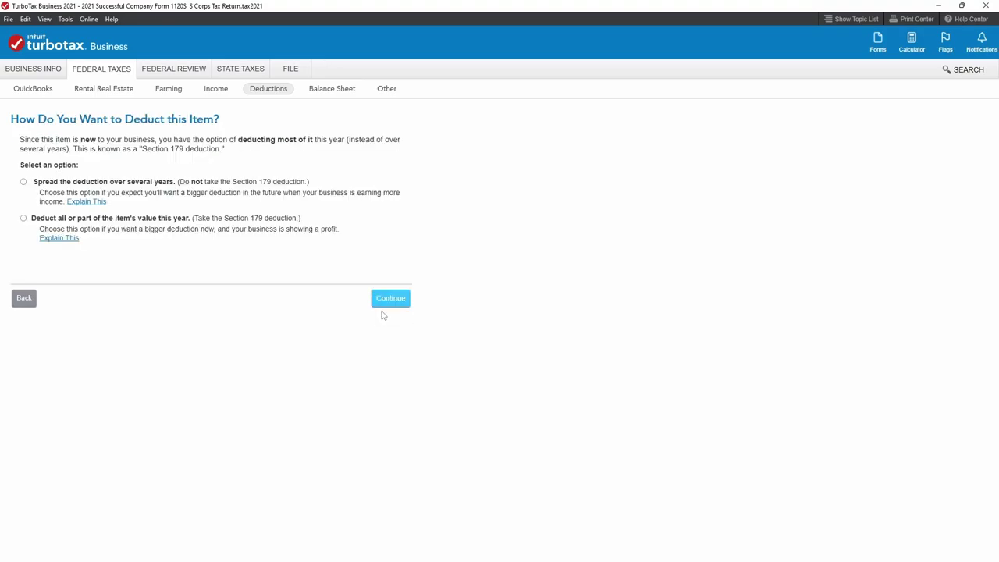
{"action": "left_click", "coordinate": [23, 305]}
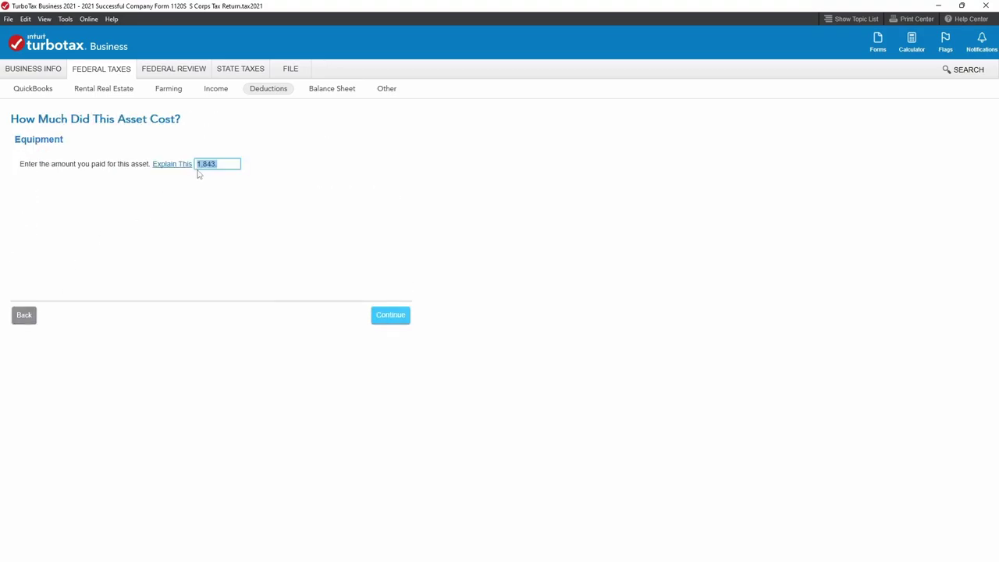
{"action": "left_click", "coordinate": [222, 165]}
{"action": "left_click", "coordinate": [406, 318]}
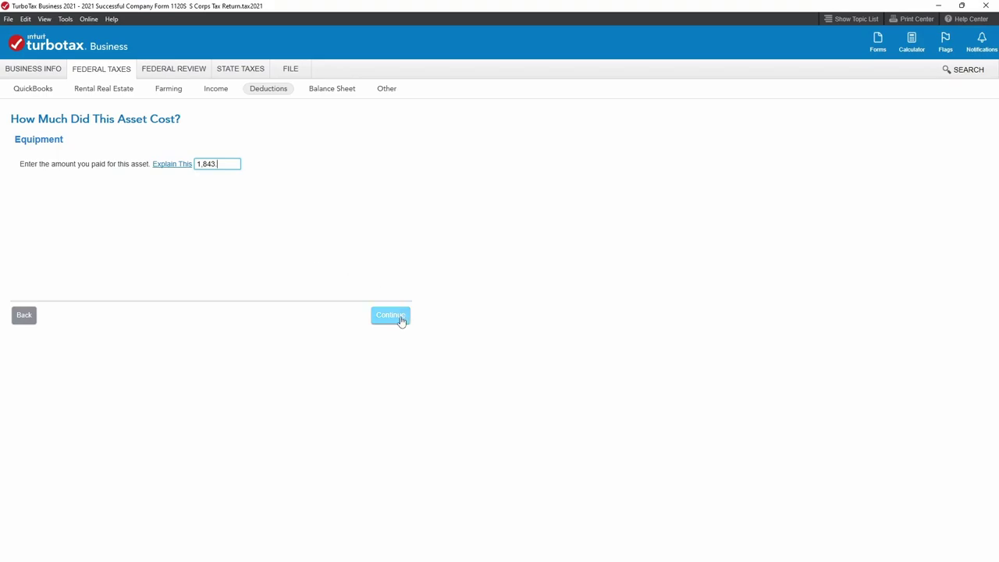
{"action": "left_click", "coordinate": [390, 315]}
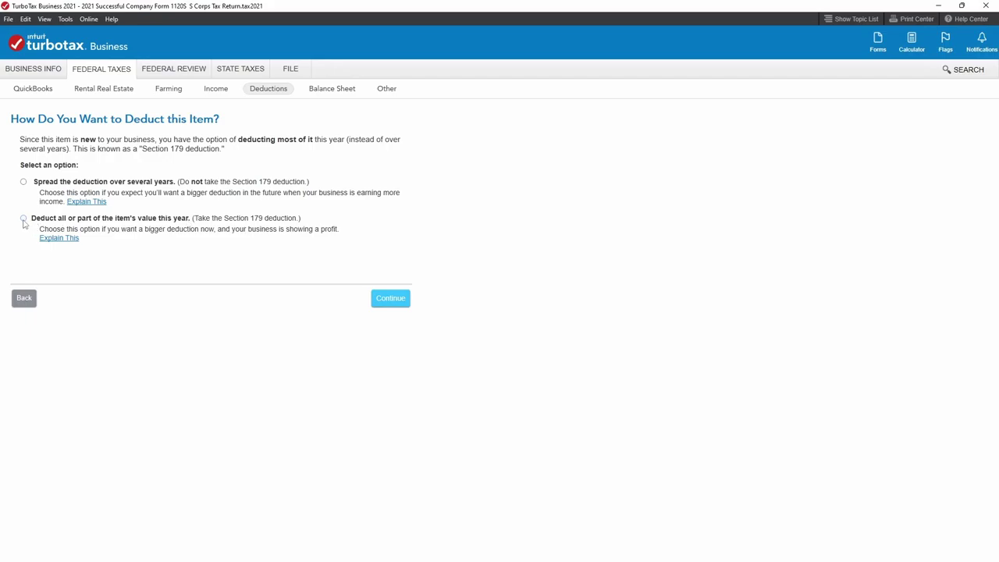
{"action": "left_click", "coordinate": [23, 220]}
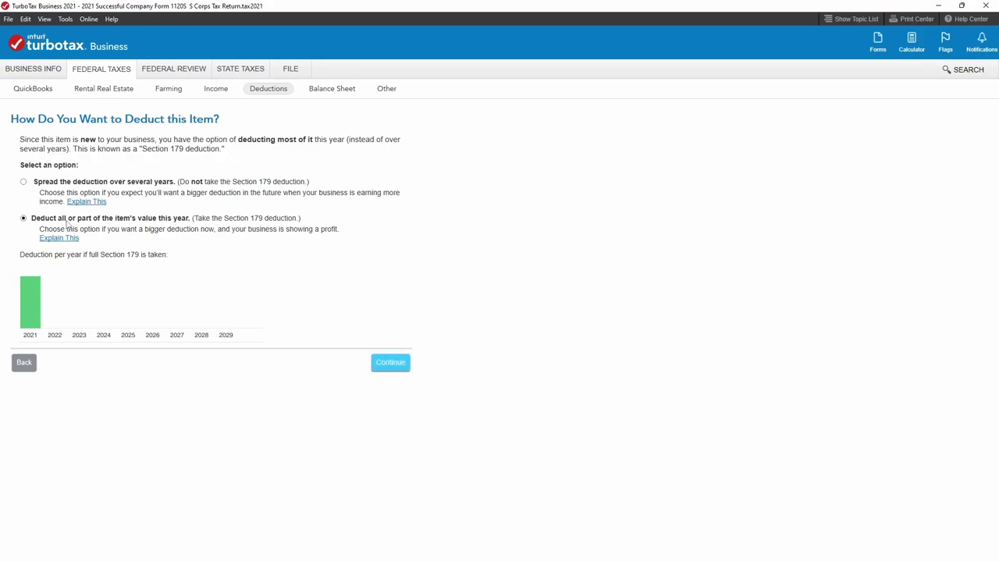
Confirm the Section 179 election, claim 1843.00 as first-year expense, and accept the Equipment summary.
{"action": "left_click", "coordinate": [384, 363]}
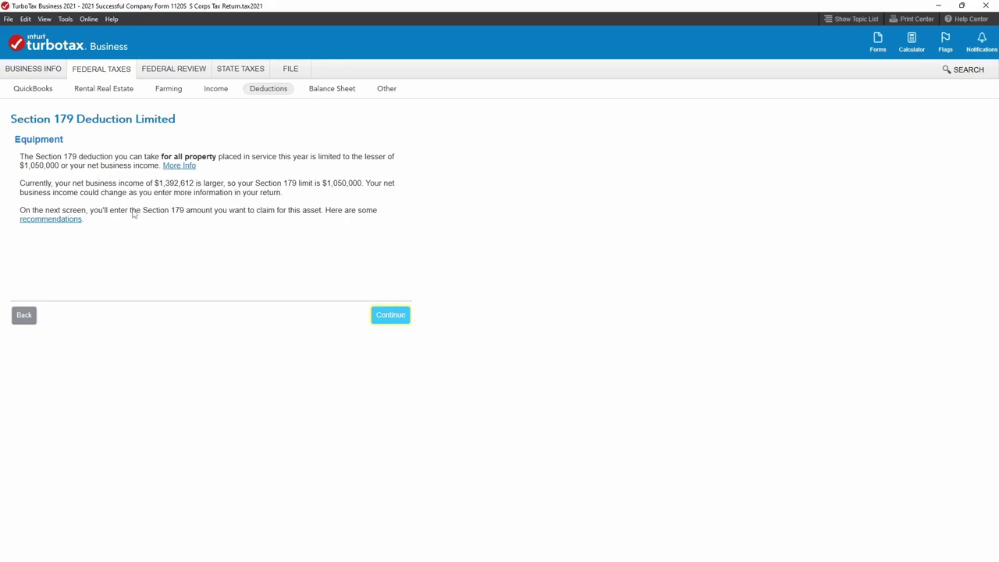
{"action": "left_click", "coordinate": [383, 317]}
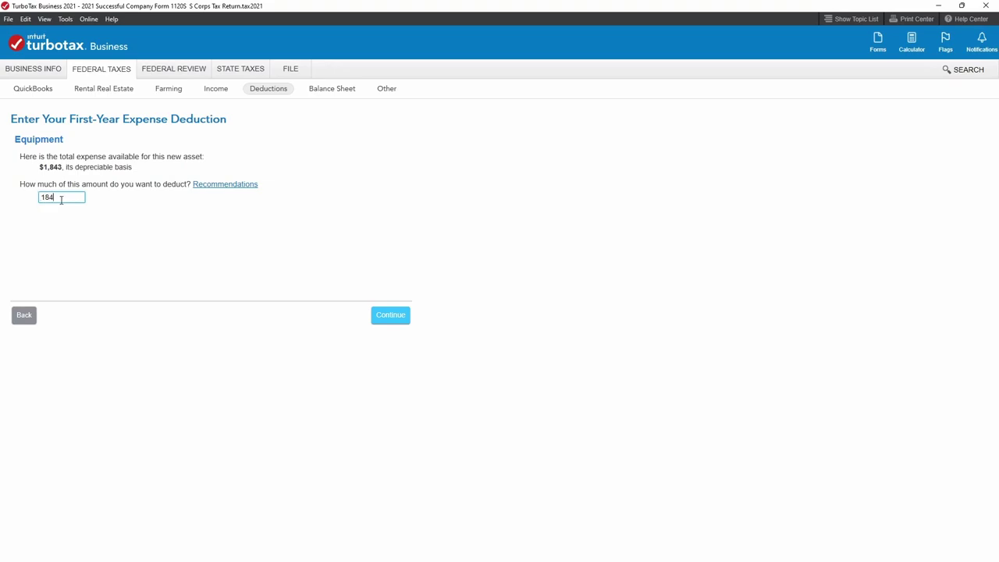
{"action": "type", "text": "1843.00"}
{"action": "left_click", "coordinate": [390, 314]}
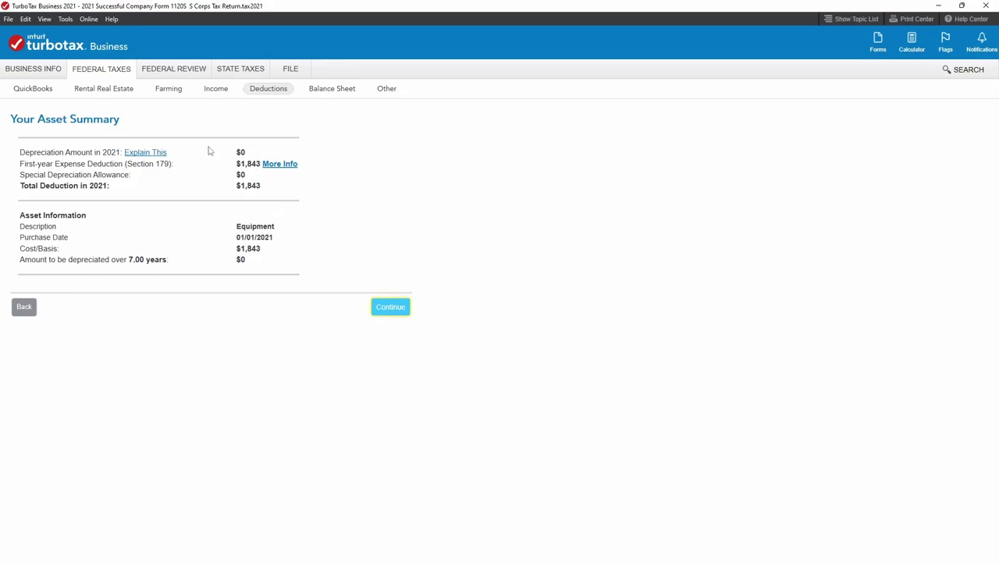
{"action": "left_click", "coordinate": [388, 308]}
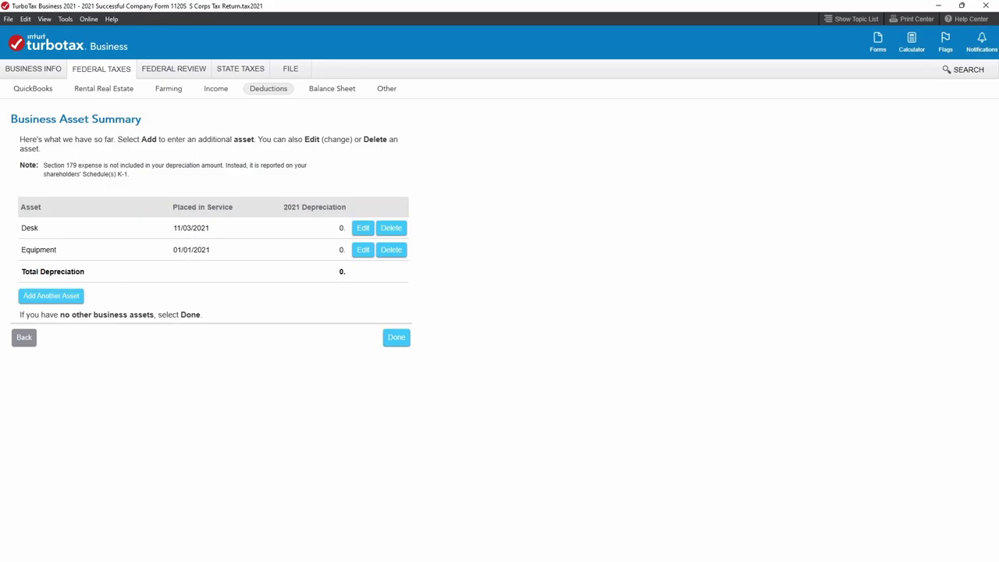
Review the Equipment, Laptop and Microphone purchases in the Excel transaction report, then move its window aside.
{"action": "key", "text": "alt+Tab"}
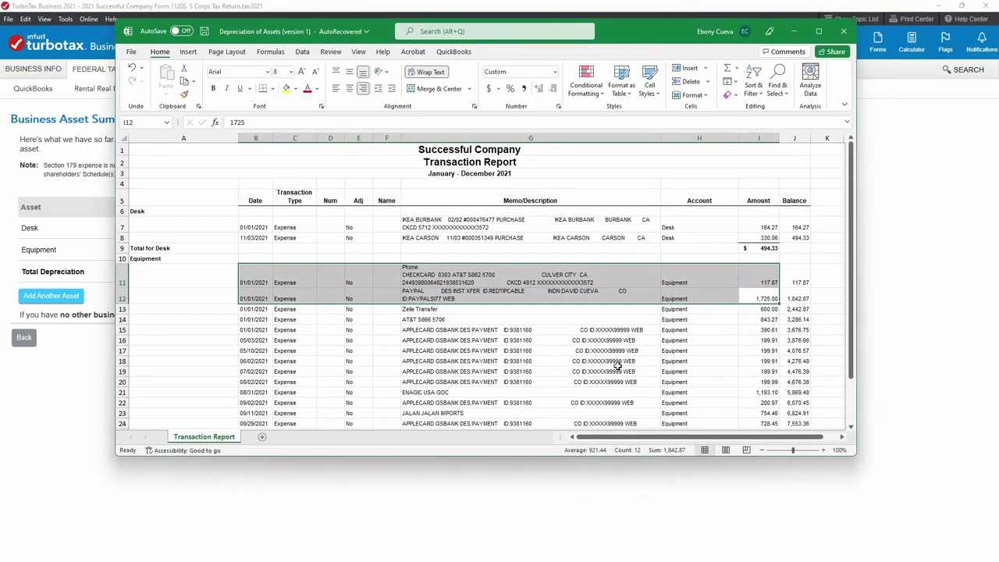
{"action": "scroll", "coordinate": [616, 358], "scroll_direction": "down", "scroll_amount": 2}
{"action": "scroll", "coordinate": [617, 358], "scroll_direction": "down", "scroll_amount": 5}
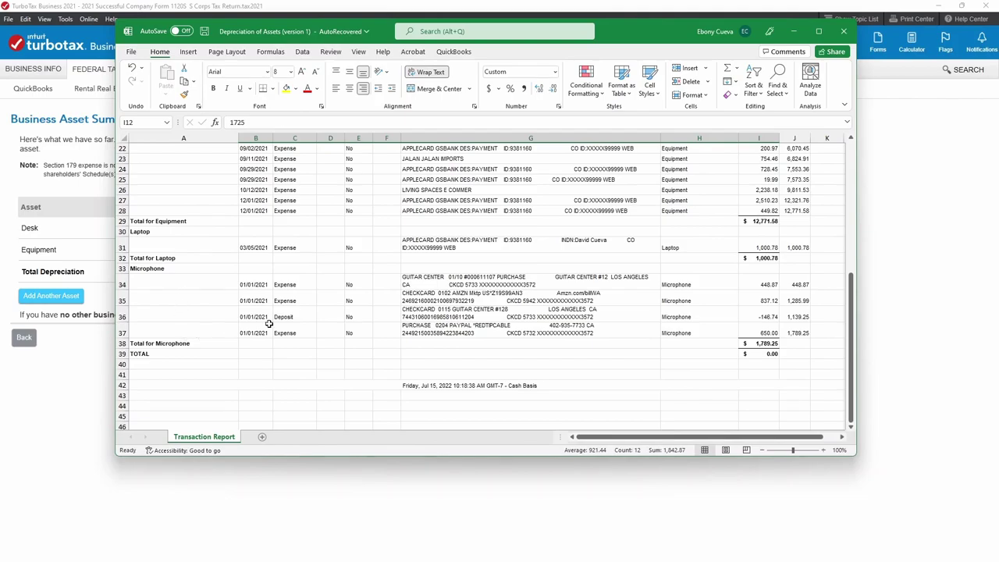
{"action": "scroll", "coordinate": [323, 289], "scroll_direction": "up", "scroll_amount": 2}
{"action": "scroll", "coordinate": [323, 288], "scroll_direction": "up", "scroll_amount": 5}
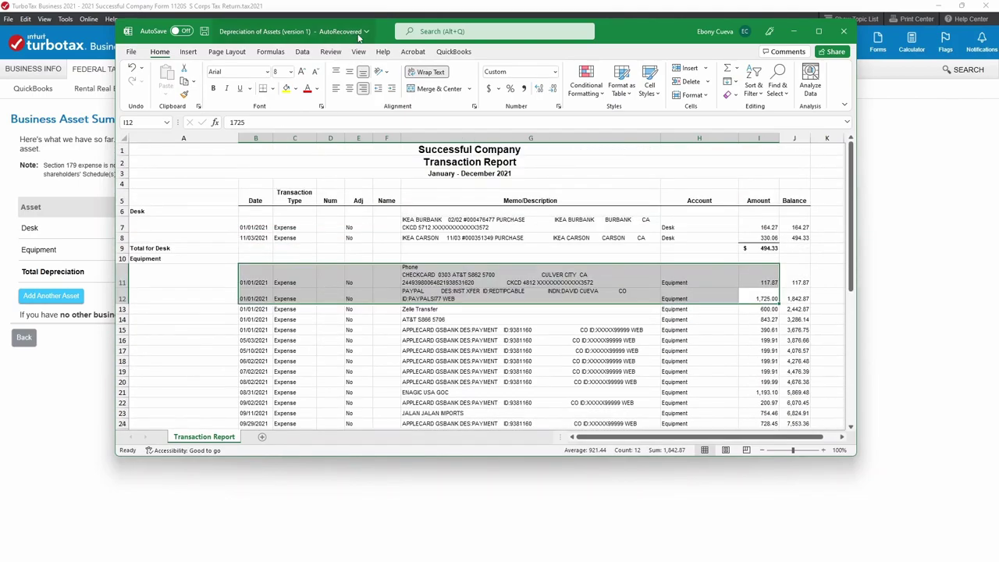
{"action": "left_click_drag", "start_coordinate": [364, 37], "coordinate": [998, 166]}
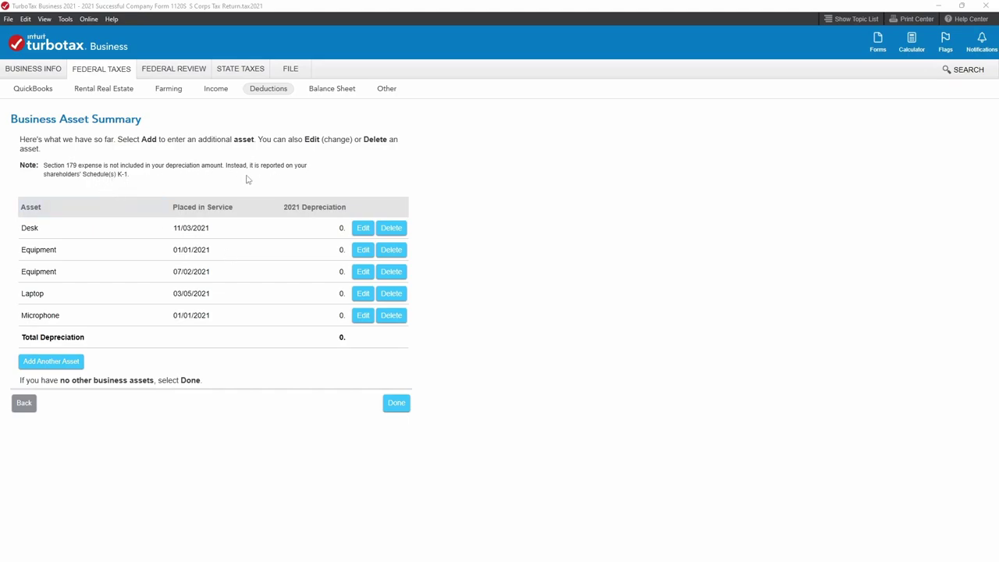
Check the depreciation report's 16,056 cost and Section 179 totals, then return to Your Deductions.
{"action": "left_click", "coordinate": [405, 411]}
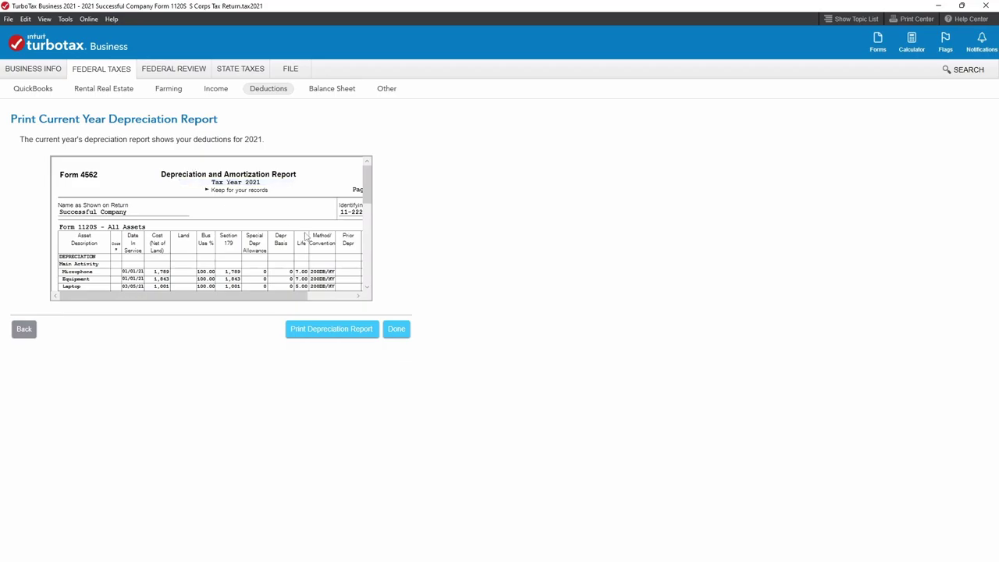
{"action": "left_click_drag", "start_coordinate": [368, 181], "coordinate": [369, 201]}
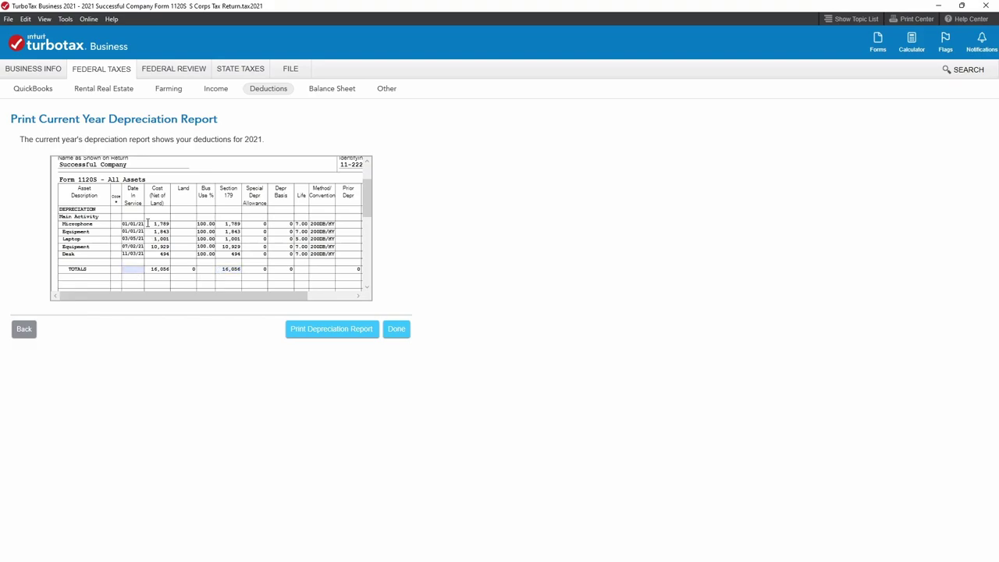
{"action": "double_click", "coordinate": [154, 268]}
{"action": "double_click", "coordinate": [222, 269]}
{"action": "left_click", "coordinate": [166, 268]}
{"action": "left_click_drag", "start_coordinate": [263, 300], "coordinate": [344, 307]}
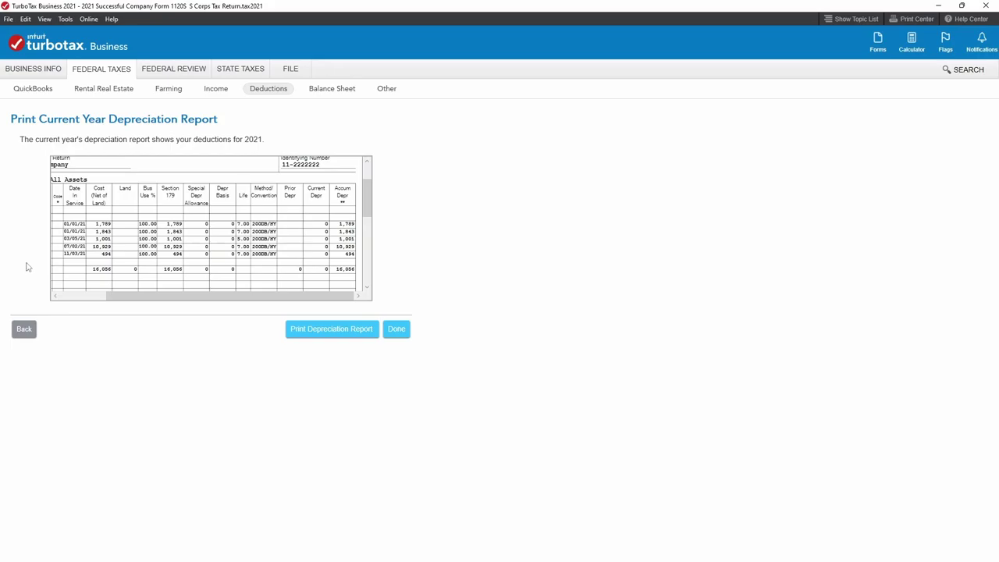
{"action": "double_click", "coordinate": [99, 270]}
{"action": "left_click", "coordinate": [158, 240]}
{"action": "left_click", "coordinate": [404, 335]}
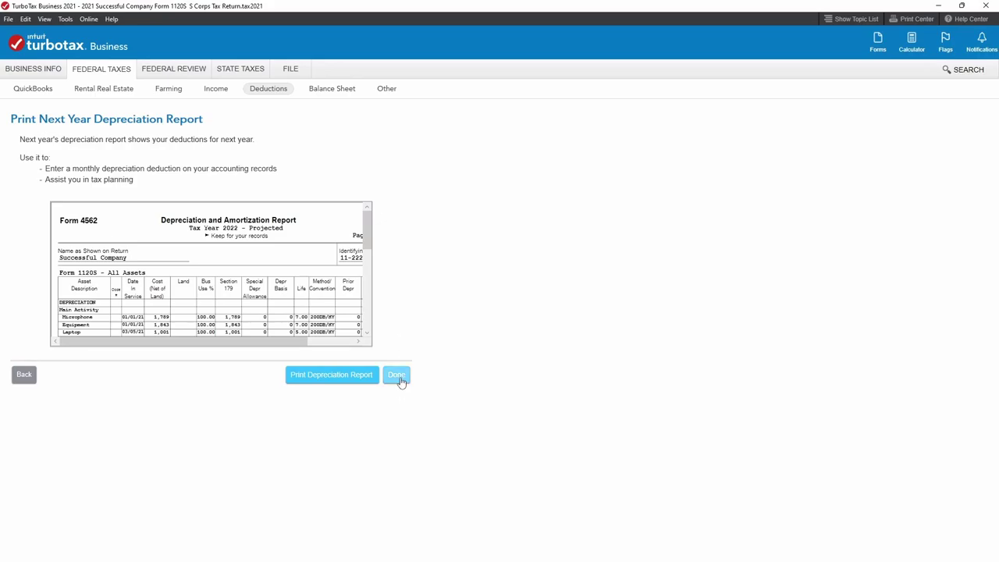
{"action": "left_click", "coordinate": [398, 380]}
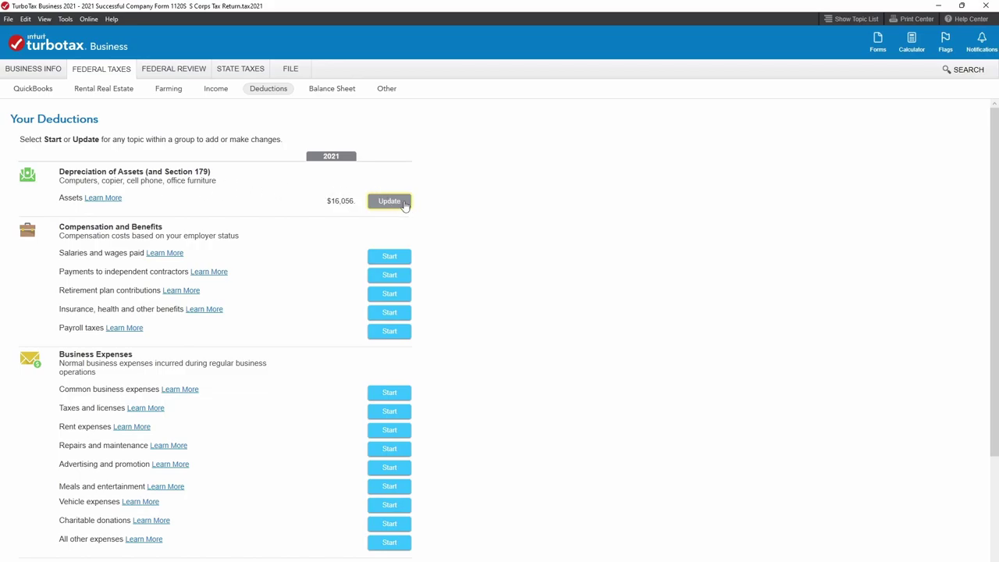
Update the Assets topic and add another asset from the Business Asset Summary.
{"action": "left_click", "coordinate": [404, 204]}
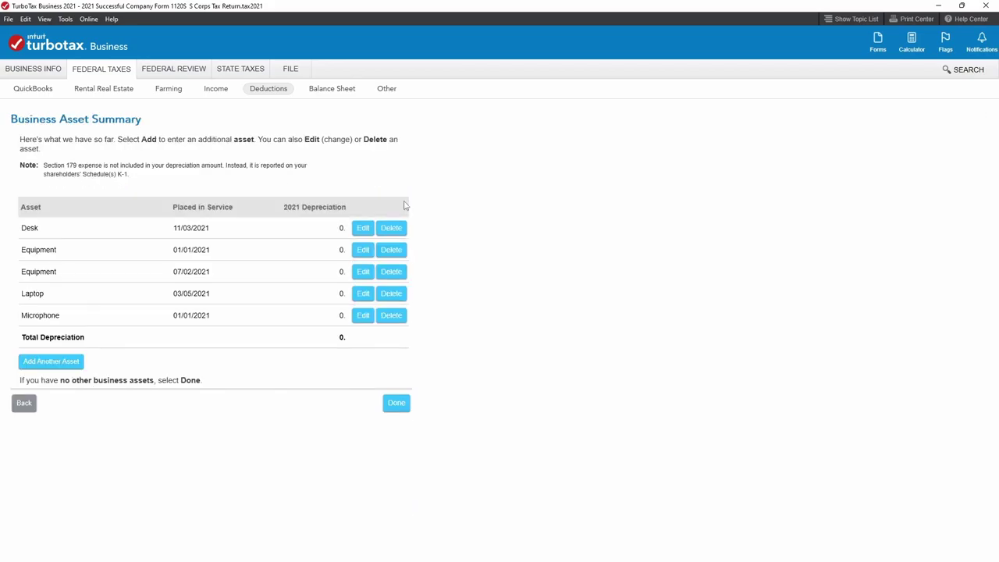
{"action": "left_click", "coordinate": [74, 364]}
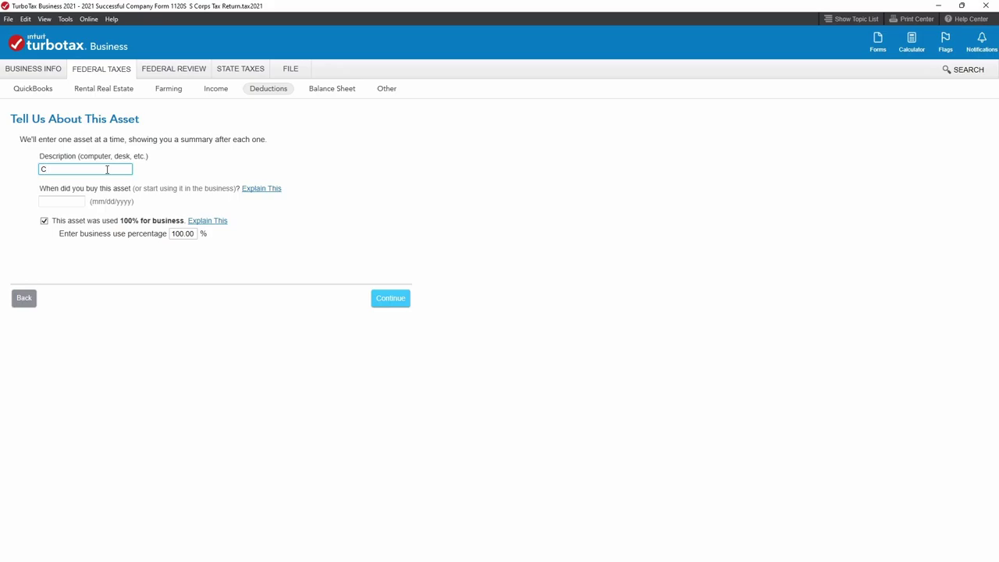
Describe the new asset as Company Vehicle, bought 01/01/2021, with 100% business use.
{"action": "type", "text": "ompany Vehicle"}
{"action": "left_click", "coordinate": [80, 201]}
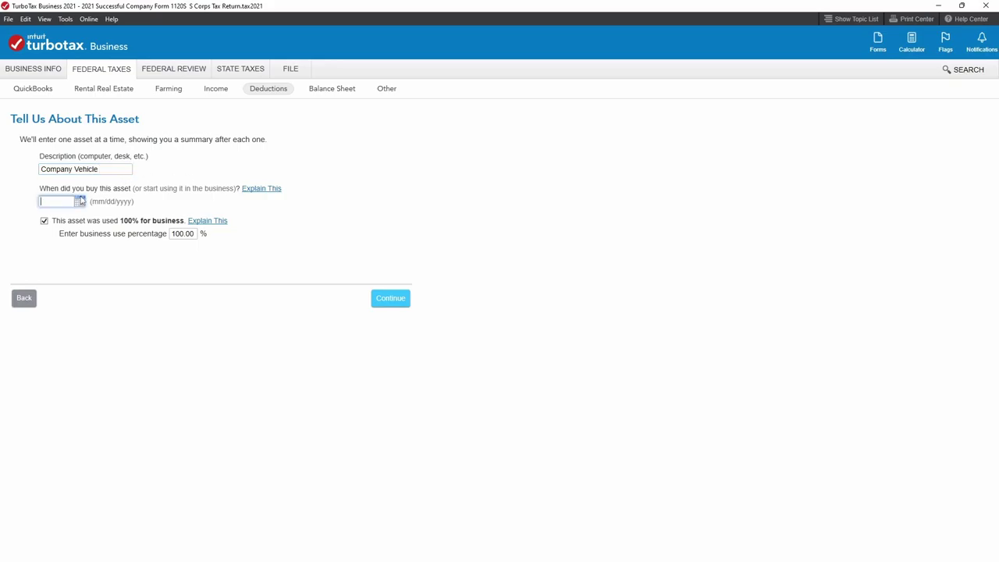
{"action": "type", "text": "01/01/2022"}
{"action": "key", "text": "BackSpace"}
{"action": "type", "text": "1"}
{"action": "left_click", "coordinate": [172, 233]}
{"action": "left_click", "coordinate": [176, 234]}
{"action": "type", "text": "50"}
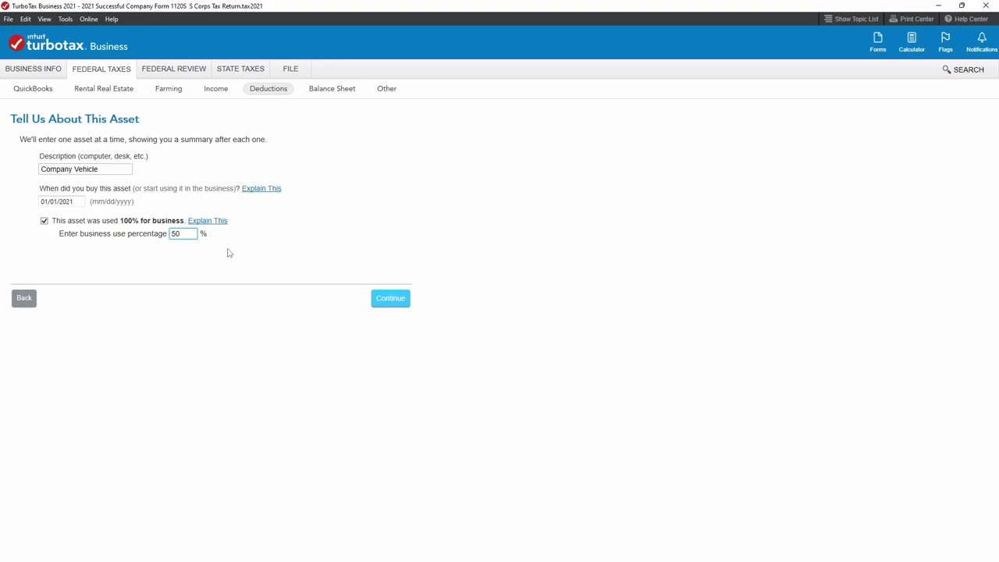
{"action": "left_click_drag", "start_coordinate": [195, 235], "coordinate": [132, 235]}
{"action": "type", "text": "100"}
Classify the Company Vehicle as a Vehicles-type asset.
{"action": "left_click", "coordinate": [392, 304]}
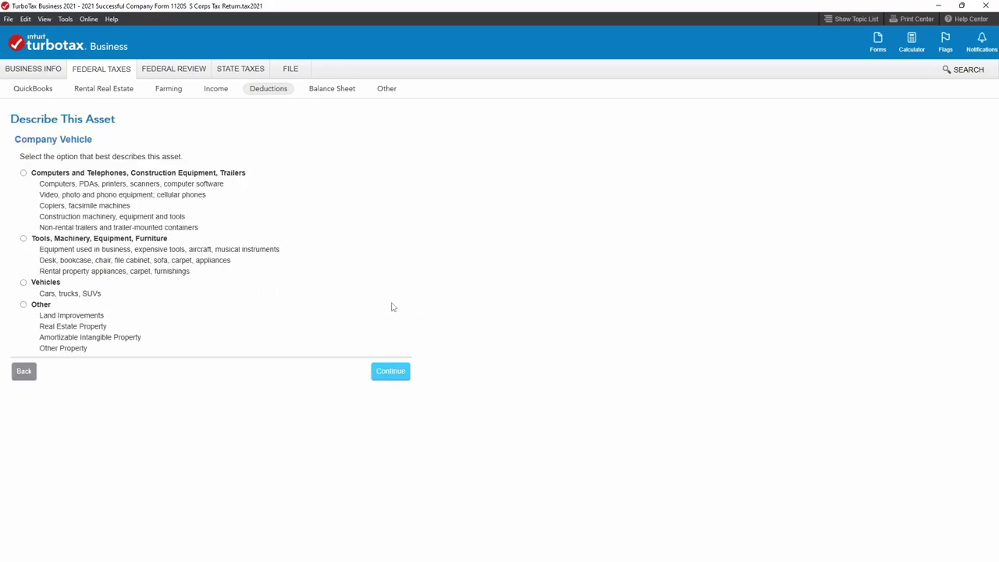
{"action": "left_click", "coordinate": [24, 283]}
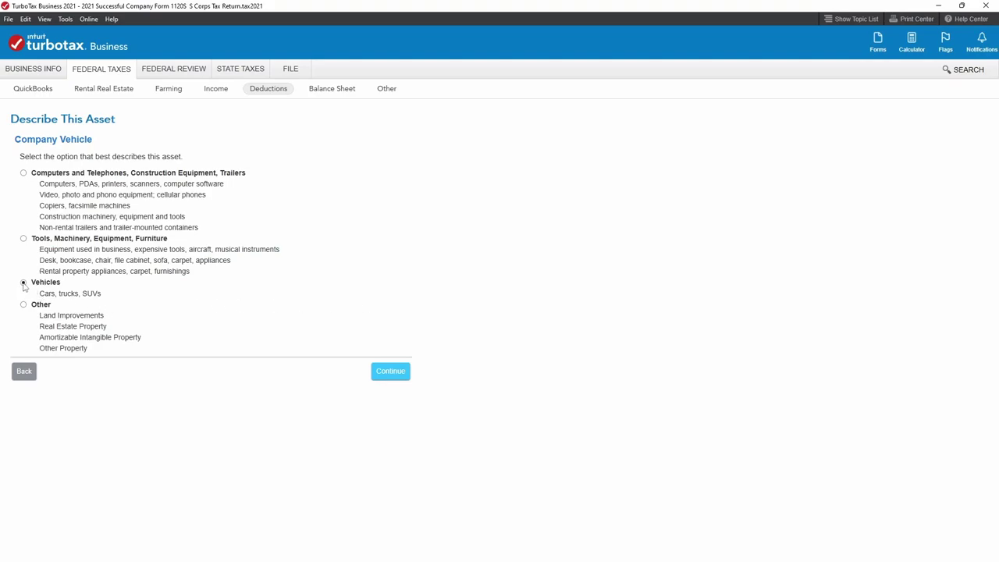
{"action": "left_click", "coordinate": [395, 377]}
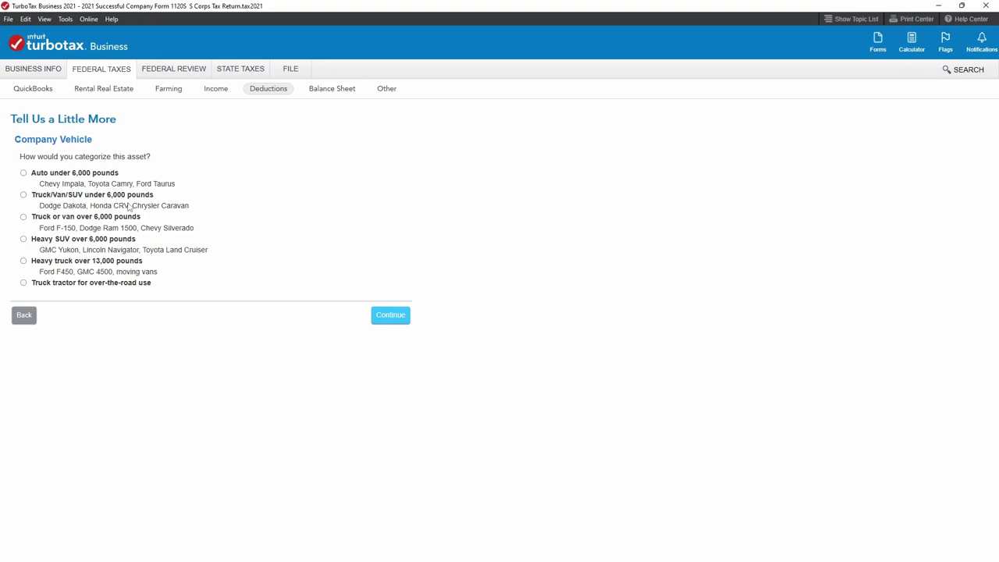
Categorize the vehicle as a truck or van over 6,000 pounds with a 55,000 cost.
{"action": "left_click", "coordinate": [24, 217]}
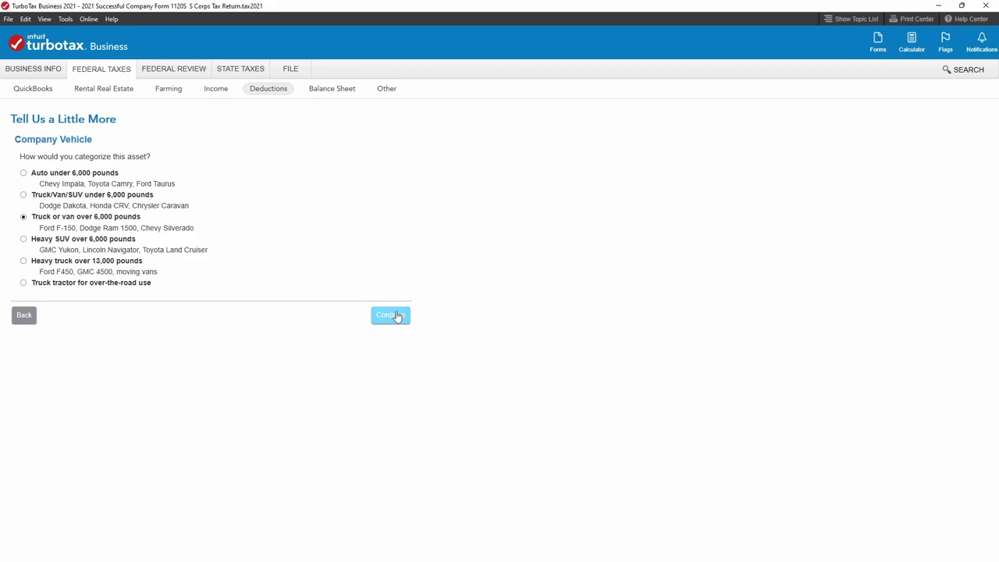
{"action": "left_click", "coordinate": [402, 320]}
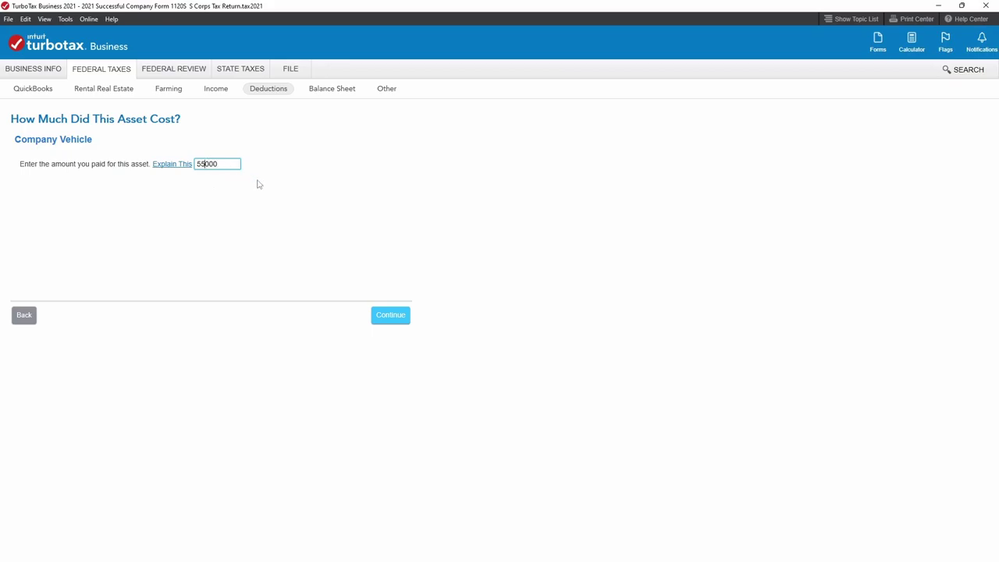
{"action": "left_click", "coordinate": [391, 319]}
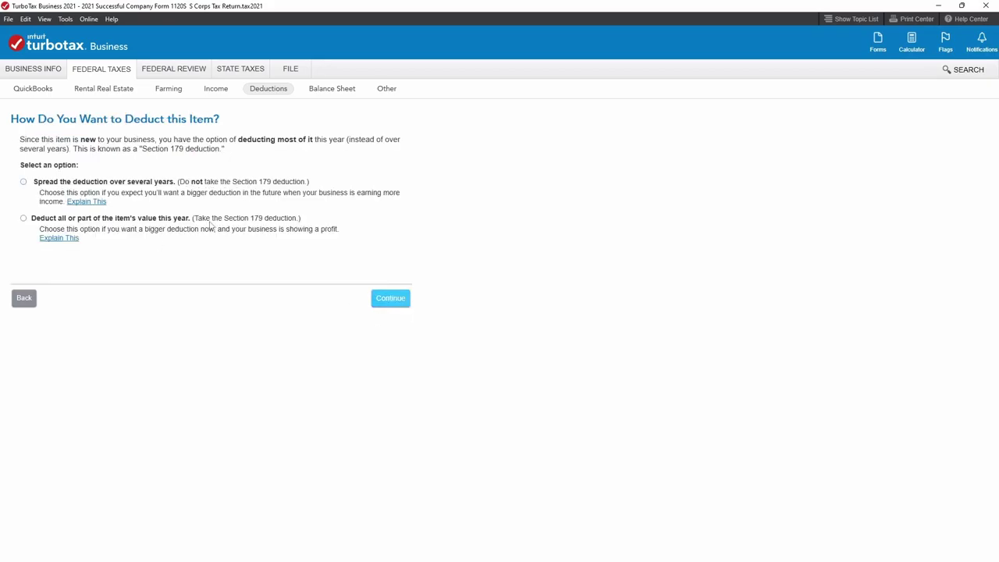
Compare the Section 179 and multi-year deduction options, then back up to the vehicle category page.
{"action": "left_click", "coordinate": [23, 219]}
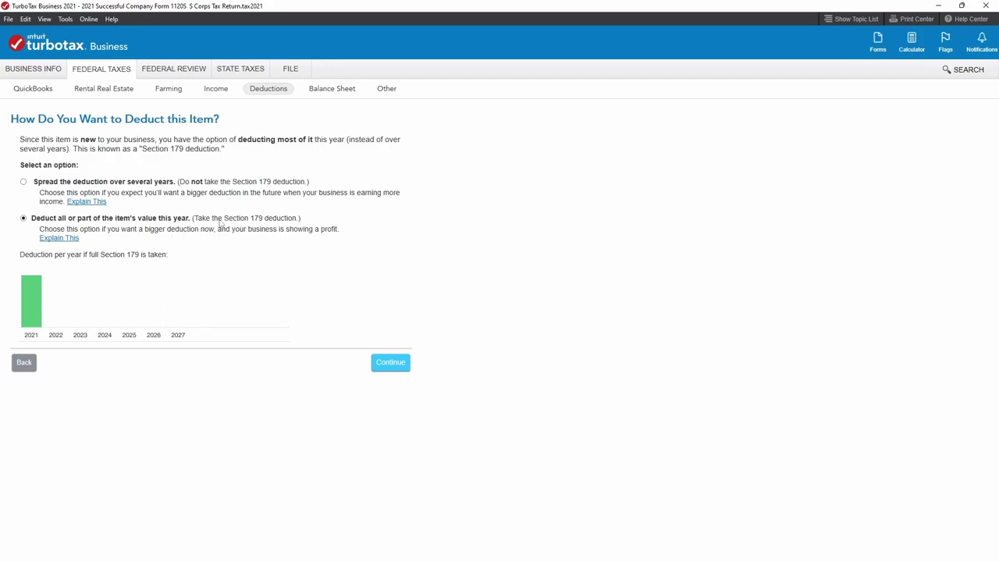
{"action": "left_click", "coordinate": [24, 183]}
{"action": "left_click", "coordinate": [23, 219]}
{"action": "left_click", "coordinate": [23, 365]}
{"action": "left_click", "coordinate": [23, 315]}
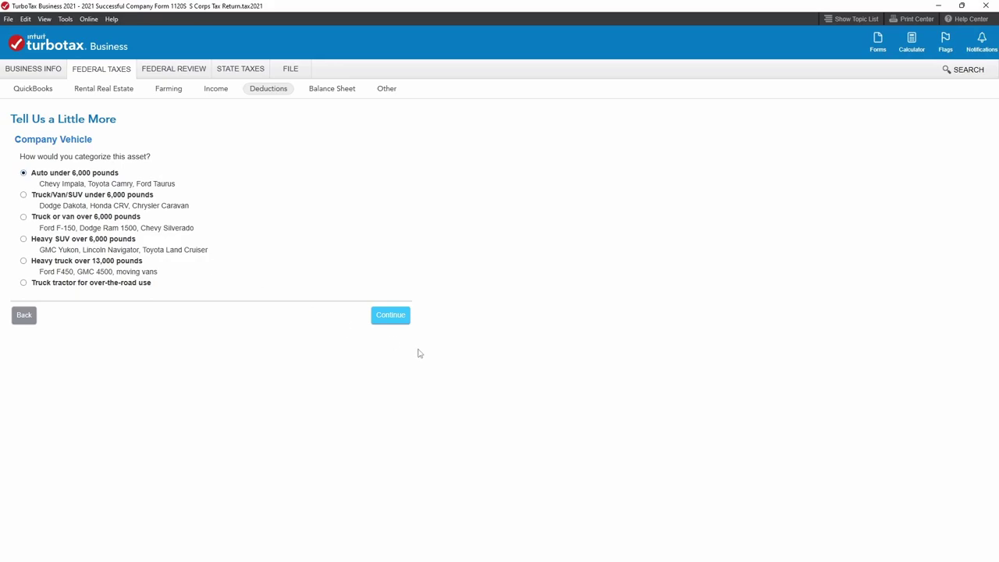
Move past the category and 55,000 cost and answer No to the electric vehicle question.
{"action": "left_click", "coordinate": [395, 317]}
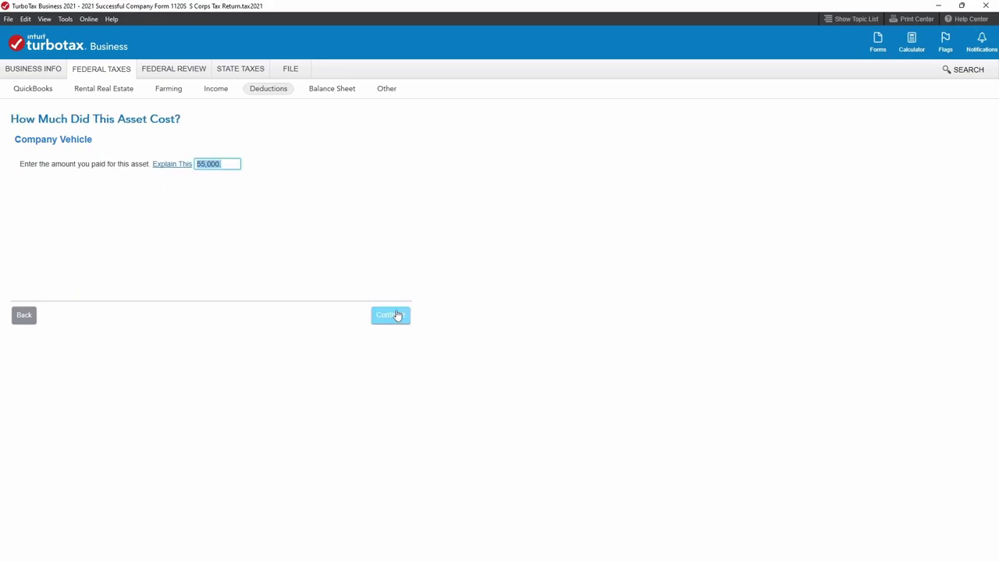
{"action": "left_click", "coordinate": [399, 318]}
{"action": "left_click", "coordinate": [400, 316]}
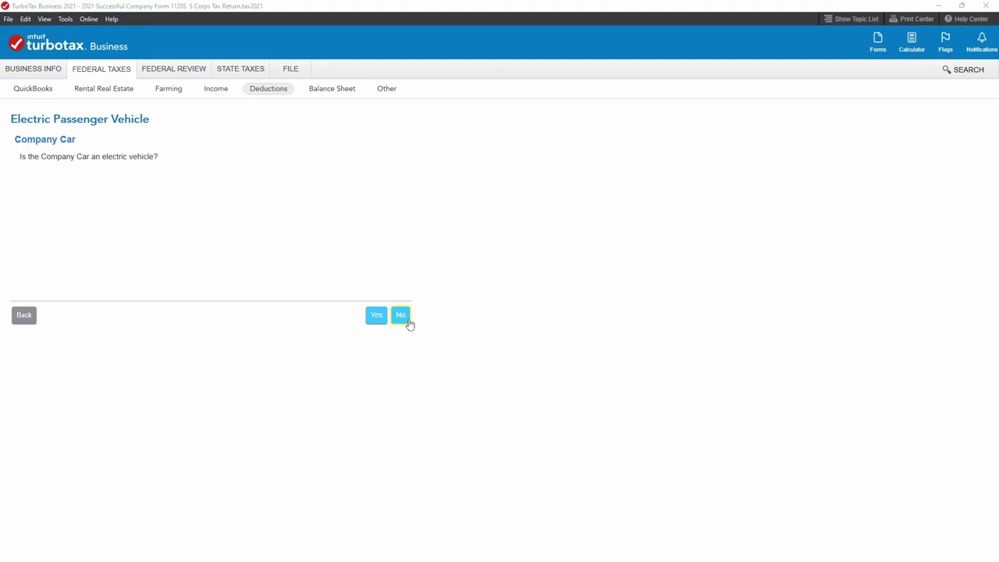
{"action": "left_click", "coordinate": [405, 322]}
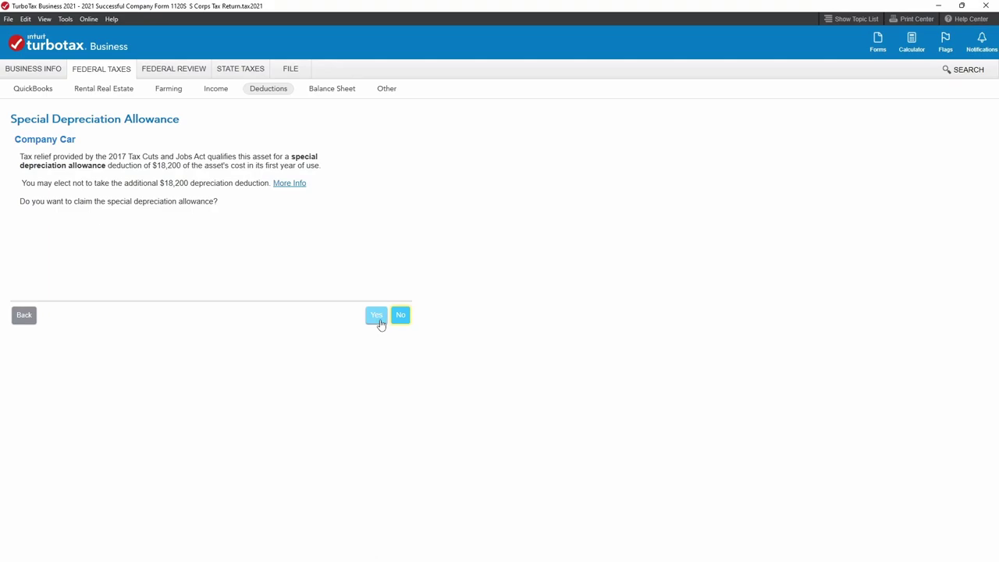
Step back three pages to the Company Vehicle's category question.
{"action": "left_click", "coordinate": [23, 315]}
{"action": "left_click", "coordinate": [23, 315]}
{"action": "left_click", "coordinate": [23, 316]}
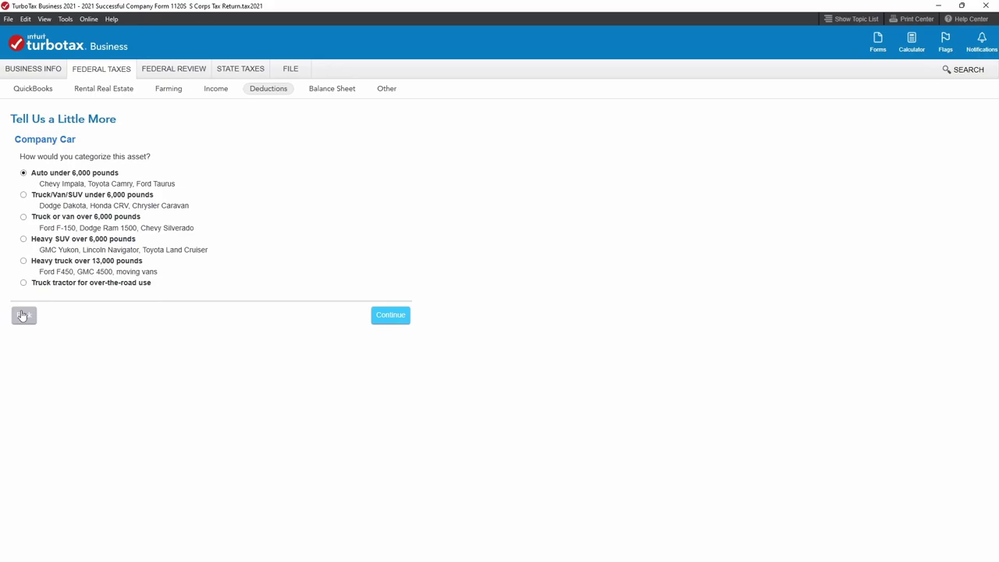
Back up to the Business Asset Summary and delete the Company Car asset.
{"action": "left_click", "coordinate": [22, 315]}
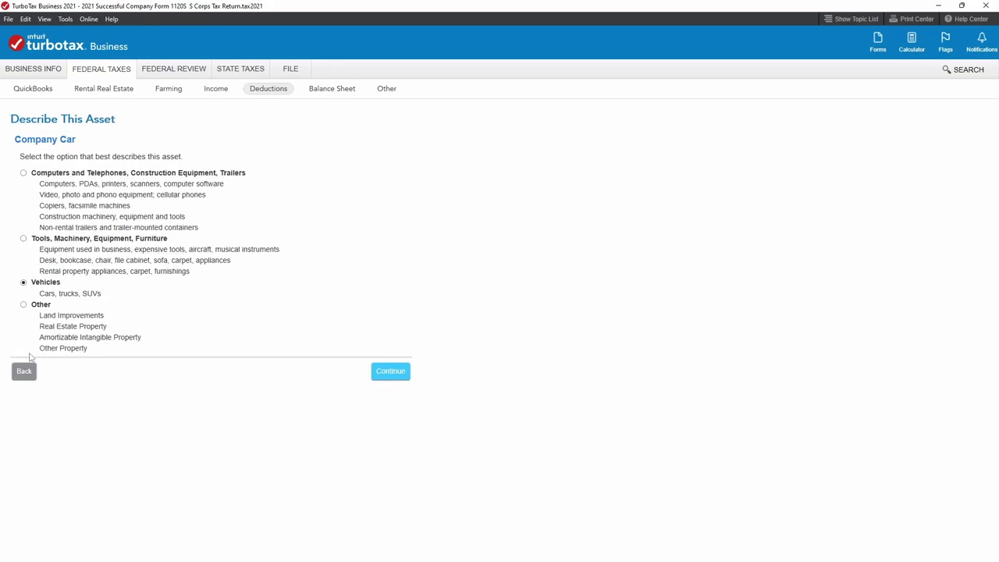
{"action": "left_click", "coordinate": [25, 371]}
{"action": "left_click", "coordinate": [21, 302]}
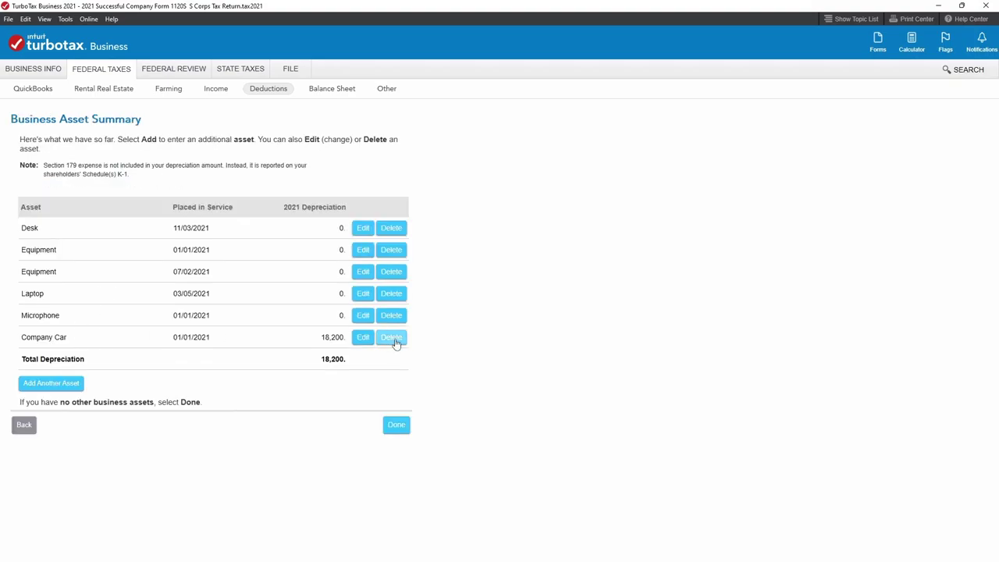
{"action": "left_click", "coordinate": [400, 341]}
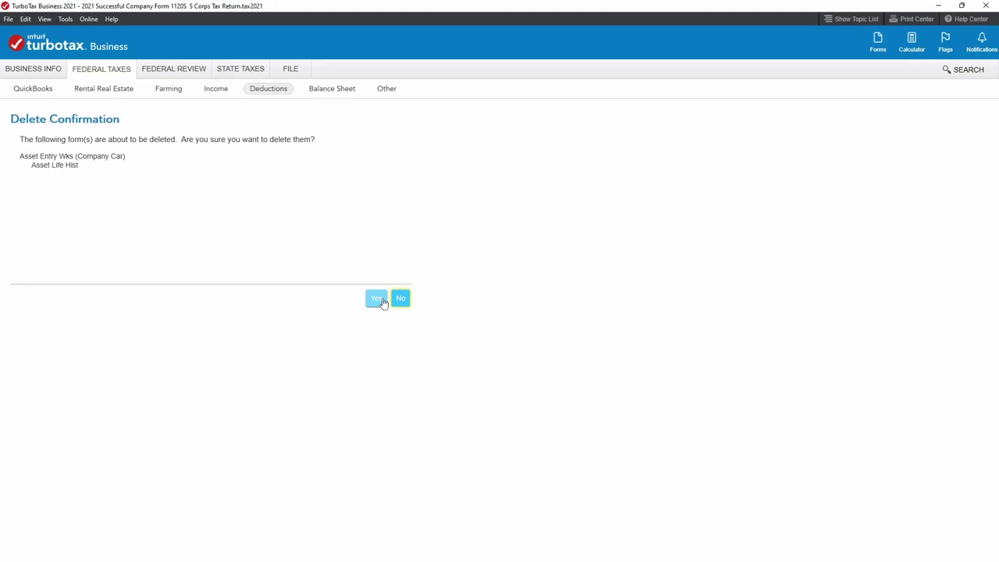
{"action": "left_click", "coordinate": [380, 303]}
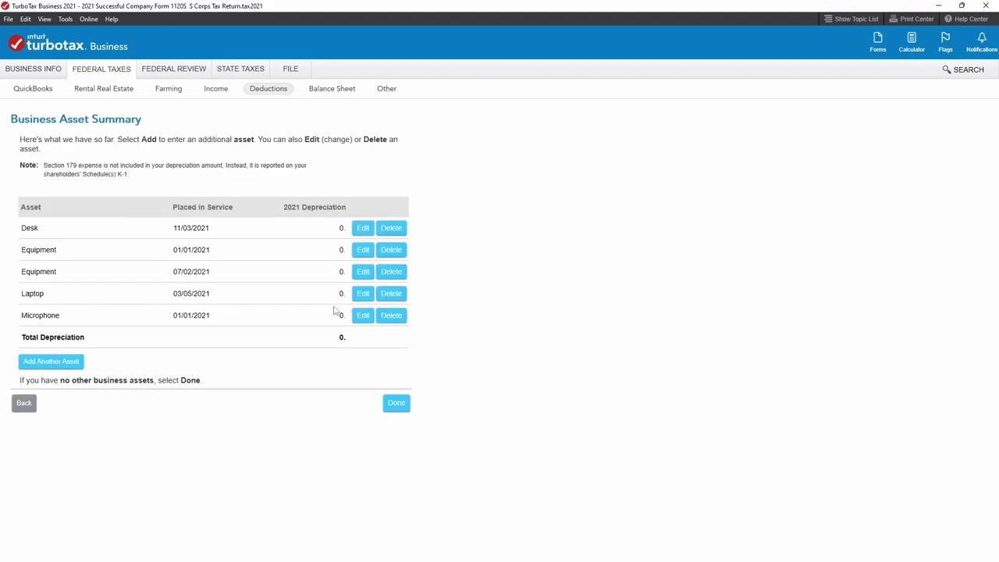
Finish the asset section, start Salaries and wages paid, and bring up the W-2 PDF.
{"action": "left_click", "coordinate": [398, 404]}
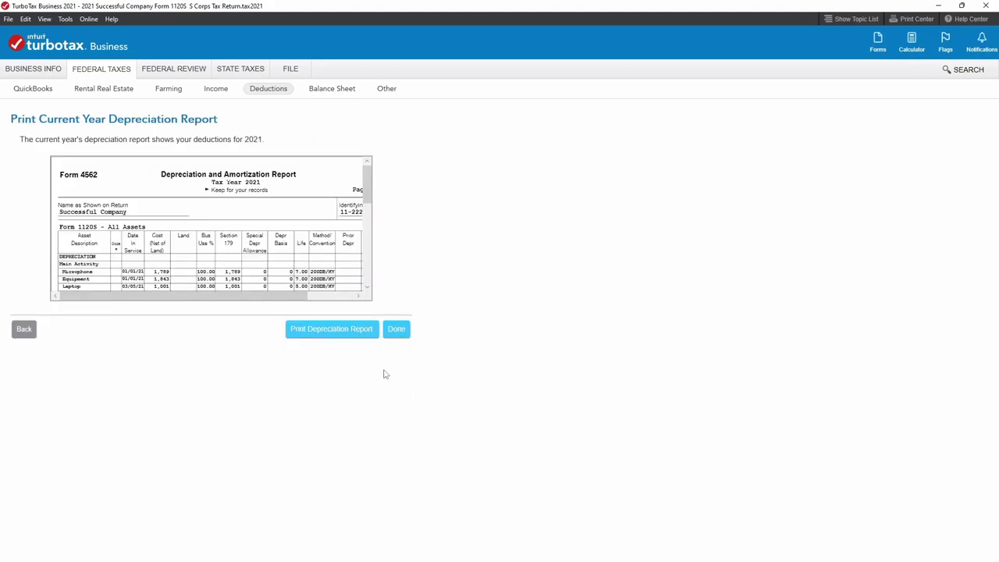
{"action": "left_click", "coordinate": [395, 330]}
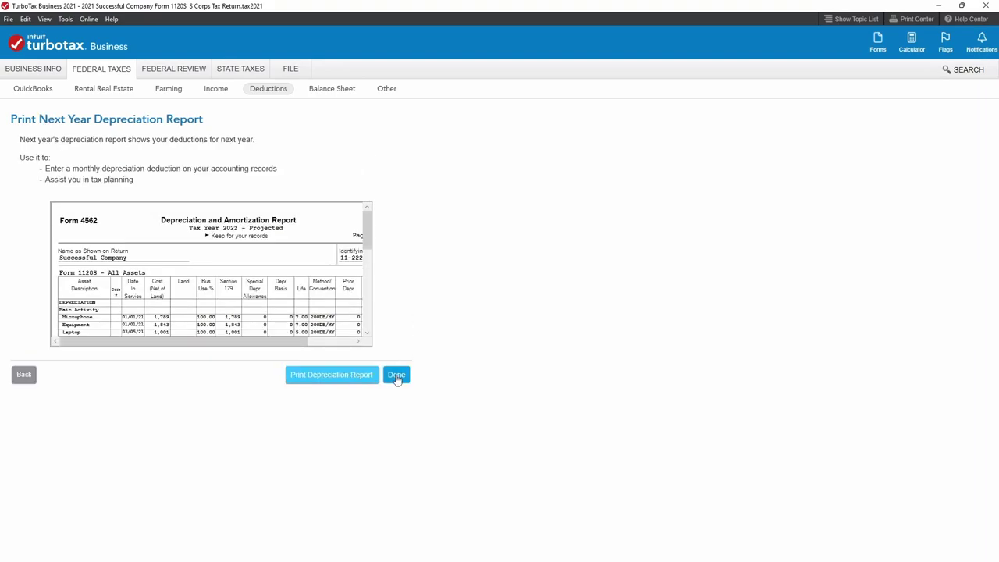
{"action": "left_click", "coordinate": [396, 376]}
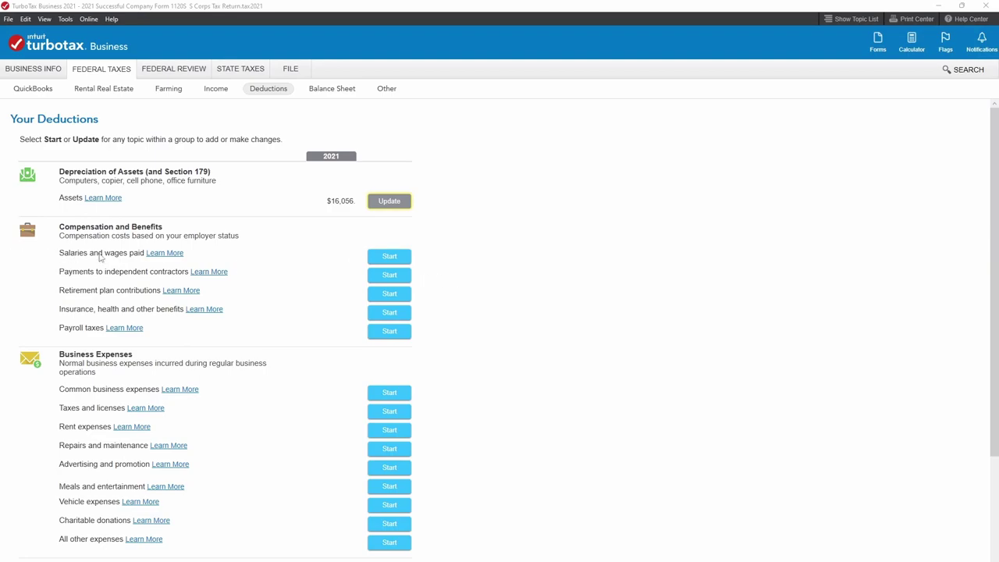
{"action": "left_click", "coordinate": [388, 258]}
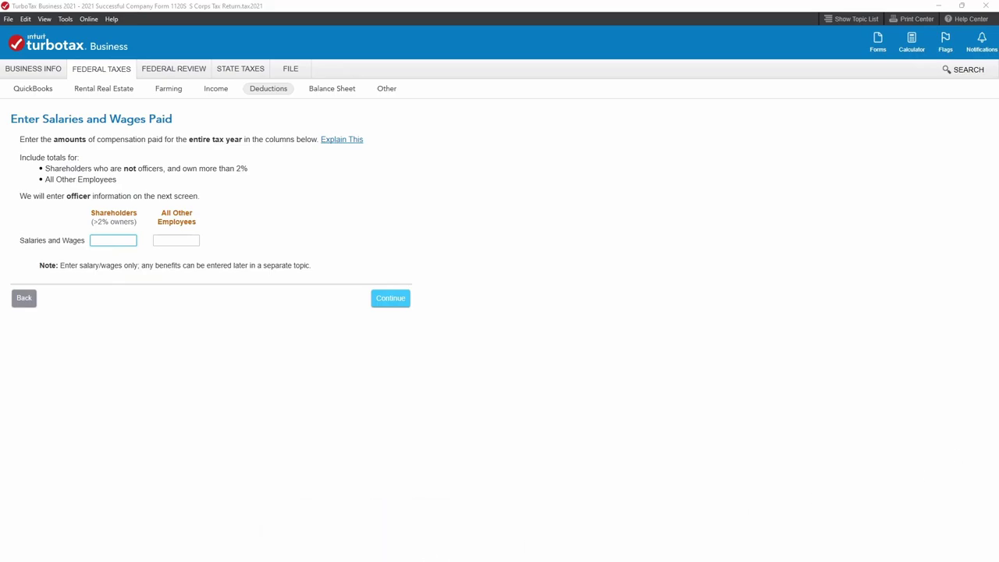
{"action": "key", "text": "alt+Tab"}
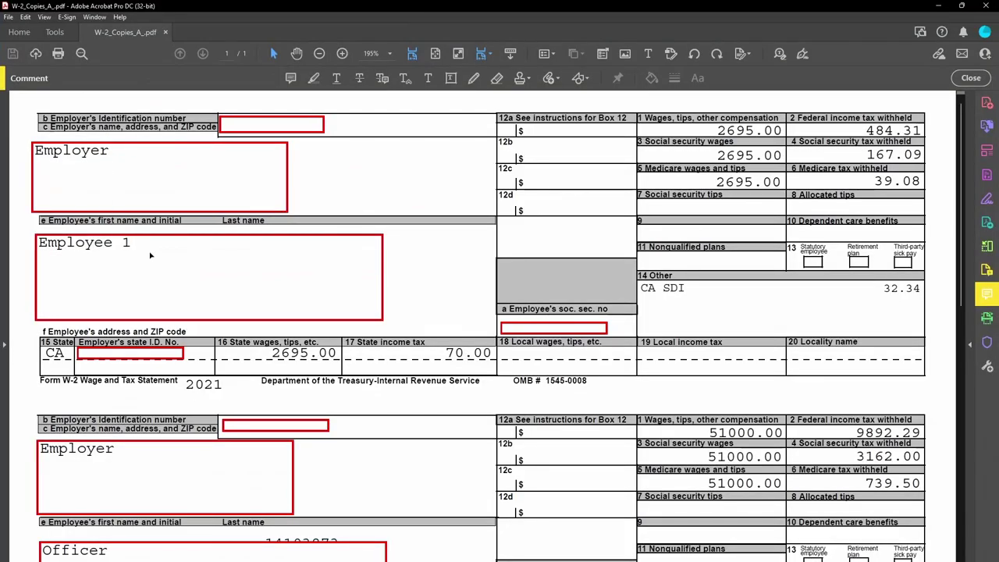
Scroll through the Employee 1, Officer and Employee 2 W-2 copies in the PDF.
{"action": "scroll", "coordinate": [151, 255], "scroll_direction": "down", "scroll_amount": 4}
{"action": "scroll", "coordinate": [139, 148], "scroll_direction": "up", "scroll_amount": 3}
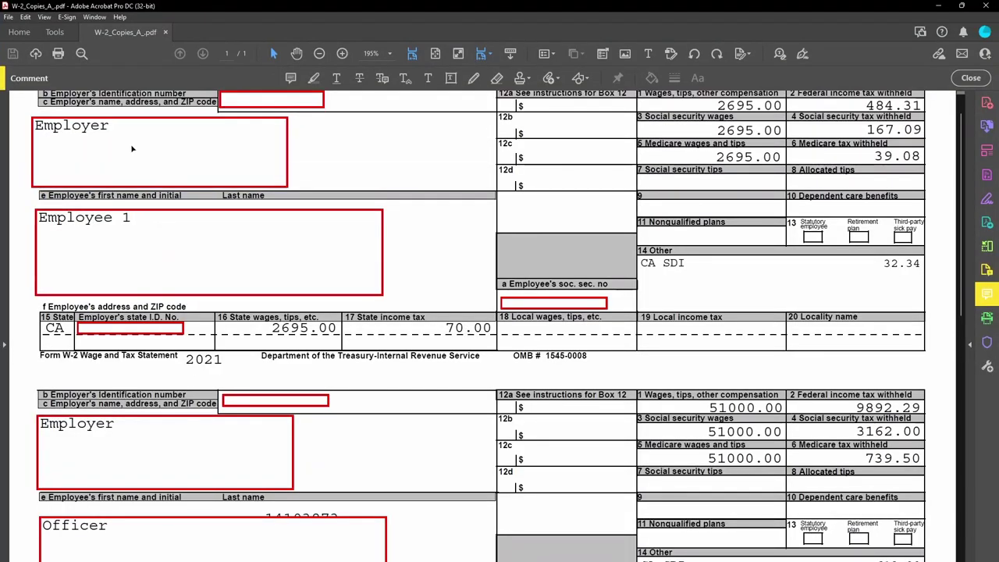
{"action": "scroll", "coordinate": [341, 170], "scroll_direction": "up", "scroll_amount": 1}
{"action": "scroll", "coordinate": [329, 284], "scroll_direction": "down", "scroll_amount": 1}
{"action": "scroll", "coordinate": [329, 284], "scroll_direction": "down", "scroll_amount": 5}
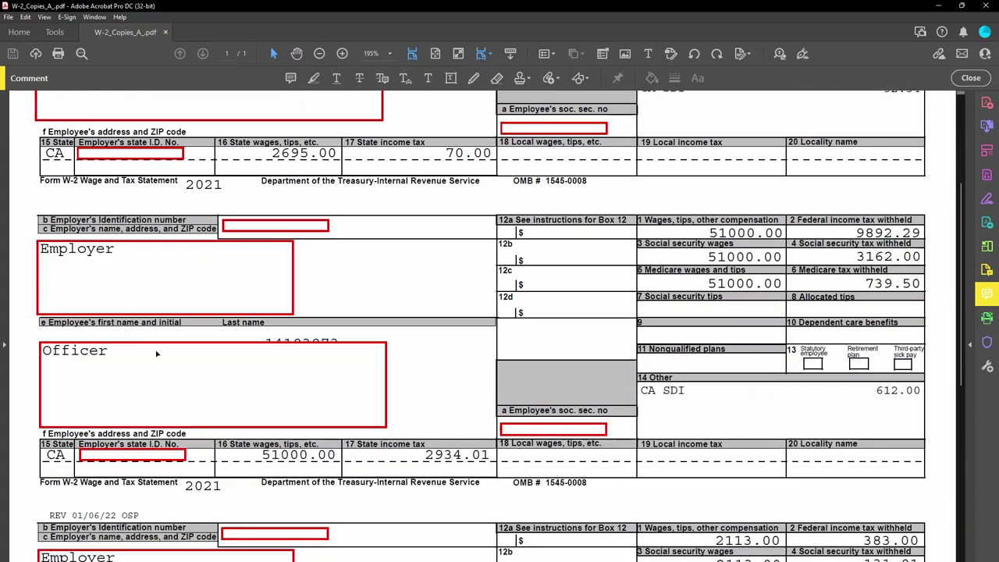
{"action": "scroll", "coordinate": [156, 353], "scroll_direction": "down", "scroll_amount": 5}
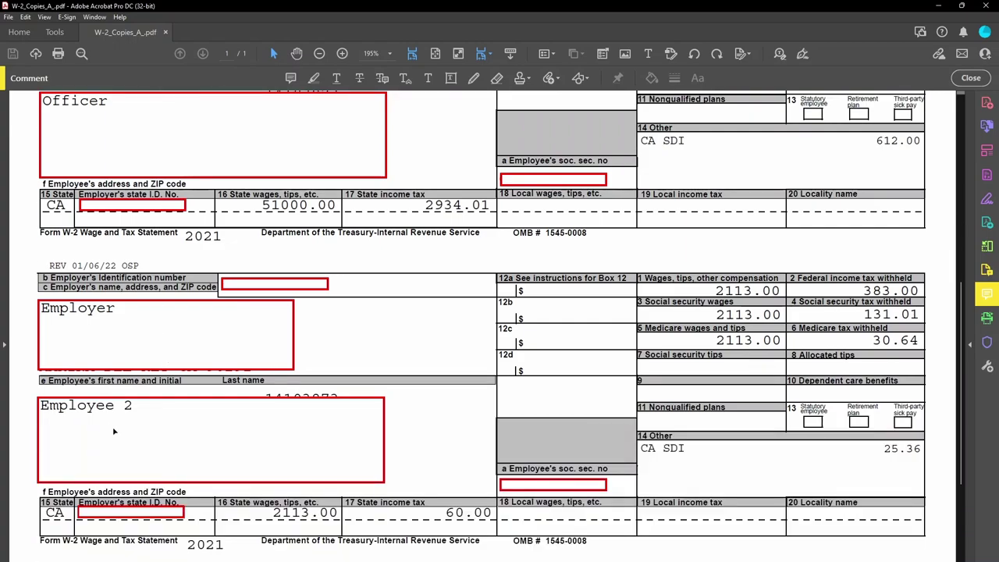
{"action": "scroll", "coordinate": [379, 455], "scroll_direction": "up", "scroll_amount": 6}
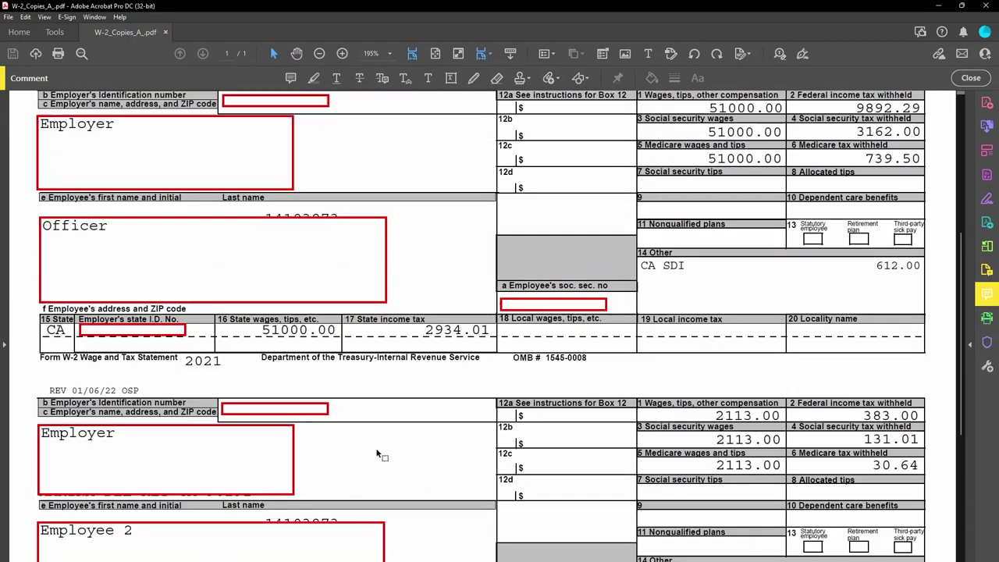
{"action": "scroll", "coordinate": [361, 428], "scroll_direction": "up", "scroll_amount": 1}
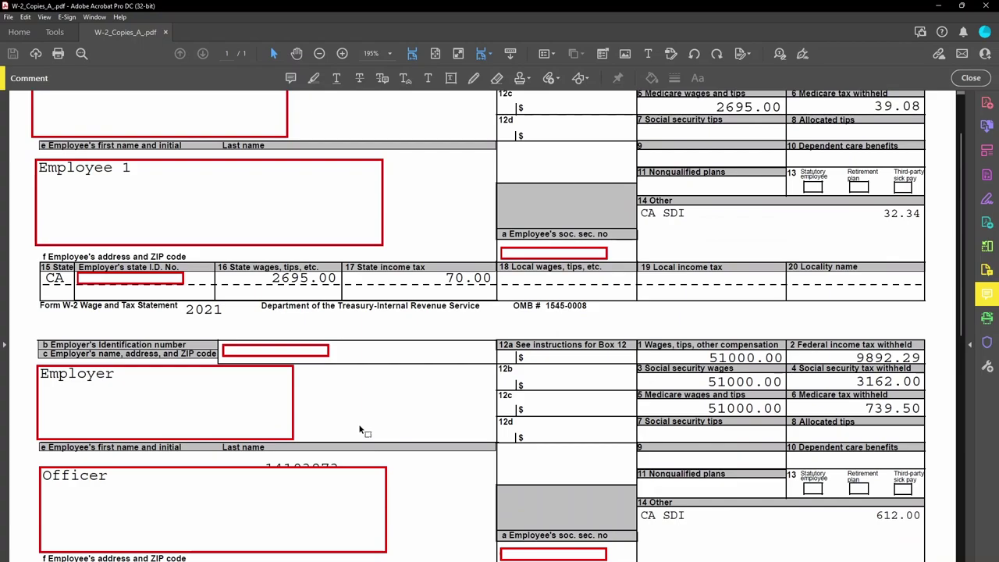
{"action": "scroll", "coordinate": [360, 429], "scroll_direction": "down", "scroll_amount": 1}
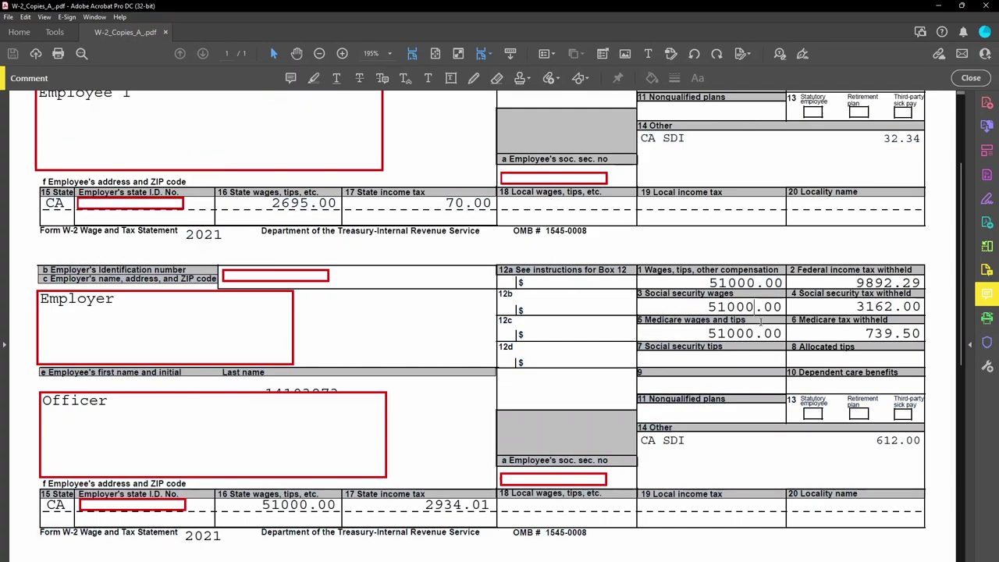
{"action": "scroll", "coordinate": [756, 323], "scroll_direction": "up", "scroll_amount": 3}
{"action": "scroll", "coordinate": [758, 351], "scroll_direction": "up", "scroll_amount": 1}
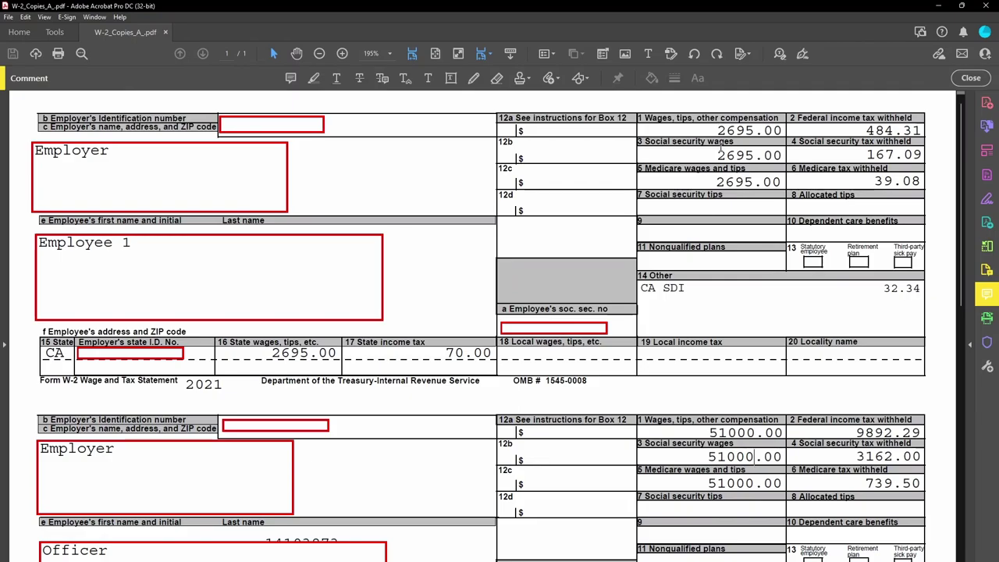
{"action": "scroll", "coordinate": [753, 473], "scroll_direction": "down", "scroll_amount": 8}
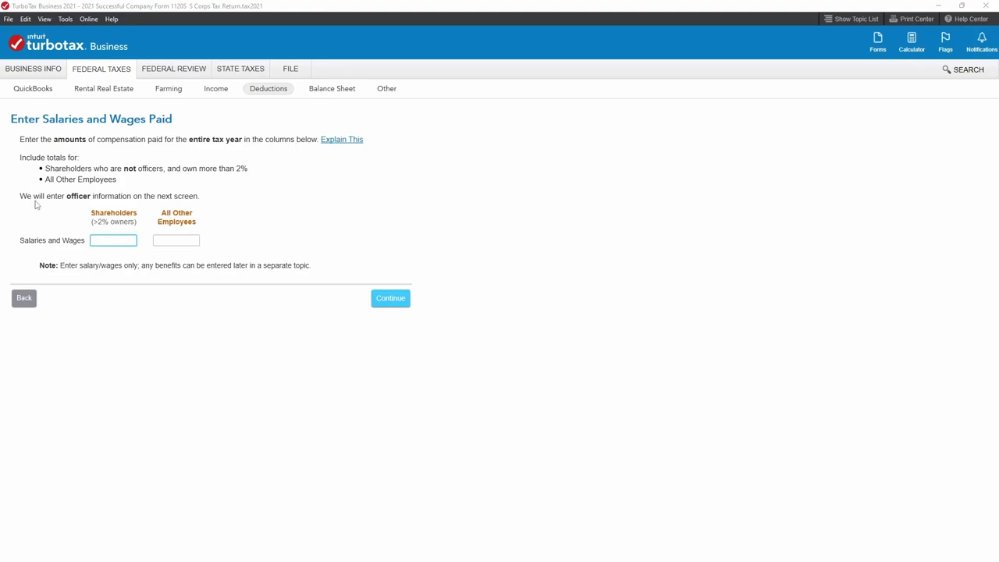
Click into the Shareholders wages field, leaving it empty.
{"action": "left_click", "coordinate": [101, 237]}
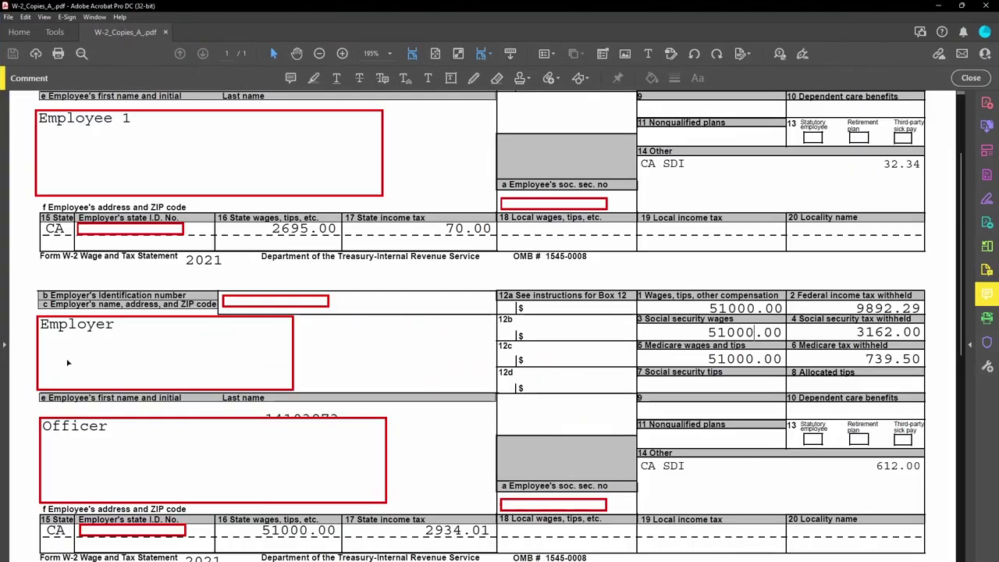
Nudge the Officer label box on the W-2 up and left, then return to TurboTax.
{"action": "left_click", "coordinate": [133, 429]}
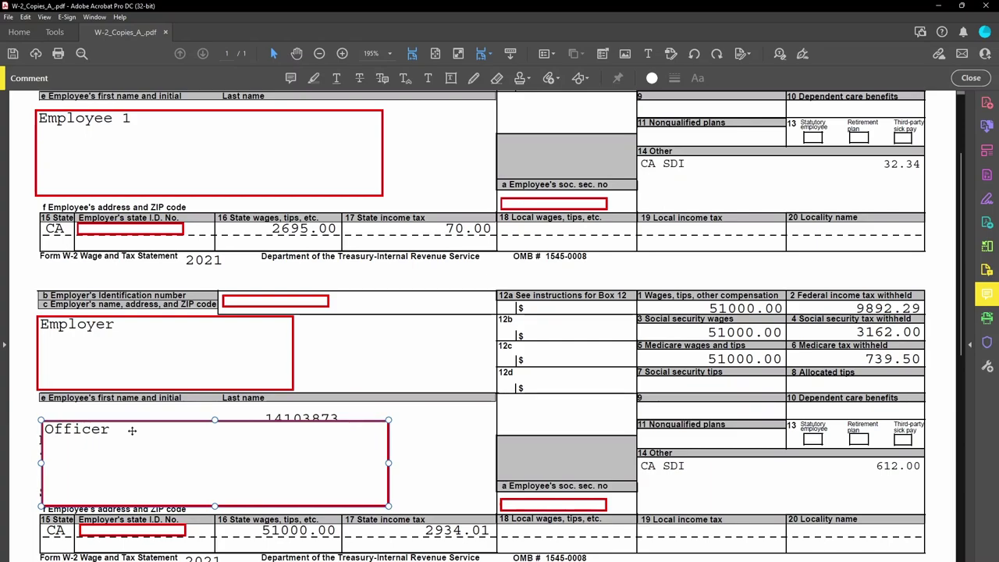
{"action": "key", "text": "Up"}
{"action": "key", "text": "Up"}
{"action": "key", "text": "Left"}
{"action": "key", "text": "Left"}
{"action": "key", "text": "Left"}
{"action": "key", "text": "Left"}
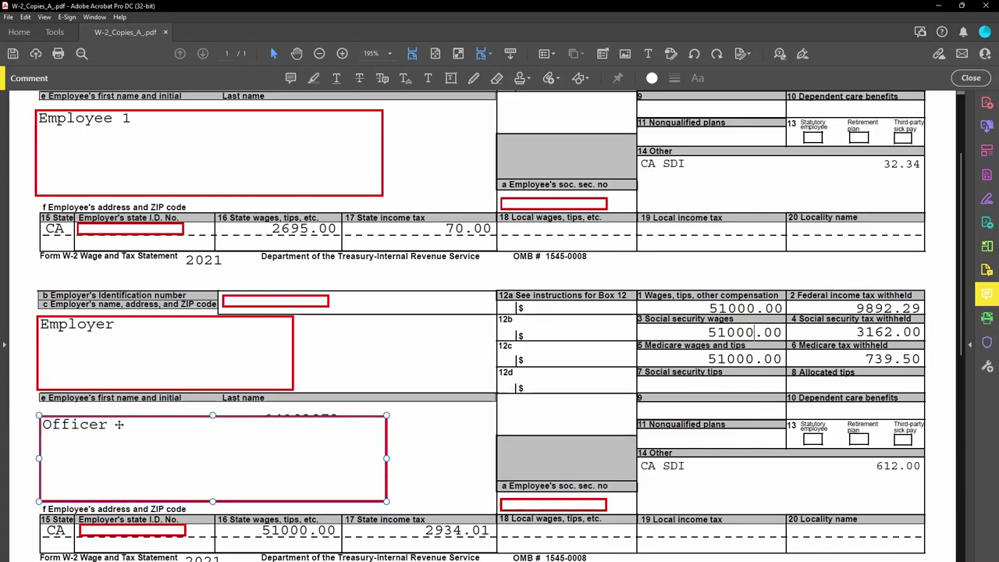
{"action": "key", "text": "alt+Tab"}
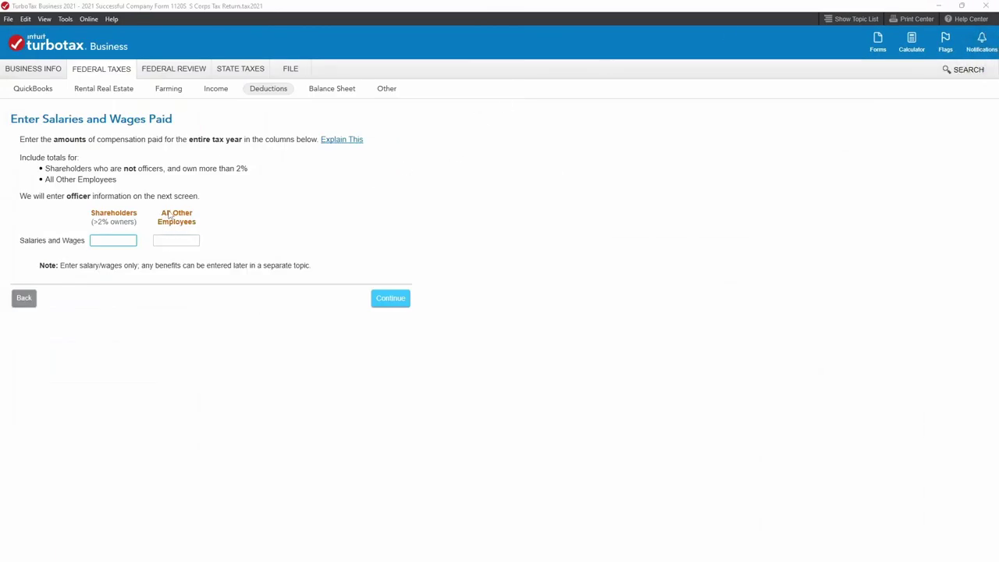
Select the All Other Employees wages field, then switch back to the W-2 PDF.
{"action": "left_click", "coordinate": [169, 241]}
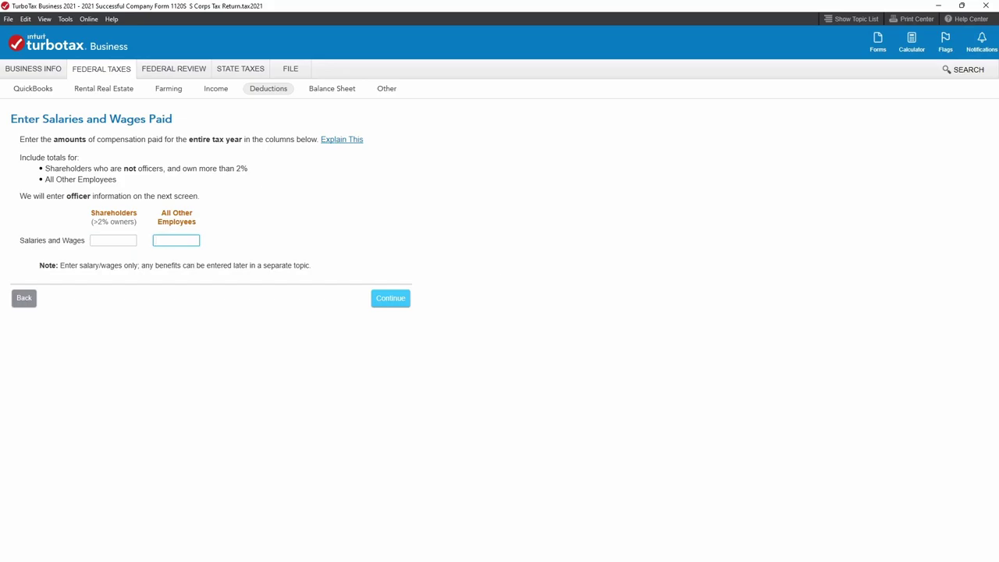
{"action": "key", "text": "alt+Tab"}
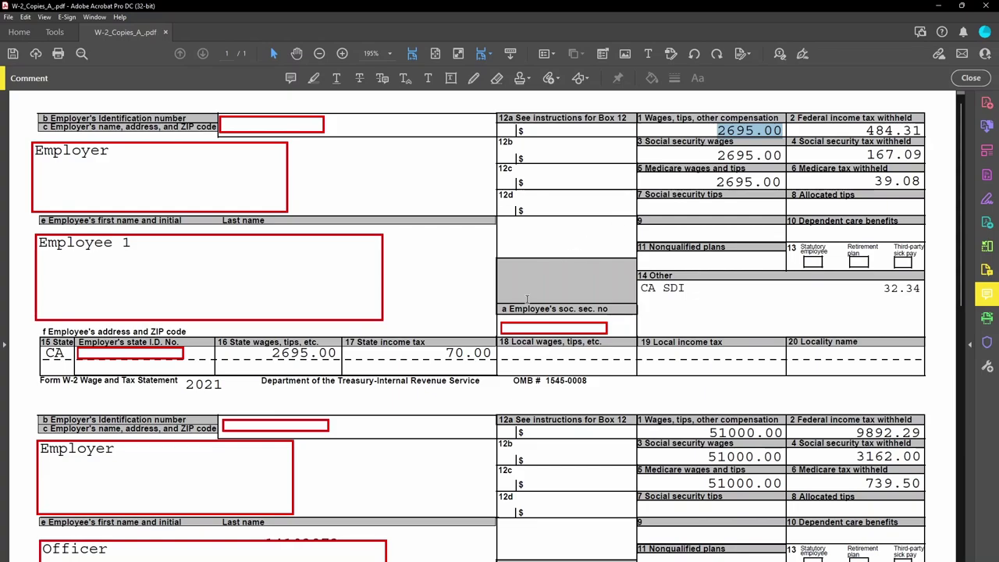
Scroll down to Employee 2's W-2 showing 2113.00 in Box 1 wages.
{"action": "scroll", "coordinate": [557, 284], "scroll_direction": "down", "scroll_amount": 8}
{"action": "scroll", "coordinate": [252, 469], "scroll_direction": "down", "scroll_amount": 2}
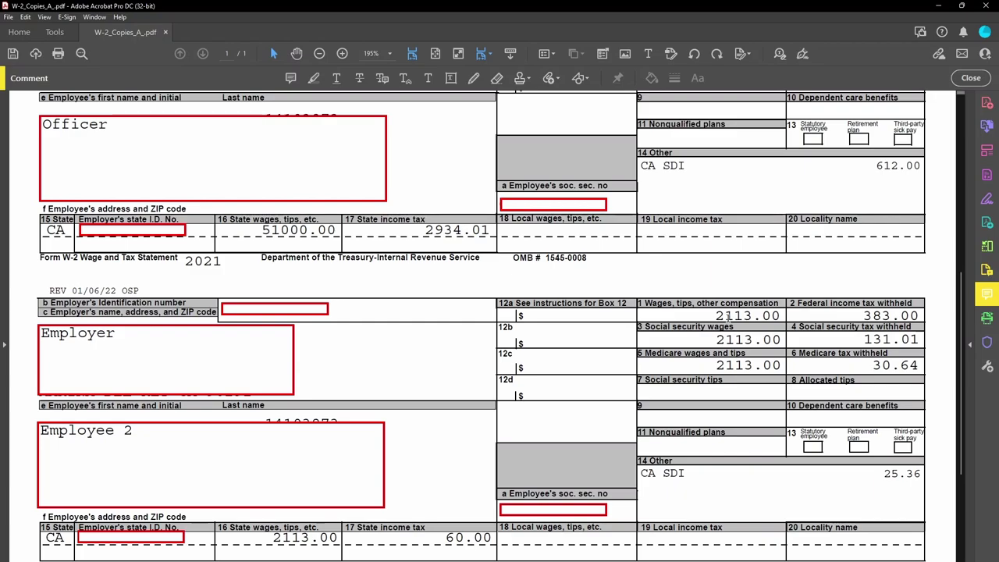
Minimize the PDF, enter 4808 as wages paid to all other employees, and continue.
{"action": "left_click", "coordinate": [940, 9]}
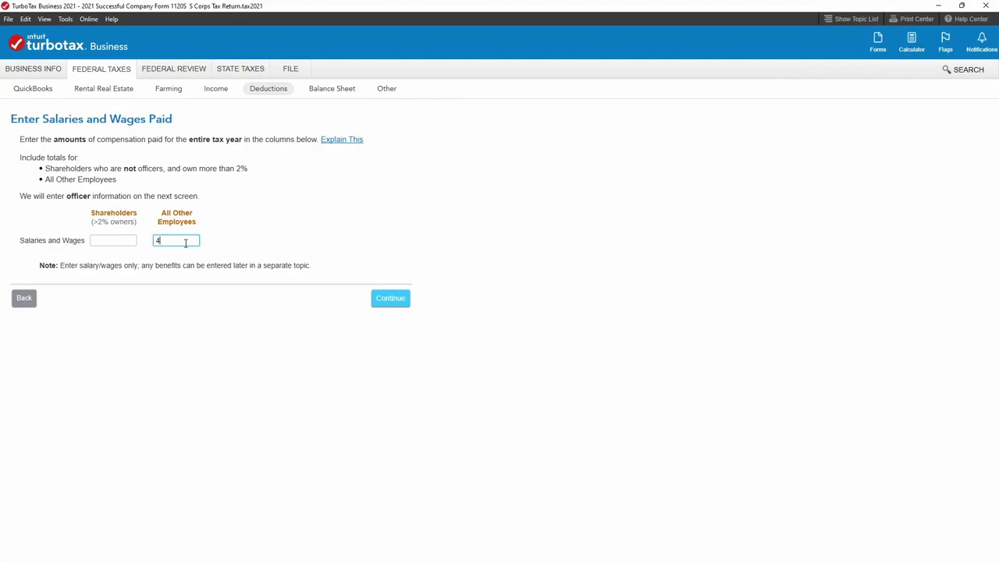
{"action": "left_click", "coordinate": [166, 241]}
{"action": "type", "text": "4808"}
{"action": "left_click", "coordinate": [388, 303]}
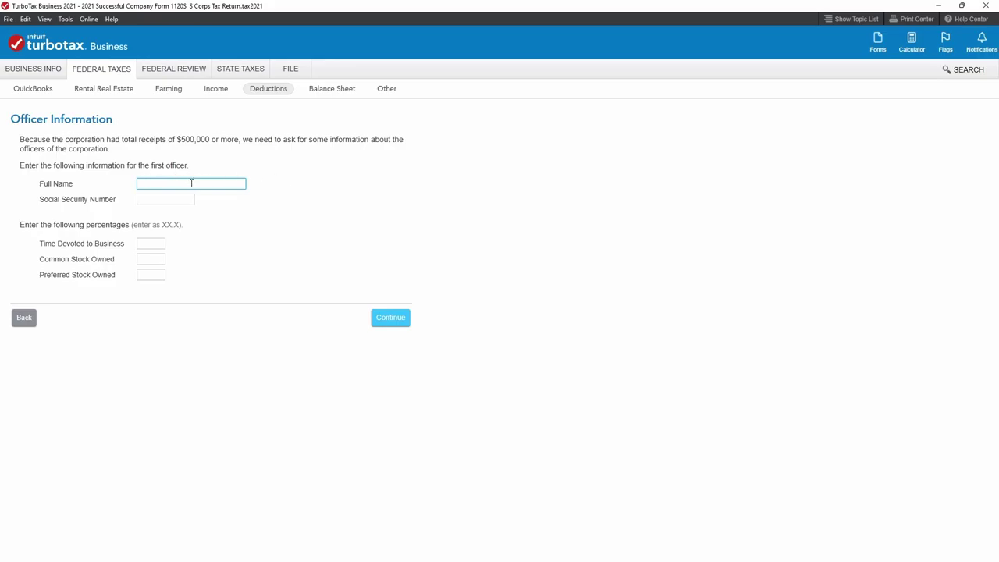
Enter the first officer's full name and social security number.
{"action": "key", "text": "Tab"}
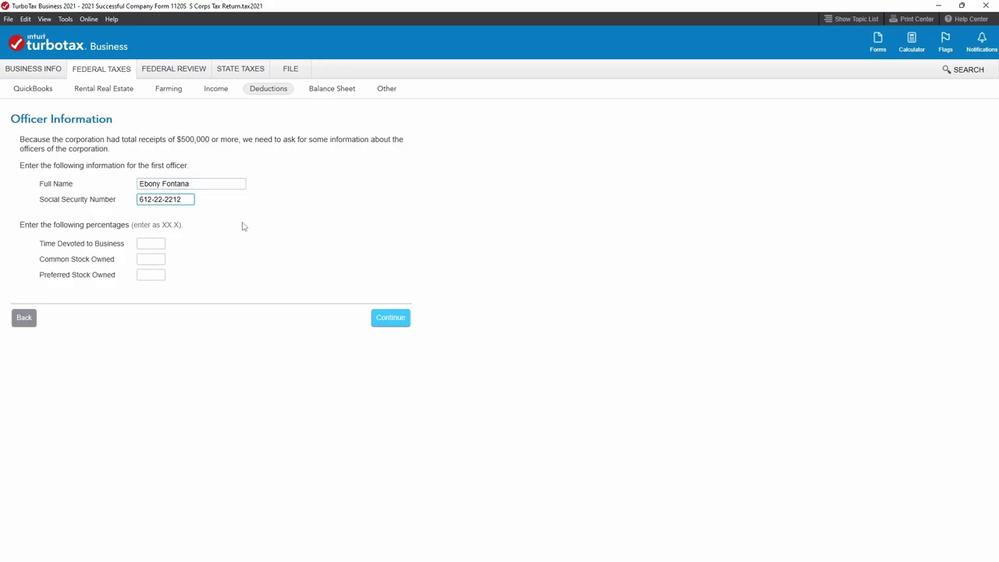
Set time devoted and common stock to 100% and preferred stock to 0%, then continue.
{"action": "left_click", "coordinate": [152, 242]}
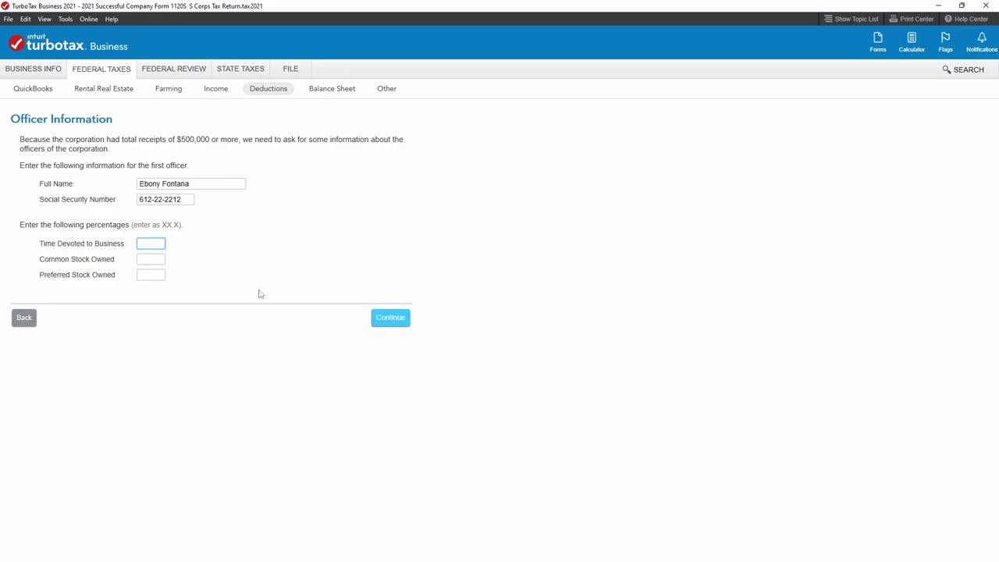
{"action": "left_click", "coordinate": [154, 260]}
{"action": "type", "text": "100"}
{"action": "left_click", "coordinate": [150, 274]}
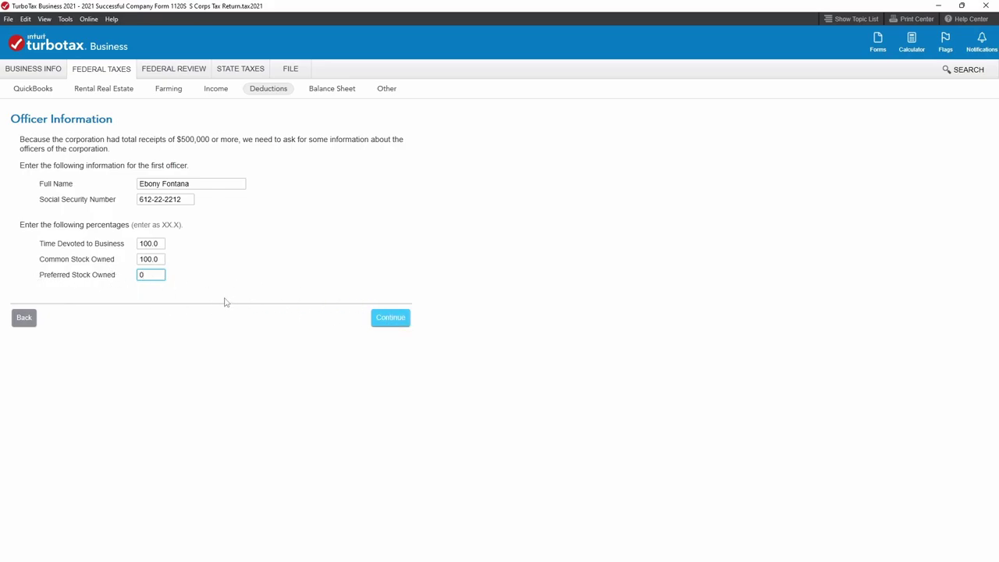
{"action": "left_click", "coordinate": [382, 318]}
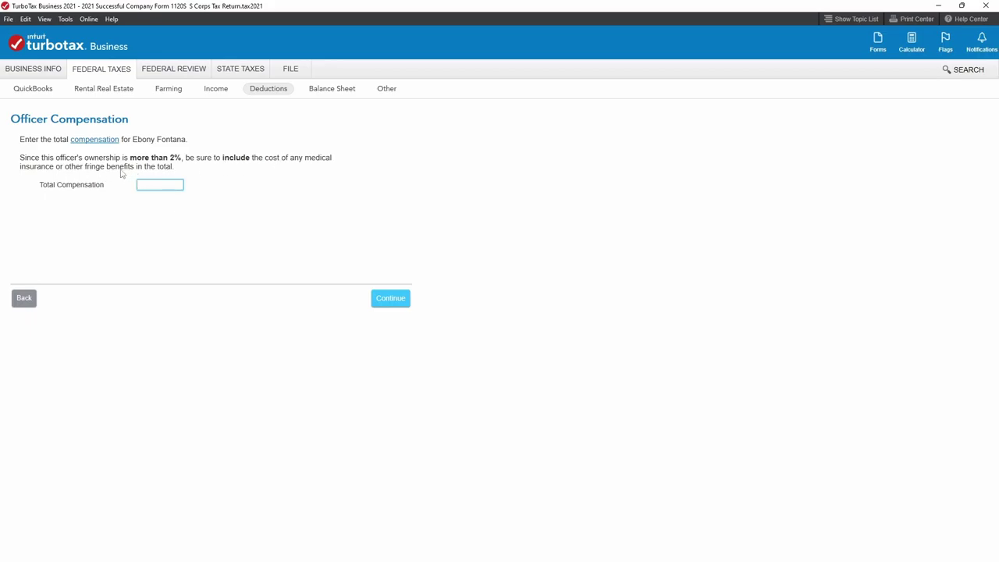
{"action": "left_click", "coordinate": [156, 185]}
{"action": "key", "text": "alt+Tab"}
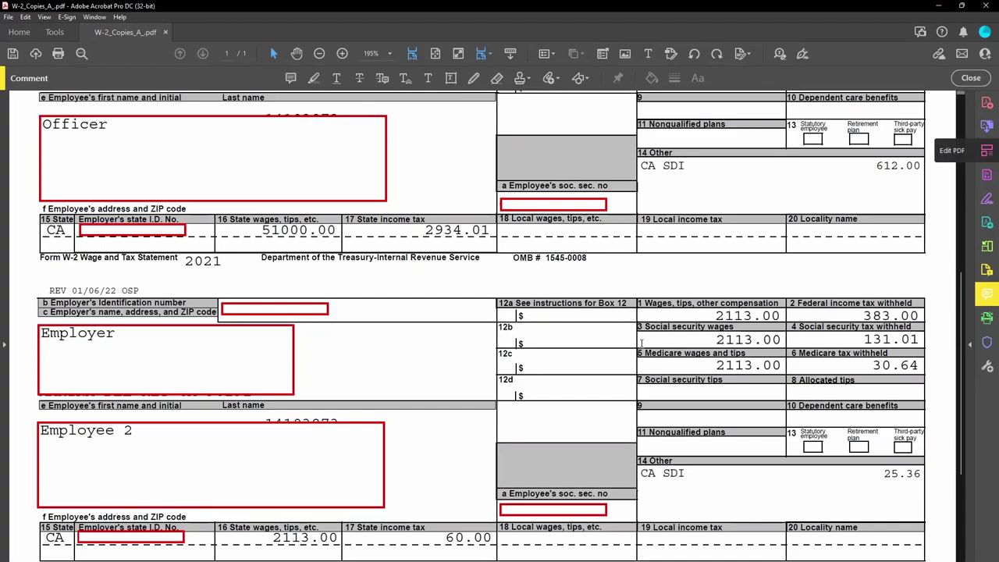
{"action": "scroll", "coordinate": [720, 288], "scroll_direction": "up", "scroll_amount": 3}
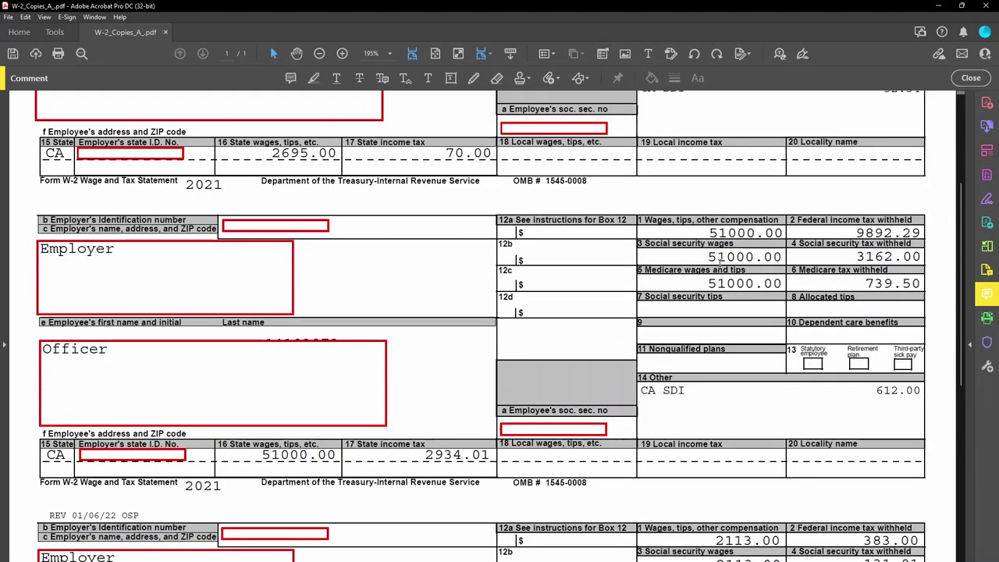
{"action": "left_click_drag", "start_coordinate": [707, 233], "coordinate": [758, 233]}
{"action": "left_click", "coordinate": [758, 242]}
{"action": "left_click_drag", "start_coordinate": [707, 232], "coordinate": [784, 235]}
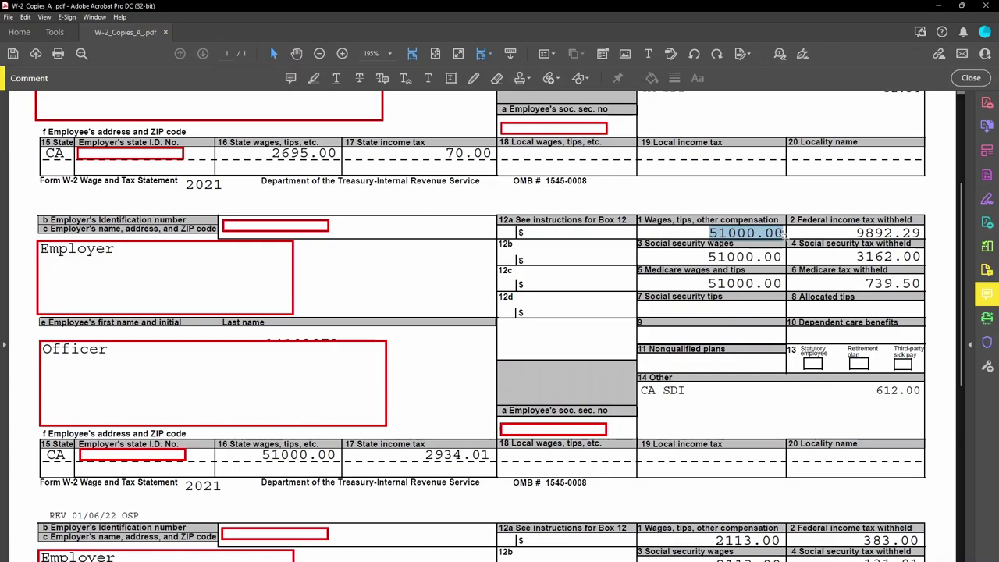
{"action": "left_click", "coordinate": [715, 235]}
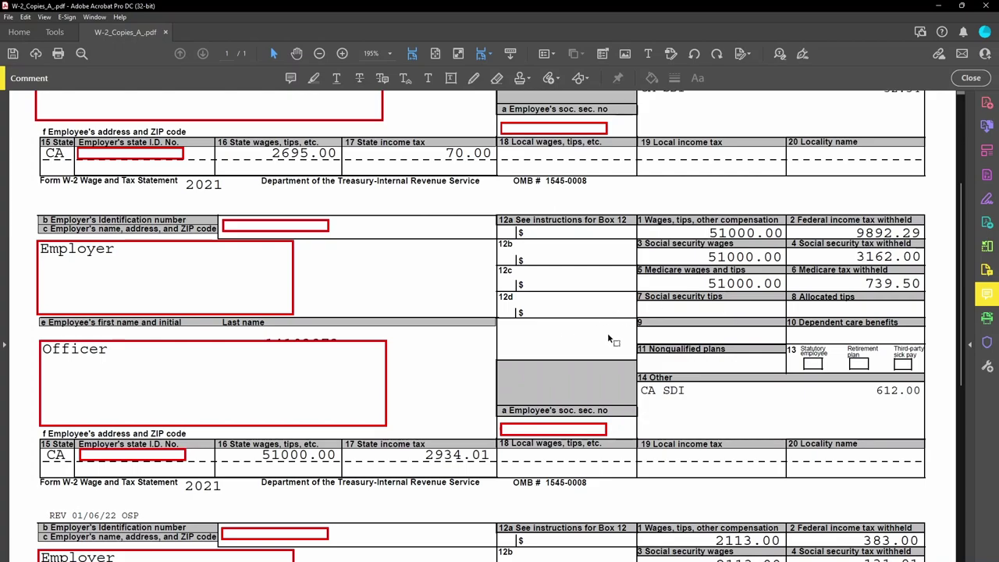
{"action": "key", "text": "ctrl+a"}
{"action": "key", "text": "Left"}
{"action": "left_click", "coordinate": [720, 231]}
{"action": "left_click_drag", "start_coordinate": [709, 232], "coordinate": [782, 232]}
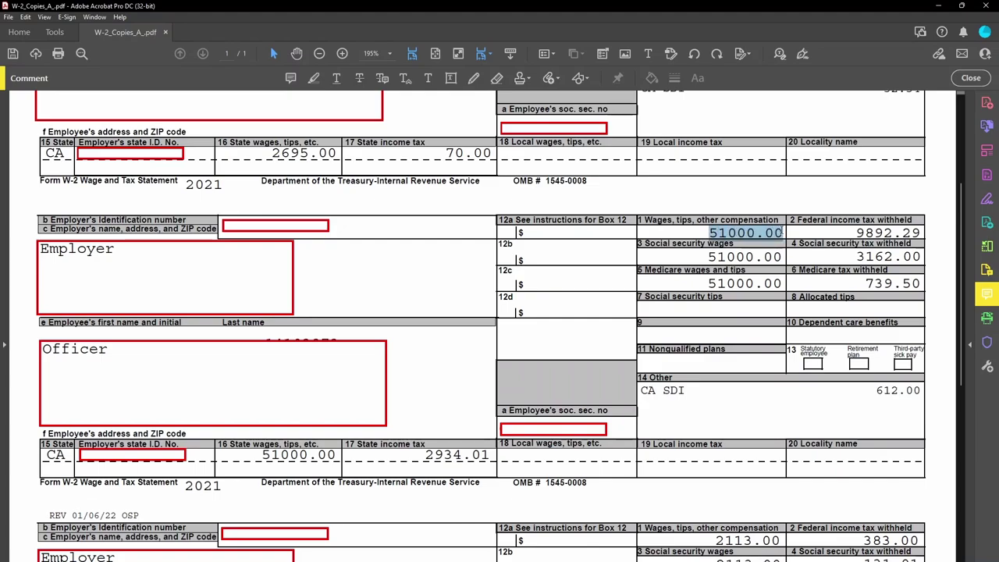
{"action": "left_click", "coordinate": [710, 243]}
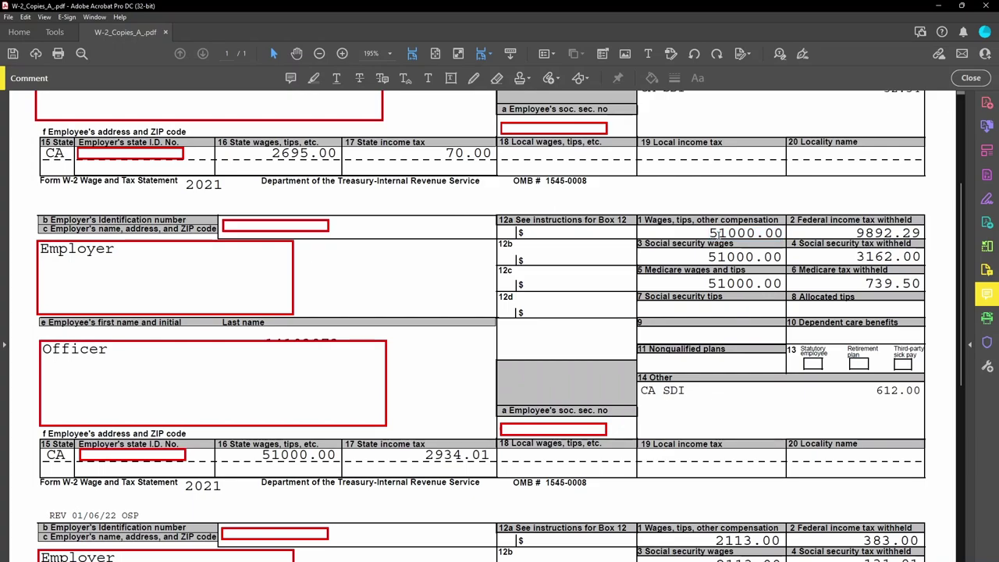
{"action": "key", "text": "ctrl+a"}
{"action": "left_click_drag", "start_coordinate": [693, 222], "coordinate": [759, 231]}
{"action": "left_click", "coordinate": [759, 232]}
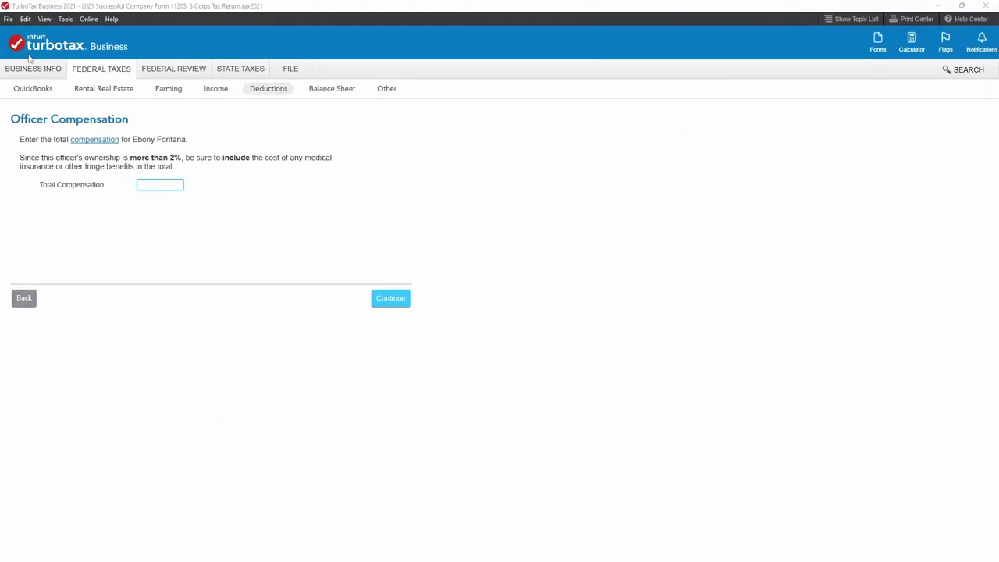
Enter the officer's total compensation of 51,000, rechecking the amount on the W-2 PDF.
{"action": "left_click", "coordinate": [164, 182]}
{"action": "type", "text": "51000"}
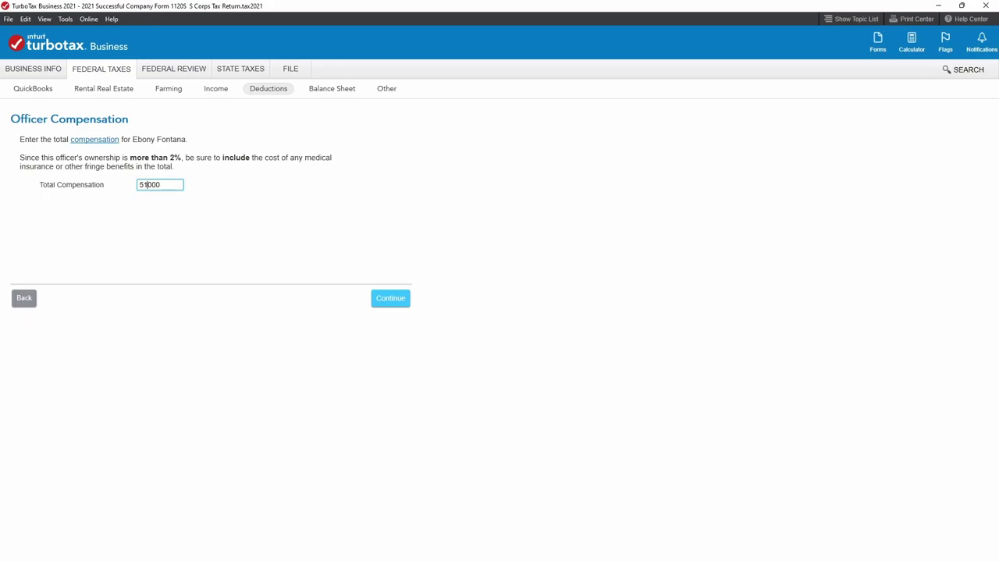
{"action": "key", "text": "alt+Tab"}
{"action": "double_click", "coordinate": [488, 138]}
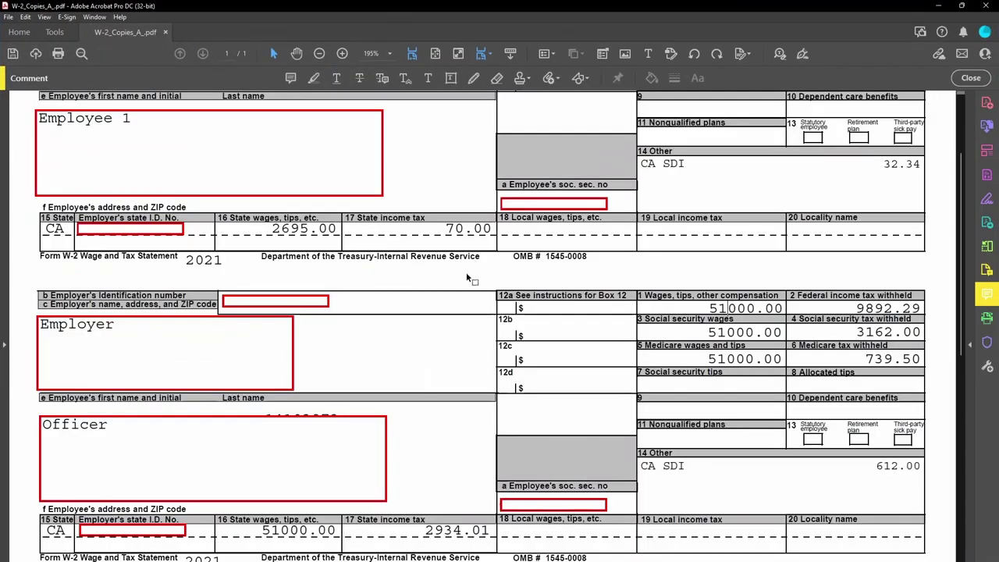
{"action": "scroll", "coordinate": [705, 358], "scroll_direction": "up", "scroll_amount": 2}
{"action": "scroll", "coordinate": [750, 372], "scroll_direction": "down", "scroll_amount": 6}
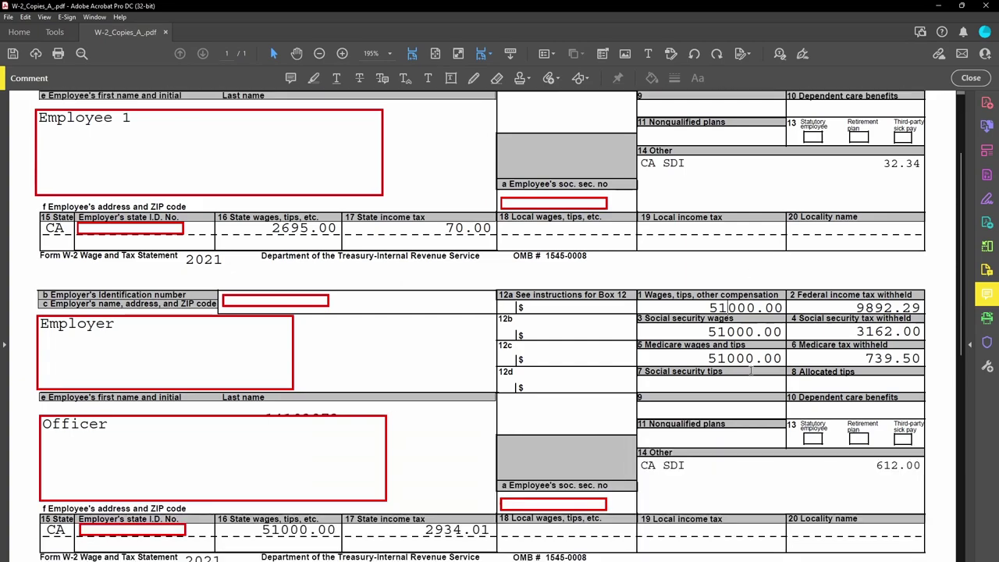
{"action": "scroll", "coordinate": [750, 372], "scroll_direction": "down", "scroll_amount": 5}
{"action": "scroll", "coordinate": [590, 114], "scroll_direction": "up", "scroll_amount": 1}
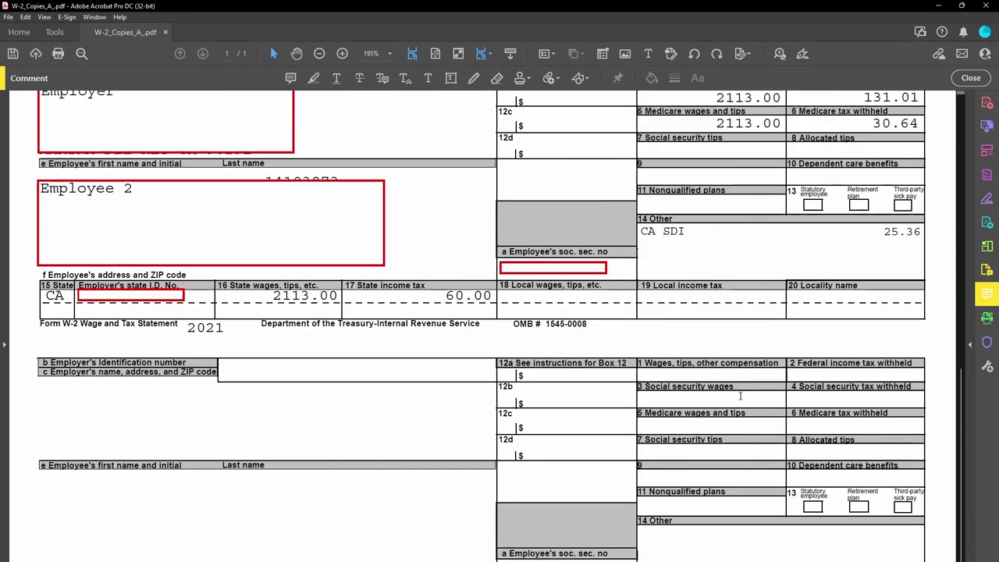
{"action": "key", "text": "alt+Tab"}
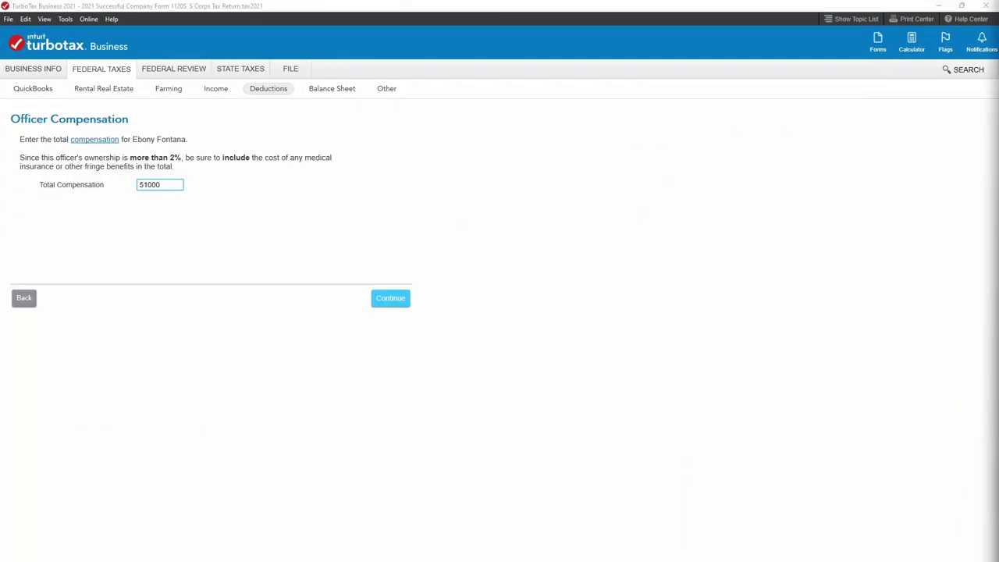
Continue through the Officers' Compensation Summary back to the deductions list.
{"action": "left_click", "coordinate": [396, 299]}
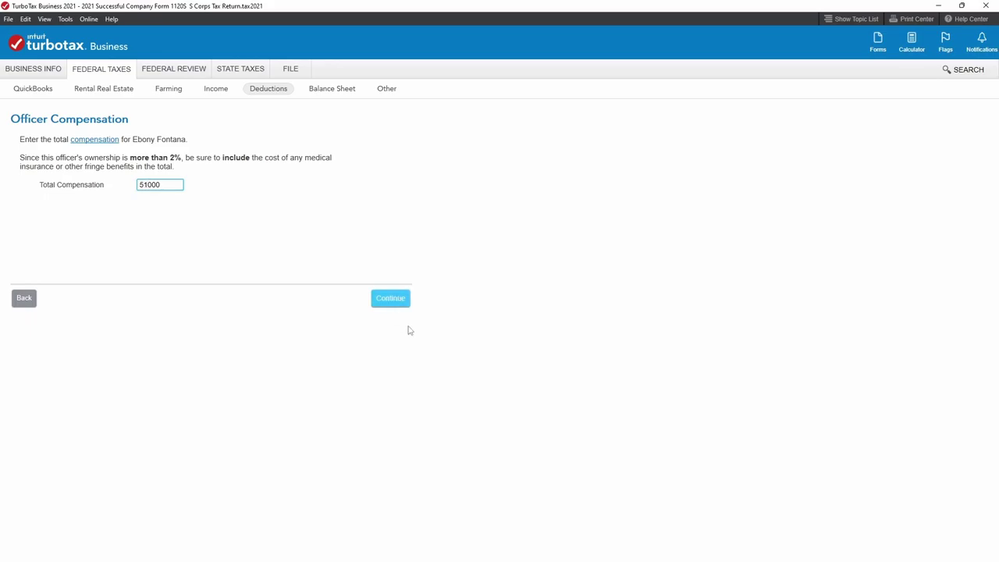
{"action": "left_click", "coordinate": [403, 303]}
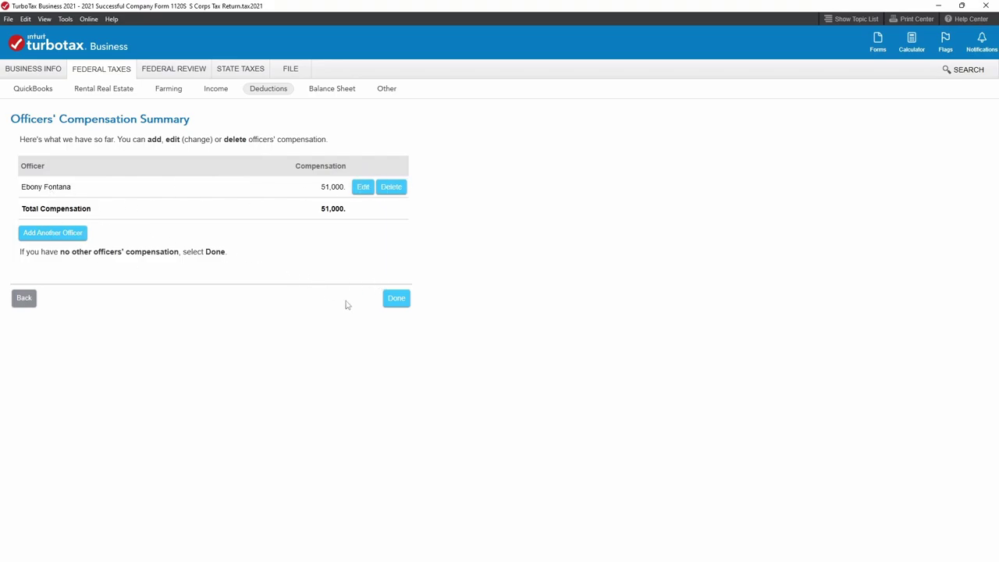
{"action": "left_click", "coordinate": [396, 299]}
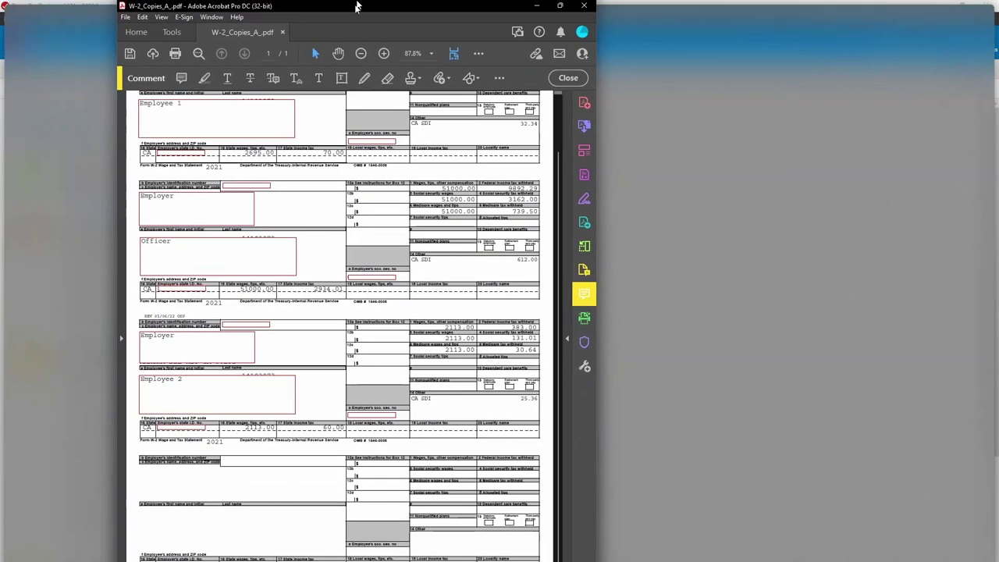
Scroll the W-3 to Box 1 and highlight its total wages of 55808.00.
{"action": "scroll", "coordinate": [277, 201], "scroll_direction": "up", "scroll_amount": 3}
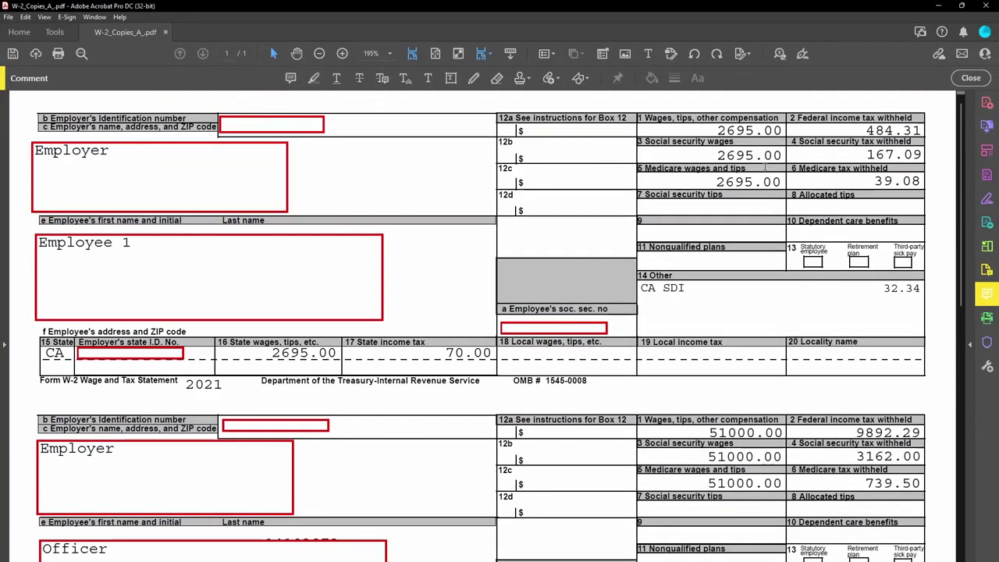
{"action": "scroll", "coordinate": [716, 472], "scroll_direction": "down", "scroll_amount": 4}
{"action": "scroll", "coordinate": [718, 465], "scroll_direction": "down", "scroll_amount": 6}
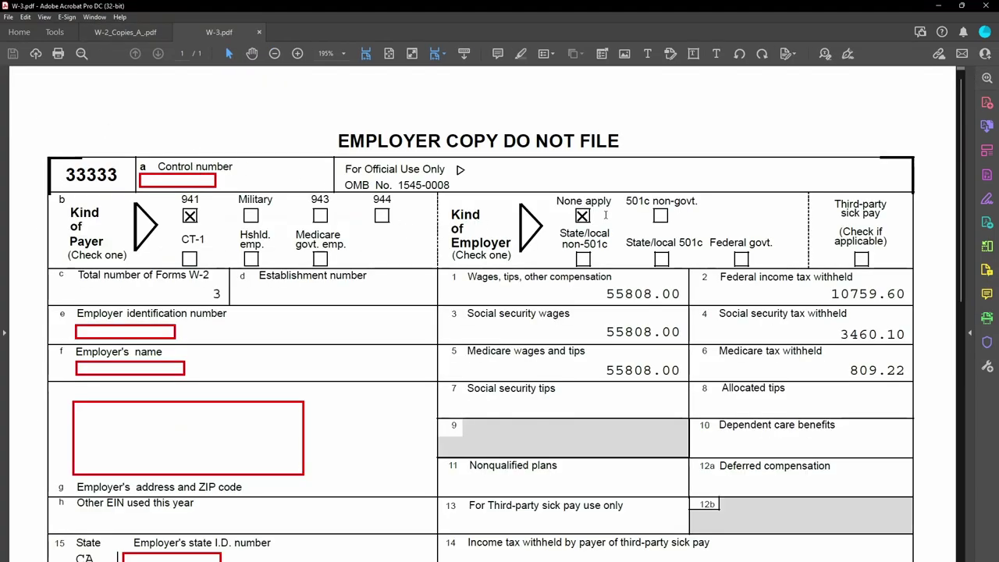
{"action": "scroll", "coordinate": [309, 288], "scroll_direction": "down", "scroll_amount": 2}
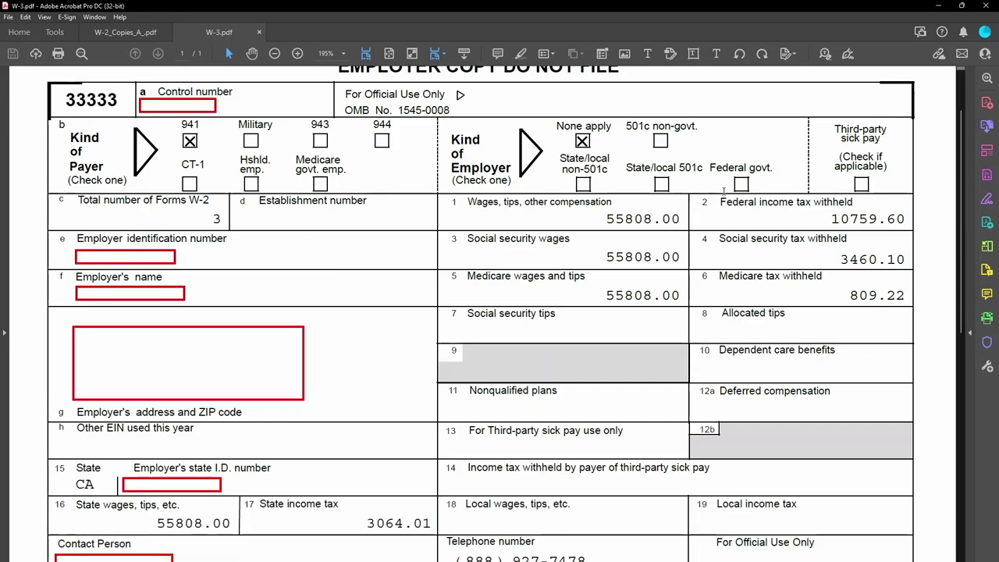
{"action": "left_click_drag", "start_coordinate": [603, 217], "coordinate": [683, 217]}
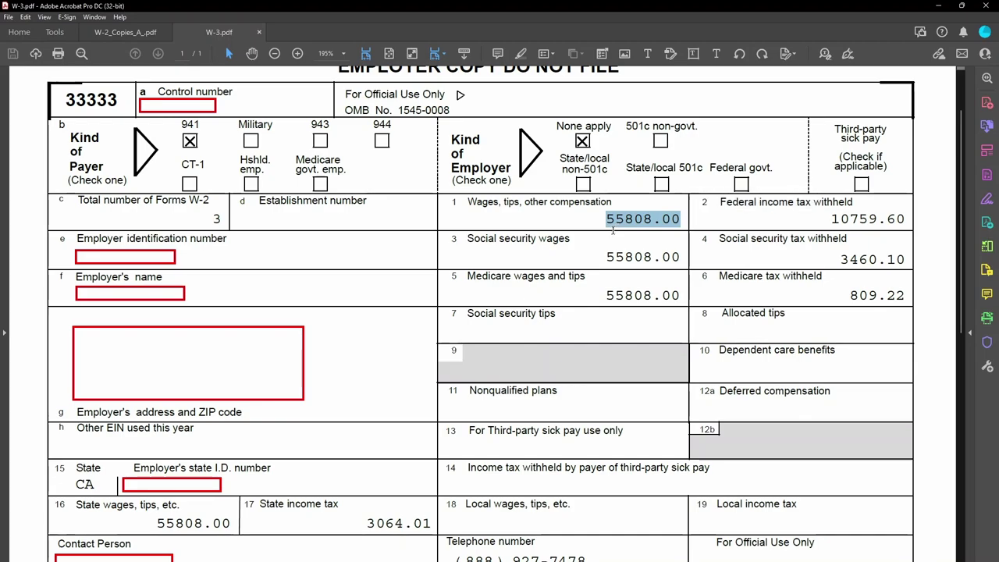
{"action": "scroll", "coordinate": [613, 230], "scroll_direction": "down", "scroll_amount": 1}
{"action": "scroll", "coordinate": [613, 230], "scroll_direction": "up", "scroll_amount": 1}
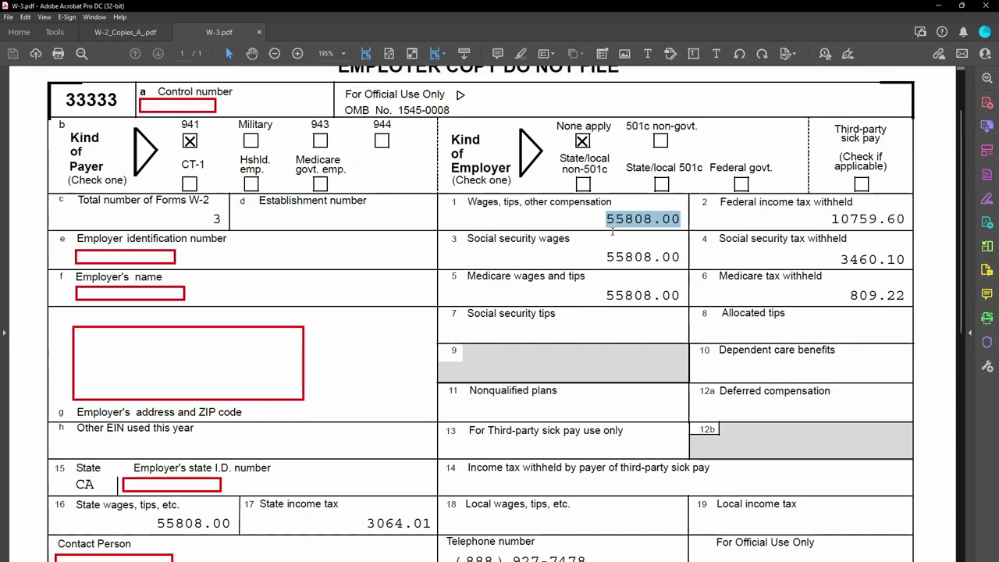
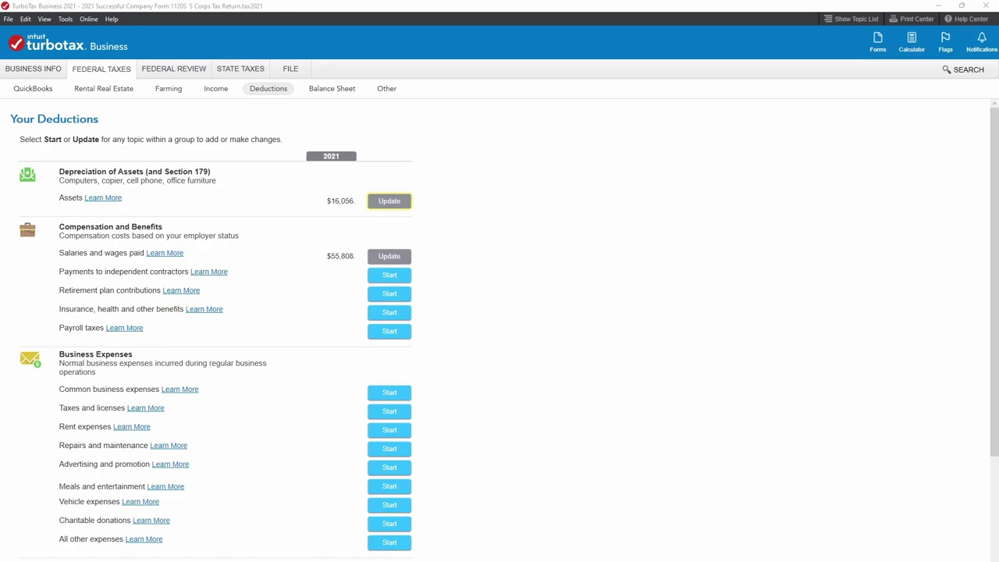
Place the 1096/1099 PDF beside the deductions page and review the 1099-NEC pages through Form 1096's 2362.00 total.
{"action": "left_click_drag", "start_coordinate": [858, 0], "coordinate": [740, 68]}
{"action": "scroll", "coordinate": [747, 286], "scroll_direction": "up", "scroll_amount": 10}
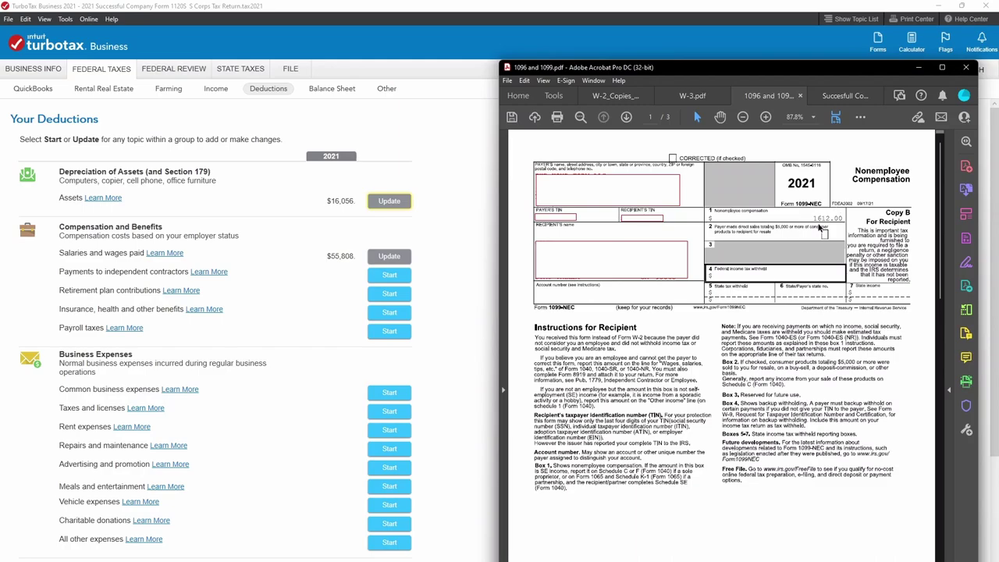
{"action": "scroll", "coordinate": [819, 257], "scroll_direction": "down", "scroll_amount": 4}
{"action": "scroll", "coordinate": [816, 283], "scroll_direction": "down", "scroll_amount": 10}
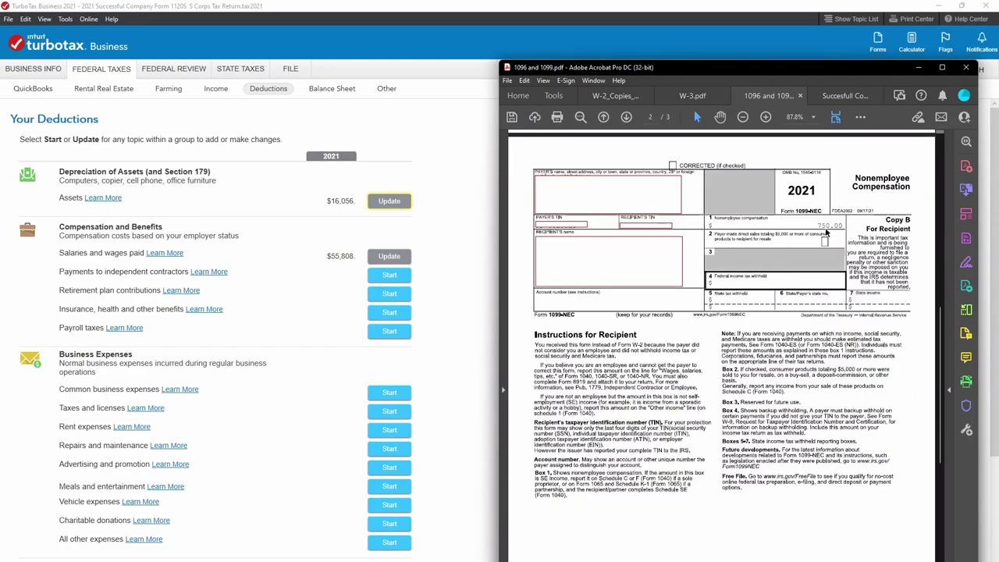
{"action": "scroll", "coordinate": [820, 234], "scroll_direction": "down", "scroll_amount": 15}
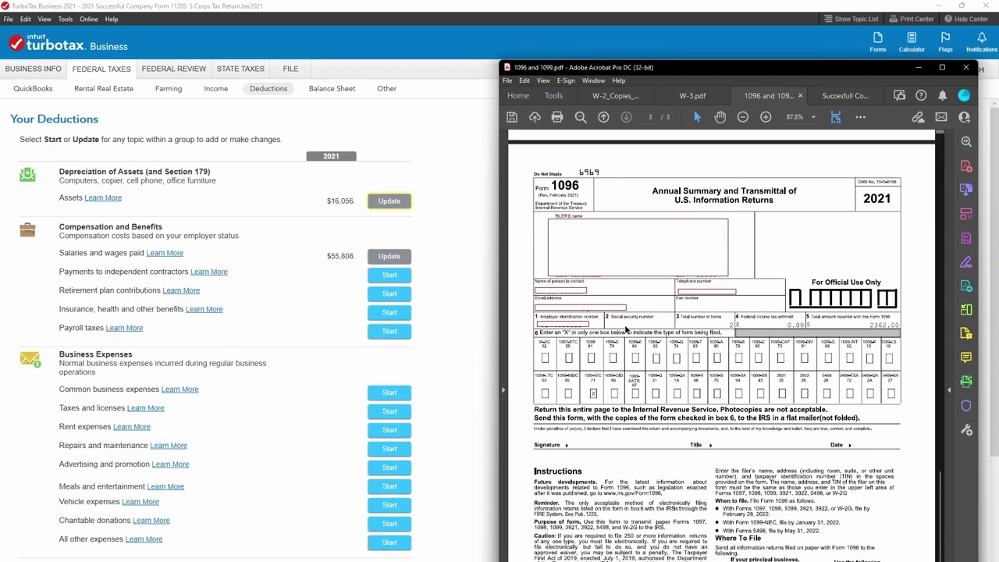
{"action": "scroll", "coordinate": [783, 459], "scroll_direction": "down", "scroll_amount": 1}
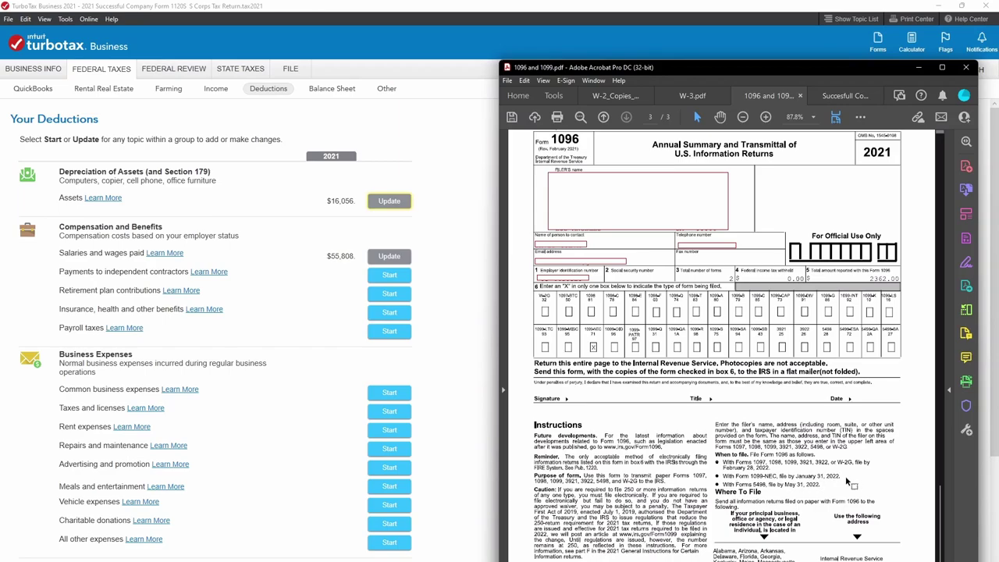
{"action": "scroll", "coordinate": [849, 482], "scroll_direction": "up", "scroll_amount": 3}
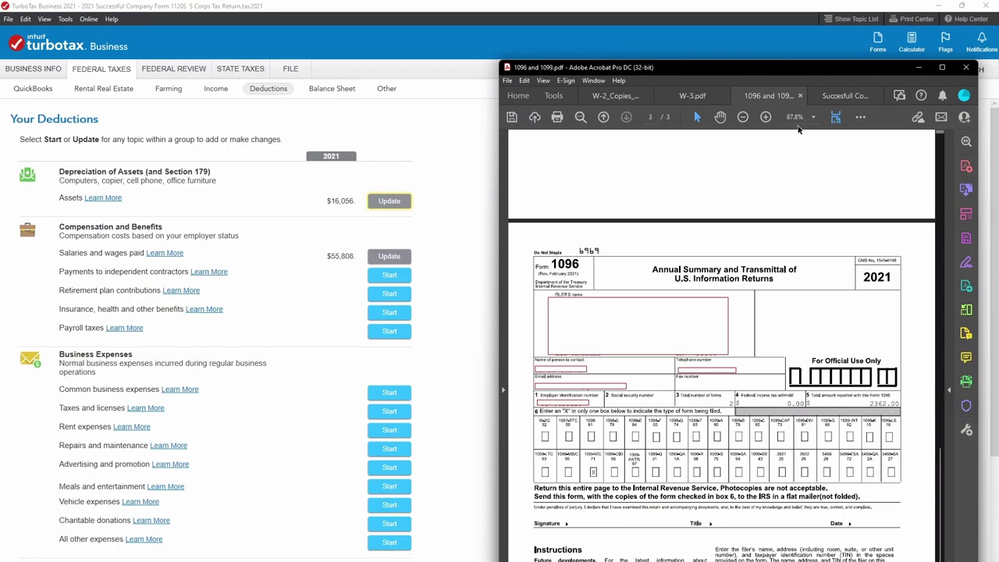
On the Successful Company P&L, highlight the Contractors expense of 3,516.50.
{"action": "left_click", "coordinate": [828, 96]}
{"action": "scroll", "coordinate": [718, 363], "scroll_direction": "down", "scroll_amount": 1}
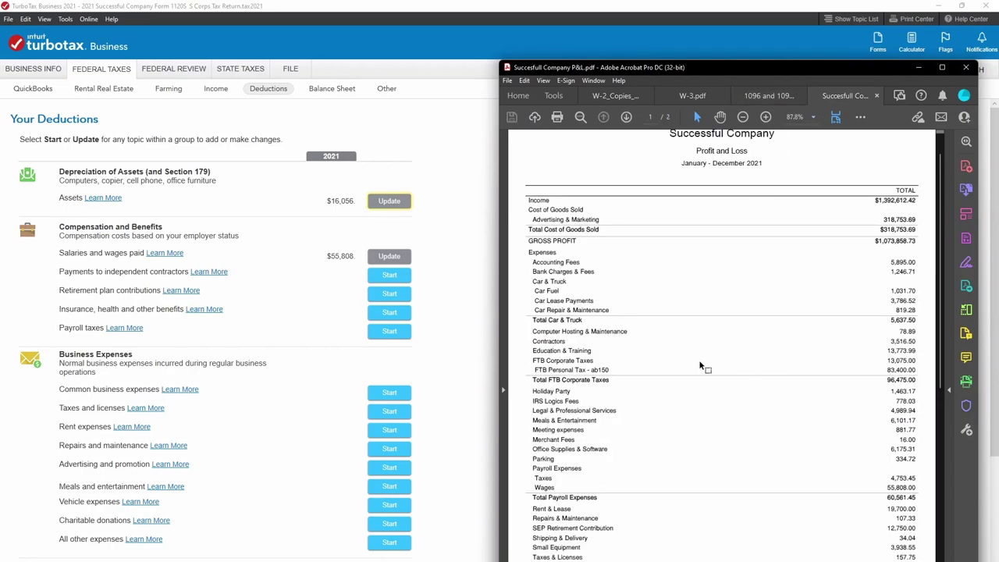
{"action": "scroll", "coordinate": [544, 321], "scroll_direction": "down", "scroll_amount": 1}
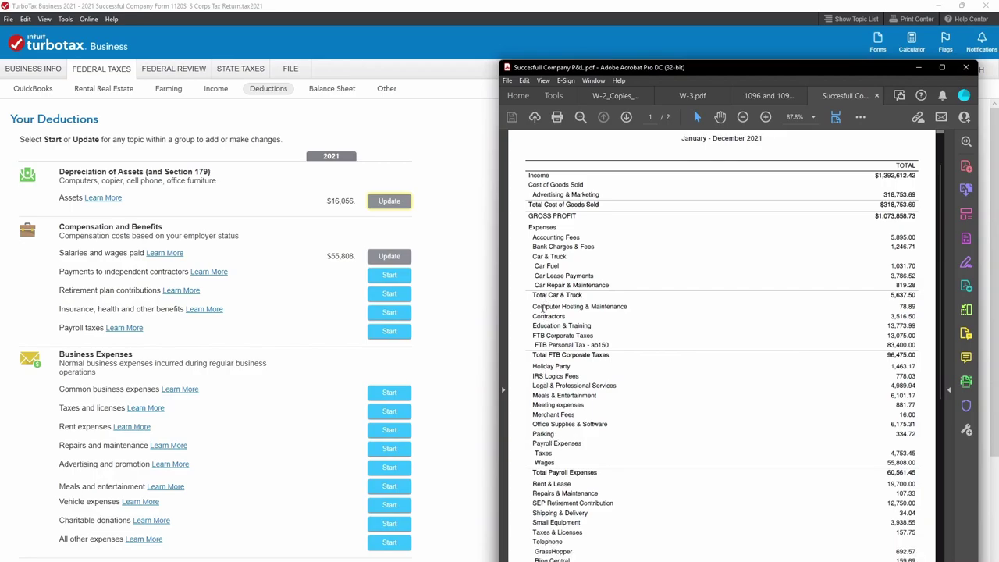
{"action": "left_click_drag", "start_coordinate": [532, 316], "coordinate": [921, 317]}
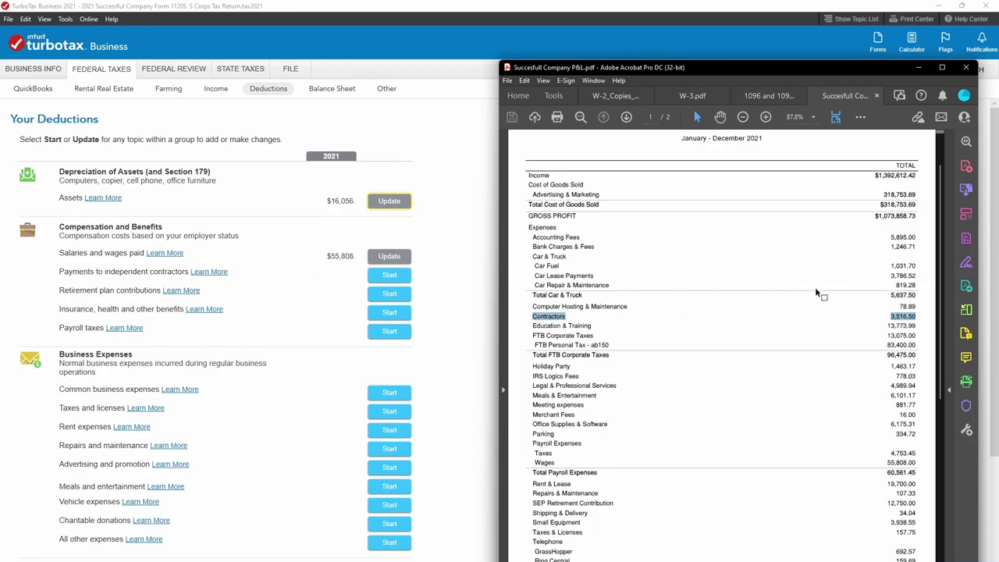
{"action": "mouse_move", "coordinate": [902, 319]}
{"action": "left_mouse_down"}
{"action": "mouse_move", "coordinate": [869, 320]}
{"action": "mouse_move", "coordinate": [897, 319]}
{"action": "left_mouse_up"}
{"action": "left_click_drag", "start_coordinate": [897, 320], "coordinate": [890, 321]}
Enter 3,516.50 as 2021 payments to independent contractors and return to the deductions summary.
{"action": "left_click", "coordinate": [918, 67]}
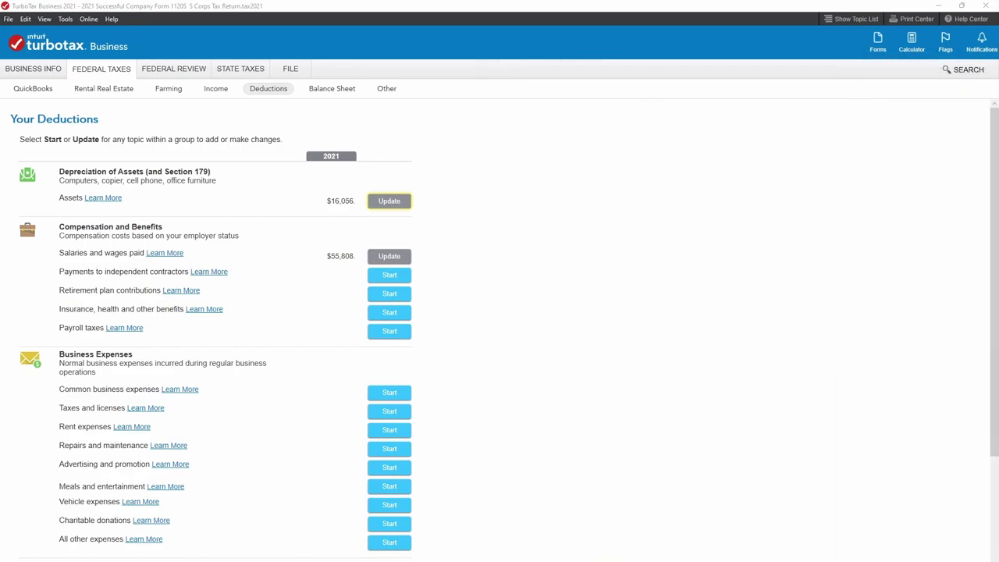
{"action": "left_click", "coordinate": [389, 275]}
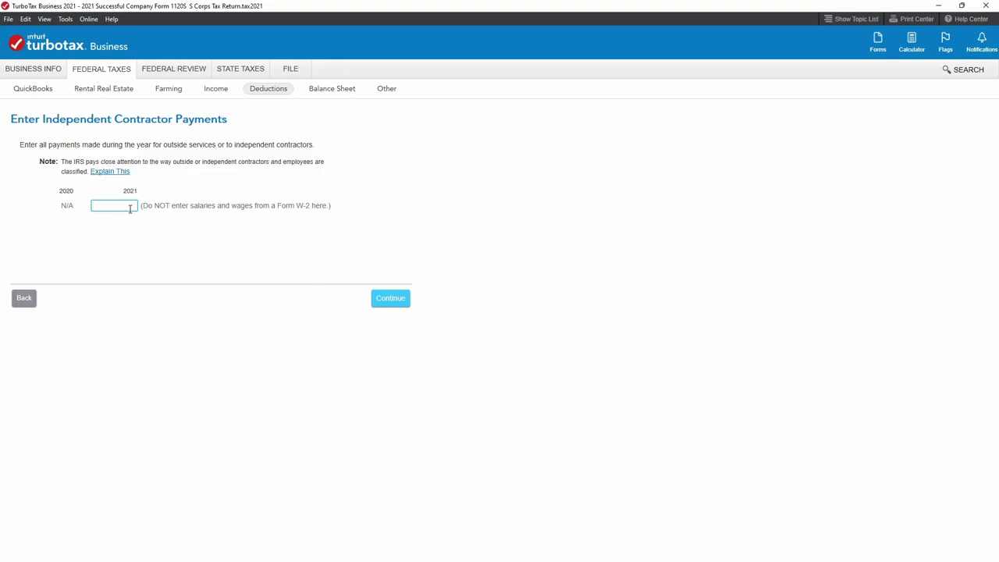
{"action": "type", "text": "16.50"}
{"action": "left_click", "coordinate": [382, 299]}
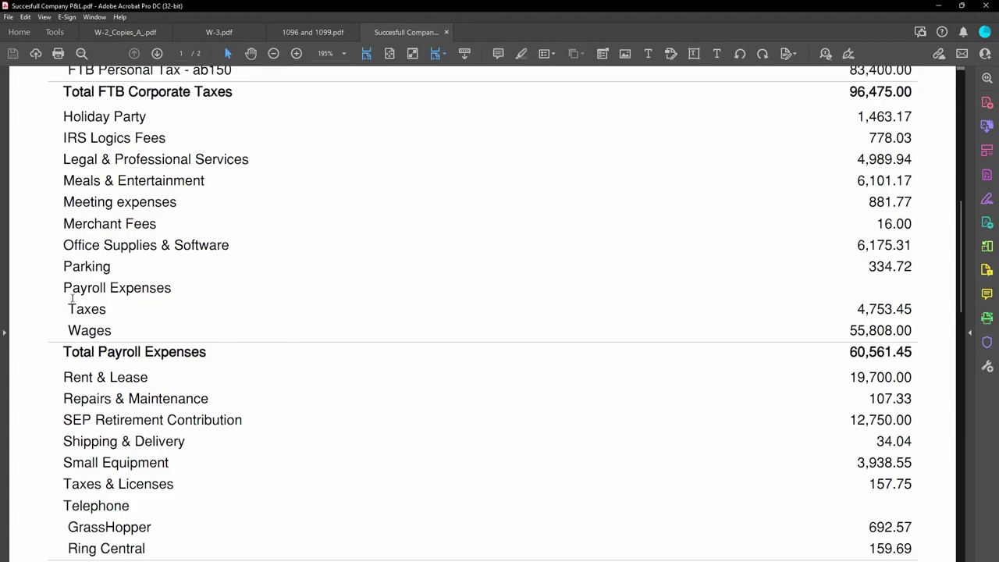
Highlight the P&L's SEP Retirement Contribution of 12,750.00 and Wages of 55,808.00.
{"action": "left_click_drag", "start_coordinate": [64, 420], "coordinate": [913, 420]}
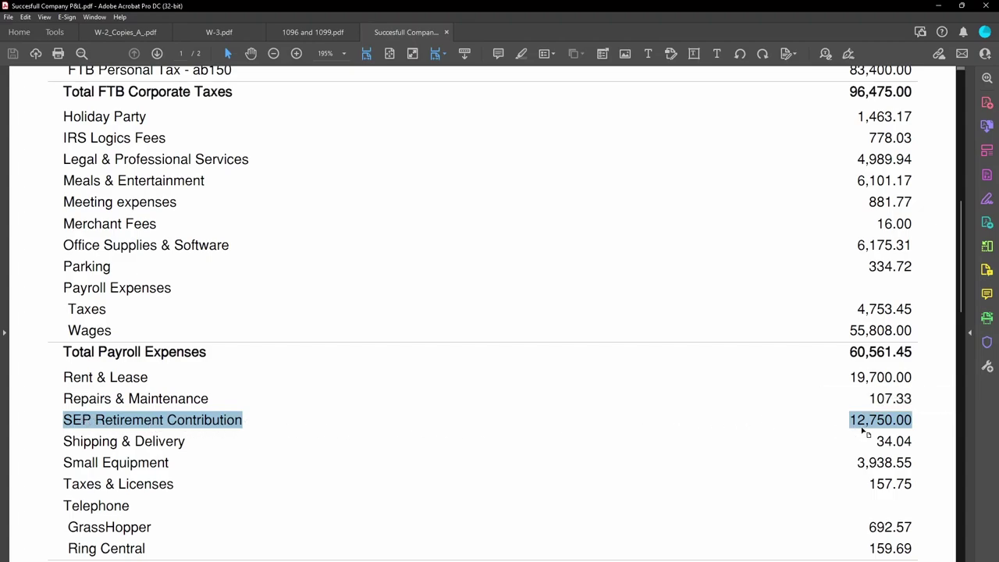
{"action": "left_click", "coordinate": [843, 438]}
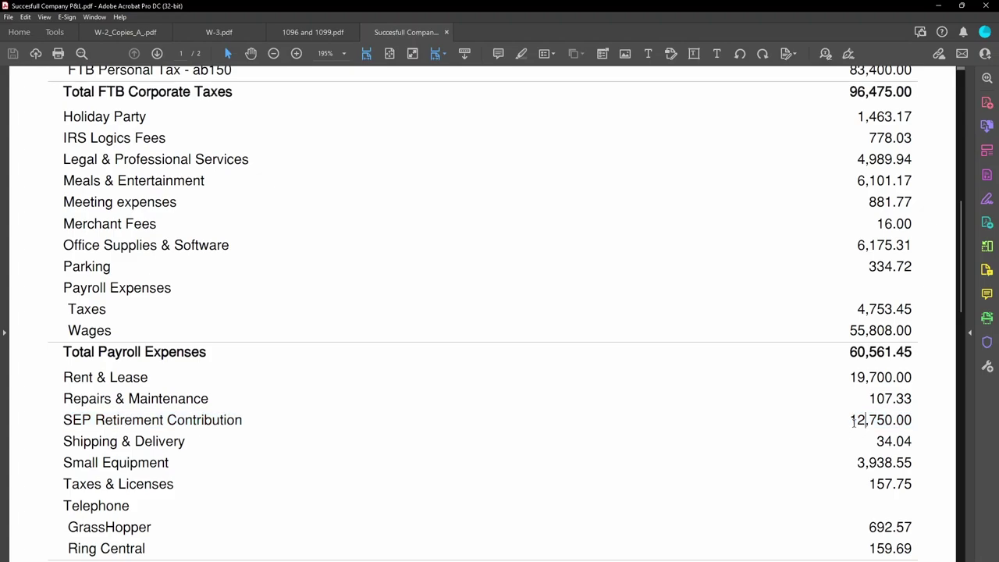
{"action": "left_click_drag", "start_coordinate": [852, 420], "coordinate": [914, 420]}
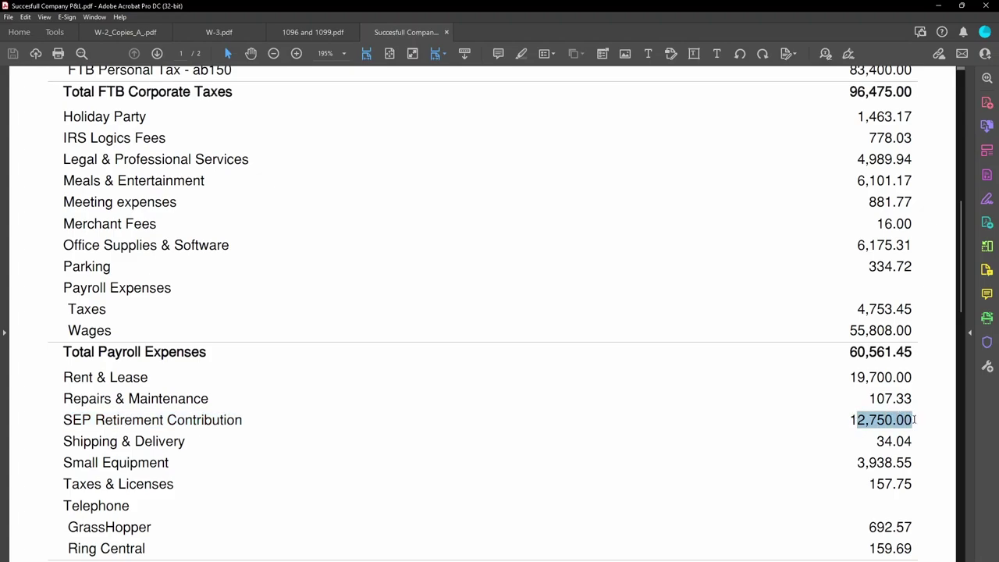
{"action": "left_click", "coordinate": [915, 421]}
{"action": "left_click_drag", "start_coordinate": [915, 420], "coordinate": [845, 419]}
{"action": "left_click", "coordinate": [854, 330]}
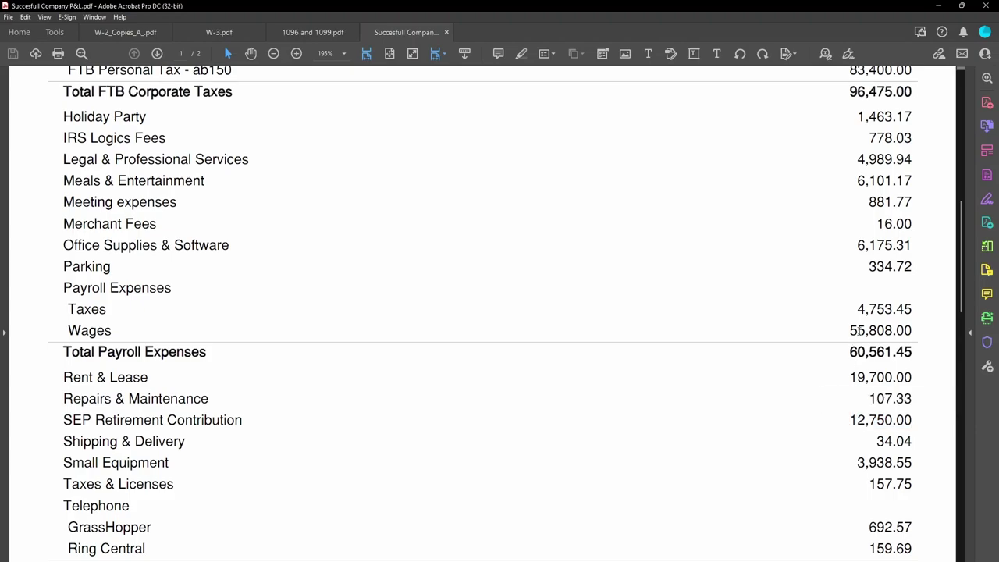
{"action": "left_click_drag", "start_coordinate": [850, 330], "coordinate": [913, 331]}
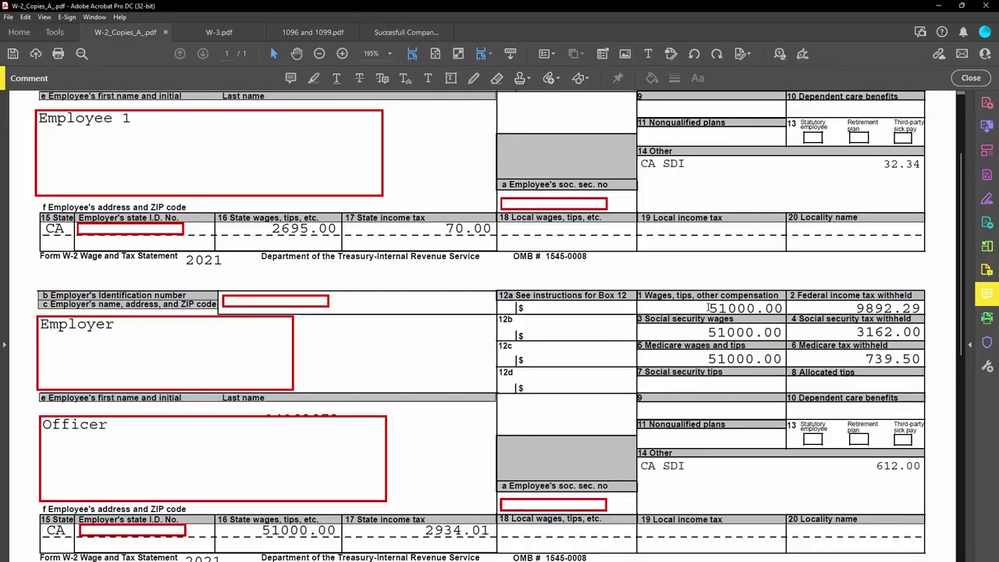
Compare the officer's 51000.00 W-2 wages with the P&L's SEP and Wages lines, then hide Acrobat.
{"action": "double_click", "coordinate": [785, 308]}
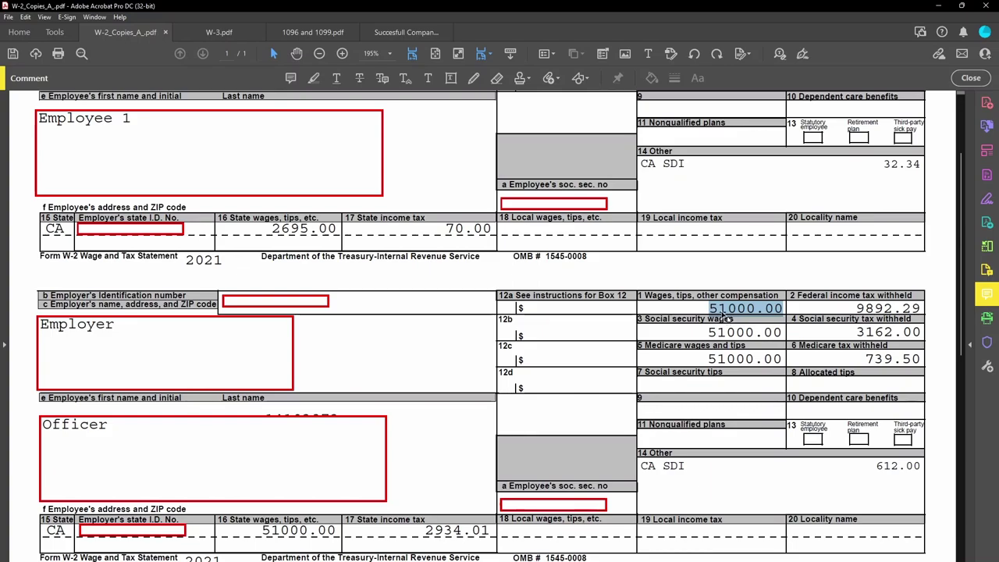
{"action": "left_click", "coordinate": [398, 33]}
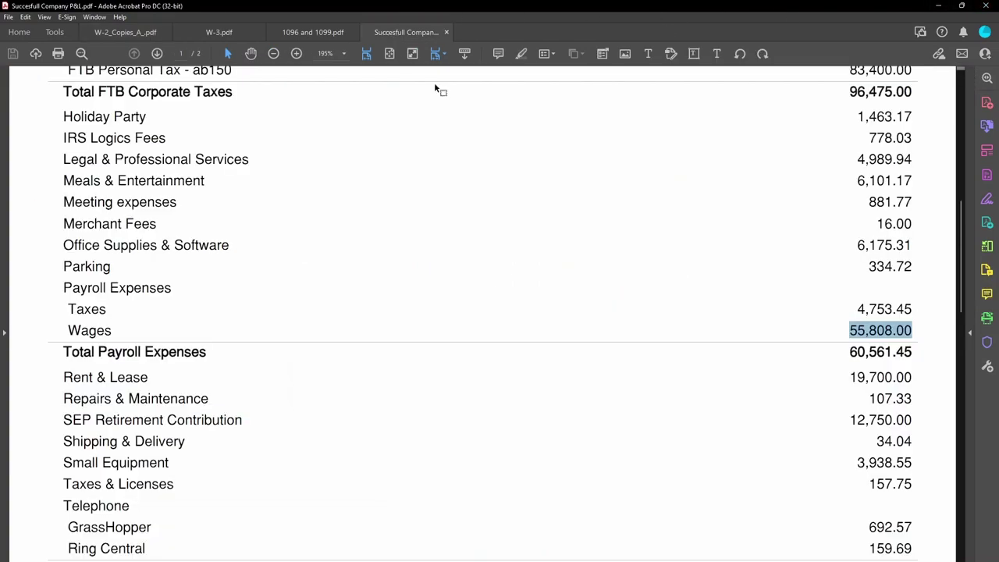
{"action": "left_click_drag", "start_coordinate": [850, 420], "coordinate": [921, 413]}
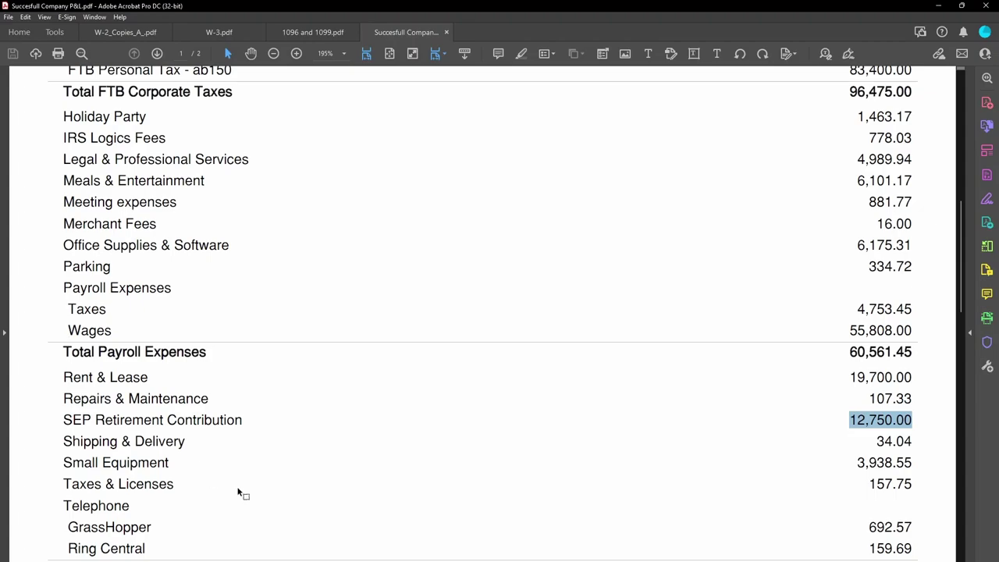
{"action": "left_click_drag", "start_coordinate": [911, 330], "coordinate": [95, 332]}
{"action": "left_click", "coordinate": [161, 343]}
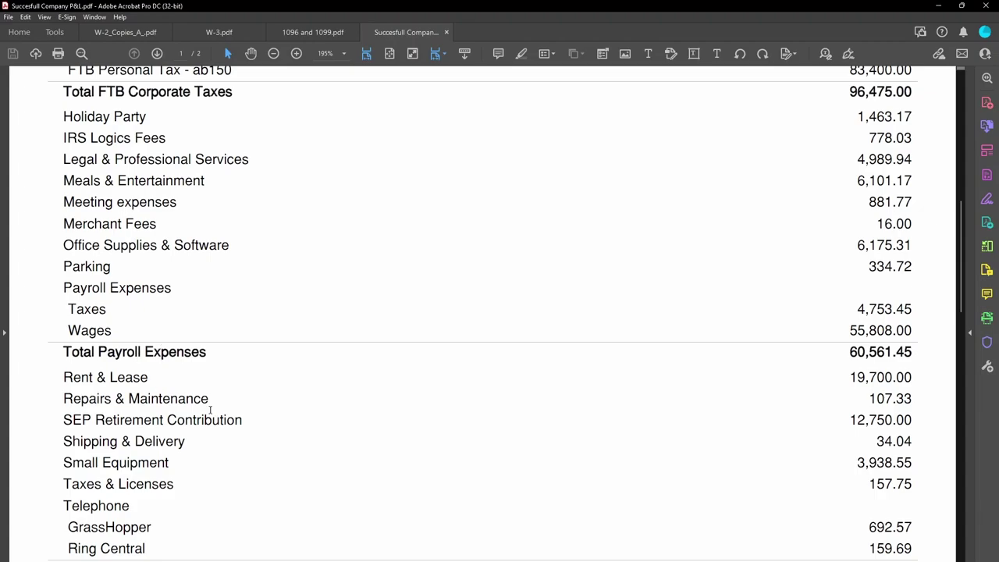
{"action": "left_click", "coordinate": [938, 5]}
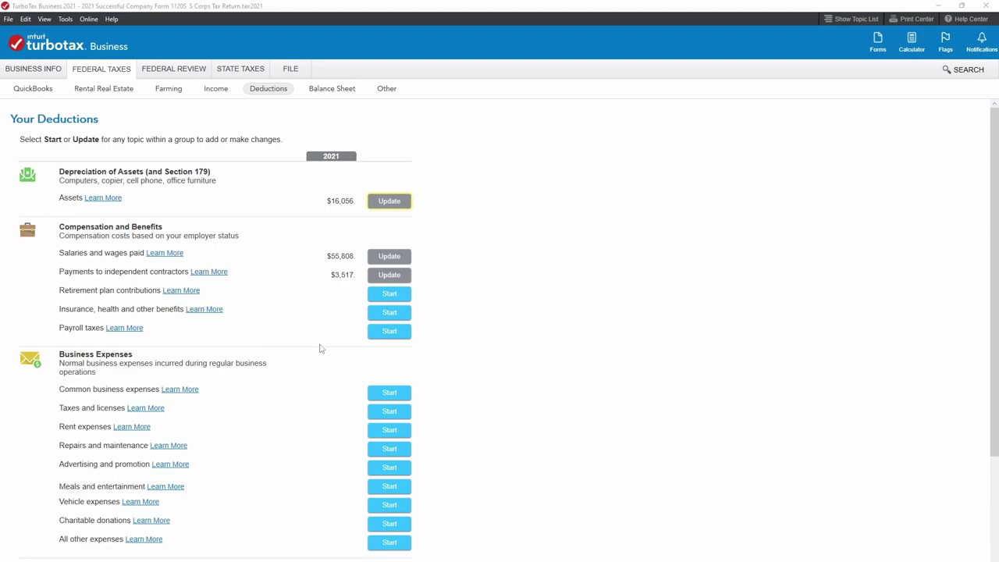
Record 12,750 already contributed to the company retirement plan for 2021.
{"action": "left_click", "coordinate": [382, 295]}
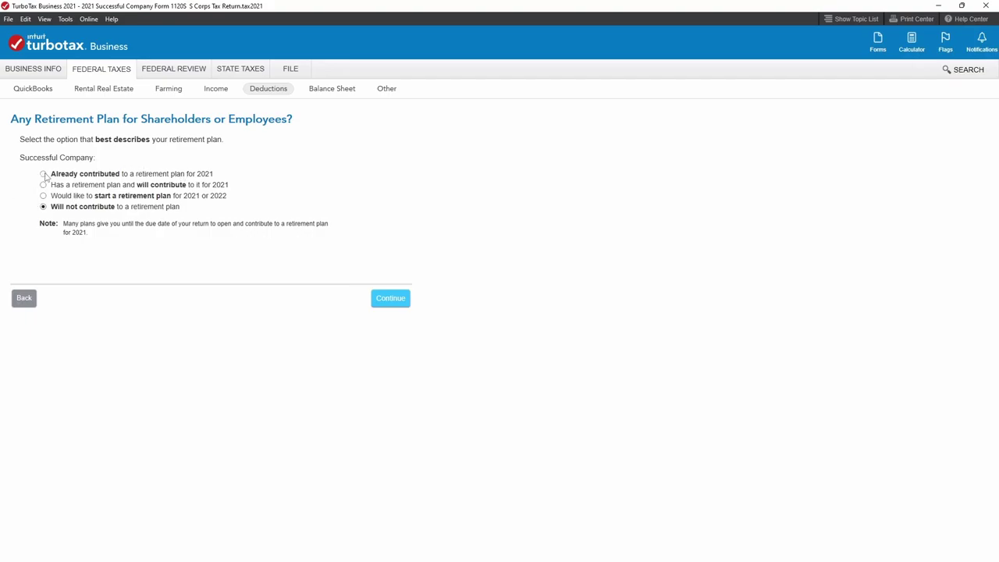
{"action": "left_click", "coordinate": [43, 174]}
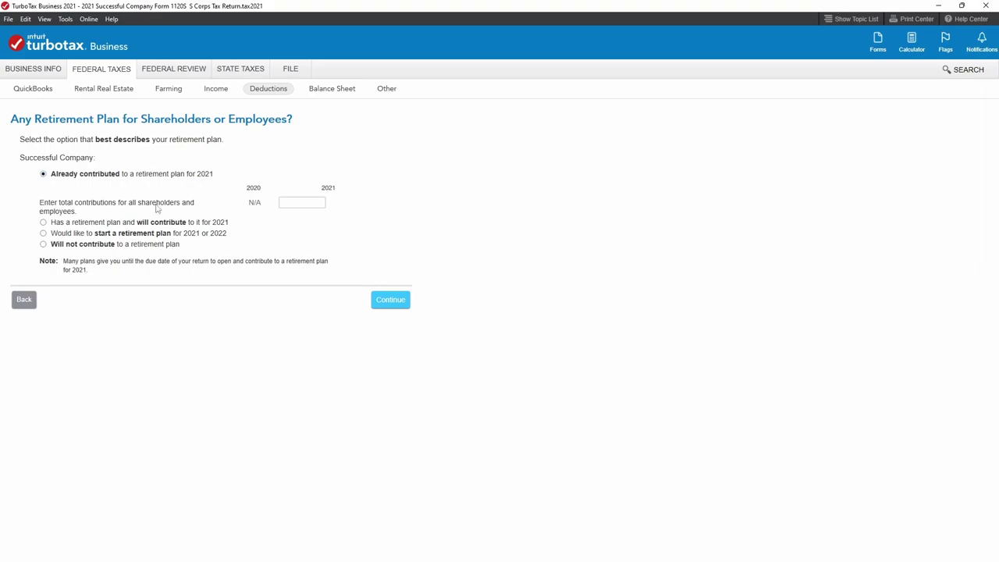
{"action": "left_click", "coordinate": [311, 204]}
{"action": "type", "text": "12750"}
{"action": "left_click", "coordinate": [397, 311]}
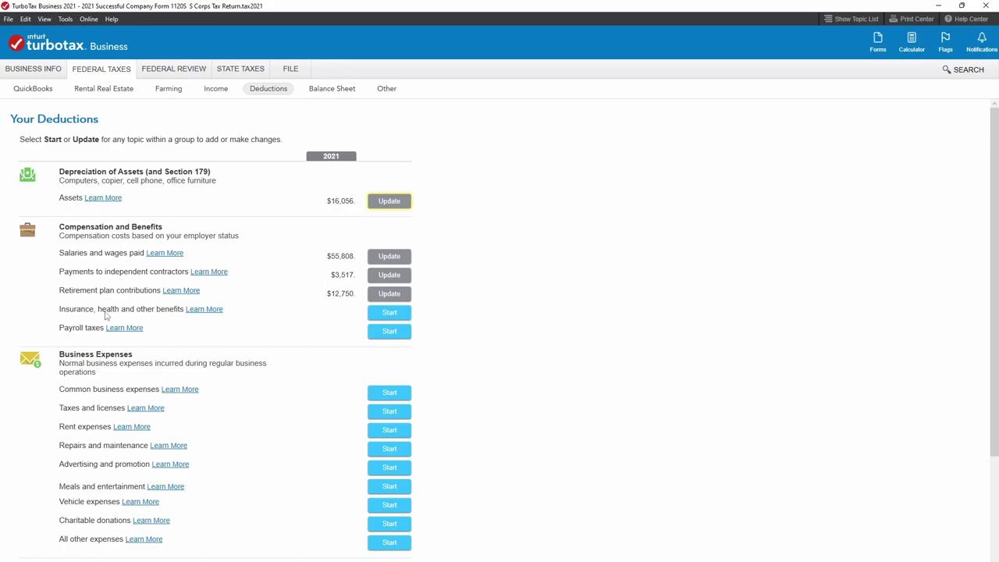
Begin the Insurance, health and other benefits entry on the Deductions page.
{"action": "left_click", "coordinate": [389, 312]}
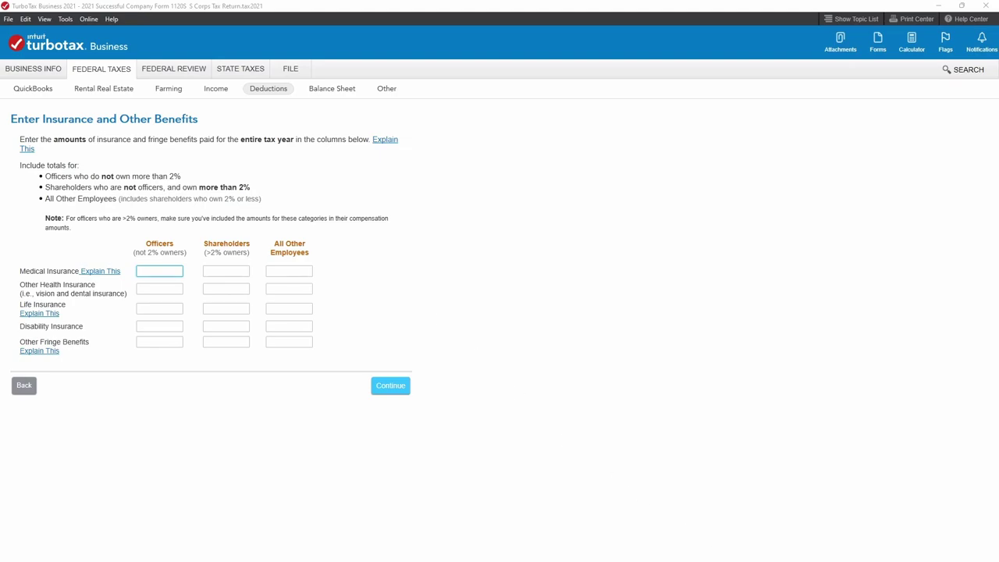
Maximize the W-2s PDF and review Box 1 wages of 82390.45 and social security wages of 75599.50.
{"action": "mouse_move", "coordinate": [704, 560]}
{"action": "left_click", "coordinate": [704, 560]}
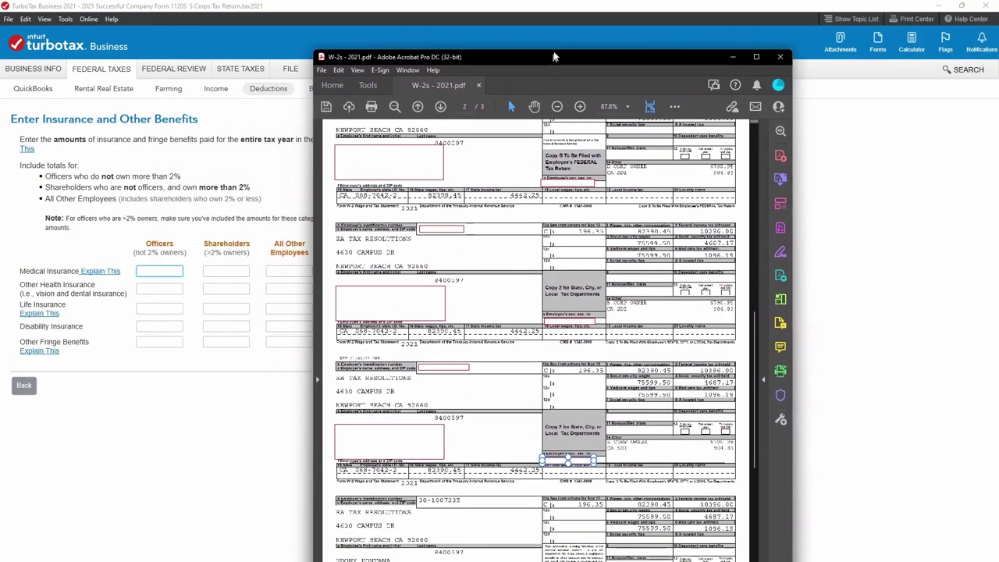
{"action": "left_click", "coordinate": [764, 34]}
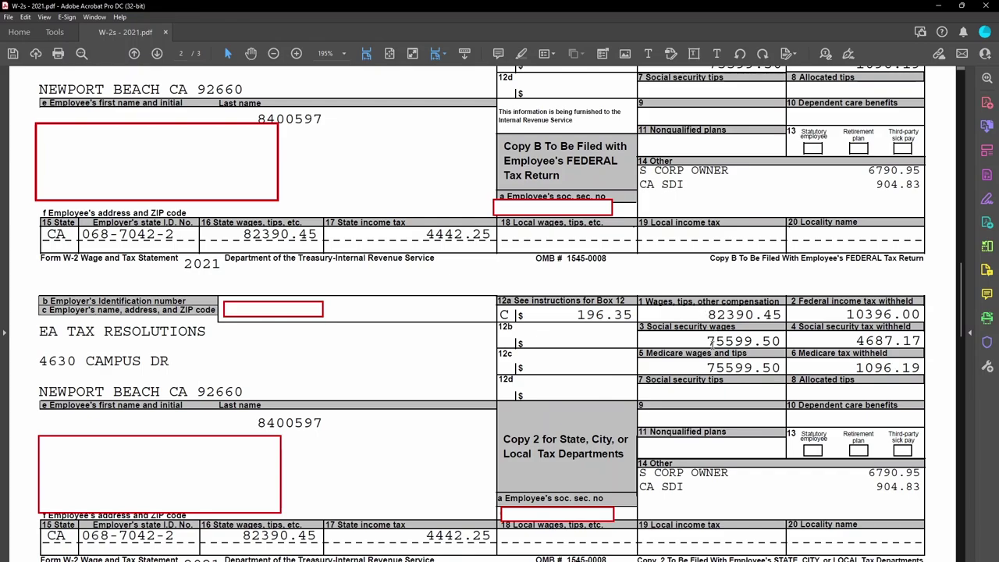
{"action": "left_click_drag", "start_coordinate": [708, 341], "coordinate": [779, 341]}
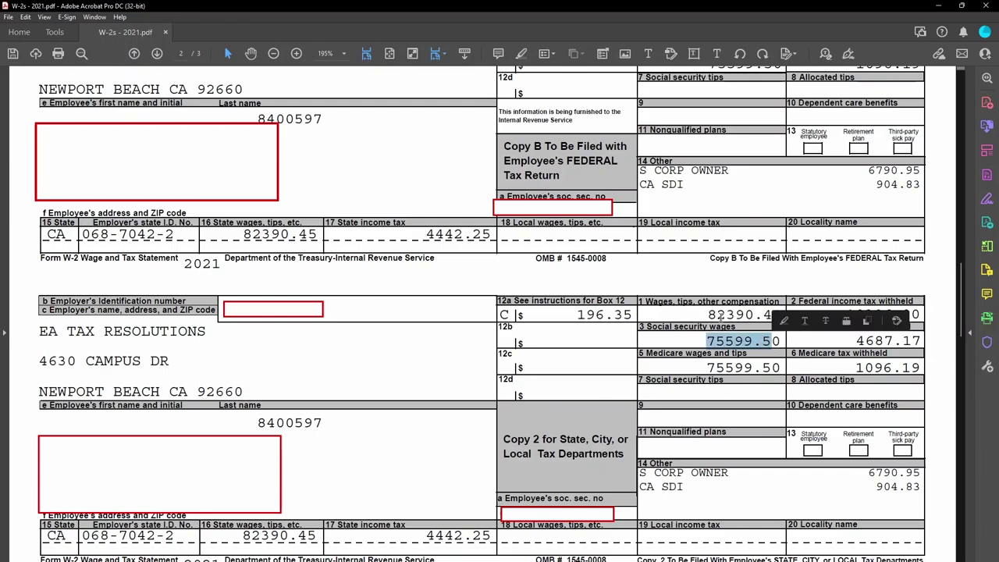
{"action": "key", "text": "ctrl+a"}
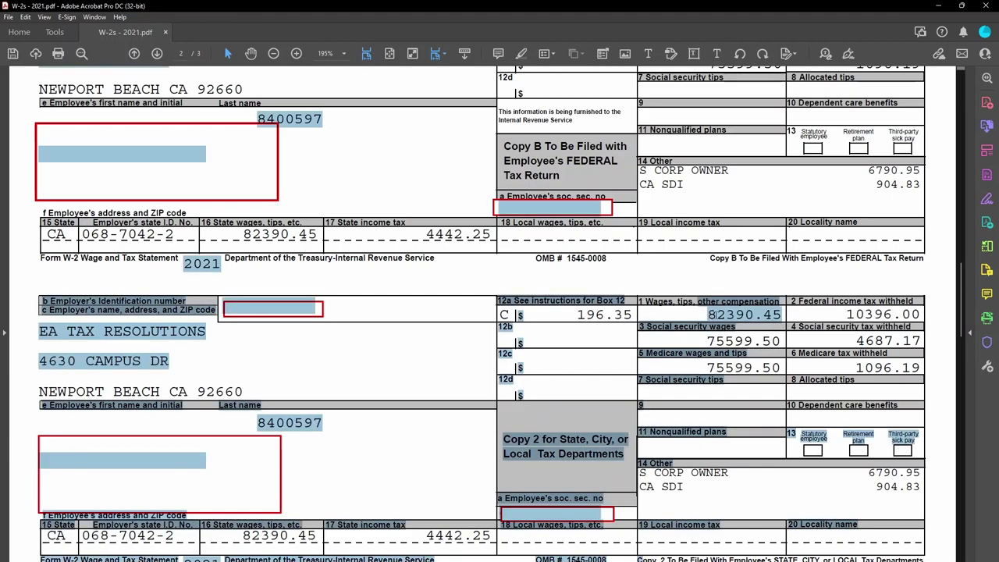
{"action": "left_click", "coordinate": [741, 316]}
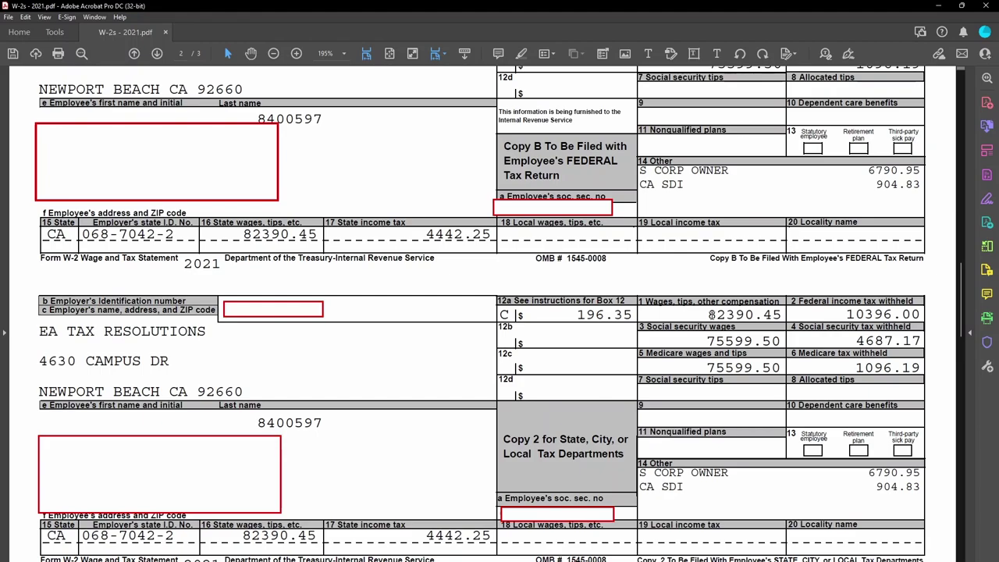
{"action": "left_click_drag", "start_coordinate": [714, 315], "coordinate": [777, 315]}
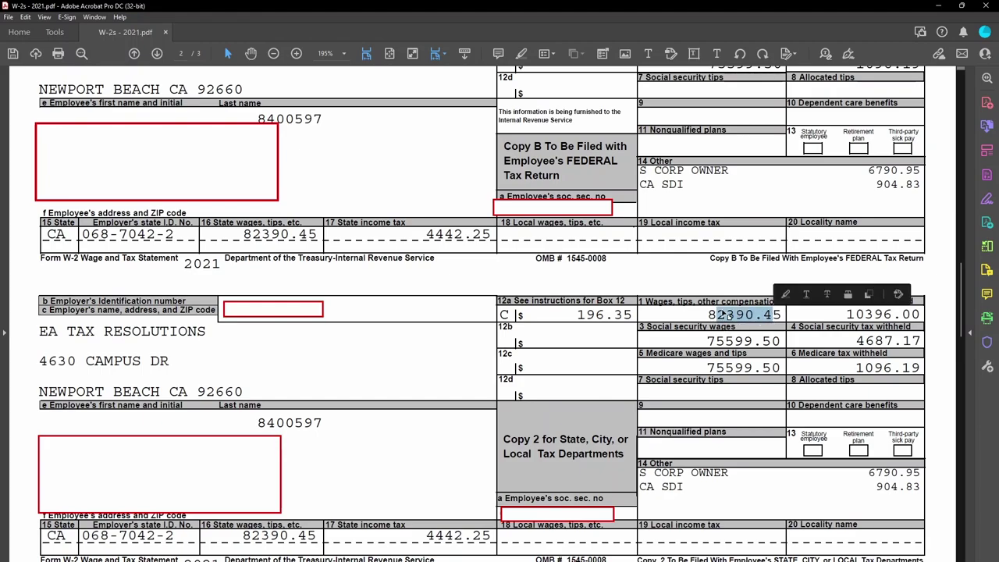
{"action": "left_click", "coordinate": [710, 315]}
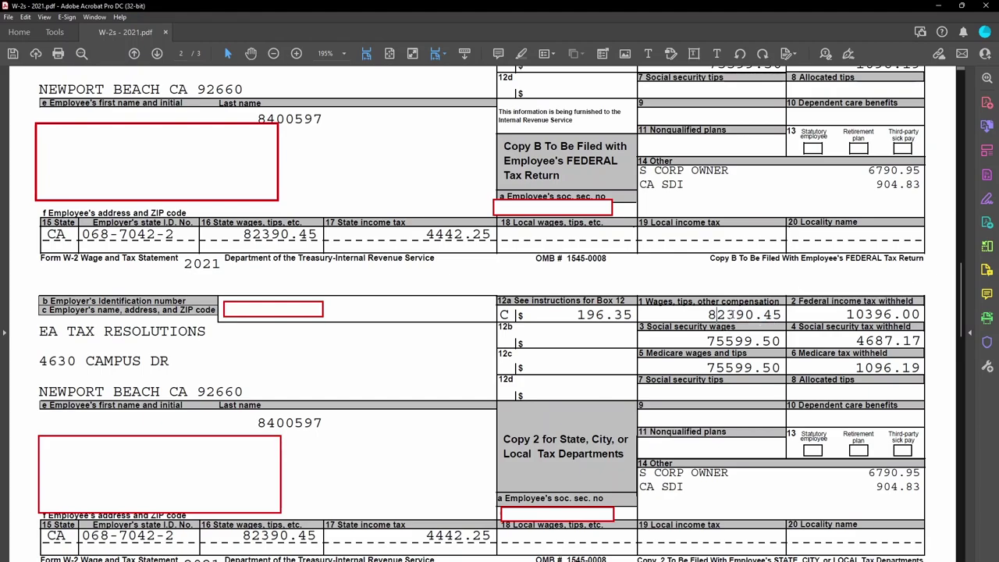
{"action": "left_click_drag", "start_coordinate": [708, 314], "coordinate": [780, 315]}
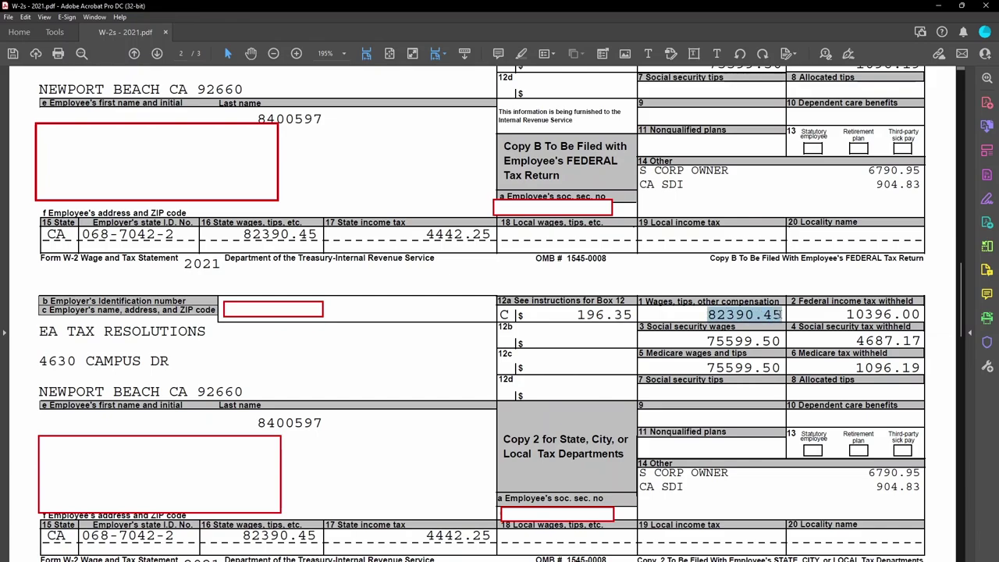
{"action": "left_click", "coordinate": [709, 341]}
{"action": "left_click_drag", "start_coordinate": [708, 341], "coordinate": [781, 341]}
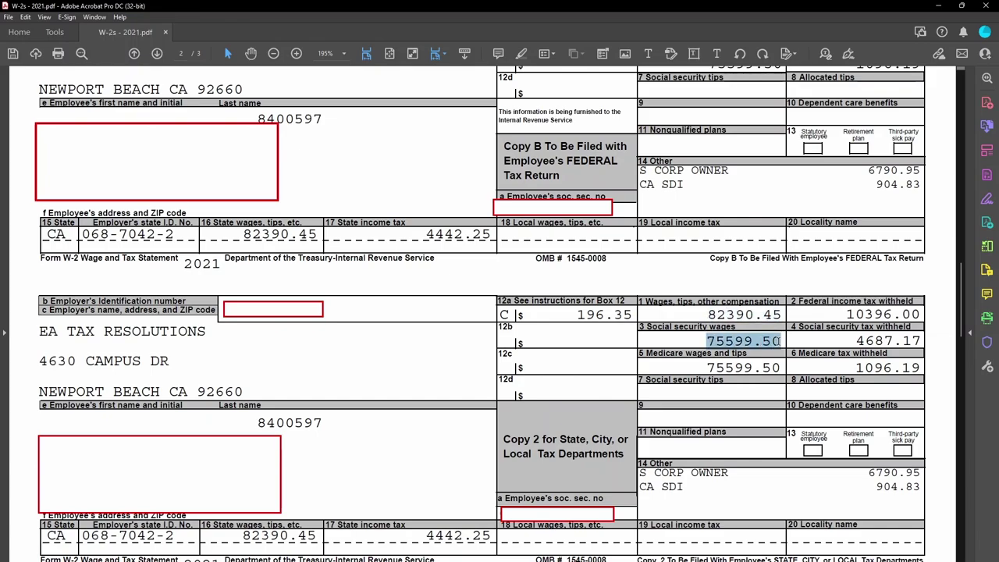
{"action": "left_click", "coordinate": [747, 315]}
{"action": "left_click", "coordinate": [715, 314]}
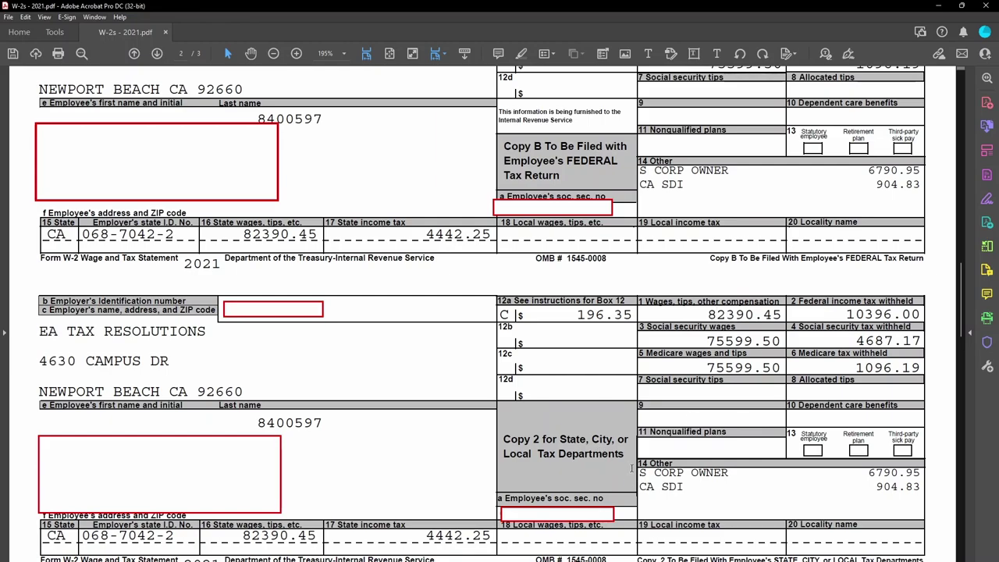
Check the Box 14 S CORP OWNER amount of 6790.95 against Box 1, then minimize Acrobat.
{"action": "left_click_drag", "start_coordinate": [639, 472], "coordinate": [758, 472]}
{"action": "left_click_drag", "start_coordinate": [920, 472], "coordinate": [866, 473]}
{"action": "left_click", "coordinate": [870, 474]}
{"action": "left_click_drag", "start_coordinate": [868, 473], "coordinate": [922, 473]}
{"action": "left_click", "coordinate": [719, 314]}
{"action": "left_click_drag", "start_coordinate": [707, 313], "coordinate": [782, 314]}
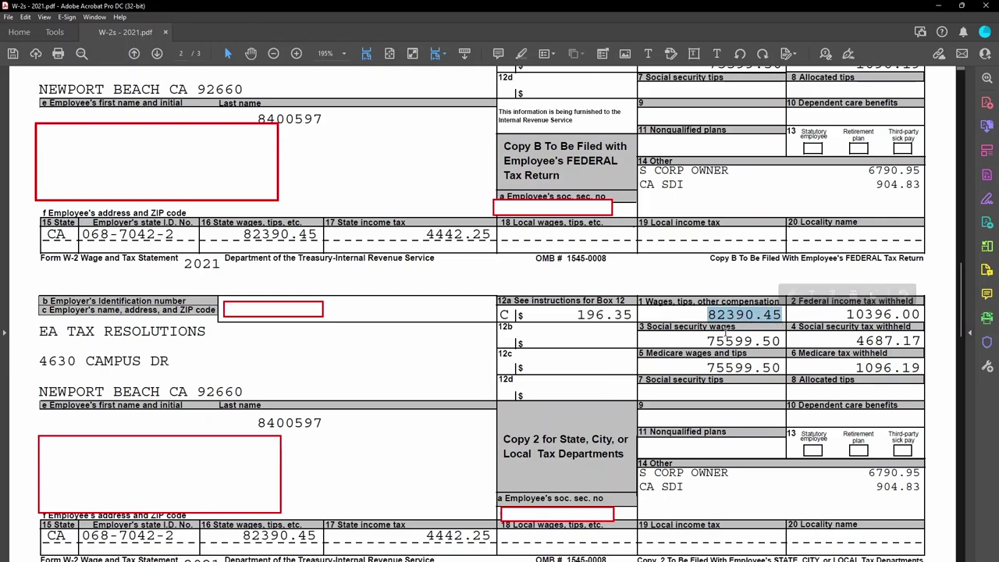
{"action": "left_click", "coordinate": [724, 327]}
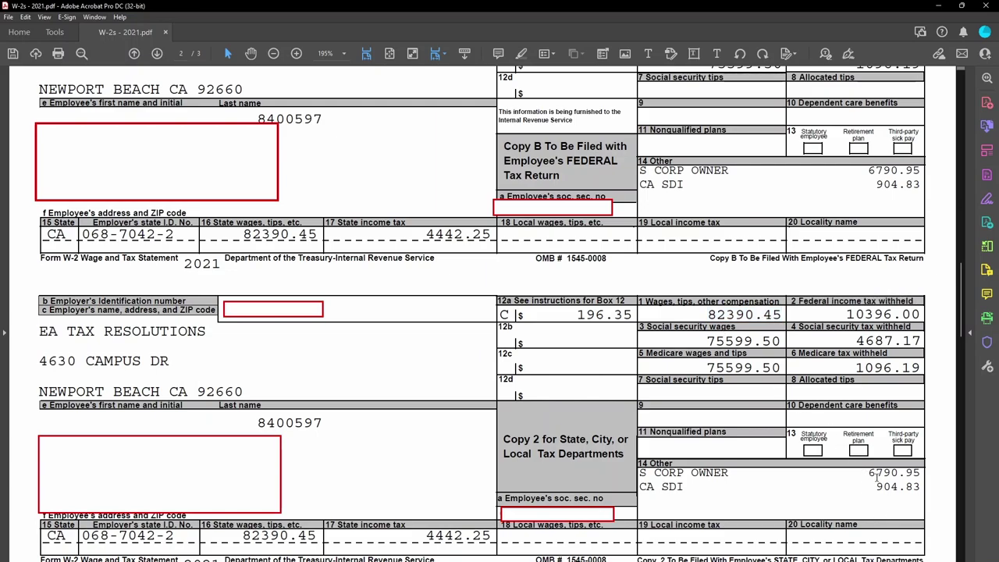
{"action": "left_click_drag", "start_coordinate": [866, 474], "coordinate": [924, 472]}
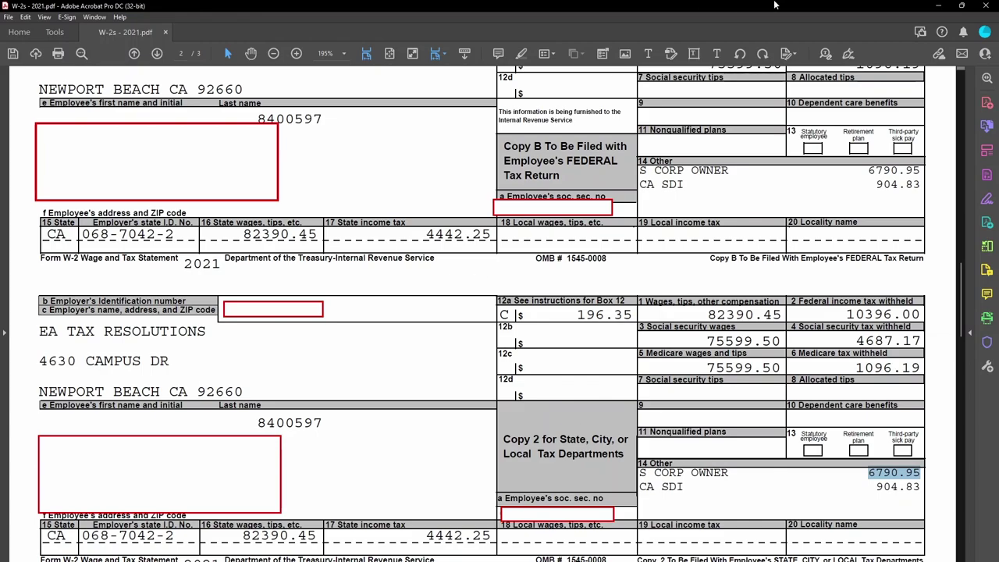
{"action": "left_click", "coordinate": [937, 5]}
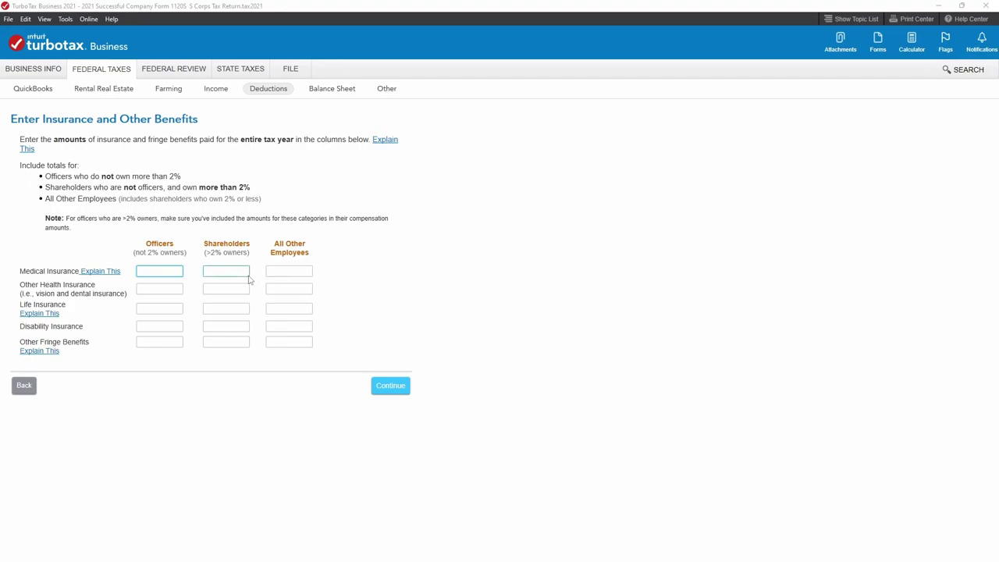
Leave insurance benefits at $0, start Payroll taxes, and place the P&L PDF beside it.
{"action": "left_click", "coordinate": [394, 393]}
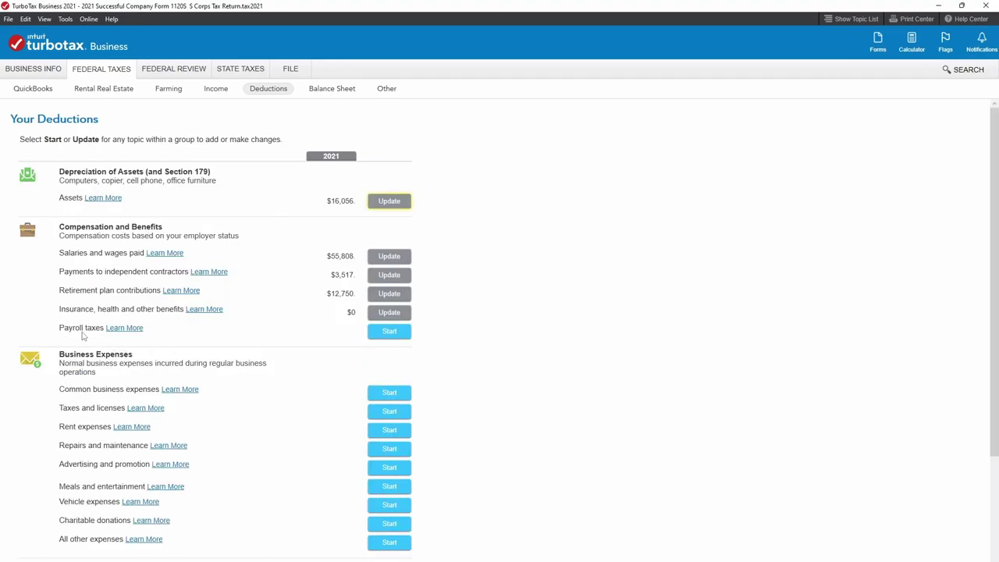
{"action": "left_click", "coordinate": [397, 332]}
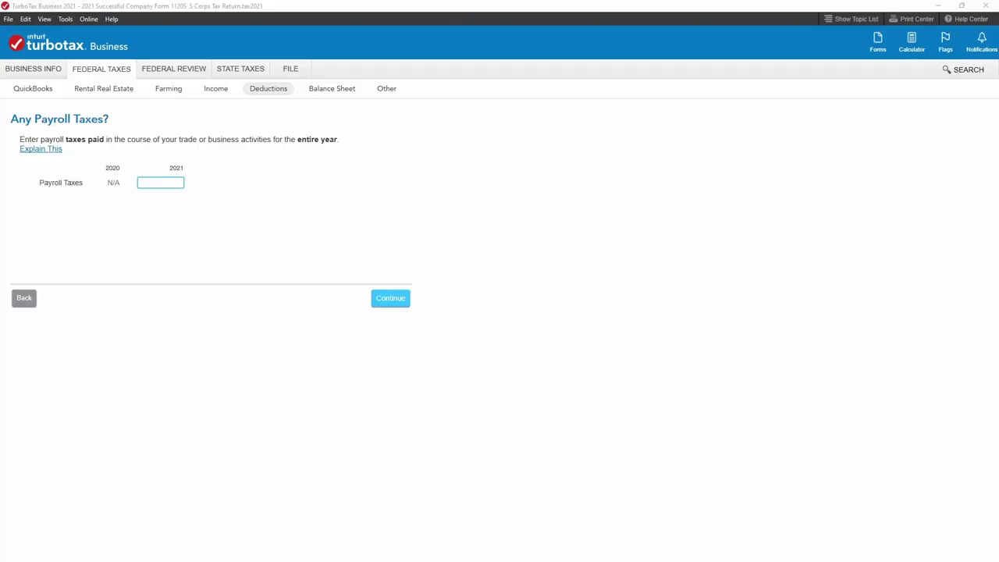
{"action": "key", "text": "alt+Tab"}
{"action": "left_click_drag", "start_coordinate": [352, 163], "coordinate": [632, 33]}
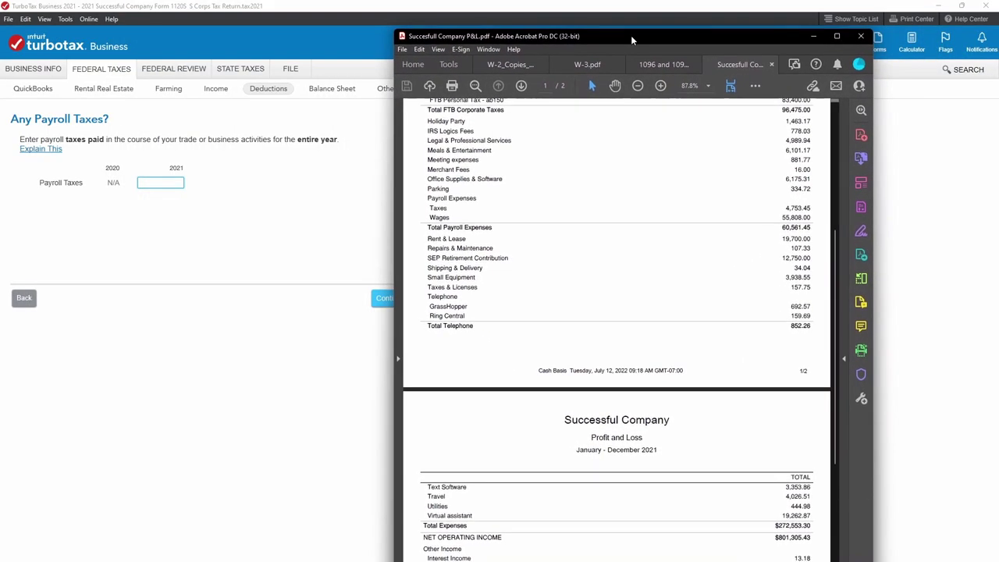
Compare the P&L's payroll Taxes of 4,753.45 with Wages of 55,808.00, then move the PDF aside.
{"action": "left_click_drag", "start_coordinate": [430, 208], "coordinate": [799, 207]}
{"action": "double_click", "coordinate": [797, 207]}
{"action": "left_click", "coordinate": [797, 219]}
{"action": "left_click_drag", "start_coordinate": [817, 216], "coordinate": [757, 203]}
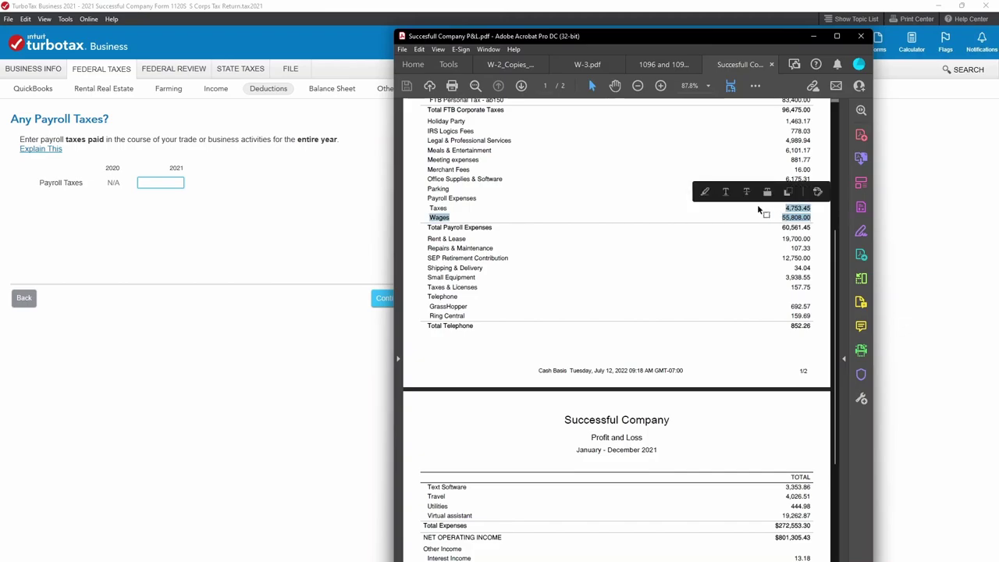
{"action": "left_click", "coordinate": [757, 204]}
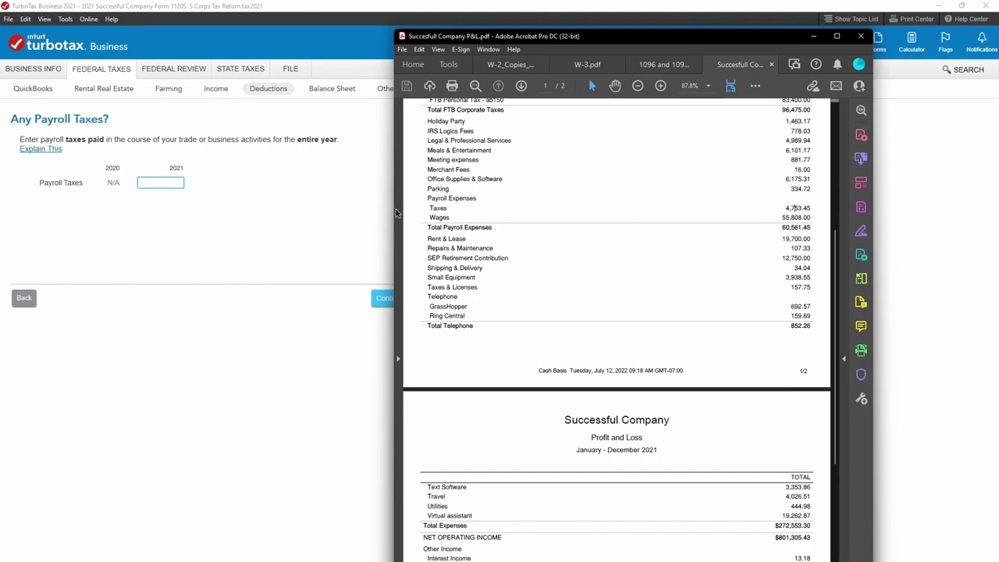
{"action": "mouse_move", "coordinate": [782, 217]}
{"action": "left_mouse_down"}
{"action": "mouse_move", "coordinate": [820, 216]}
{"action": "mouse_move", "coordinate": [784, 207]}
{"action": "left_mouse_up"}
{"action": "left_click", "coordinate": [786, 212]}
{"action": "mouse_move", "coordinate": [790, 207]}
{"action": "left_mouse_down"}
{"action": "mouse_move", "coordinate": [812, 208]}
{"action": "mouse_move", "coordinate": [803, 117]}
{"action": "mouse_move", "coordinate": [804, 212]}
{"action": "left_mouse_up"}
{"action": "left_click", "coordinate": [787, 210]}
{"action": "left_click", "coordinate": [812, 212]}
{"action": "left_click_drag", "start_coordinate": [814, 211], "coordinate": [786, 209]}
{"action": "left_click", "coordinate": [797, 221]}
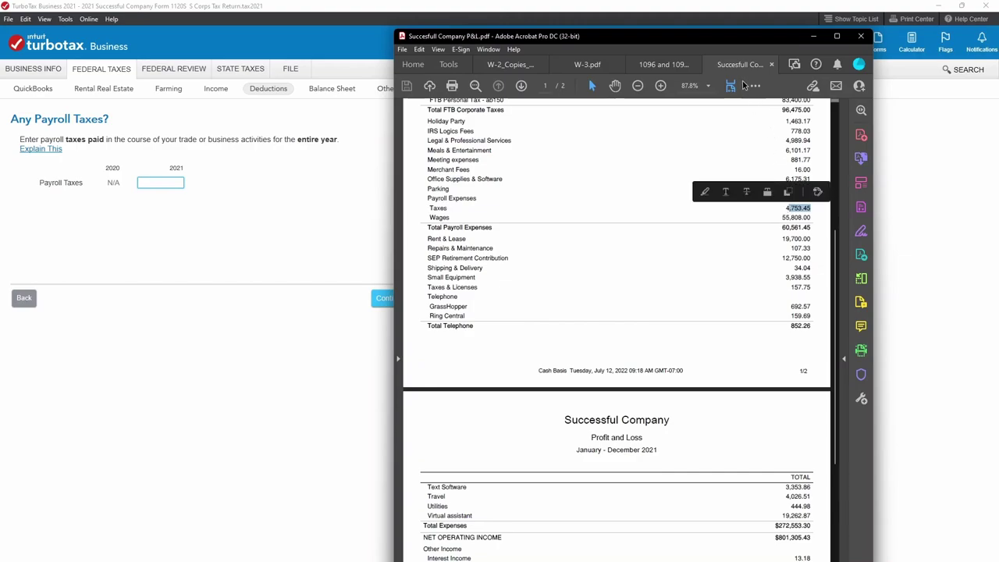
{"action": "left_click_drag", "start_coordinate": [747, 41], "coordinate": [998, 57]}
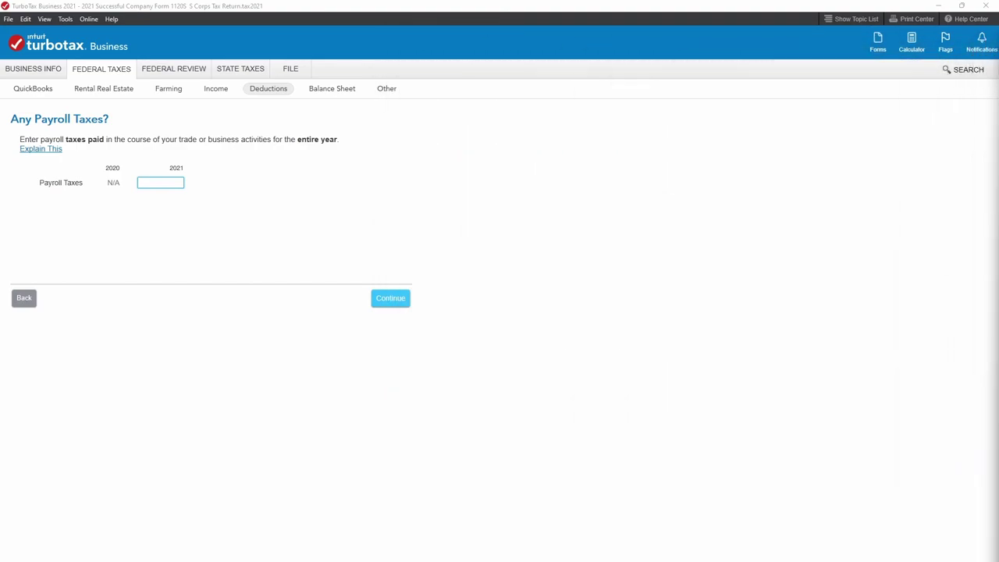
Enter 2021 payroll taxes of 4,753.45, then tile TurboTax and the P&L PDF side by side.
{"action": "left_click", "coordinate": [160, 185]}
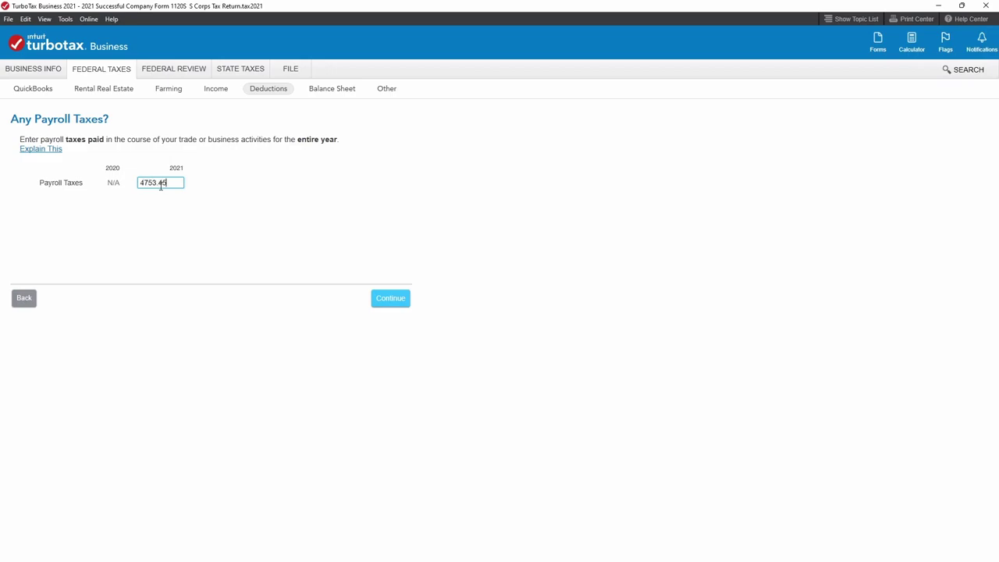
{"action": "left_click", "coordinate": [397, 300]}
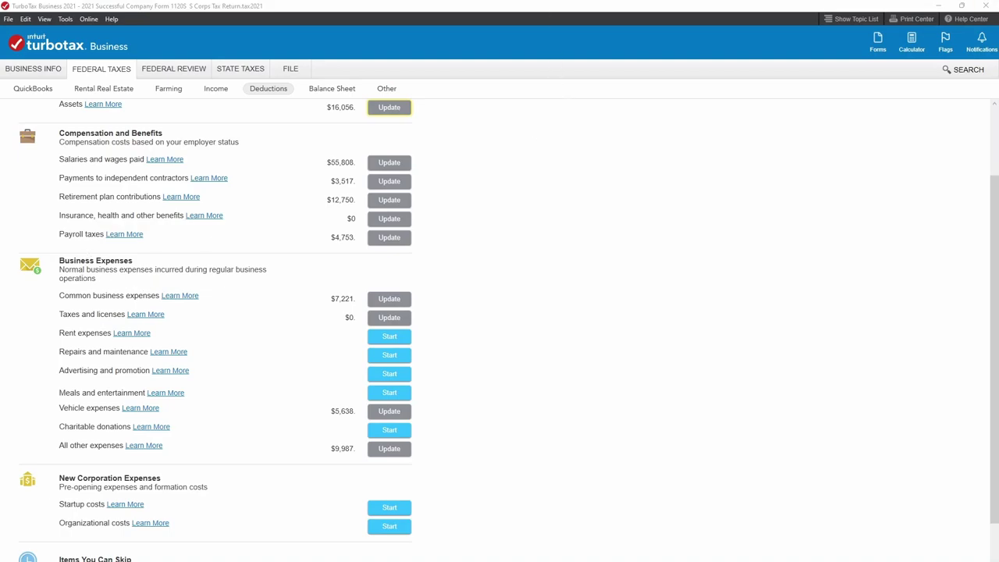
{"action": "left_click", "coordinate": [961, 7]}
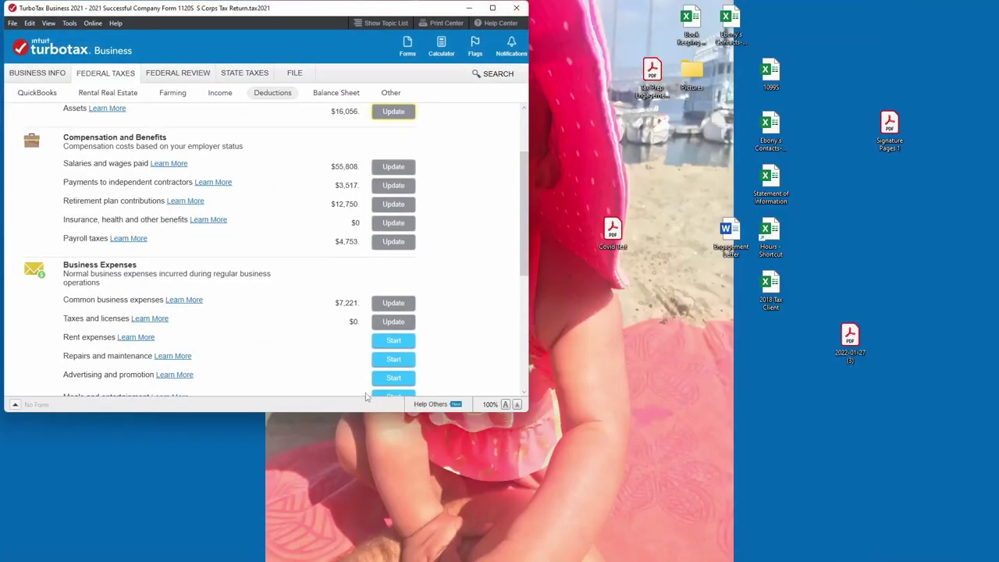
{"action": "left_click_drag", "start_coordinate": [370, 414], "coordinate": [370, 561]}
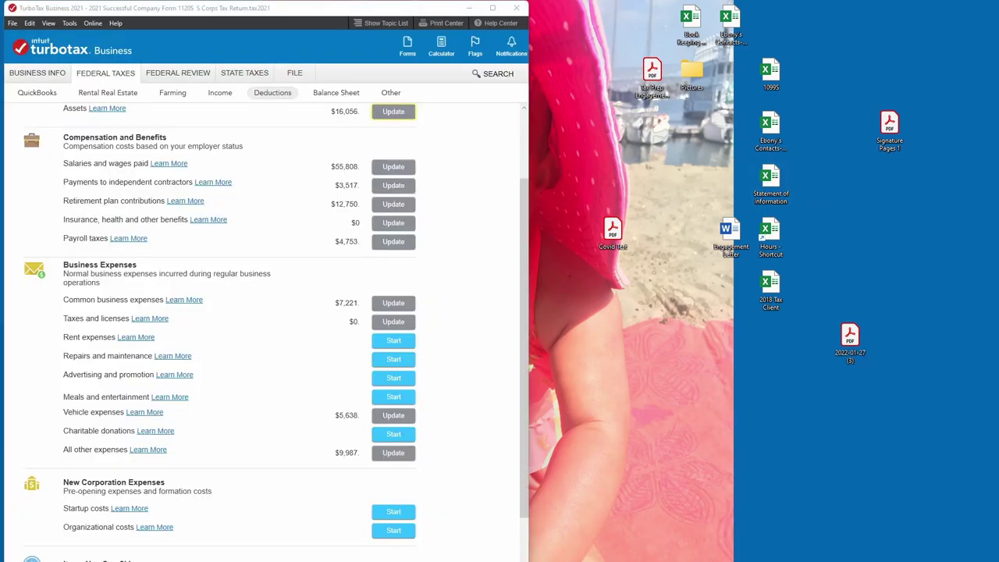
{"action": "key", "text": "alt+Tab"}
{"action": "left_click_drag", "start_coordinate": [265, 22], "coordinate": [850, 16]}
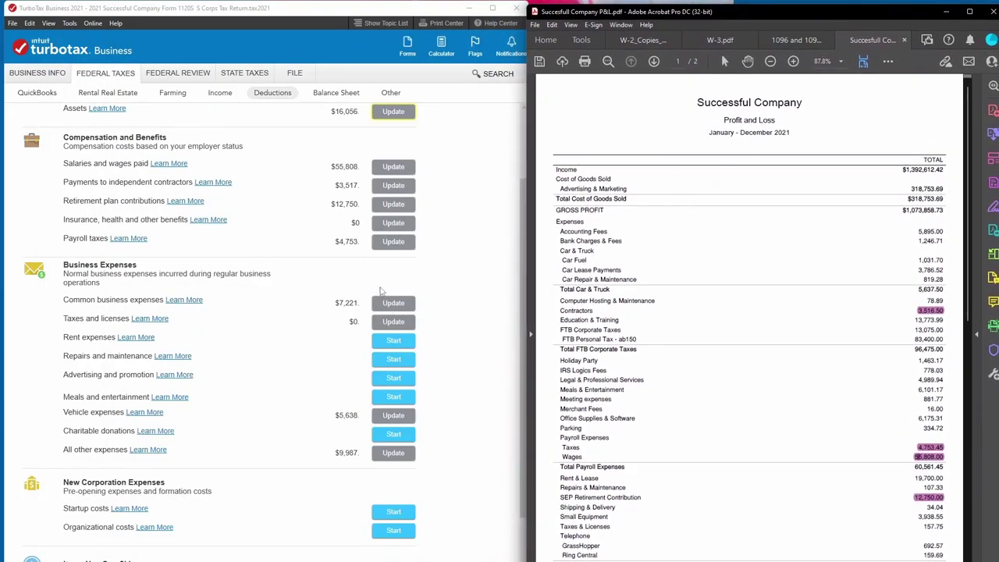
Open the common business expenses and edit the Accounting/Tax preparation amount.
{"action": "left_click_drag", "start_coordinate": [775, 16], "coordinate": [776, 13]}
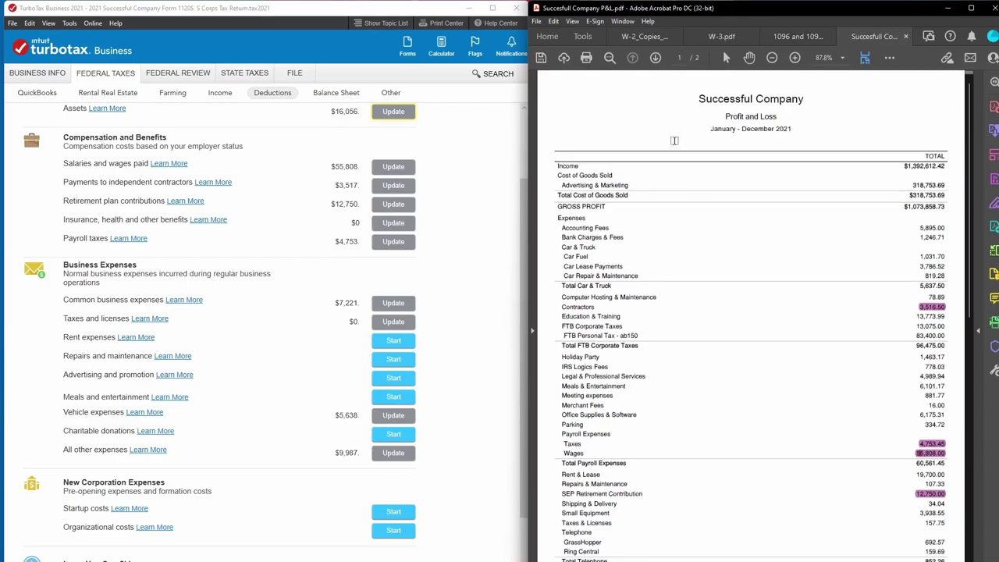
{"action": "scroll", "coordinate": [479, 317], "scroll_direction": "down", "scroll_amount": 1}
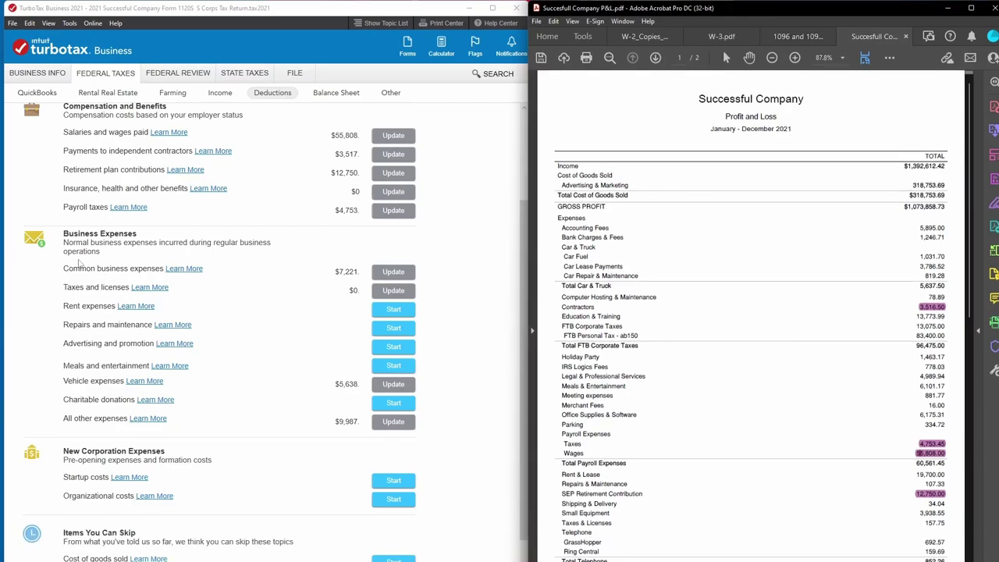
{"action": "left_click", "coordinate": [394, 272]}
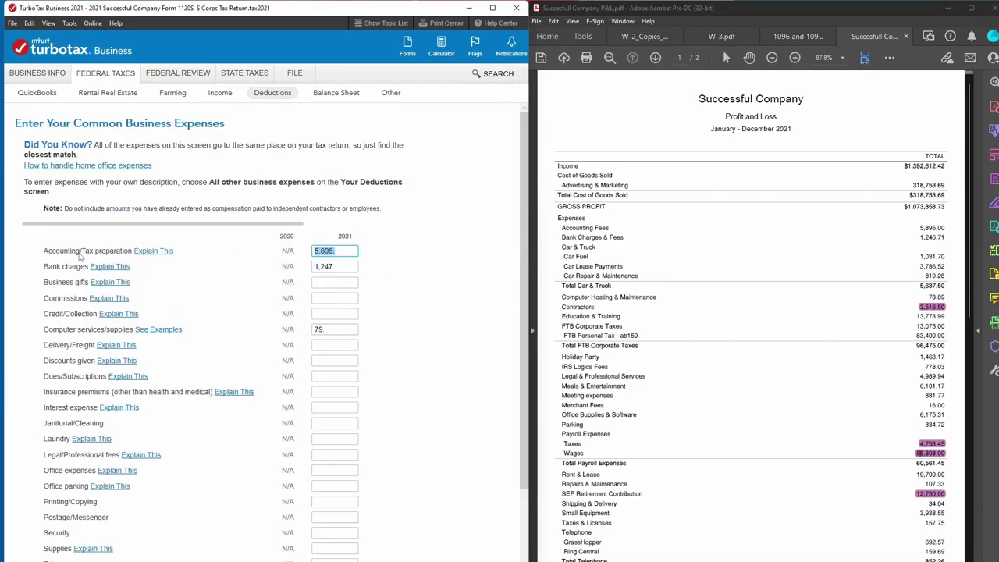
{"action": "scroll", "coordinate": [125, 355], "scroll_direction": "down", "scroll_amount": 3}
{"action": "scroll", "coordinate": [124, 484], "scroll_direction": "up", "scroll_amount": 2}
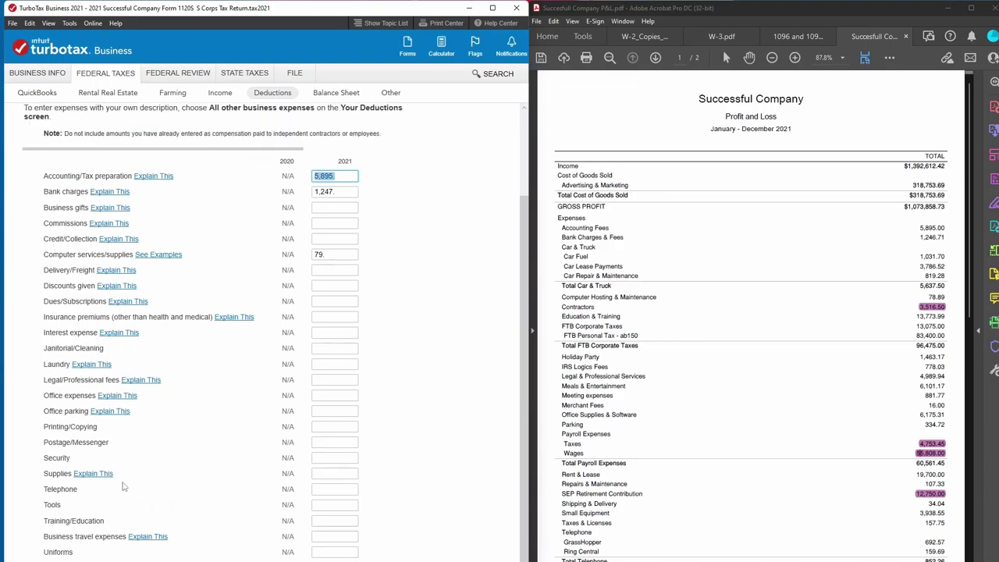
{"action": "scroll", "coordinate": [669, 351], "scroll_direction": "down", "scroll_amount": 2}
{"action": "scroll", "coordinate": [669, 356], "scroll_direction": "up", "scroll_amount": 1}
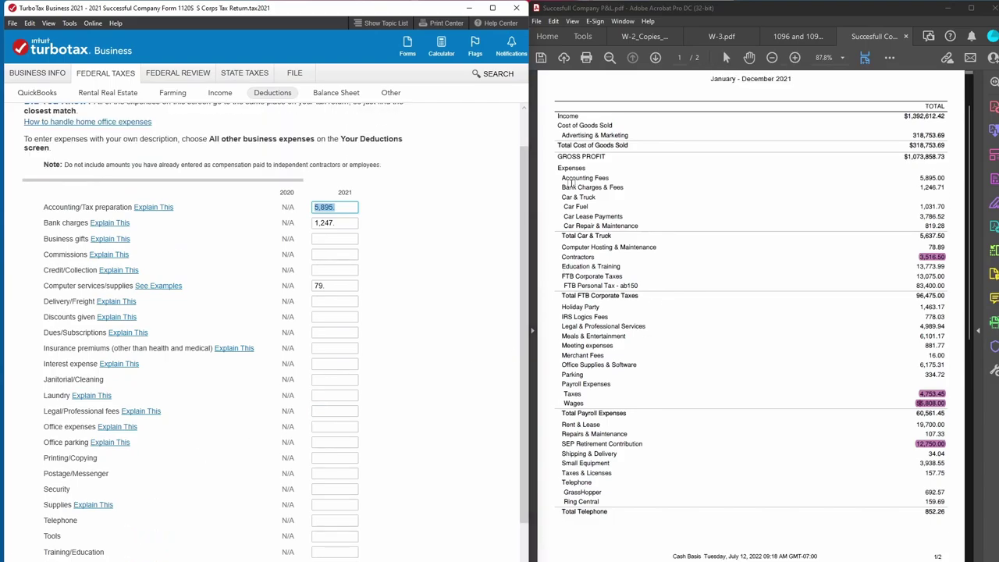
{"action": "left_click", "coordinate": [324, 207]}
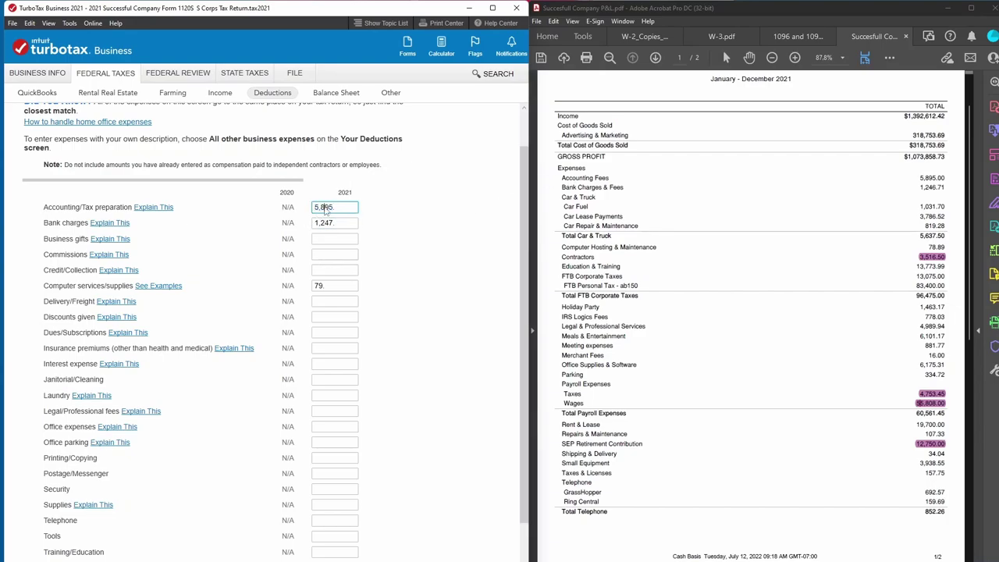
Check bank charges 1,246.71 and computer hosting 78.89 against the P&L, then save.
{"action": "left_click", "coordinate": [923, 181]}
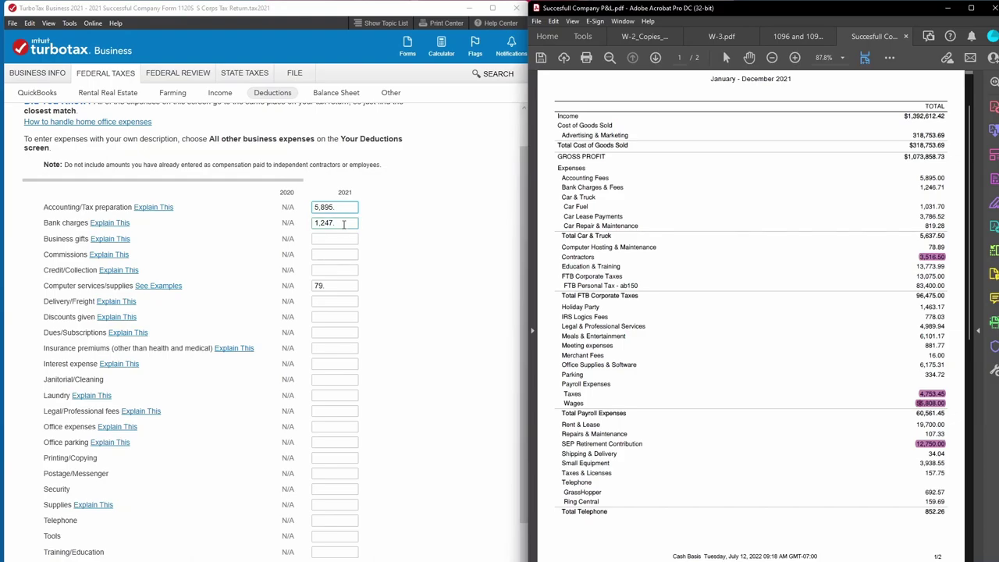
{"action": "left_click_drag", "start_coordinate": [918, 187], "coordinate": [949, 178]}
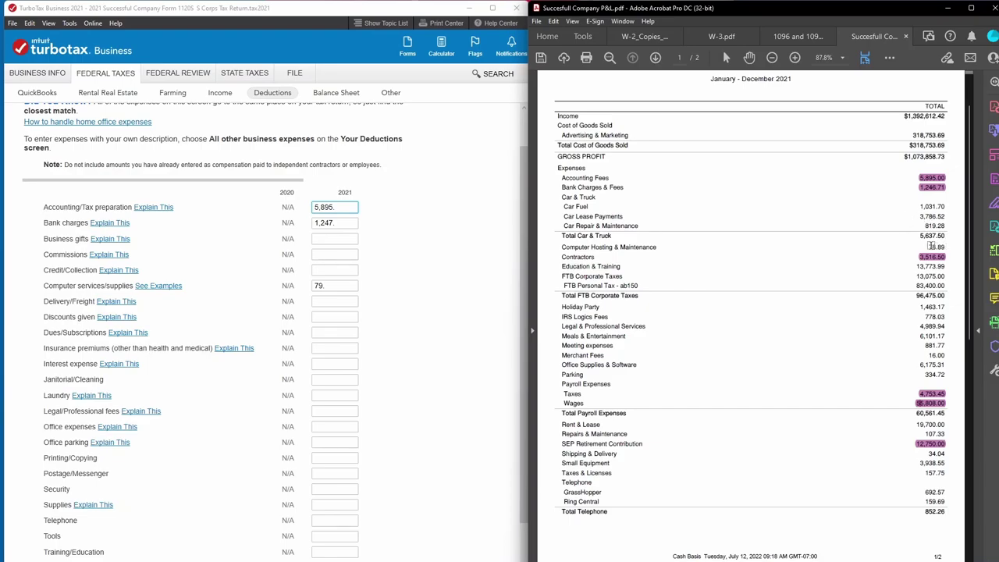
{"action": "left_click_drag", "start_coordinate": [926, 246], "coordinate": [948, 245]}
{"action": "scroll", "coordinate": [447, 312], "scroll_direction": "down", "scroll_amount": 2}
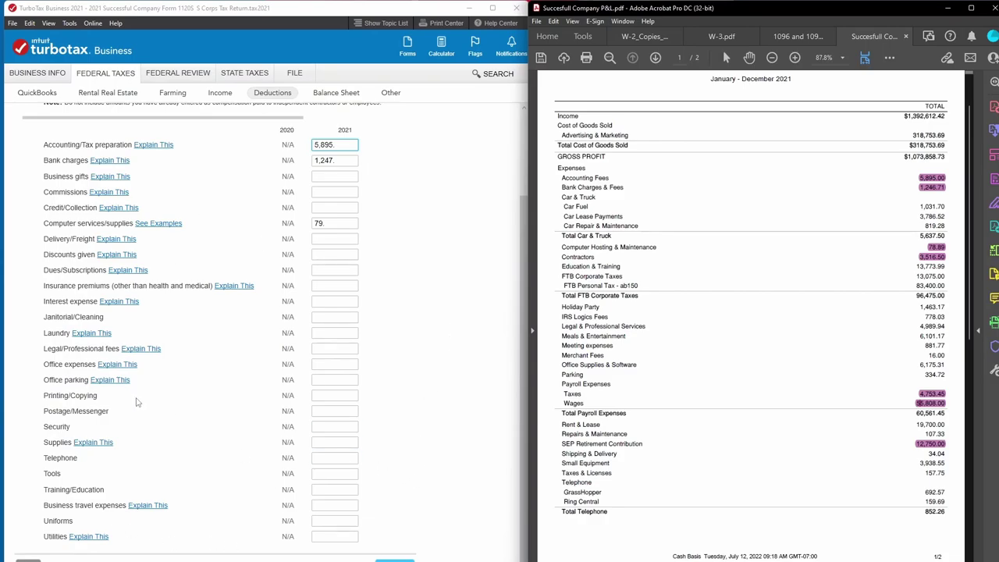
{"action": "left_click", "coordinate": [405, 558]}
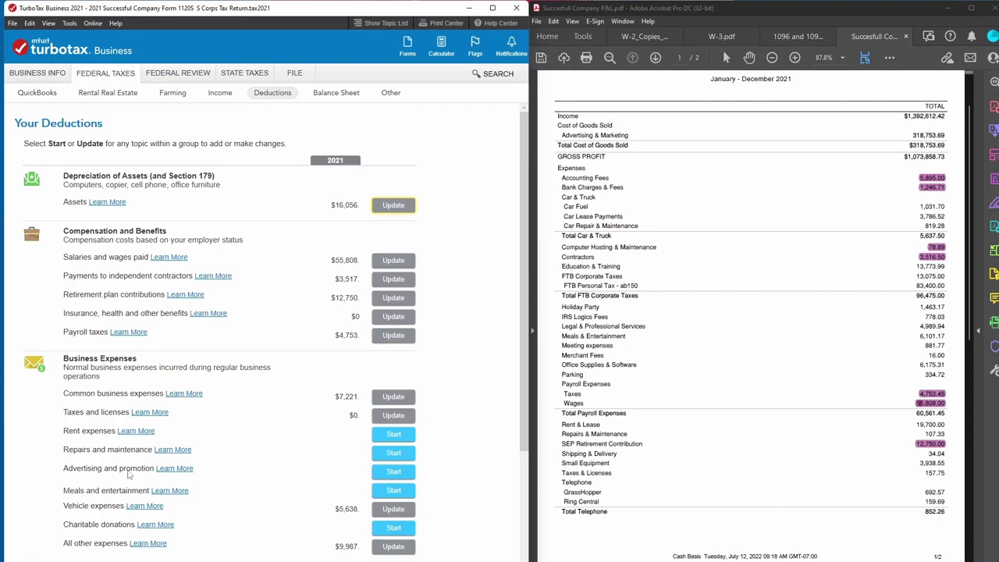
Open the other expenses and compare the Education & Training amount with the P&L.
{"action": "scroll", "coordinate": [134, 456], "scroll_direction": "down", "scroll_amount": 1}
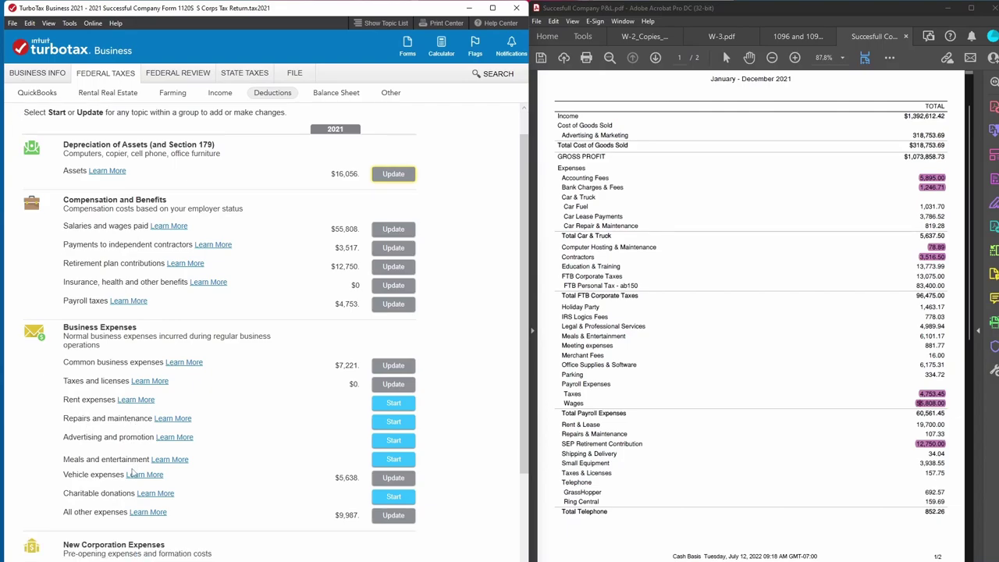
{"action": "left_click", "coordinate": [394, 517]}
{"action": "left_click", "coordinate": [210, 262]}
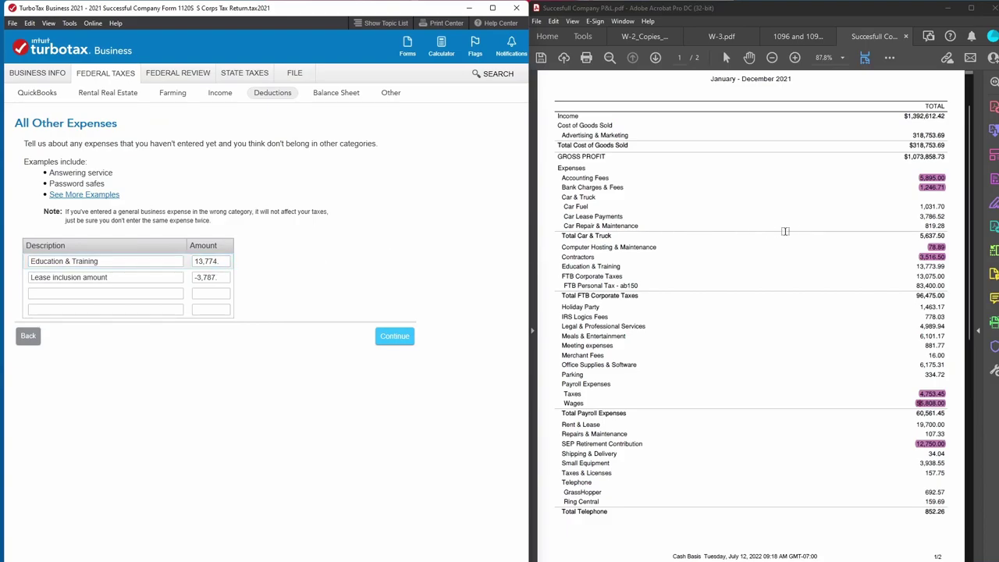
{"action": "left_click_drag", "start_coordinate": [914, 266], "coordinate": [950, 266]}
Delete the Lease inclusion amount line (-3,787) and note FTB Corporate Taxes 13,075.00.
{"action": "left_click", "coordinate": [122, 272]}
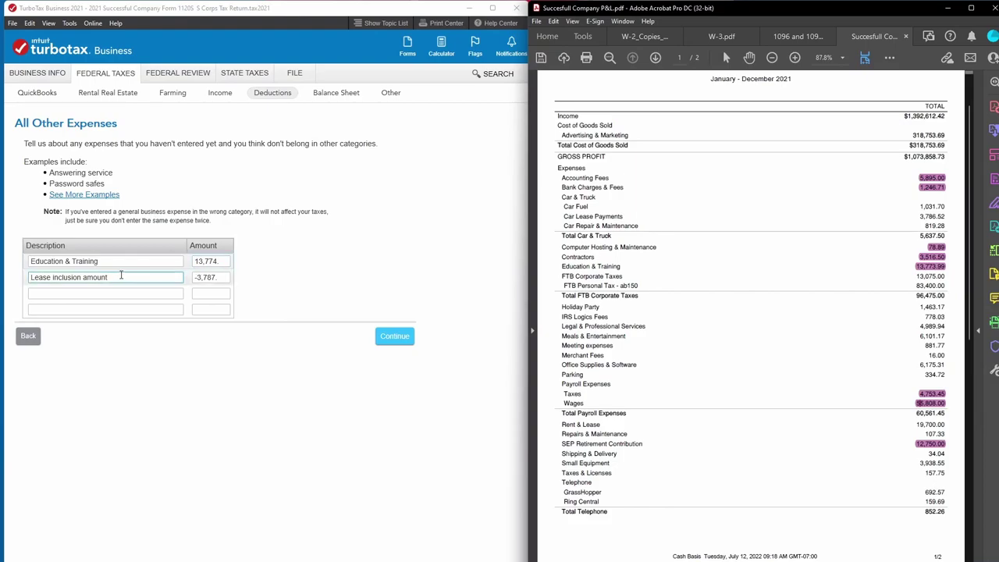
{"action": "left_click_drag", "start_coordinate": [121, 272], "coordinate": [3, 279]}
{"action": "key", "text": "BackSpace"}
{"action": "key", "text": "Tab"}
{"action": "key", "text": "BackSpace"}
{"action": "left_click", "coordinate": [395, 336]}
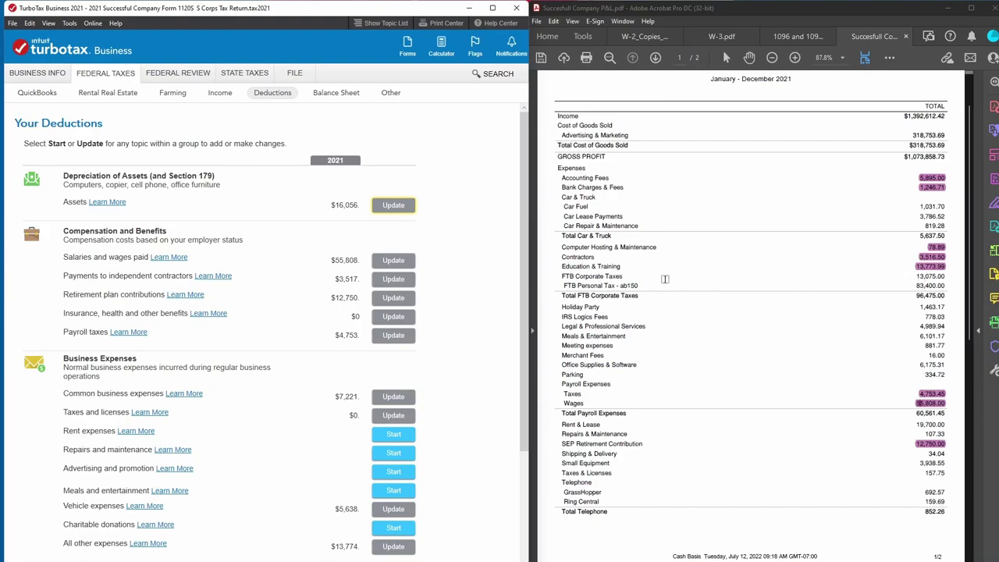
{"action": "left_click_drag", "start_coordinate": [914, 278], "coordinate": [951, 276]}
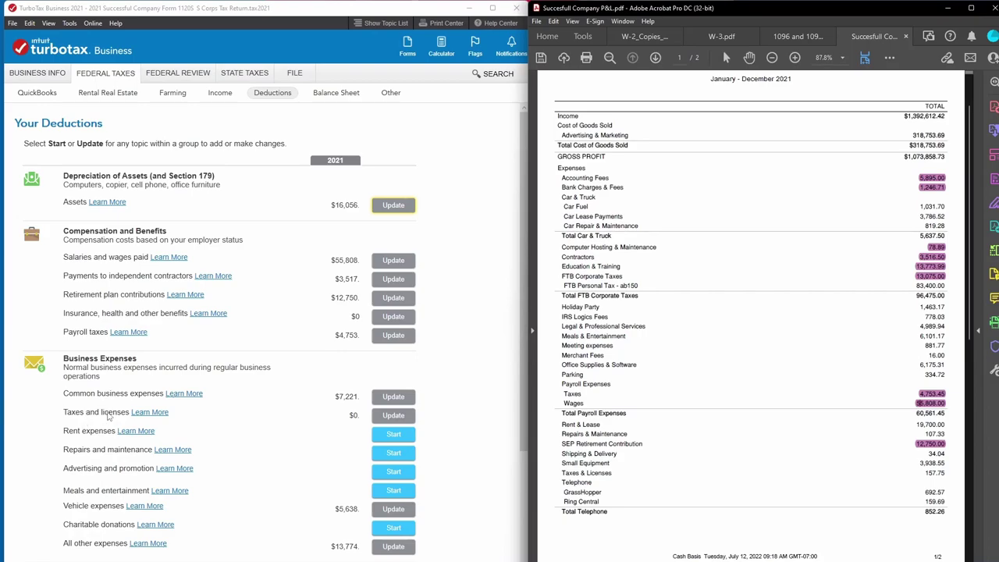
{"action": "left_click", "coordinate": [386, 416]}
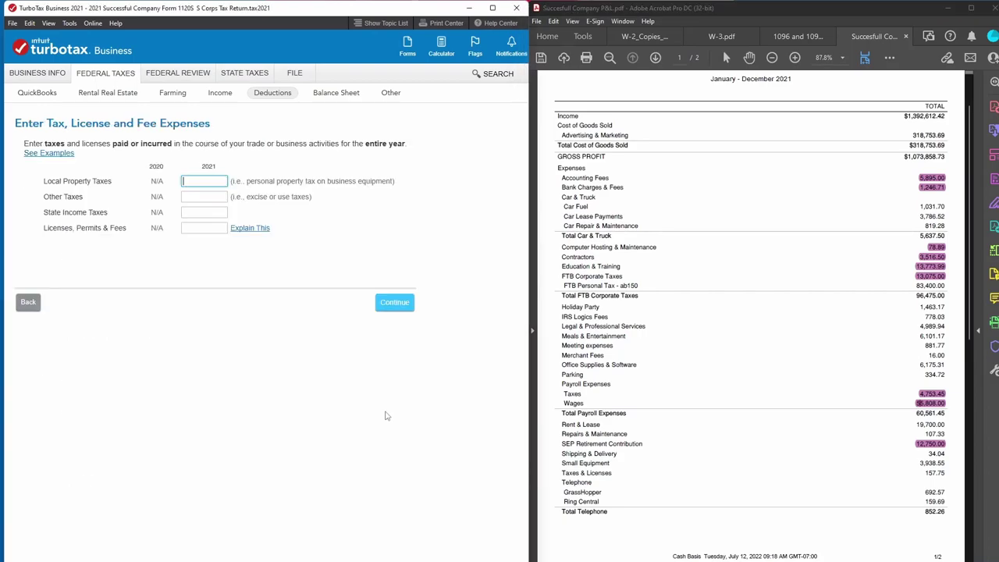
Enter 13,075 as State Income Taxes from the P&L's FTB rows, then recheck All other expenses.
{"action": "left_click", "coordinate": [197, 212]}
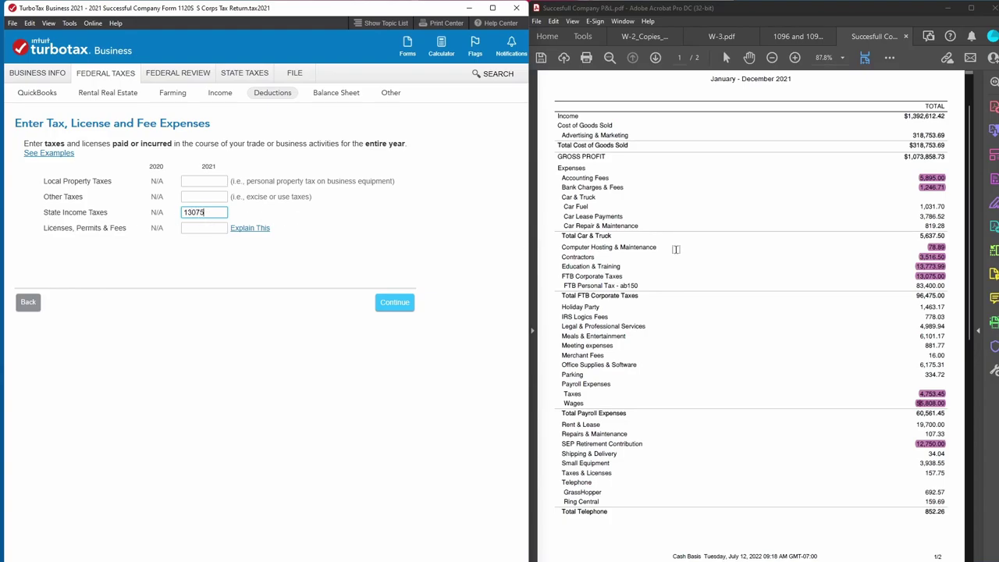
{"action": "left_click", "coordinate": [595, 284]}
{"action": "left_click_drag", "start_coordinate": [545, 285], "coordinate": [806, 286]}
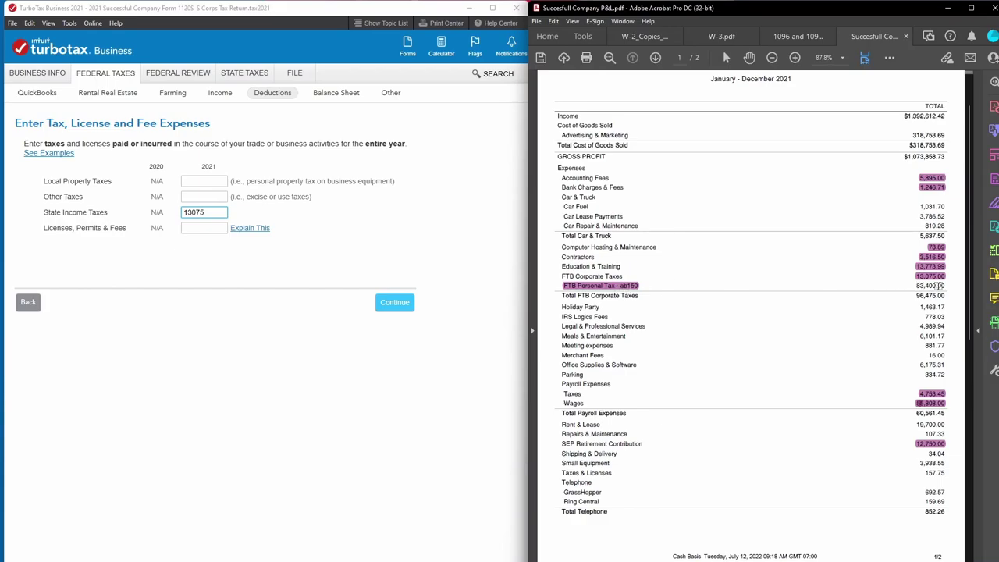
{"action": "left_click", "coordinate": [211, 215]}
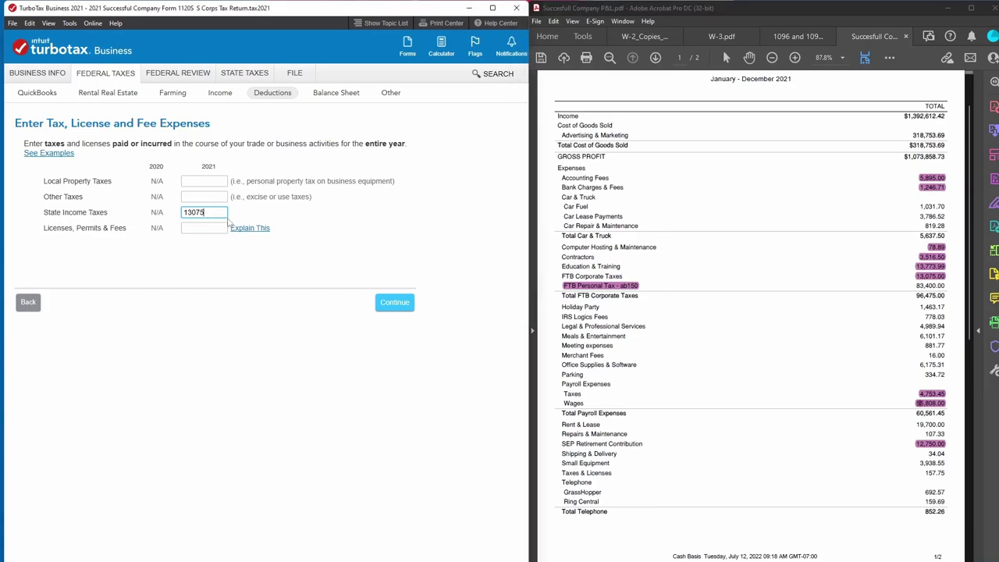
{"action": "left_click", "coordinate": [397, 305]}
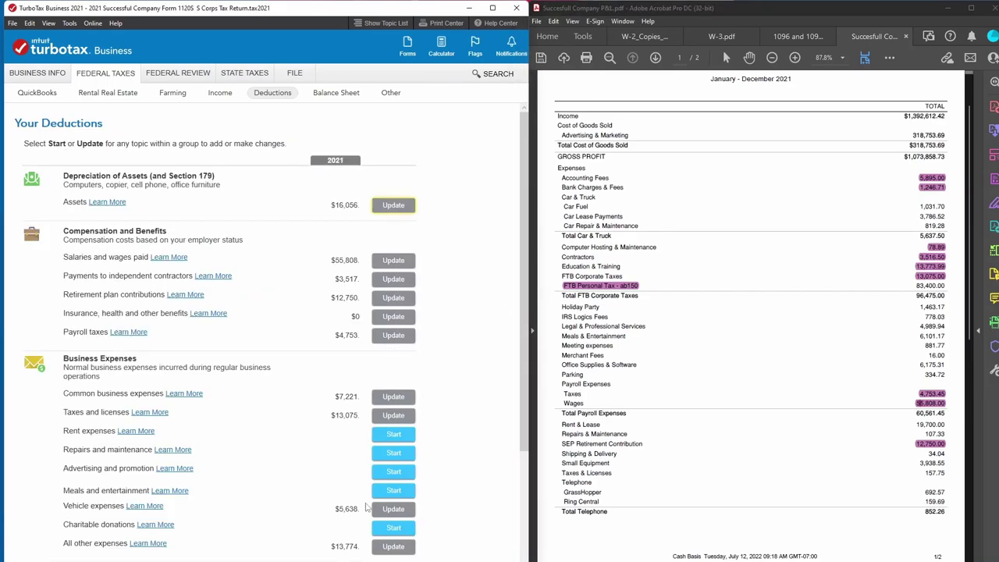
{"action": "left_click", "coordinate": [393, 547]}
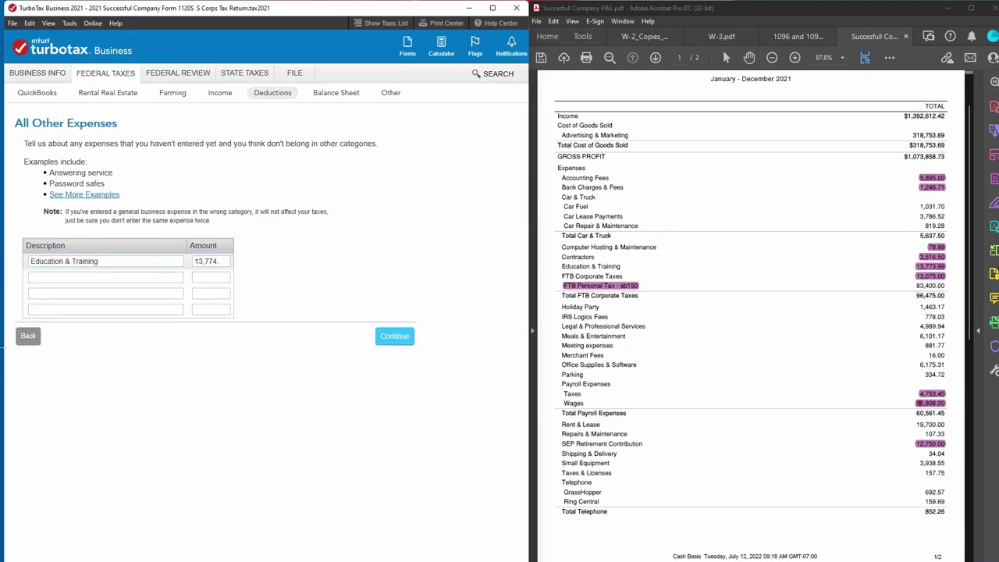
{"action": "left_click", "coordinate": [394, 336]}
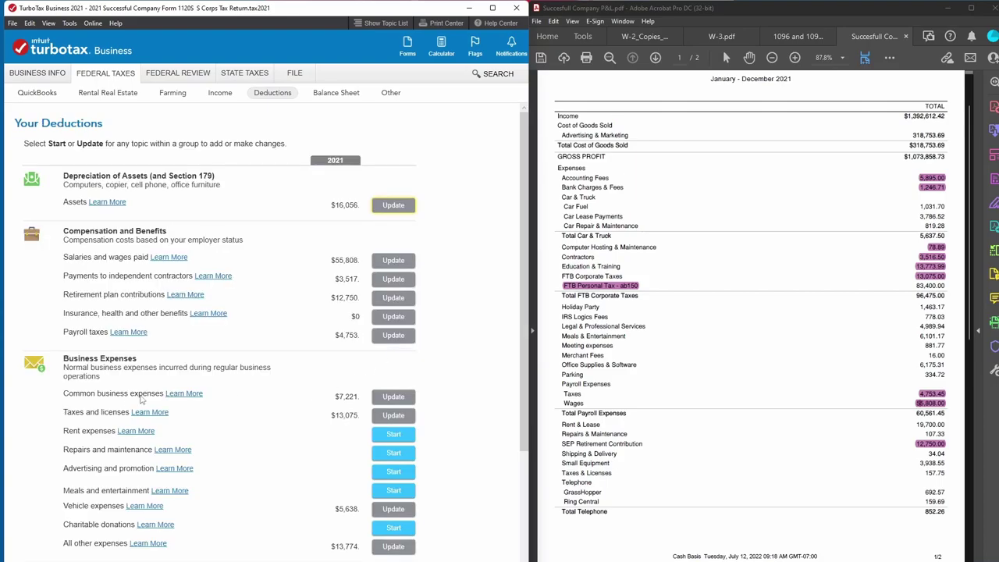
Replace the State Income Taxes amount with 96,475, the P&L's Total FTB Corporate Taxes.
{"action": "left_click", "coordinate": [396, 416]}
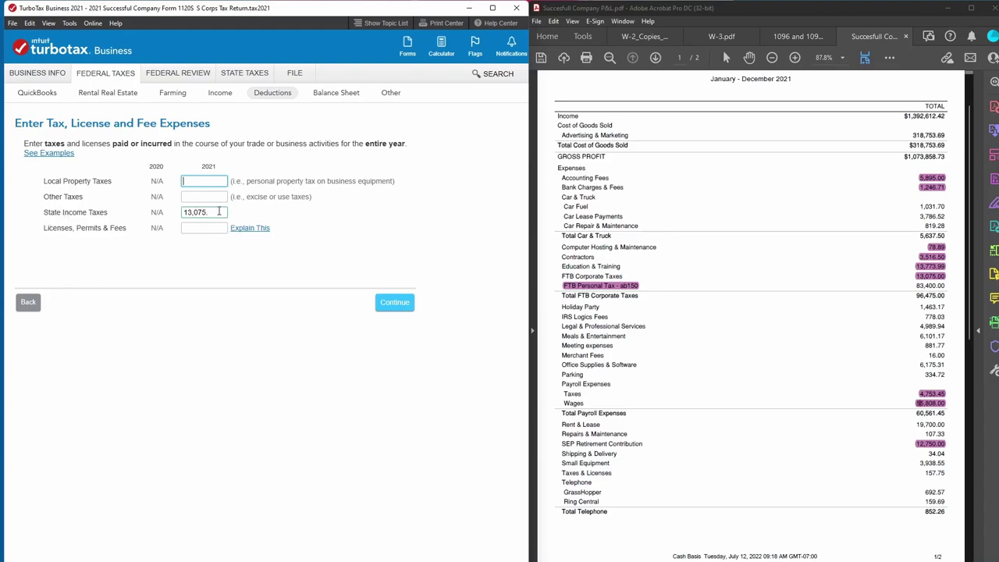
{"action": "left_click", "coordinate": [225, 212]}
{"action": "mouse_move", "coordinate": [915, 295]}
{"action": "left_mouse_down"}
{"action": "mouse_move", "coordinate": [944, 296]}
{"action": "mouse_move", "coordinate": [935, 286]}
{"action": "mouse_move", "coordinate": [908, 285]}
{"action": "left_mouse_up"}
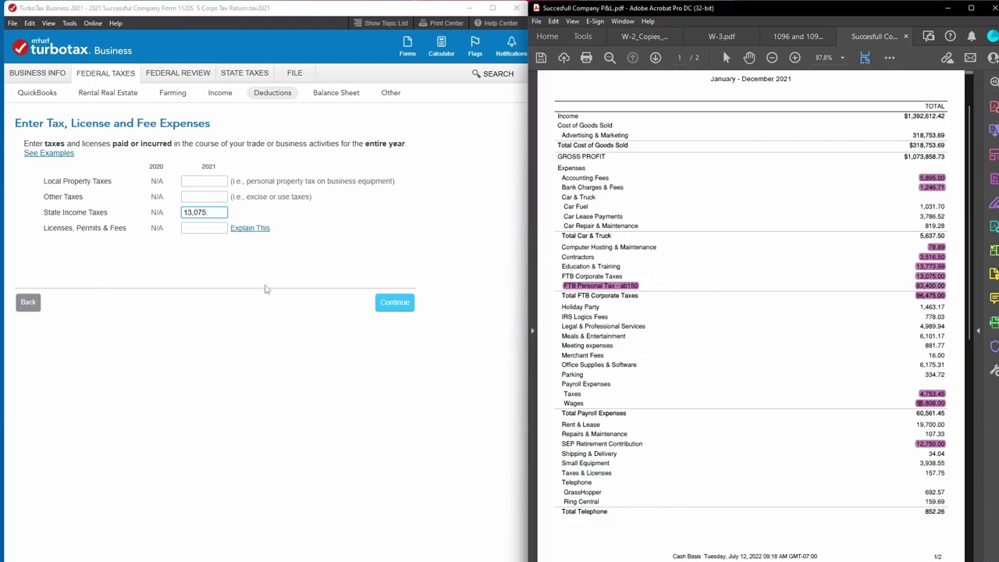
{"action": "left_click_drag", "start_coordinate": [225, 212], "coordinate": [119, 212]}
{"action": "type", "text": "96475"}
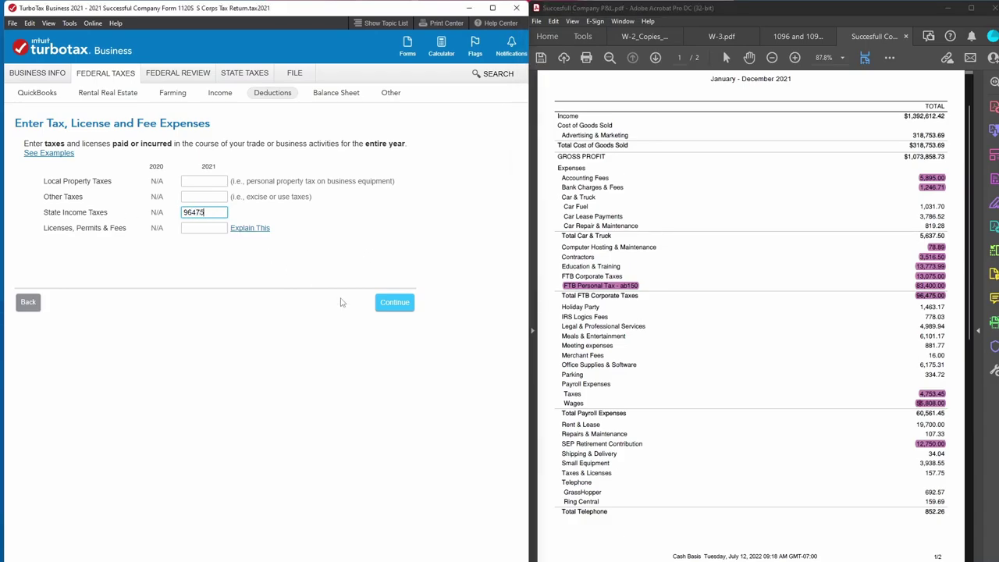
{"action": "left_click", "coordinate": [392, 306]}
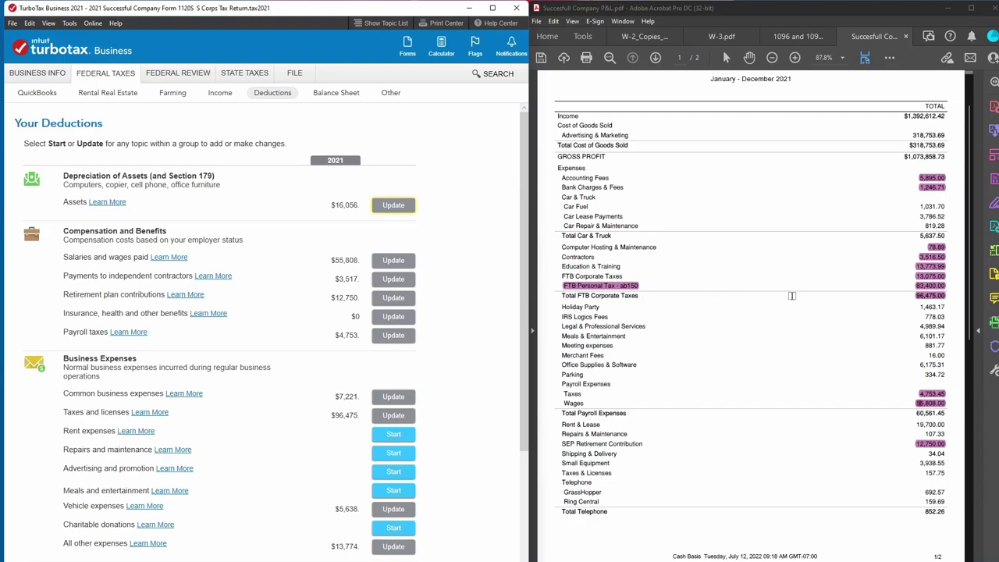
{"action": "scroll", "coordinate": [201, 427], "scroll_direction": "down", "scroll_amount": 1}
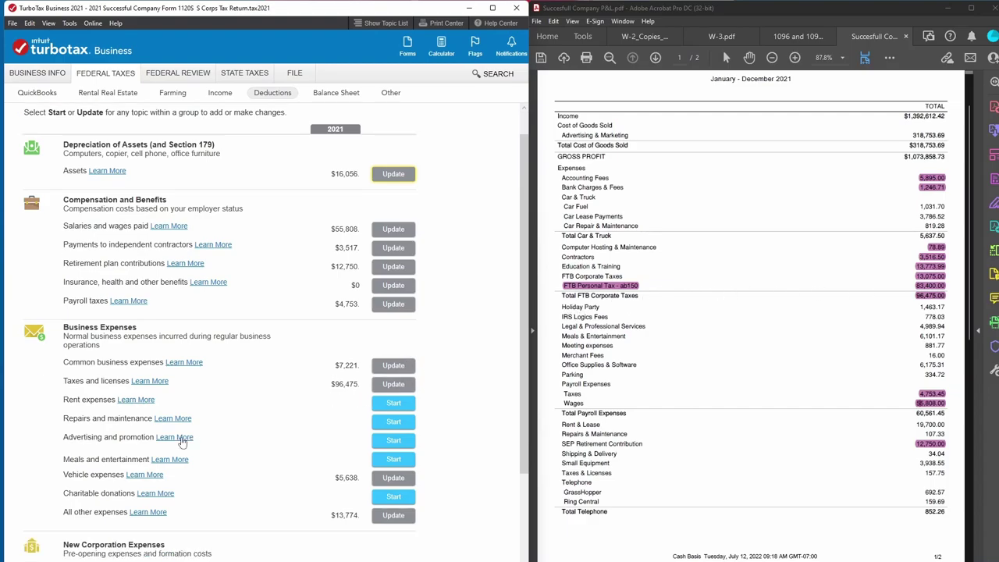
Add other-expense rows Holiday Party (1,463.17) and IRS logics fees (778).
{"action": "left_click", "coordinate": [397, 517]}
{"action": "left_click", "coordinate": [45, 276]}
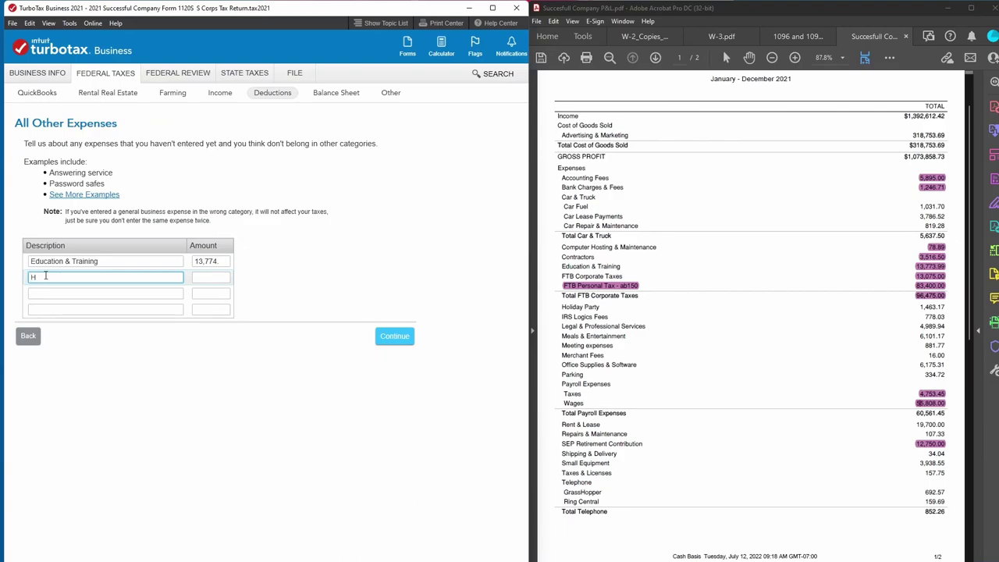
{"action": "type", "text": "Holiday Party"}
{"action": "key", "text": "Tab"}
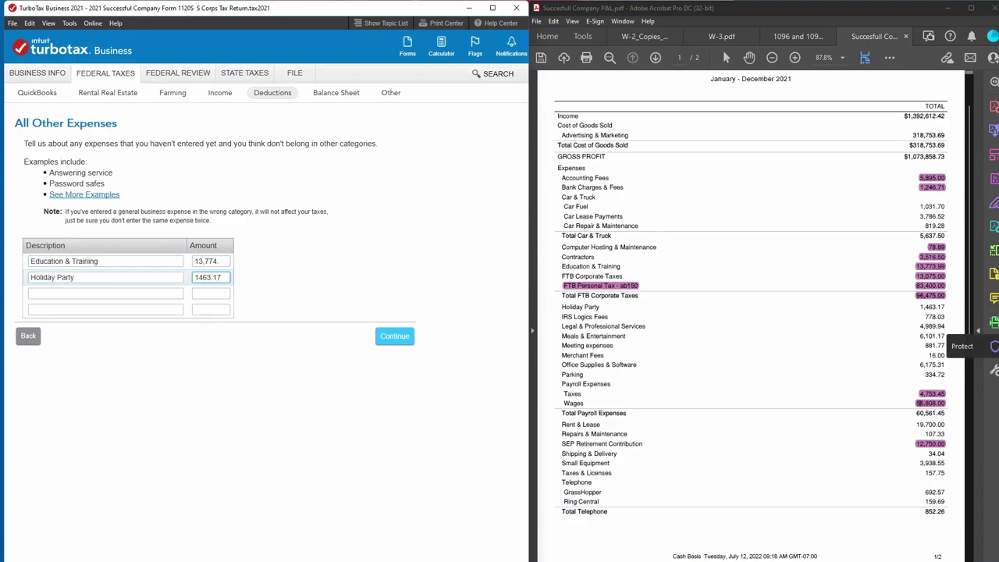
{"action": "key", "text": "Tab"}
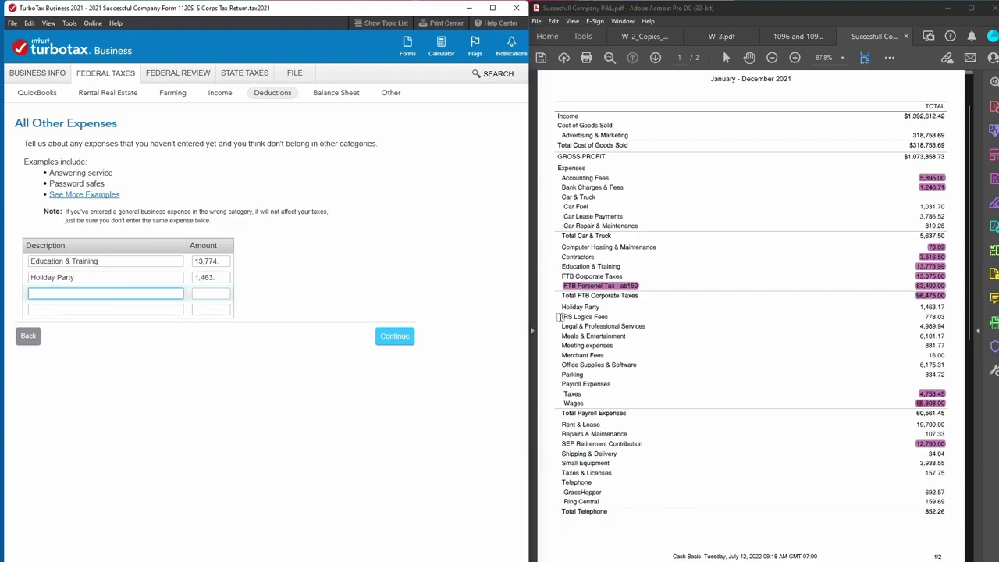
{"action": "left_click_drag", "start_coordinate": [947, 317], "coordinate": [917, 317]}
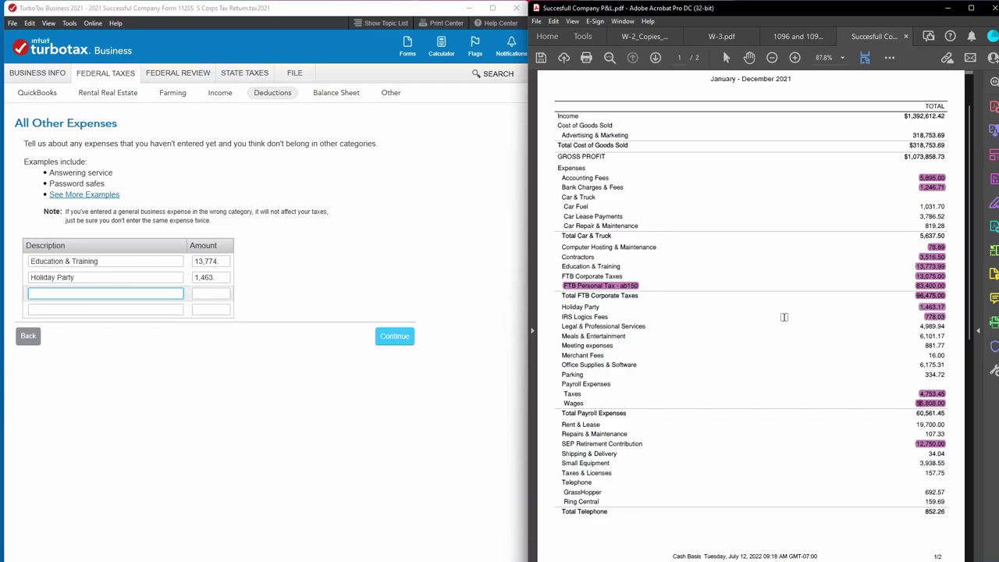
{"action": "left_click", "coordinate": [42, 292]}
{"action": "type", "text": "IRS Logics fees"}
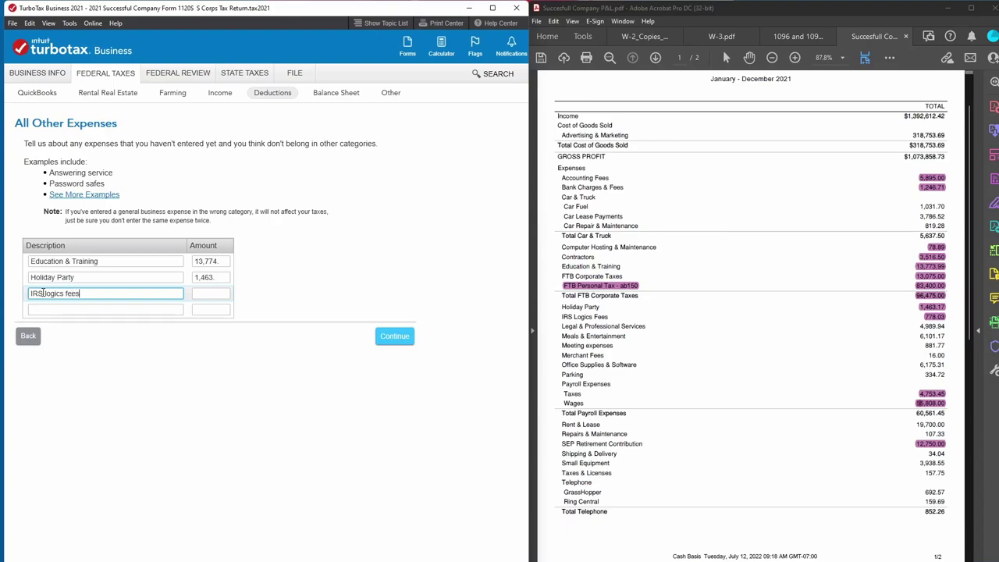
{"action": "key", "text": "Tab"}
{"action": "type", "text": "77"}
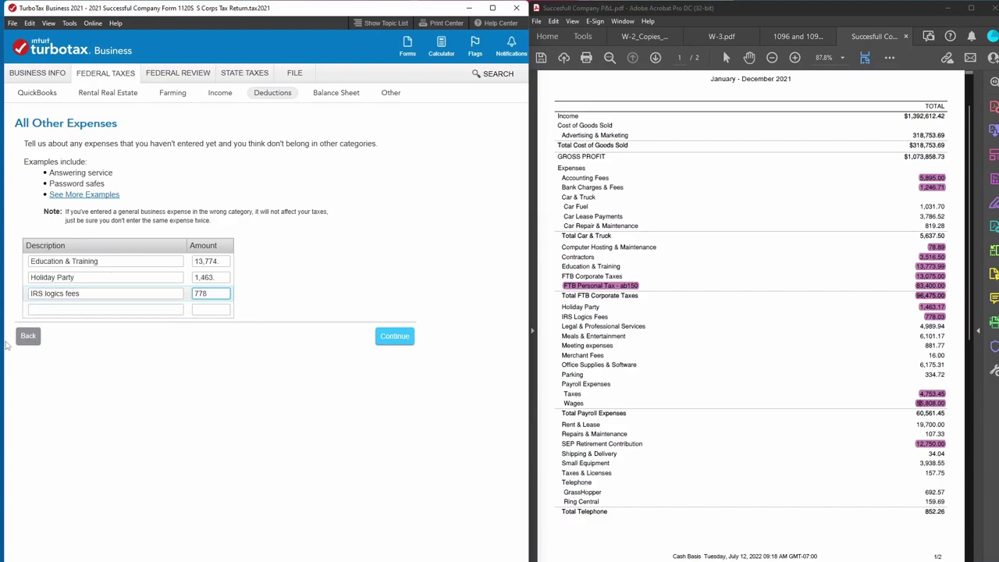
{"action": "left_click", "coordinate": [394, 344]}
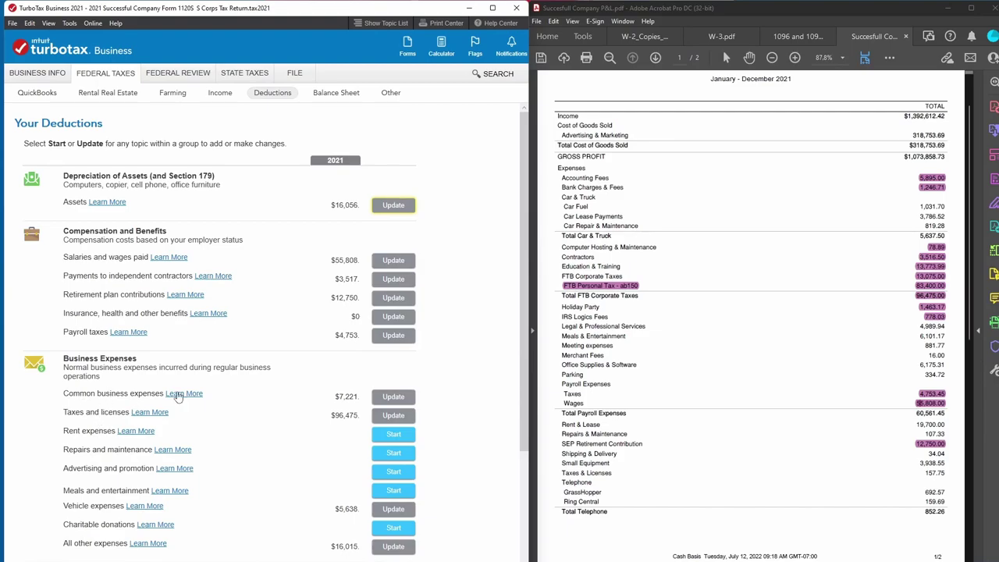
Enter Legal/Professional fees of 4,989.94 in common business expenses, matching the P&L.
{"action": "left_click", "coordinate": [402, 401]}
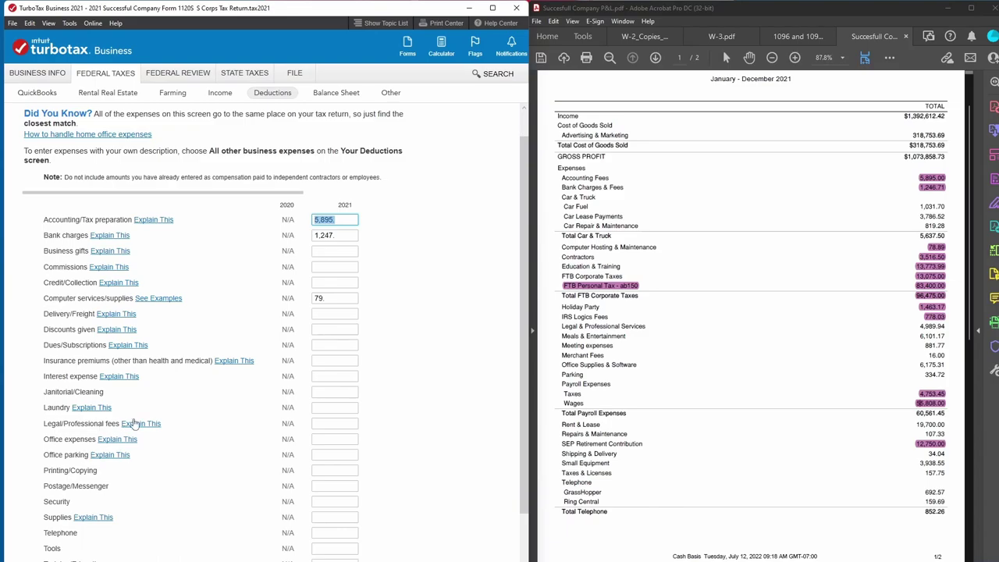
{"action": "left_click", "coordinate": [328, 423]}
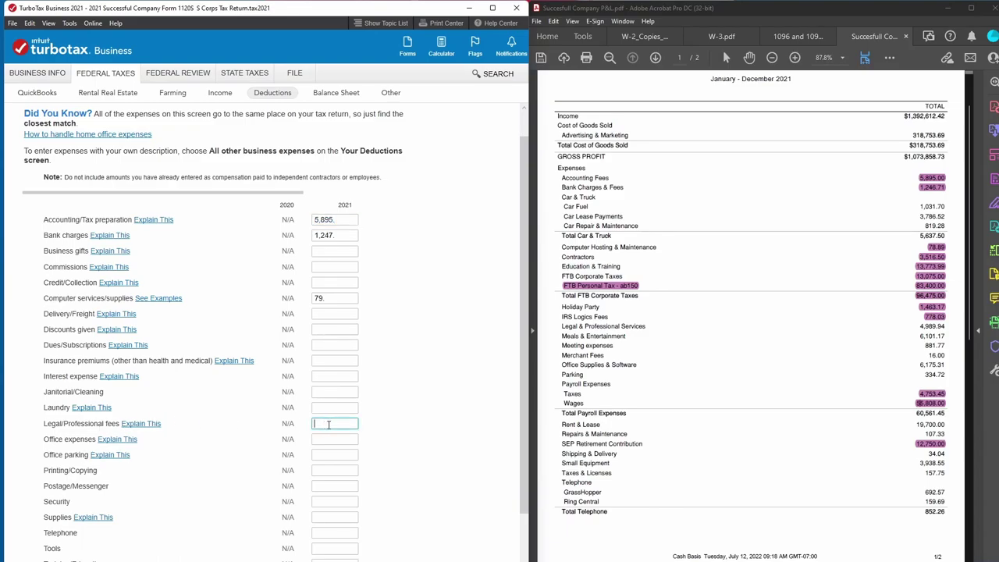
{"action": "type", "text": "4989.94"}
{"action": "key", "text": "Tab"}
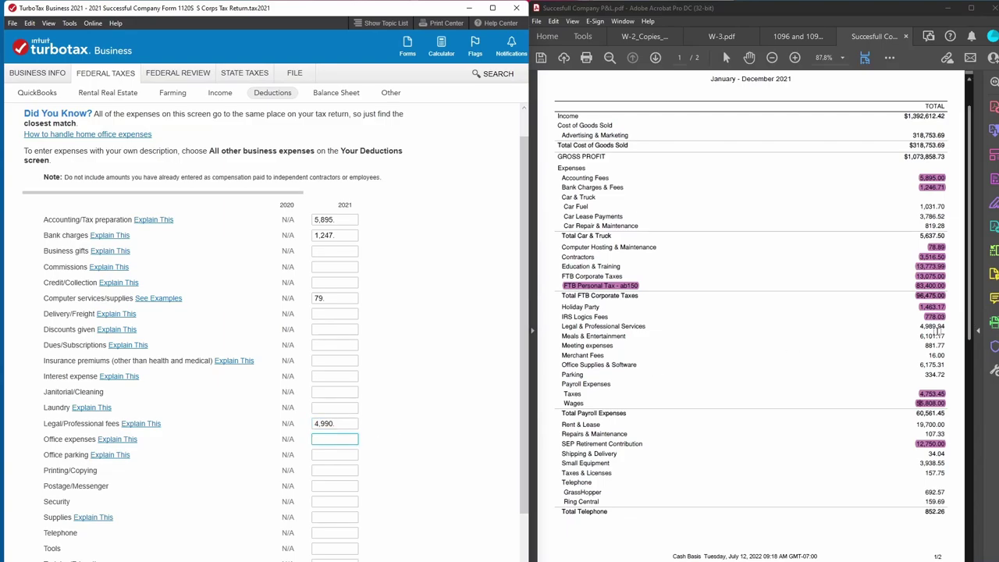
{"action": "left_click_drag", "start_coordinate": [917, 330], "coordinate": [950, 335]}
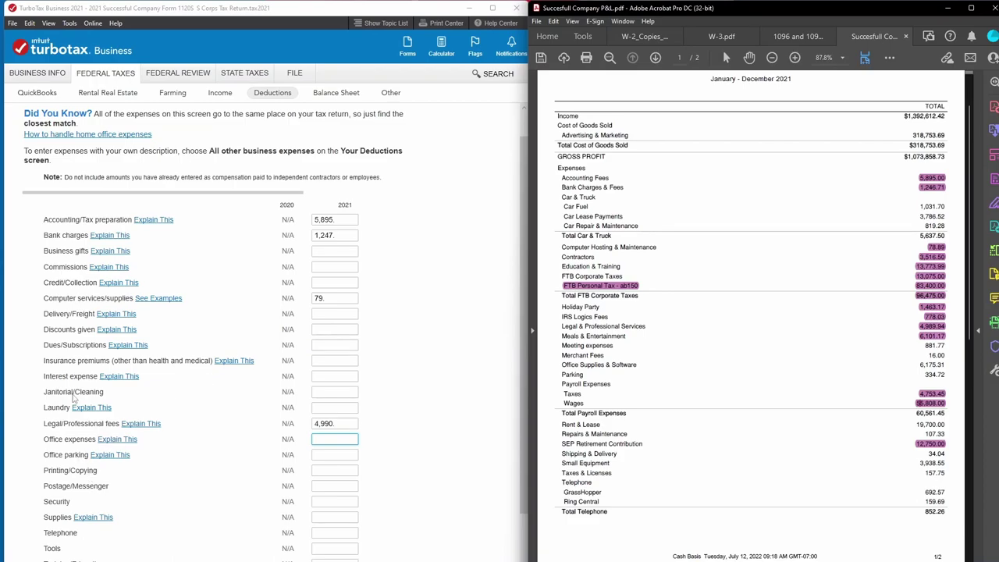
{"action": "scroll", "coordinate": [90, 358], "scroll_direction": "down", "scroll_amount": 2}
{"action": "left_click", "coordinate": [351, 420]}
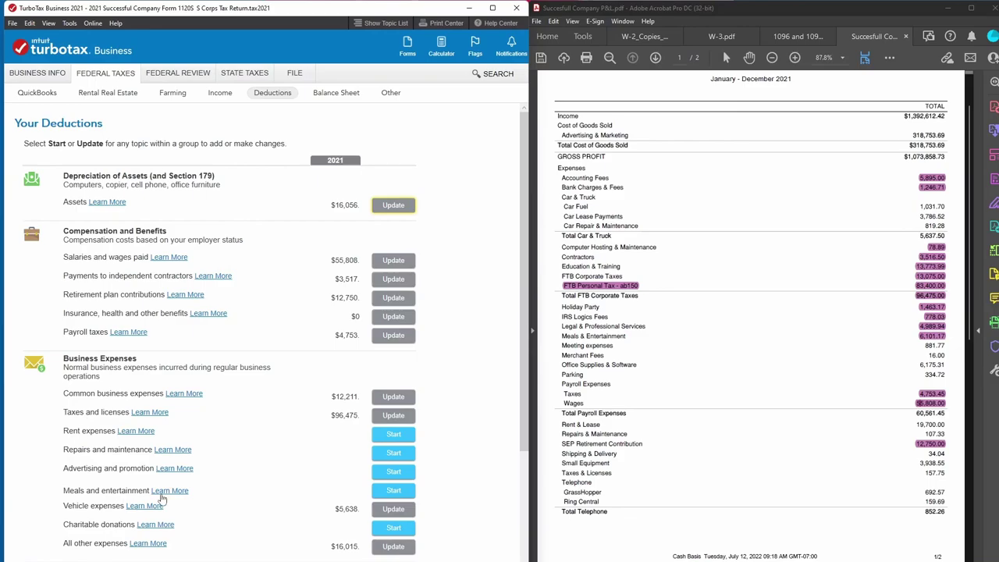
Record restaurant meals of 6,110.17 on the meals form and accept the deduction summary.
{"action": "left_click", "coordinate": [393, 491]}
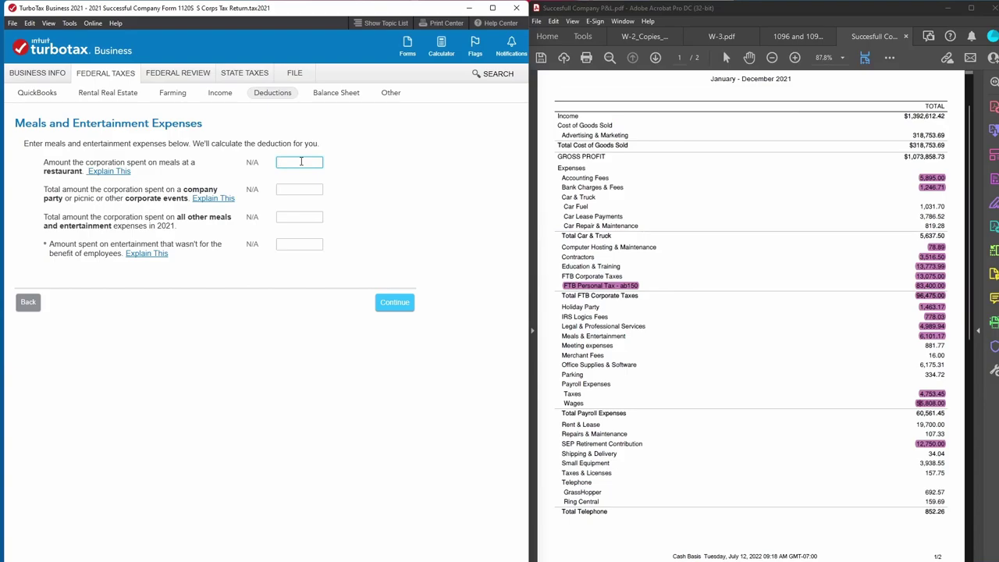
{"action": "type", "text": "6110.17"}
{"action": "left_click", "coordinate": [290, 190]}
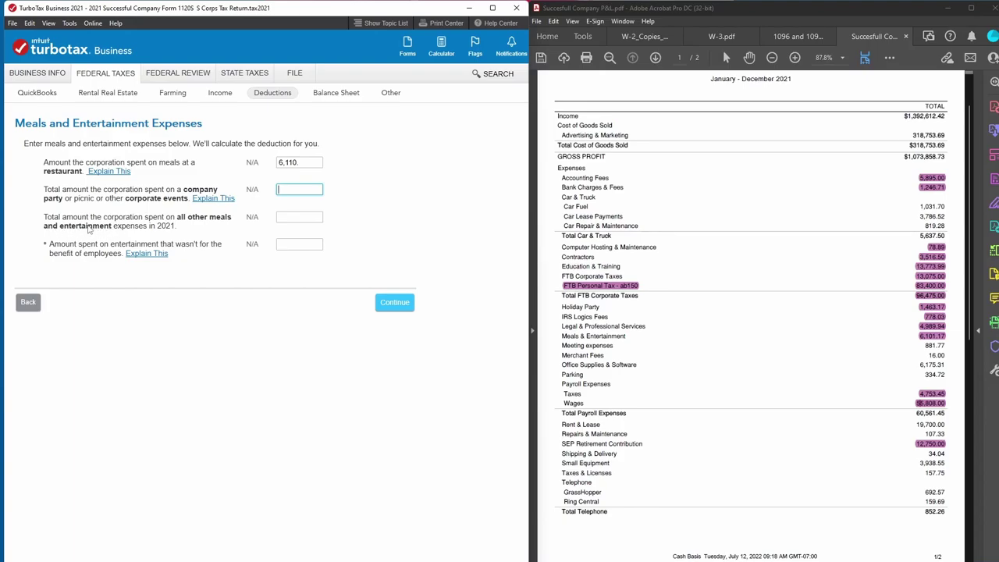
{"action": "left_click", "coordinate": [293, 217]}
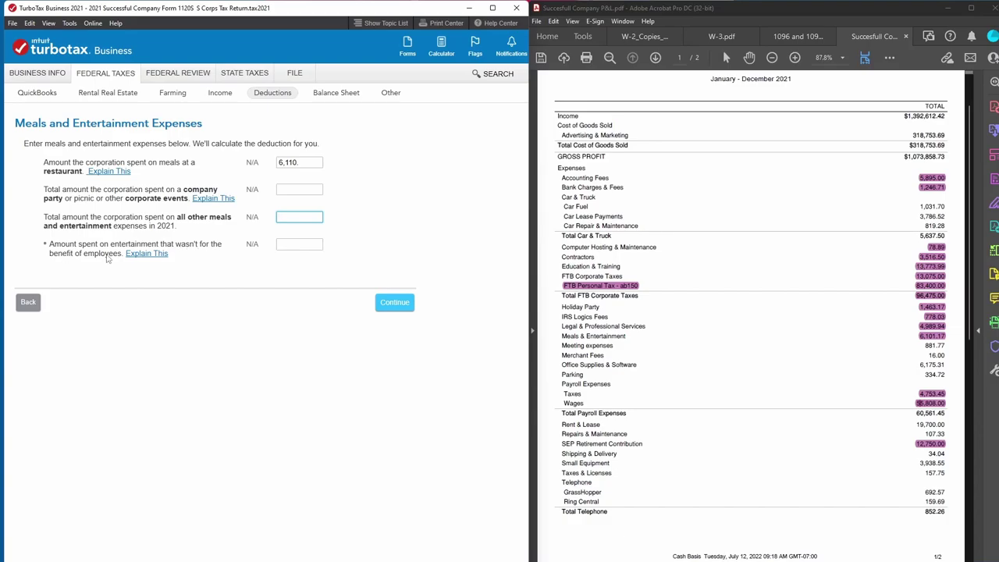
{"action": "left_click", "coordinate": [287, 248]}
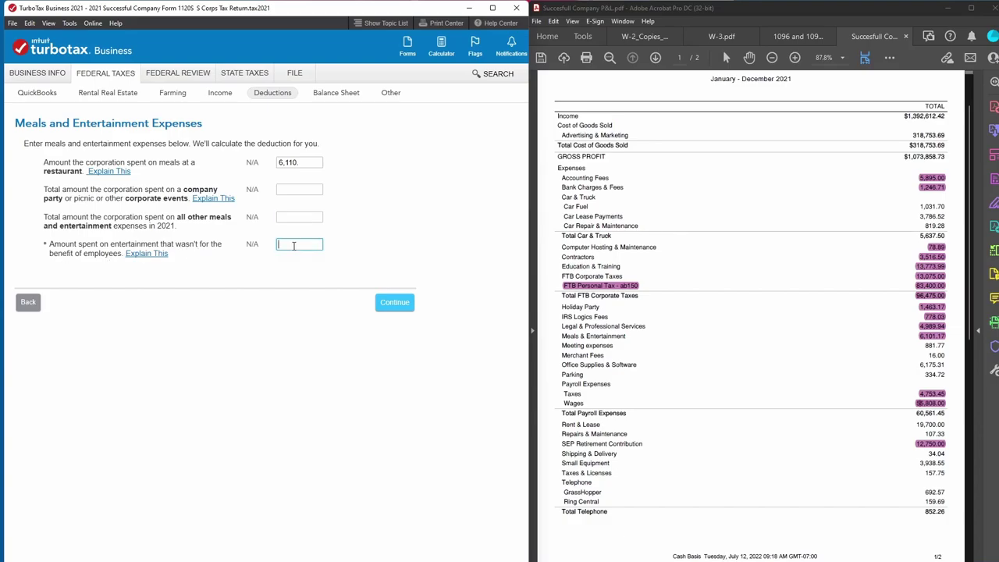
{"action": "left_click", "coordinate": [395, 306]}
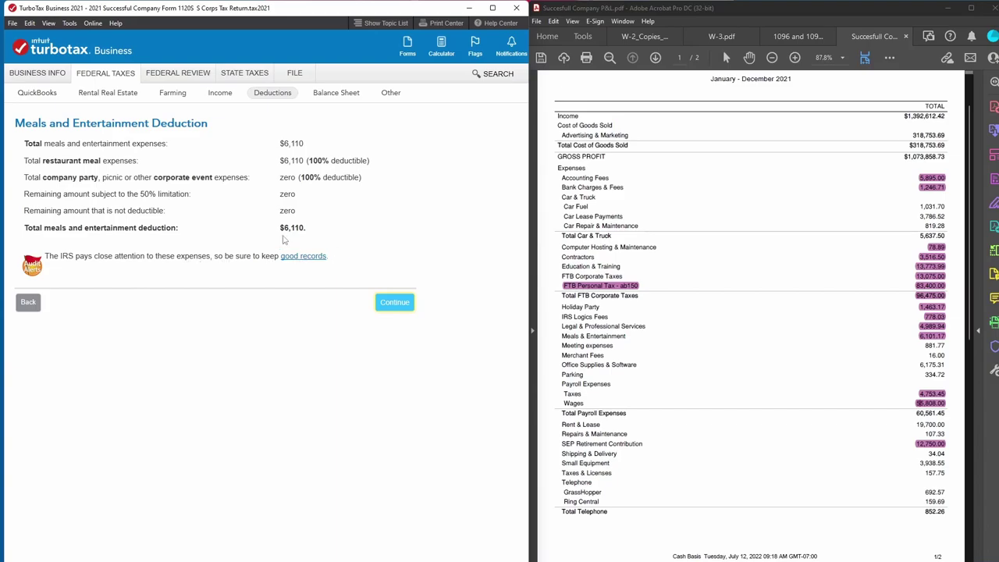
{"action": "left_click", "coordinate": [394, 303]}
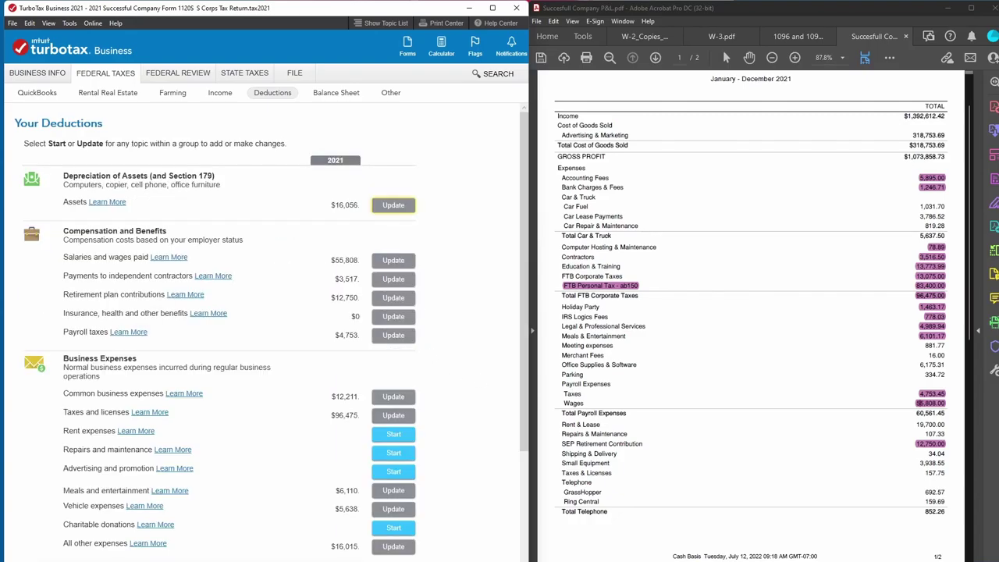
Add a Meeting expenses row of 882 to other expenses, from the P&L's 881.77.
{"action": "left_click", "coordinate": [923, 345]}
{"action": "left_click_drag", "start_coordinate": [924, 345], "coordinate": [947, 345]}
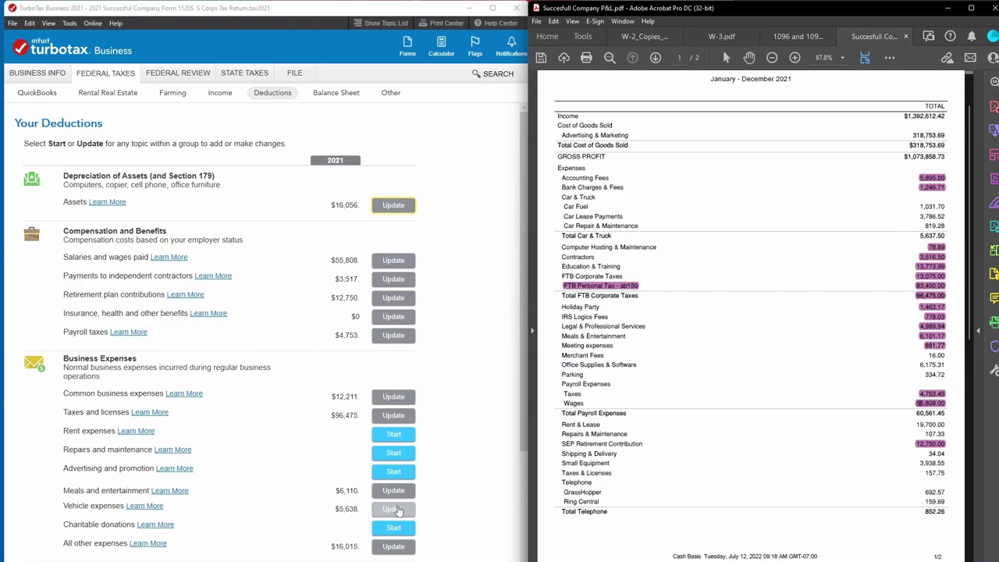
{"action": "left_click", "coordinate": [397, 549]}
{"action": "left_click", "coordinate": [88, 310]}
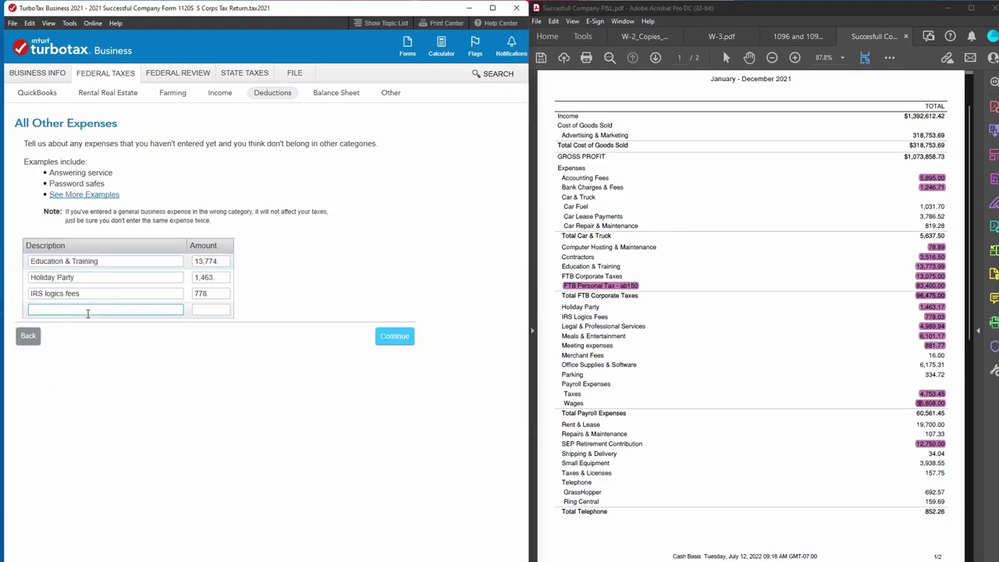
{"action": "type", "text": "Meeting expen"}
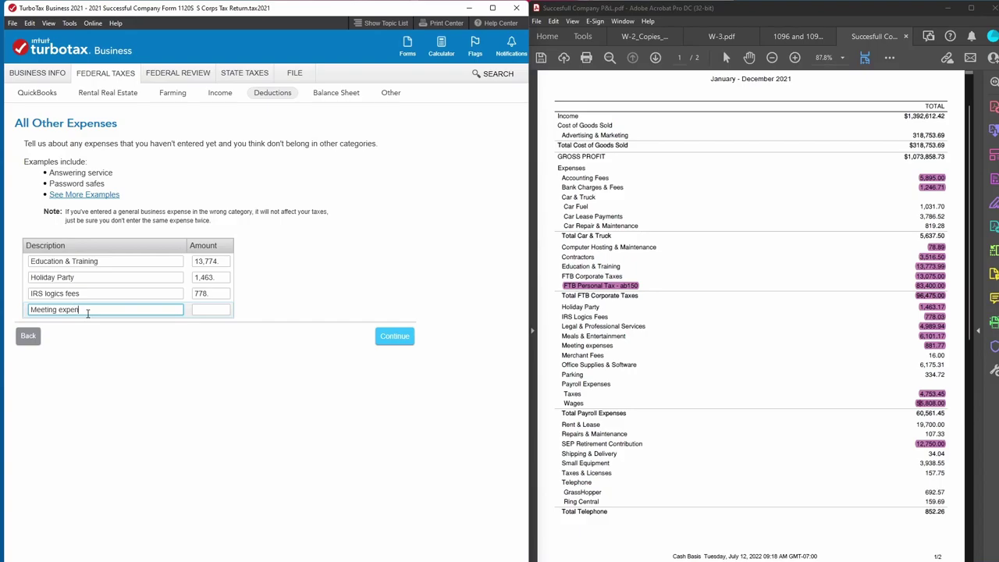
{"action": "type", "text": "ses"}
{"action": "key", "text": "Tab"}
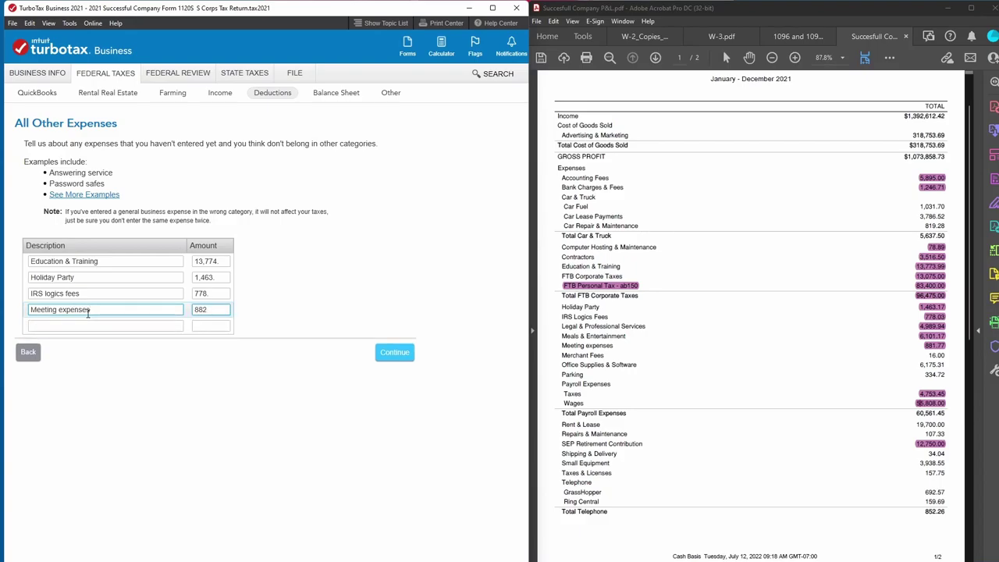
{"action": "type", "text": "882"}
Add a Merchant Fees row of 16 and save the other expenses.
{"action": "left_click", "coordinate": [62, 330]}
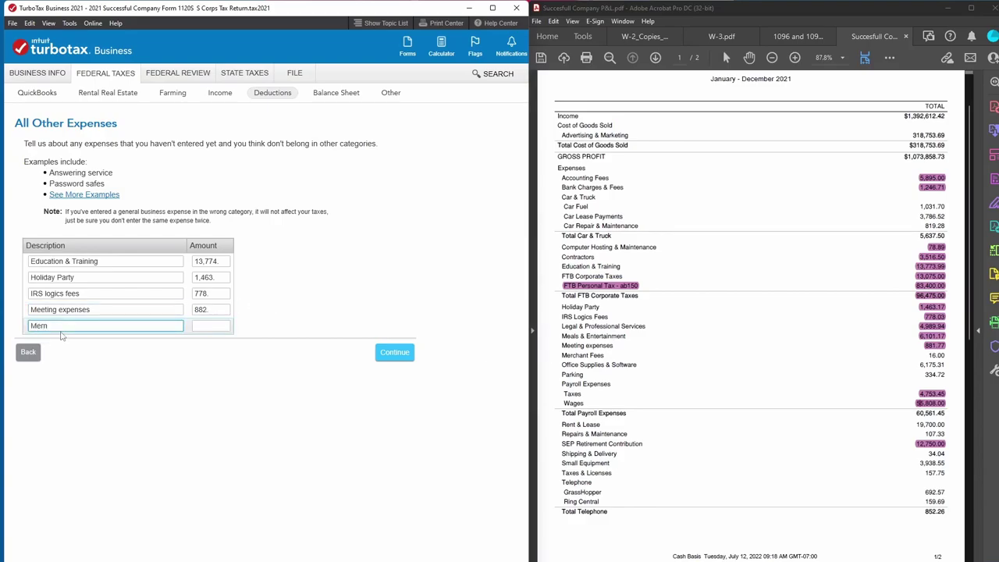
{"action": "type", "text": "Merchant Fees"}
{"action": "key", "text": "Tab"}
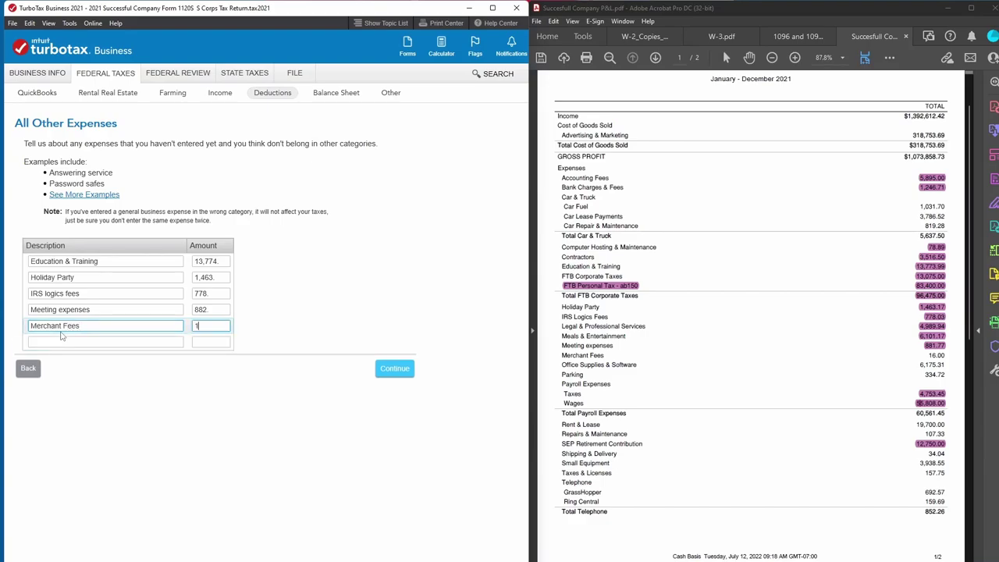
{"action": "type", "text": "16."}
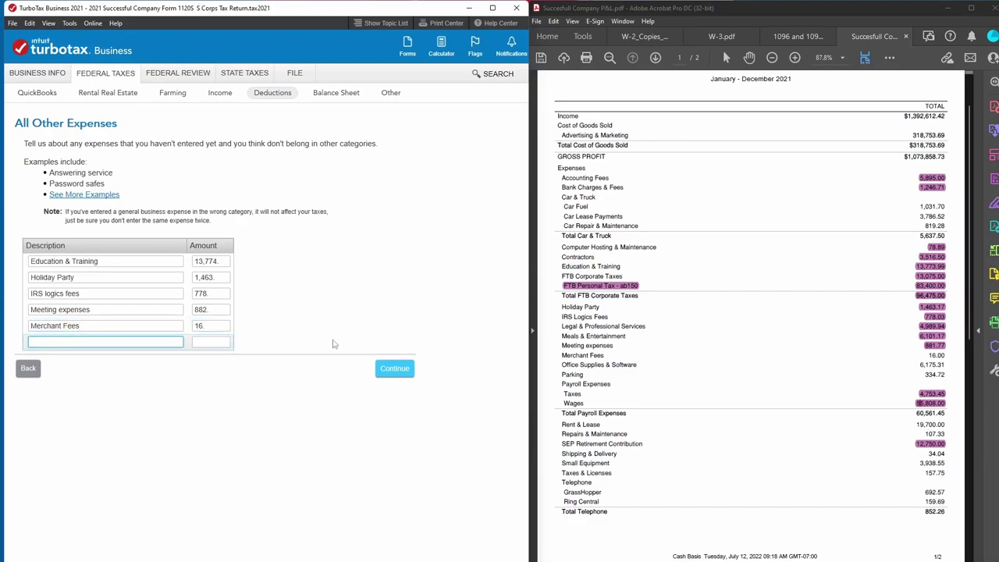
{"action": "left_click", "coordinate": [388, 369]}
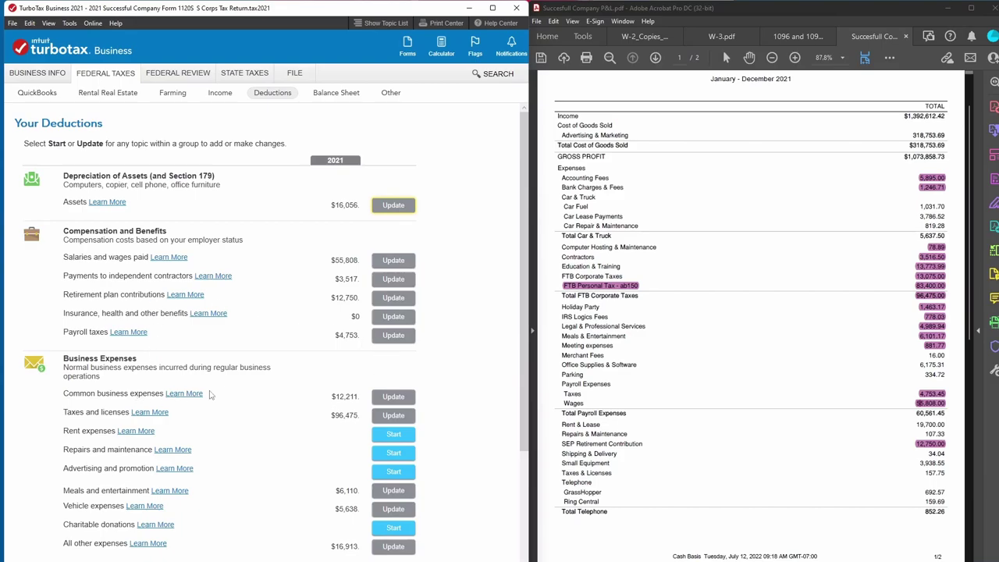
{"action": "left_click", "coordinate": [393, 396]}
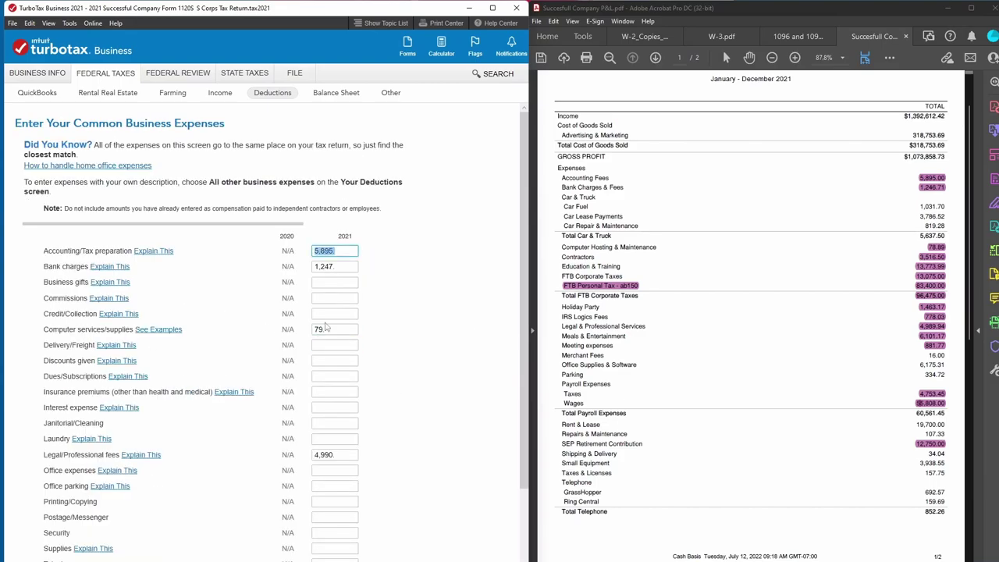
Enter 6,175.31 as 2021 office expenses, matching the P&L's Office Supplies & Software.
{"action": "left_click", "coordinate": [936, 355]}
{"action": "left_click_drag", "start_coordinate": [936, 355], "coordinate": [945, 355]}
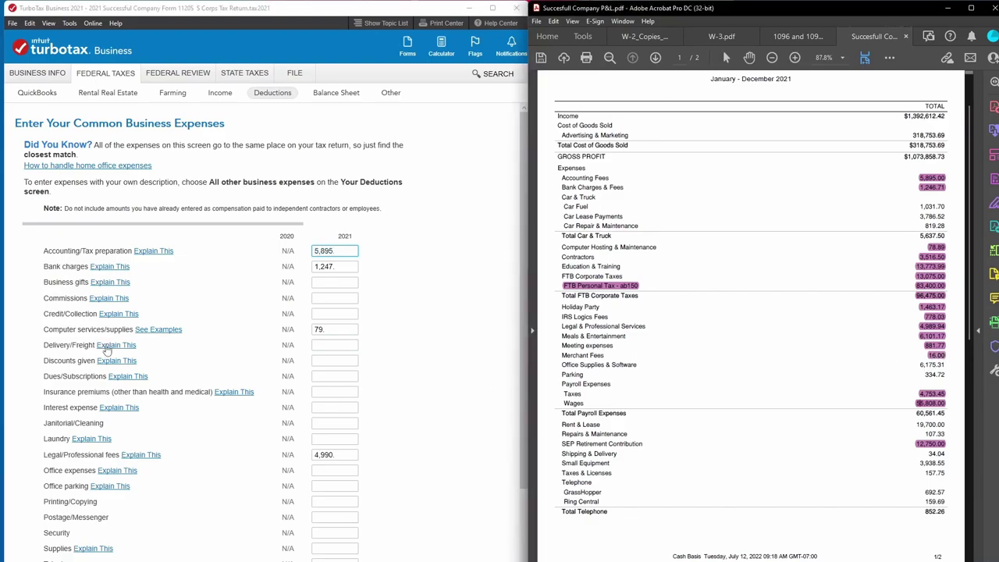
{"action": "scroll", "coordinate": [119, 352], "scroll_direction": "down", "scroll_amount": 3}
{"action": "left_click", "coordinate": [332, 364]}
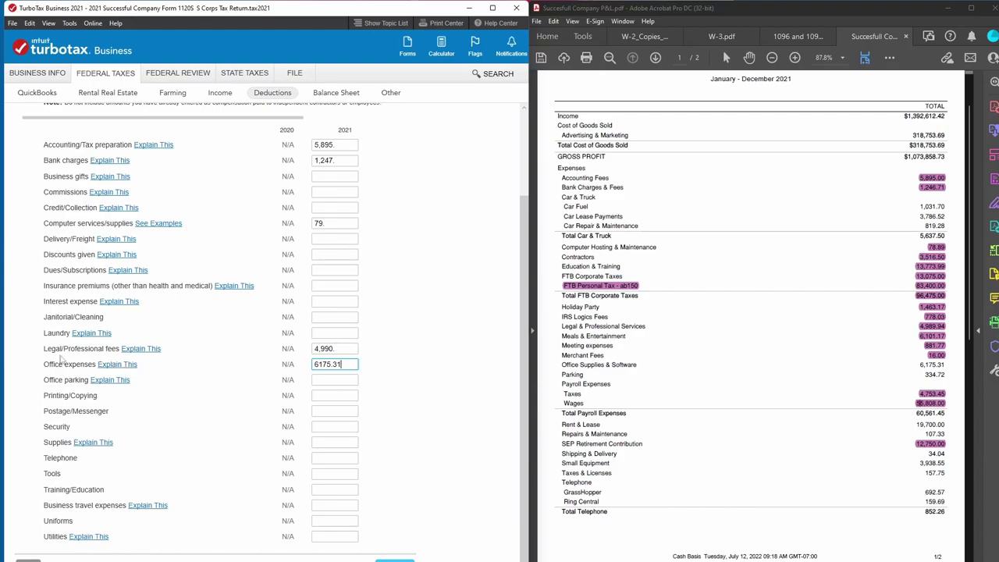
{"action": "left_click_drag", "start_coordinate": [948, 365], "coordinate": [923, 364]}
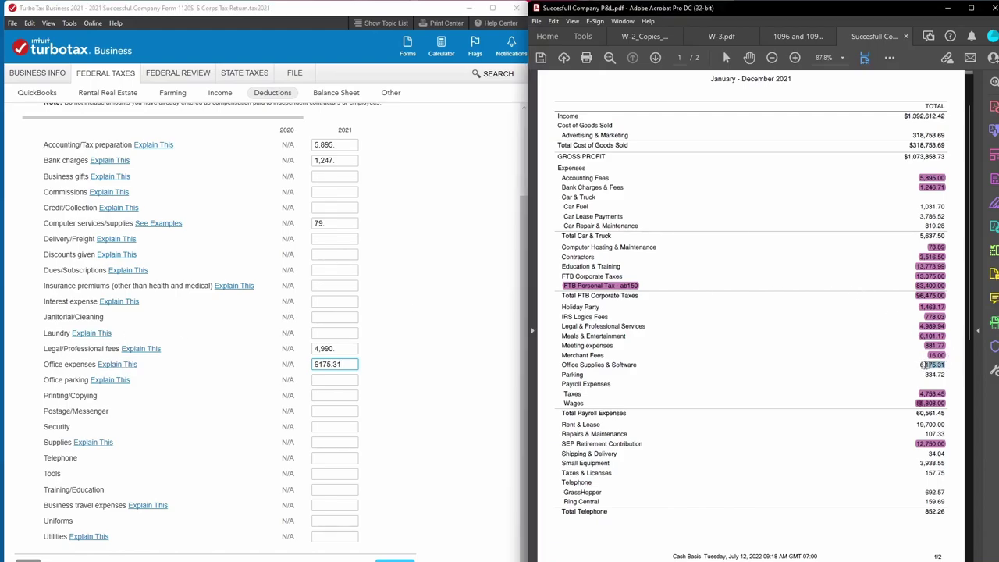
{"action": "left_click", "coordinate": [921, 365]}
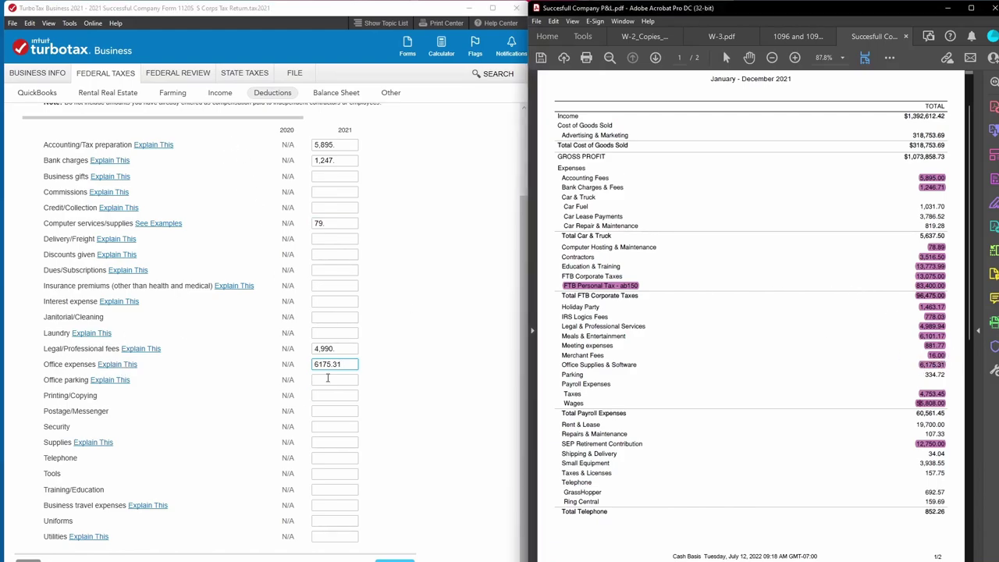
{"action": "scroll", "coordinate": [935, 407], "scroll_direction": "down", "scroll_amount": 1}
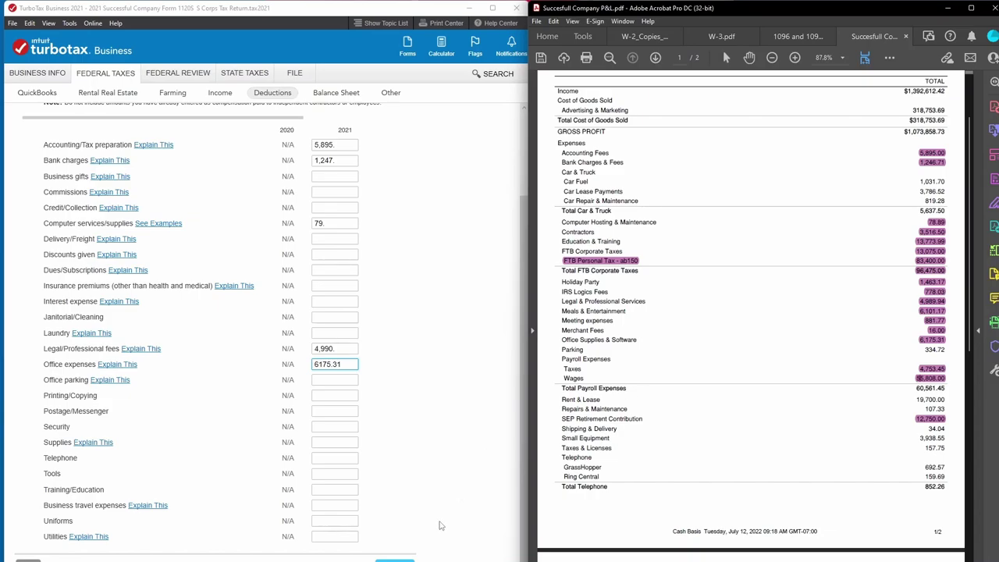
{"action": "left_click", "coordinate": [394, 559]}
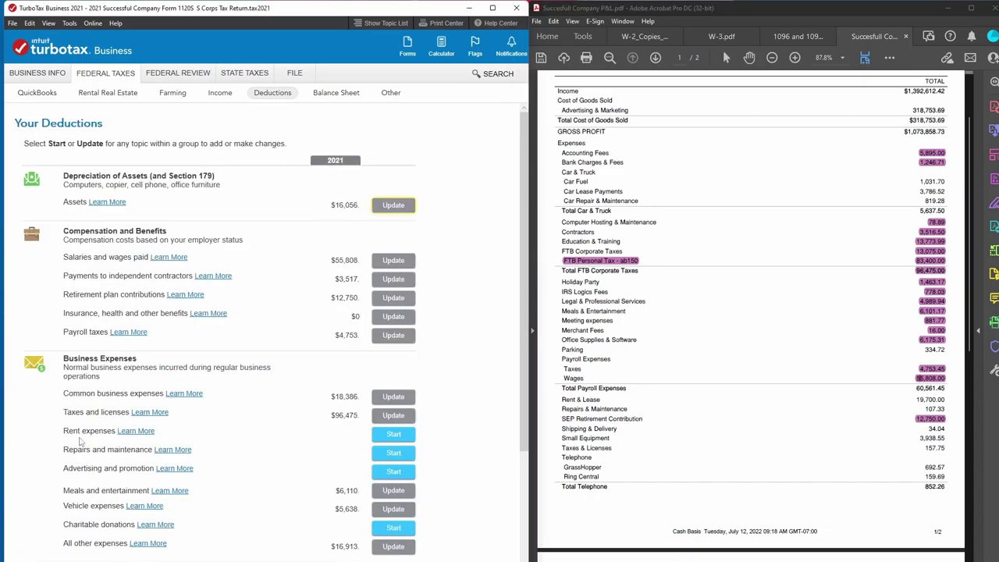
Enter $19,700 of business vehicle rent from the P&L under Rent expenses.
{"action": "left_click", "coordinate": [391, 438]}
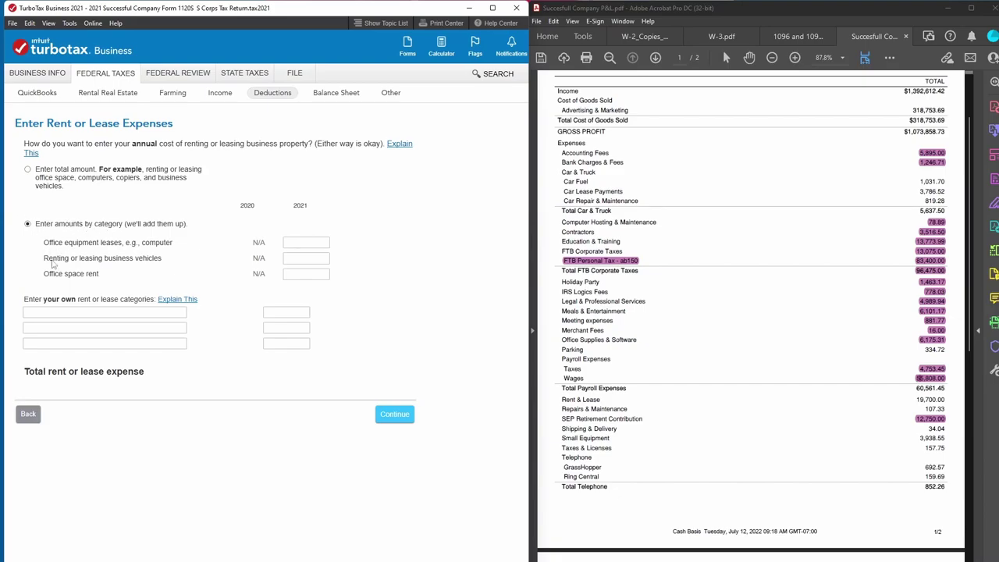
{"action": "left_click", "coordinate": [304, 258]}
{"action": "left_click_drag", "start_coordinate": [914, 399], "coordinate": [948, 400]}
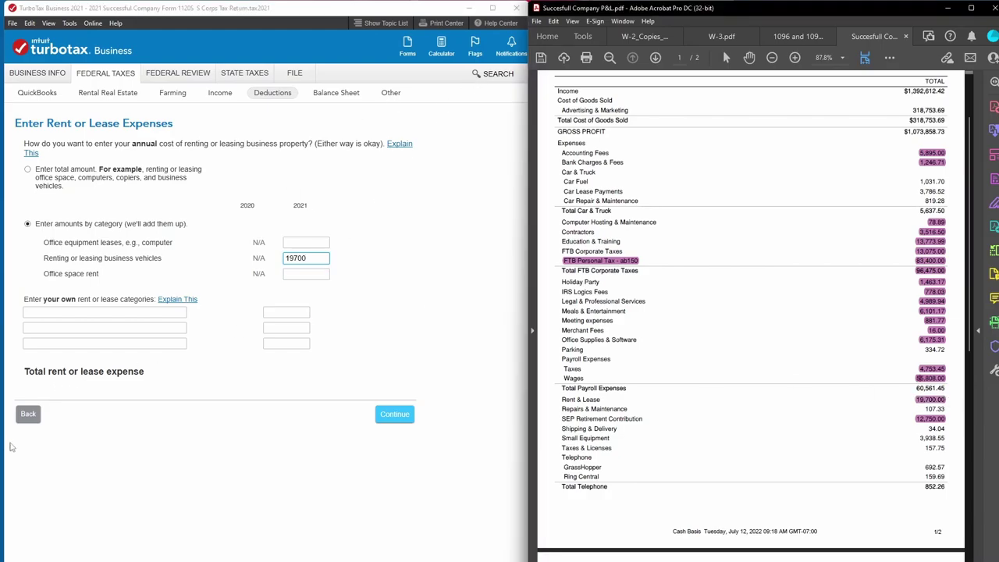
{"action": "left_click", "coordinate": [387, 422]}
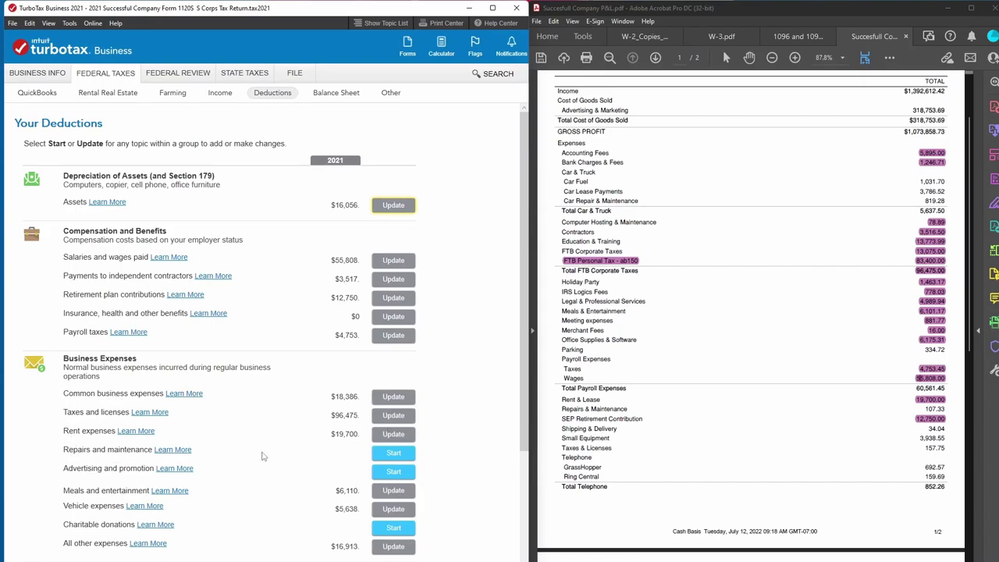
Enter $107.33 as 2021 Equipment Repairs under Repairs and maintenance.
{"action": "left_click", "coordinate": [386, 459]}
{"action": "left_click", "coordinate": [298, 205]}
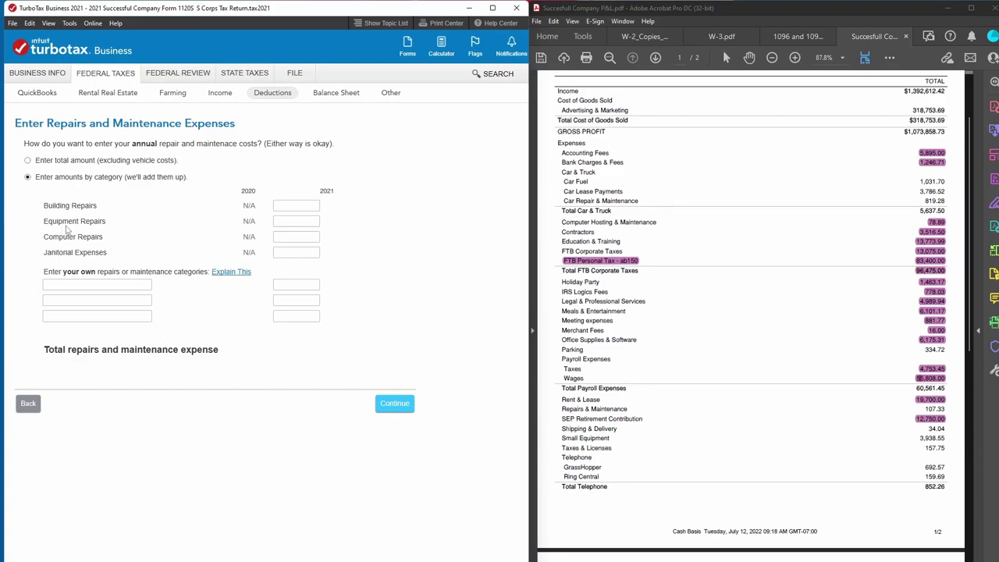
{"action": "left_click", "coordinate": [297, 223]}
{"action": "left_click_drag", "start_coordinate": [925, 408], "coordinate": [947, 410]}
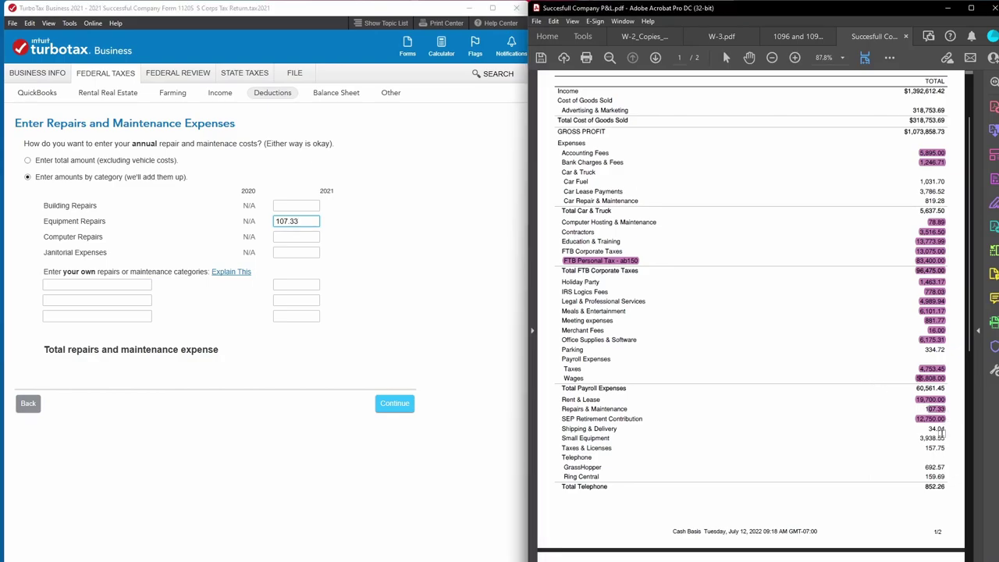
{"action": "left_click", "coordinate": [386, 403]}
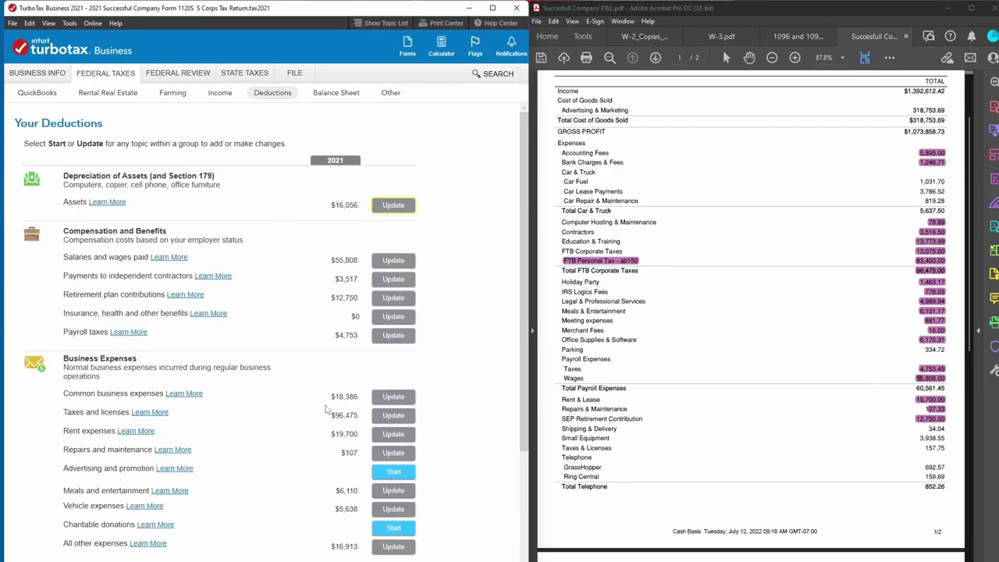
Enter 34.04 for Postage/Messenger among the common business expenses.
{"action": "left_click", "coordinate": [388, 400]}
{"action": "scroll", "coordinate": [388, 401], "scroll_direction": "down", "scroll_amount": 3}
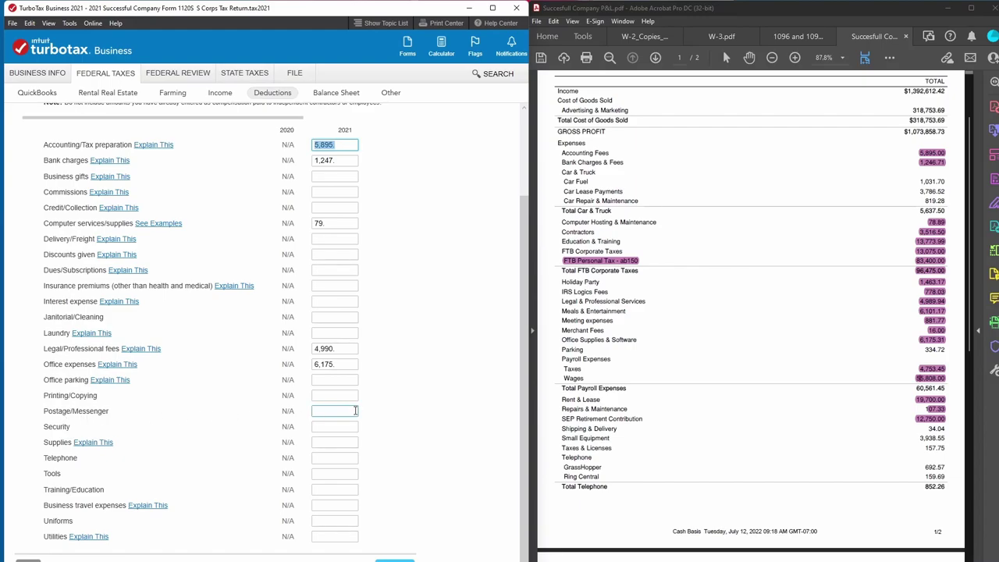
{"action": "left_click", "coordinate": [355, 411]}
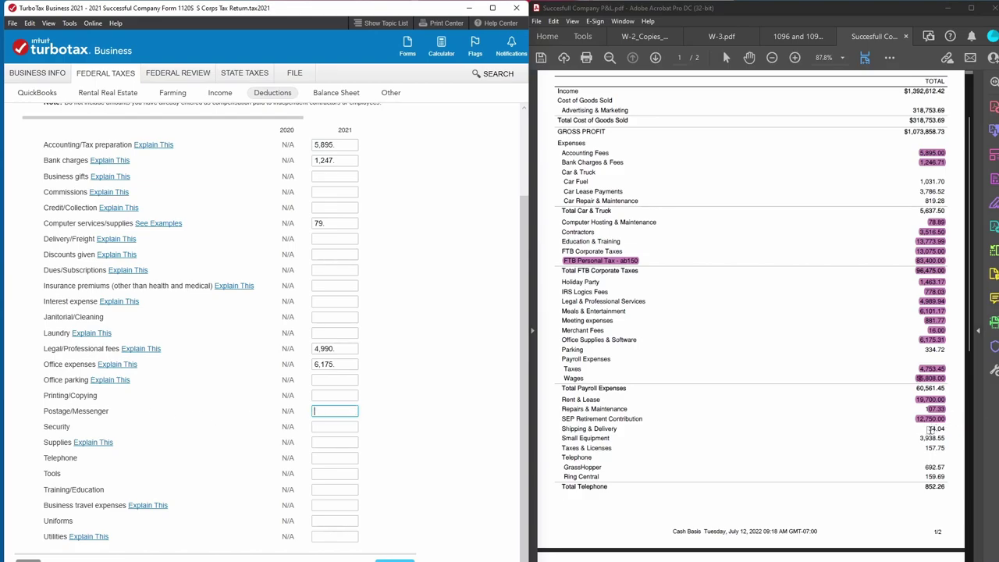
{"action": "left_click_drag", "start_coordinate": [927, 429], "coordinate": [950, 431]}
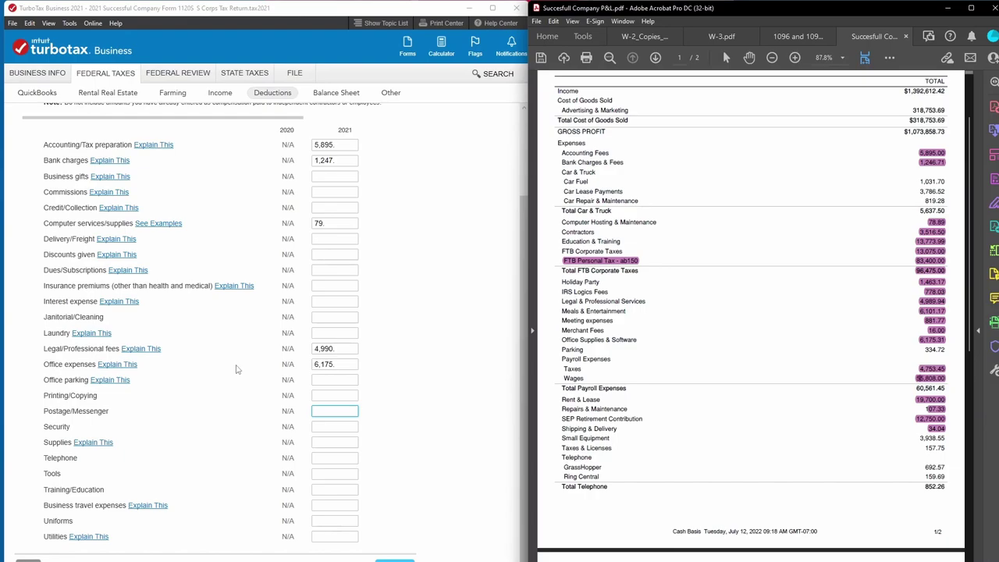
{"action": "left_click", "coordinate": [337, 412]}
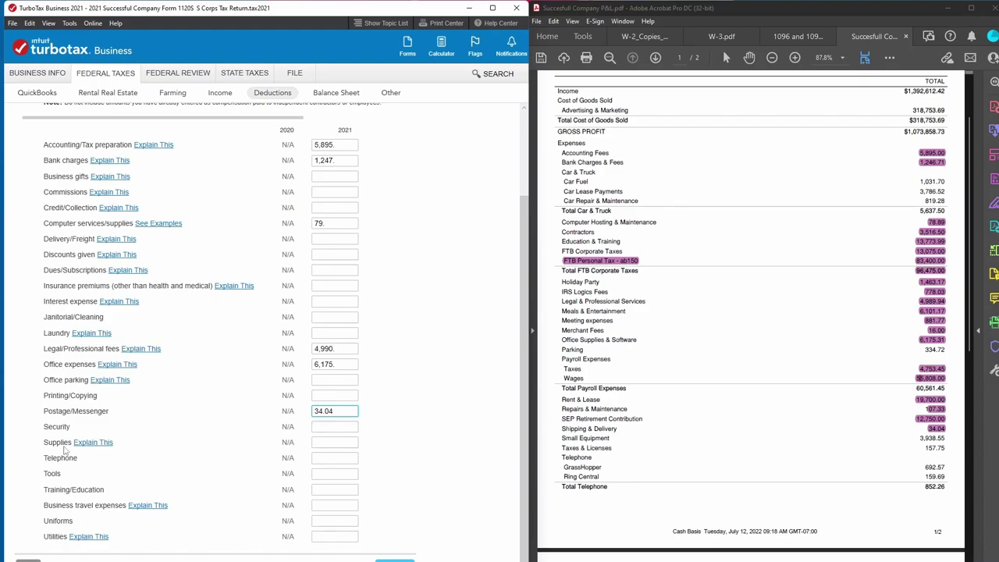
{"action": "left_click", "coordinate": [395, 560]}
{"action": "scroll", "coordinate": [192, 465], "scroll_direction": "down", "scroll_amount": 1}
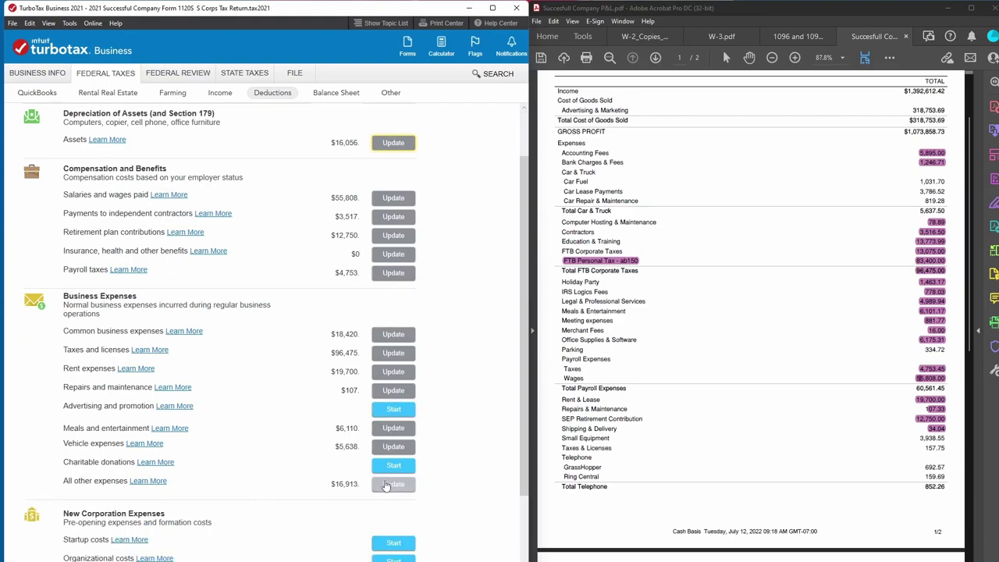
Add a Small Equipment row of 3,938.55 under All other expenses.
{"action": "left_click", "coordinate": [393, 484]}
{"action": "left_click", "coordinate": [98, 343]}
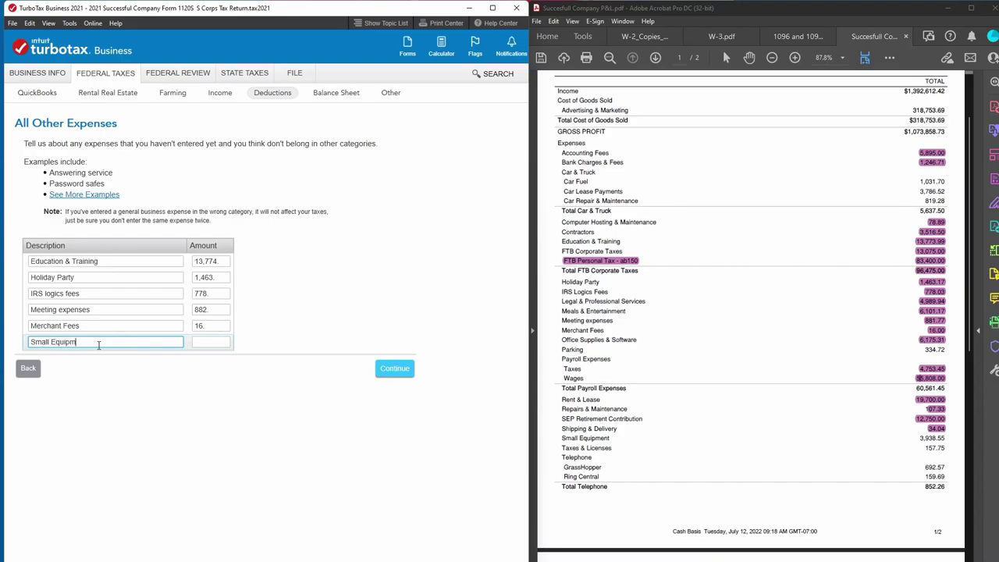
{"action": "key", "text": "Tab"}
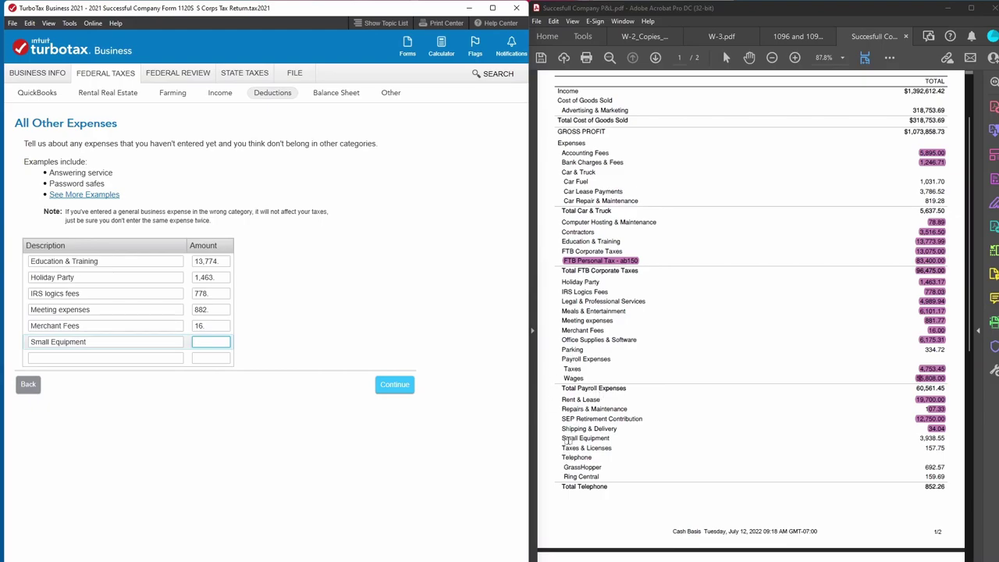
{"action": "left_click", "coordinate": [924, 440]}
{"action": "left_click_drag", "start_coordinate": [924, 439], "coordinate": [946, 440]}
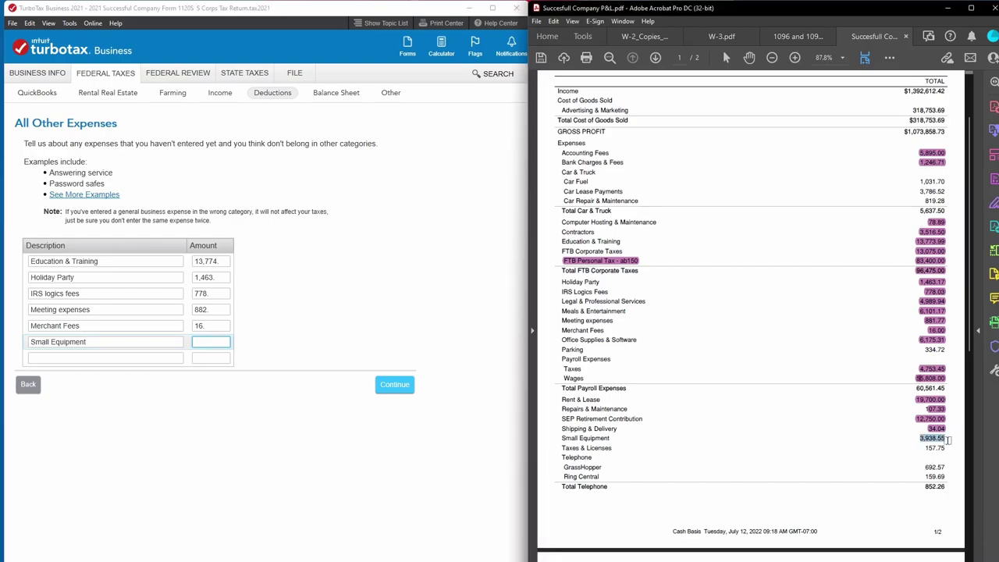
{"action": "left_click", "coordinate": [200, 341]}
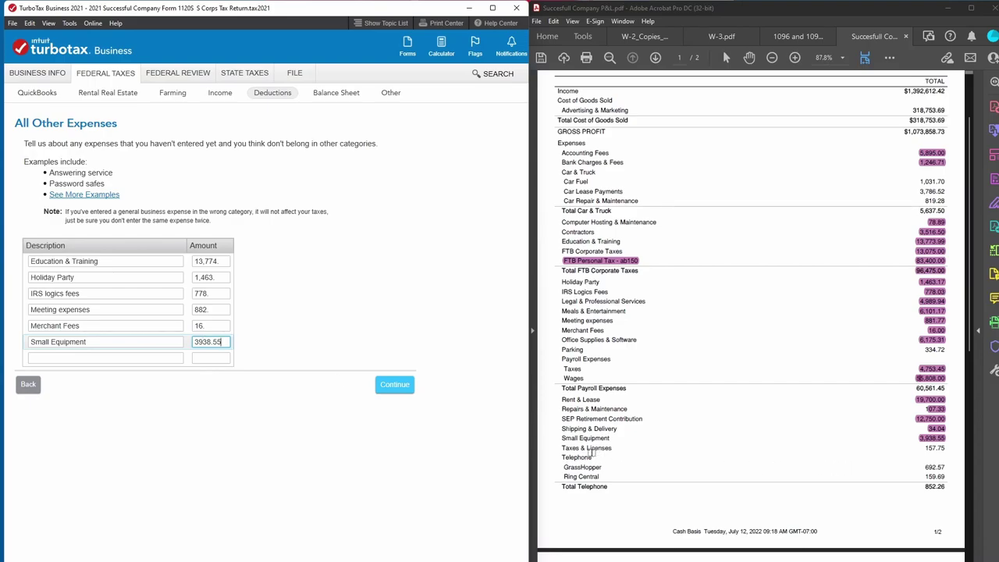
{"action": "left_click", "coordinate": [921, 448]}
{"action": "left_click_drag", "start_coordinate": [921, 448], "coordinate": [947, 448]}
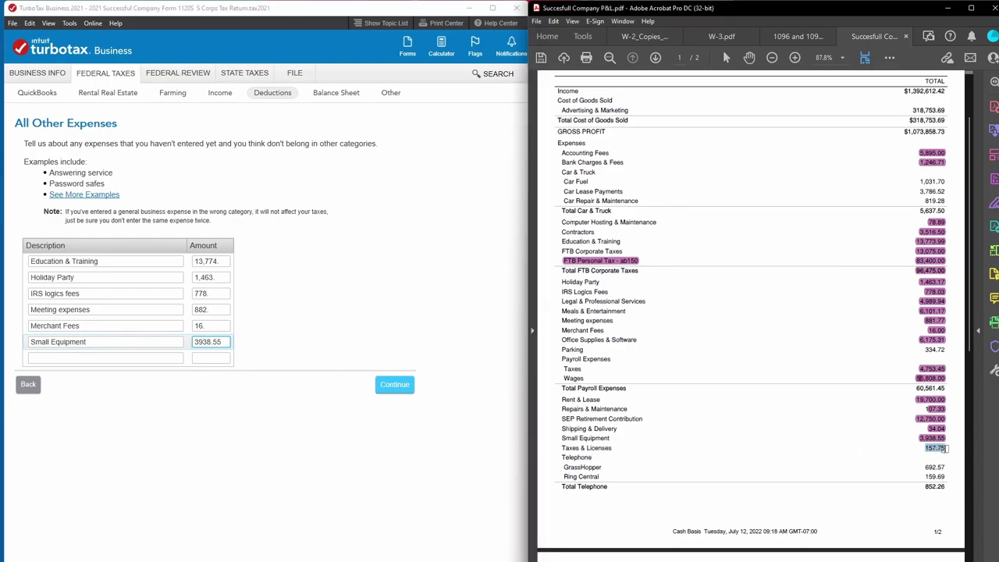
{"action": "left_click", "coordinate": [394, 383]}
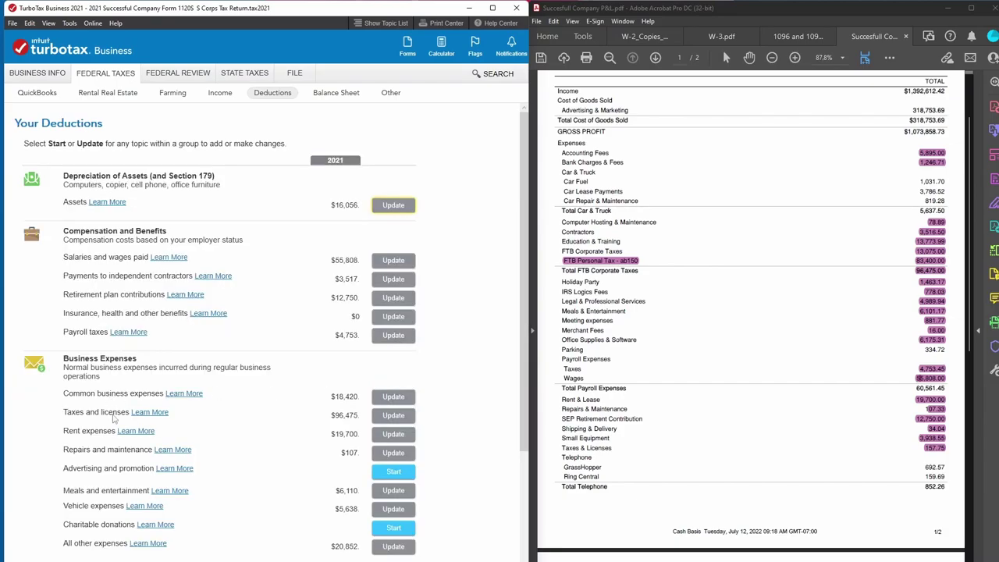
Enter 157.75 as Other Taxes on the Tax, License and Fee Expenses page.
{"action": "left_click", "coordinate": [383, 415]}
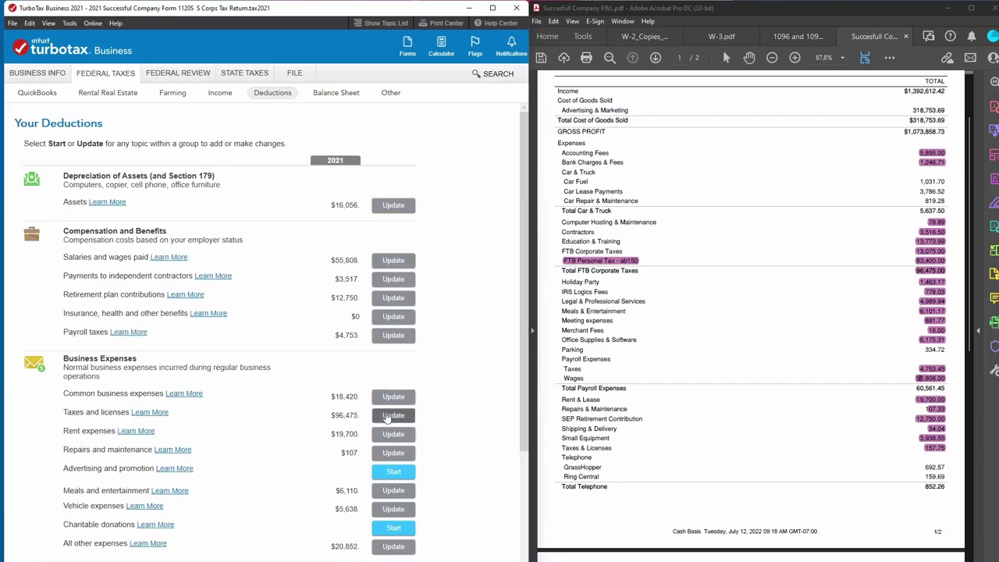
{"action": "left_click", "coordinate": [197, 198]}
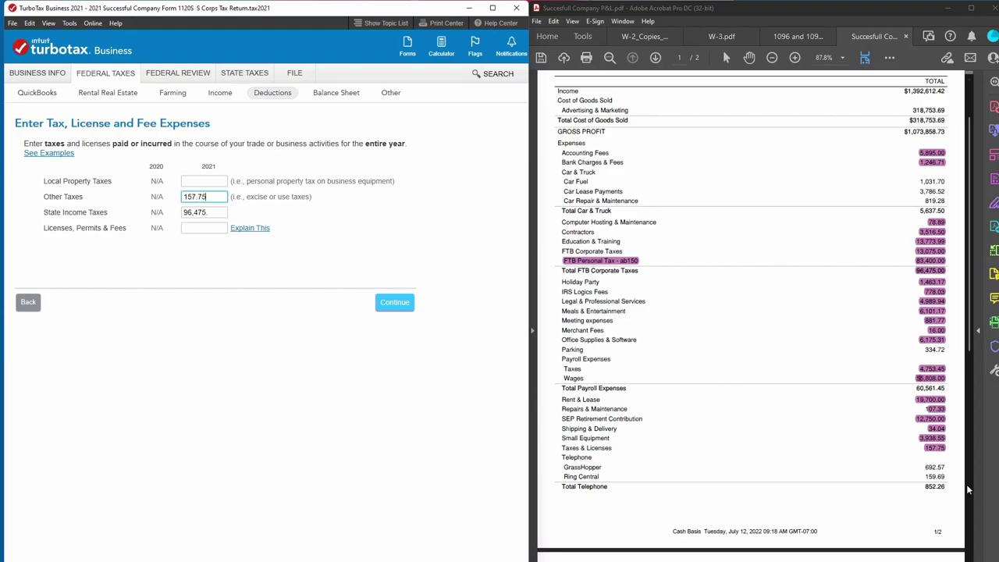
{"action": "left_click_drag", "start_coordinate": [923, 487], "coordinate": [946, 487]}
{"action": "left_click", "coordinate": [414, 315]}
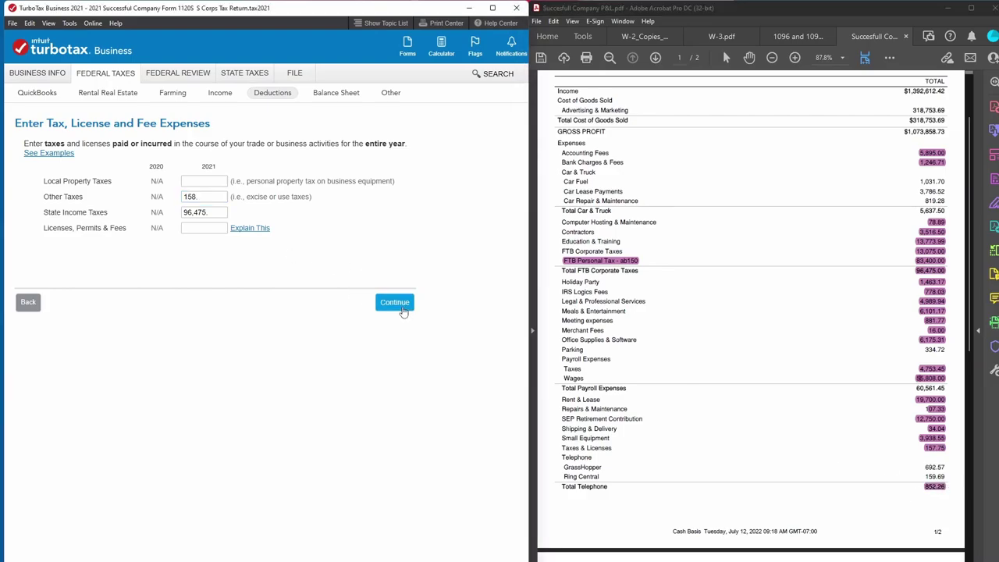
{"action": "left_click", "coordinate": [395, 305]}
Enter 852.26 in the Telephone field of the common business expenses.
{"action": "scroll", "coordinate": [183, 466], "scroll_direction": "down", "scroll_amount": 1}
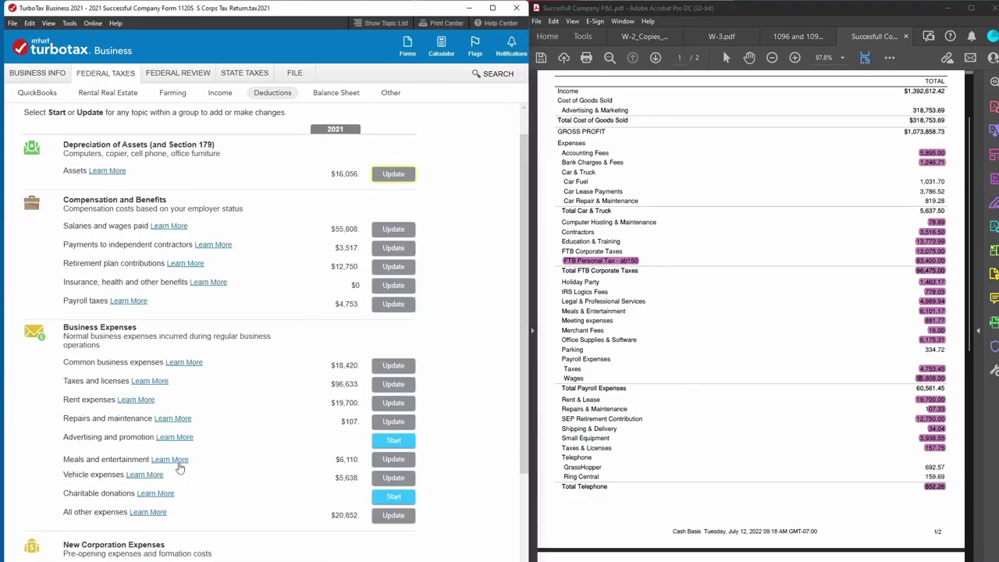
{"action": "left_click", "coordinate": [396, 366]}
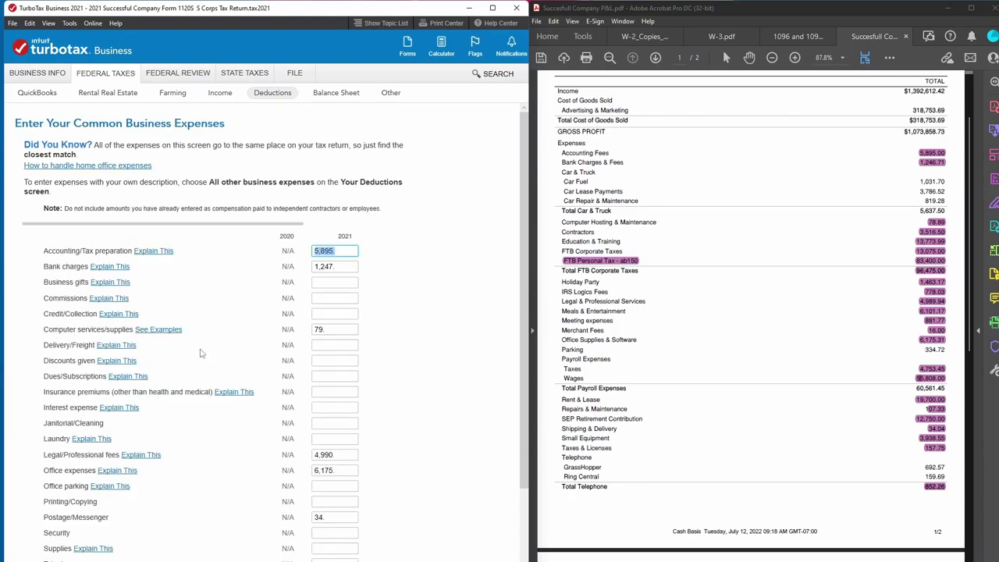
{"action": "scroll", "coordinate": [237, 509], "scroll_direction": "down", "scroll_amount": 3}
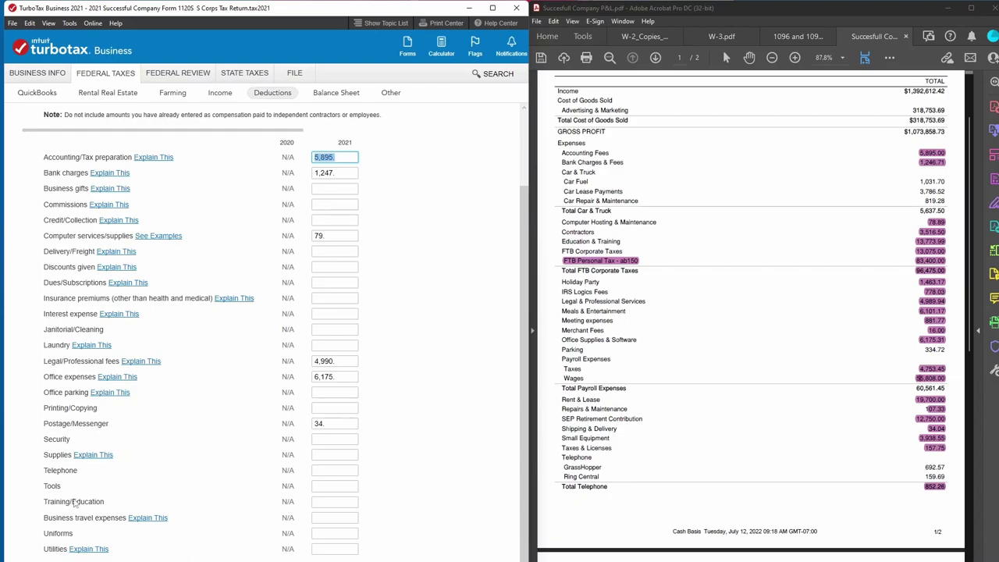
{"action": "left_click", "coordinate": [329, 470]}
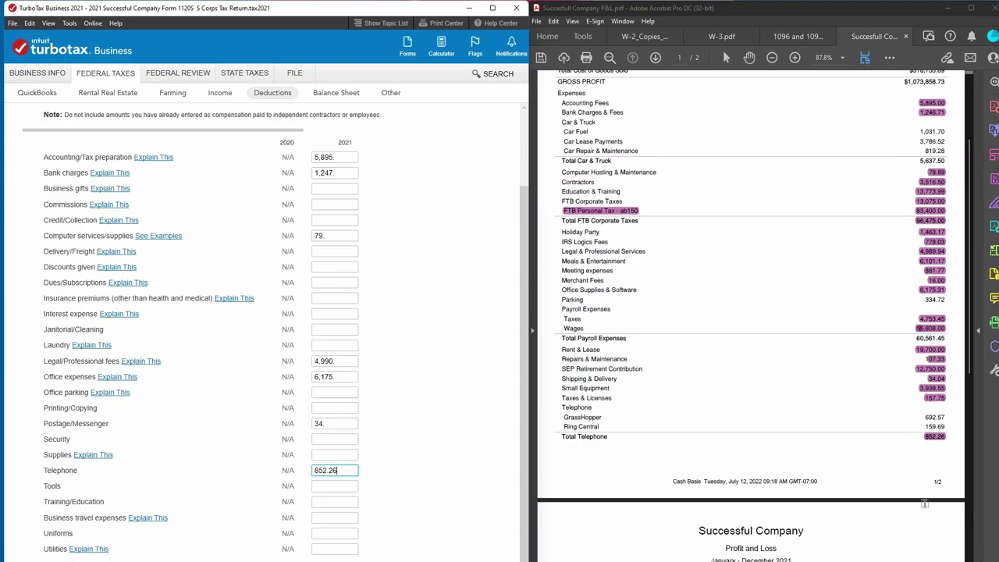
{"action": "scroll", "coordinate": [925, 472], "scroll_direction": "down", "scroll_amount": 3}
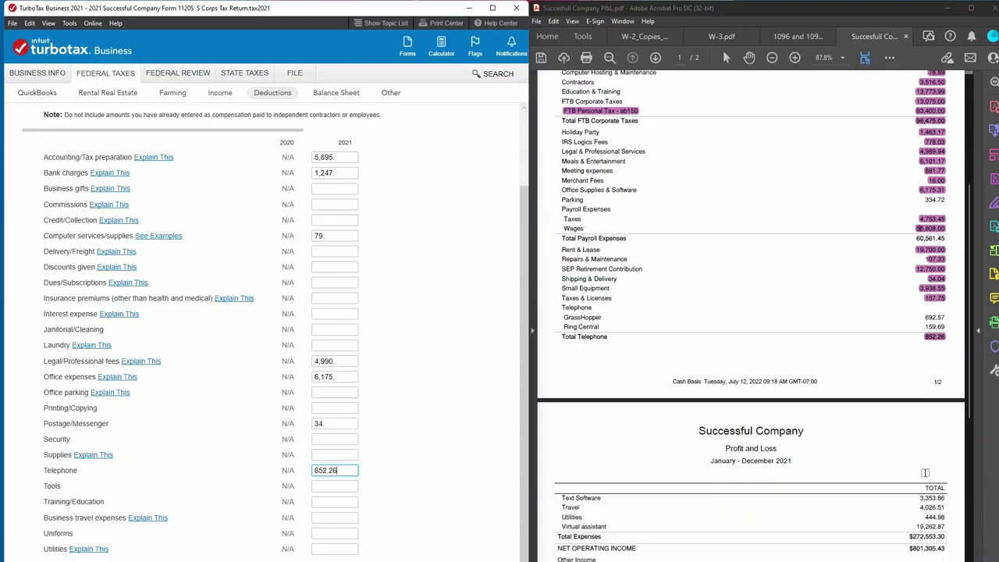
{"action": "scroll", "coordinate": [925, 473], "scroll_direction": "down", "scroll_amount": 2}
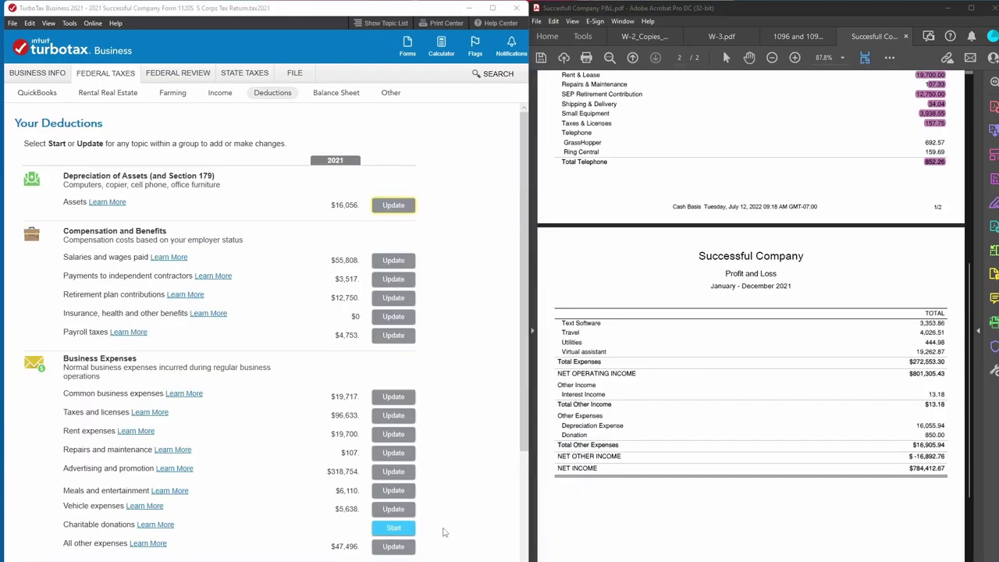
Record an 850 charitable contribution of type A- Cash contributions (60%).
{"action": "left_click", "coordinate": [398, 528]}
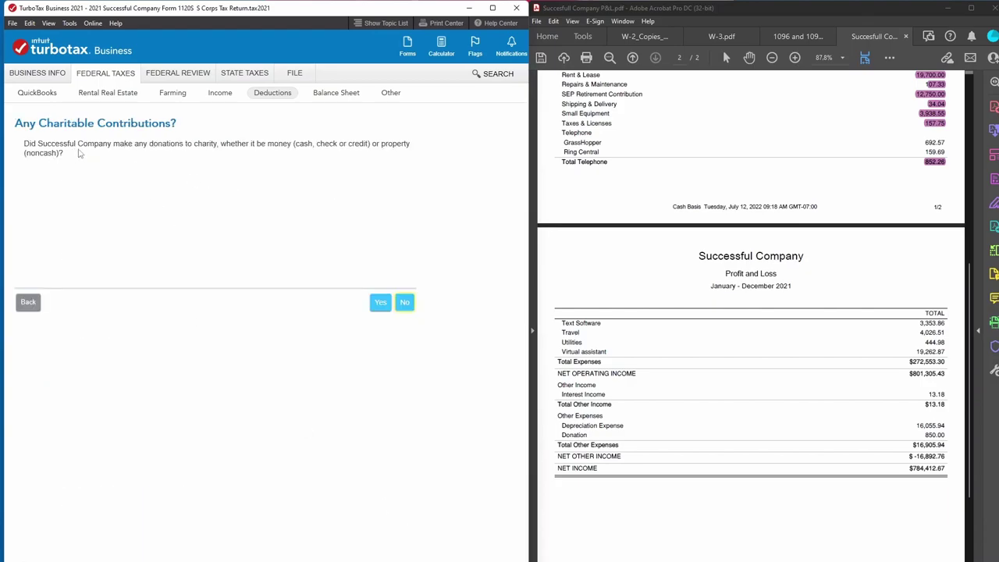
{"action": "left_click", "coordinate": [380, 302]}
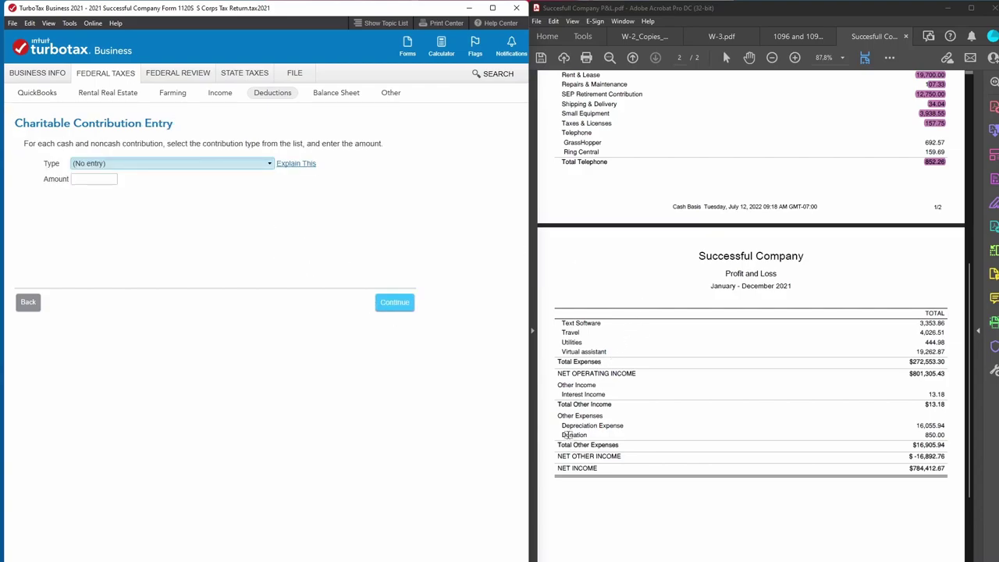
{"action": "left_click_drag", "start_coordinate": [920, 436], "coordinate": [951, 437]}
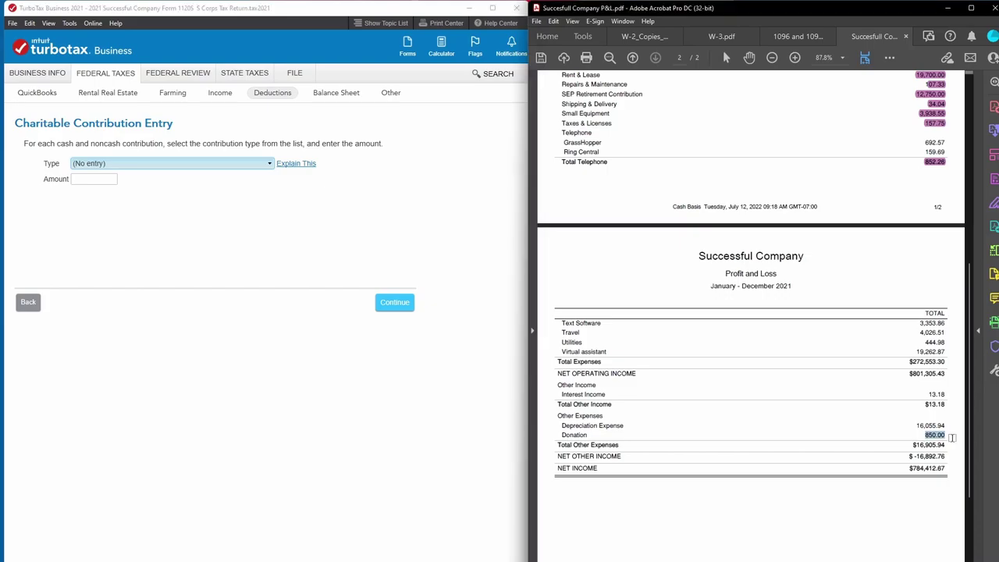
{"action": "left_click", "coordinate": [156, 163]}
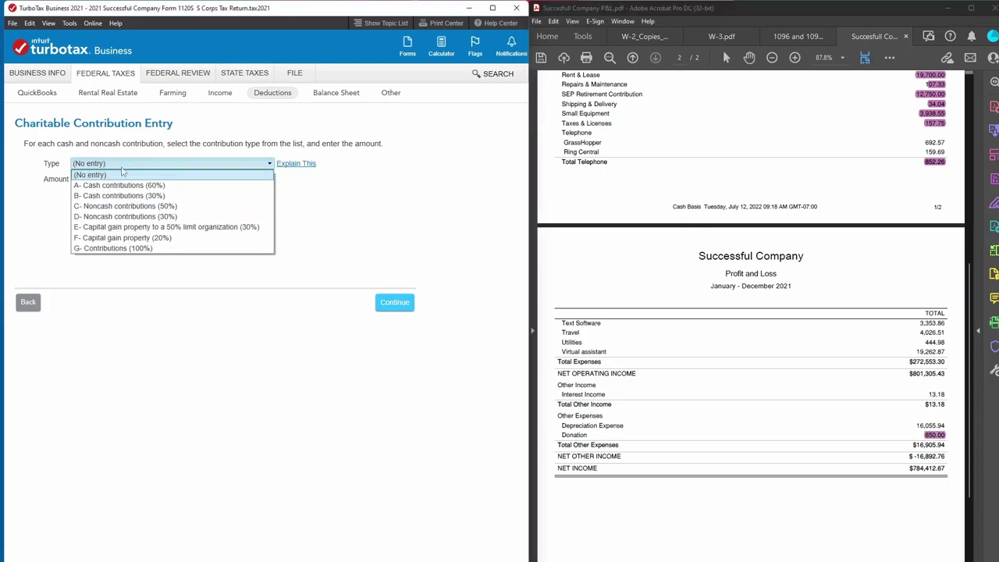
{"action": "left_click", "coordinate": [123, 185]}
{"action": "left_click", "coordinate": [78, 180]}
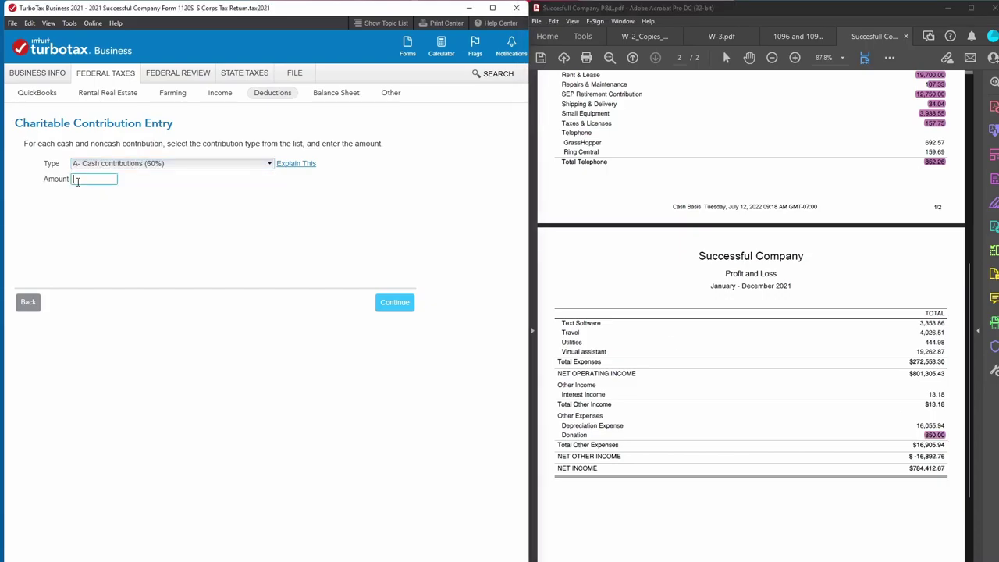
{"action": "left_click", "coordinate": [402, 303]}
{"action": "left_click", "coordinate": [409, 320]}
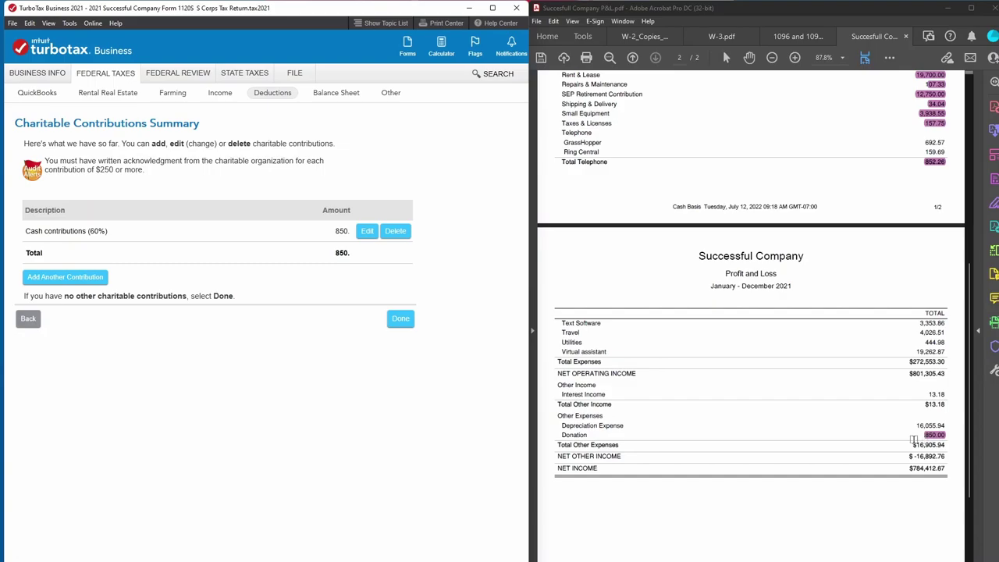
{"action": "left_click", "coordinate": [399, 328]}
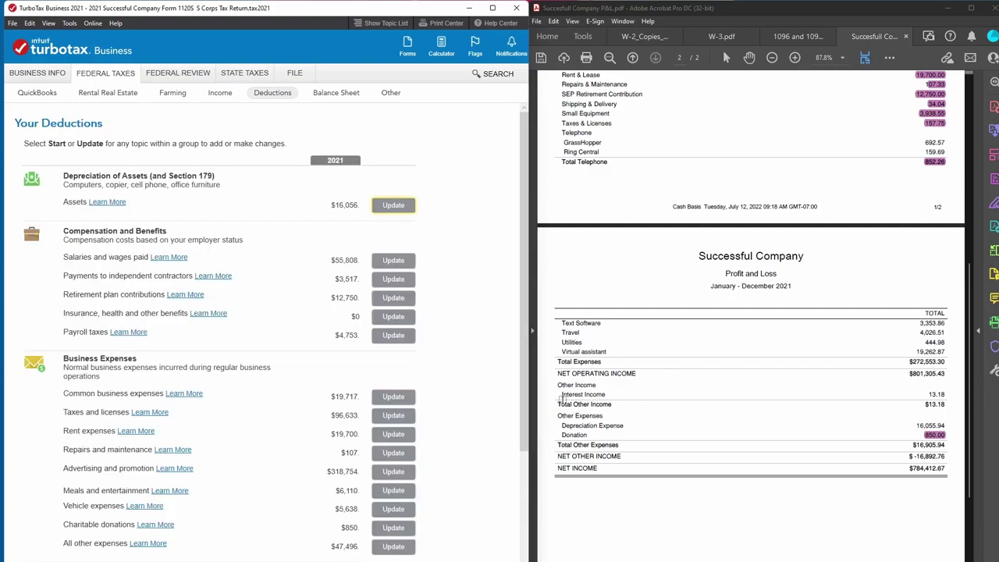
Step back from the charitable contribution pages to the Your Deductions summary.
{"action": "mouse_move", "coordinate": [560, 399]}
{"action": "left_mouse_down"}
{"action": "mouse_move", "coordinate": [940, 398]}
{"action": "mouse_move", "coordinate": [928, 404]}
{"action": "mouse_move", "coordinate": [940, 394]}
{"action": "left_mouse_up"}
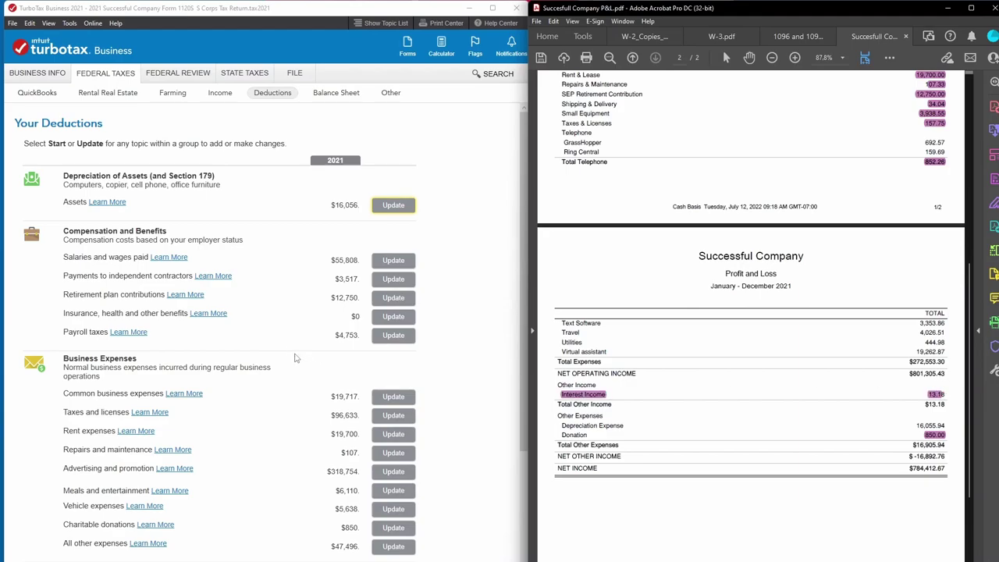
{"action": "scroll", "coordinate": [297, 352], "scroll_direction": "down", "scroll_amount": 3}
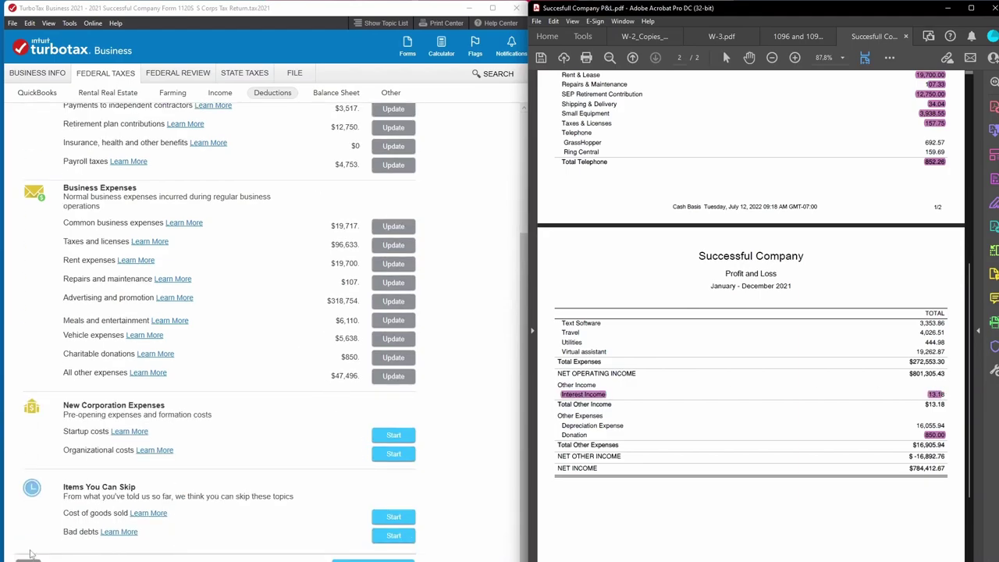
{"action": "left_click", "coordinate": [393, 356]}
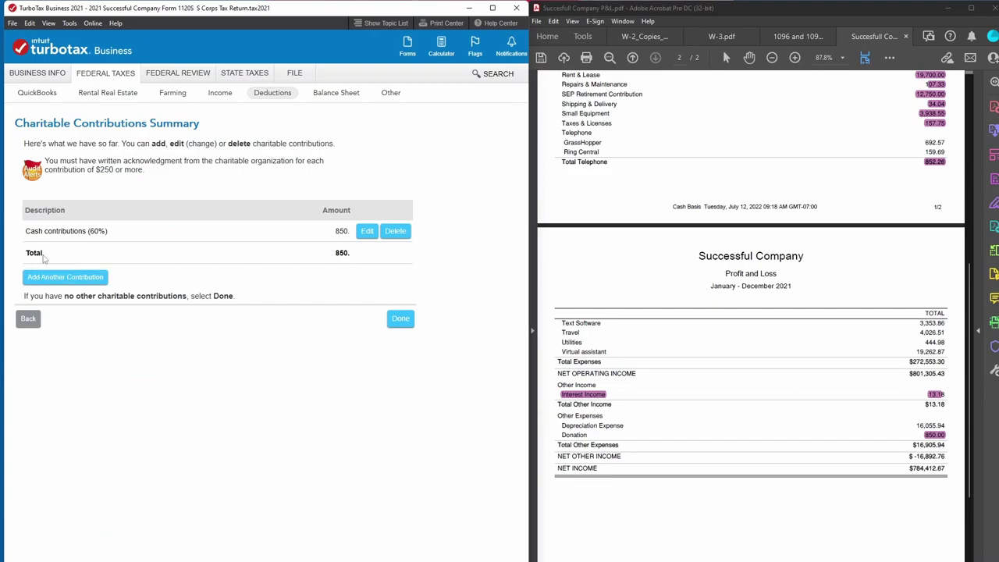
{"action": "left_click", "coordinate": [23, 324]}
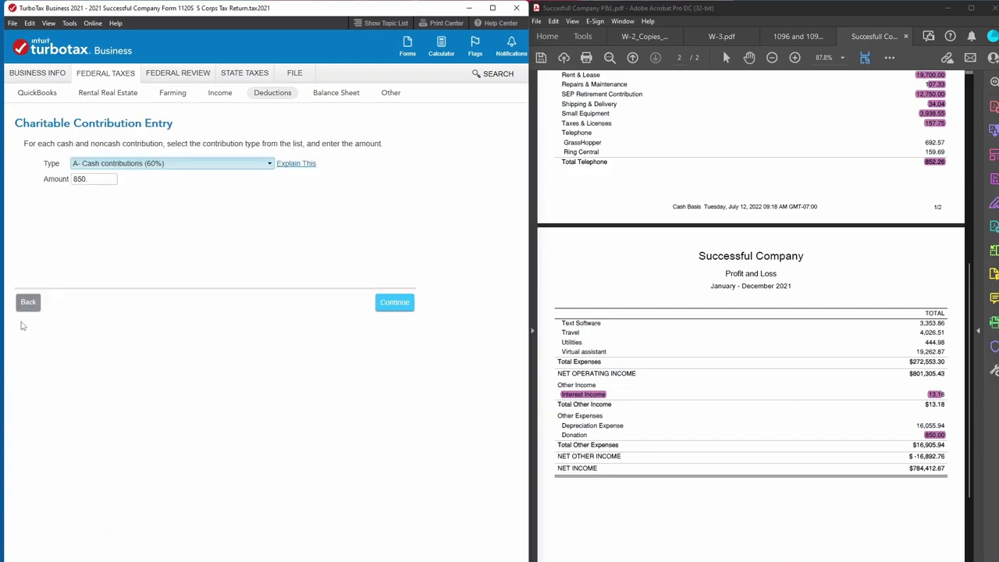
{"action": "left_click", "coordinate": [28, 301]}
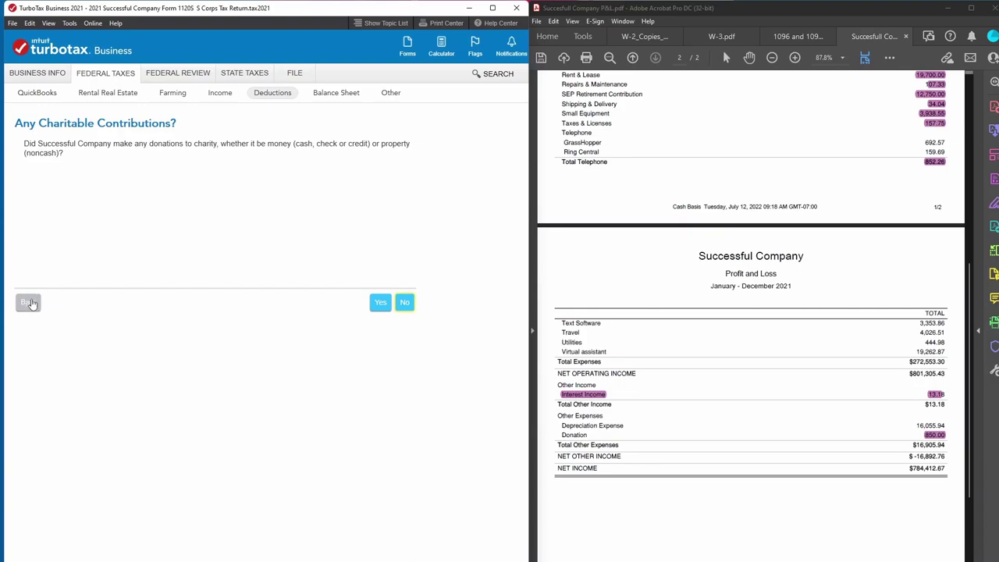
{"action": "left_click", "coordinate": [29, 305]}
{"action": "scroll", "coordinate": [49, 321], "scroll_direction": "down", "scroll_amount": 2}
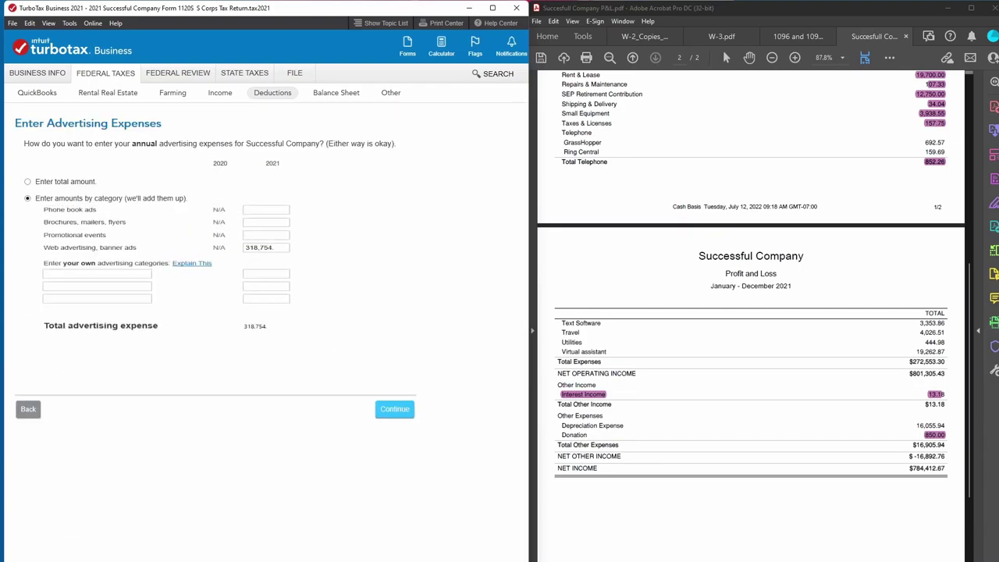
{"action": "left_click", "coordinate": [23, 411]}
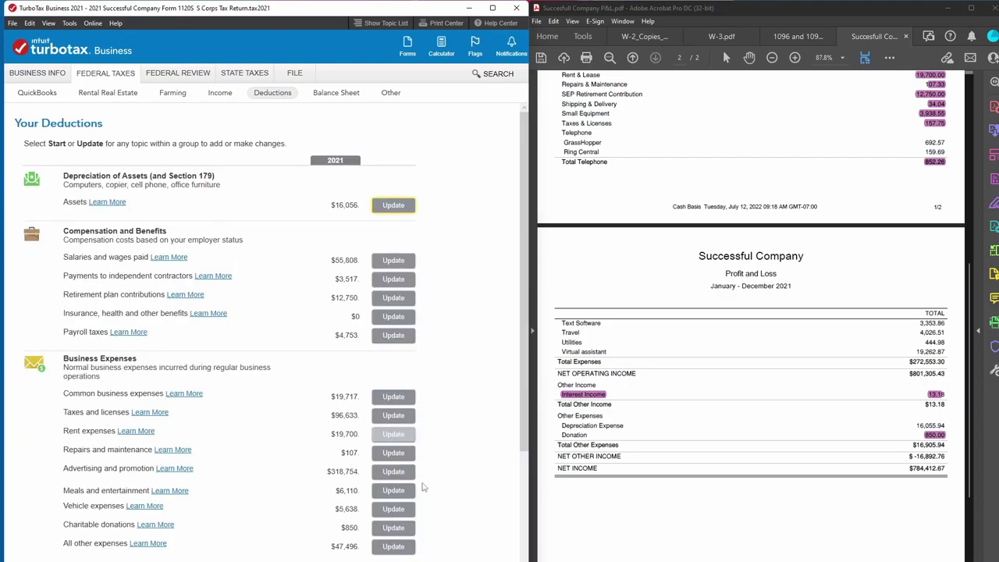
Move past the Payroll Matching notice, come back, and switch to the Income topics.
{"action": "scroll", "coordinate": [425, 501], "scroll_direction": "down", "scroll_amount": 2}
{"action": "left_click", "coordinate": [390, 559]}
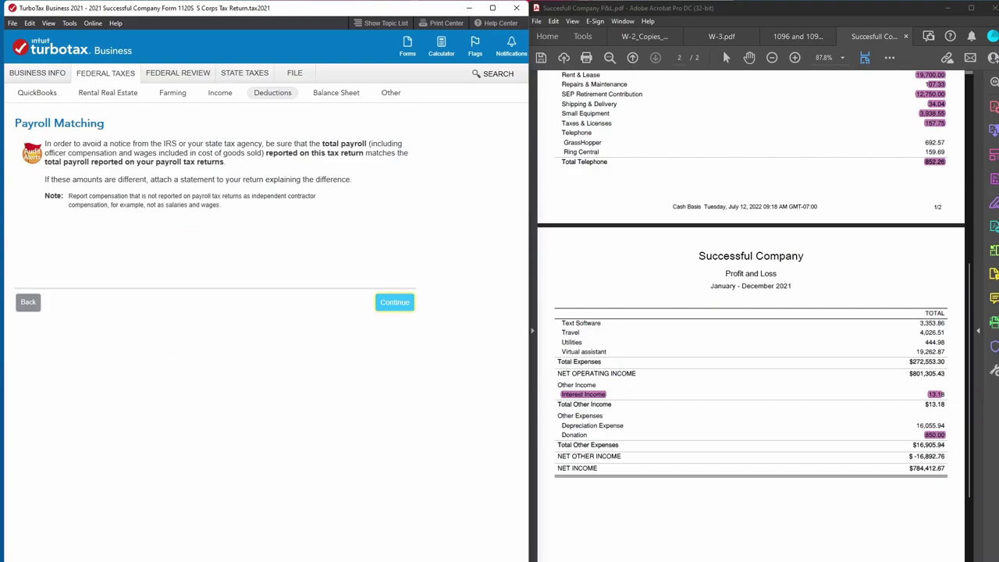
{"action": "left_click", "coordinate": [395, 304]}
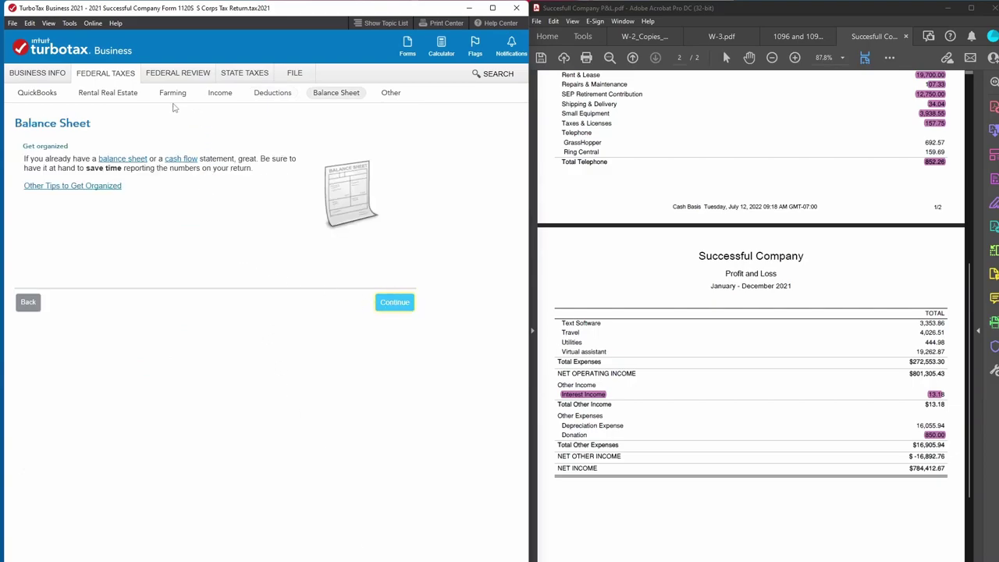
{"action": "left_click", "coordinate": [30, 305]}
{"action": "left_click", "coordinate": [30, 305]}
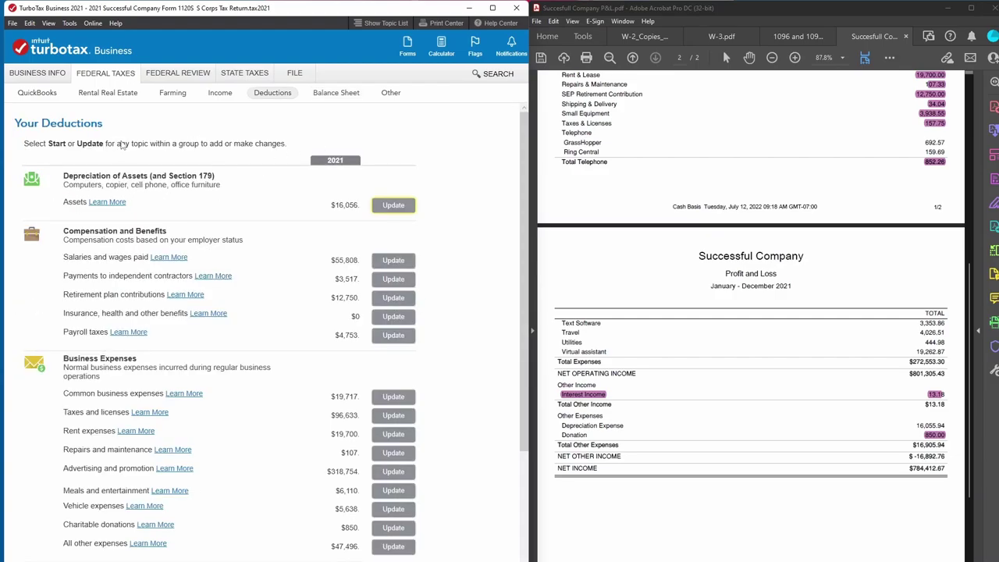
{"action": "left_click", "coordinate": [219, 94]}
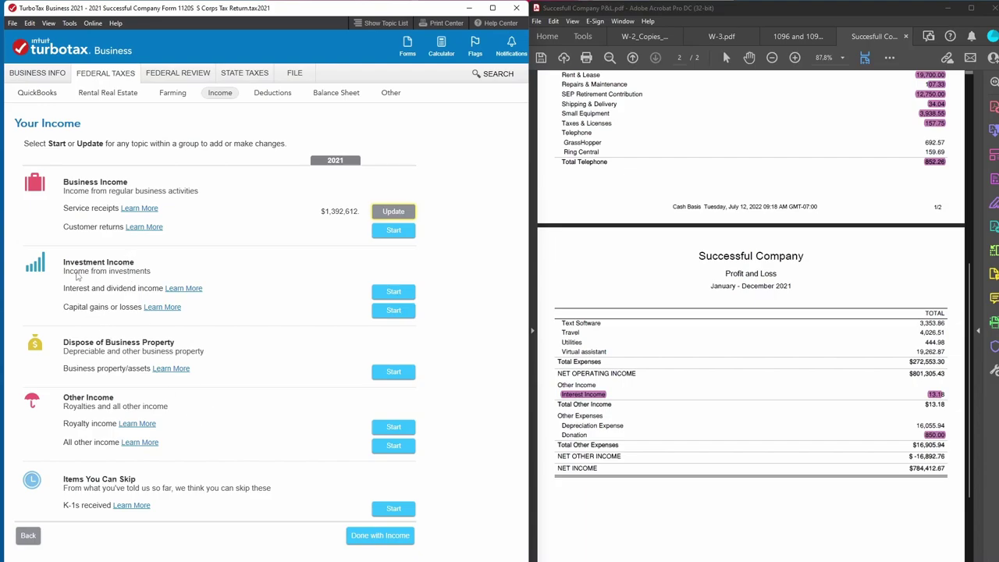
Enter 13 of interest income, leaving U.S. obligation, tax-exempt and dividend income empty.
{"action": "left_click", "coordinate": [392, 299]}
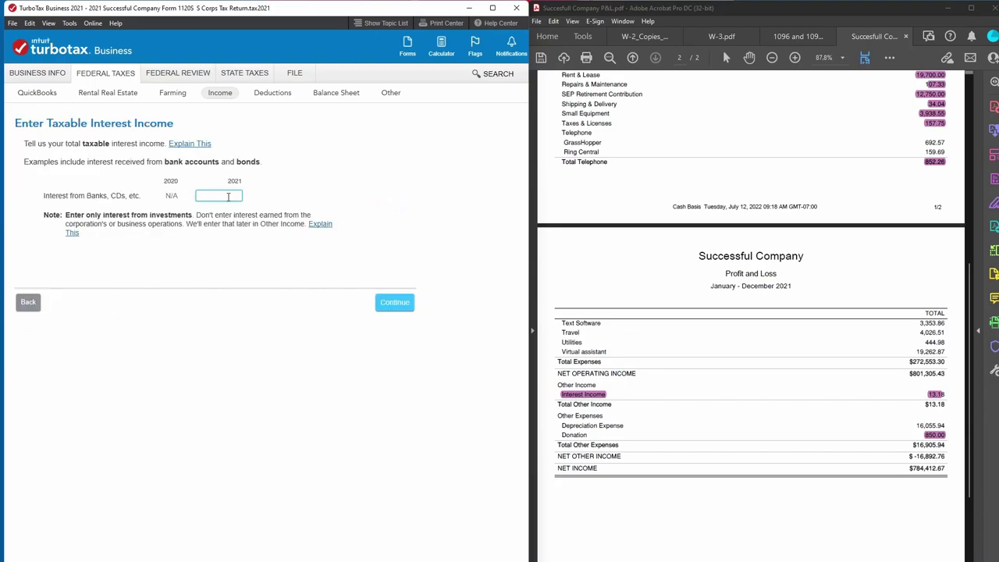
{"action": "type", "text": "13"}
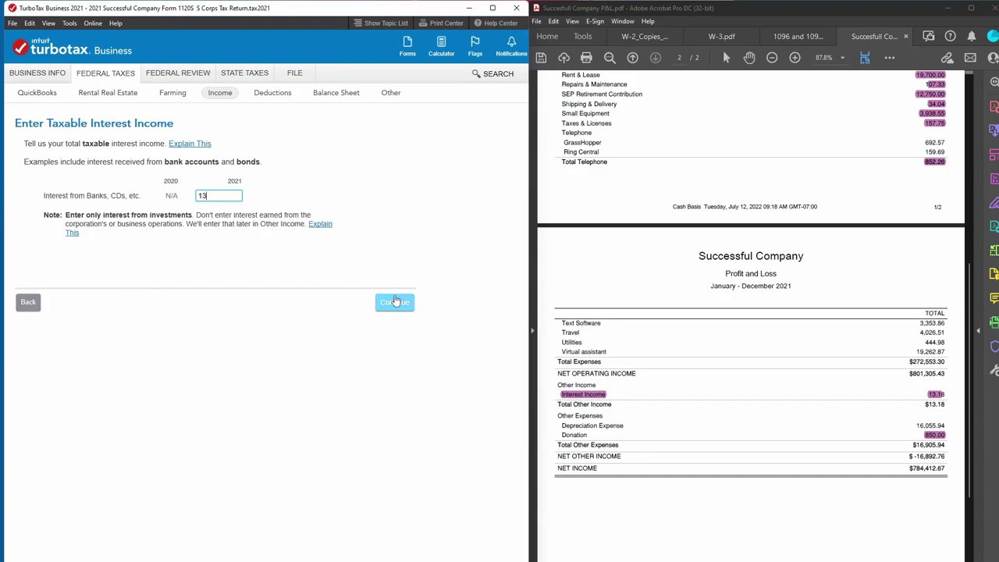
{"action": "left_click", "coordinate": [394, 302]}
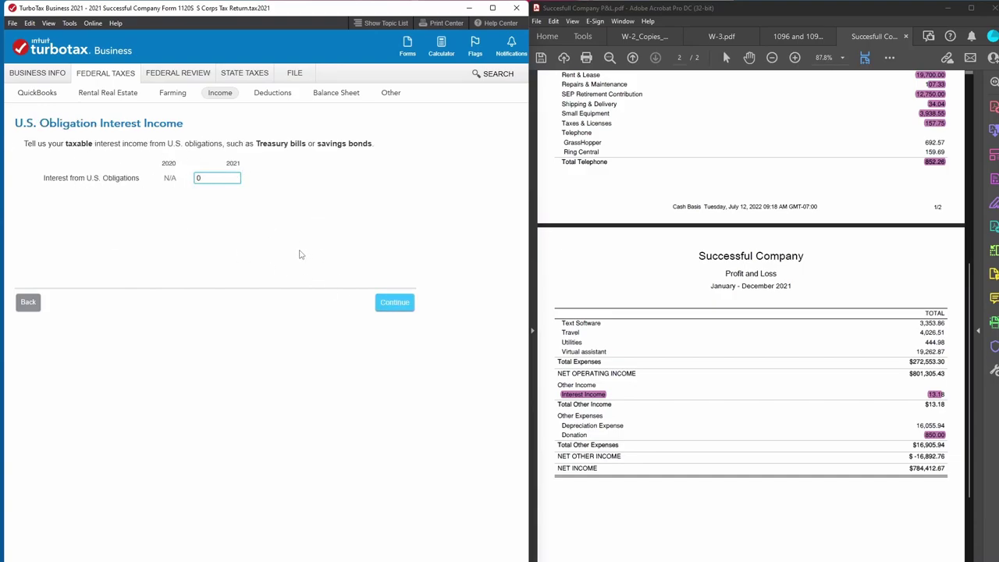
{"action": "left_click", "coordinate": [393, 301]}
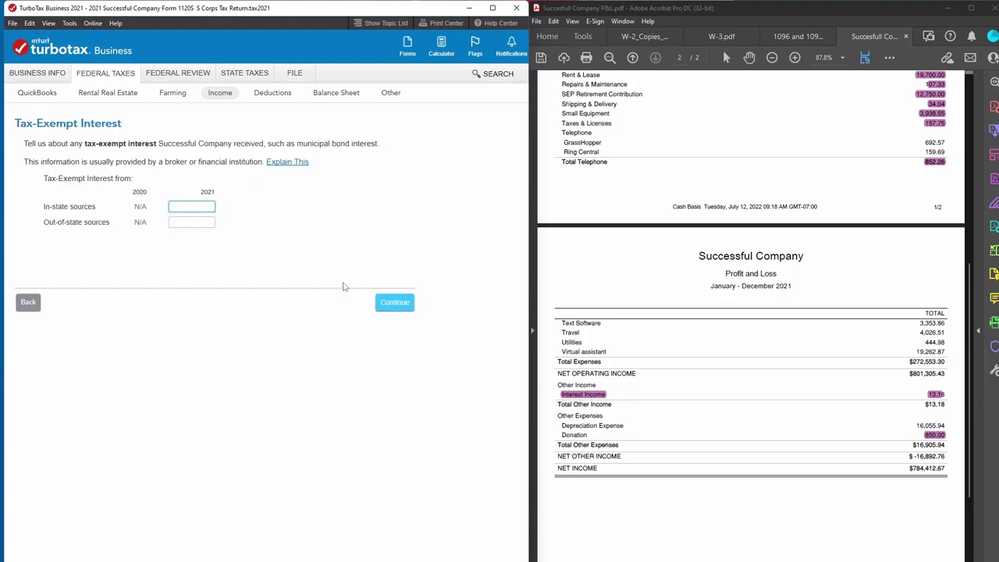
{"action": "left_click", "coordinate": [410, 305]}
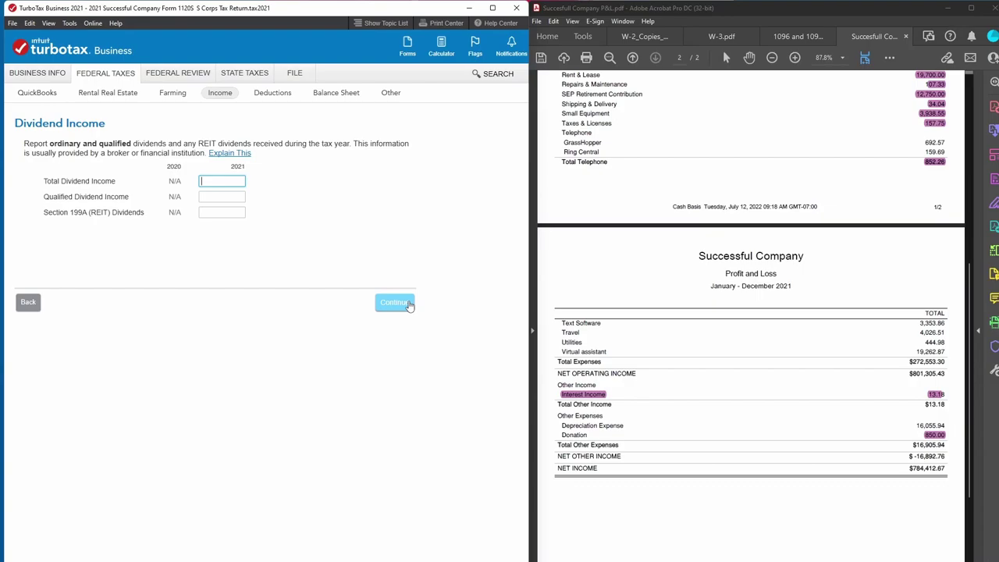
{"action": "left_click", "coordinate": [409, 304]}
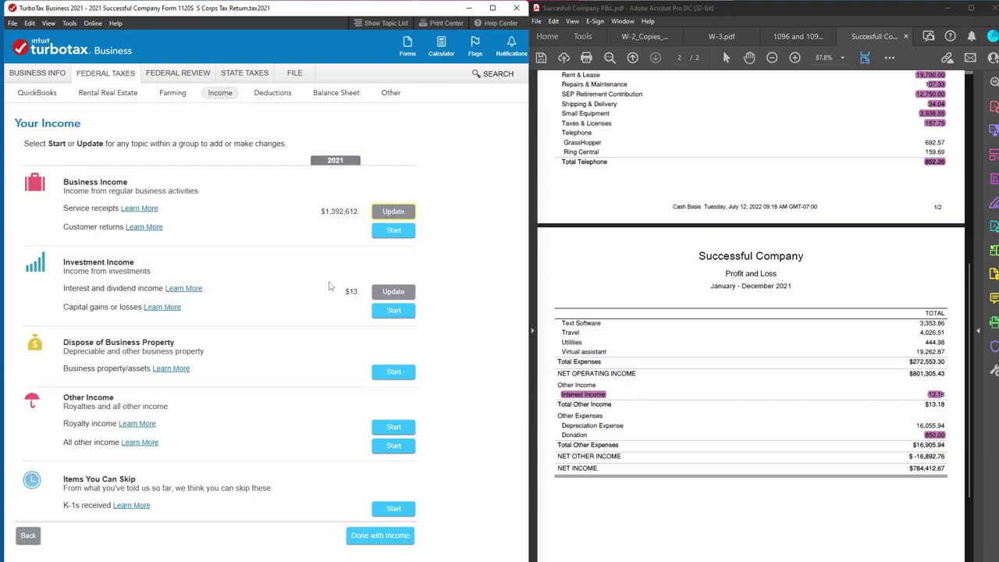
{"action": "left_click", "coordinate": [380, 537]}
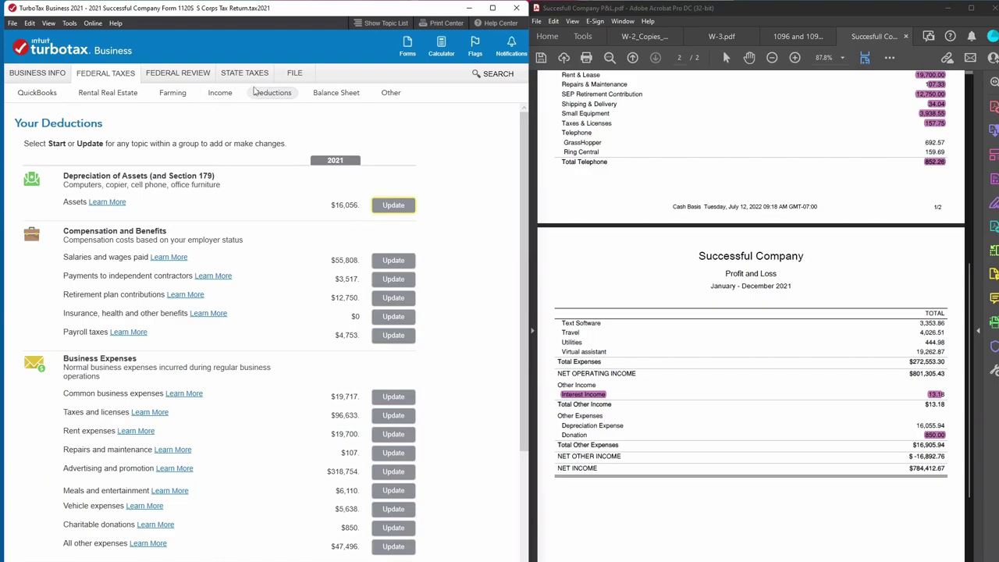
Highlight the $784,412.67 net income total in the P&L PDF.
{"action": "scroll", "coordinate": [412, 334], "scroll_direction": "down", "scroll_amount": 5}
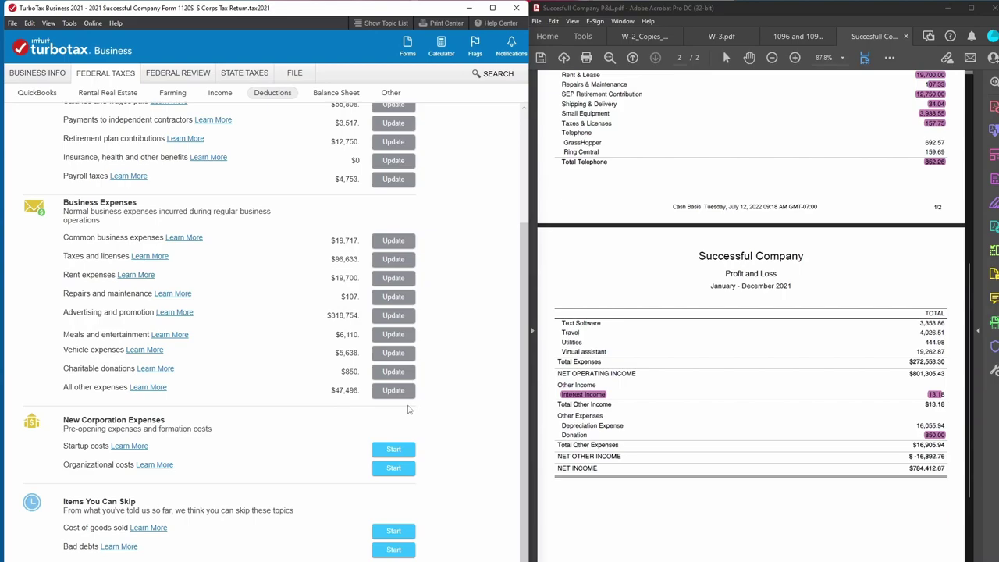
{"action": "scroll", "coordinate": [407, 410], "scroll_direction": "down", "scroll_amount": 1}
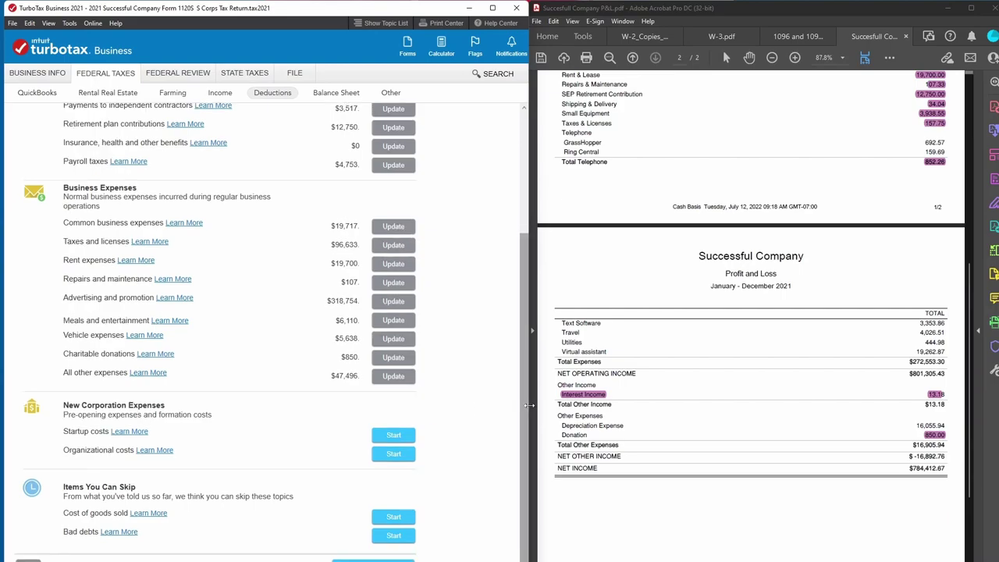
{"action": "scroll", "coordinate": [679, 444], "scroll_direction": "up", "scroll_amount": 3}
{"action": "scroll", "coordinate": [680, 443], "scroll_direction": "up", "scroll_amount": 7}
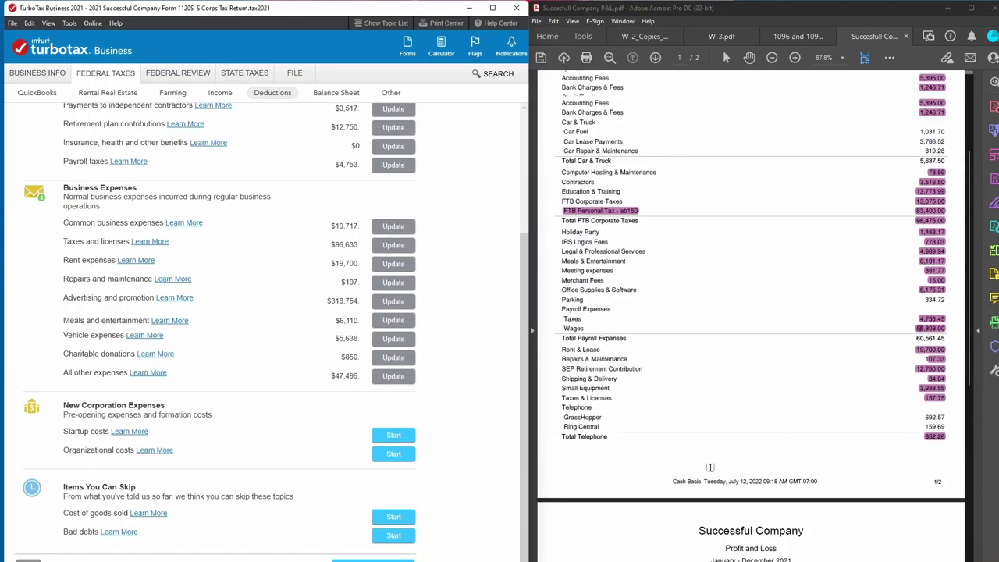
{"action": "scroll", "coordinate": [720, 438], "scroll_direction": "down", "scroll_amount": 9}
{"action": "scroll", "coordinate": [719, 437], "scroll_direction": "down", "scroll_amount": 5}
{"action": "scroll", "coordinate": [718, 442], "scroll_direction": "up", "scroll_amount": 4}
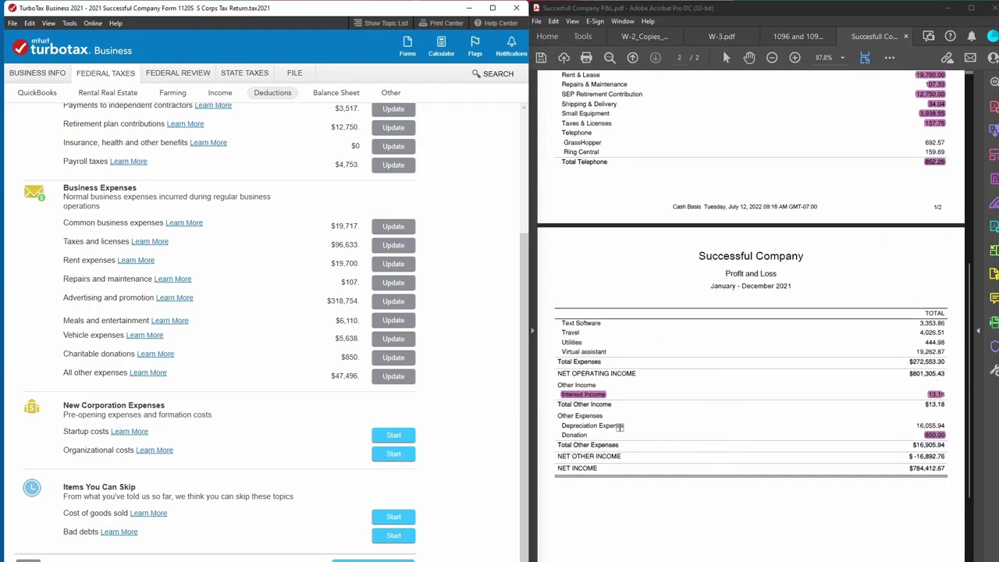
{"action": "left_click_drag", "start_coordinate": [908, 467], "coordinate": [952, 468]}
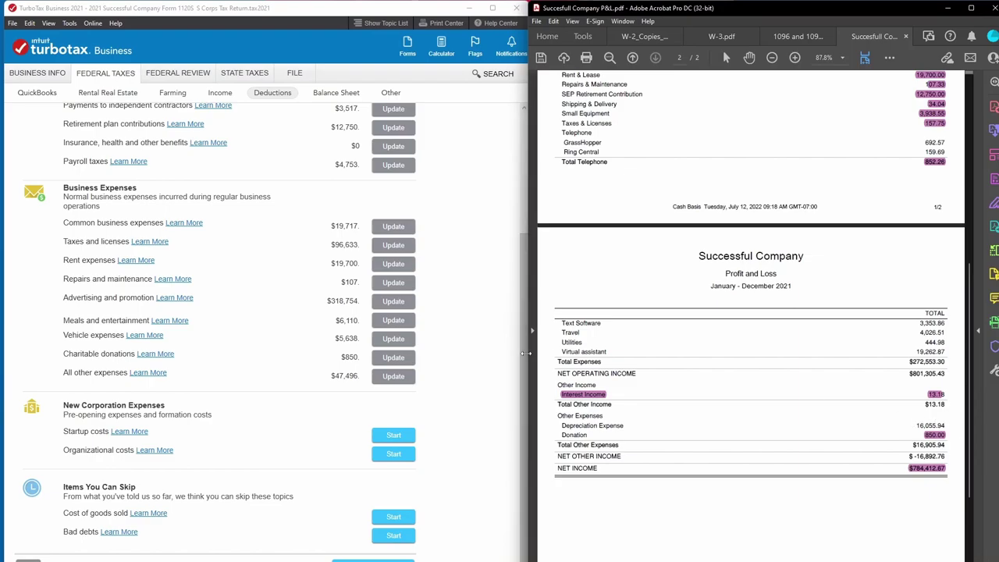
Highlight the 16,055.94 Depreciation Expense and delete the net income highlight.
{"action": "scroll", "coordinate": [466, 356], "scroll_direction": "up", "scroll_amount": 2}
{"action": "scroll", "coordinate": [462, 351], "scroll_direction": "up", "scroll_amount": 2}
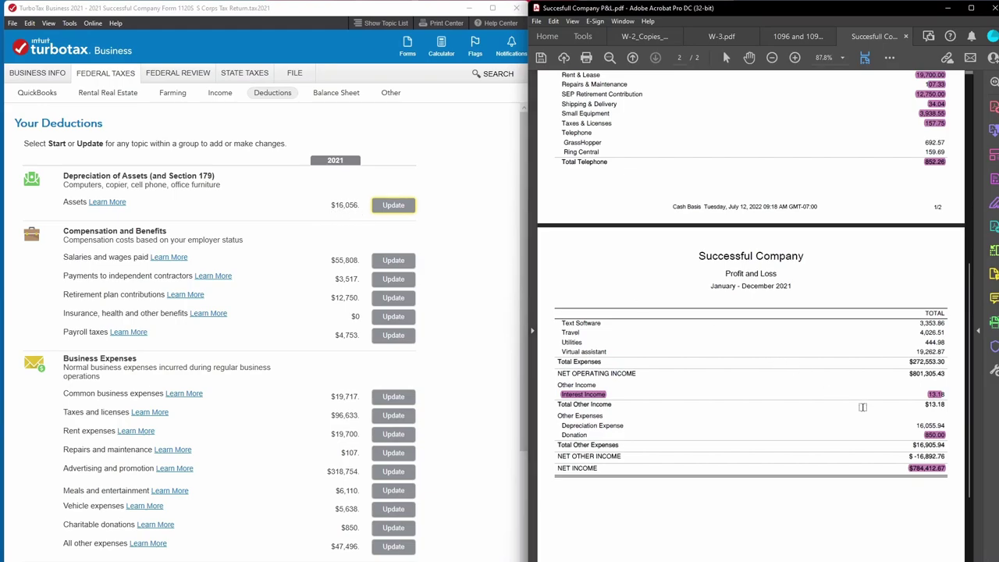
{"action": "left_click_drag", "start_coordinate": [908, 422], "coordinate": [949, 422]}
{"action": "left_click", "coordinate": [934, 425]}
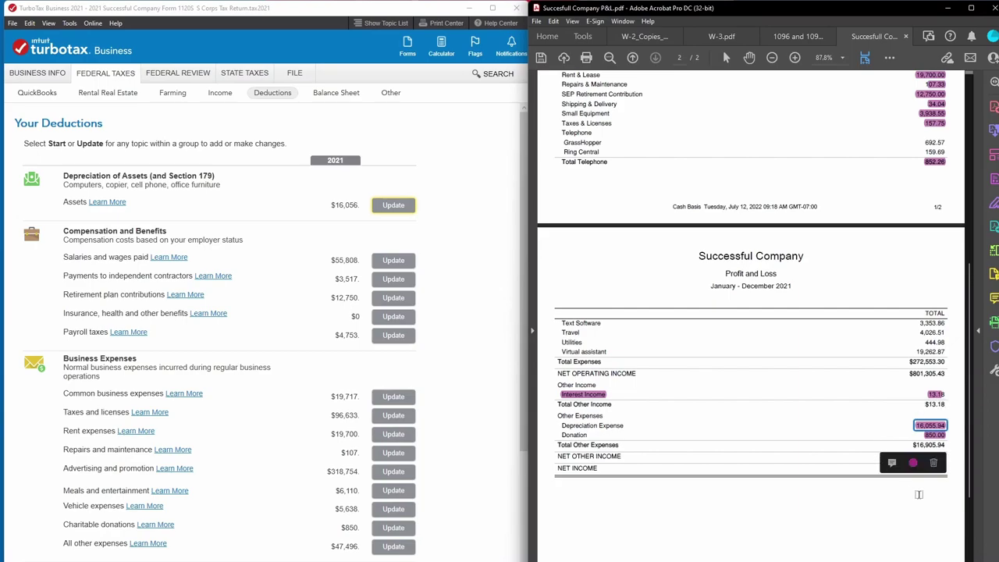
{"action": "left_click", "coordinate": [913, 469]}
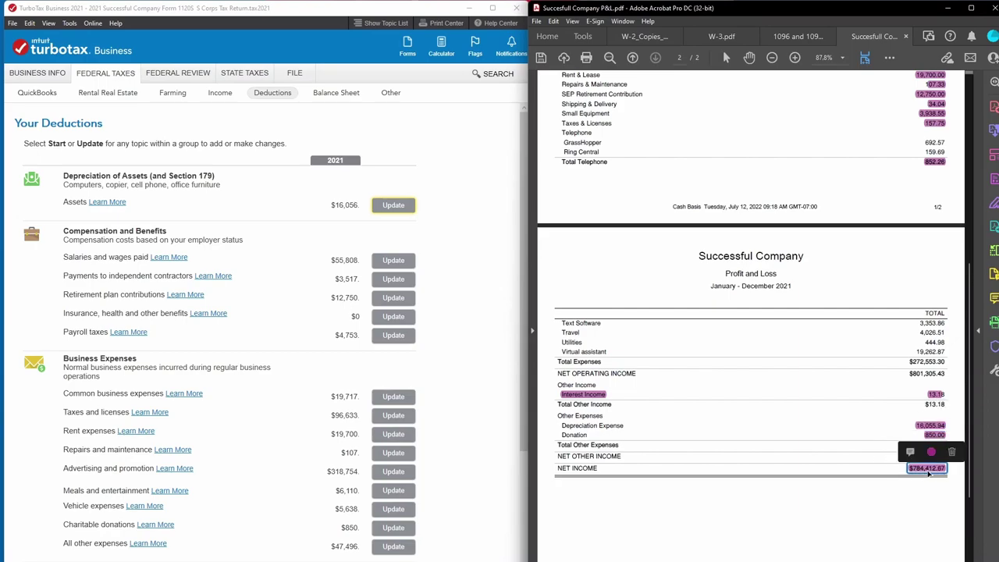
{"action": "key", "text": "Delete"}
{"action": "scroll", "coordinate": [946, 456], "scroll_direction": "down", "scroll_amount": 2}
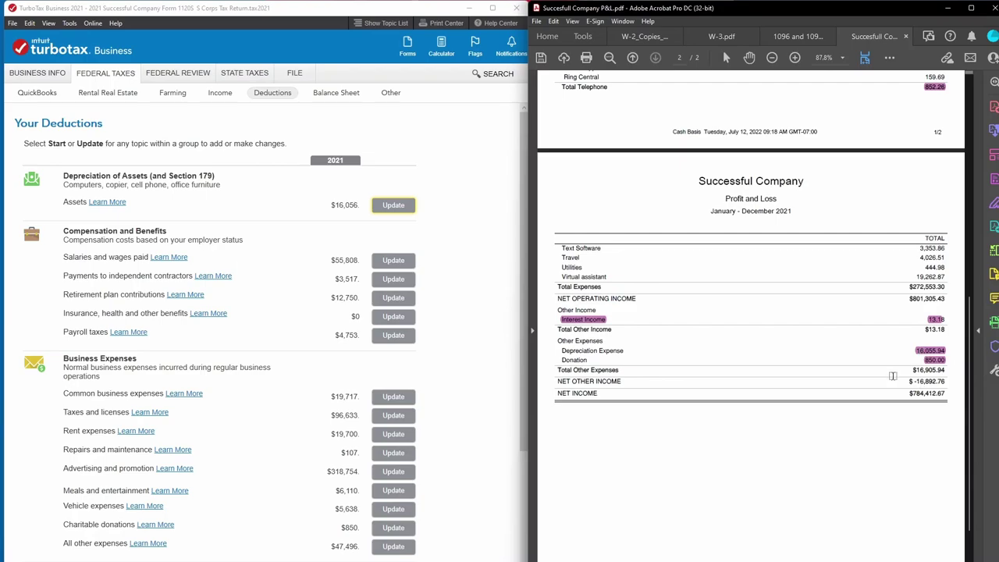
{"action": "scroll", "coordinate": [461, 414], "scroll_direction": "down", "scroll_amount": 3}
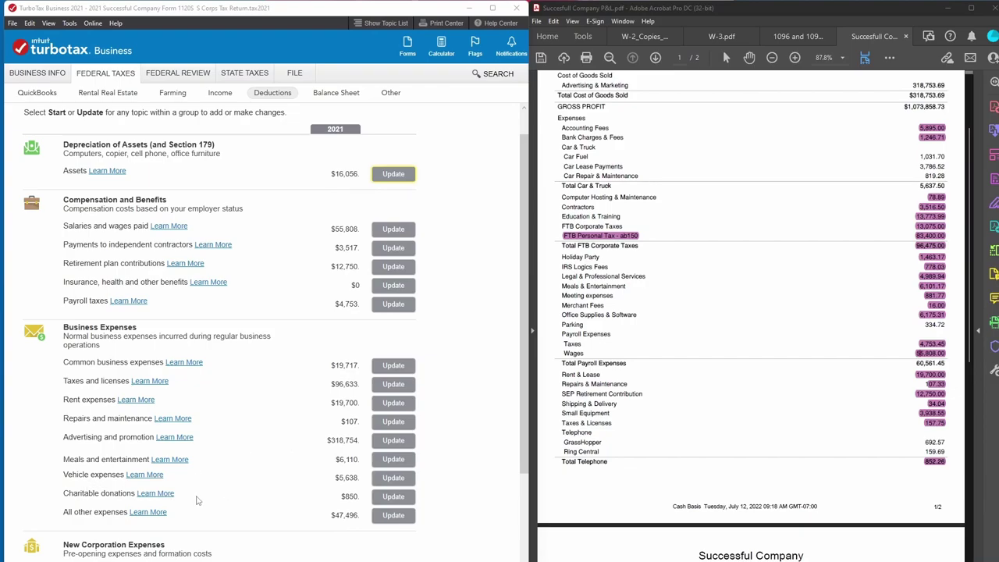
Open the Vehicle expenses breakdown showing gas 1,032, lease 3,787 and repairs 819.
{"action": "left_click", "coordinate": [394, 478]}
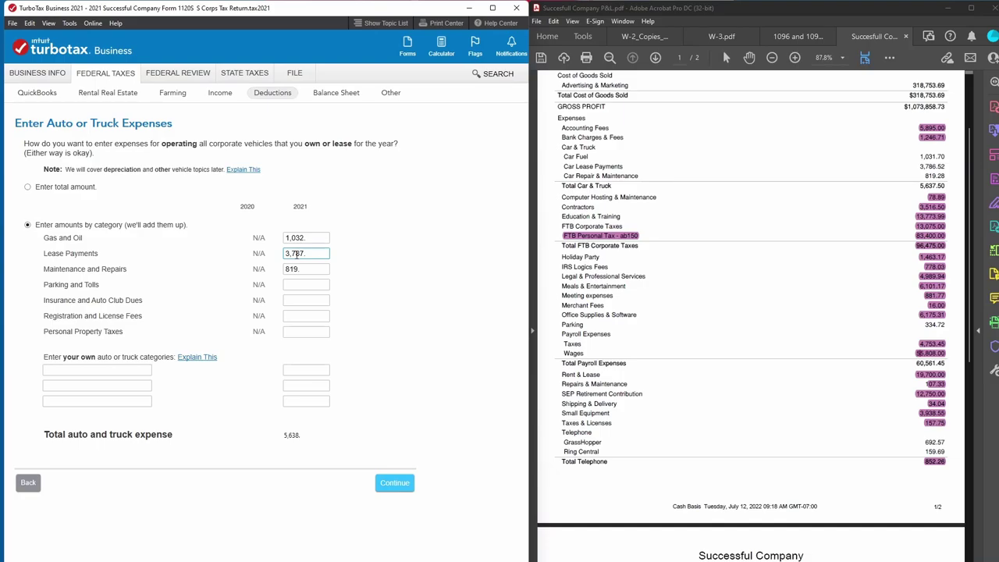
{"action": "left_click", "coordinate": [505, 177]}
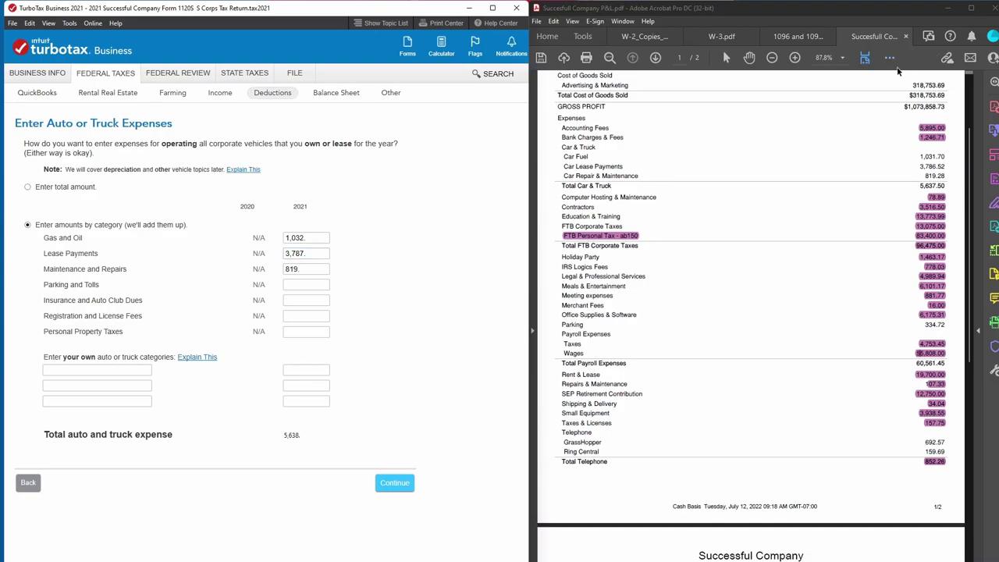
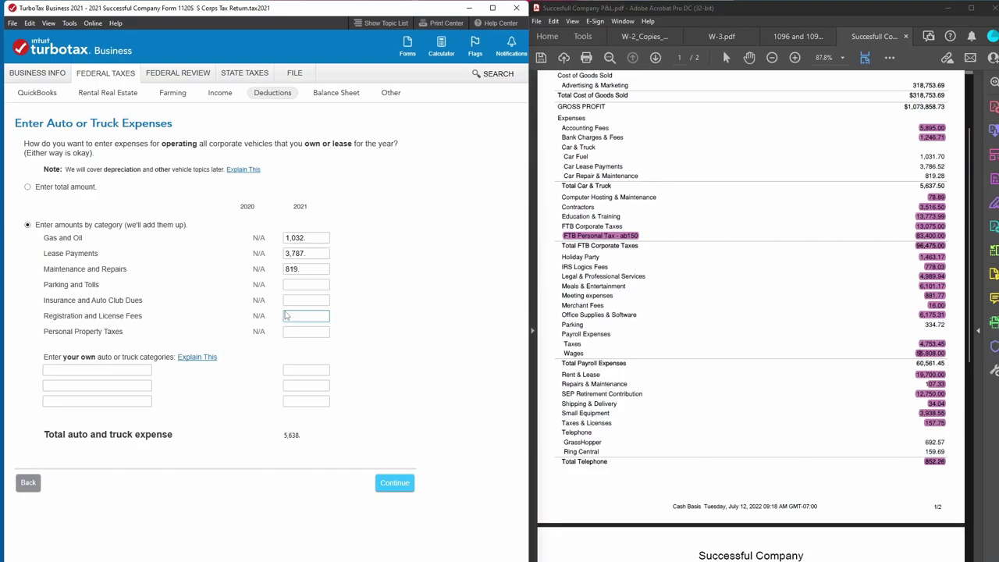
Compare the auto expenses with the P&L PDF and enter 819.28 for Maintenance and Repairs.
{"action": "left_click", "coordinate": [293, 254]}
{"action": "left_click", "coordinate": [692, 191]}
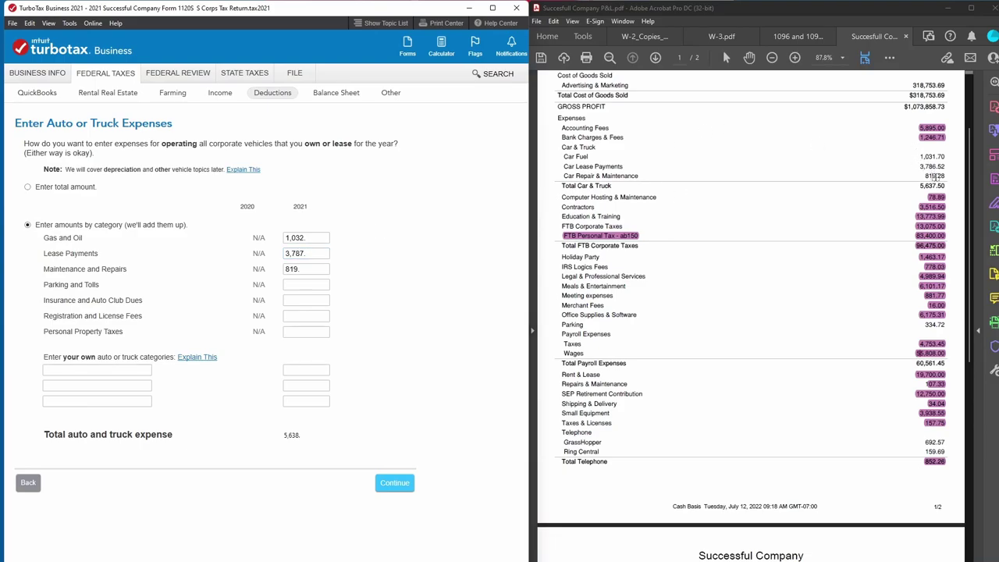
{"action": "left_click", "coordinate": [295, 270]}
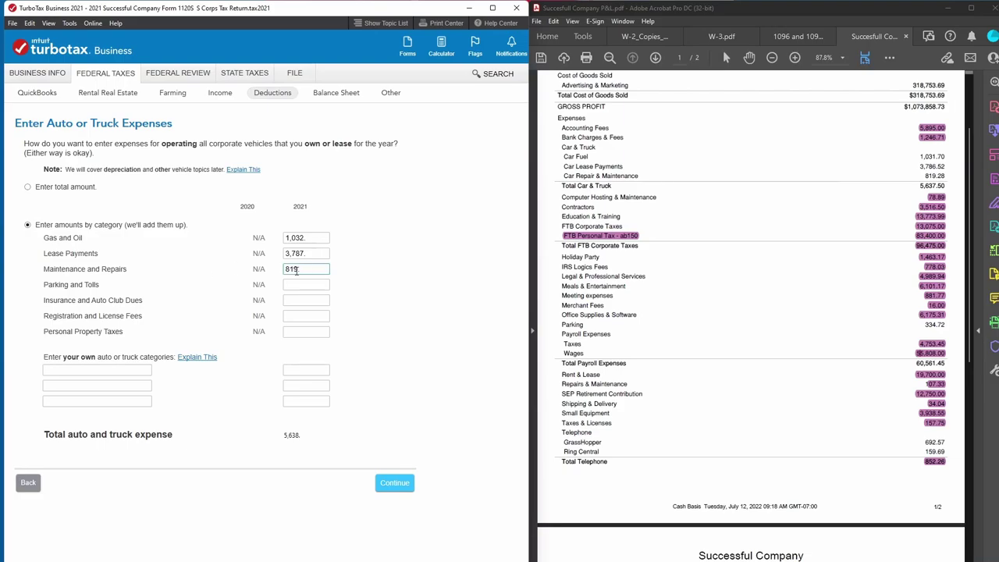
{"action": "type", "text": "819.28"}
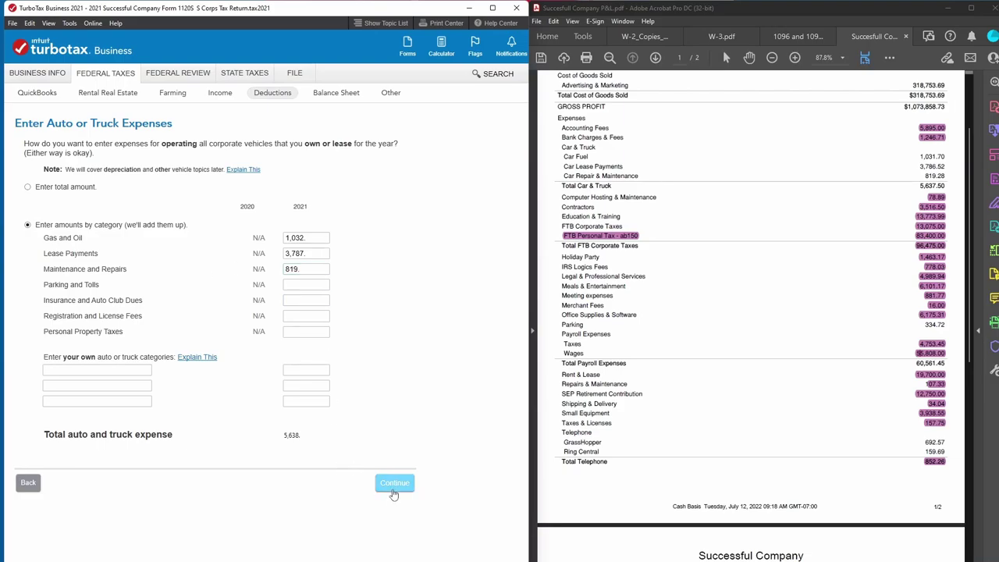
{"action": "left_click", "coordinate": [393, 486]}
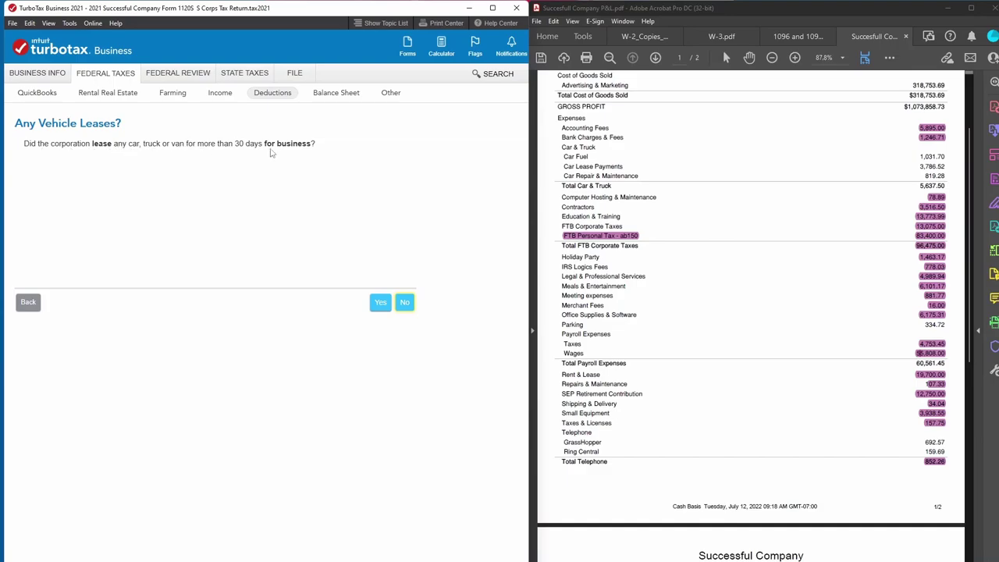
Answer yes to the vehicle lease questions and enter a lease inclusion amount of 0.
{"action": "left_click", "coordinate": [380, 310]}
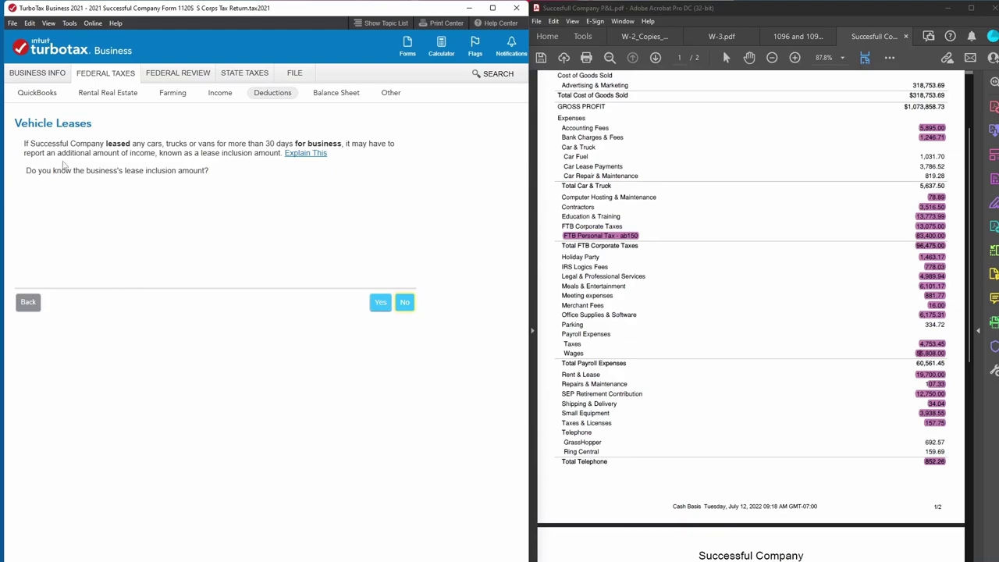
{"action": "left_click", "coordinate": [381, 303]}
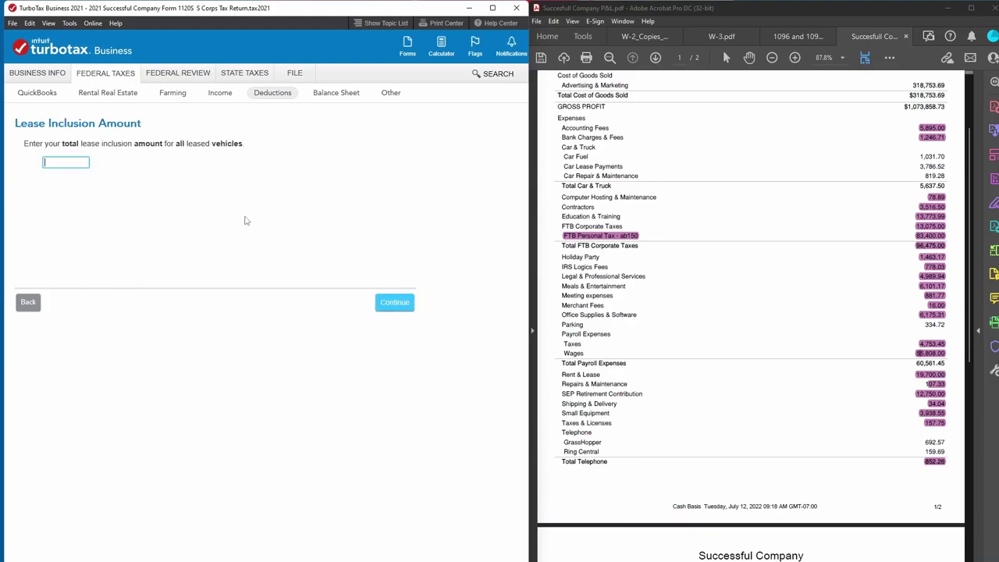
{"action": "type", "text": "0"}
{"action": "left_click", "coordinate": [395, 306]}
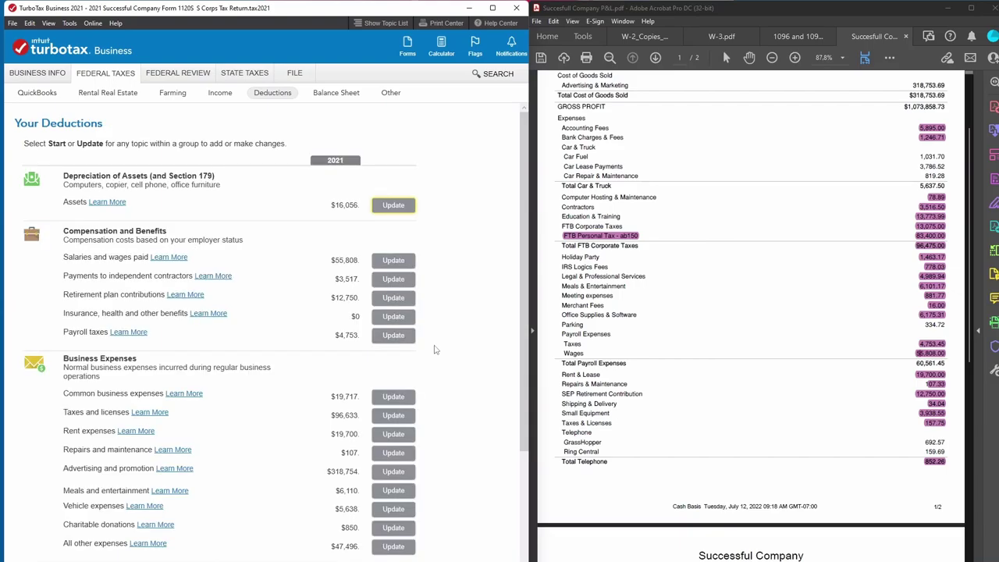
Check the PDF's parking amount of 334.72, then return to the deductions summary.
{"action": "scroll", "coordinate": [439, 350], "scroll_direction": "down", "scroll_amount": 2}
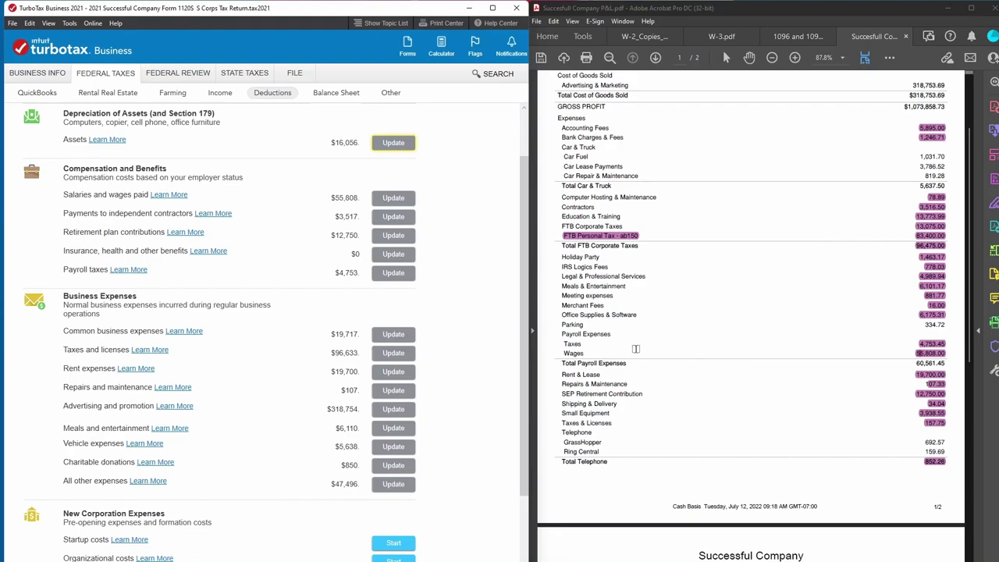
{"action": "left_click_drag", "start_coordinate": [949, 323], "coordinate": [918, 324]}
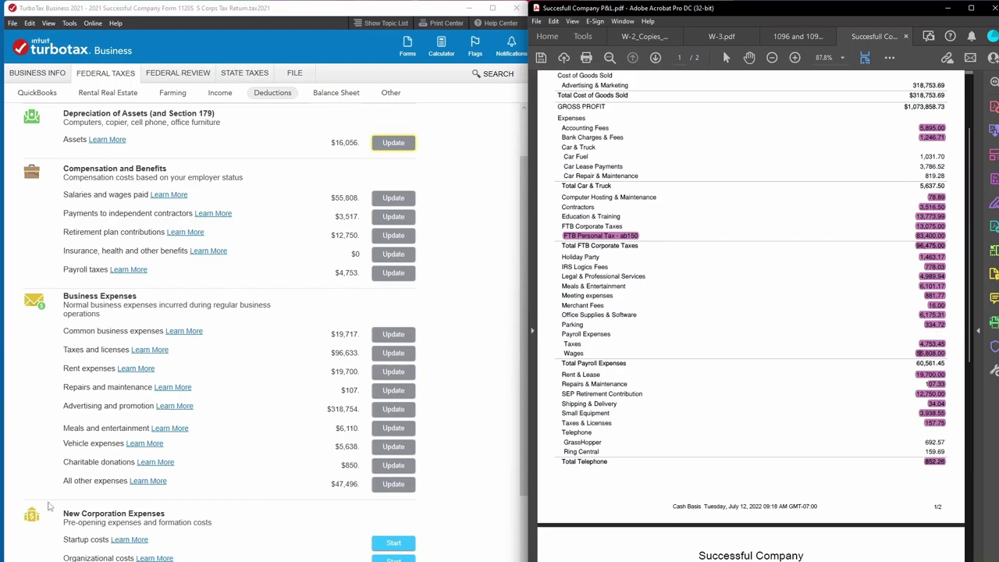
{"action": "left_click", "coordinate": [393, 484]}
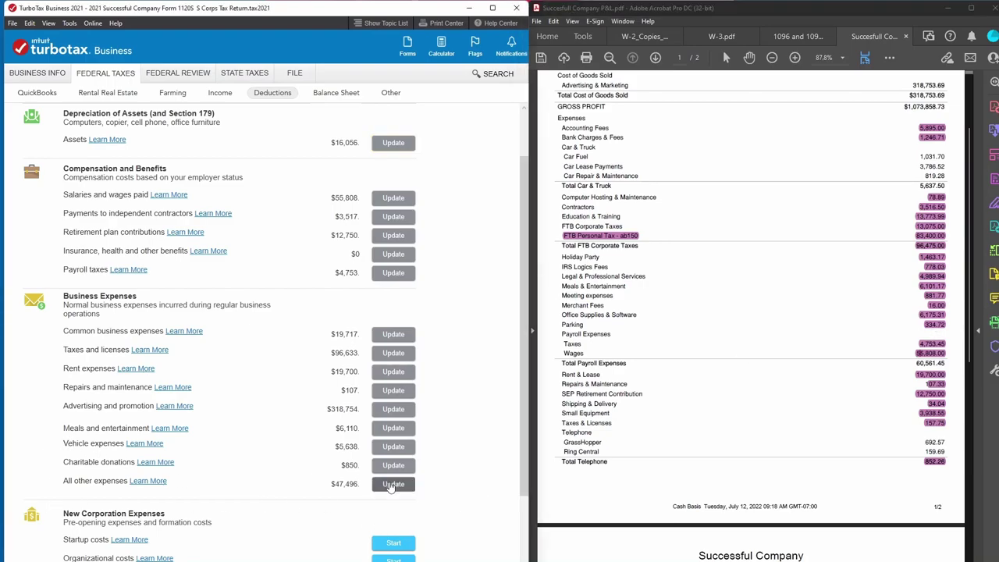
{"action": "left_click", "coordinate": [28, 448]}
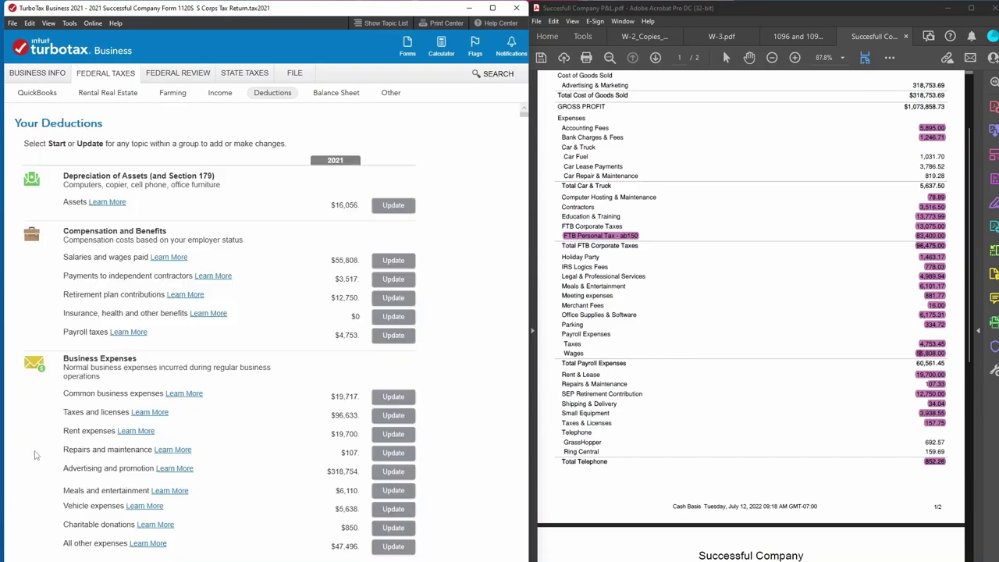
Enter 335 for Parking and Tolls in vehicle expenses, keeping the lease inclusion amount at 0.
{"action": "left_click", "coordinate": [393, 508]}
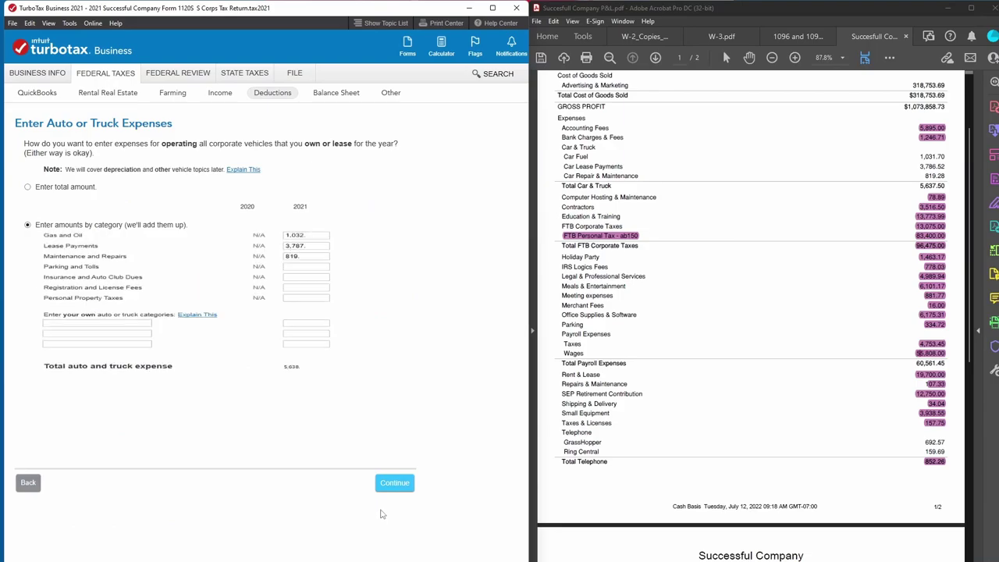
{"action": "left_click", "coordinate": [289, 287]}
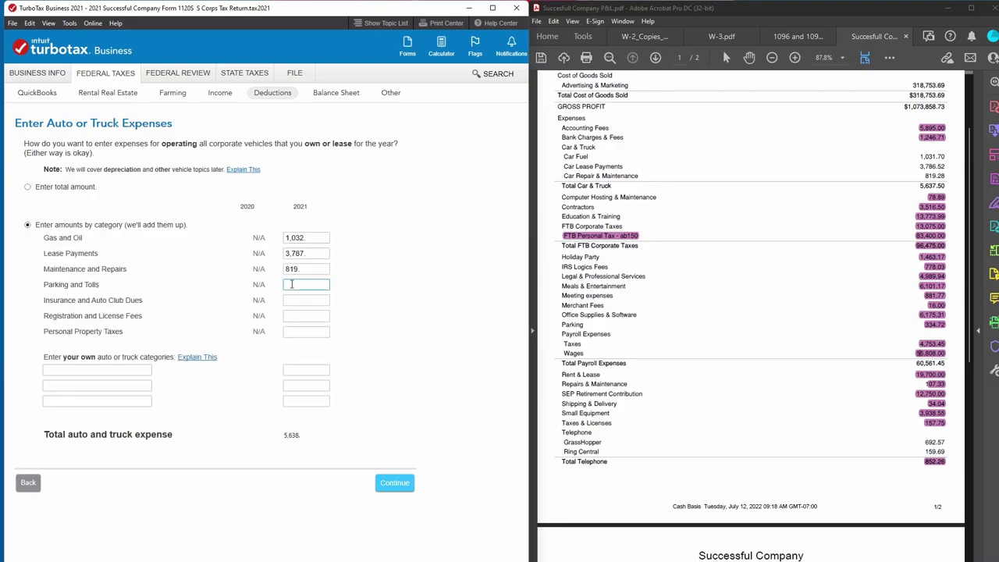
{"action": "type", "text": "335"}
{"action": "left_click", "coordinate": [382, 481]}
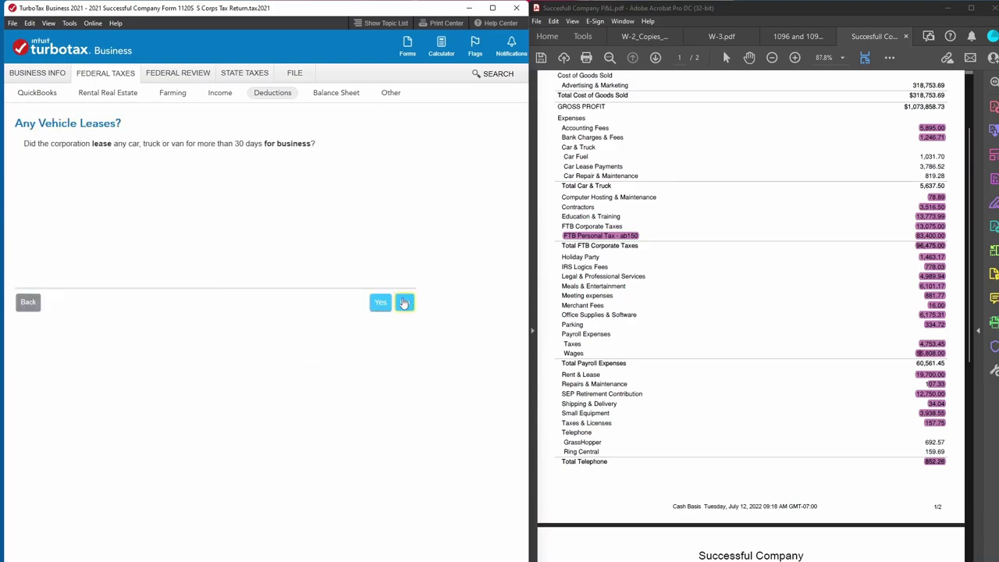
{"action": "left_click", "coordinate": [382, 302]}
{"action": "left_click", "coordinate": [380, 303]}
{"action": "type", "text": "0"}
{"action": "left_click", "coordinate": [377, 306]}
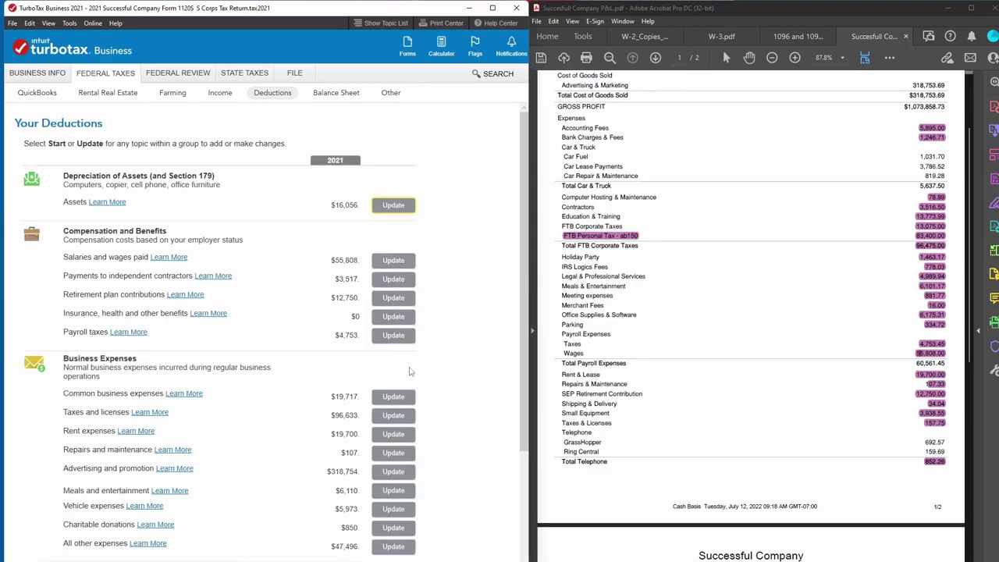
Scroll to the bottom of Your Deductions and continue to the Payroll Matching notice.
{"action": "scroll", "coordinate": [411, 374], "scroll_direction": "down", "scroll_amount": 3}
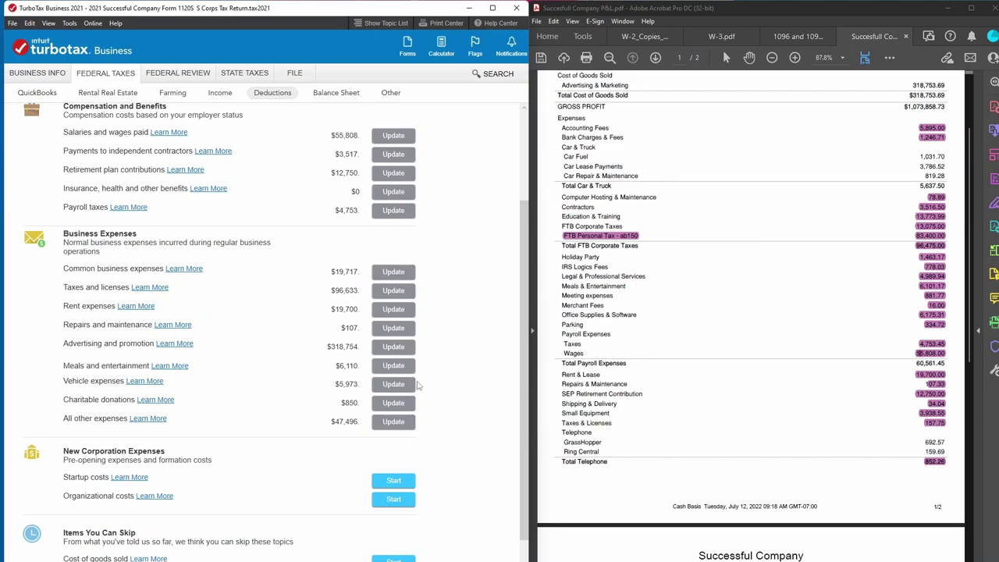
{"action": "scroll", "coordinate": [773, 418], "scroll_direction": "down", "scroll_amount": 4}
{"action": "scroll", "coordinate": [795, 435], "scroll_direction": "down", "scroll_amount": 5}
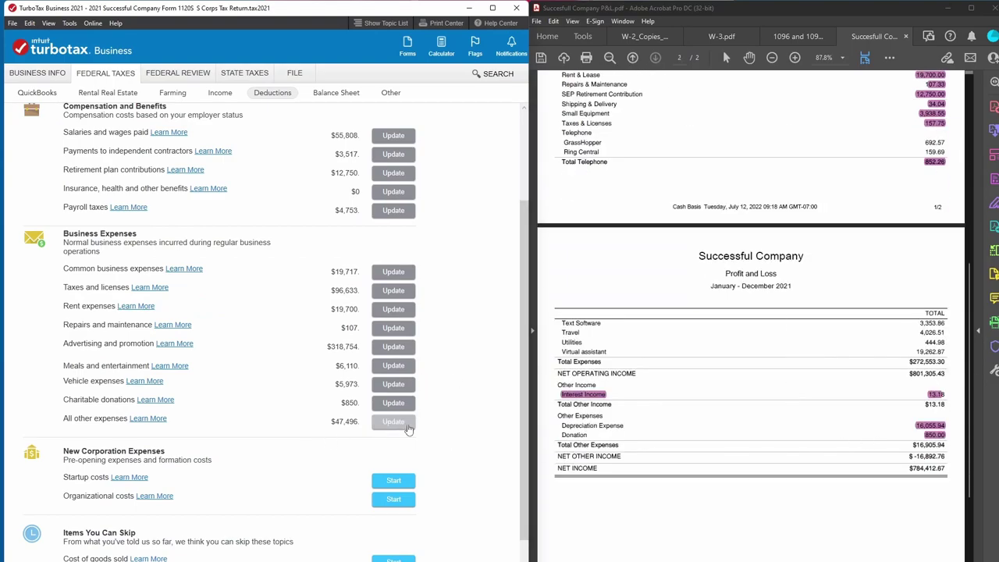
{"action": "scroll", "coordinate": [408, 428], "scroll_direction": "down", "scroll_amount": 1}
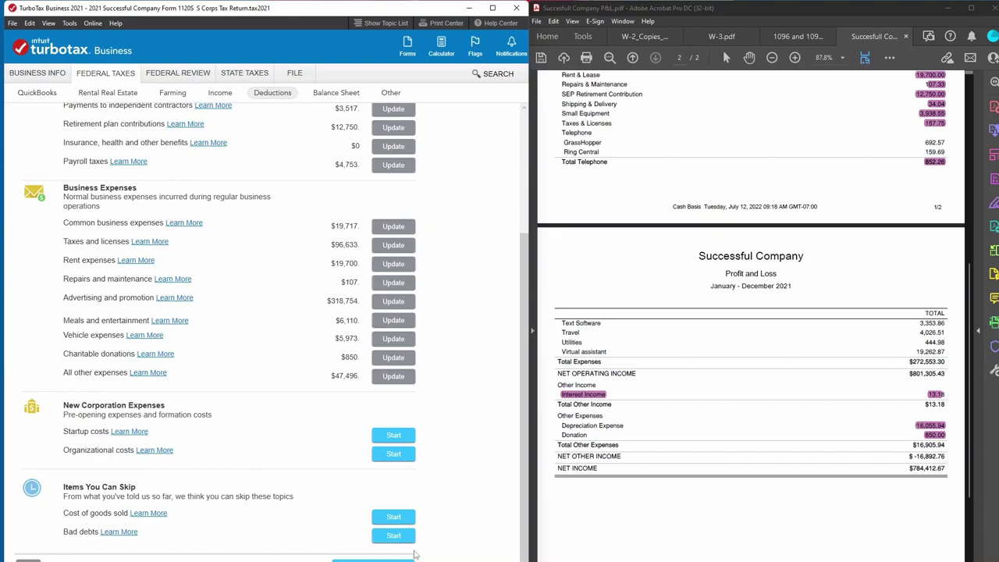
{"action": "left_click", "coordinate": [373, 559]}
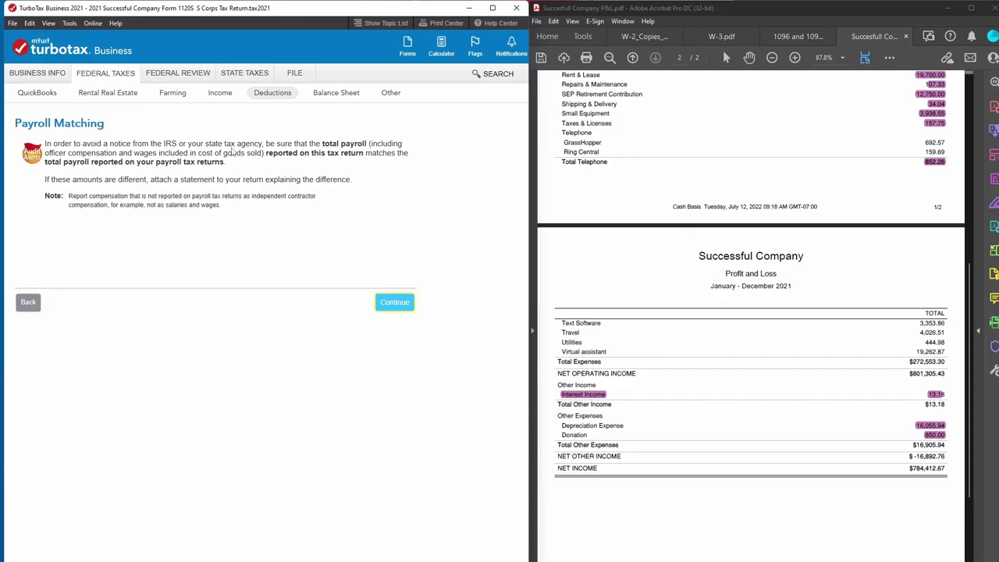
Acknowledge the Payroll Matching notice to reach the Reconciliations and Balance Sheet page.
{"action": "left_click", "coordinate": [394, 303]}
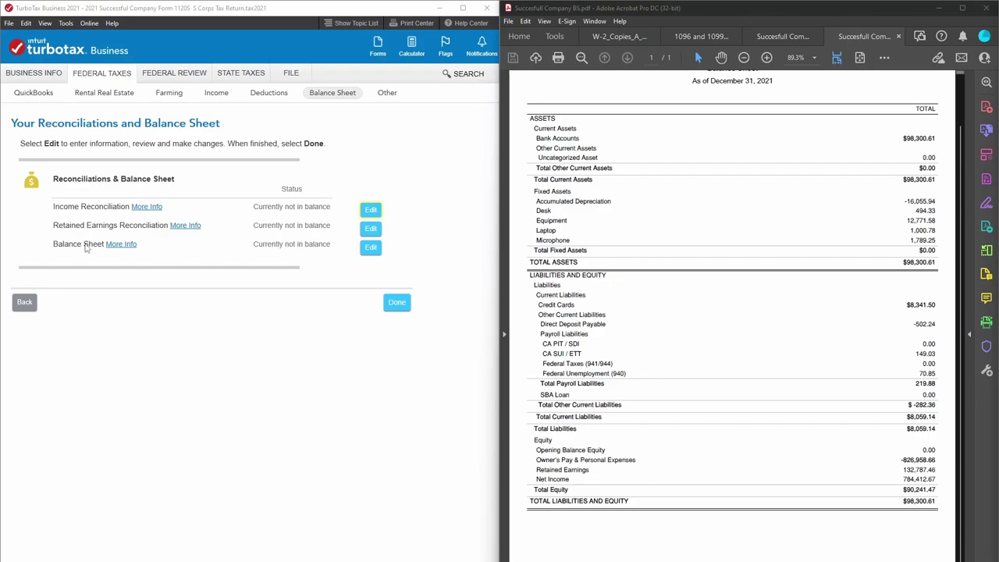
Proceed to the balance sheet accounts and choose Quick Entry.
{"action": "left_click", "coordinate": [396, 303]}
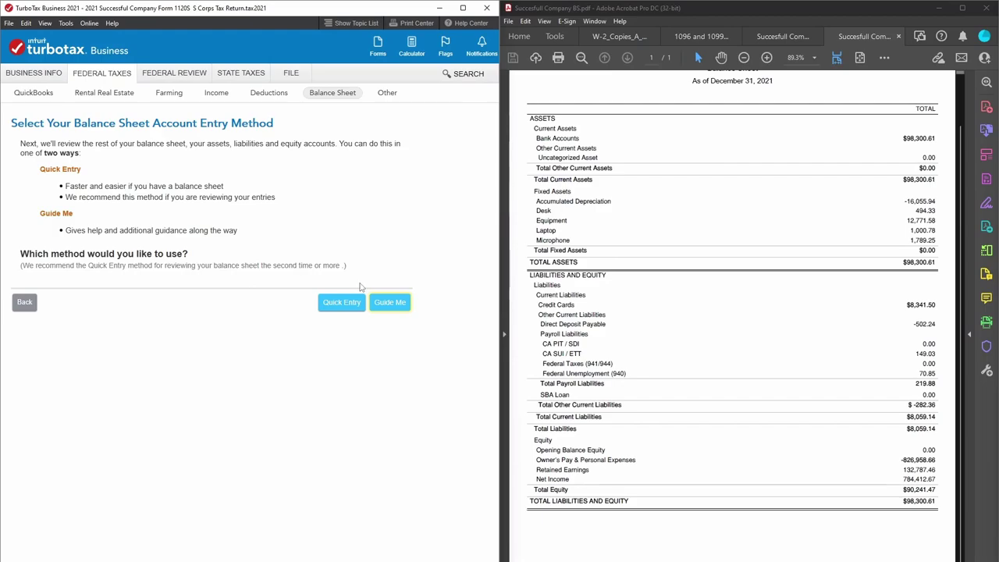
{"action": "left_click", "coordinate": [349, 303]}
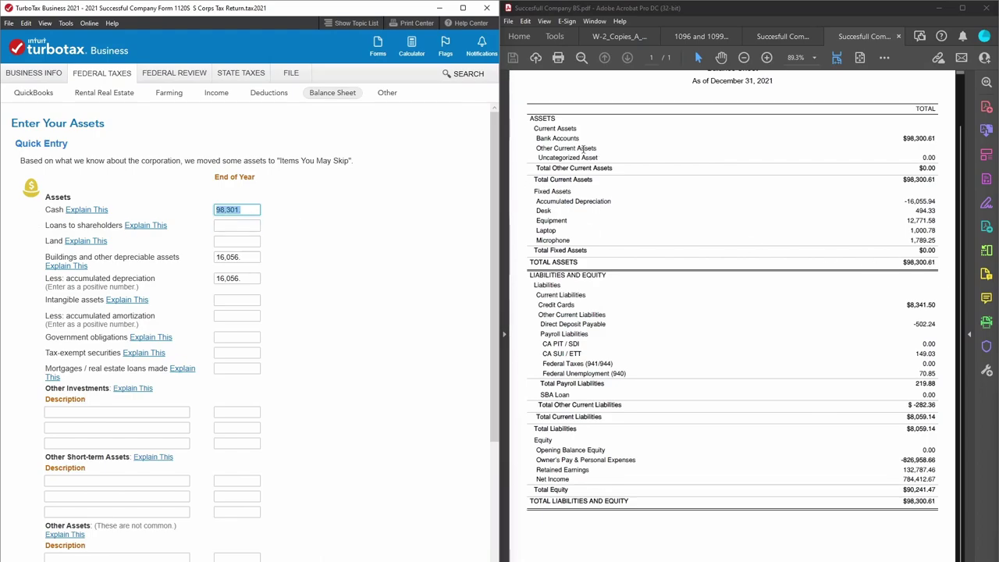
{"action": "left_click_drag", "start_coordinate": [531, 138], "coordinate": [793, 138]}
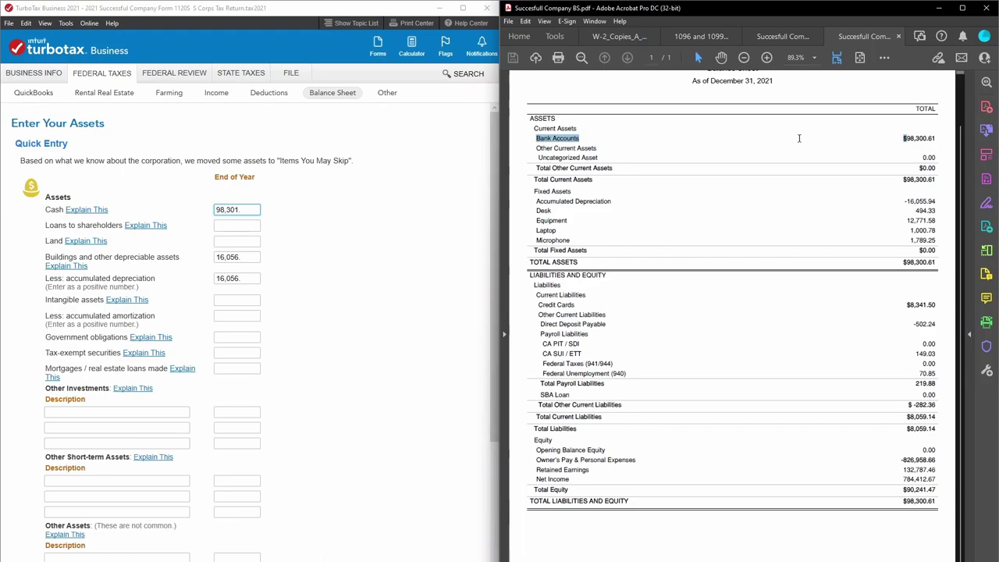
{"action": "left_click", "coordinate": [815, 148]}
{"action": "left_click", "coordinate": [224, 211]}
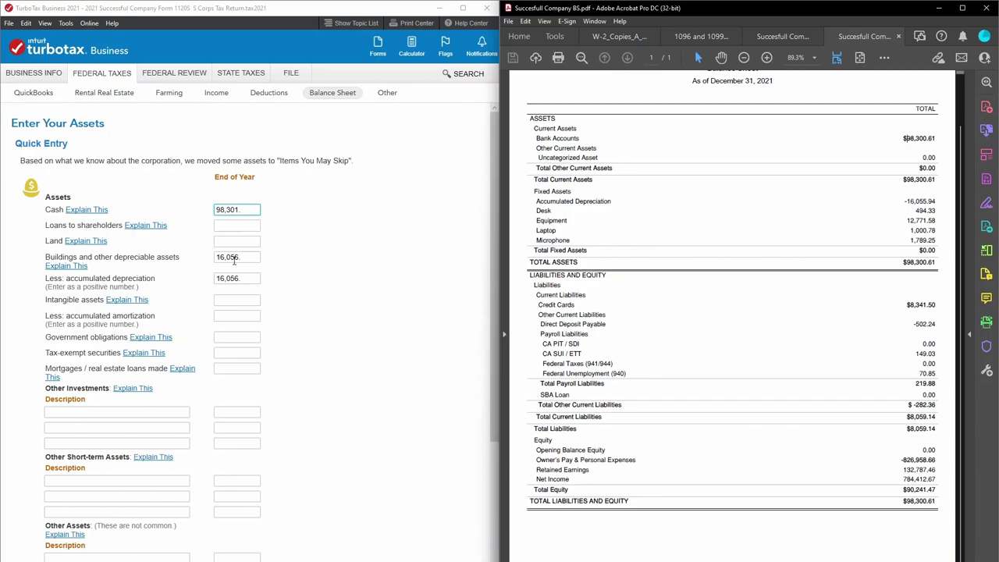
{"action": "left_click_drag", "start_coordinate": [248, 209], "coordinate": [209, 210]}
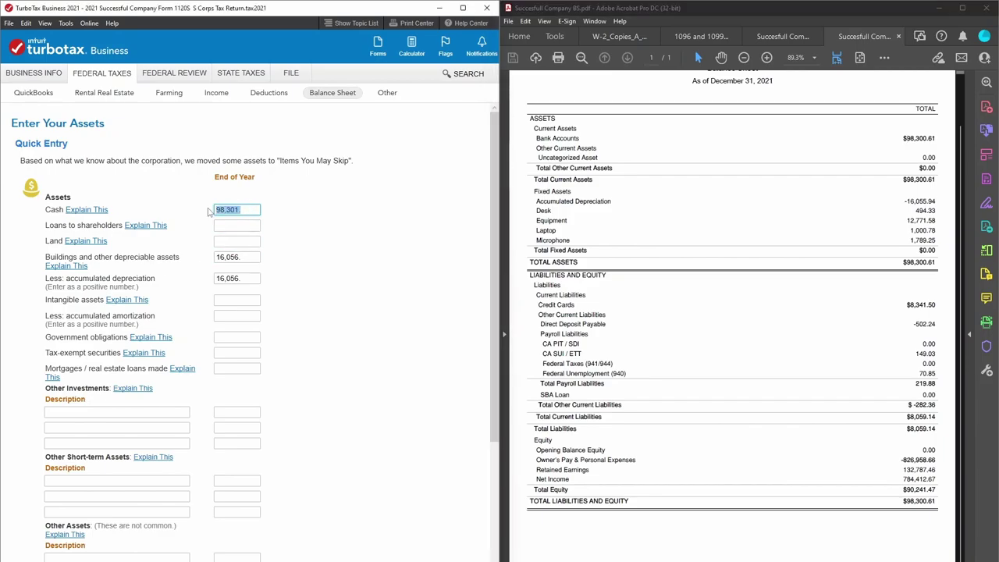
{"action": "left_click", "coordinate": [248, 257]}
{"action": "left_click", "coordinate": [249, 279]}
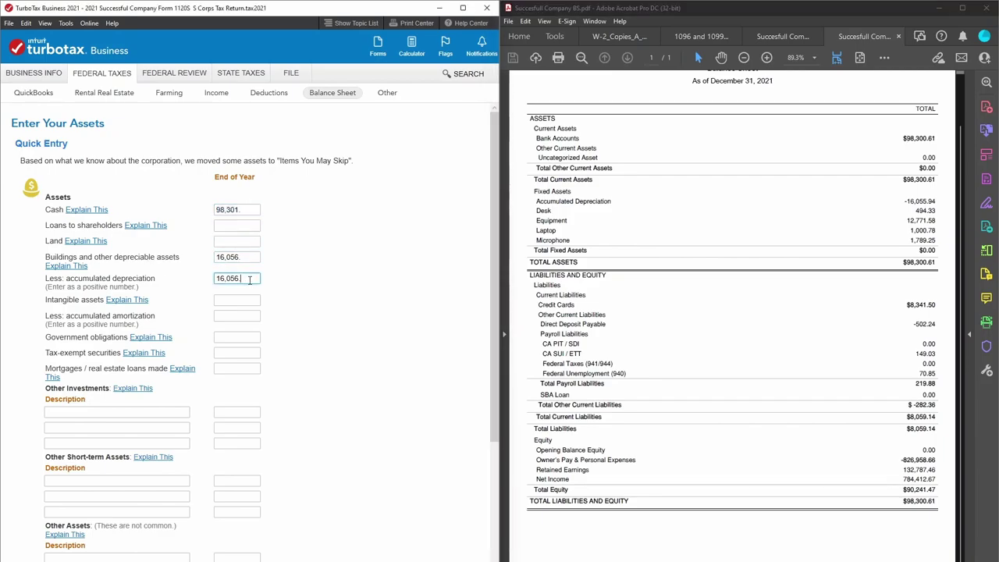
{"action": "left_click", "coordinate": [242, 259]}
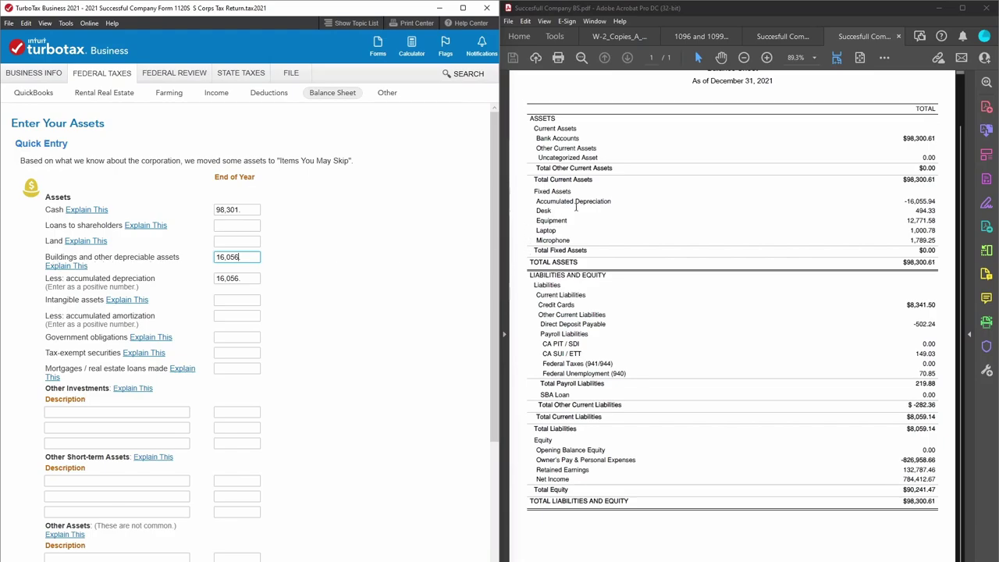
{"action": "left_click_drag", "start_coordinate": [535, 200], "coordinate": [590, 238]}
{"action": "left_click", "coordinate": [589, 246]}
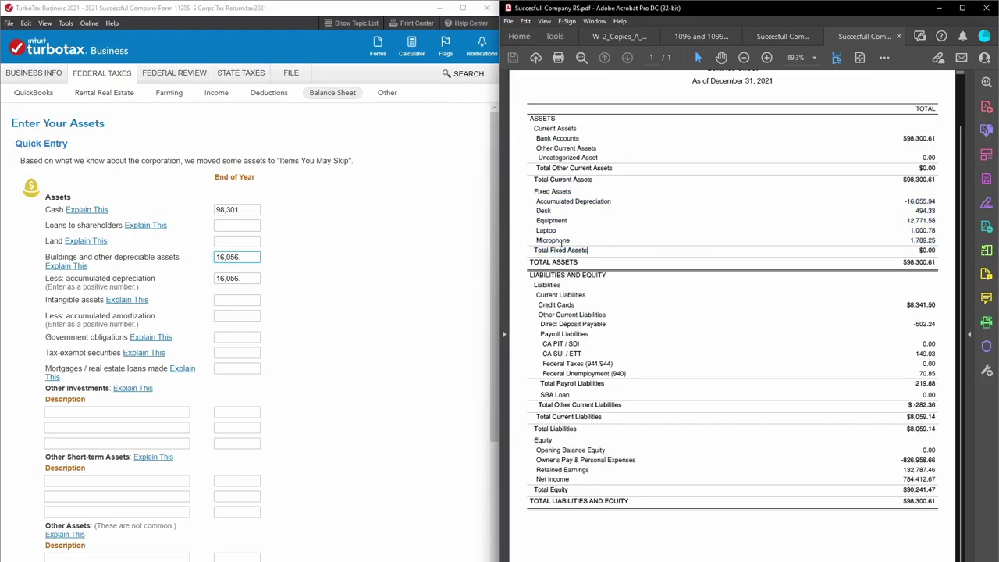
{"action": "left_click", "coordinate": [245, 255]}
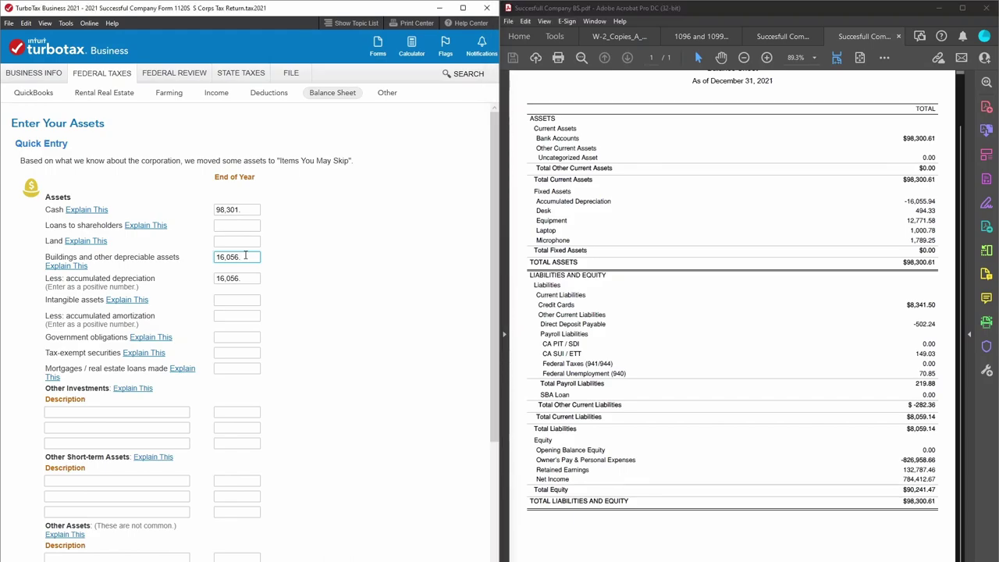
{"action": "left_click", "coordinate": [245, 278]}
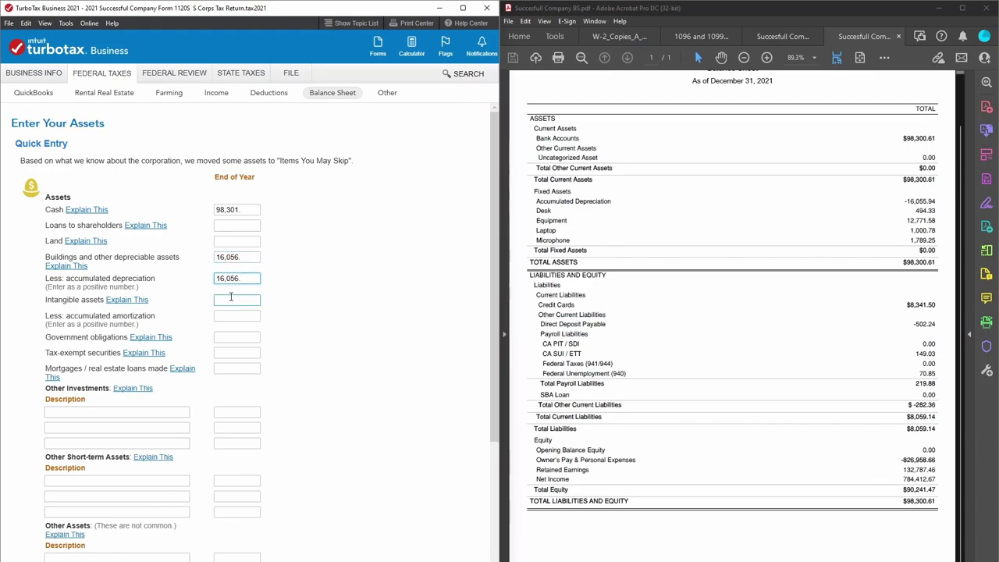
{"action": "left_click", "coordinate": [901, 245]}
{"action": "left_click_drag", "start_coordinate": [901, 245], "coordinate": [942, 249]}
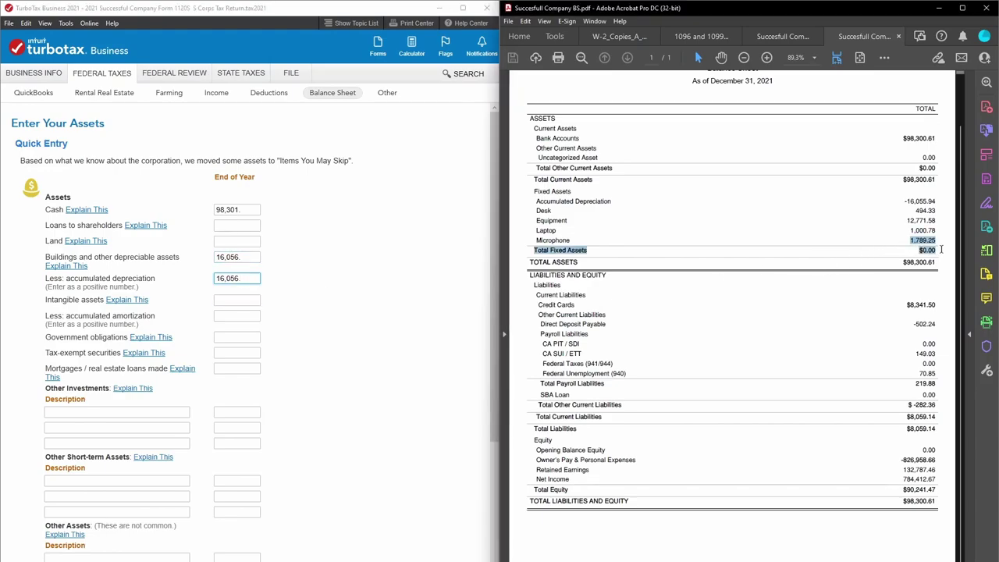
{"action": "left_click", "coordinate": [941, 250]}
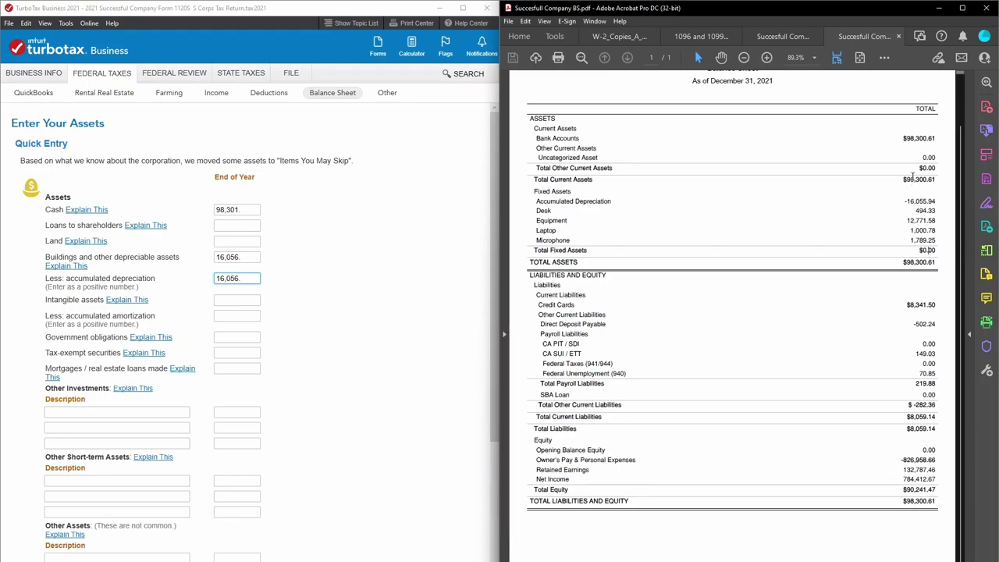
{"action": "left_click_drag", "start_coordinate": [910, 179], "coordinate": [935, 179]}
{"action": "left_click_drag", "start_coordinate": [904, 265], "coordinate": [938, 263]}
{"action": "left_click", "coordinate": [827, 265]}
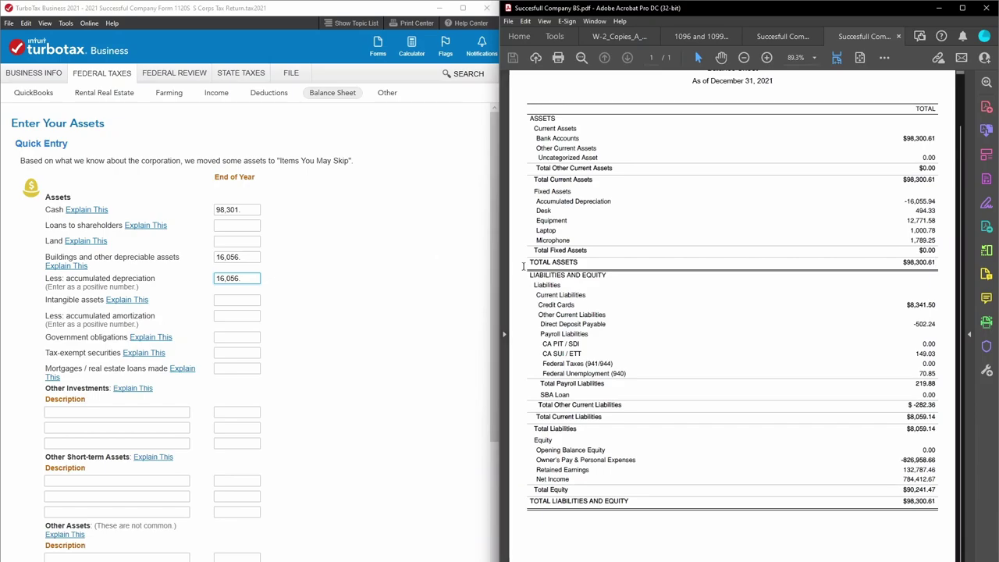
{"action": "left_click", "coordinate": [359, 336]}
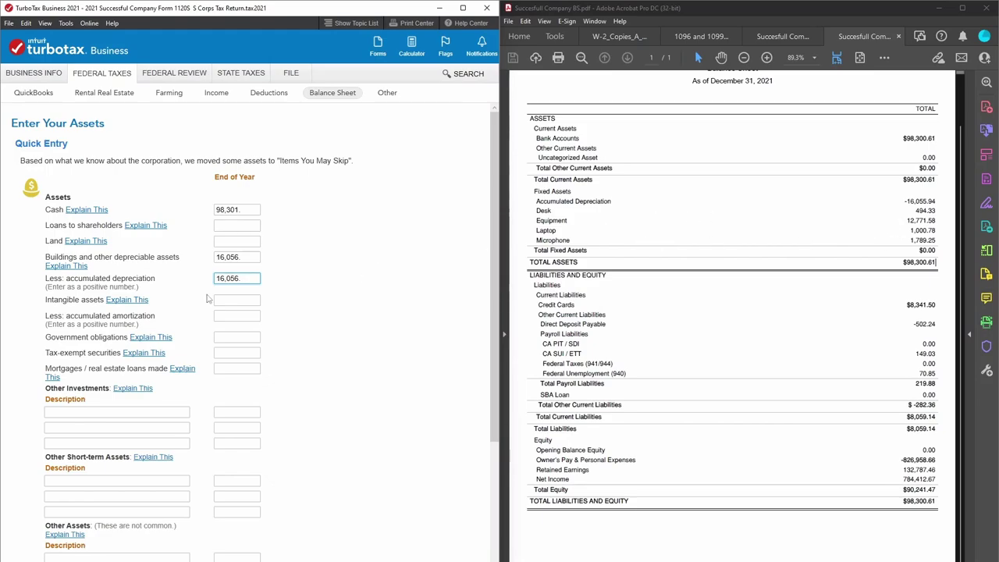
{"action": "left_click", "coordinate": [231, 263]}
{"action": "left_click", "coordinate": [231, 263]}
{"action": "left_click_drag", "start_coordinate": [915, 211], "coordinate": [934, 245]}
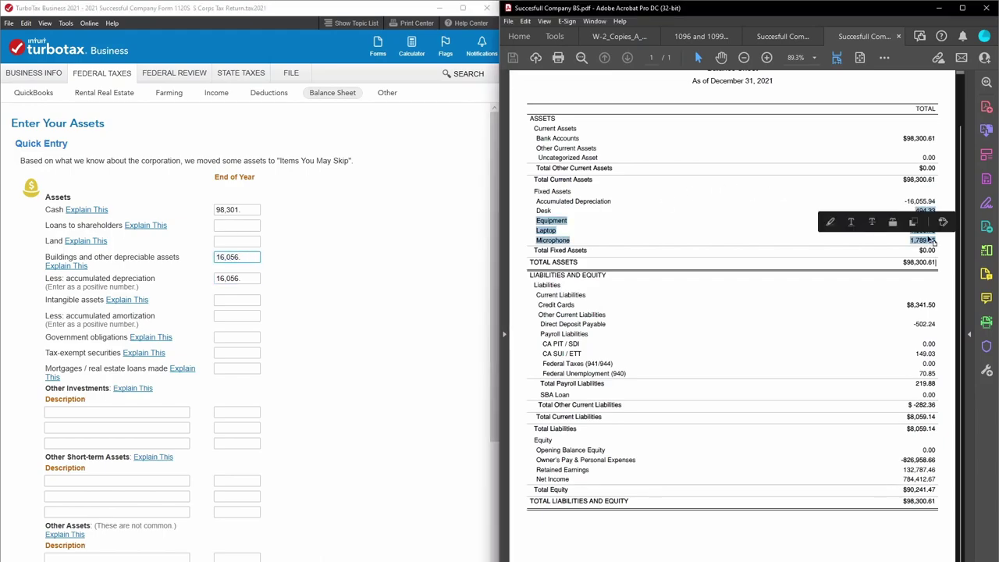
{"action": "left_click", "coordinate": [908, 201]}
{"action": "left_click_drag", "start_coordinate": [906, 201], "coordinate": [940, 201]}
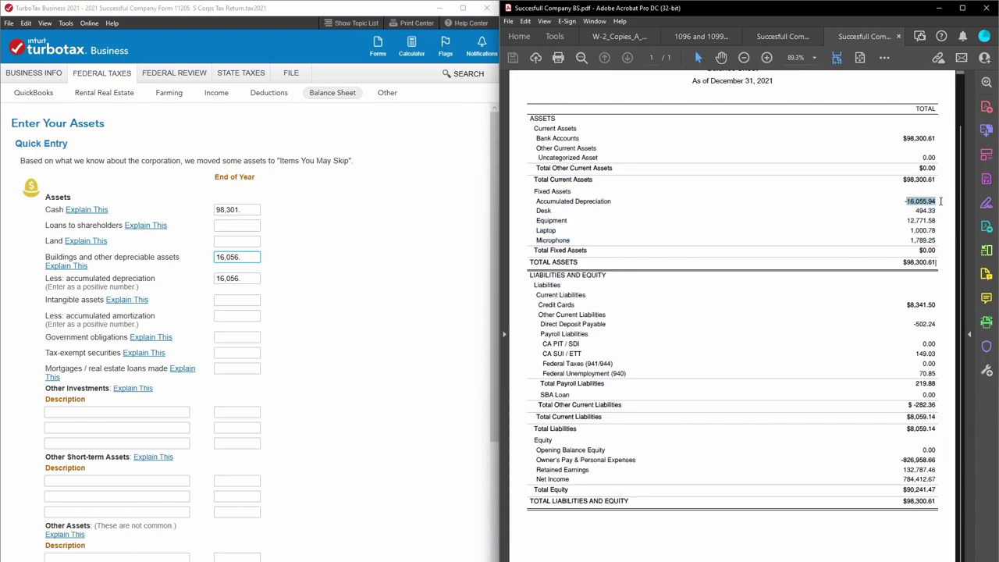
{"action": "left_click", "coordinate": [916, 202]}
{"action": "left_click", "coordinate": [249, 279]}
{"action": "left_click", "coordinate": [249, 279]}
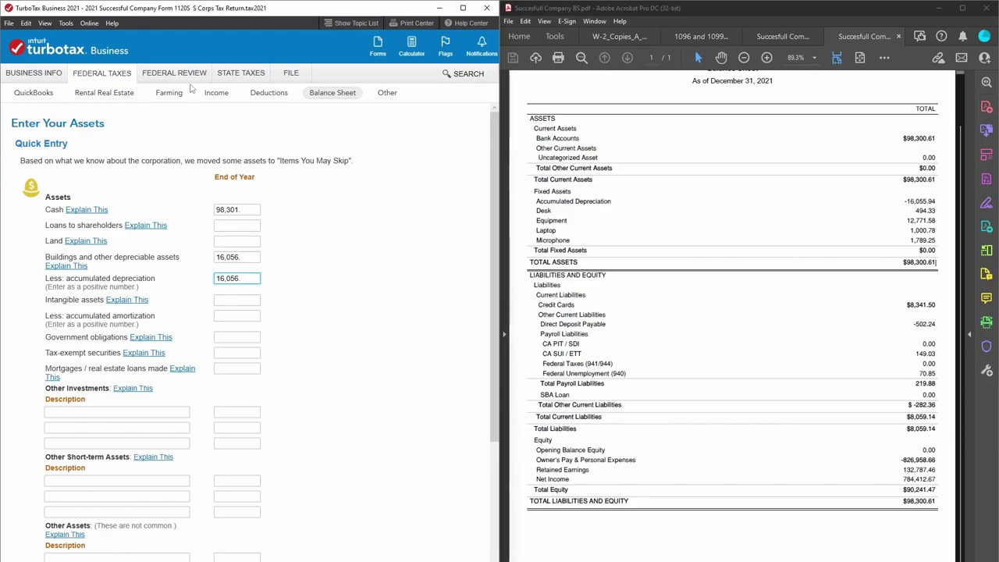
Open the depreciable business assets from the Deductions summary and proceed to the depreciation report.
{"action": "left_click", "coordinate": [259, 100]}
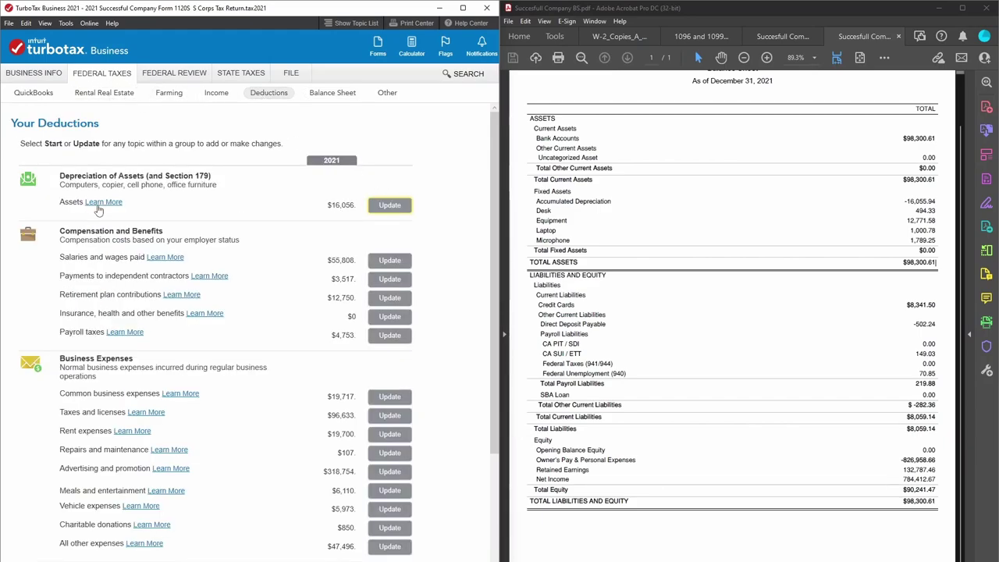
{"action": "left_click", "coordinate": [398, 206]}
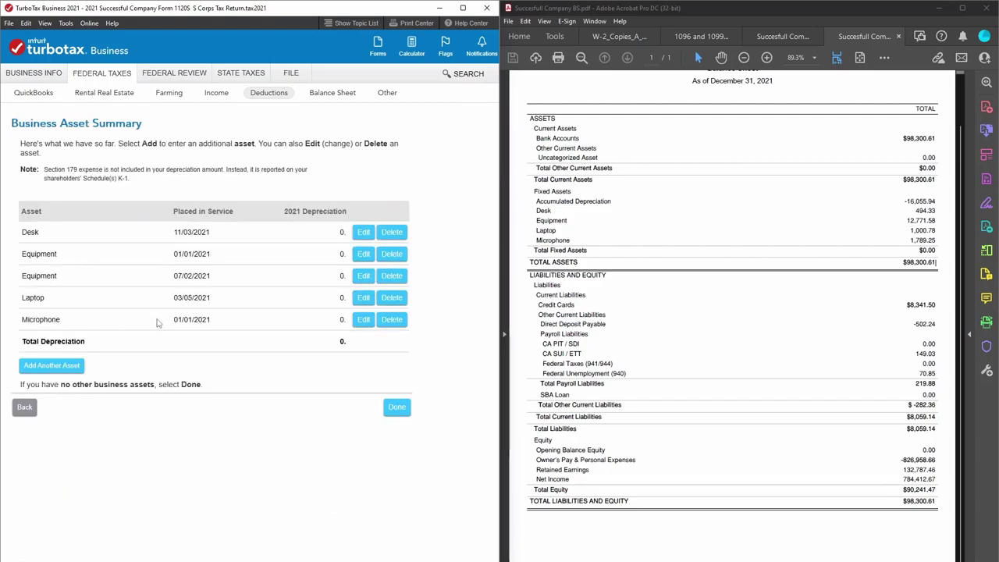
{"action": "left_click", "coordinate": [398, 408]}
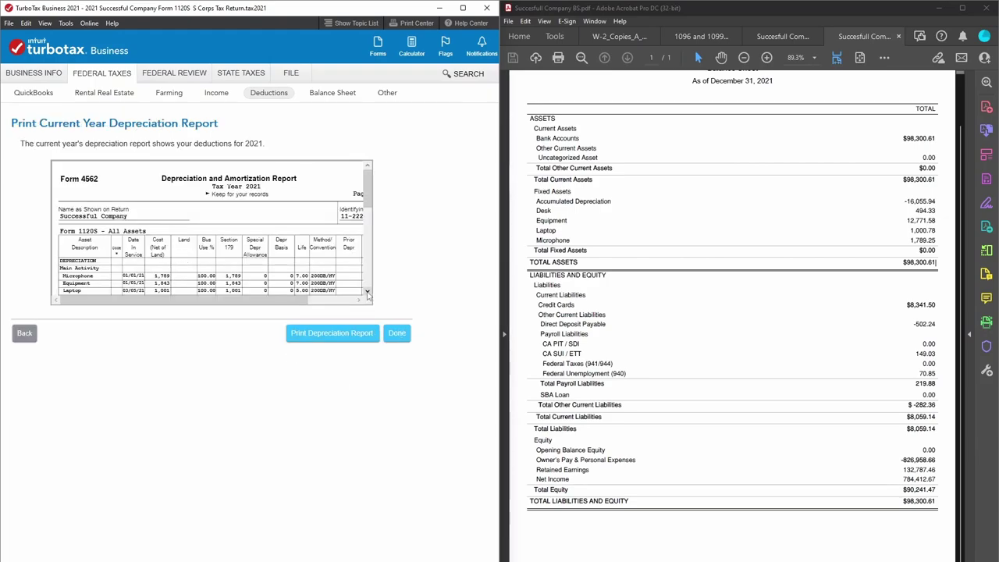
Check the report's cost, Section 179 and accumulated depreciation totals of 16,056, then close both reports.
{"action": "scroll", "coordinate": [367, 293], "scroll_direction": "down", "scroll_amount": 3}
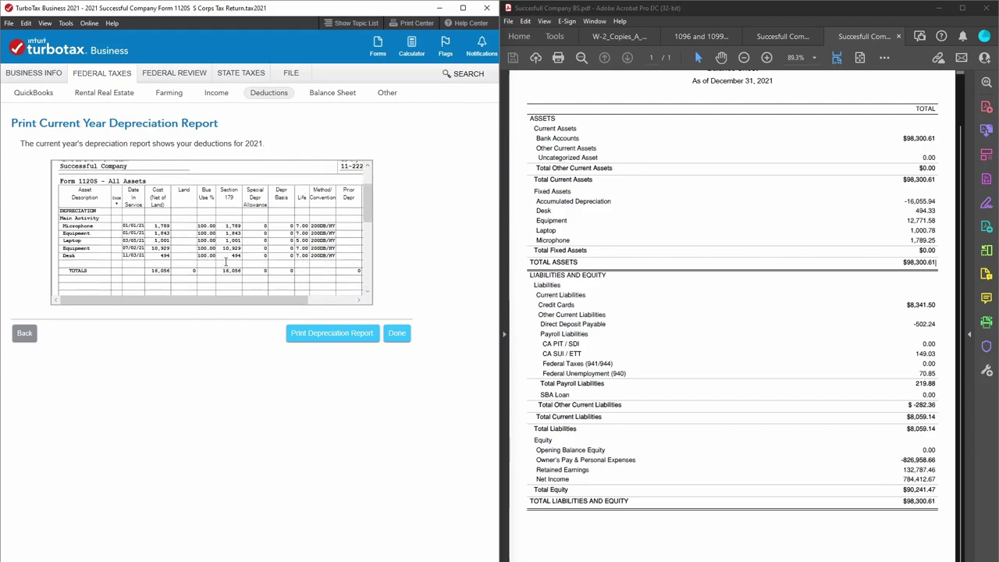
{"action": "double_click", "coordinate": [160, 270]}
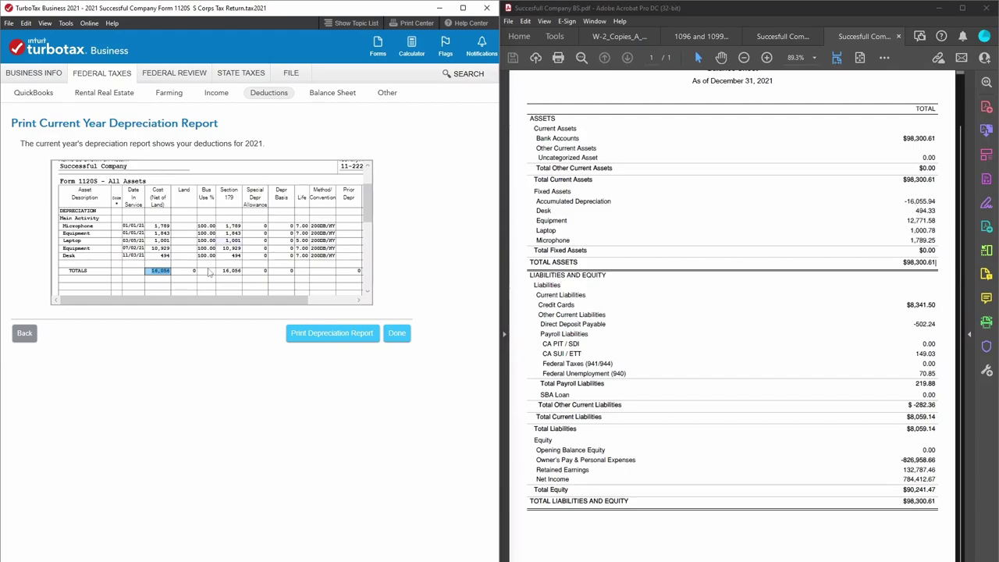
{"action": "double_click", "coordinate": [231, 271]}
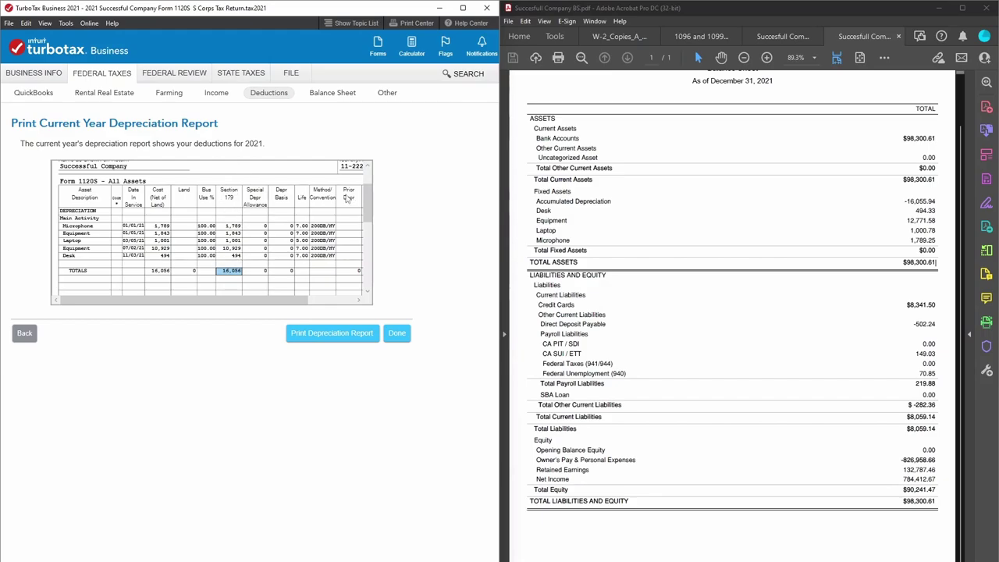
{"action": "left_click_drag", "start_coordinate": [292, 304], "coordinate": [355, 309]}
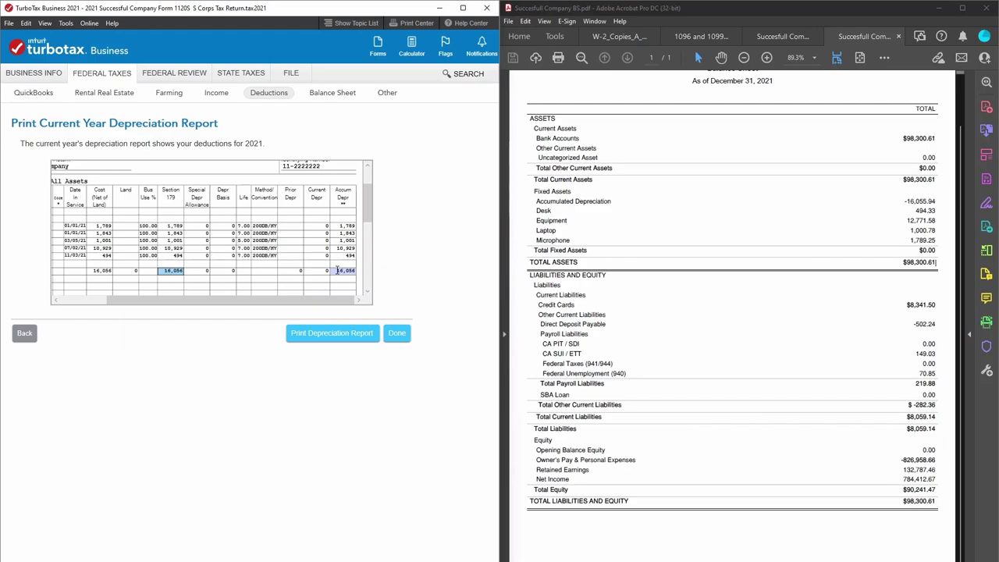
{"action": "left_click", "coordinate": [337, 270]}
{"action": "mouse_move", "coordinate": [282, 299]}
{"action": "left_mouse_down"}
{"action": "mouse_move", "coordinate": [235, 297]}
{"action": "mouse_move", "coordinate": [277, 301]}
{"action": "left_mouse_up"}
{"action": "left_click", "coordinate": [160, 270]}
{"action": "left_click", "coordinate": [346, 270]}
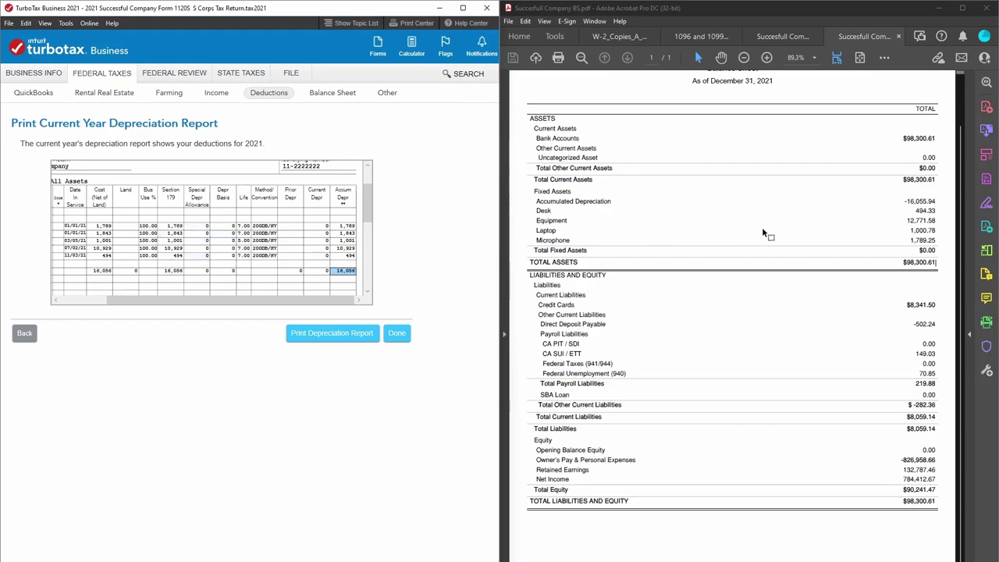
{"action": "left_click", "coordinate": [396, 333]}
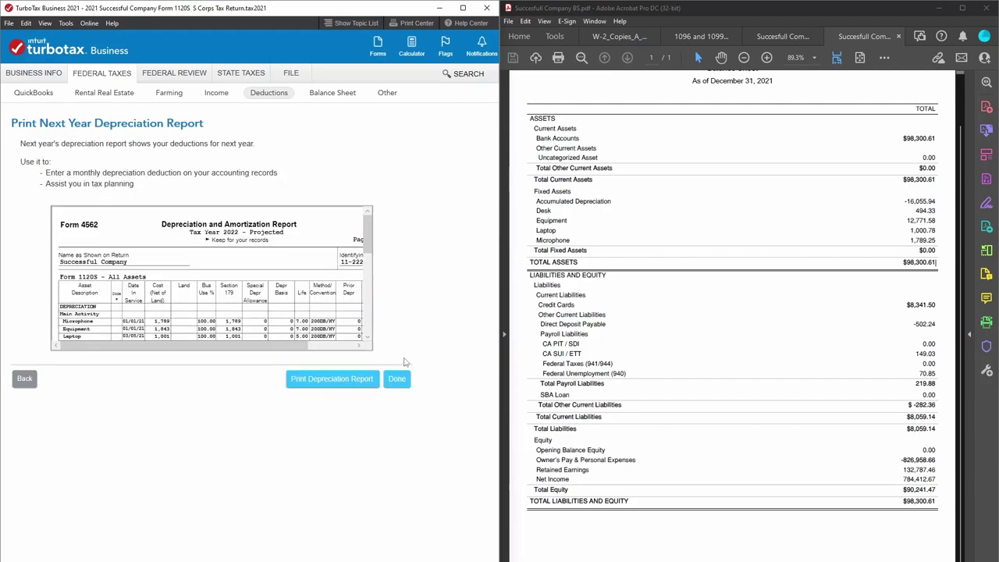
{"action": "left_click", "coordinate": [401, 381]}
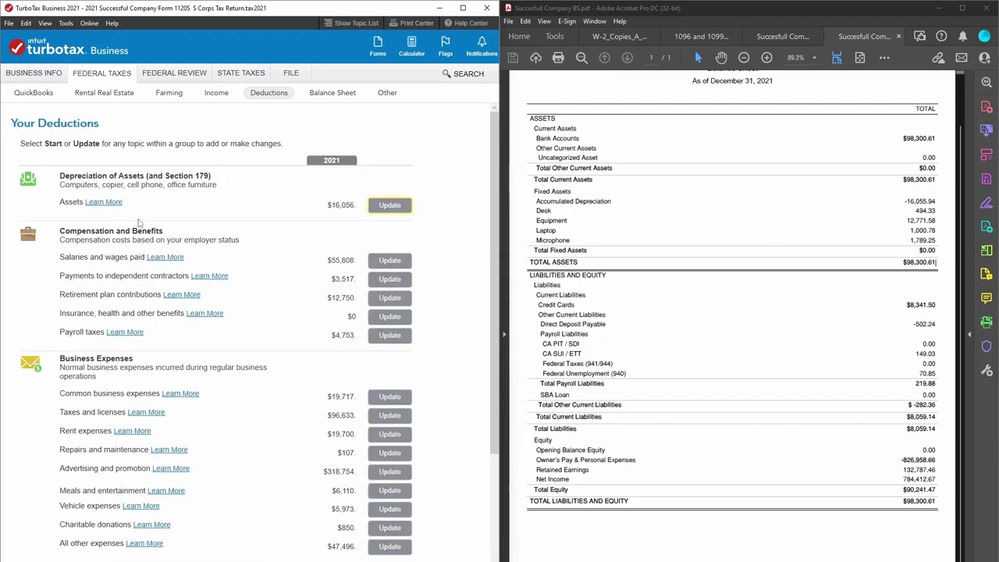
Reopen the balance sheet in Quick Entry and review the cash, depreciable asset and depreciation amounts.
{"action": "left_click", "coordinate": [341, 94]}
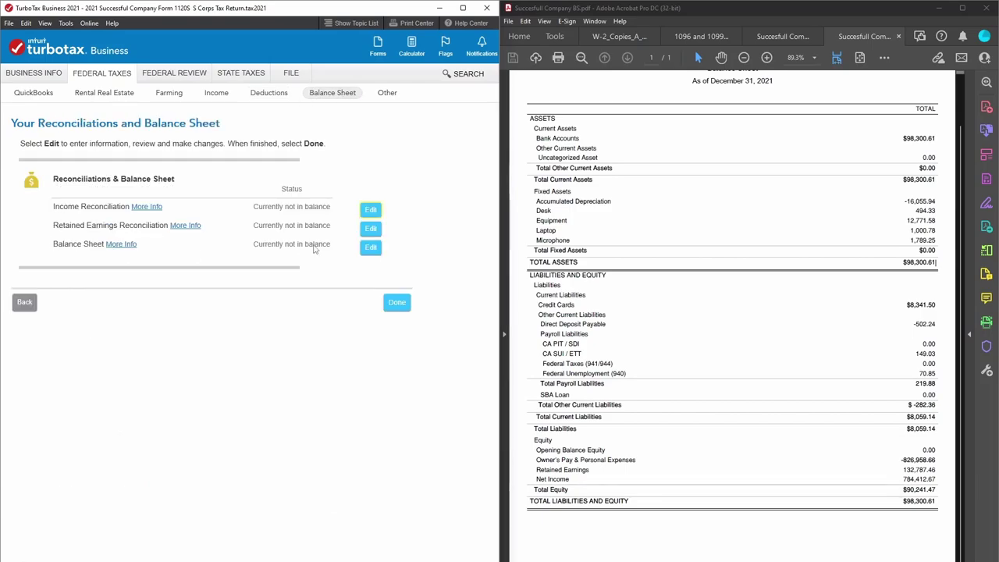
{"action": "left_click", "coordinate": [372, 248]}
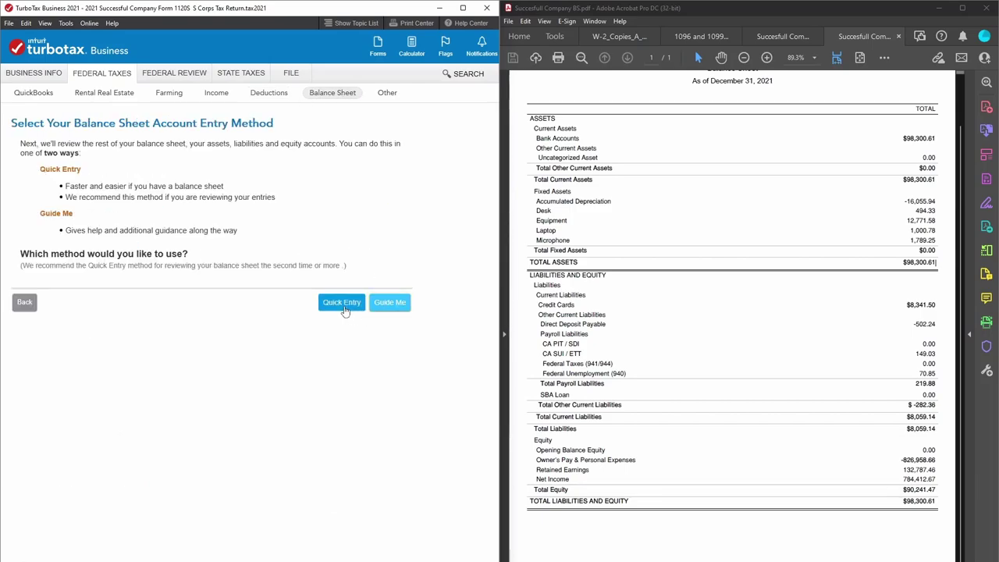
{"action": "left_click", "coordinate": [343, 304]}
{"action": "left_click", "coordinate": [243, 256]}
{"action": "left_click", "coordinate": [245, 279]}
{"action": "left_click", "coordinate": [243, 256]}
{"action": "left_click", "coordinate": [247, 281]}
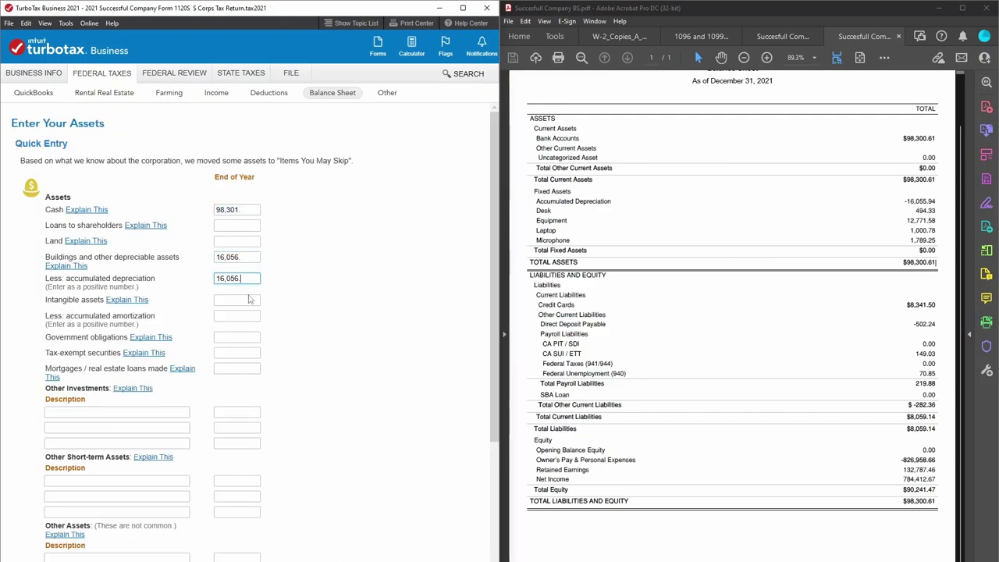
{"action": "scroll", "coordinate": [254, 298], "scroll_direction": "down", "scroll_amount": 1}
{"action": "scroll", "coordinate": [254, 299], "scroll_direction": "down", "scroll_amount": 3}
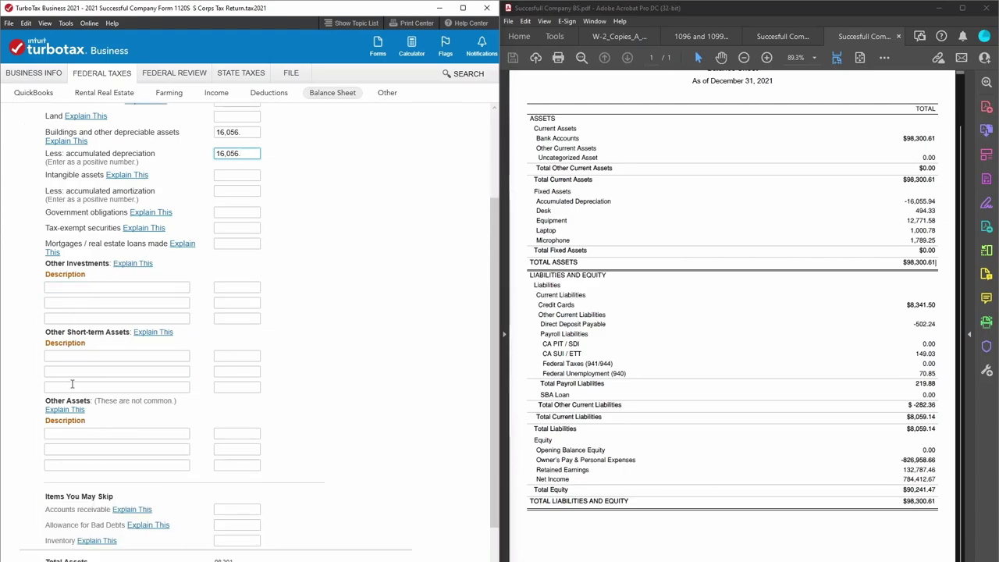
{"action": "scroll", "coordinate": [129, 461], "scroll_direction": "down", "scroll_amount": 2}
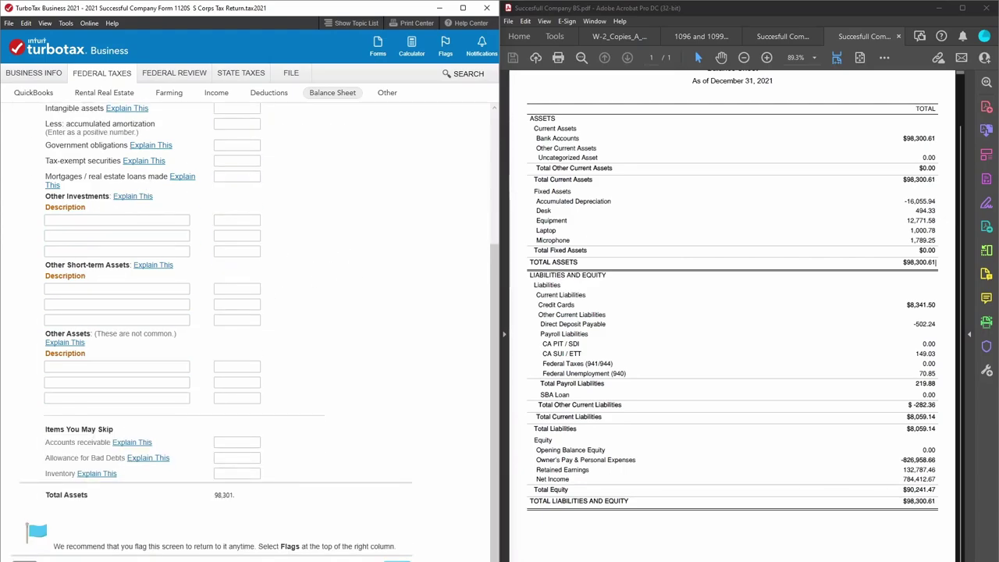
{"action": "left_click", "coordinate": [396, 560]}
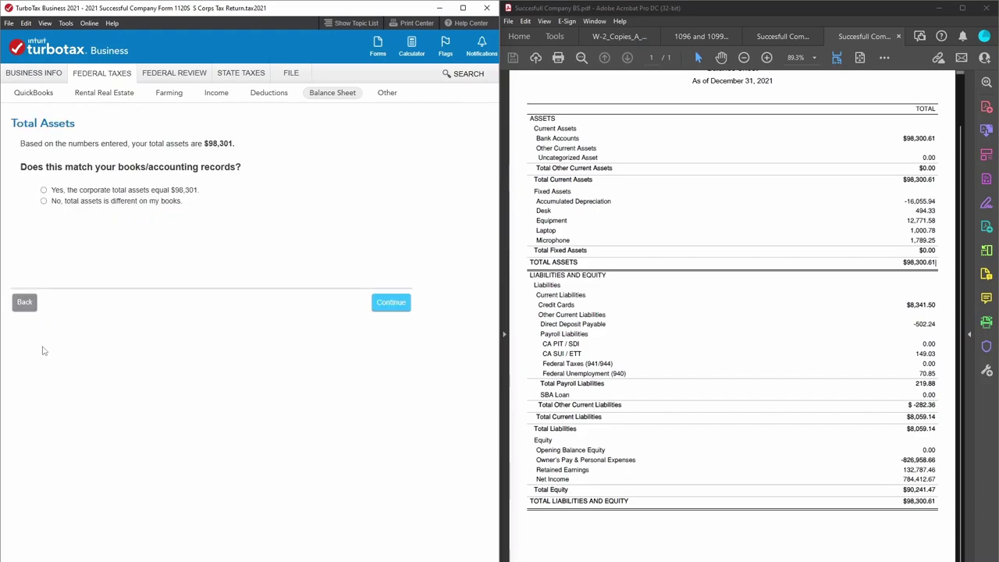
Confirm total assets of $98,301 match the books and continue.
{"action": "left_click", "coordinate": [23, 302]}
{"action": "scroll", "coordinate": [62, 499], "scroll_direction": "down", "scroll_amount": 5}
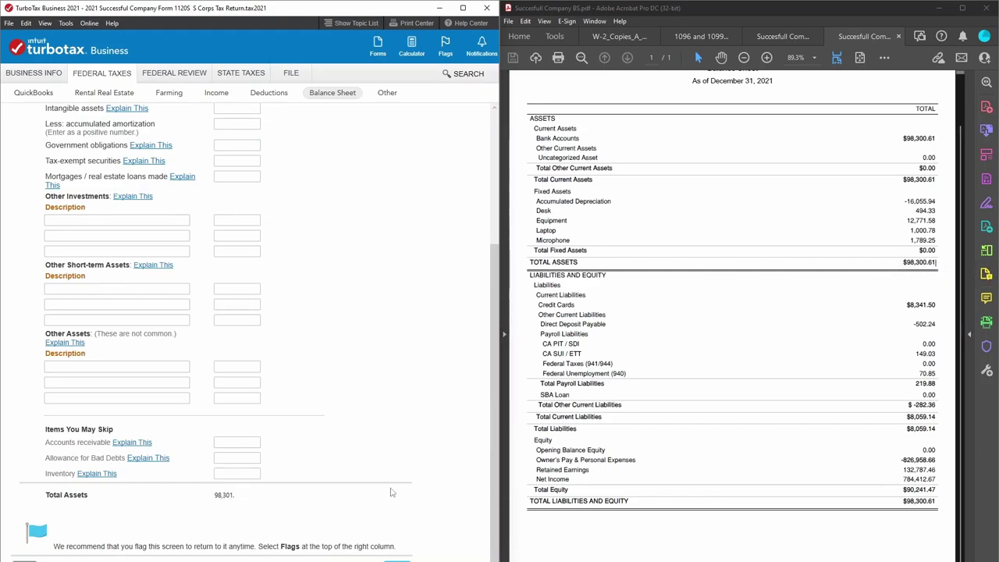
{"action": "scroll", "coordinate": [258, 328], "scroll_direction": "up", "scroll_amount": 3}
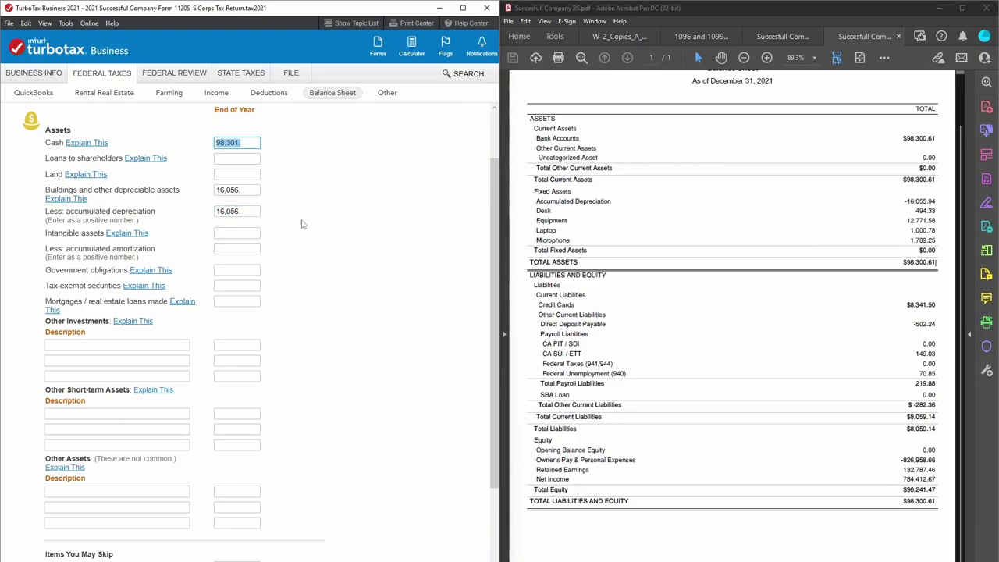
{"action": "scroll", "coordinate": [320, 333], "scroll_direction": "down", "scroll_amount": 1}
{"action": "scroll", "coordinate": [352, 414], "scroll_direction": "down", "scroll_amount": 1}
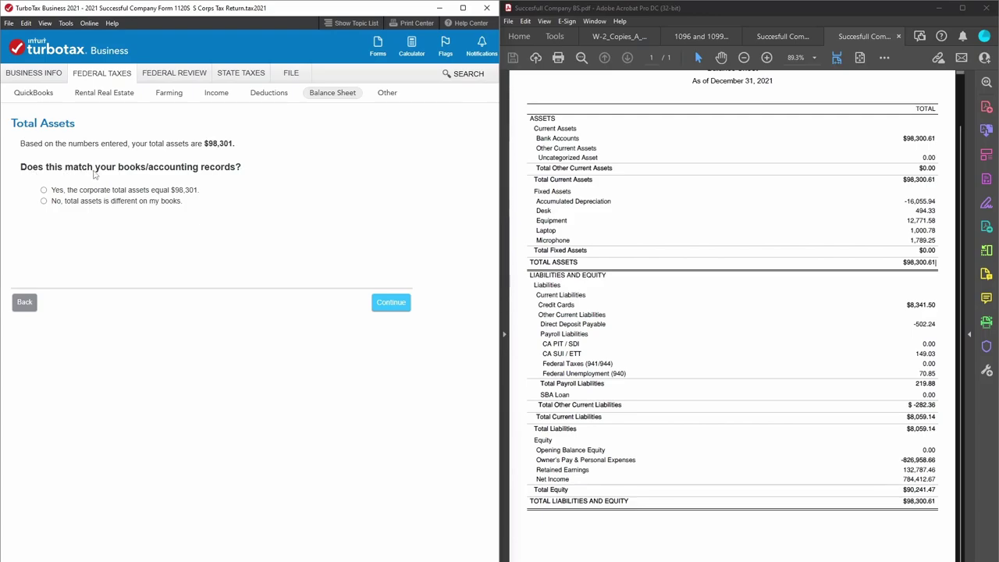
{"action": "left_click", "coordinate": [43, 191]}
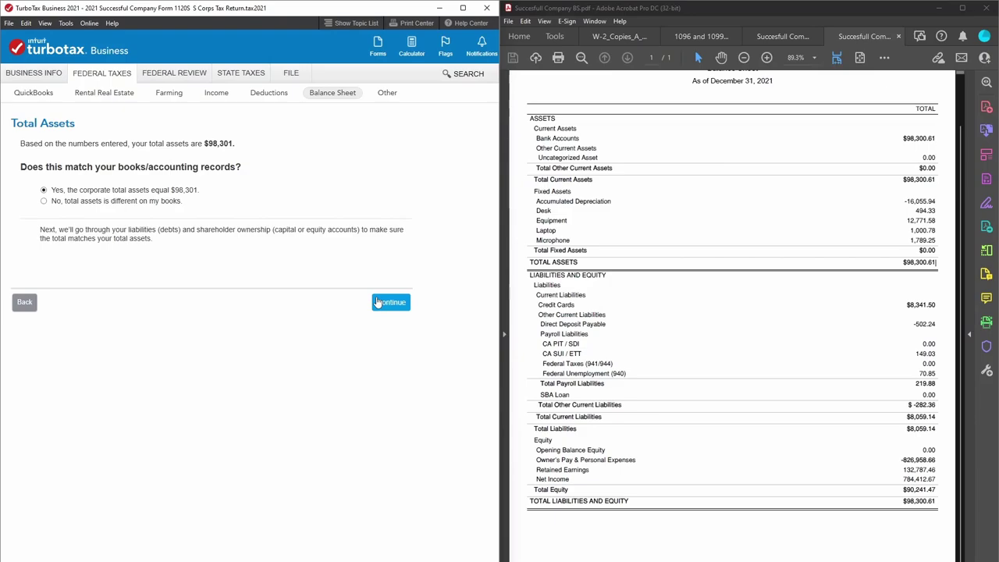
{"action": "left_click", "coordinate": [388, 302]}
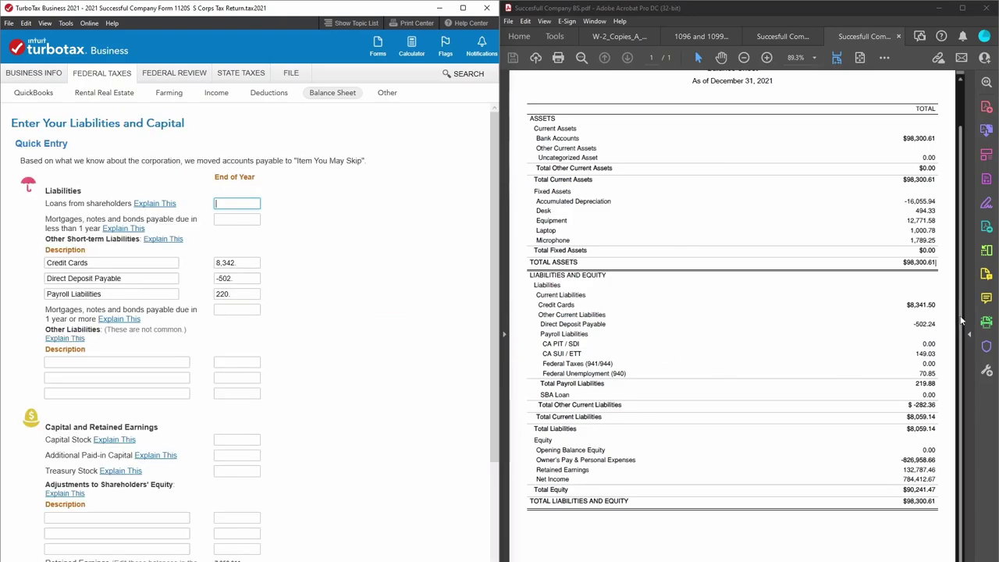
{"action": "left_click_drag", "start_coordinate": [934, 303], "coordinate": [906, 304]}
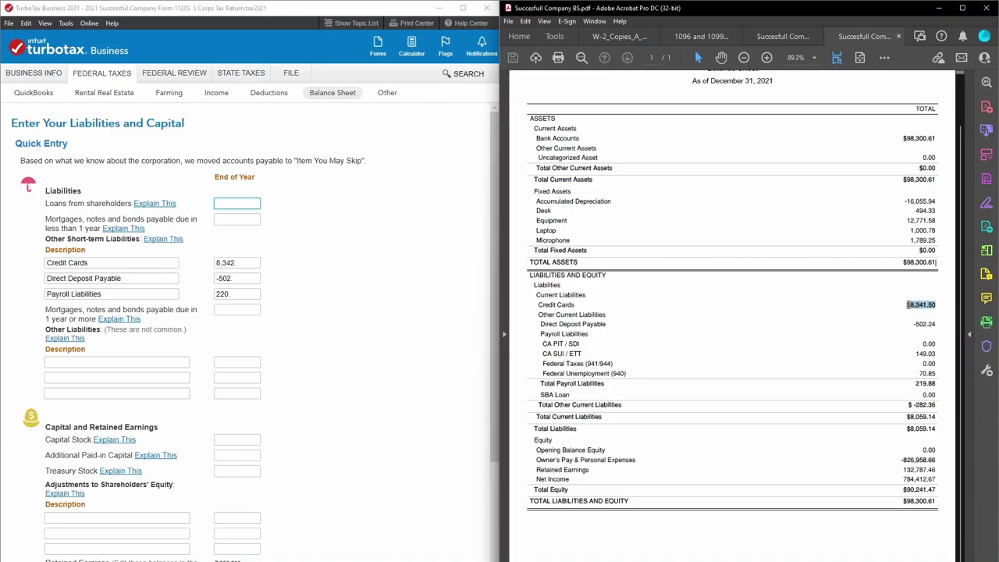
{"action": "left_click", "coordinate": [931, 378]}
{"action": "left_click_drag", "start_coordinate": [931, 377], "coordinate": [908, 326]}
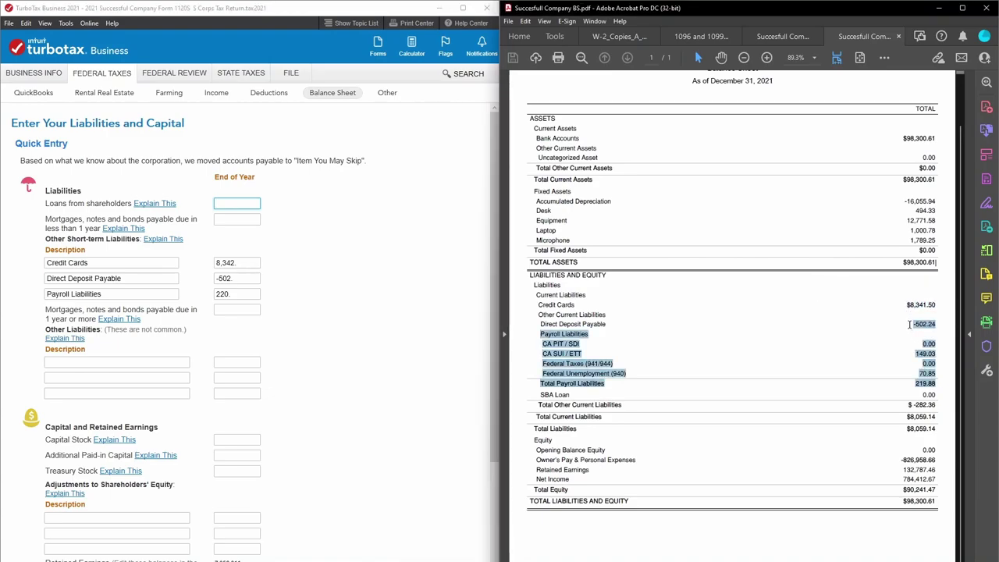
{"action": "left_click", "coordinate": [899, 338]}
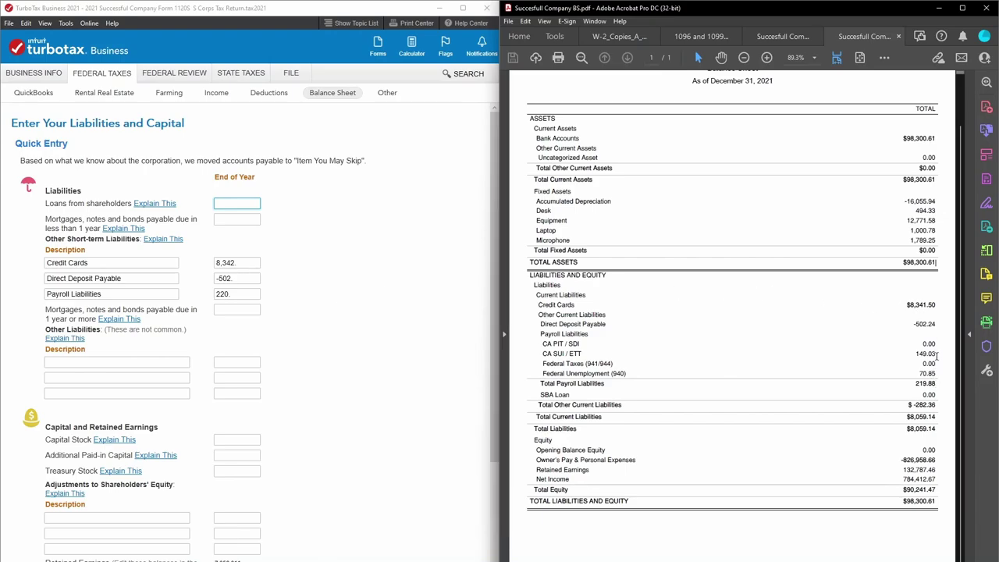
{"action": "left_click", "coordinate": [338, 304]}
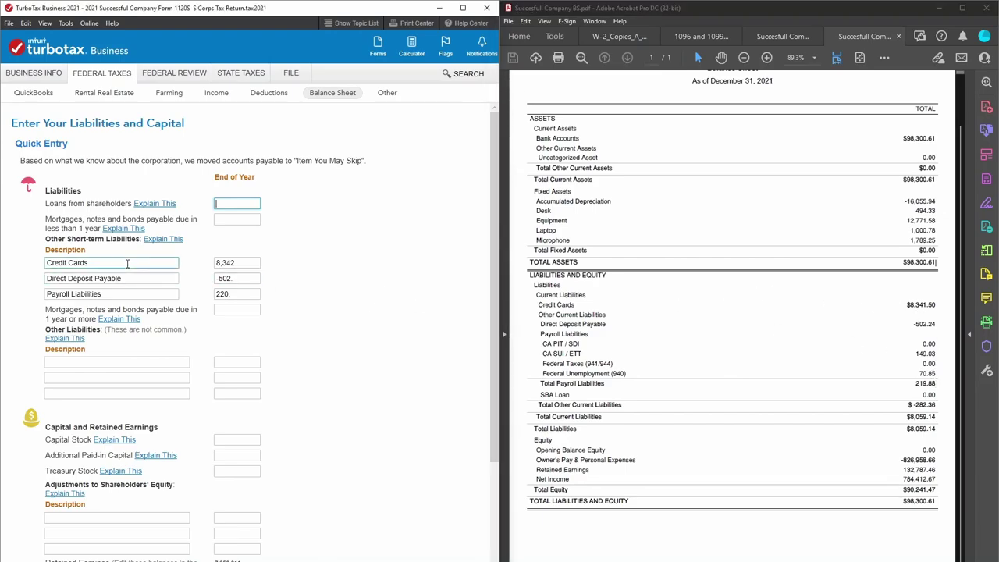
{"action": "left_click", "coordinate": [231, 262]}
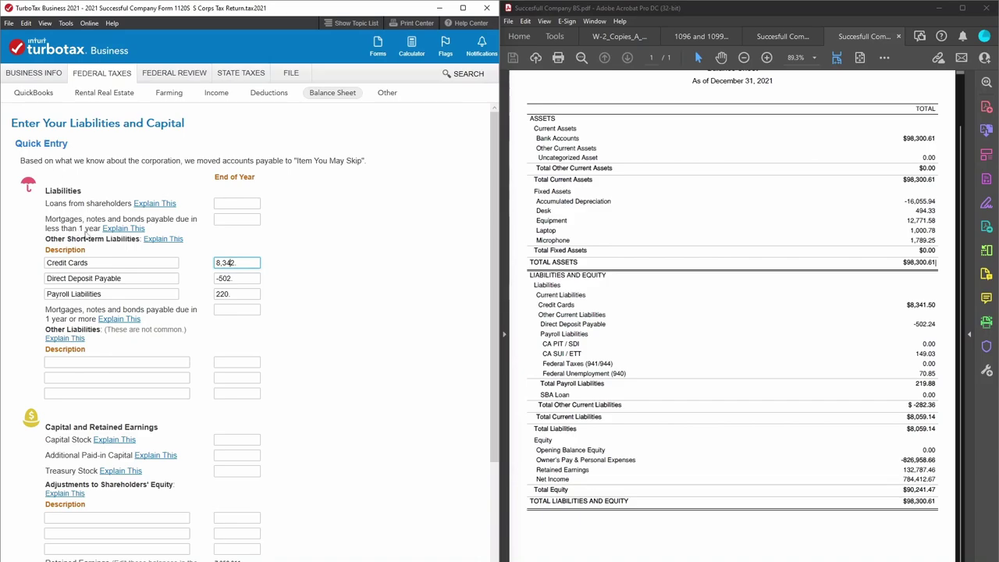
{"action": "left_click", "coordinate": [233, 278]}
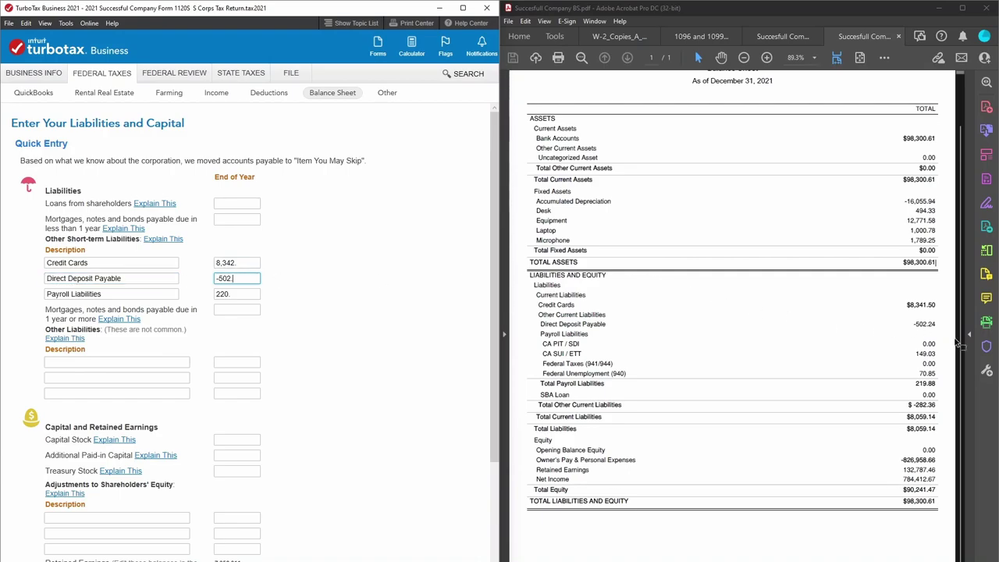
{"action": "left_click", "coordinate": [932, 324]}
{"action": "double_click", "coordinate": [928, 324]}
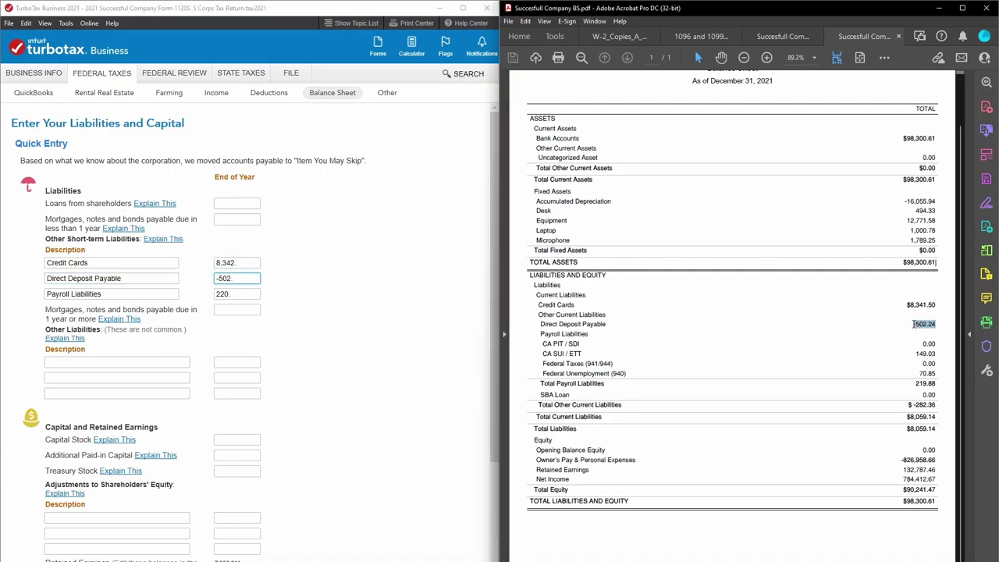
{"action": "left_click", "coordinate": [922, 329]}
{"action": "left_click", "coordinate": [252, 294]}
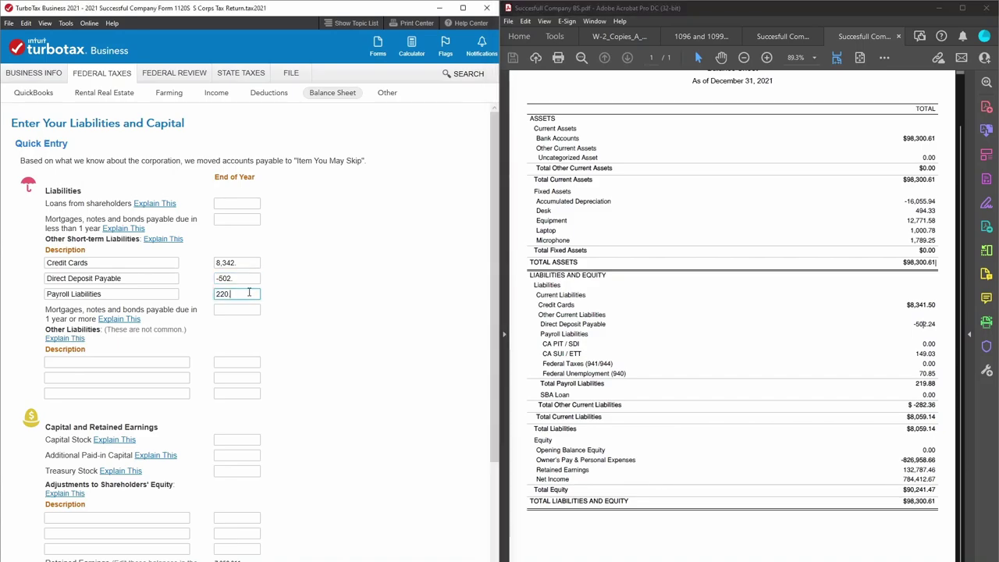
{"action": "left_click", "coordinate": [234, 263]}
{"action": "left_click", "coordinate": [235, 279]}
{"action": "left_click", "coordinate": [229, 294]}
{"action": "left_click", "coordinate": [224, 278]}
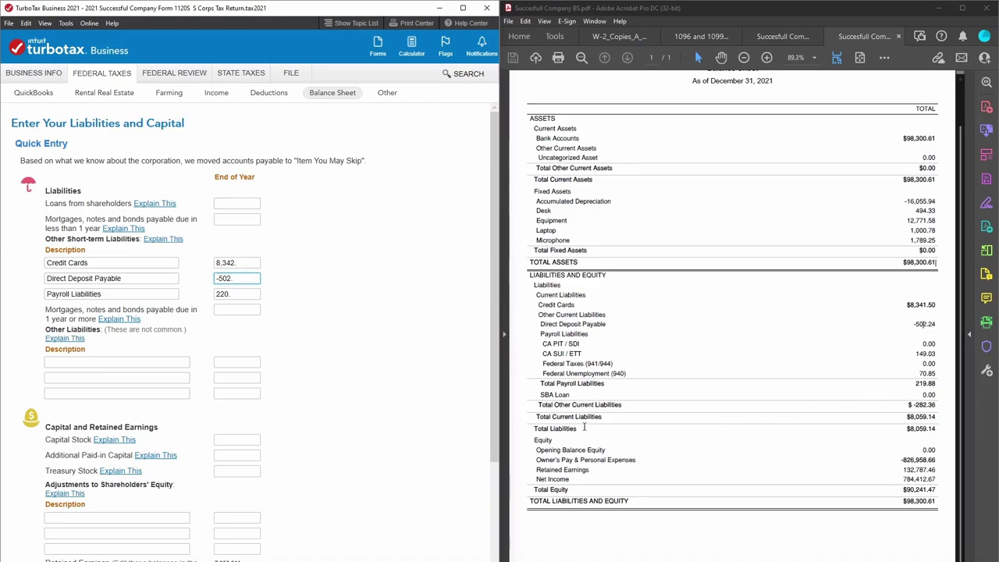
{"action": "left_click_drag", "start_coordinate": [540, 395], "coordinate": [573, 395]}
{"action": "left_click", "coordinate": [577, 395]}
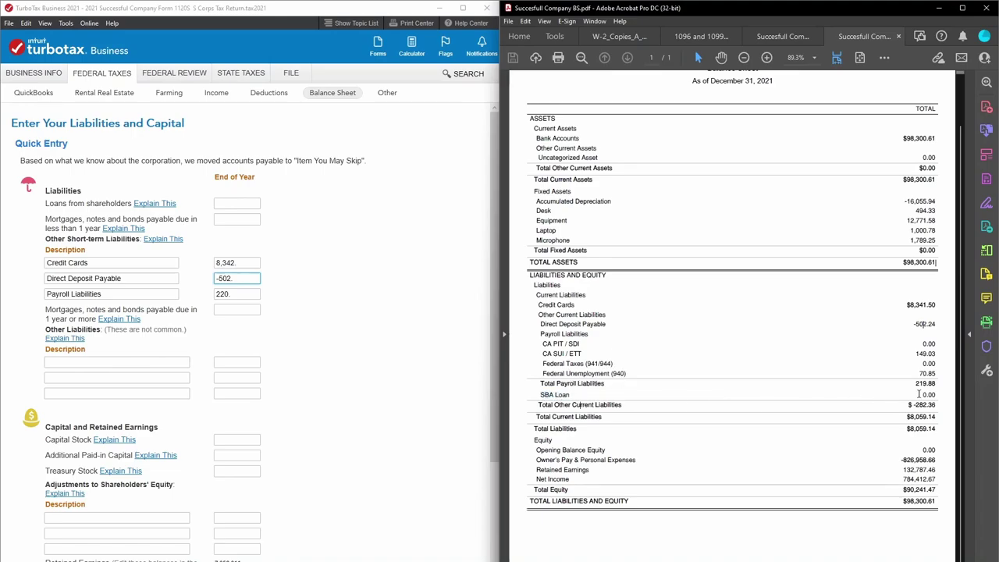
{"action": "left_click_drag", "start_coordinate": [921, 395], "coordinate": [937, 396]}
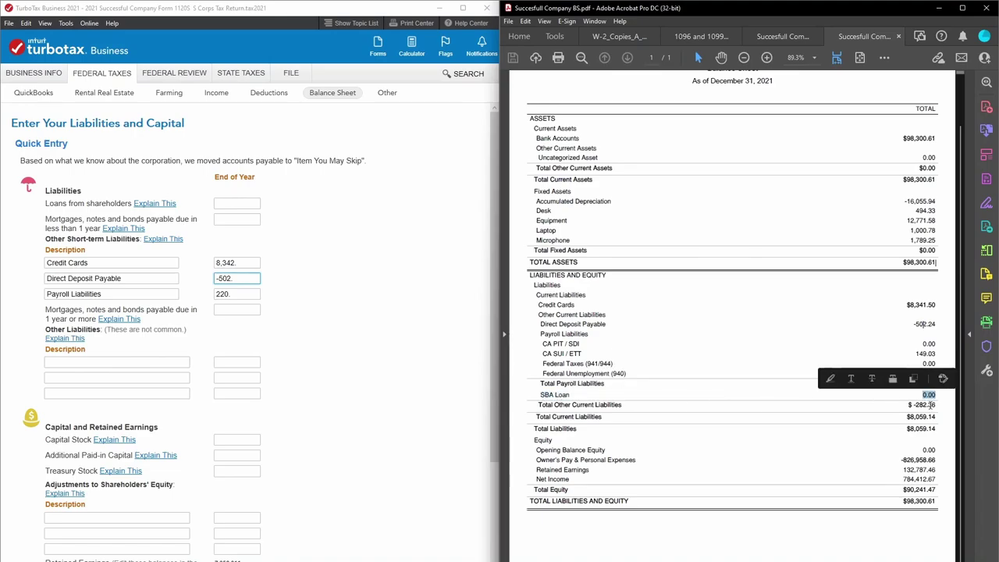
{"action": "left_click", "coordinate": [659, 404]}
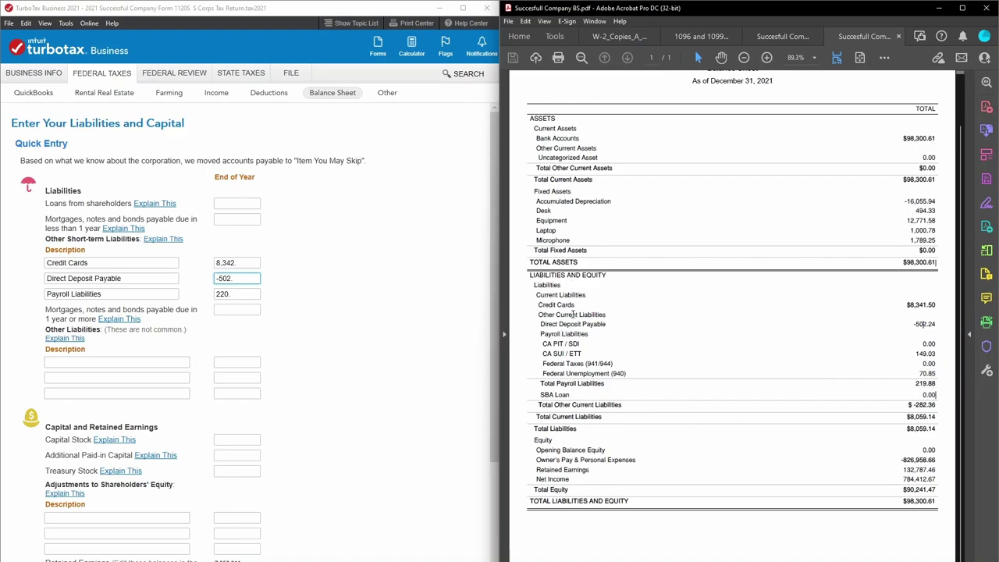
{"action": "left_click", "coordinate": [236, 262]}
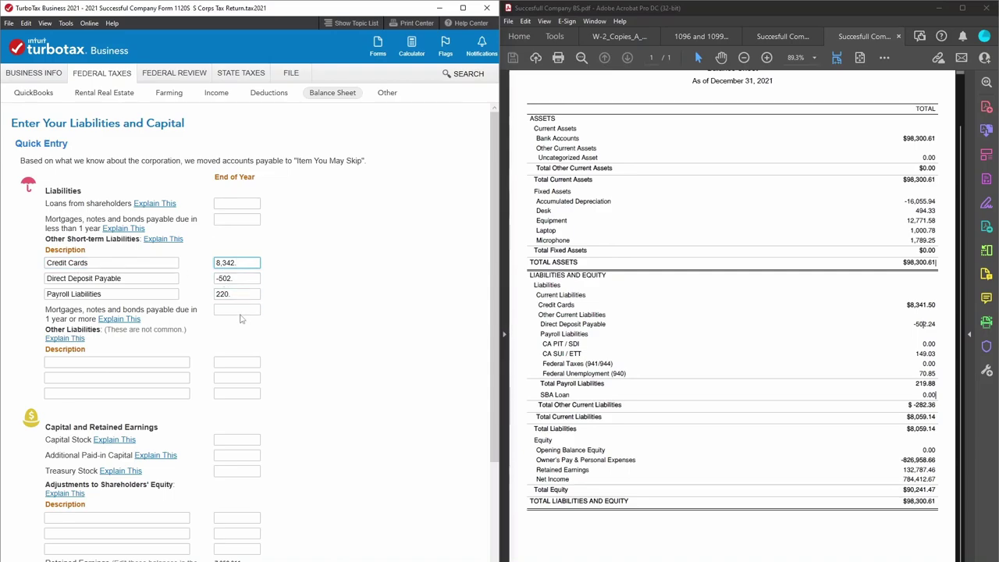
Scroll to Capital and Retained Earnings and locate the PDF's Owner's Pay amount of -826,958.66.
{"action": "scroll", "coordinate": [286, 351], "scroll_direction": "down", "scroll_amount": 5}
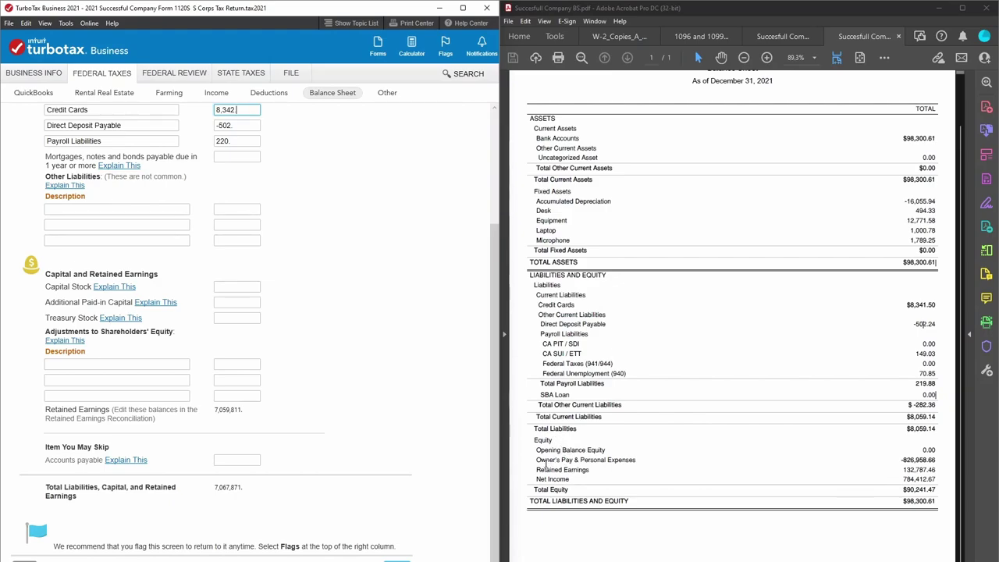
{"action": "left_click_drag", "start_coordinate": [536, 460], "coordinate": [941, 459]}
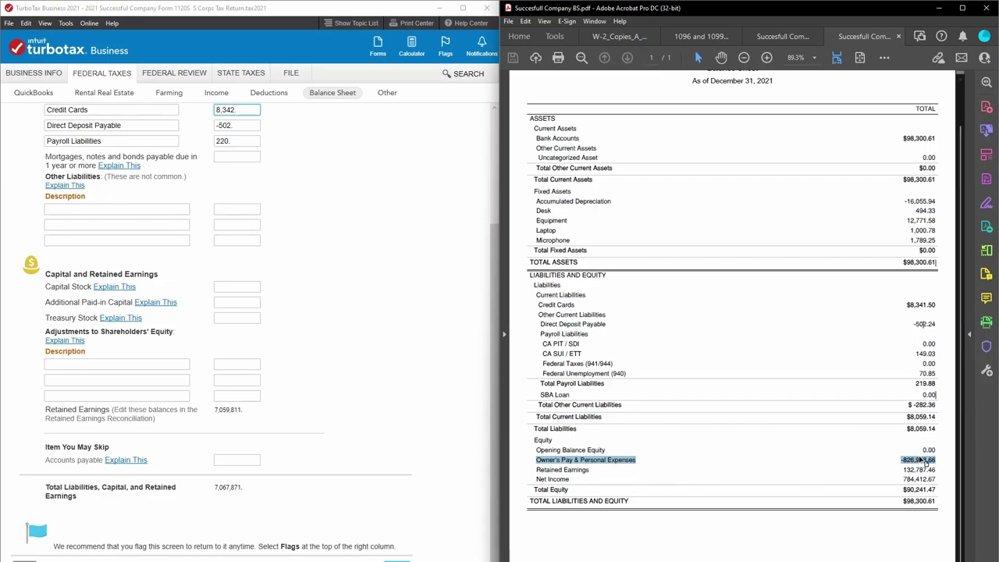
{"action": "left_click", "coordinate": [907, 460]}
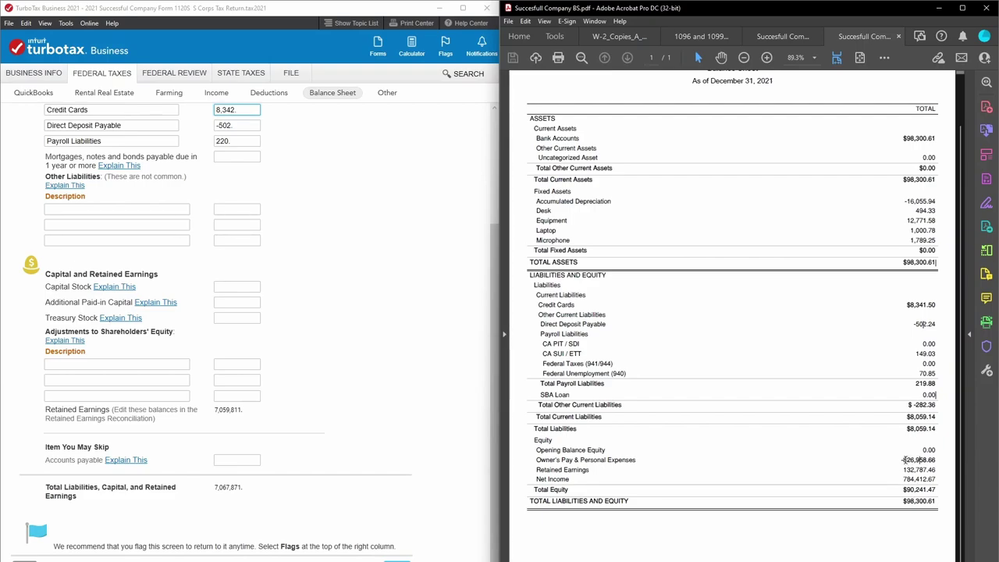
{"action": "left_click_drag", "start_coordinate": [902, 459], "coordinate": [936, 460]}
{"action": "left_click", "coordinate": [935, 461]}
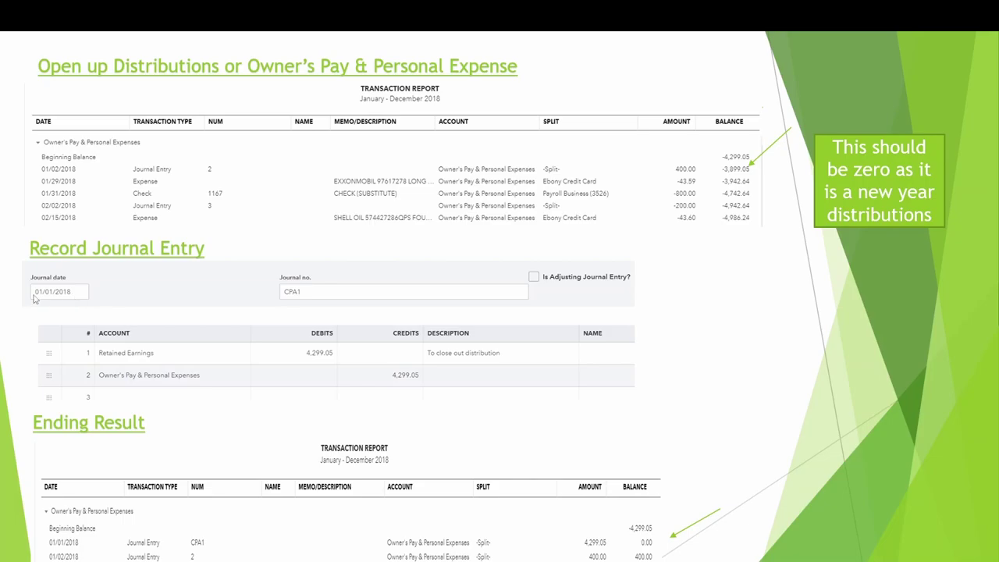
Step through the PowerPoint slides back to the journal entry for closing out distributions.
{"action": "left_click", "coordinate": [35, 299]}
{"action": "key", "text": "Left"}
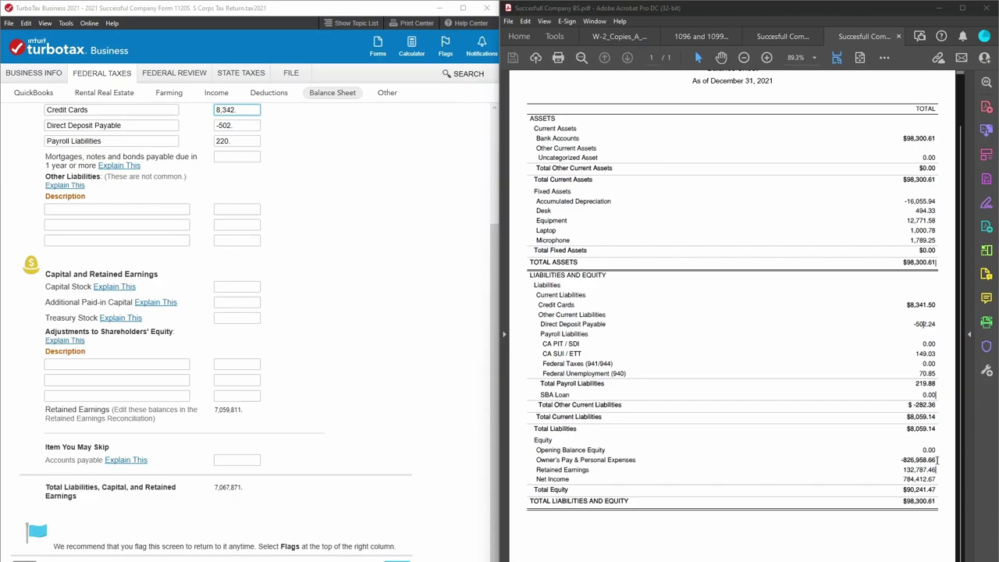
Add a shareholders' equity adjustment named 'Distributions' with an amount of -826,959.
{"action": "left_click_drag", "start_coordinate": [937, 459], "coordinate": [82, 320]}
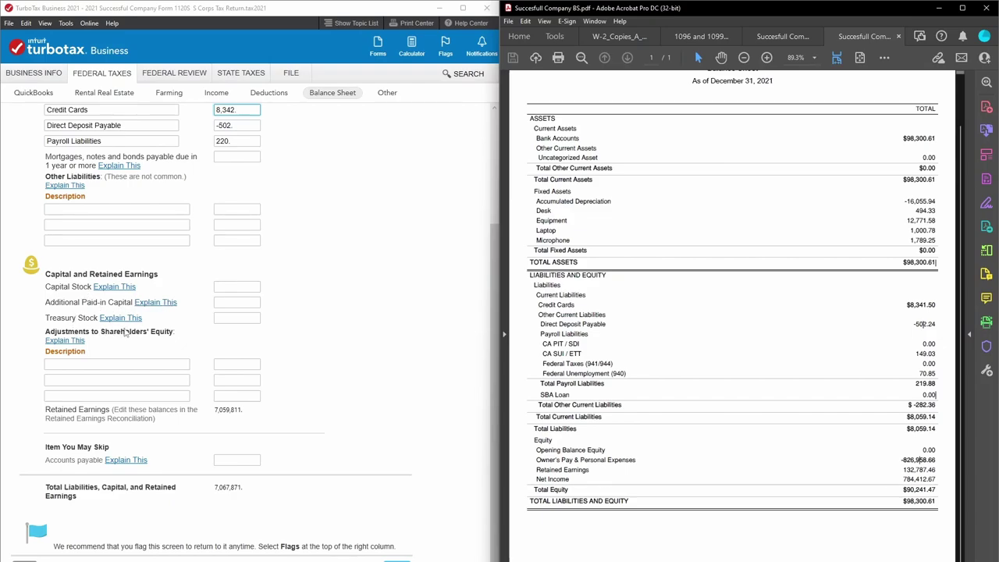
{"action": "left_click", "coordinate": [65, 365]}
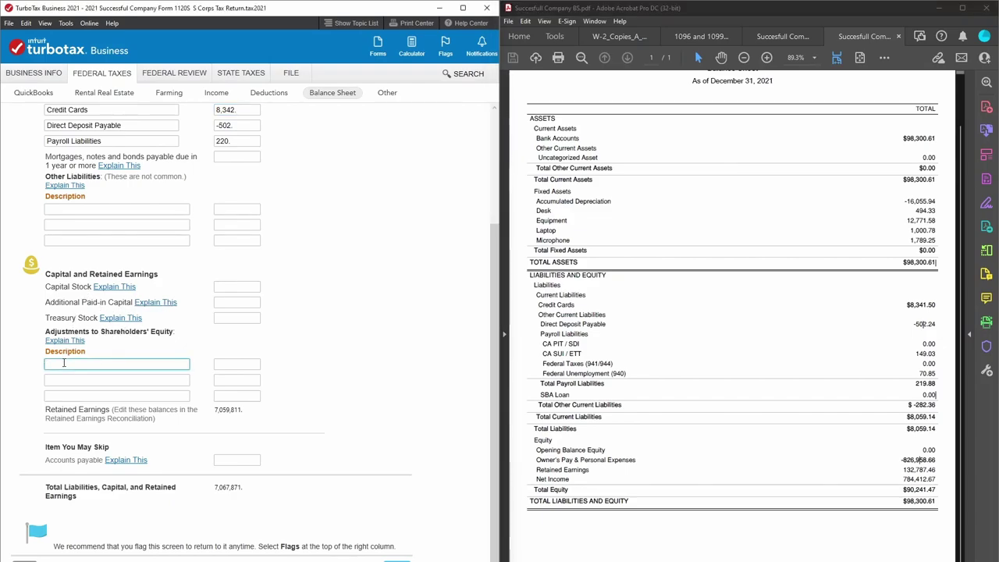
{"action": "type", "text": "Distributions"}
{"action": "key", "text": "Tab"}
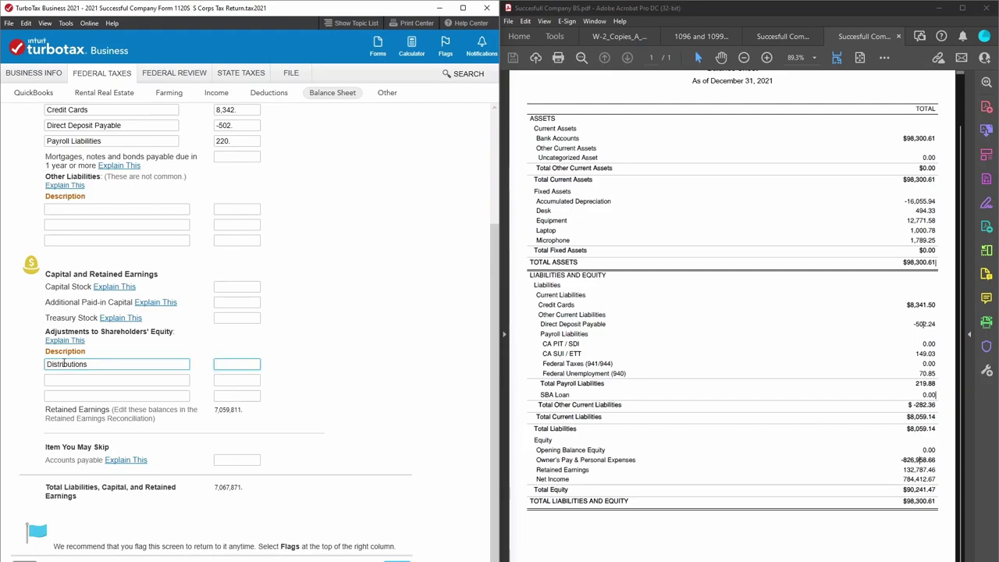
{"action": "type", "text": "826958.66"}
{"action": "left_click", "coordinate": [74, 378]}
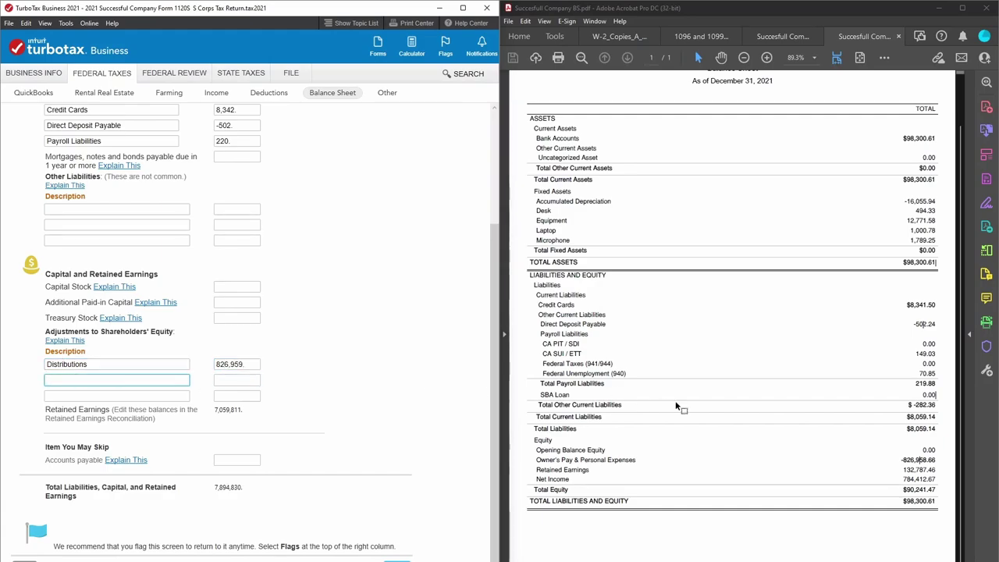
{"action": "left_click", "coordinate": [217, 364]}
{"action": "type", "text": "-"}
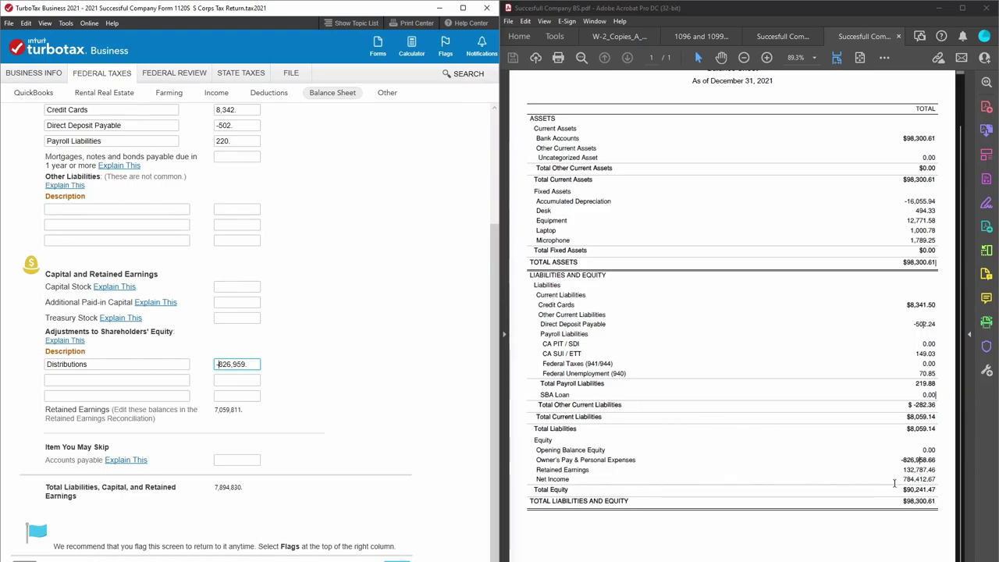
Check the PDF's Net Income value of 784,412.67.
{"action": "left_click_drag", "start_coordinate": [941, 481], "coordinate": [902, 480]}
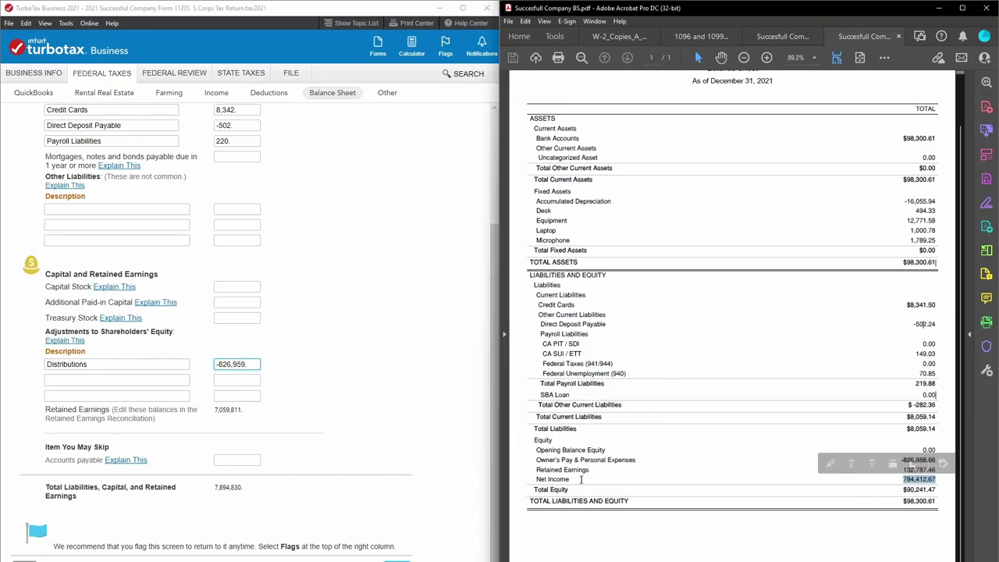
{"action": "left_click_drag", "start_coordinate": [563, 471], "coordinate": [539, 480]}
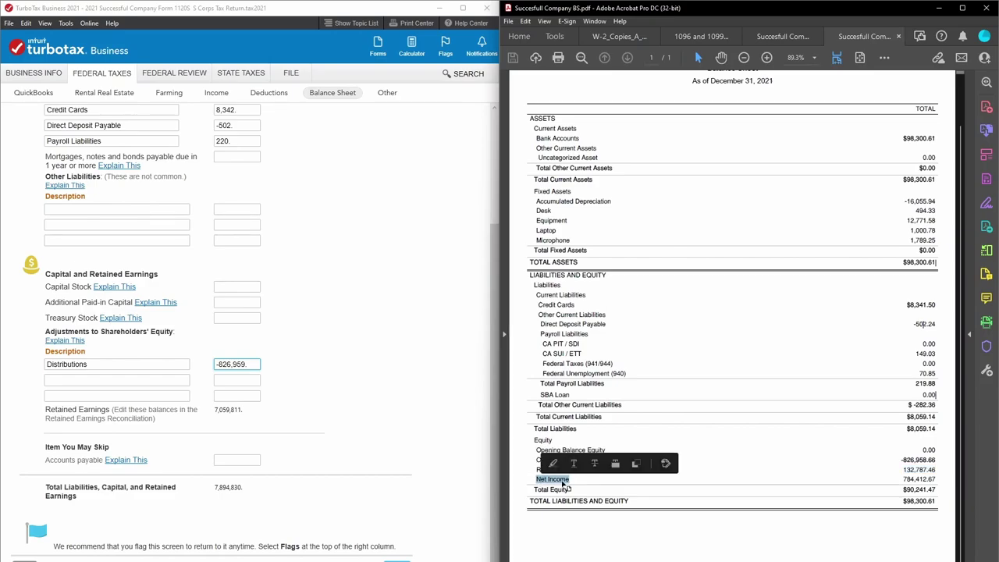
{"action": "left_click", "coordinate": [589, 480]}
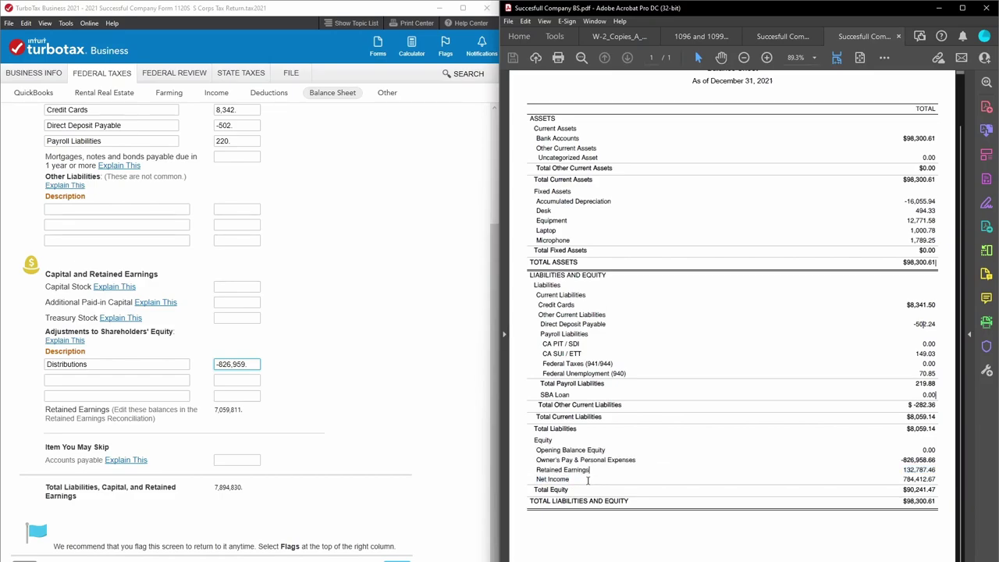
Check Retained Earnings of 132,787.46, then continue the return to the $6,240,912 totals check.
{"action": "left_click_drag", "start_coordinate": [593, 470], "coordinate": [536, 469]}
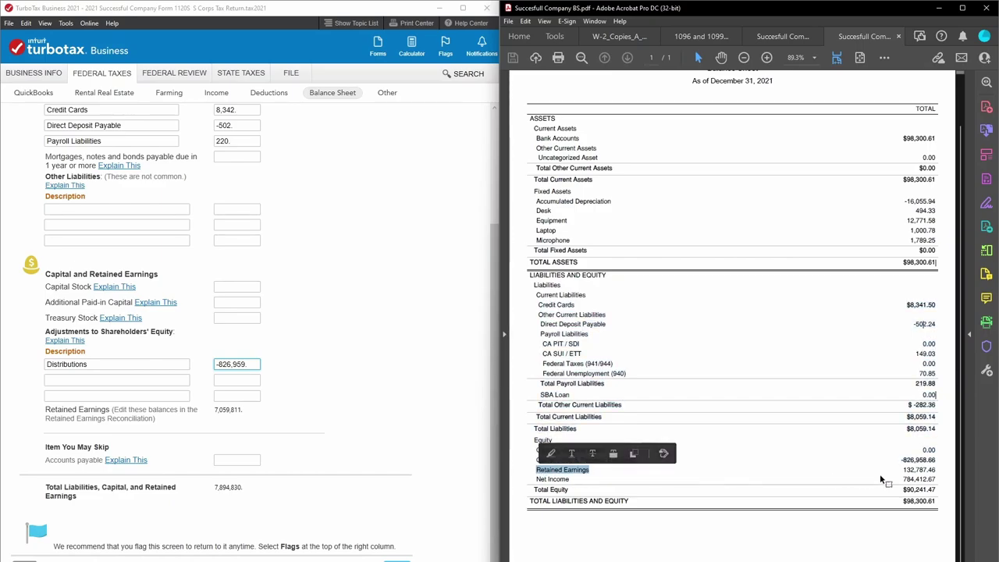
{"action": "left_click_drag", "start_coordinate": [902, 471], "coordinate": [935, 469]}
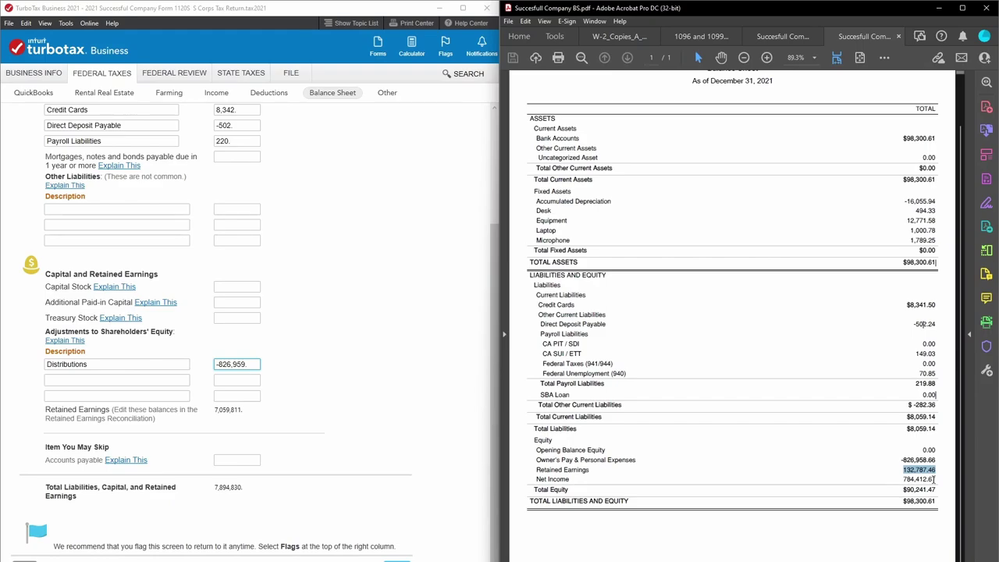
{"action": "left_click", "coordinate": [308, 453]}
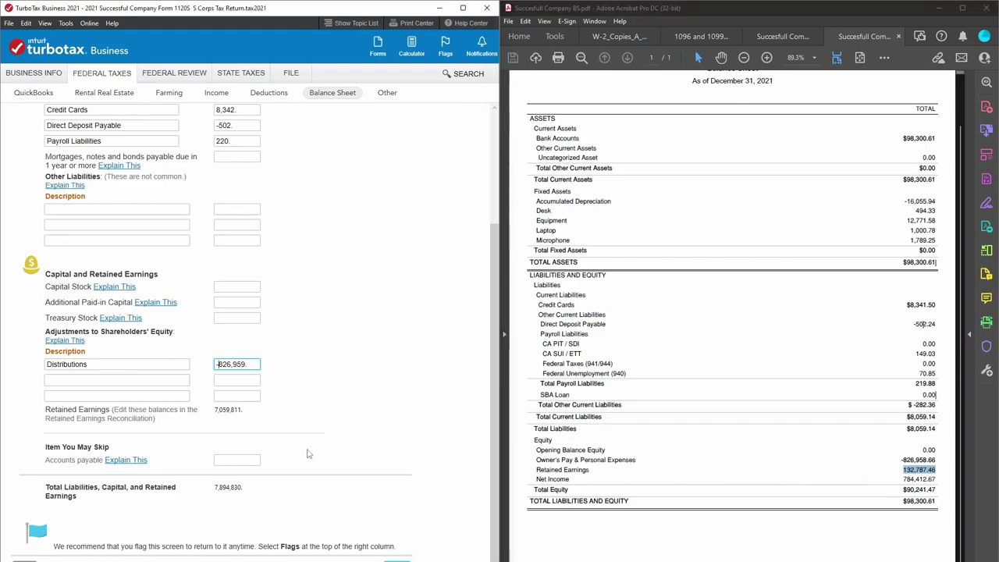
{"action": "key", "text": "Return"}
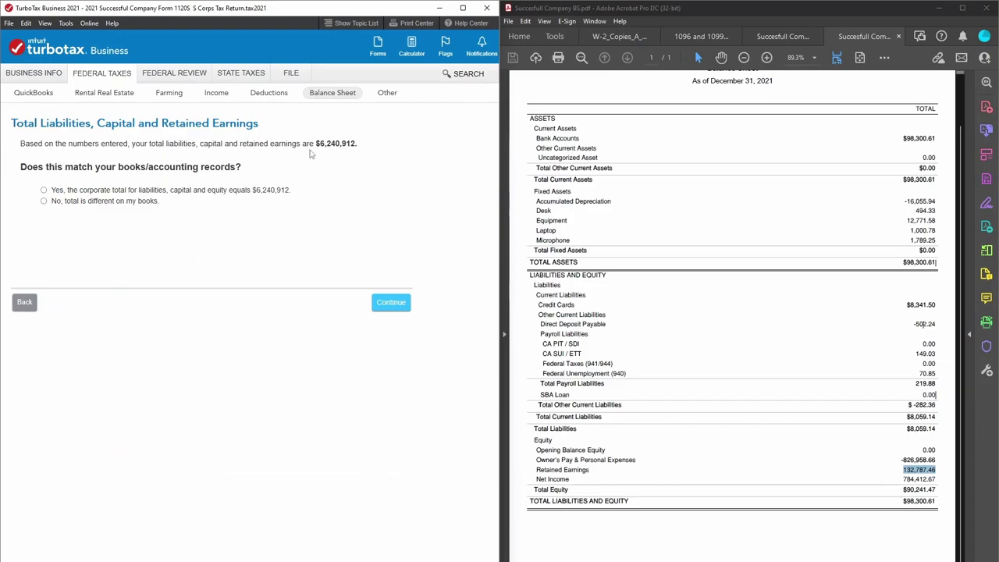
Confirm the $6,240,912 liabilities and equity total matches the books and return to the reconciliations page.
{"action": "left_click", "coordinate": [44, 201]}
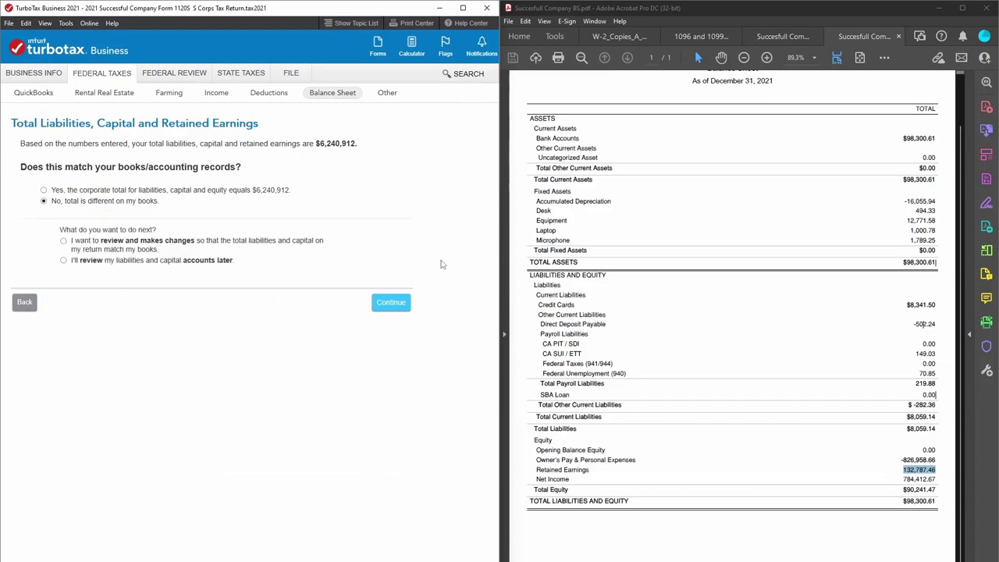
{"action": "left_click", "coordinate": [44, 190]}
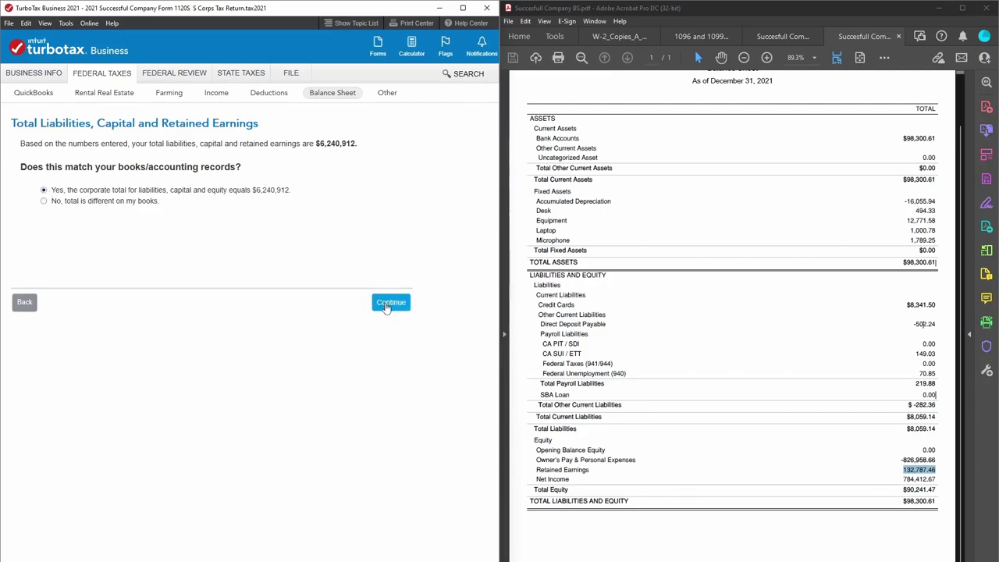
{"action": "left_click", "coordinate": [386, 309]}
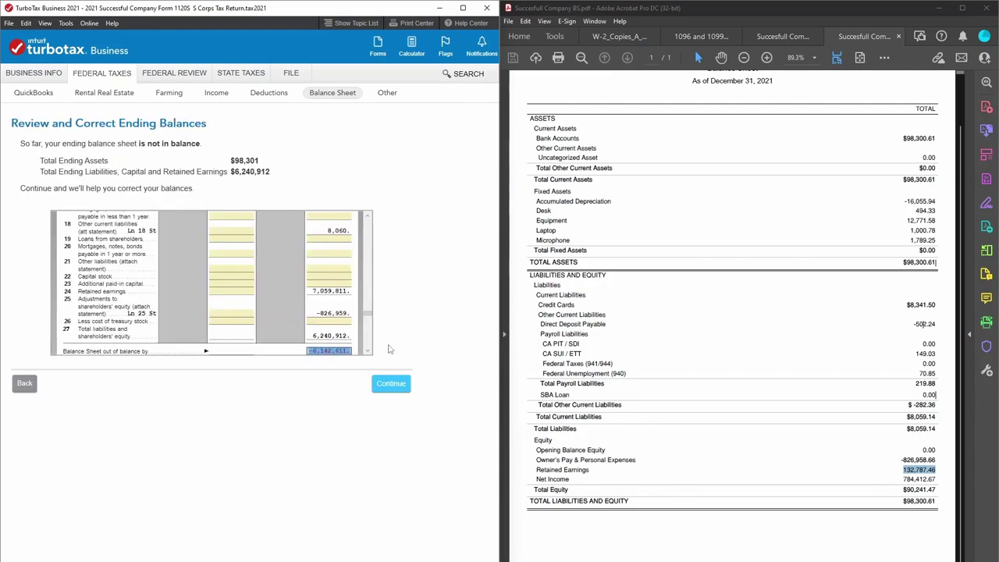
{"action": "left_click", "coordinate": [392, 383]}
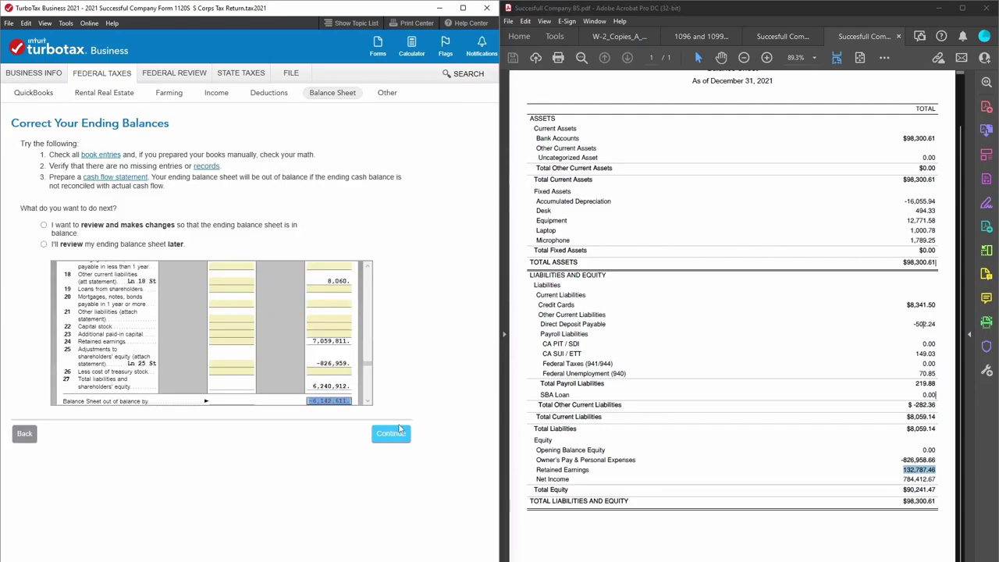
{"action": "left_click", "coordinate": [397, 433]}
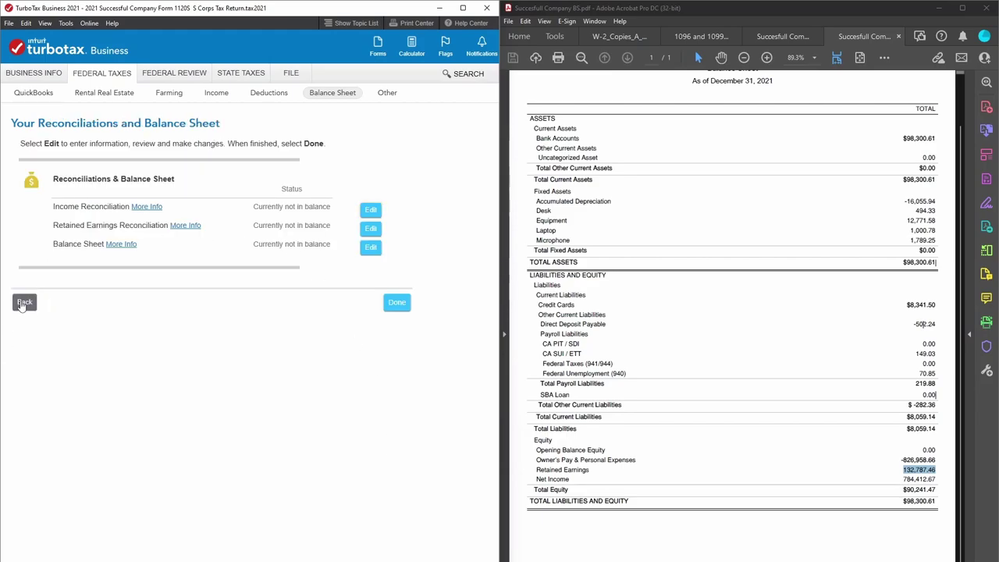
{"action": "left_click", "coordinate": [24, 303]}
Open the income reconciliation question showing book income of $784,401.
{"action": "left_click", "coordinate": [389, 435]}
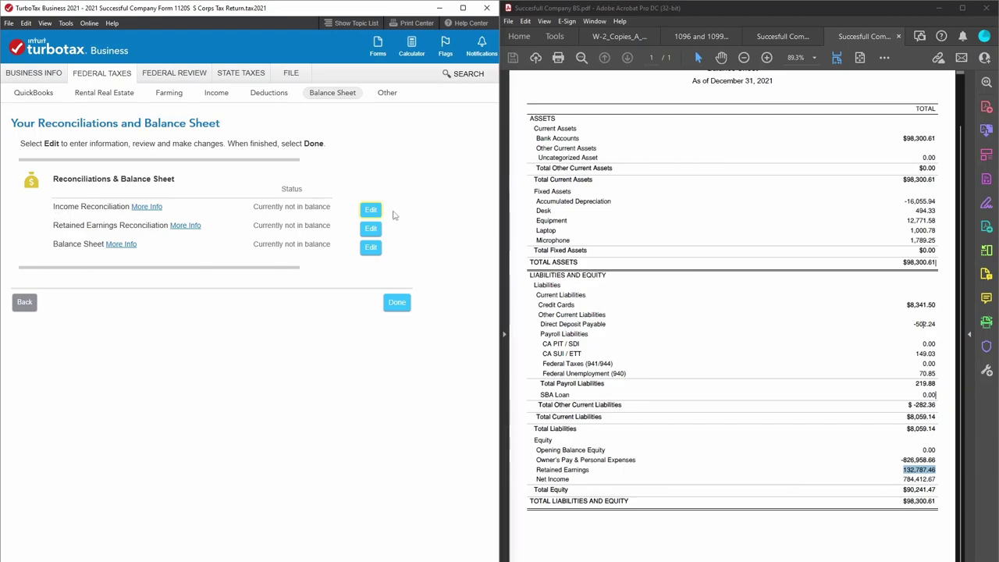
{"action": "left_click", "coordinate": [371, 212]}
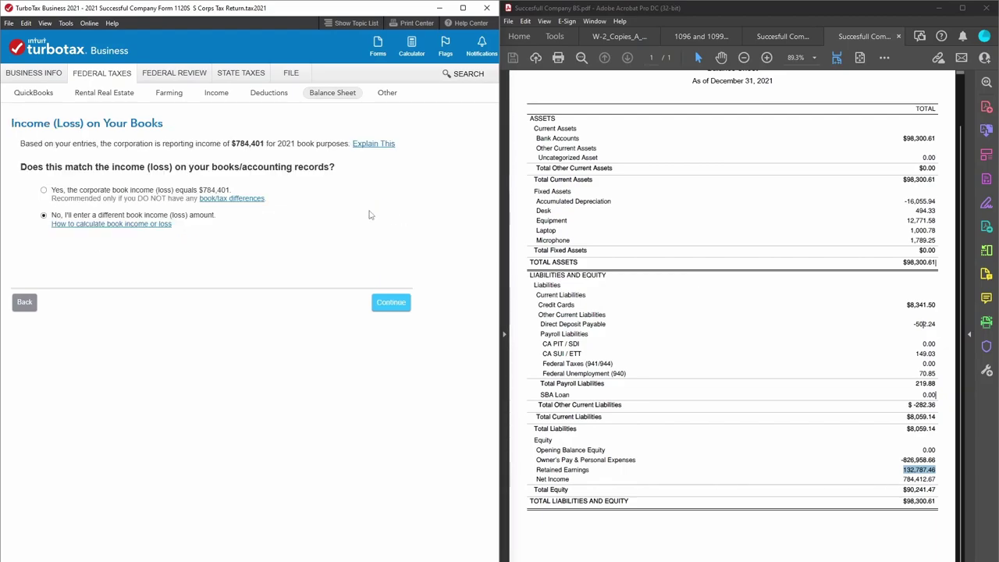
{"action": "left_click", "coordinate": [45, 190]}
Compare with the P&L net income of $784,412.67 and choose to enter a different book income.
{"action": "left_click", "coordinate": [779, 36]}
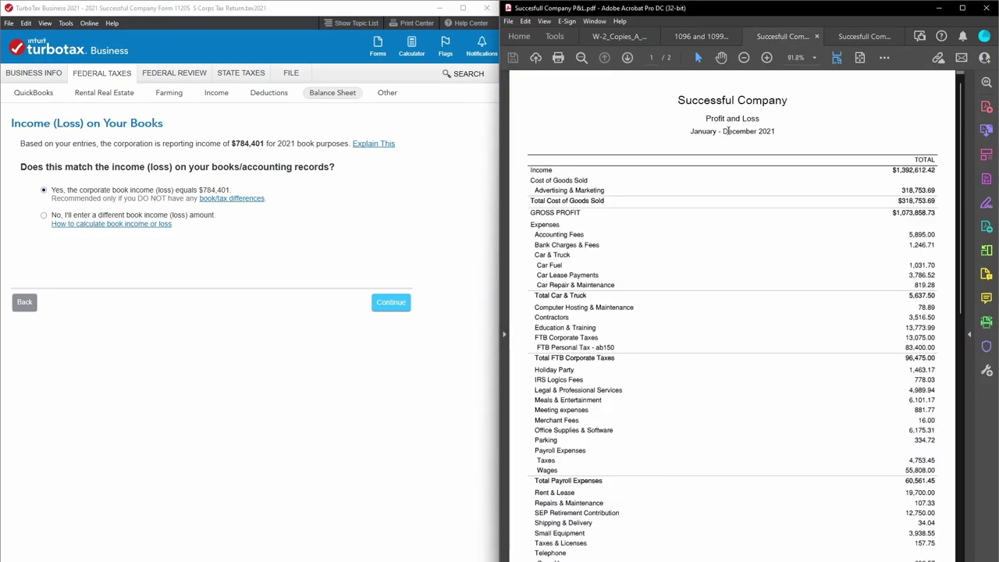
{"action": "scroll", "coordinate": [733, 131], "scroll_direction": "down", "scroll_amount": 10}
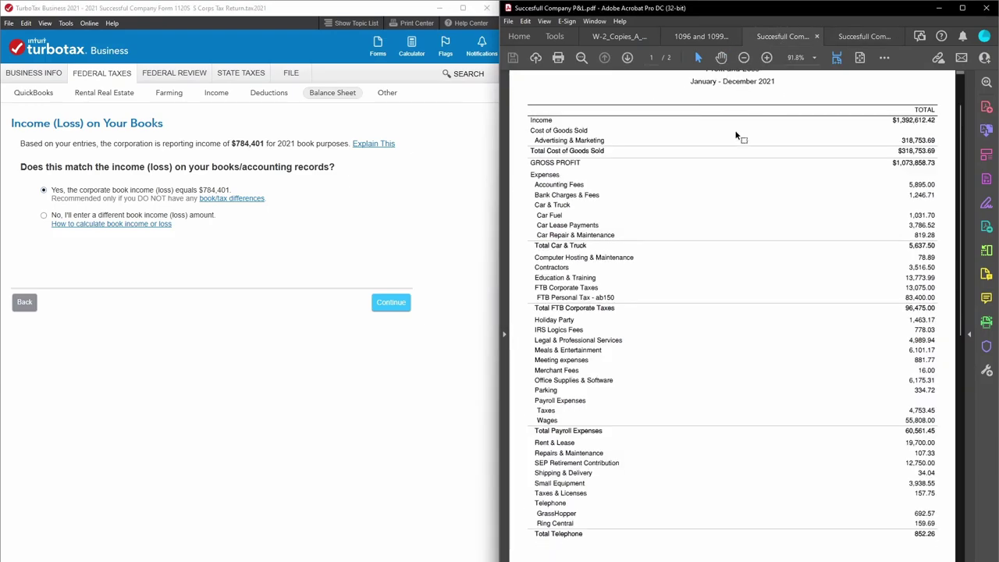
{"action": "scroll", "coordinate": [882, 426], "scroll_direction": "down", "scroll_amount": 1}
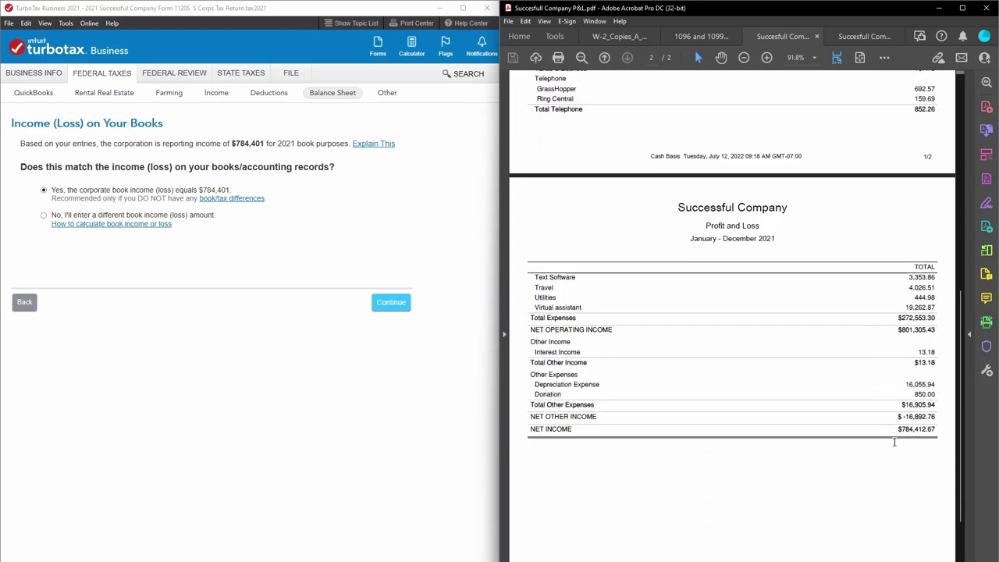
{"action": "left_click_drag", "start_coordinate": [899, 428], "coordinate": [940, 428]}
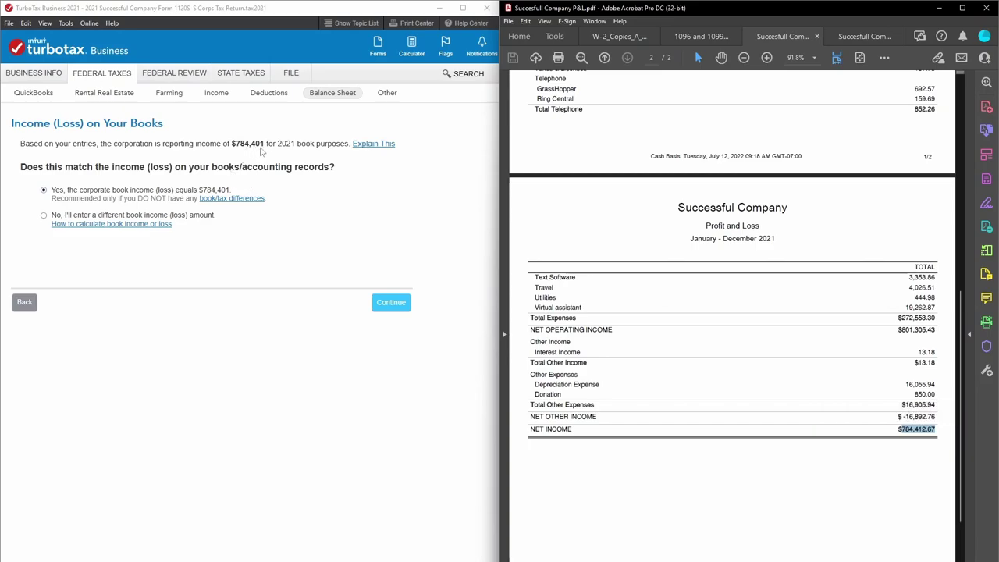
{"action": "left_click", "coordinate": [262, 152]}
{"action": "left_click", "coordinate": [683, 178]}
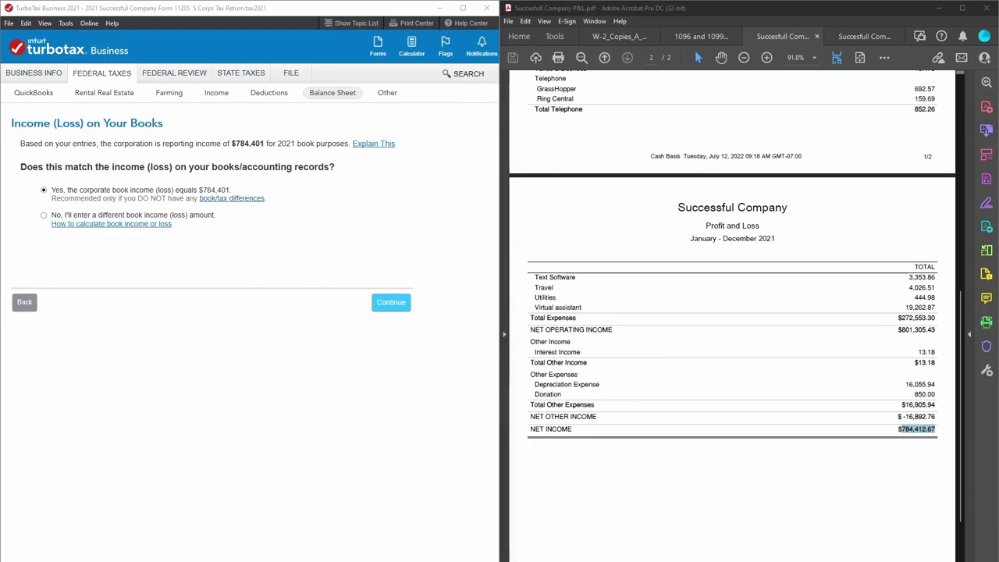
{"action": "left_click", "coordinate": [836, 457]}
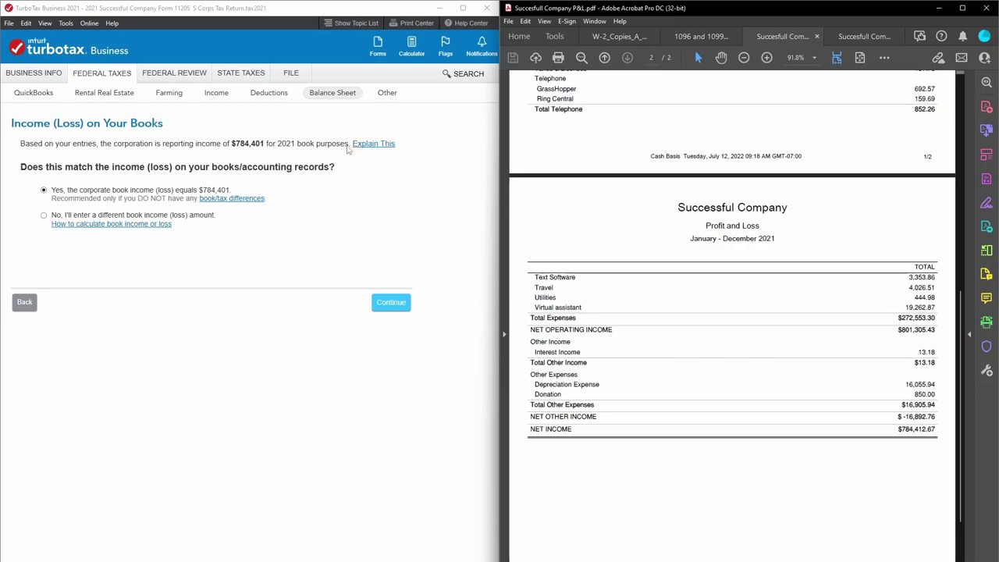
{"action": "left_click", "coordinate": [45, 216]}
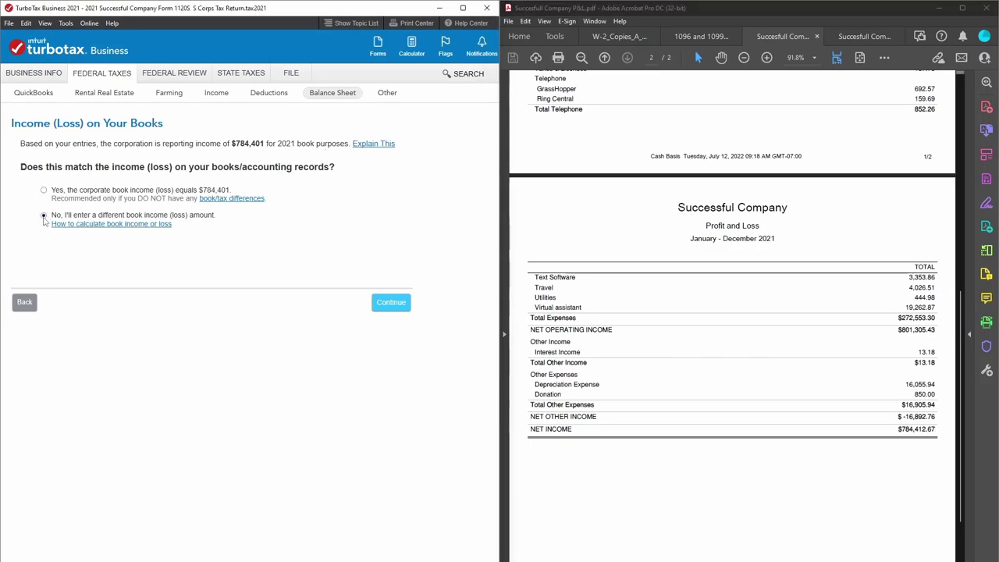
Enter 784412.67 as book income and review the resulting -$12 book/tax difference.
{"action": "left_click", "coordinate": [391, 301]}
{"action": "type", "text": "784412.67"}
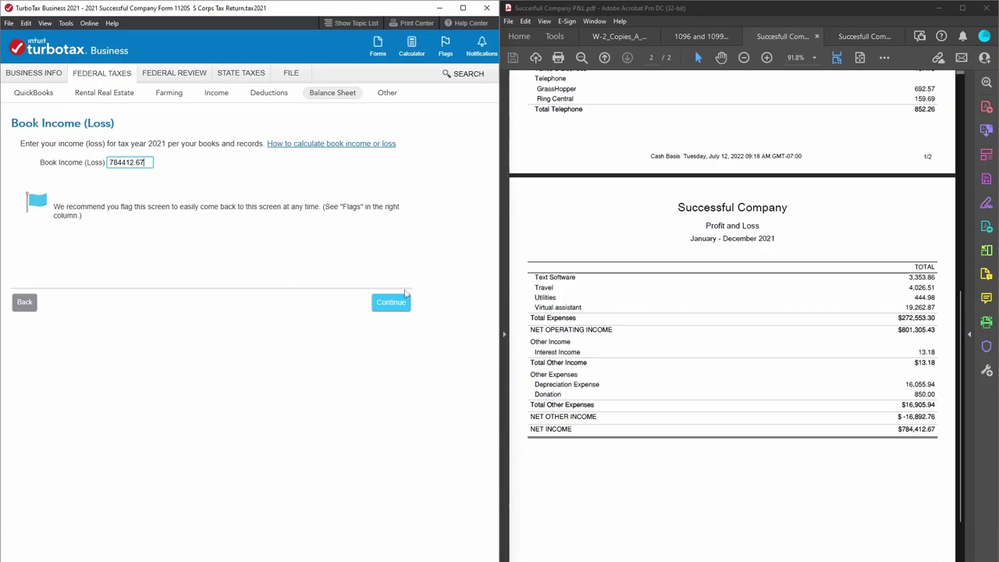
{"action": "left_click", "coordinate": [401, 301]}
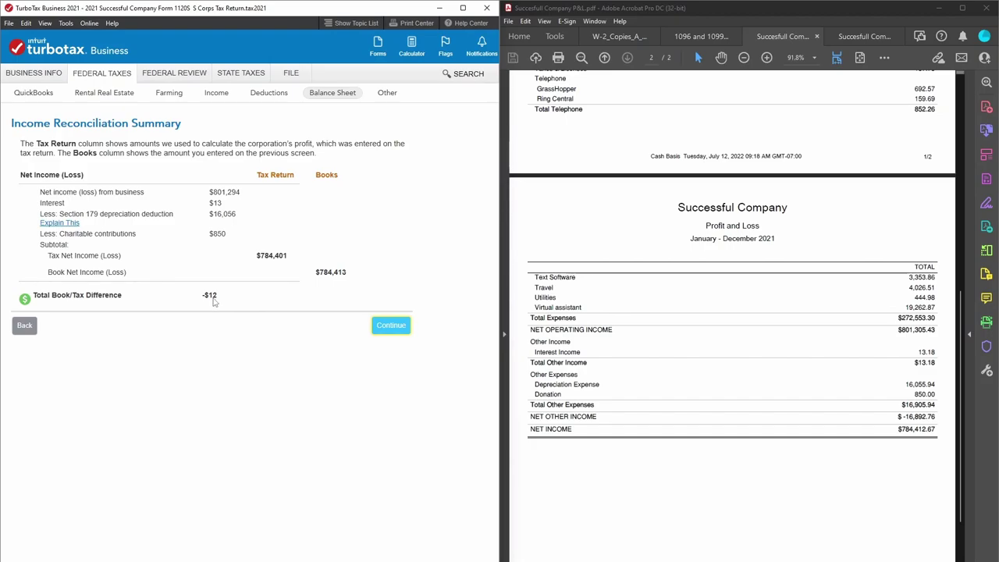
{"action": "left_click", "coordinate": [391, 325]}
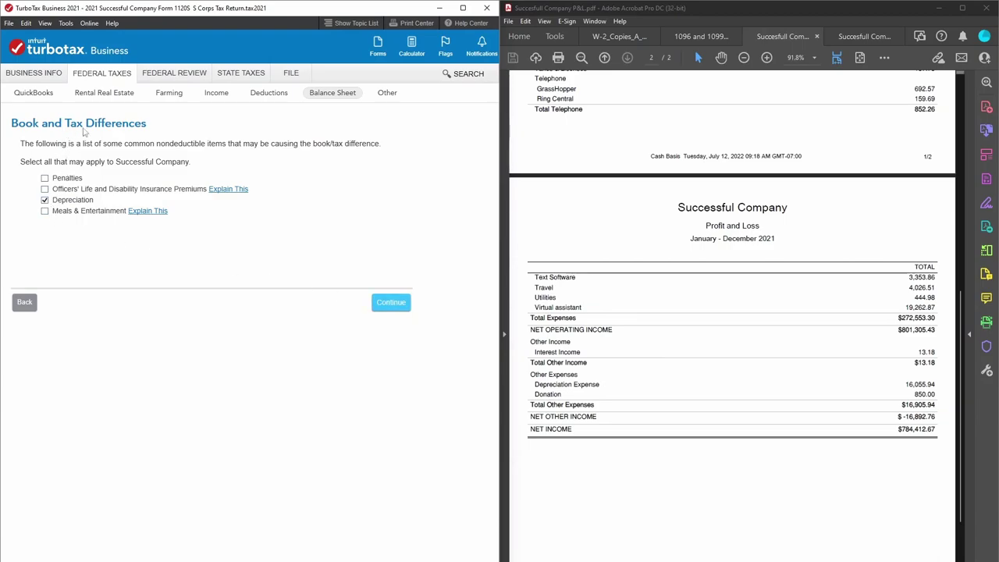
{"action": "left_click", "coordinate": [386, 311]}
{"action": "left_click", "coordinate": [22, 302]}
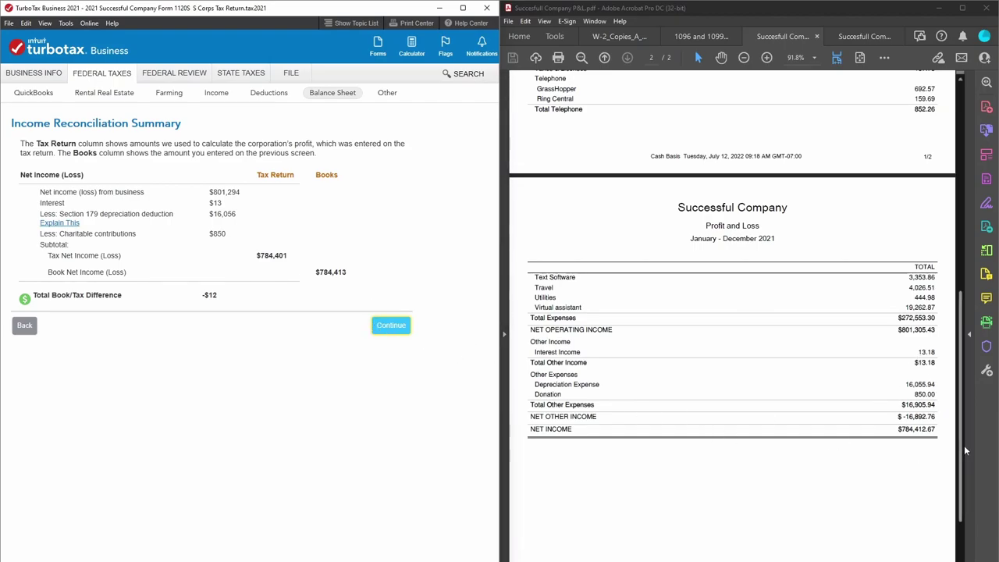
{"action": "scroll", "coordinate": [867, 361], "scroll_direction": "up", "scroll_amount": 3}
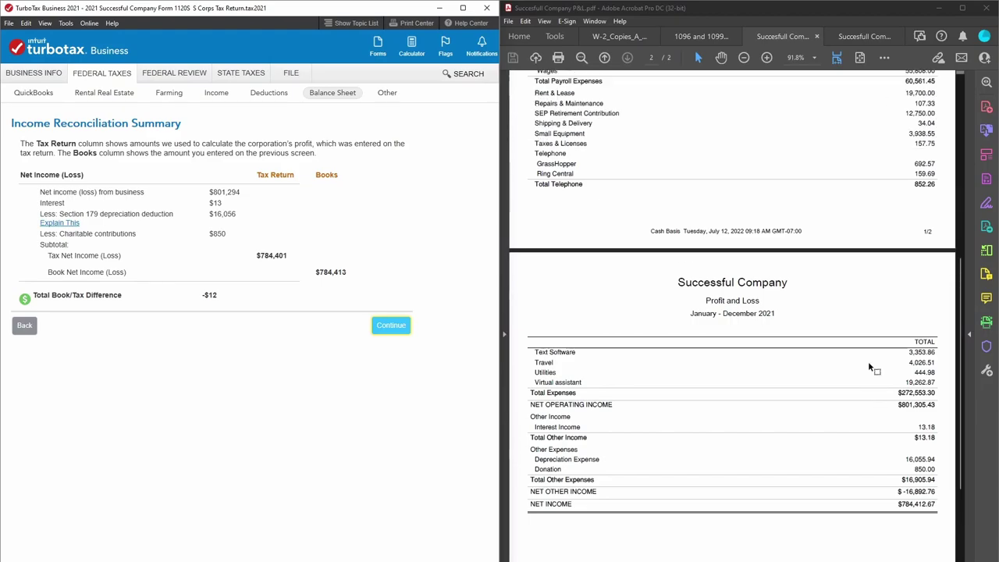
{"action": "scroll", "coordinate": [869, 366], "scroll_direction": "up", "scroll_amount": 2}
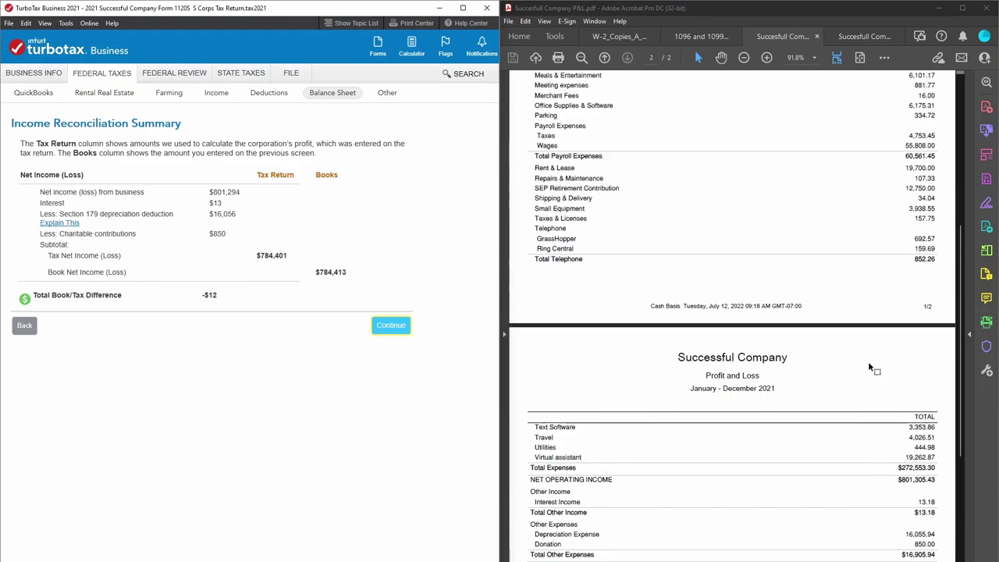
{"action": "scroll", "coordinate": [867, 361], "scroll_direction": "up", "scroll_amount": 4}
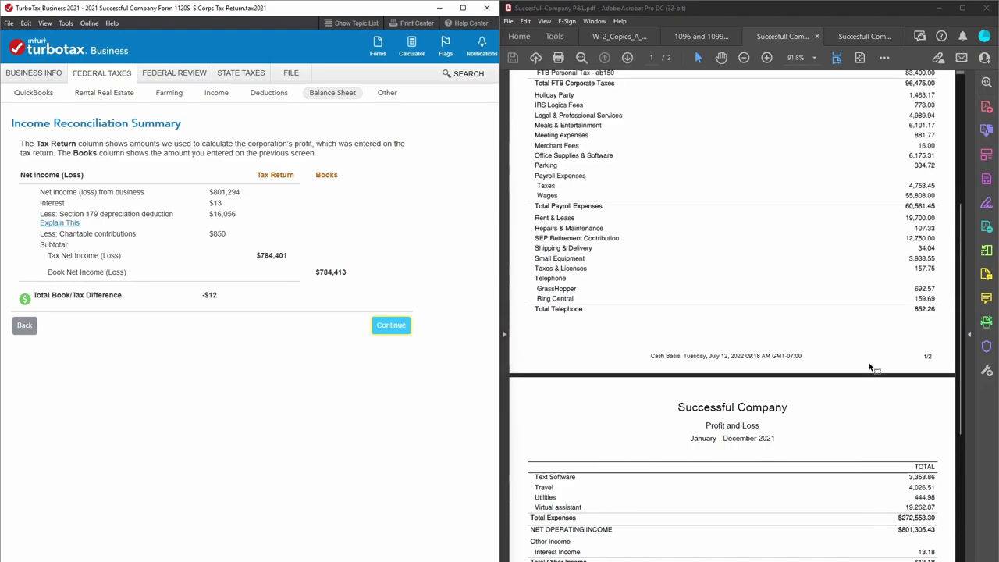
{"action": "scroll", "coordinate": [874, 367], "scroll_direction": "up", "scroll_amount": 1}
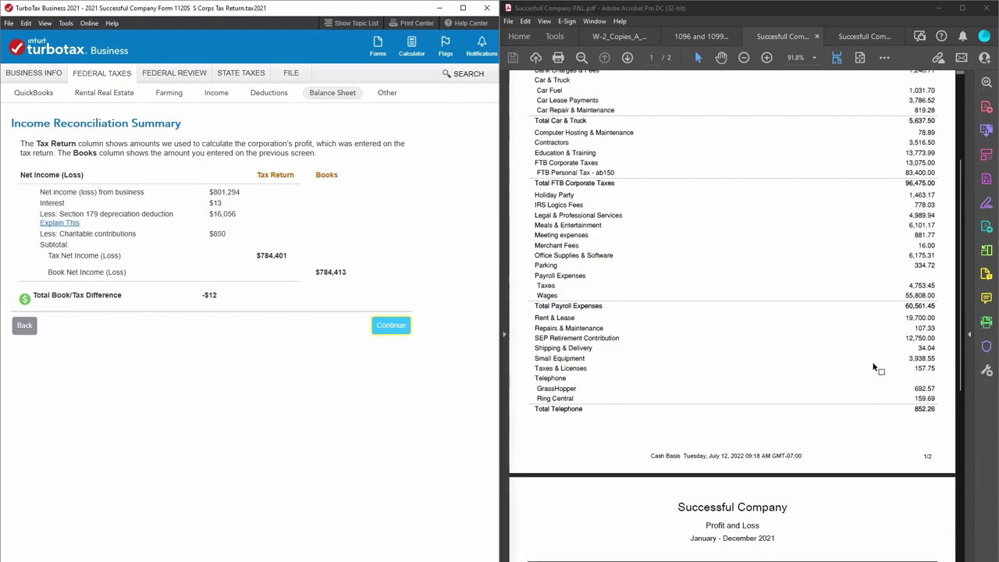
{"action": "scroll", "coordinate": [874, 366], "scroll_direction": "up", "scroll_amount": 3}
{"action": "scroll", "coordinate": [875, 367], "scroll_direction": "up", "scroll_amount": 3}
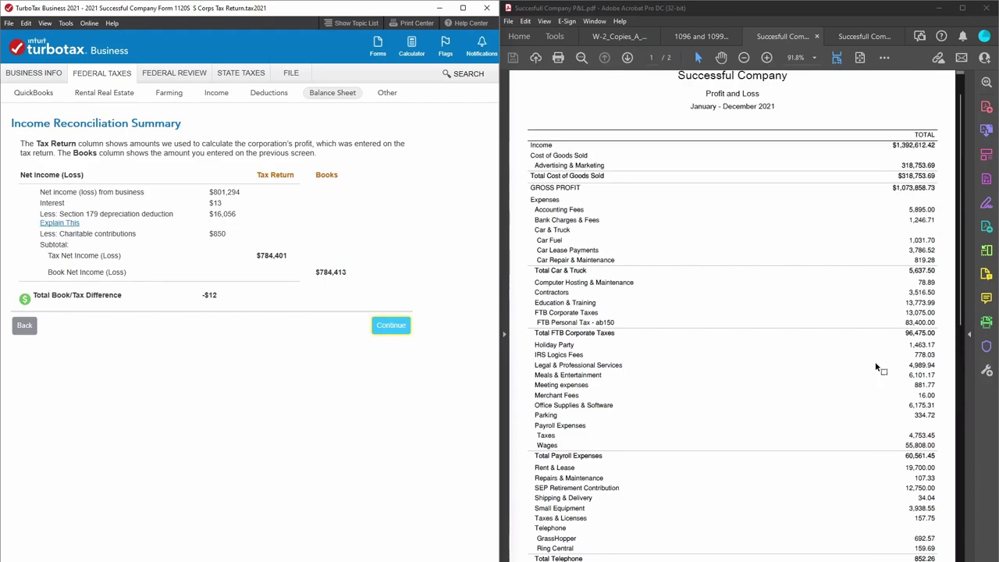
{"action": "scroll", "coordinate": [875, 366], "scroll_direction": "down", "scroll_amount": 4}
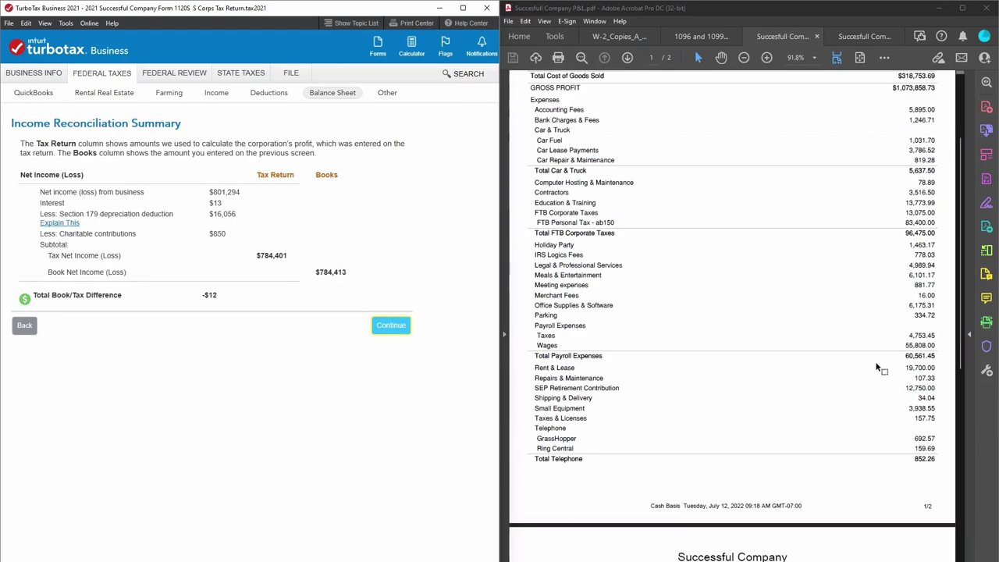
{"action": "scroll", "coordinate": [875, 366], "scroll_direction": "down", "scroll_amount": 1}
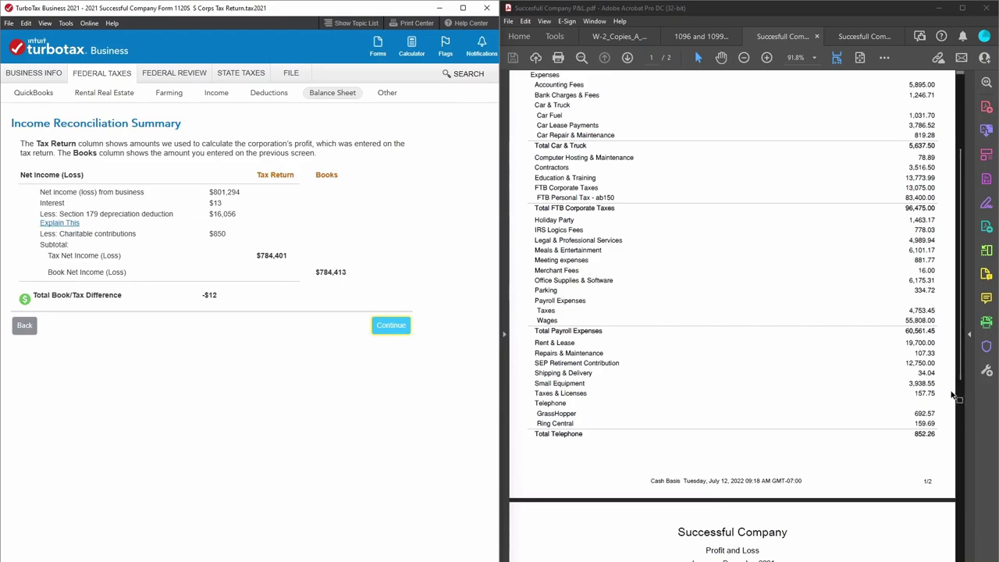
{"action": "scroll", "coordinate": [952, 396], "scroll_direction": "down", "scroll_amount": 7}
{"action": "scroll", "coordinate": [952, 394], "scroll_direction": "down", "scroll_amount": 3}
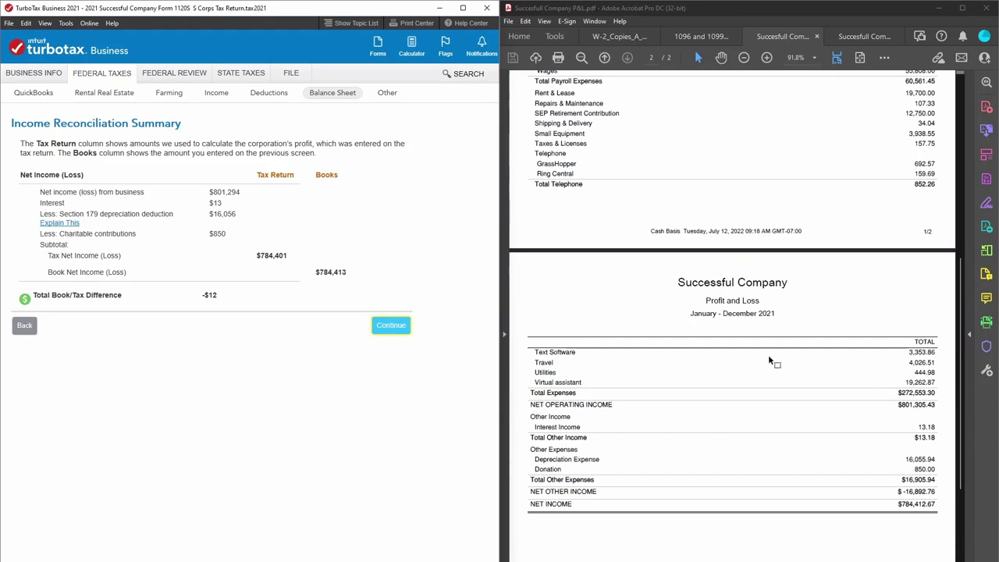
{"action": "scroll", "coordinate": [818, 238], "scroll_direction": "up", "scroll_amount": 16}
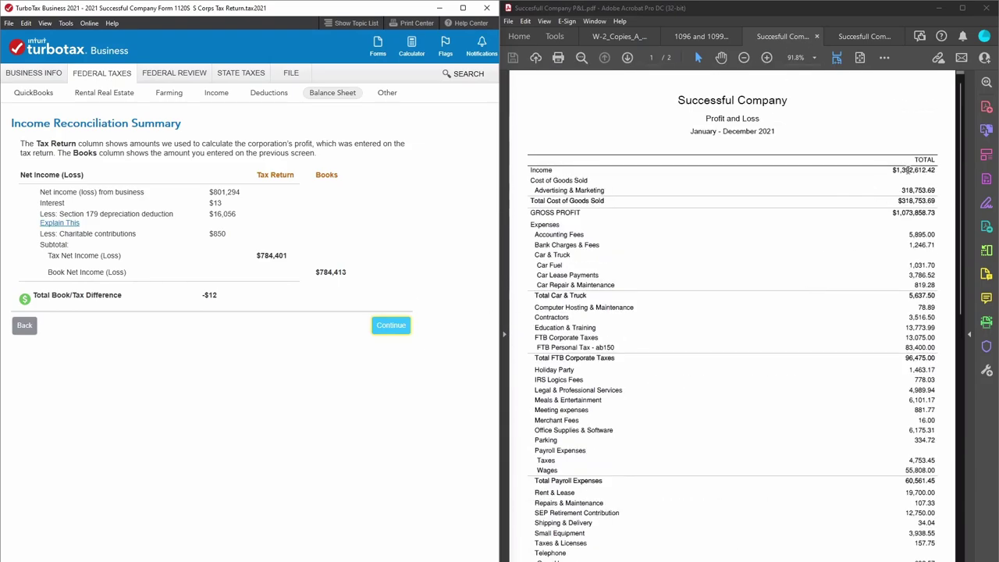
{"action": "left_click", "coordinate": [211, 95]}
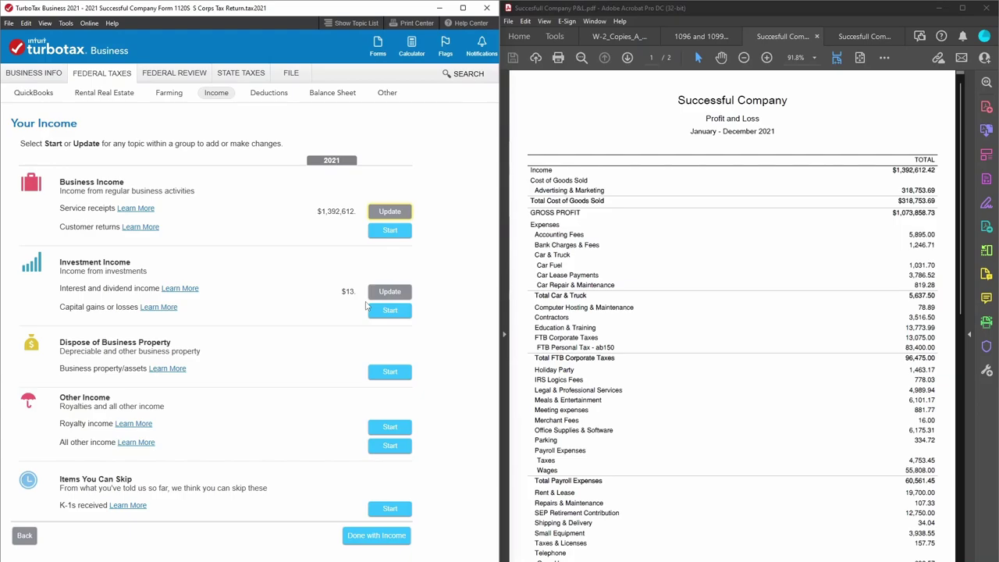
Finish the Deductions section, pass Payroll Matching, and reopen the Income Reconciliation question.
{"action": "left_click", "coordinate": [269, 95]}
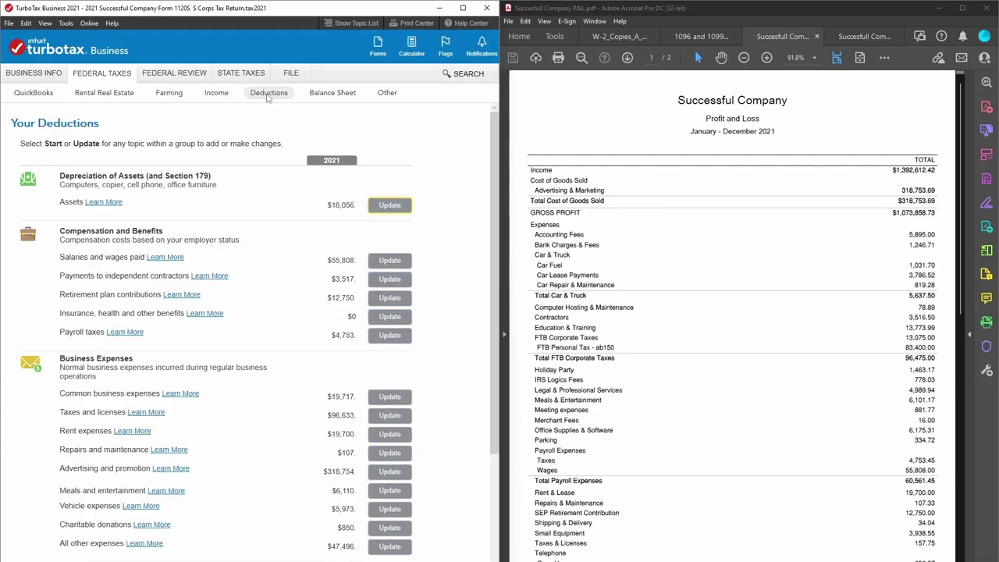
{"action": "scroll", "coordinate": [312, 323], "scroll_direction": "down", "scroll_amount": 3}
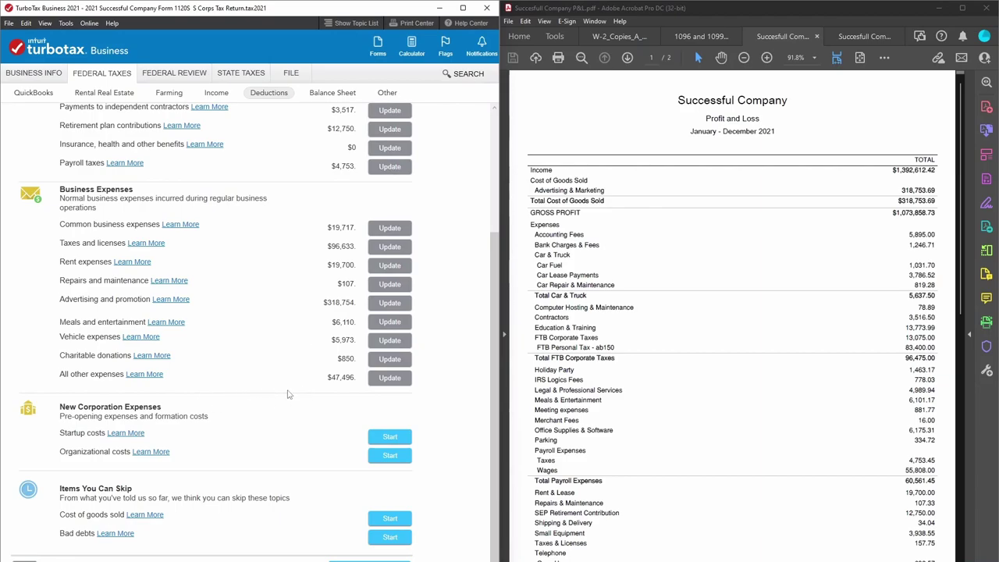
{"action": "left_click", "coordinate": [394, 559]}
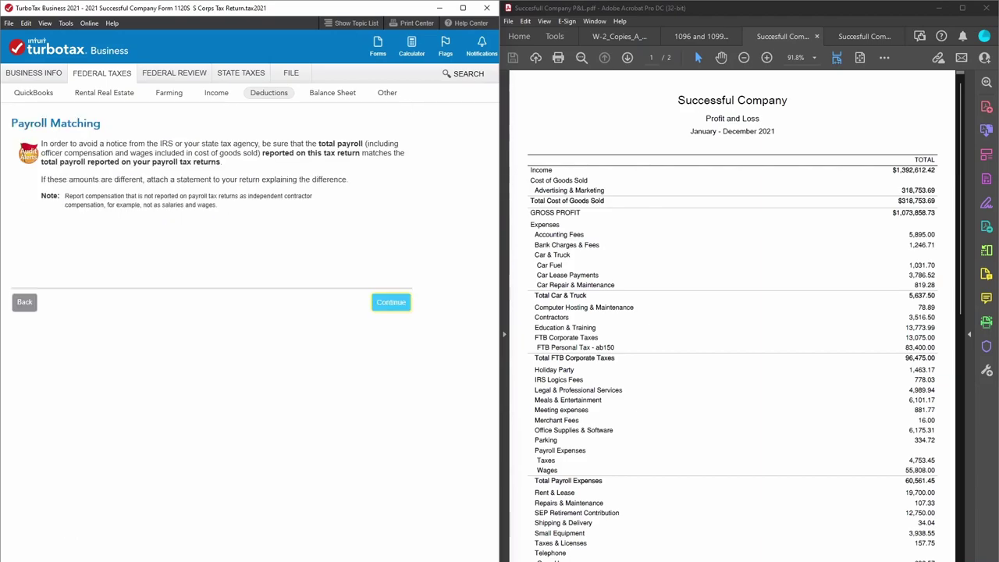
{"action": "left_click", "coordinate": [390, 302]}
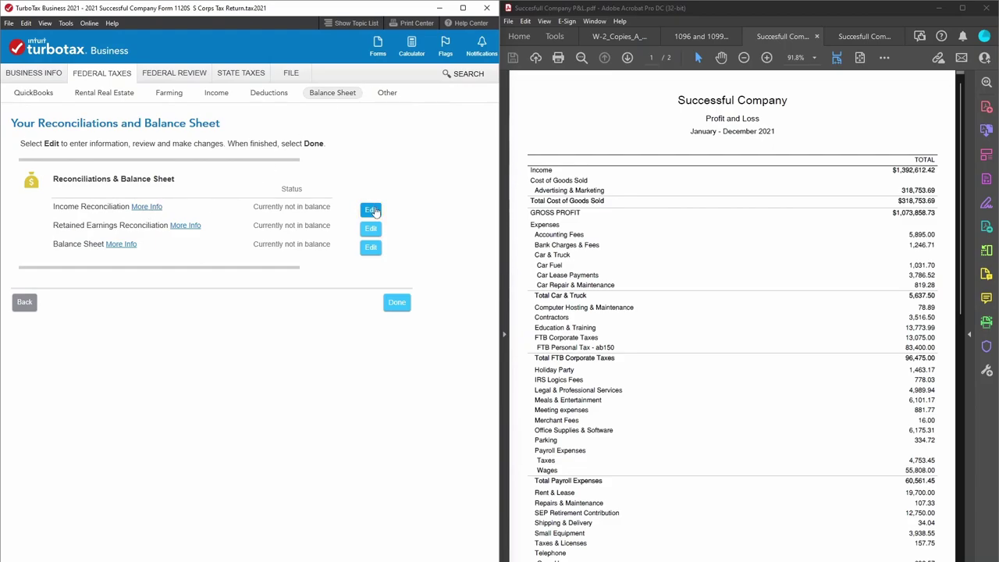
{"action": "left_click", "coordinate": [371, 209]}
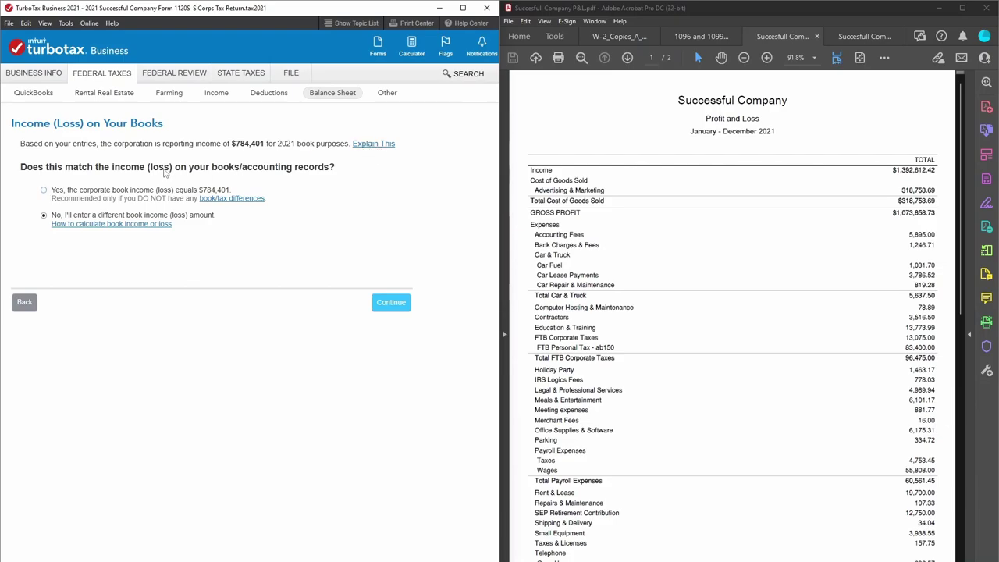
Keep the 784,413 book income and view the -$12 difference against $784,401 tax income.
{"action": "left_click", "coordinate": [405, 304]}
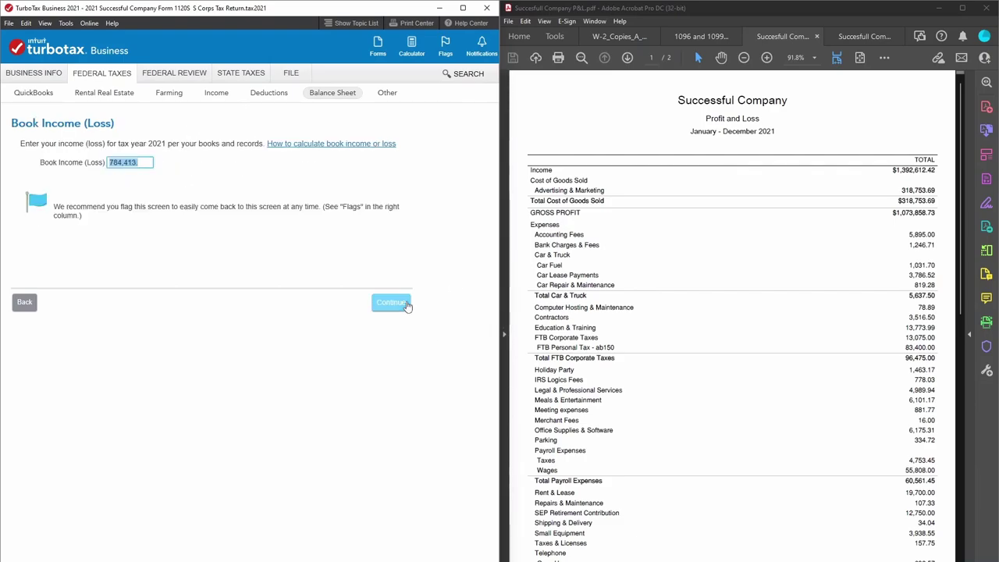
{"action": "left_click", "coordinate": [405, 304]}
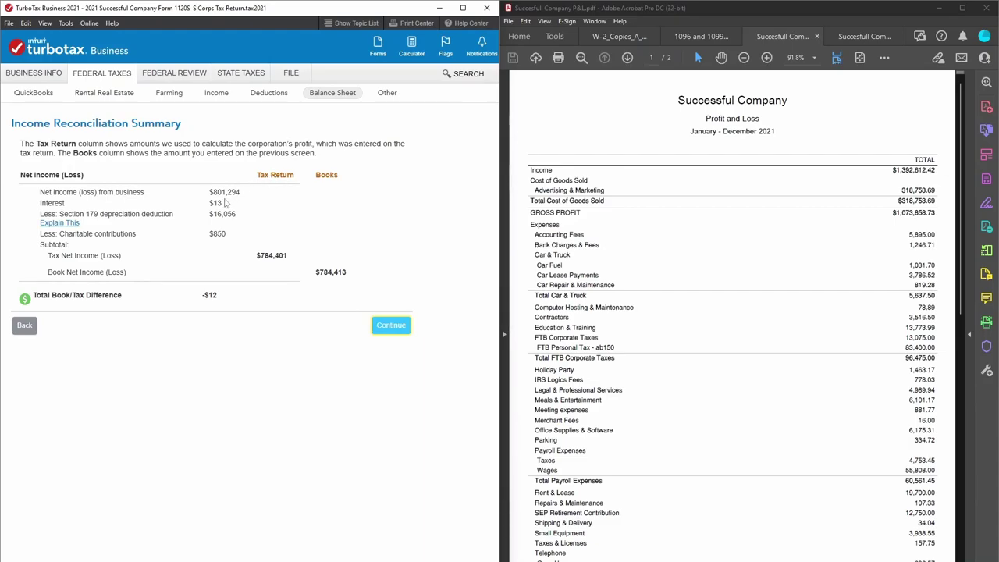
{"action": "scroll", "coordinate": [812, 381], "scroll_direction": "down", "scroll_amount": 4}
{"action": "scroll", "coordinate": [812, 381], "scroll_direction": "down", "scroll_amount": 7}
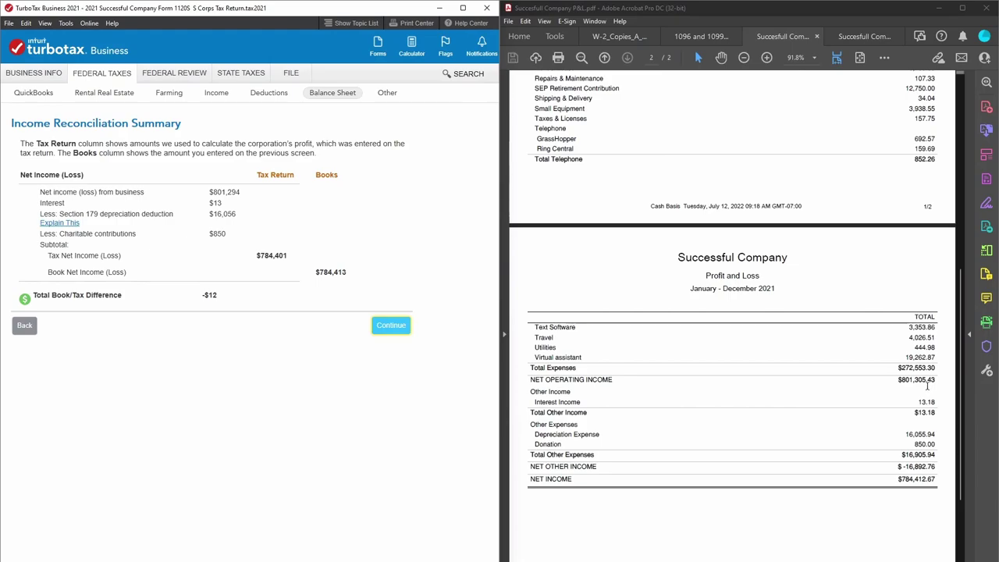
Select the P&L's NET OPERATING INCOME line of $801,305.43.
{"action": "left_click_drag", "start_coordinate": [897, 380], "coordinate": [906, 379]}
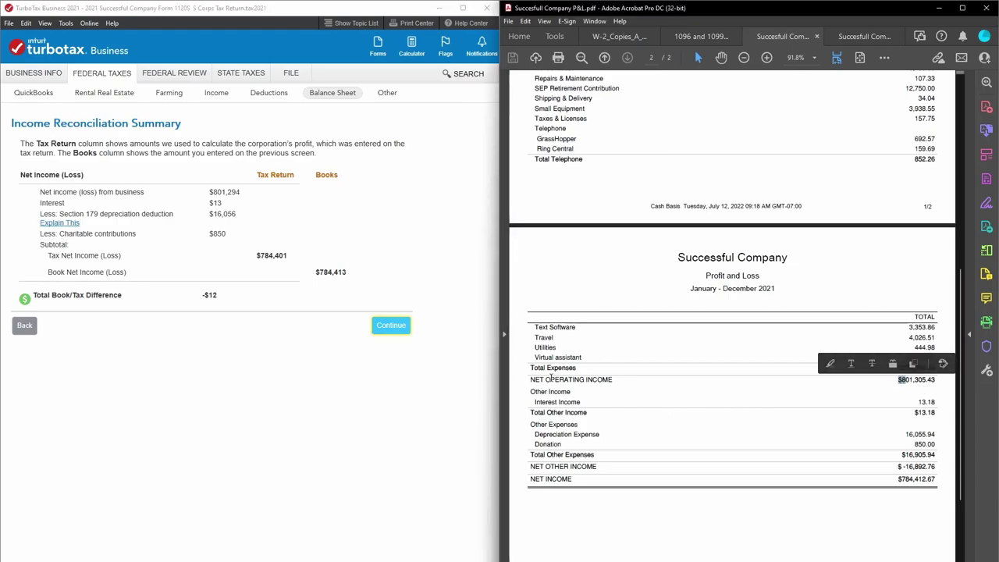
{"action": "left_click_drag", "start_coordinate": [521, 379], "coordinate": [616, 379]}
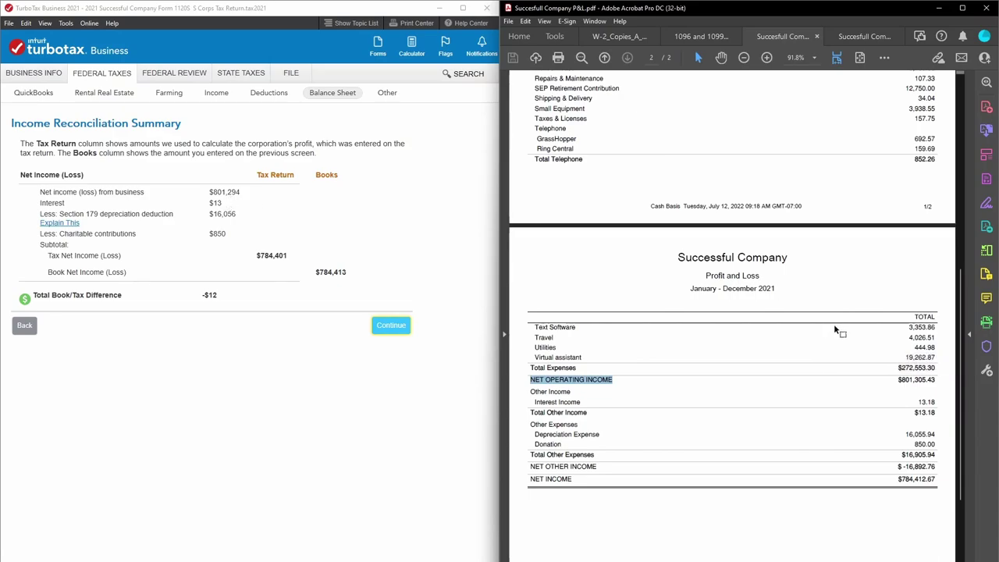
{"action": "left_click", "coordinate": [898, 380]}
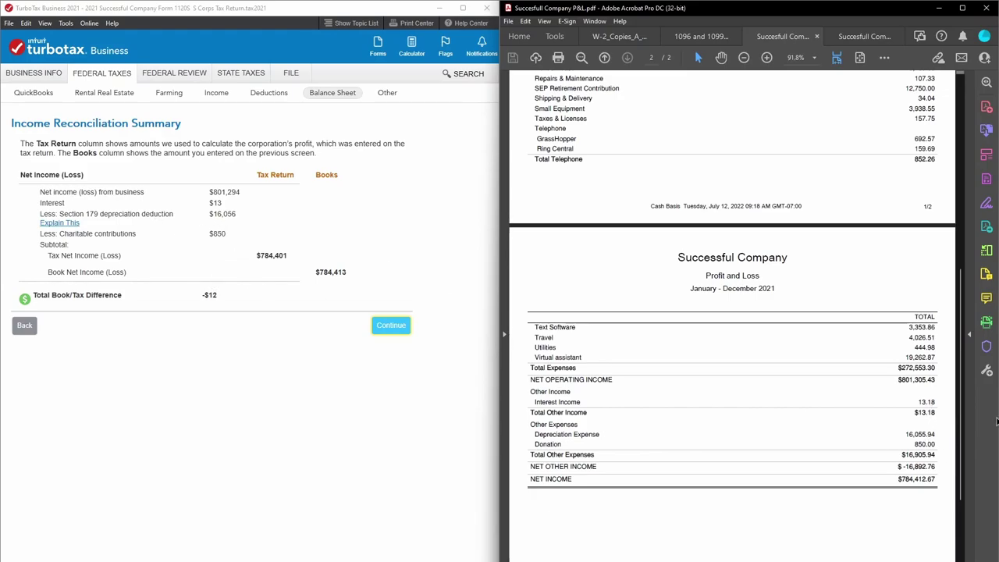
{"action": "scroll", "coordinate": [920, 360], "scroll_direction": "up", "scroll_amount": 5}
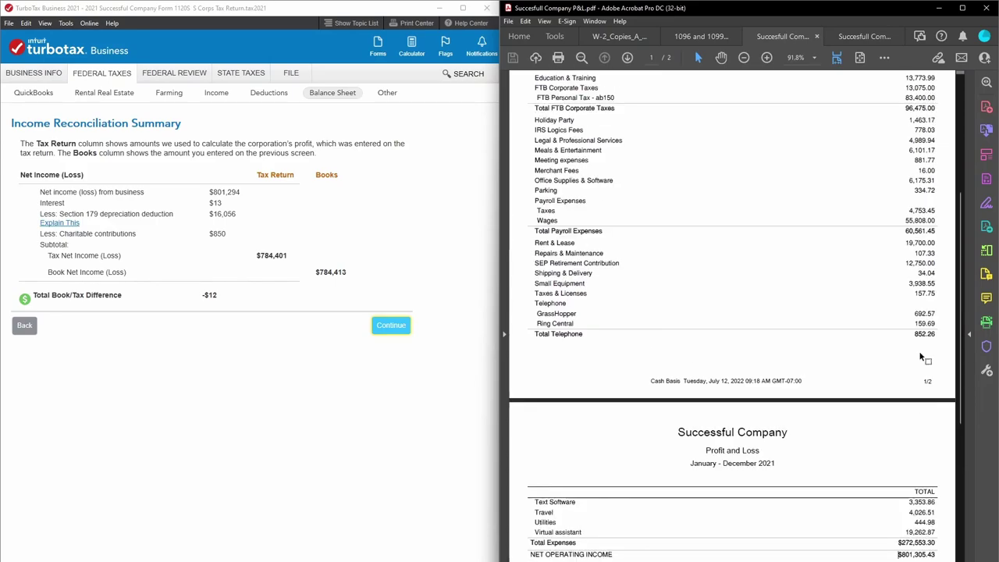
Go back to the reconciliations list and open Your Income: receipts $1,392,612, interest $13.
{"action": "left_click", "coordinate": [25, 325]}
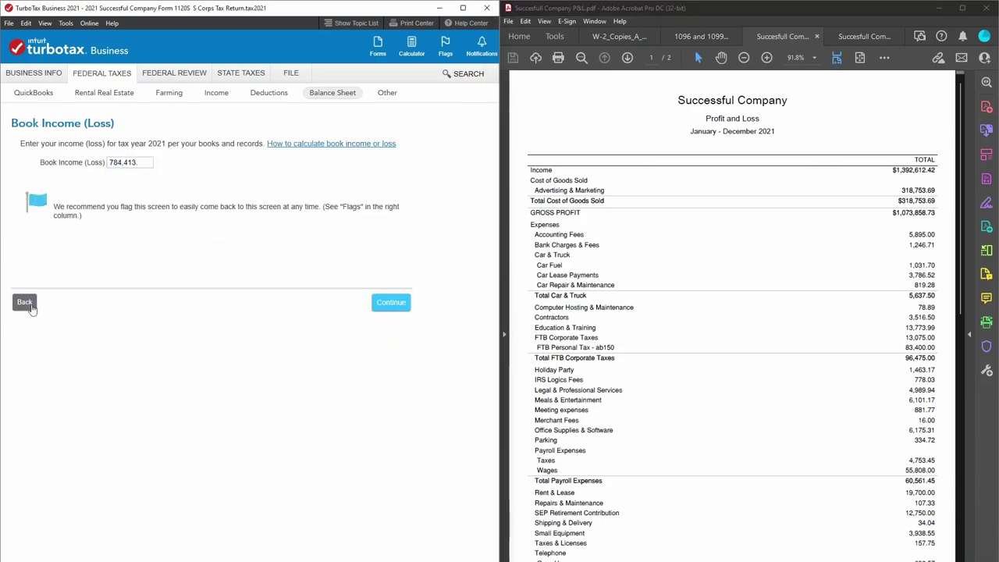
{"action": "left_click", "coordinate": [26, 303]}
{"action": "left_click", "coordinate": [28, 306]}
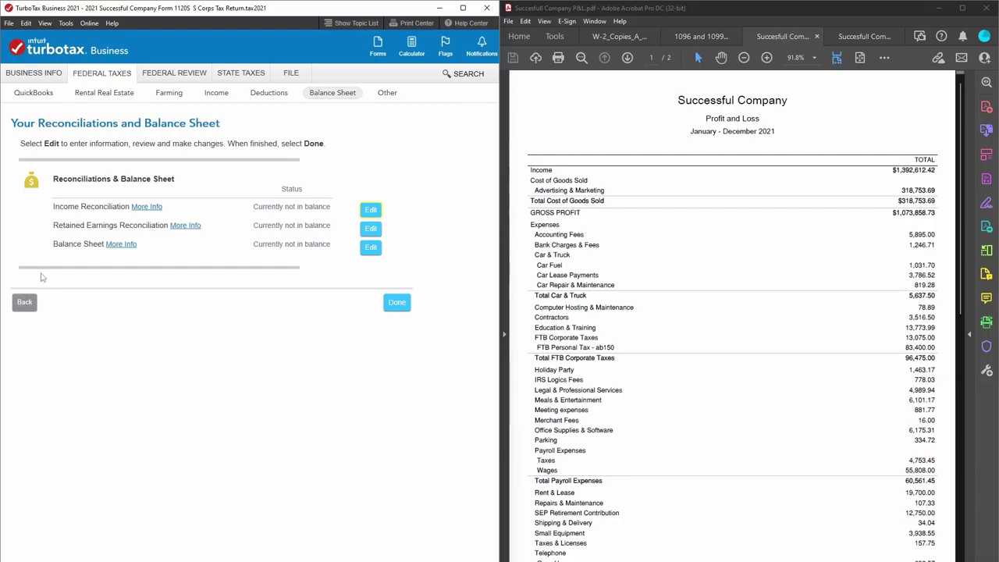
{"action": "left_click", "coordinate": [216, 92]}
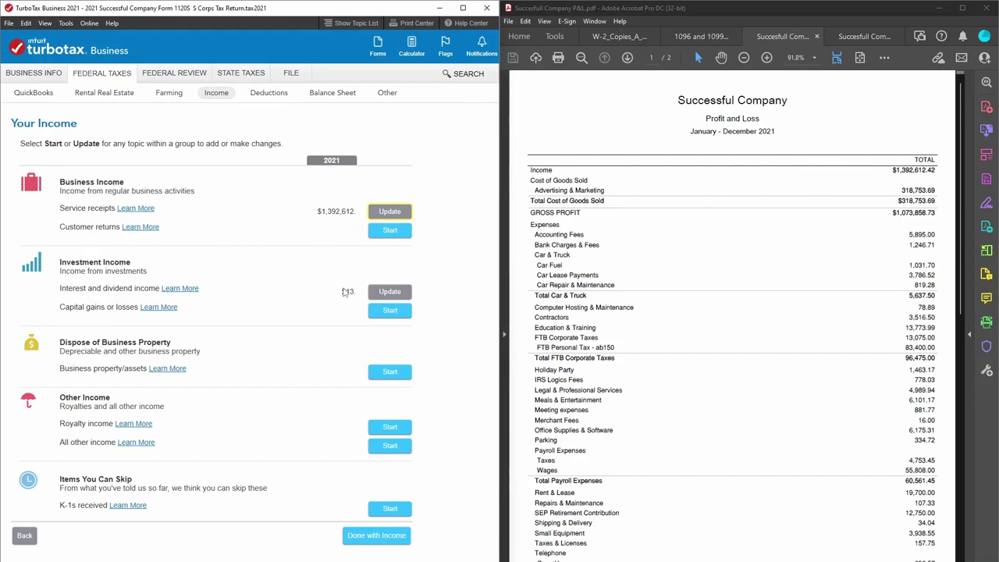
{"action": "scroll", "coordinate": [702, 466], "scroll_direction": "down", "scroll_amount": 1}
{"action": "scroll", "coordinate": [703, 466], "scroll_direction": "down", "scroll_amount": 10}
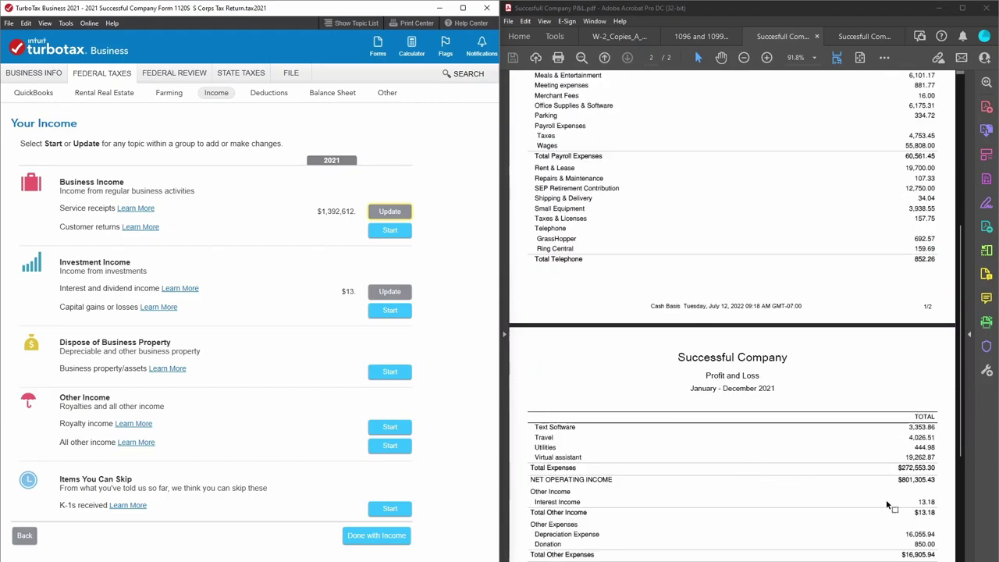
Finish the income section and review the Your Deductions summary.
{"action": "left_click", "coordinate": [384, 536]}
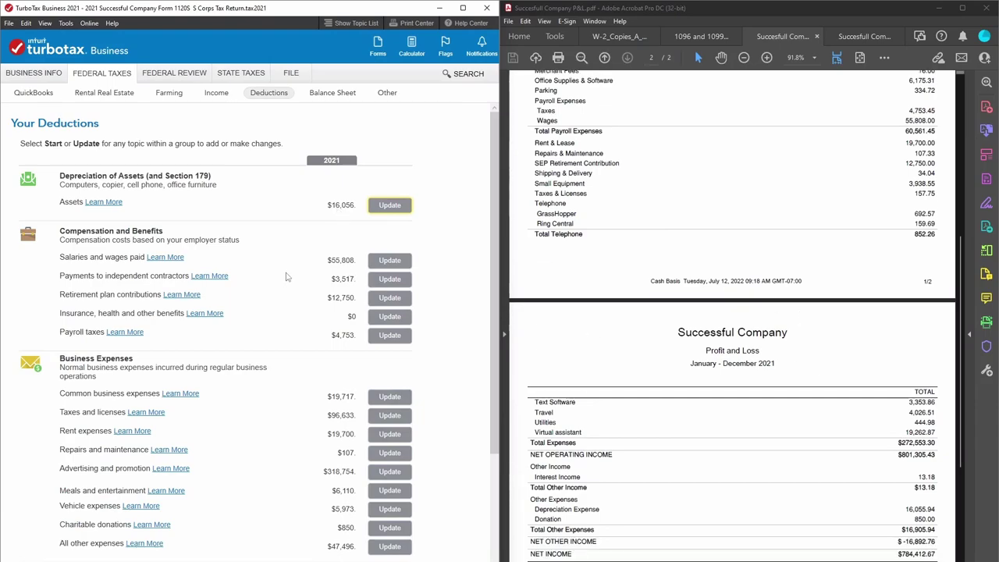
{"action": "scroll", "coordinate": [809, 393], "scroll_direction": "down", "scroll_amount": 1}
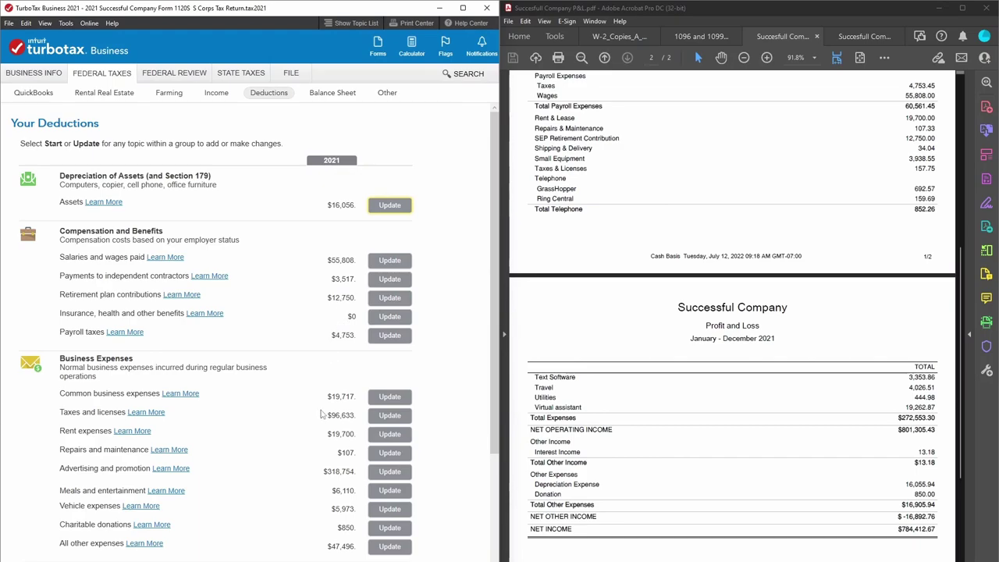
{"action": "scroll", "coordinate": [324, 413], "scroll_direction": "down", "scroll_amount": 1}
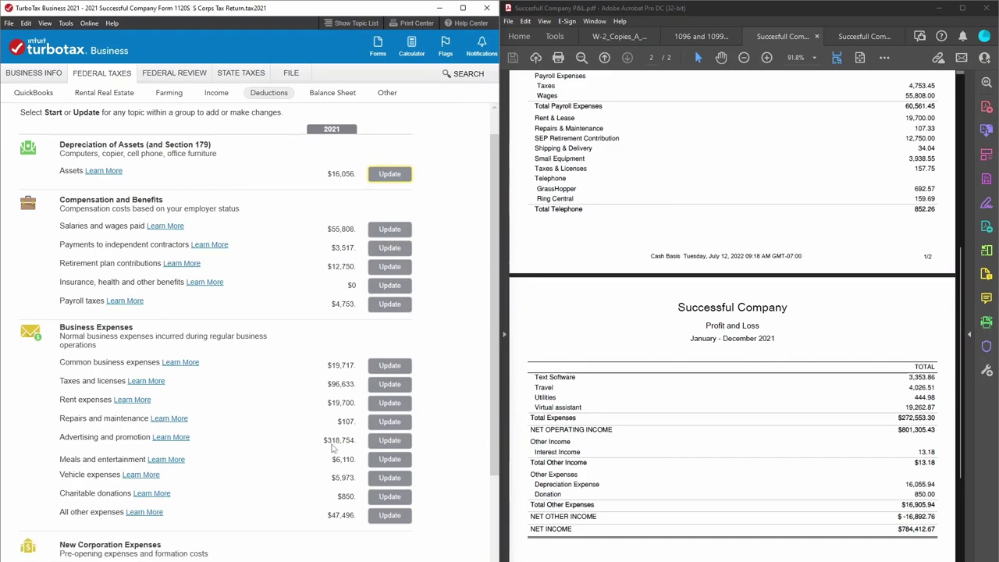
{"action": "scroll", "coordinate": [774, 445], "scroll_direction": "up", "scroll_amount": 4}
{"action": "scroll", "coordinate": [775, 446], "scroll_direction": "up", "scroll_amount": 6}
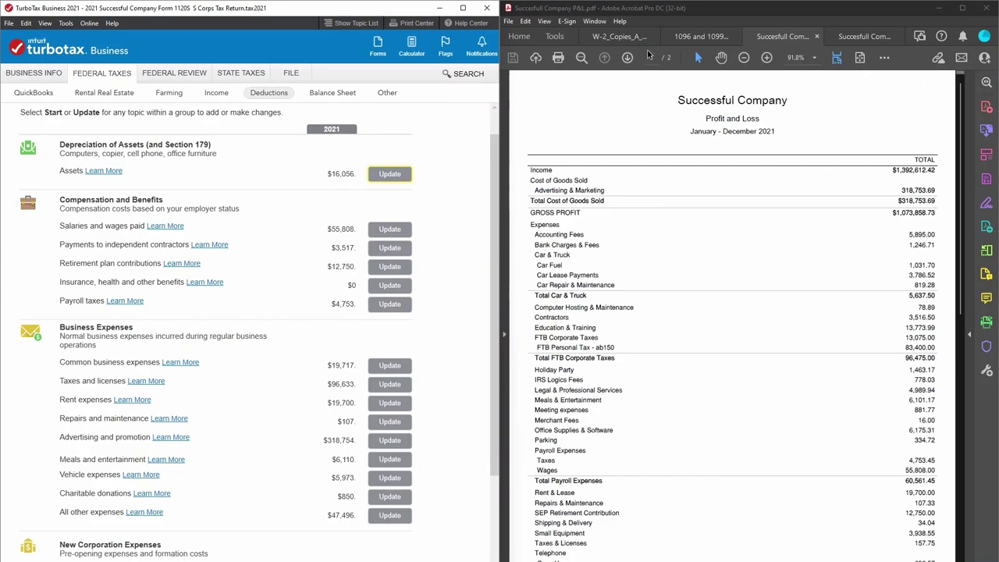
{"action": "scroll", "coordinate": [886, 356], "scroll_direction": "down", "scroll_amount": 5}
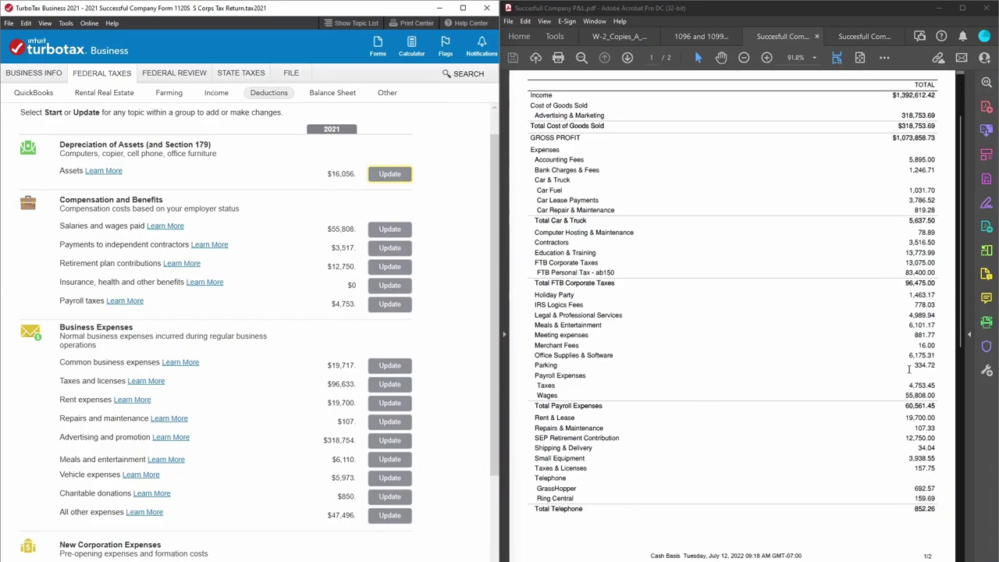
{"action": "scroll", "coordinate": [914, 366], "scroll_direction": "up", "scroll_amount": 5}
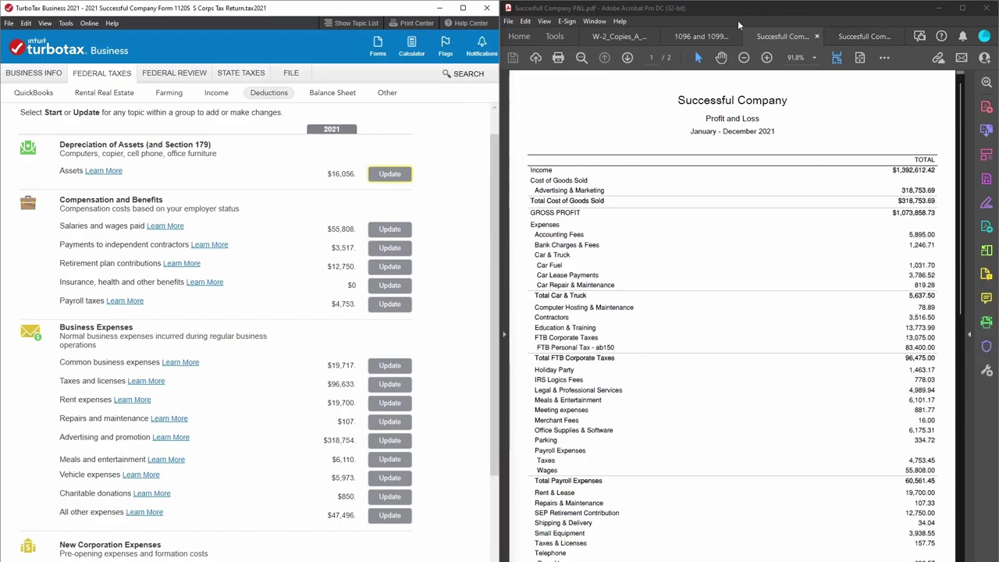
Highlight the P&L income, depreciation 16,055.94, wages 55,808.00 and contractors 3,516.50, removing a mistaken highlight.
{"action": "left_click", "coordinate": [884, 57]}
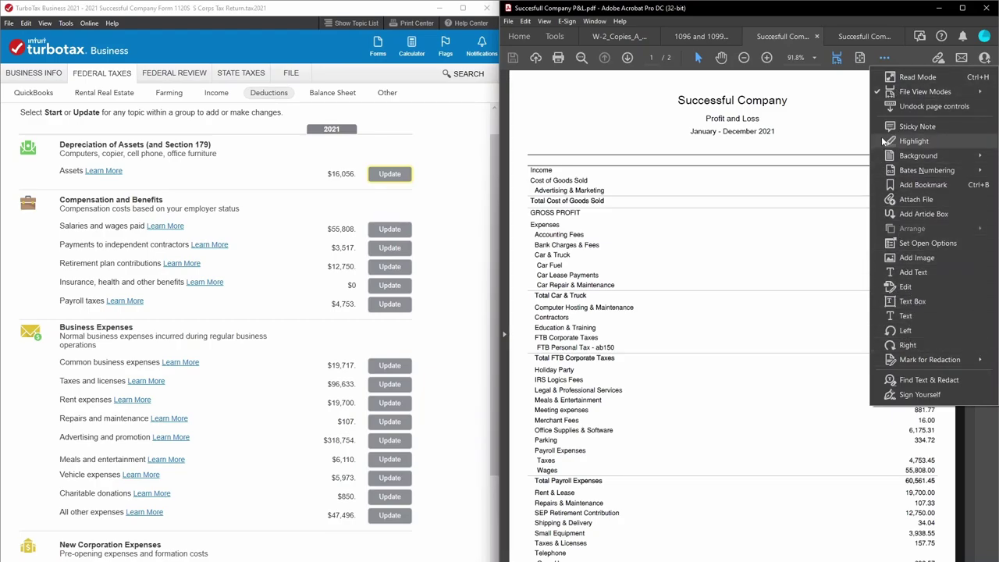
{"action": "left_click", "coordinate": [905, 141]}
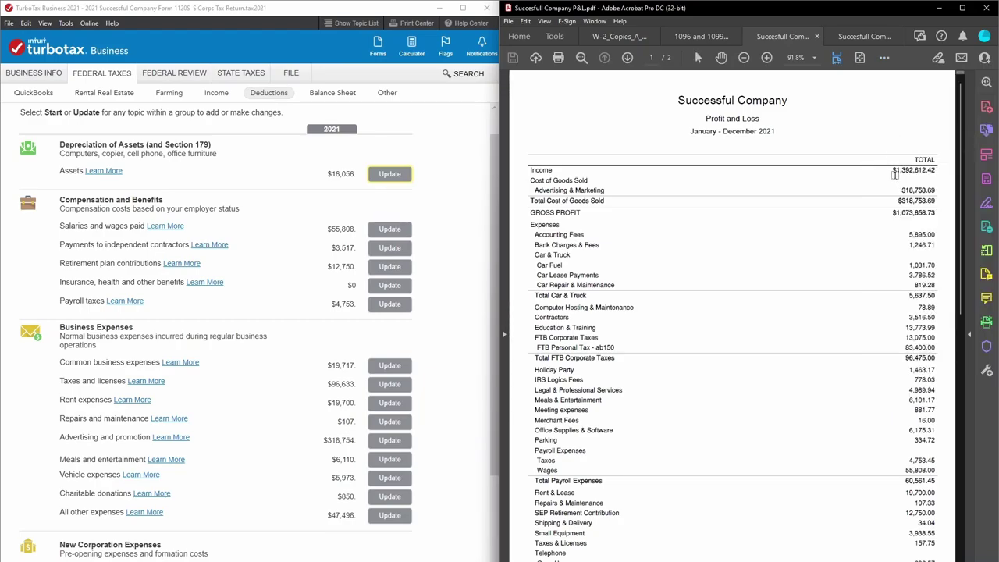
{"action": "left_click_drag", "start_coordinate": [894, 169], "coordinate": [936, 170]}
{"action": "scroll", "coordinate": [183, 172], "scroll_direction": "up", "scroll_amount": 1}
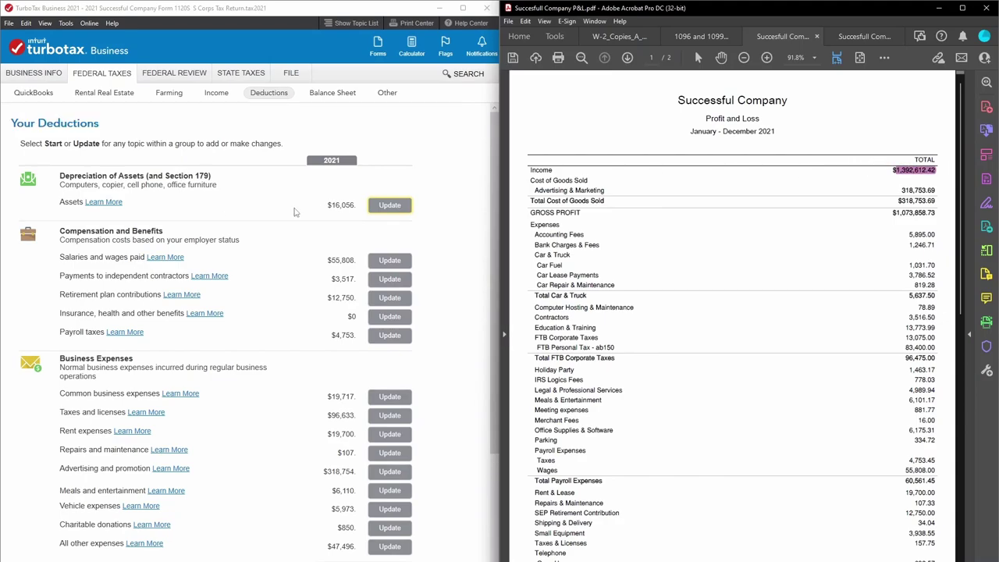
{"action": "scroll", "coordinate": [819, 351], "scroll_direction": "down", "scroll_amount": 10}
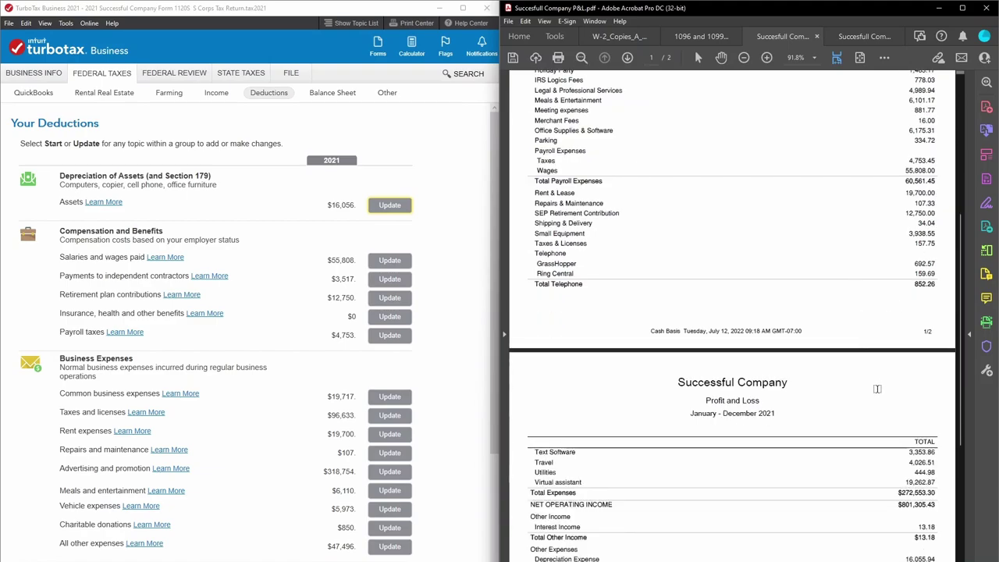
{"action": "left_click_drag", "start_coordinate": [904, 484], "coordinate": [932, 489]}
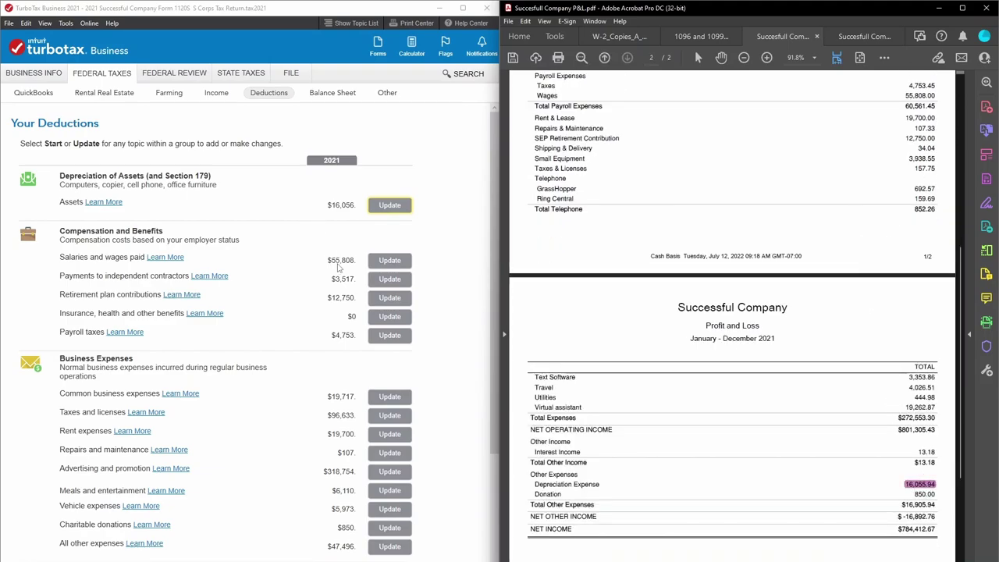
{"action": "scroll", "coordinate": [757, 287], "scroll_direction": "up", "scroll_amount": 5}
{"action": "left_click_drag", "start_coordinate": [904, 270], "coordinate": [937, 272]}
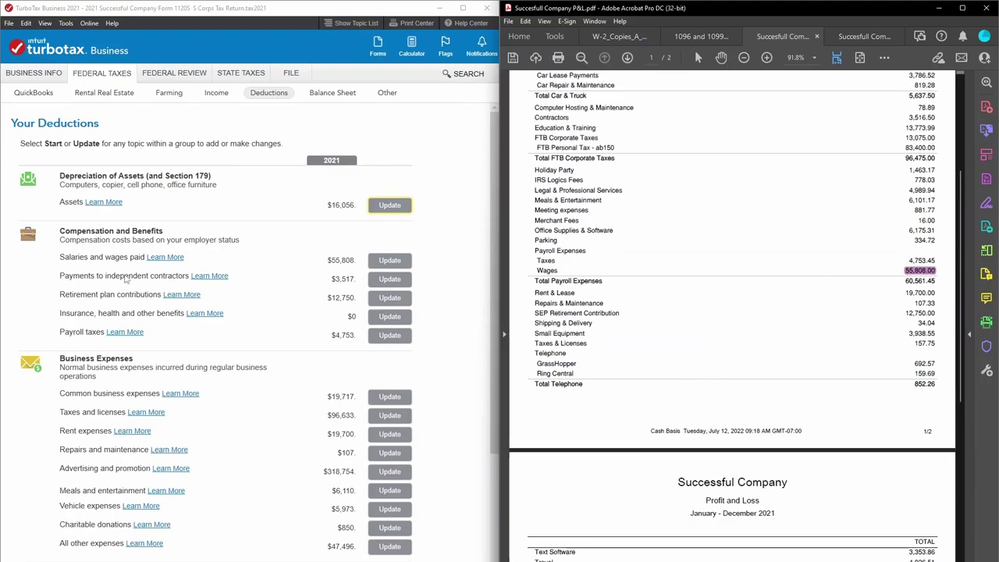
{"action": "scroll", "coordinate": [832, 249], "scroll_direction": "up", "scroll_amount": 4}
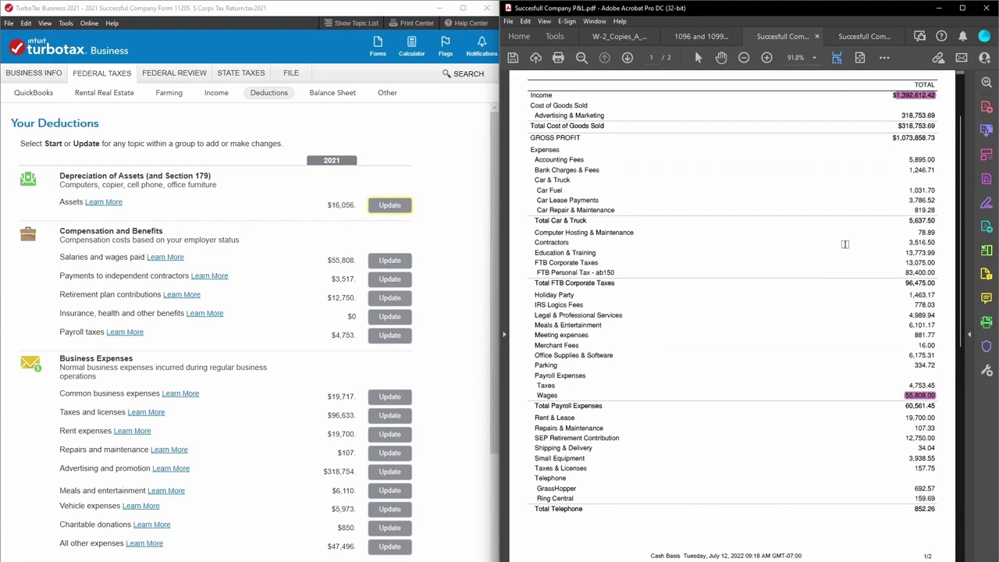
{"action": "left_click_drag", "start_coordinate": [897, 246], "coordinate": [940, 241]}
{"action": "key", "text": "Delete"}
Highlight the SEP and payroll tax amounts, then bring up the common business expenses.
{"action": "scroll", "coordinate": [780, 312], "scroll_direction": "down", "scroll_amount": 3}
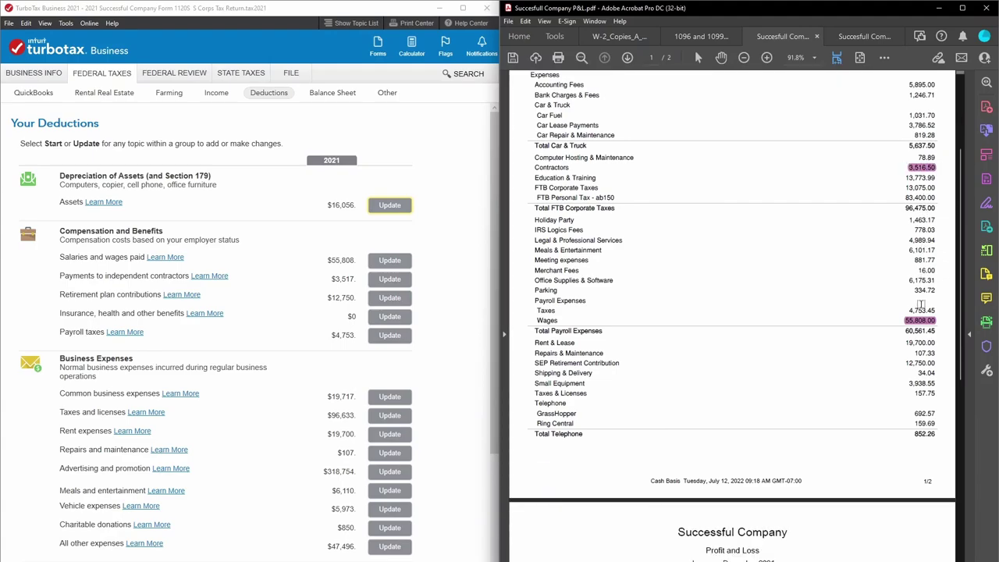
{"action": "left_click_drag", "start_coordinate": [903, 287], "coordinate": [937, 287]}
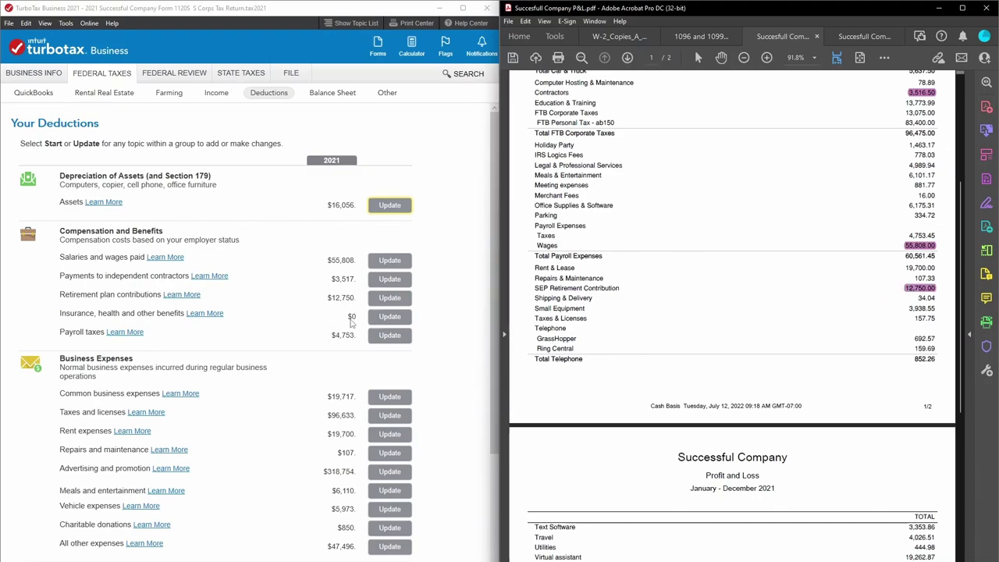
{"action": "scroll", "coordinate": [351, 324], "scroll_direction": "down", "scroll_amount": 1}
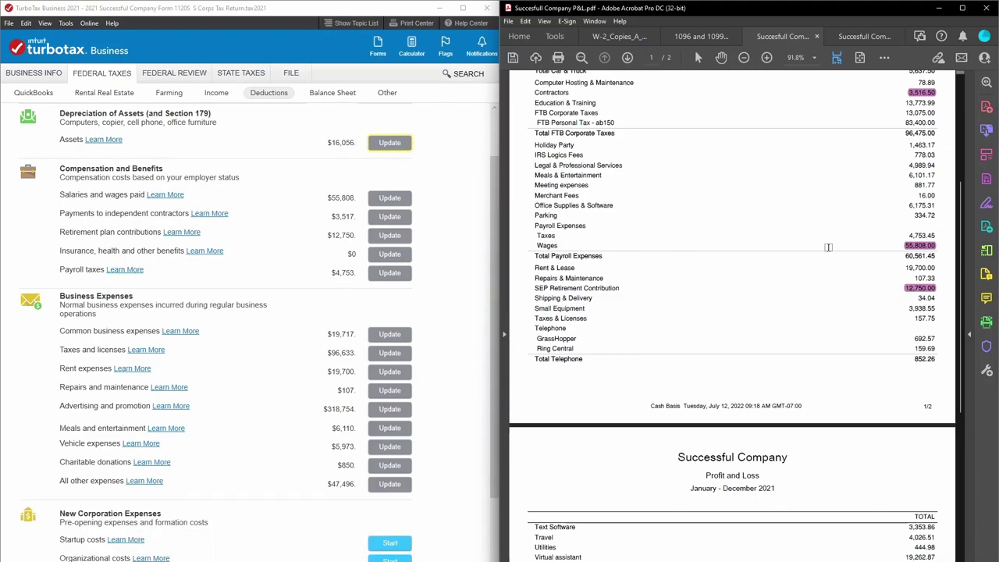
{"action": "left_click_drag", "start_coordinate": [906, 235], "coordinate": [938, 235]}
{"action": "scroll", "coordinate": [362, 326], "scroll_direction": "down", "scroll_amount": 1}
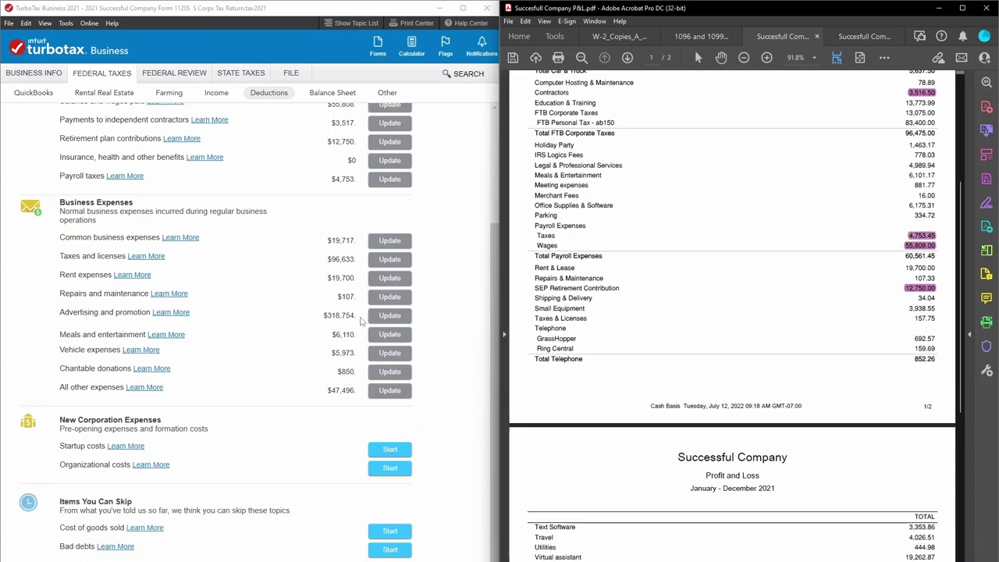
{"action": "left_click", "coordinate": [394, 243]}
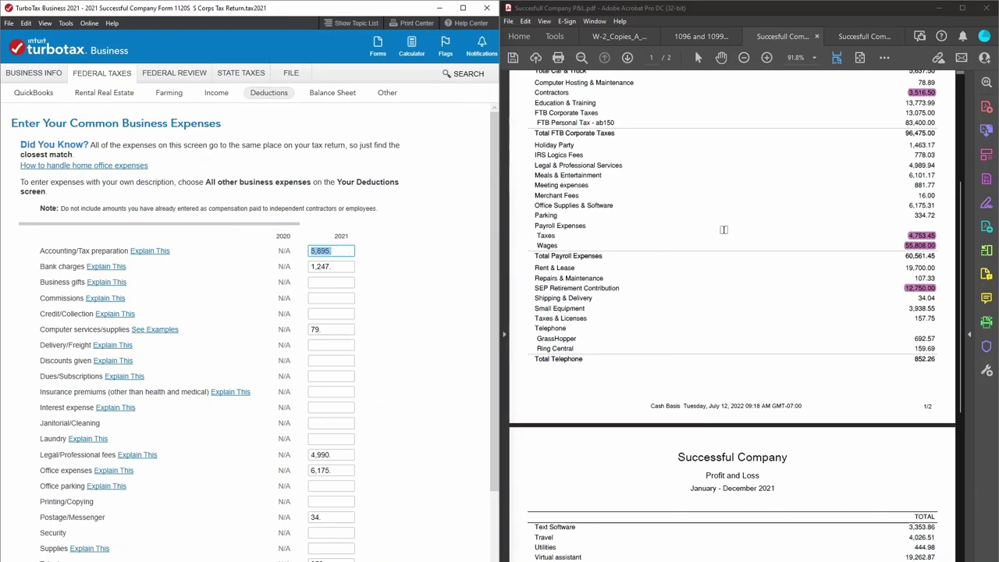
Highlight accounting, bank charges 1,246.71, hosting 78.89, legal fees 4,989.94 and office supplies 6,175.31.
{"action": "scroll", "coordinate": [934, 200], "scroll_direction": "up", "scroll_amount": 3}
{"action": "scroll", "coordinate": [934, 199], "scroll_direction": "up", "scroll_amount": 2}
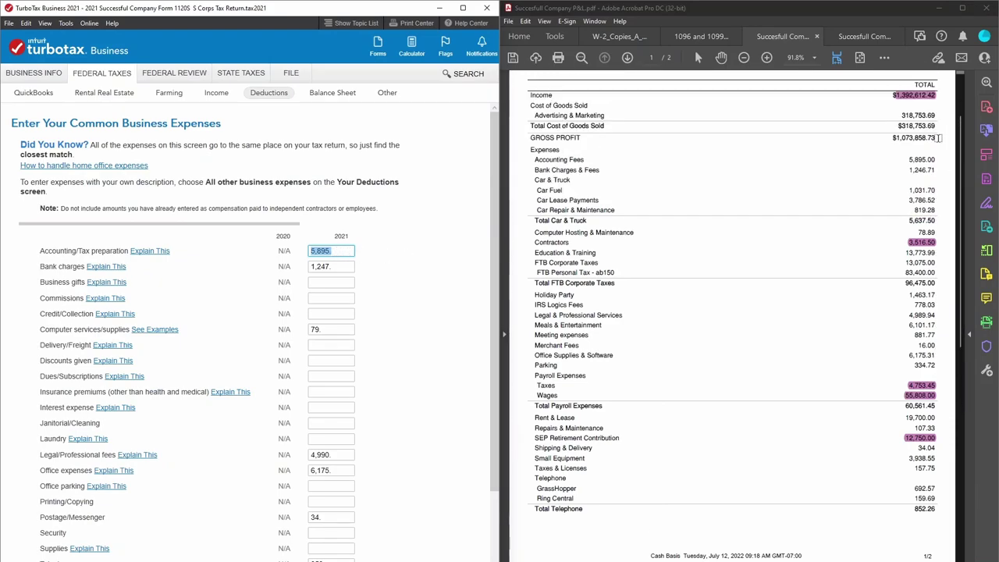
{"action": "left_click_drag", "start_coordinate": [907, 158], "coordinate": [936, 159]}
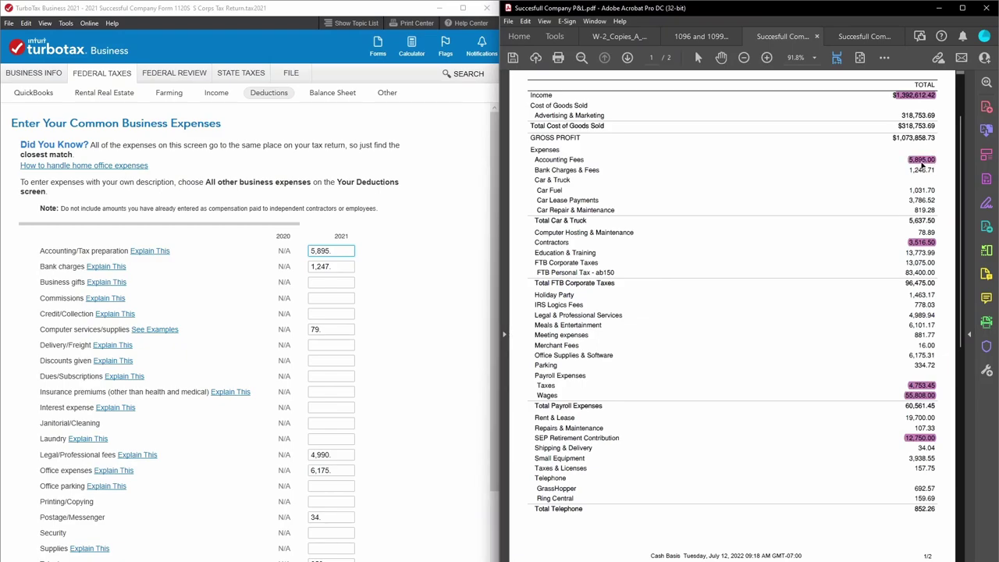
{"action": "left_click_drag", "start_coordinate": [907, 170], "coordinate": [937, 170]}
{"action": "left_click_drag", "start_coordinate": [913, 232], "coordinate": [939, 233]}
{"action": "scroll", "coordinate": [331, 348], "scroll_direction": "down", "scroll_amount": 3}
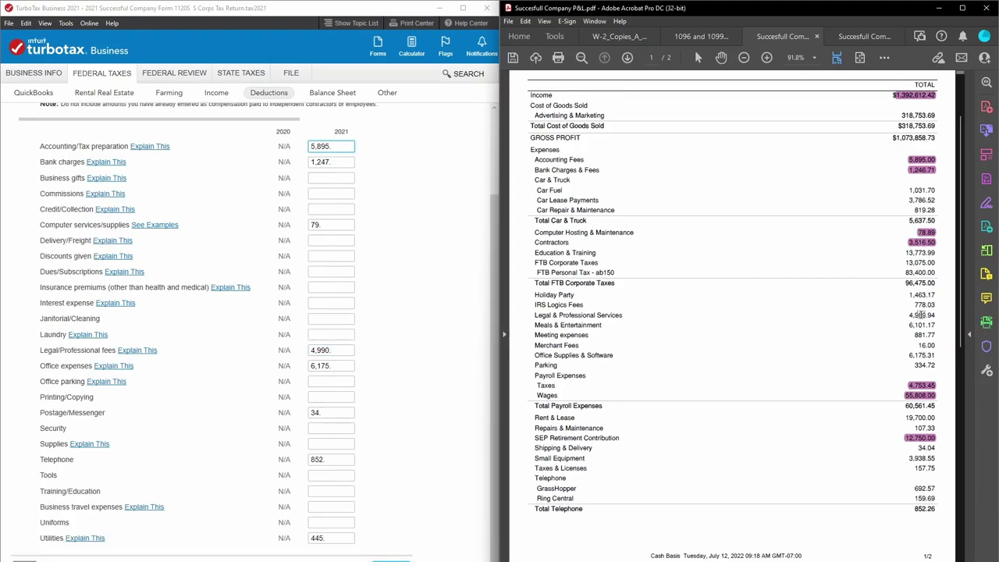
{"action": "left_click_drag", "start_coordinate": [906, 315], "coordinate": [940, 311]}
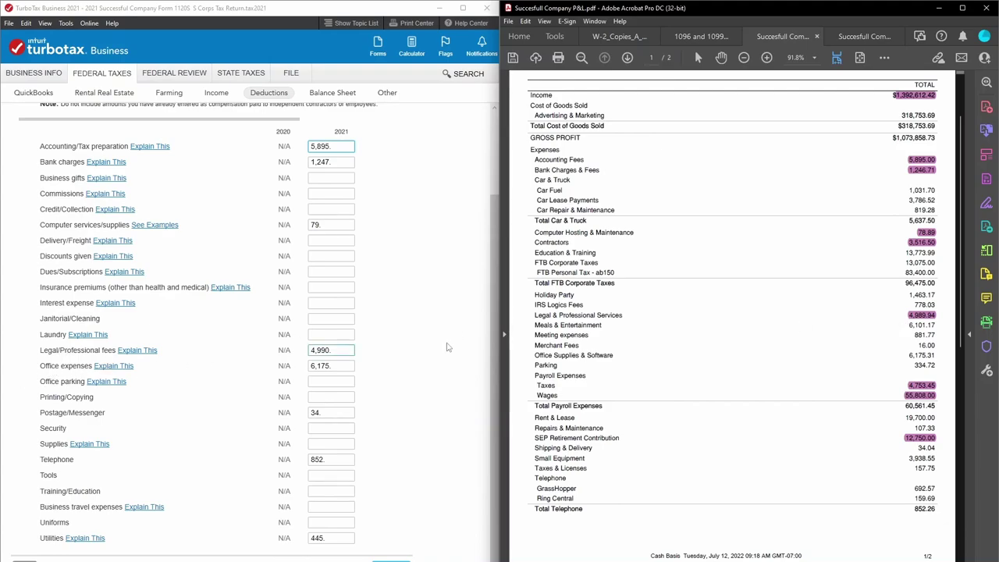
{"action": "left_click_drag", "start_coordinate": [907, 353], "coordinate": [933, 356]}
Match postage to shipping 34.04, highlight telephone 852.26 and utilities 444.98, then return to Your Deductions.
{"action": "left_click", "coordinate": [317, 413]}
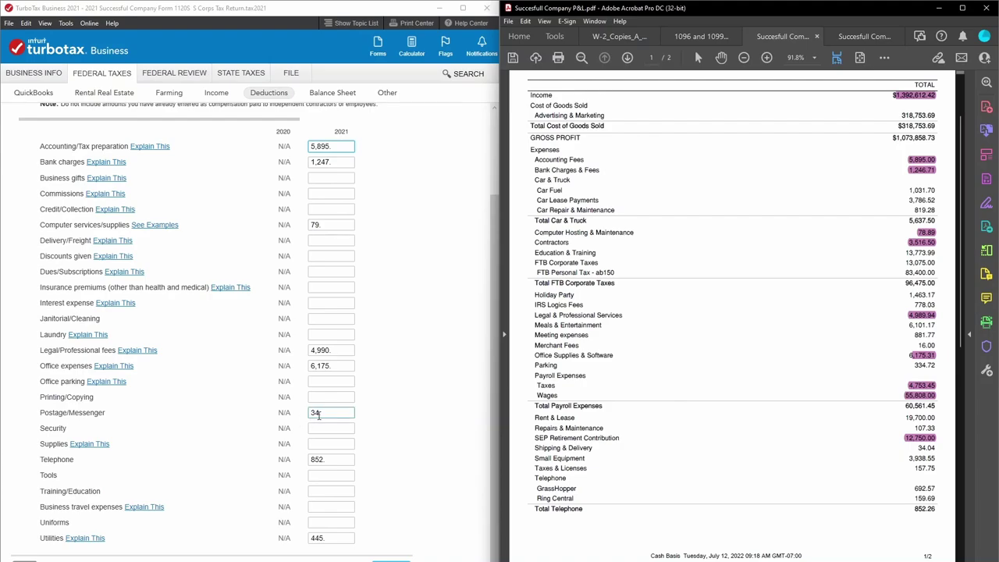
{"action": "left_click", "coordinate": [856, 401]}
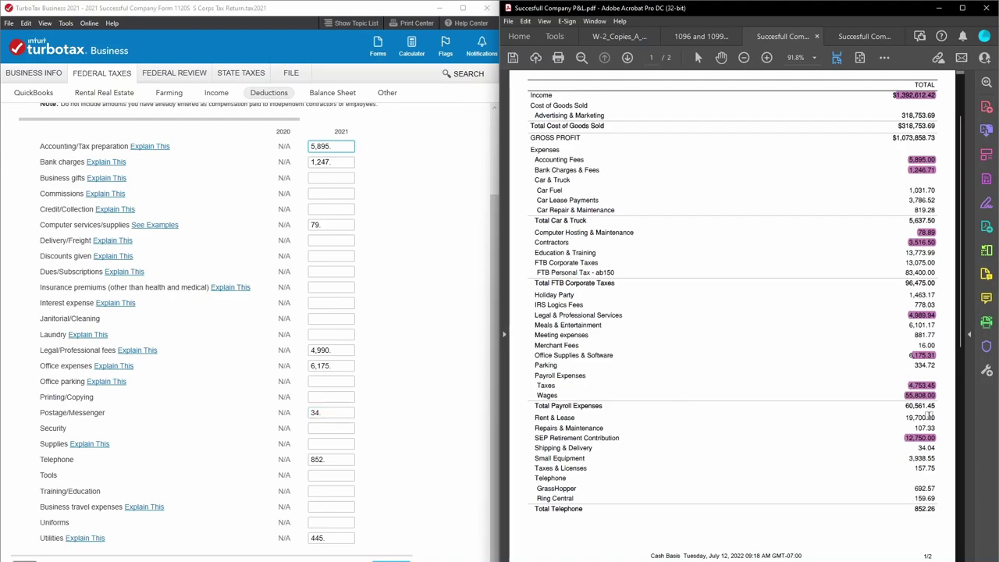
{"action": "left_click_drag", "start_coordinate": [915, 448], "coordinate": [944, 446]}
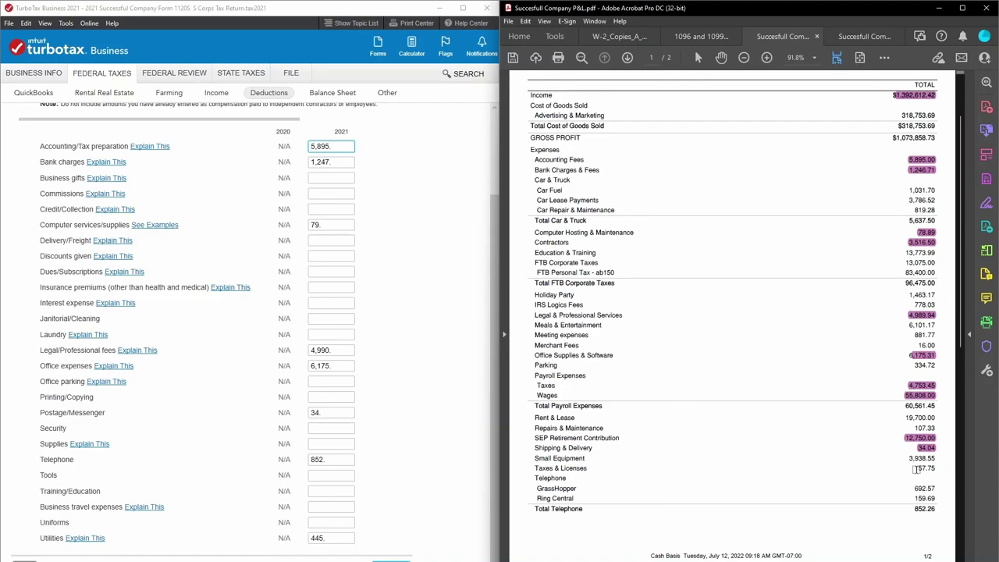
{"action": "scroll", "coordinate": [913, 467], "scroll_direction": "down", "scroll_amount": 3}
{"action": "scroll", "coordinate": [916, 468], "scroll_direction": "down", "scroll_amount": 4}
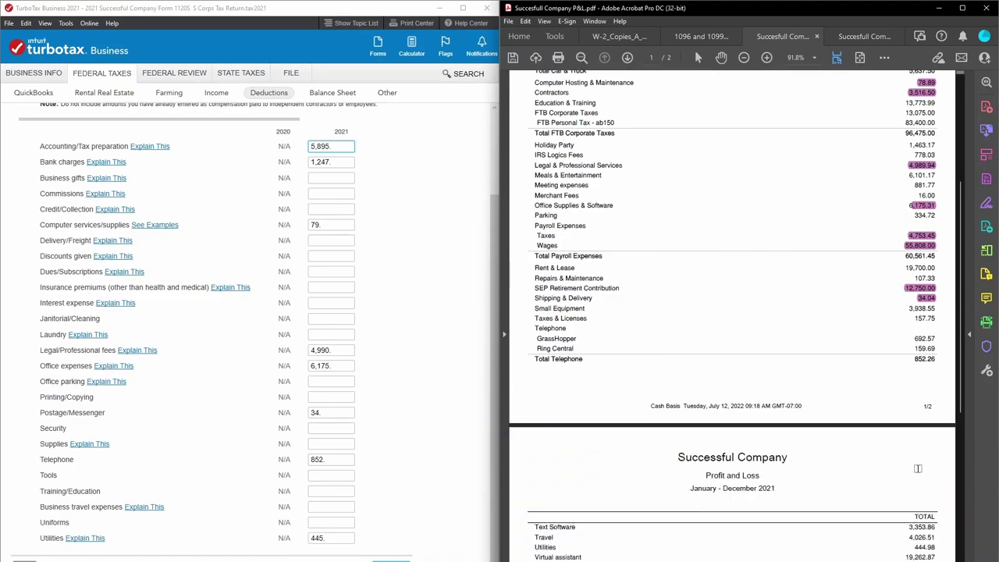
{"action": "scroll", "coordinate": [919, 468], "scroll_direction": "up", "scroll_amount": 5}
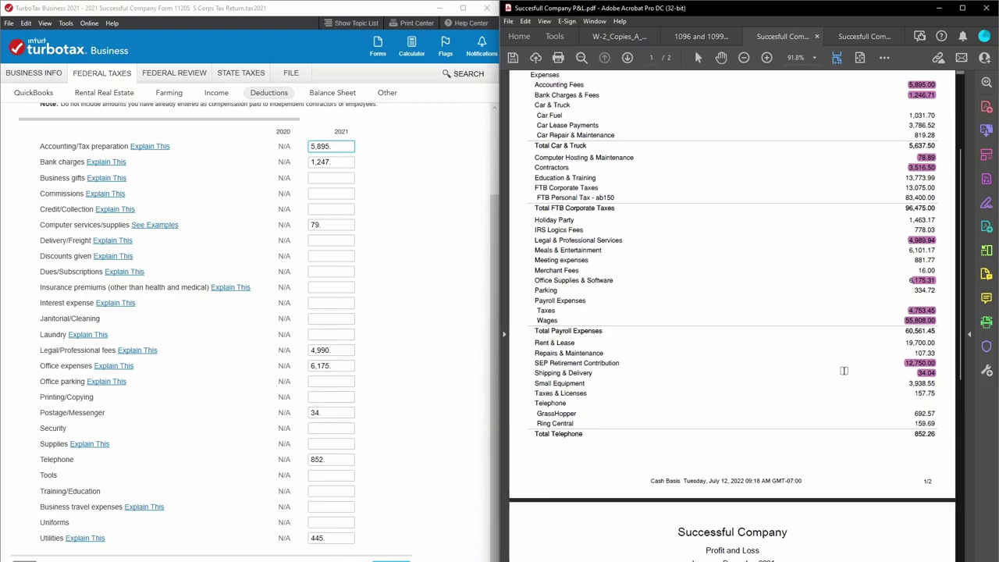
{"action": "left_click_drag", "start_coordinate": [913, 432], "coordinate": [940, 433]}
{"action": "scroll", "coordinate": [924, 230], "scroll_direction": "down", "scroll_amount": 3}
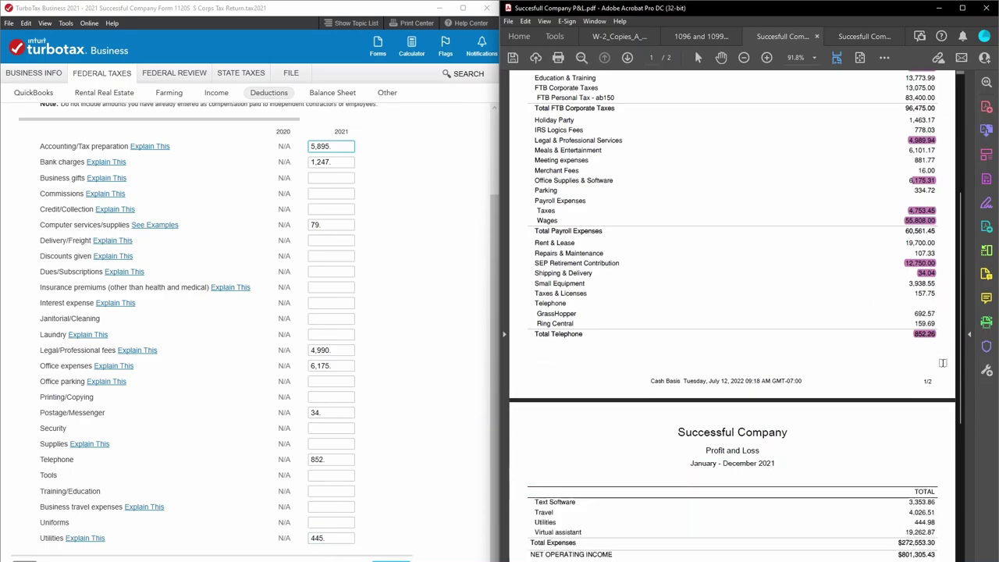
{"action": "left_click_drag", "start_coordinate": [937, 520], "coordinate": [938, 524]}
{"action": "left_click", "coordinate": [355, 359]}
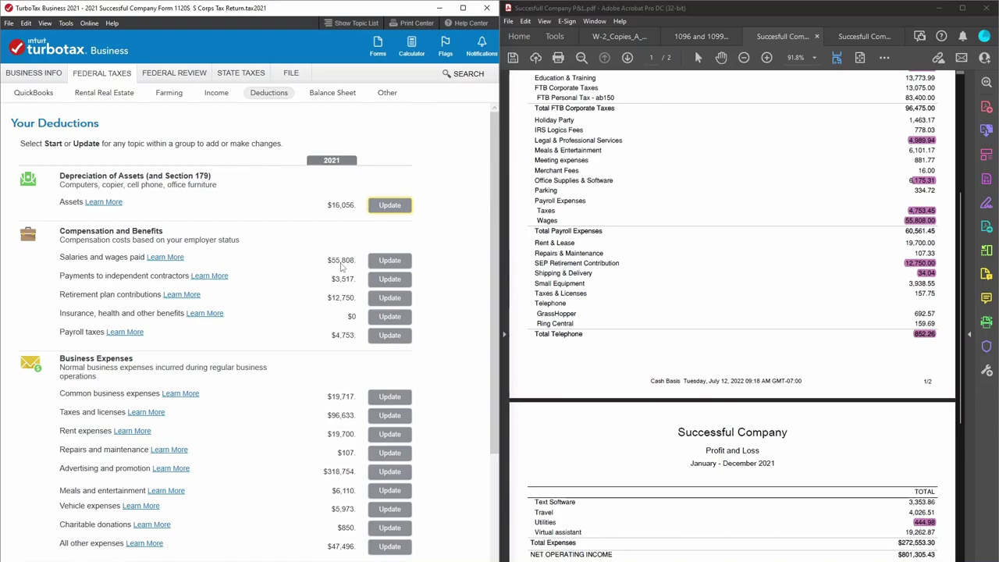
Highlight the P&L's FTB corporate and personal (83,400.00) taxes and Taxes & Licenses 157.75.
{"action": "scroll", "coordinate": [355, 374], "scroll_direction": "down", "scroll_amount": 2}
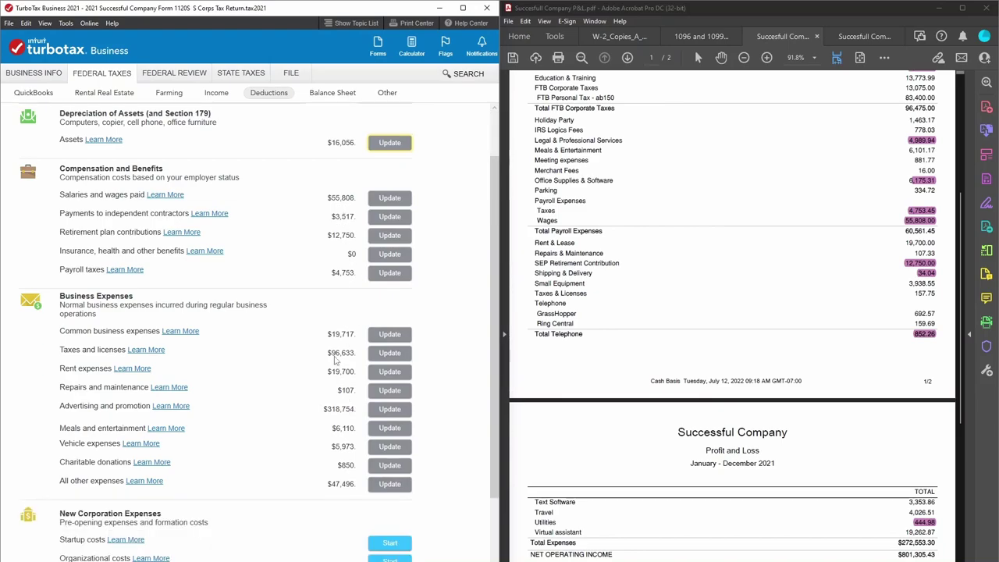
{"action": "left_click", "coordinate": [390, 352]}
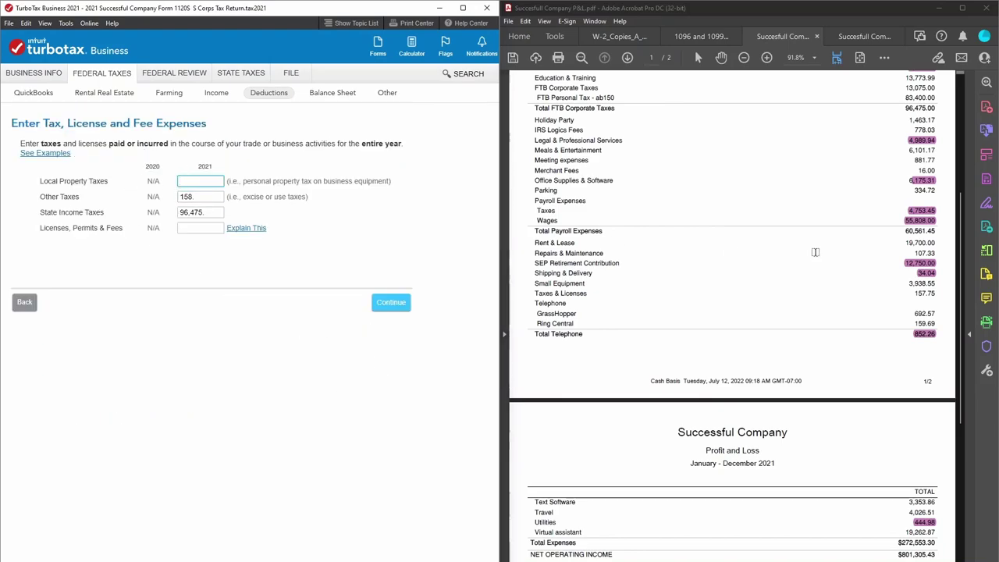
{"action": "scroll", "coordinate": [911, 266], "scroll_direction": "up", "scroll_amount": 2}
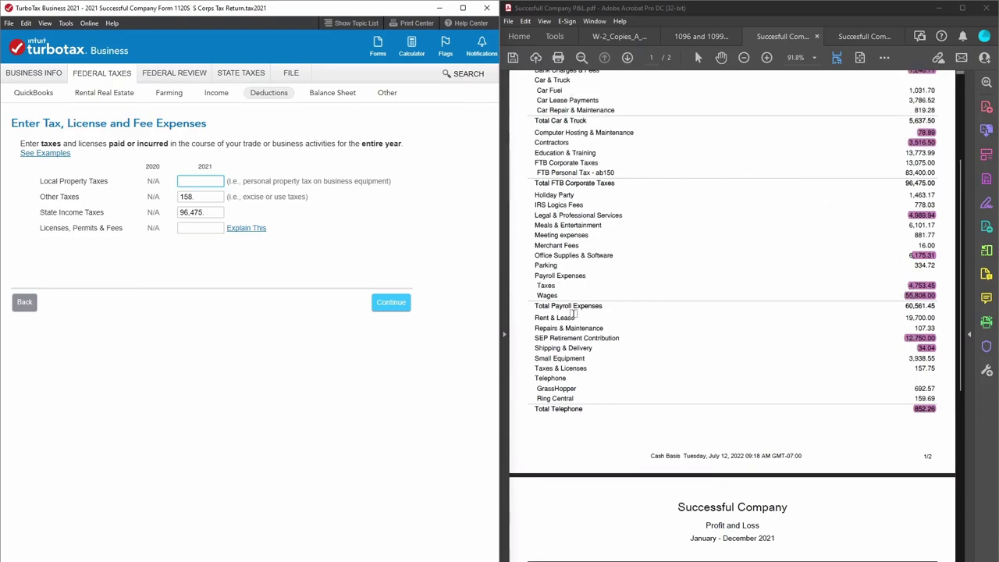
{"action": "scroll", "coordinate": [630, 382], "scroll_direction": "up", "scroll_amount": 2}
{"action": "scroll", "coordinate": [641, 337], "scroll_direction": "up", "scroll_amount": 1}
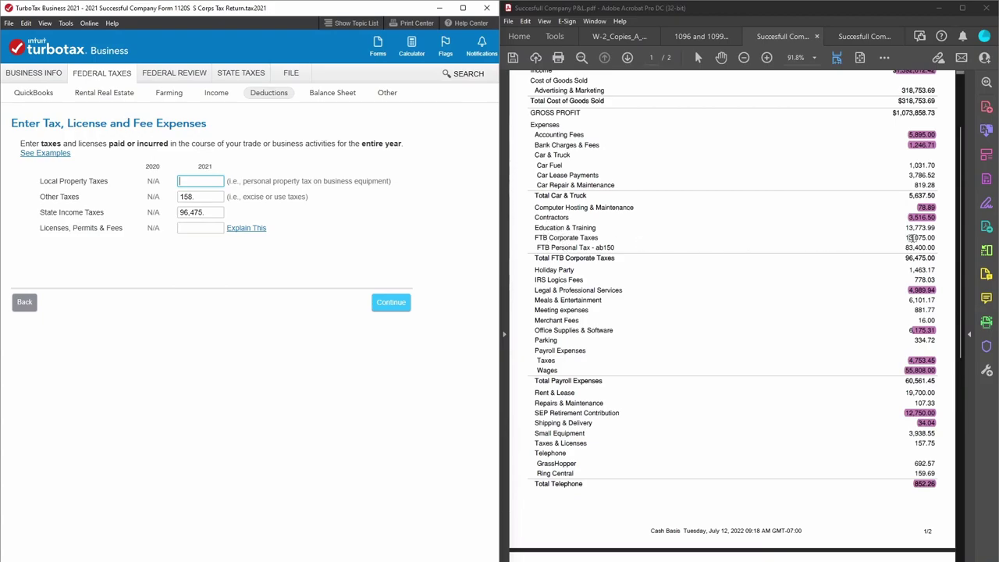
{"action": "left_click_drag", "start_coordinate": [904, 258], "coordinate": [939, 259]}
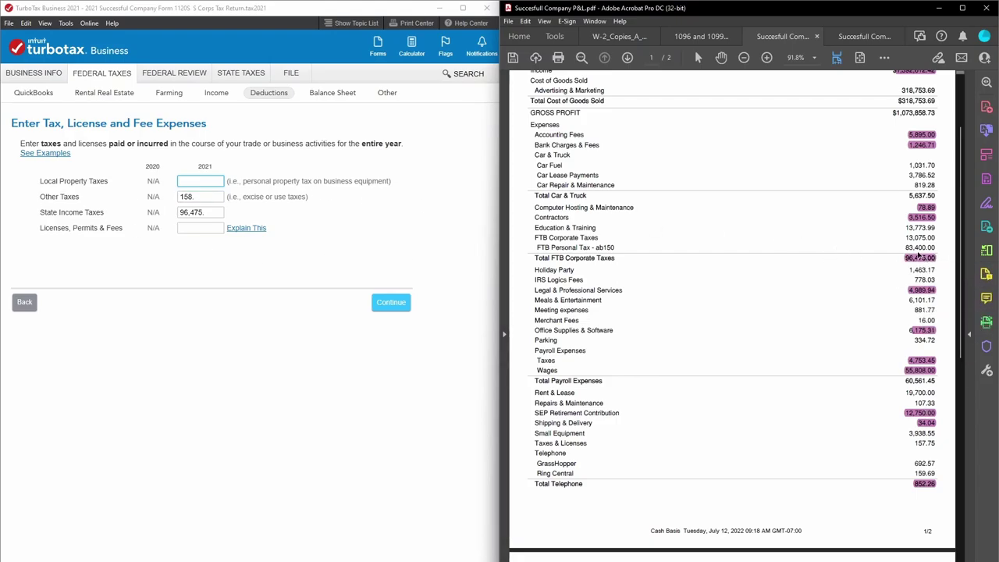
{"action": "left_click_drag", "start_coordinate": [903, 247], "coordinate": [939, 237]}
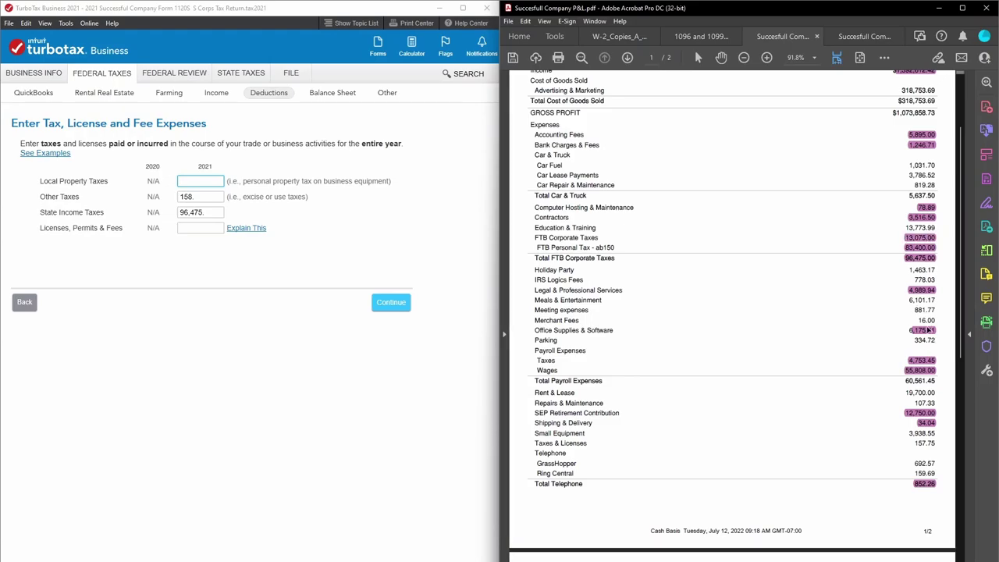
{"action": "scroll", "coordinate": [916, 365], "scroll_direction": "down", "scroll_amount": 3}
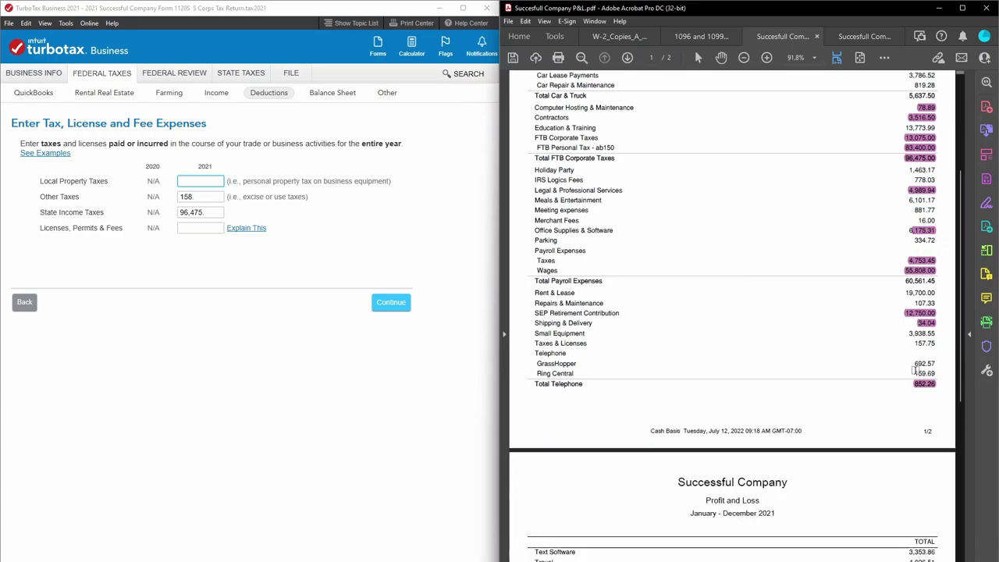
{"action": "left_click_drag", "start_coordinate": [914, 343], "coordinate": [940, 343]}
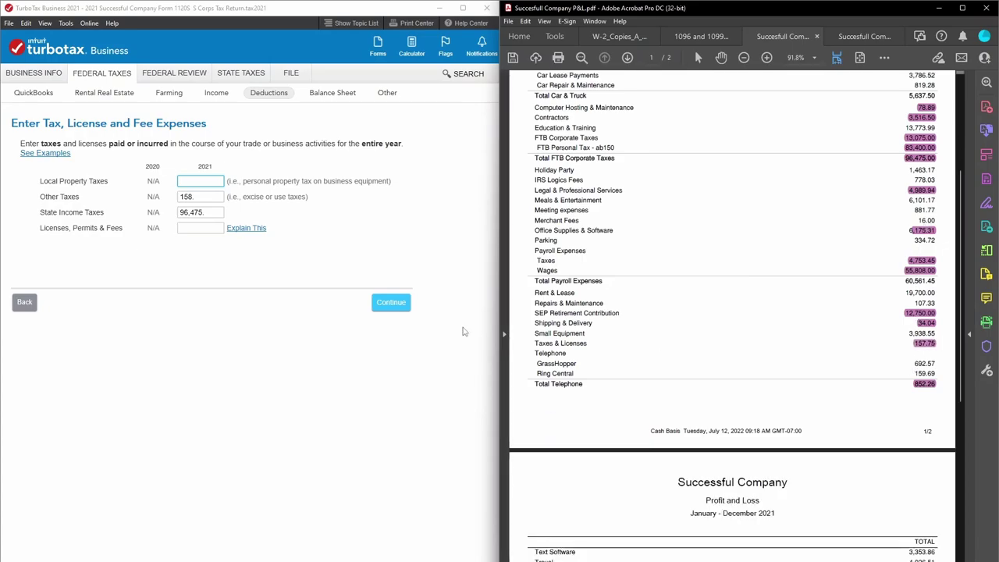
Save the entries, return to Your Deductions, and highlight Rent & Lease 19,700.00 in the P&L.
{"action": "left_click", "coordinate": [382, 301]}
{"action": "scroll", "coordinate": [378, 299], "scroll_direction": "down", "scroll_amount": 3}
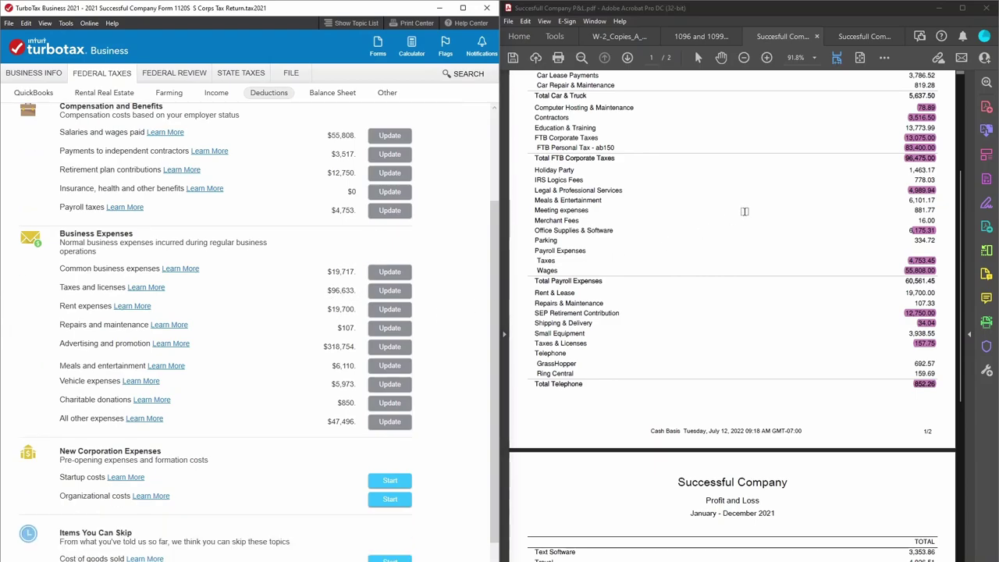
{"action": "left_click_drag", "start_coordinate": [902, 292], "coordinate": [939, 293]}
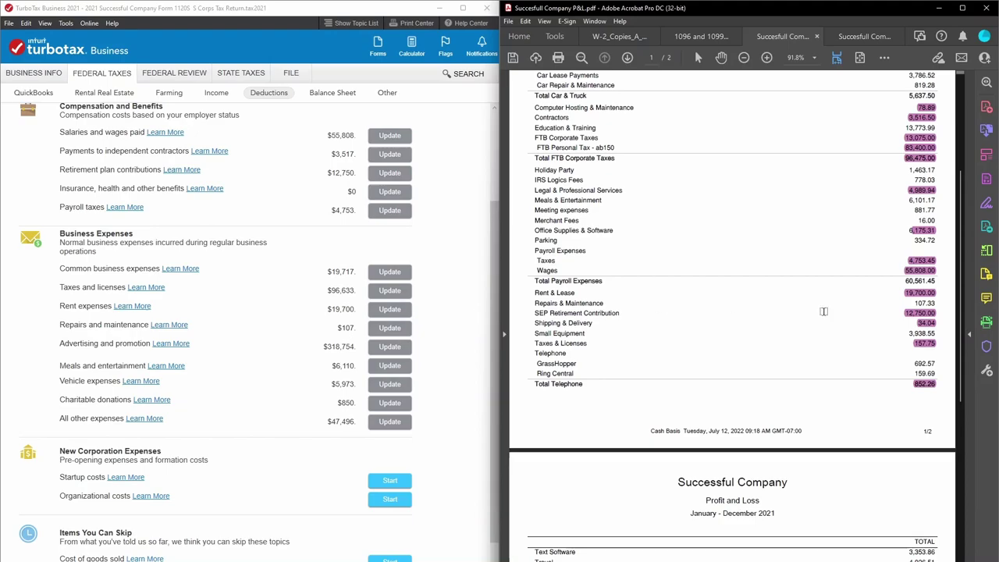
{"action": "scroll", "coordinate": [794, 309], "scroll_direction": "down", "scroll_amount": 2}
{"action": "scroll", "coordinate": [835, 312], "scroll_direction": "up", "scroll_amount": 4}
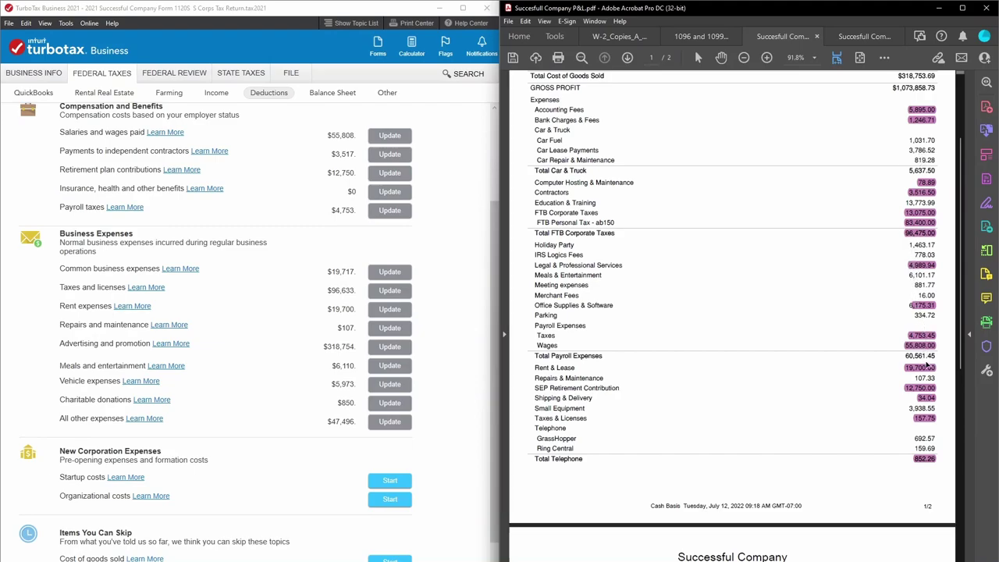
Highlight the Repairs & Maintenance 107.33, Advertising and Meals & Entertainment 6,101.17 amounts in the P&L.
{"action": "left_click_drag", "start_coordinate": [910, 377], "coordinate": [931, 376]}
{"action": "left_click", "coordinate": [939, 377]}
{"action": "scroll", "coordinate": [777, 263], "scroll_direction": "up", "scroll_amount": 3}
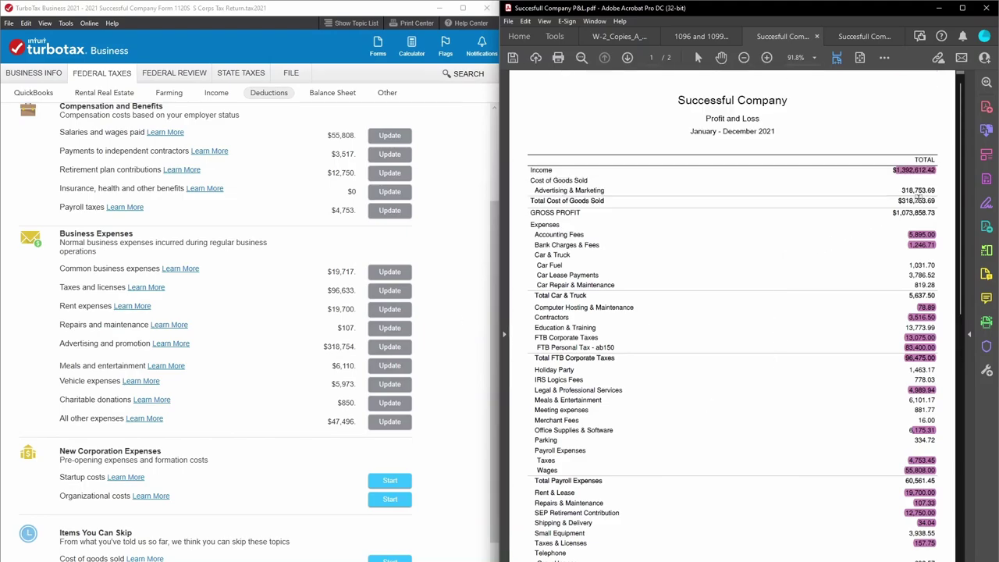
{"action": "left_click_drag", "start_coordinate": [897, 190], "coordinate": [937, 189]}
{"action": "scroll", "coordinate": [871, 317], "scroll_direction": "down", "scroll_amount": 3}
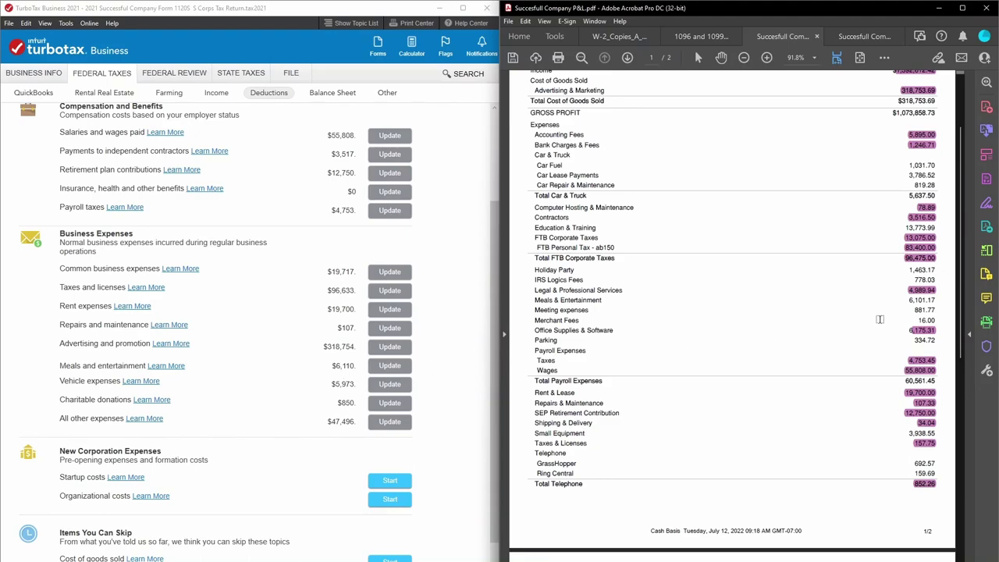
{"action": "left_click_drag", "start_coordinate": [905, 299], "coordinate": [938, 300]}
Change the restaurant meals amount from 6,110 to 6101 and save it.
{"action": "left_click", "coordinate": [382, 366]}
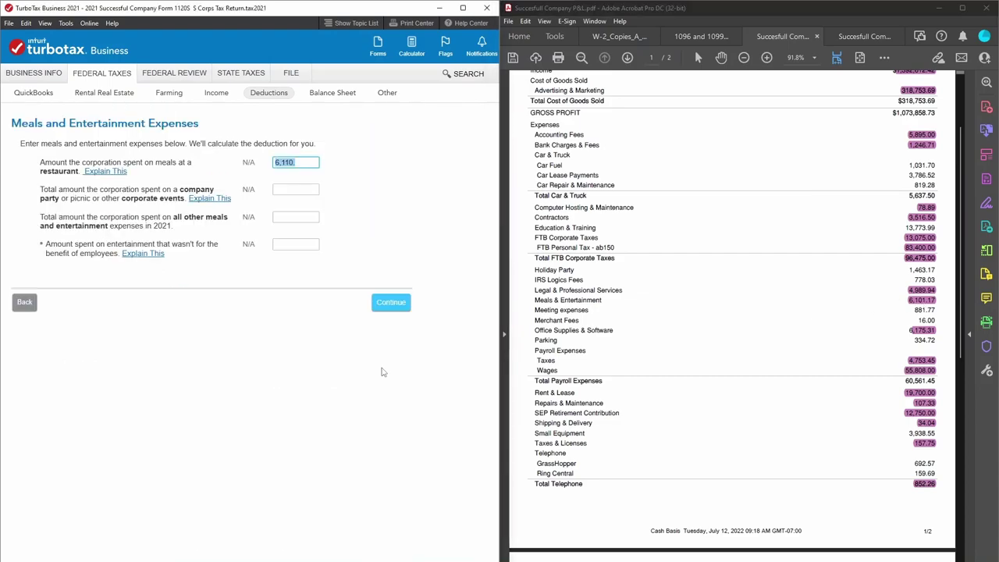
{"action": "type", "text": "6101"}
{"action": "left_click", "coordinate": [388, 306]}
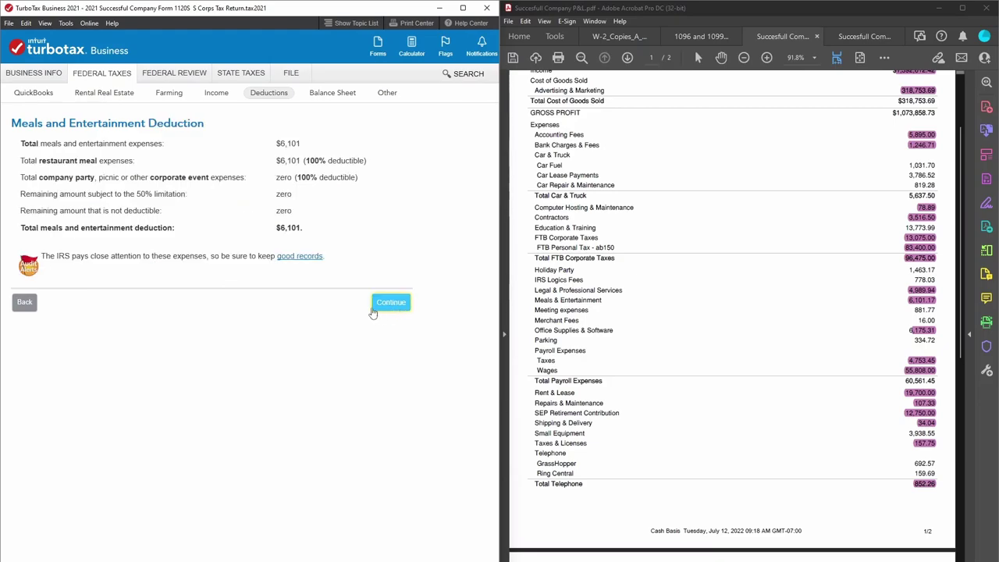
Continue past the meals summary and Payroll Matching to the reconciliations and balance sheet section.
{"action": "left_click", "coordinate": [390, 302]}
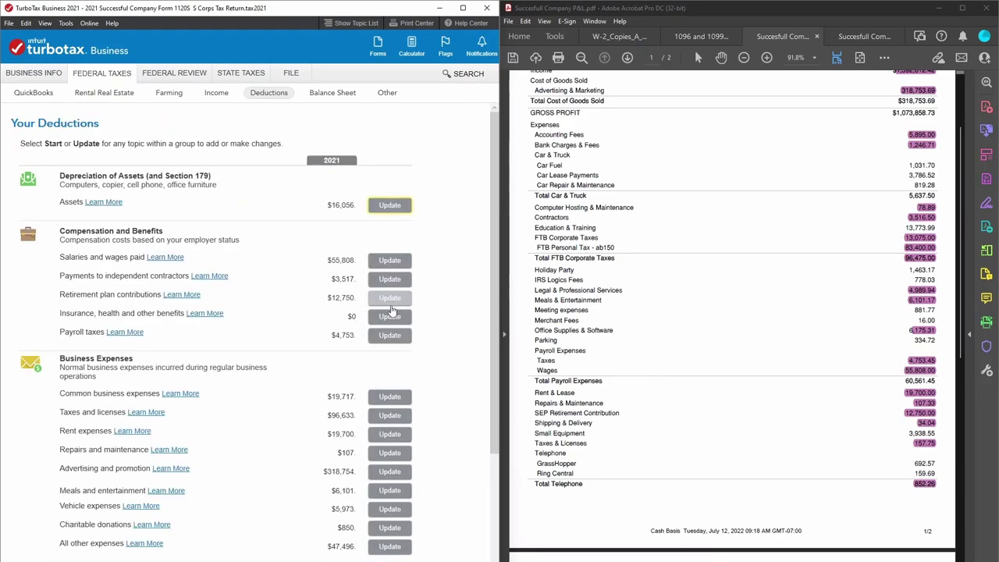
{"action": "scroll", "coordinate": [449, 348], "scroll_direction": "down", "scroll_amount": 3}
{"action": "scroll", "coordinate": [448, 348], "scroll_direction": "down", "scroll_amount": 1}
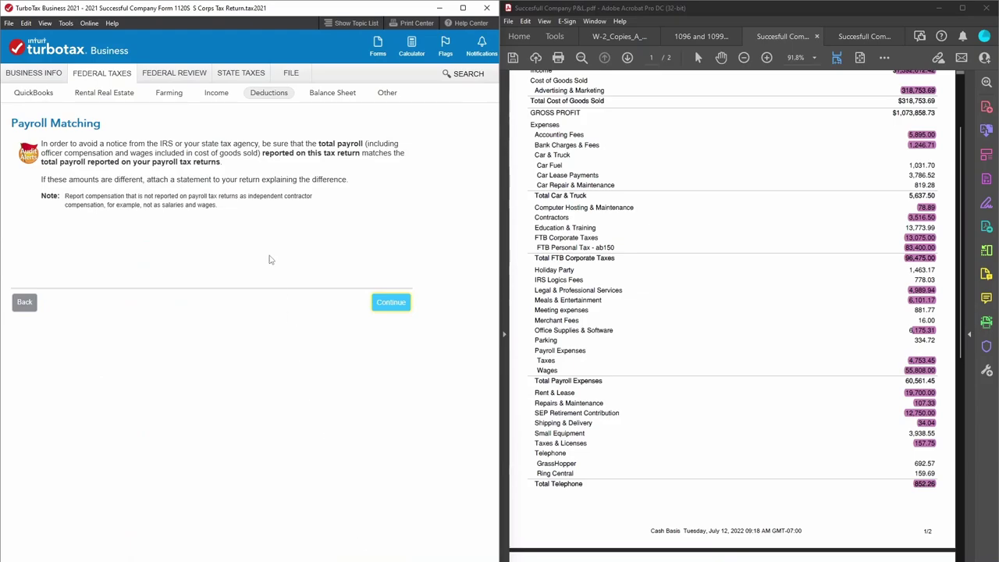
{"action": "left_click", "coordinate": [381, 305]}
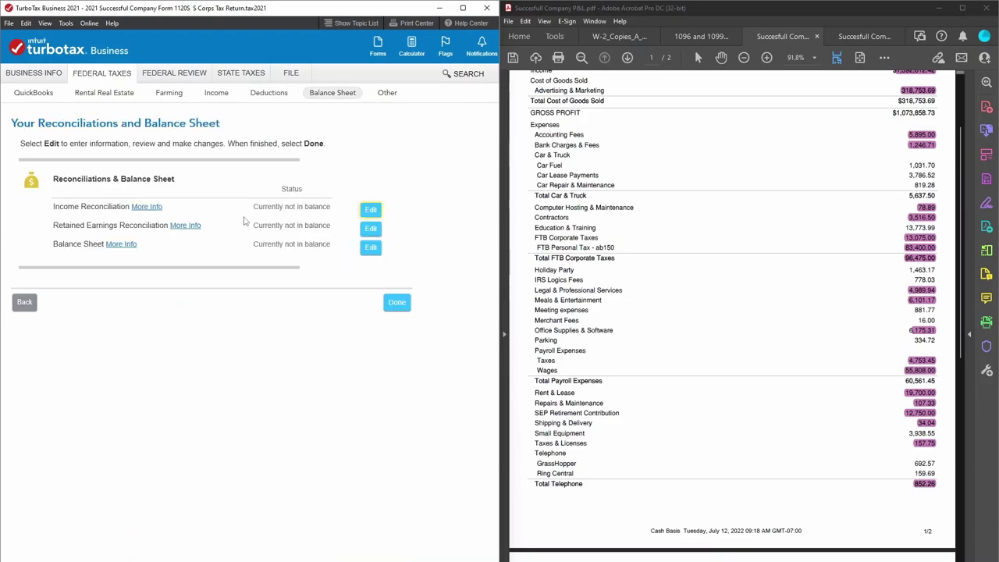
Answer Yes that book income equals $784,410 in the Income Reconciliation, then go back to Your Deductions.
{"action": "left_click", "coordinate": [376, 213]}
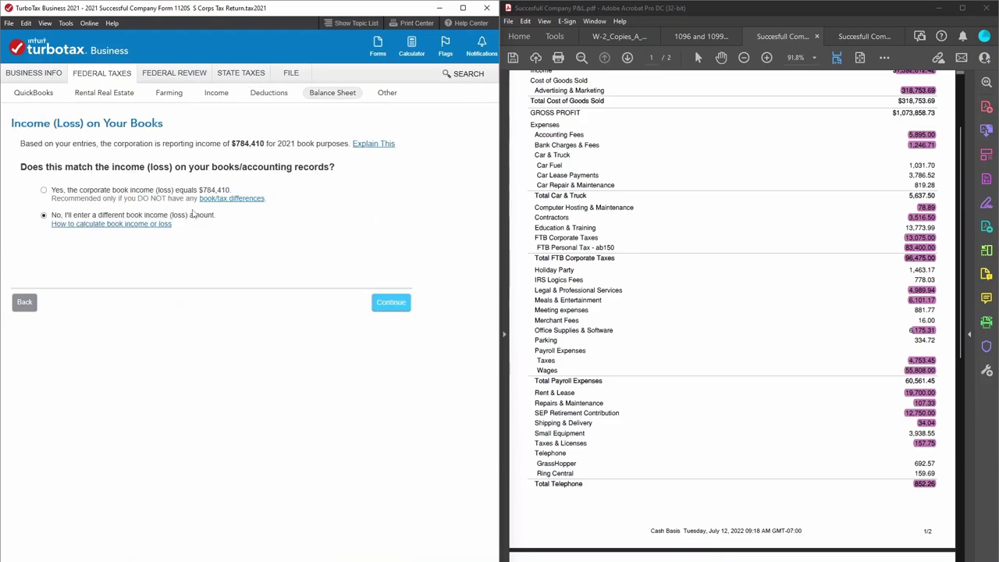
{"action": "scroll", "coordinate": [753, 318], "scroll_direction": "down", "scroll_amount": 8}
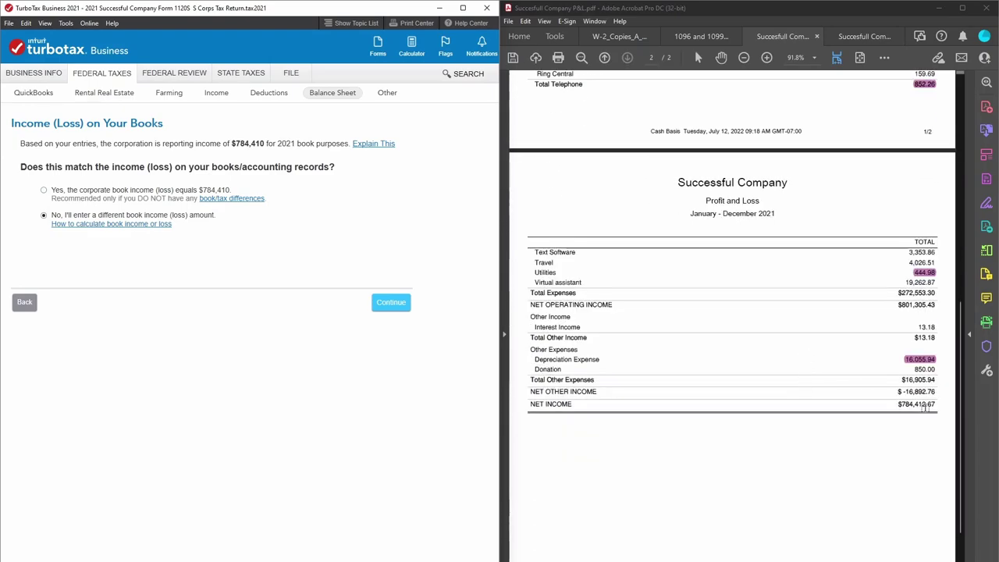
{"action": "left_click", "coordinate": [45, 191]}
{"action": "left_click", "coordinate": [23, 302]}
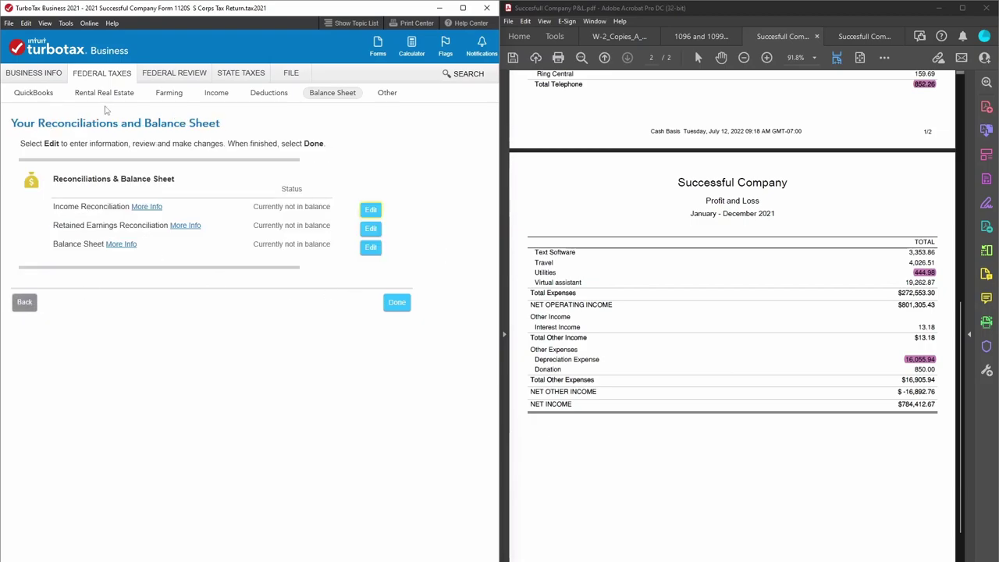
{"action": "left_click", "coordinate": [269, 96]}
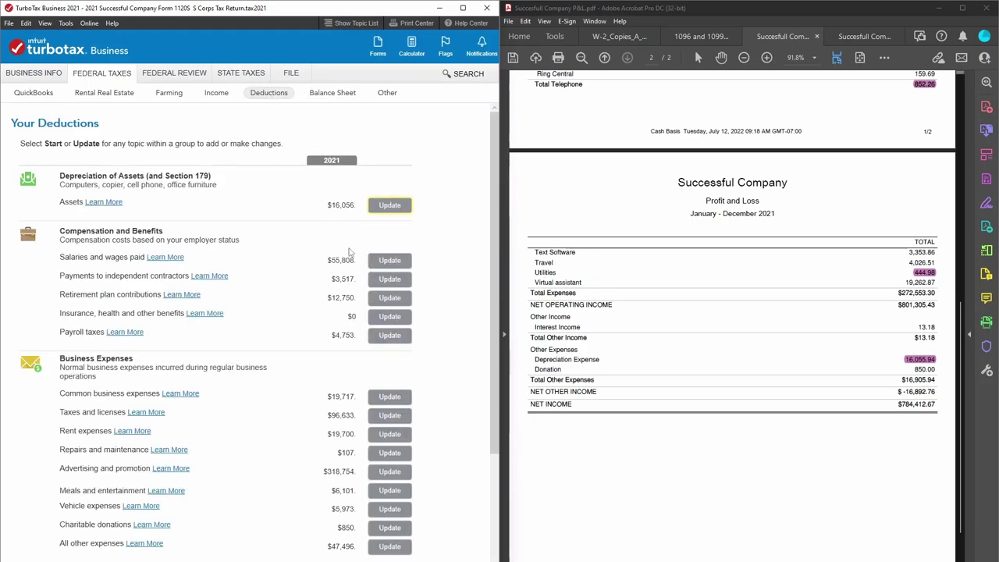
Change Office expenses under common business expenses to 6,173.
{"action": "left_click", "coordinate": [396, 262]}
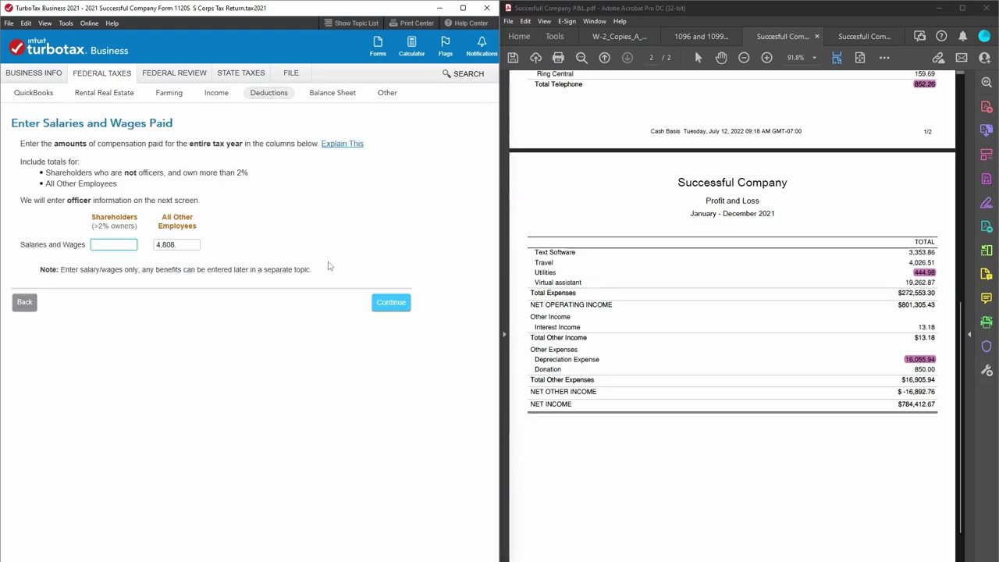
{"action": "left_click", "coordinate": [34, 304]}
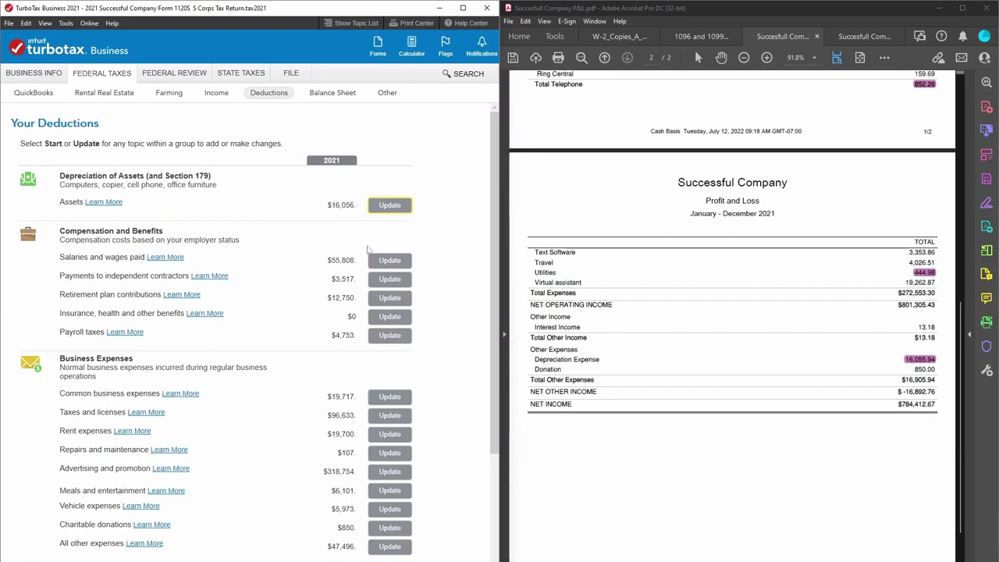
{"action": "left_click", "coordinate": [397, 398]}
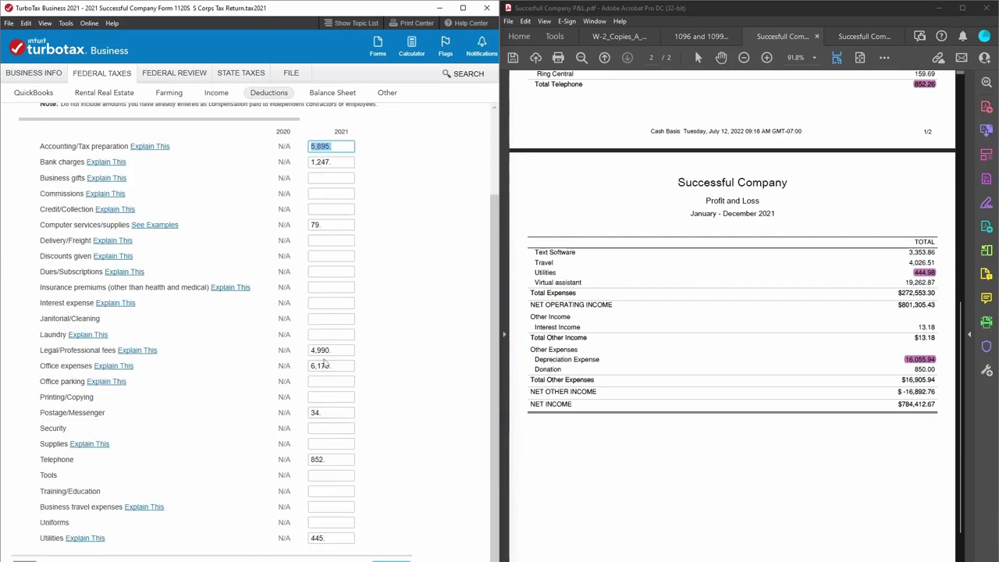
{"action": "left_click", "coordinate": [343, 366]}
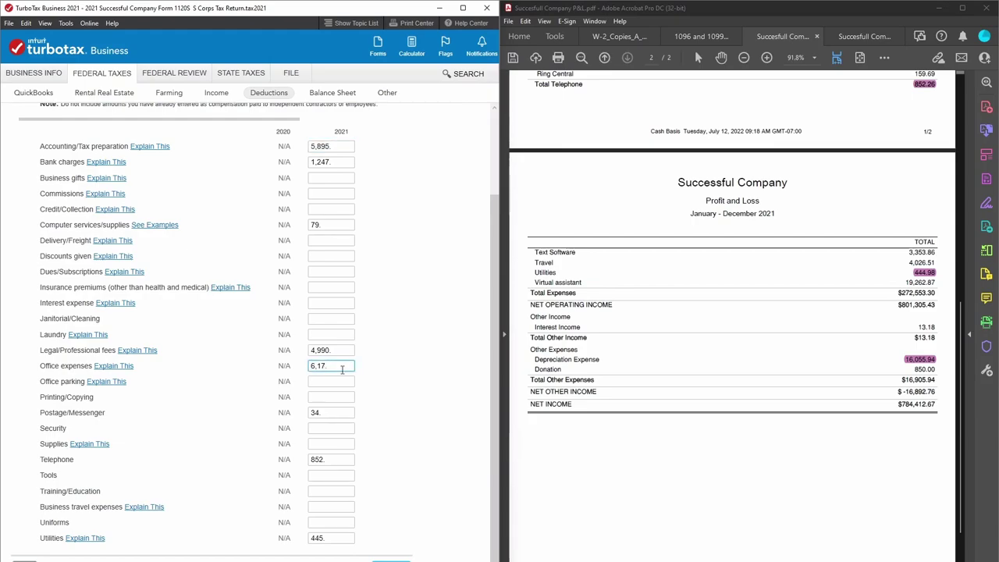
{"action": "left_click", "coordinate": [366, 535]}
Finish the expenses and continue past Your Deductions to the Payroll Matching notice.
{"action": "left_click", "coordinate": [390, 559]}
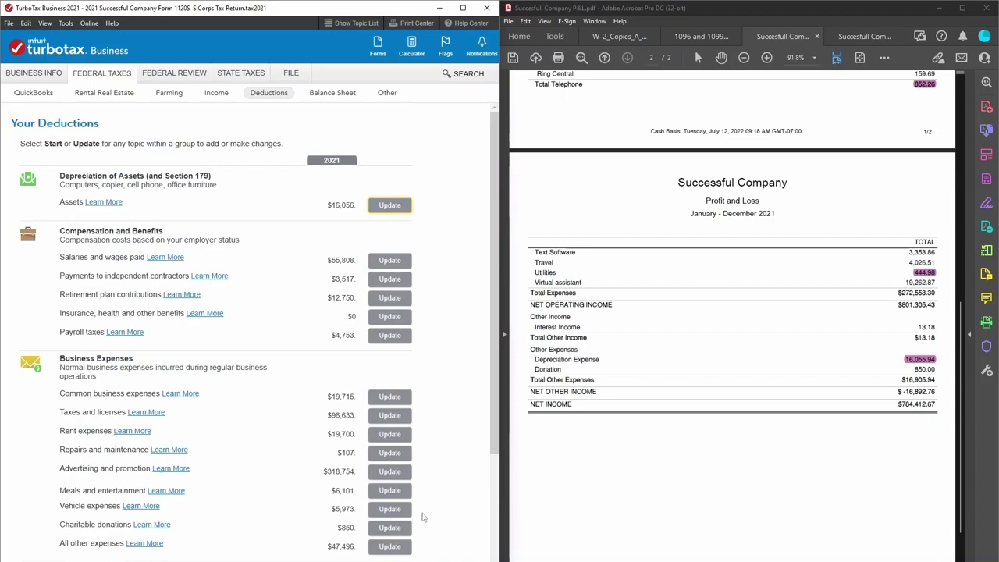
{"action": "scroll", "coordinate": [234, 312], "scroll_direction": "down", "scroll_amount": 3}
{"action": "left_click", "coordinate": [369, 559]}
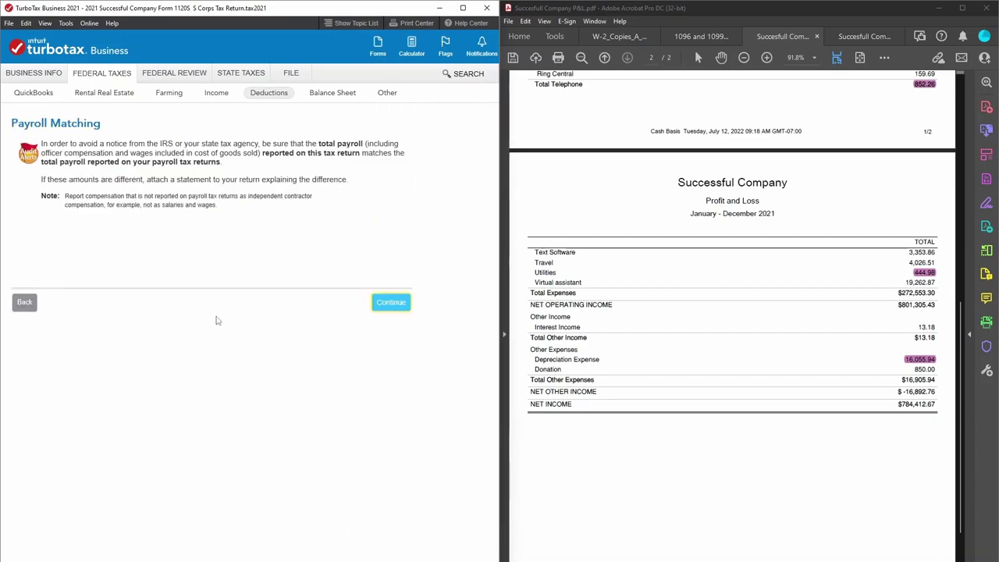
Continue past Payroll Matching and answer Yes that book income equals $784,412.
{"action": "left_click", "coordinate": [389, 304]}
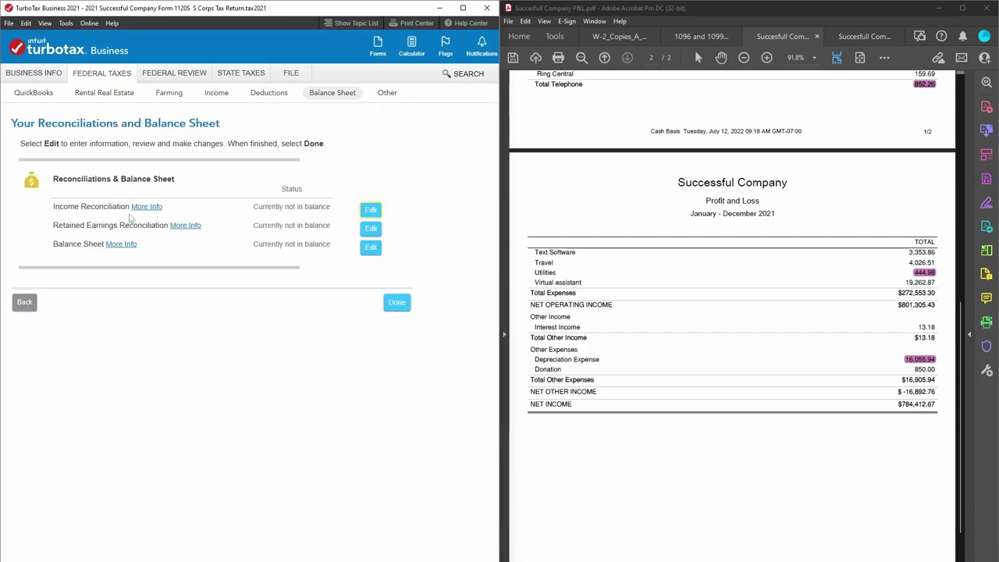
{"action": "left_click", "coordinate": [373, 209]}
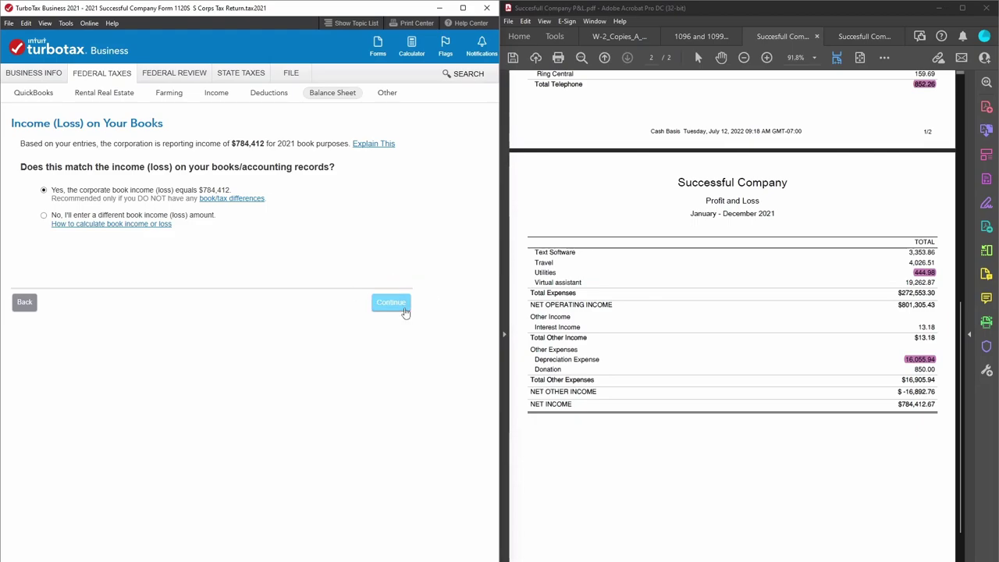
{"action": "left_click", "coordinate": [404, 308]}
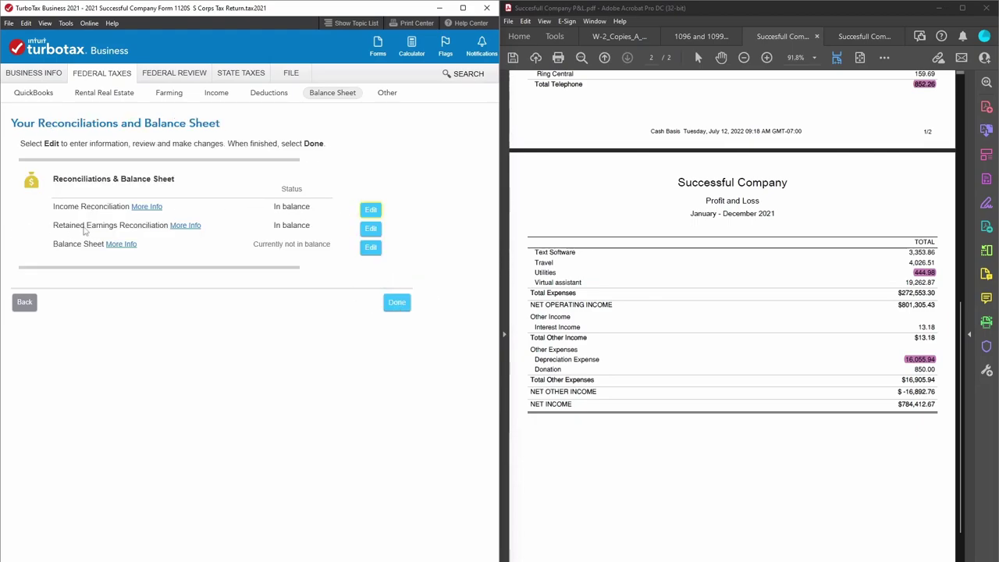
{"action": "left_click", "coordinate": [371, 229]}
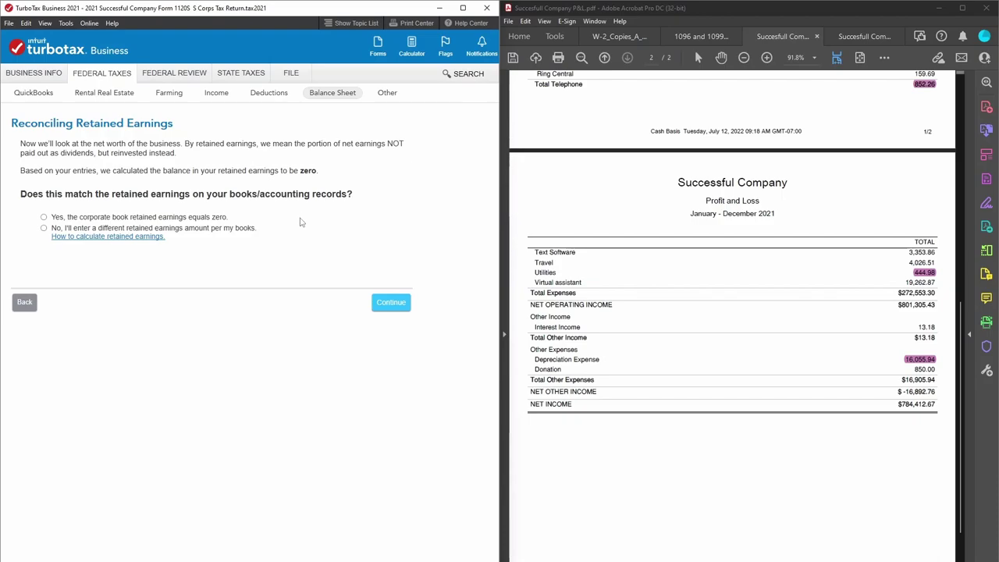
Answer No and enter 132,787.46 from the Balance Sheet PDF as Beginning Book Retained Earnings.
{"action": "left_click", "coordinate": [858, 36]}
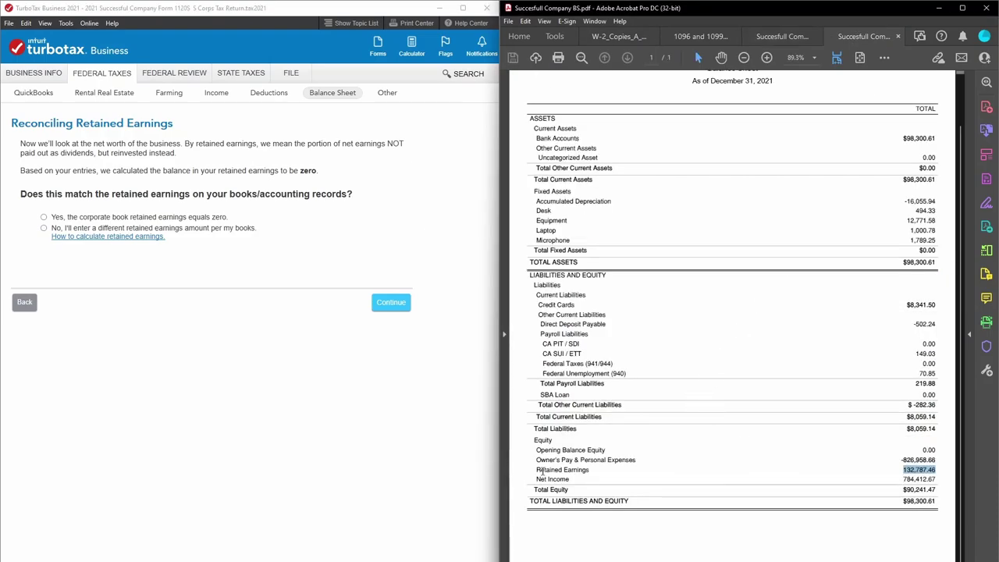
{"action": "left_click_drag", "start_coordinate": [529, 471], "coordinate": [936, 478]}
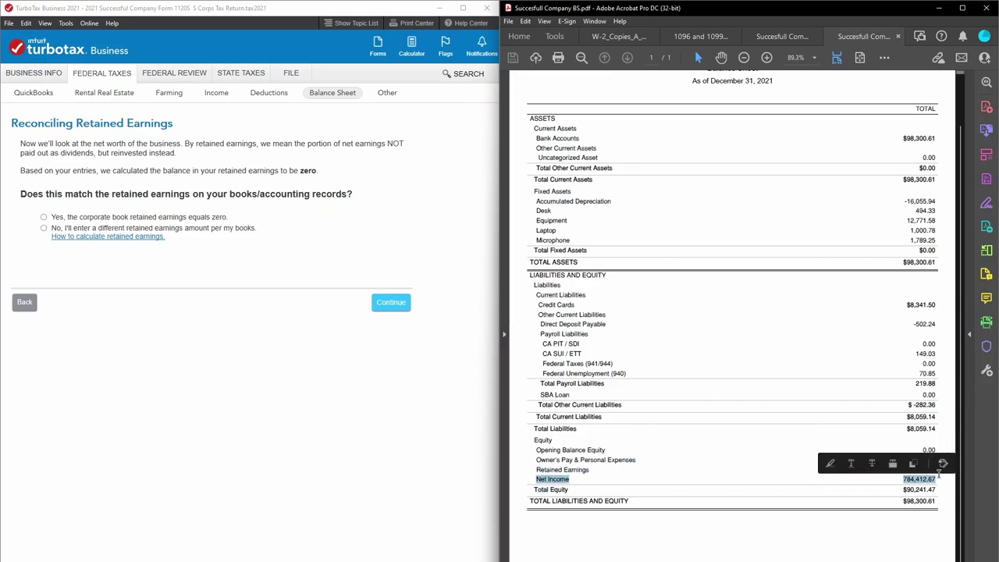
{"action": "left_click", "coordinate": [936, 478]}
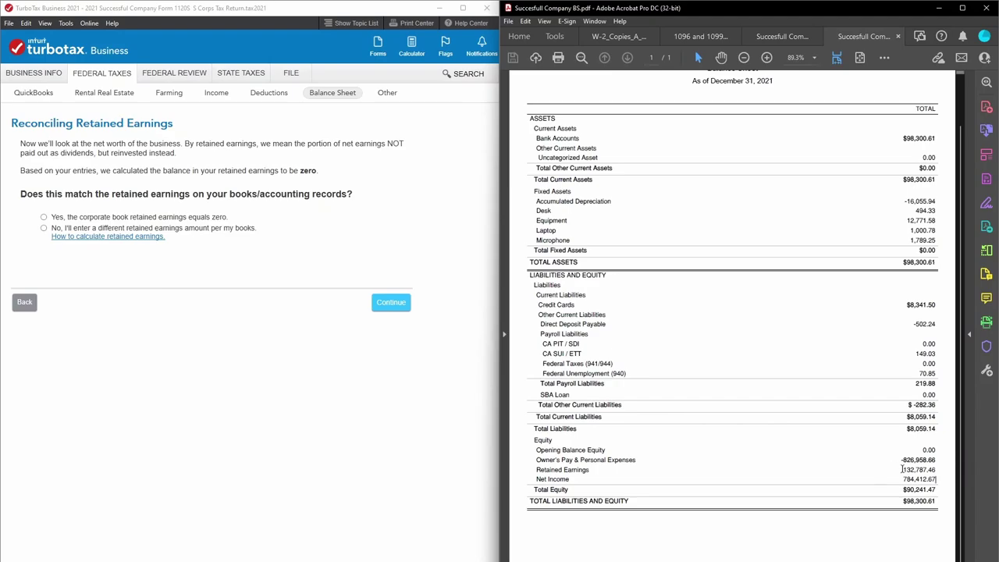
{"action": "left_click", "coordinate": [43, 228]}
{"action": "left_click", "coordinate": [177, 269]}
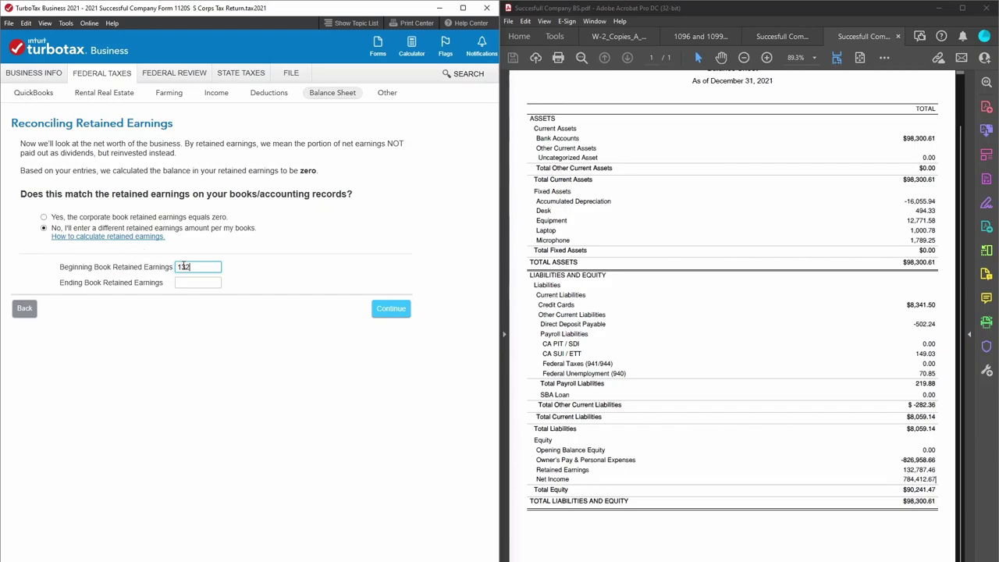
{"action": "type", "text": ".46"}
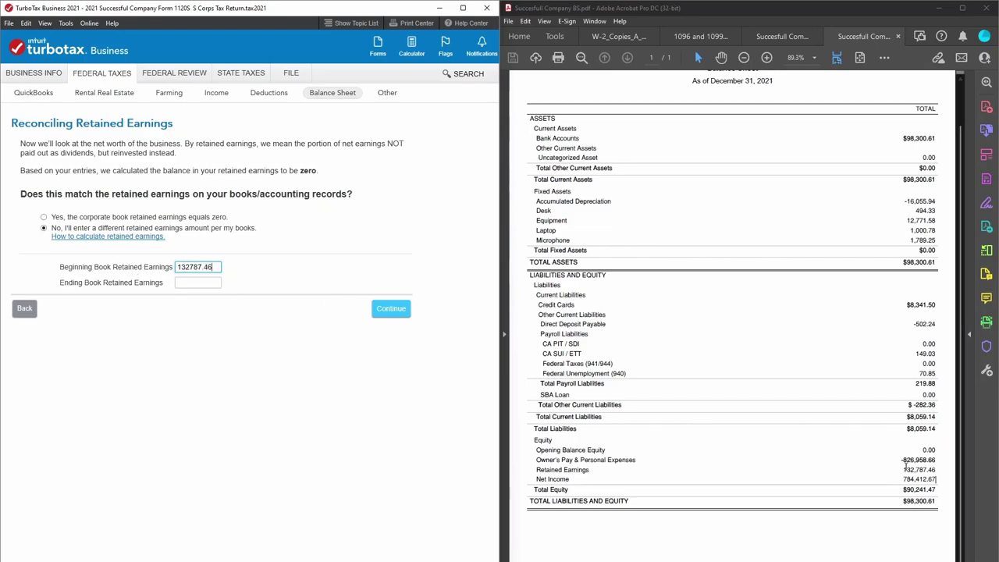
{"action": "left_click_drag", "start_coordinate": [905, 470], "coordinate": [938, 471]}
{"action": "left_click", "coordinate": [825, 501]}
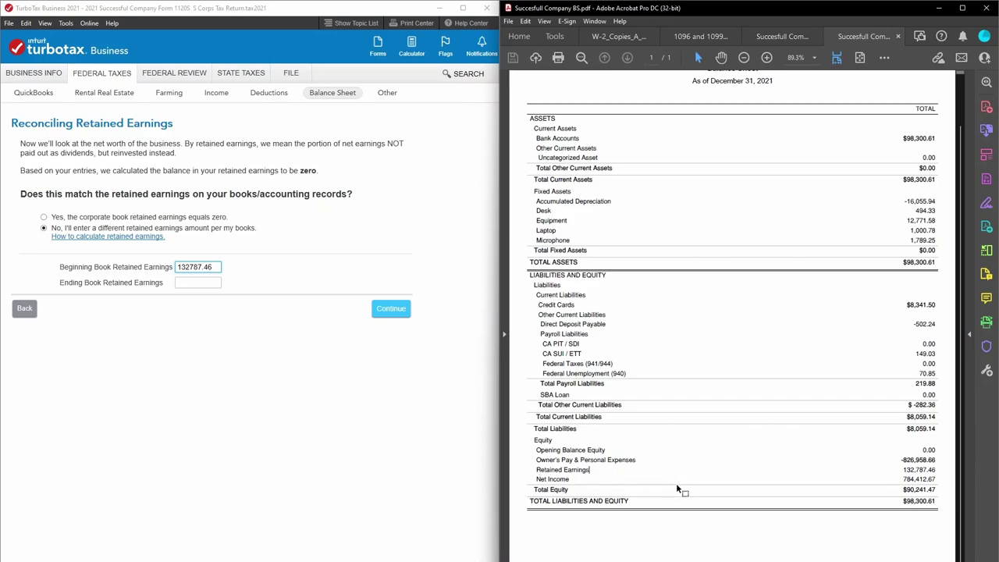
Check the balance sheet date, then continue through the retained earnings summary choosing to review and change it.
{"action": "scroll", "coordinate": [941, 471], "scroll_direction": "up", "scroll_amount": 2}
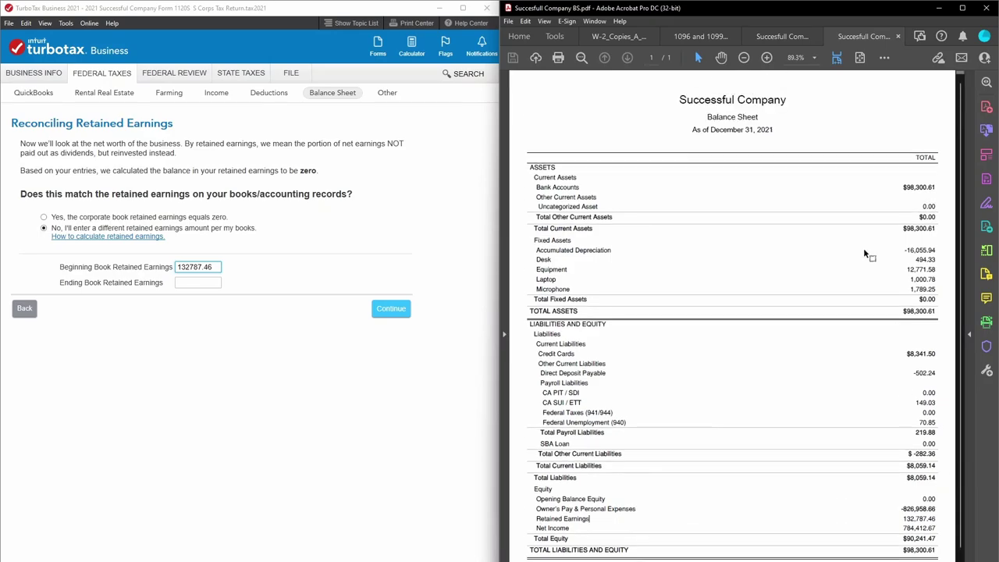
{"action": "left_click_drag", "start_coordinate": [692, 130], "coordinate": [772, 131]}
{"action": "left_click", "coordinate": [786, 133]}
{"action": "scroll", "coordinate": [788, 138], "scroll_direction": "down", "scroll_amount": 2}
{"action": "left_click", "coordinate": [188, 281]}
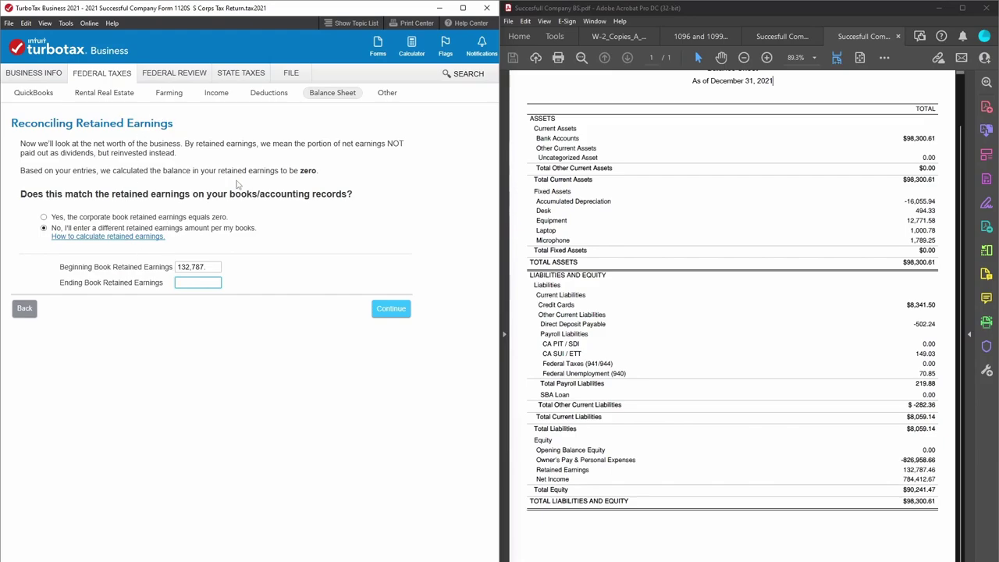
{"action": "left_click", "coordinate": [402, 311]}
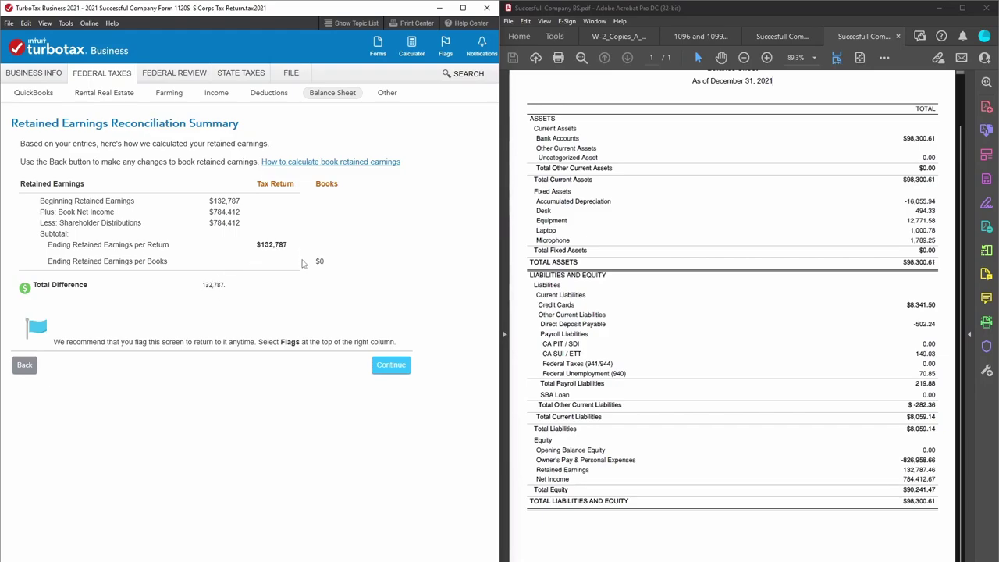
{"action": "left_click", "coordinate": [401, 373]}
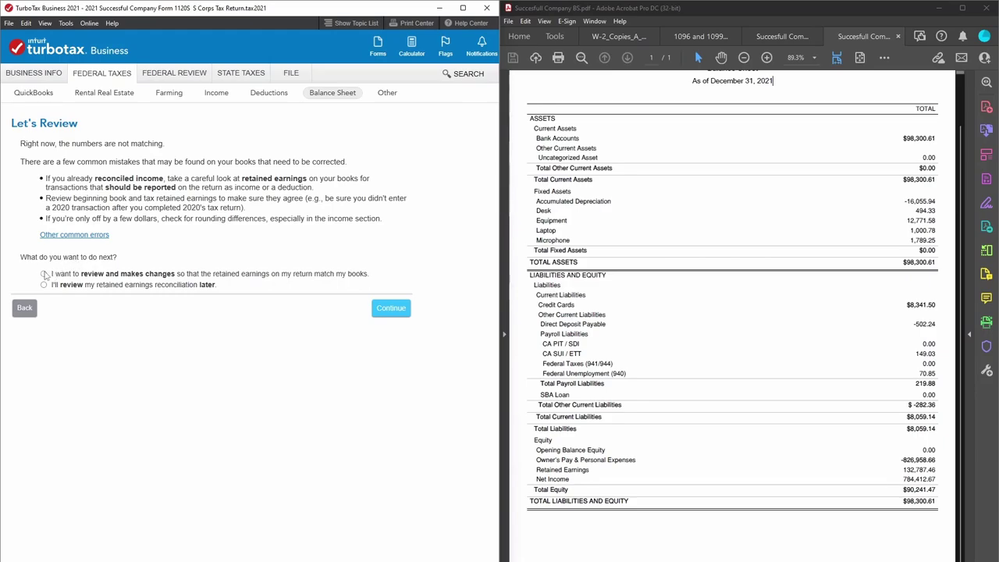
{"action": "left_click", "coordinate": [44, 273]}
{"action": "left_click", "coordinate": [383, 309]}
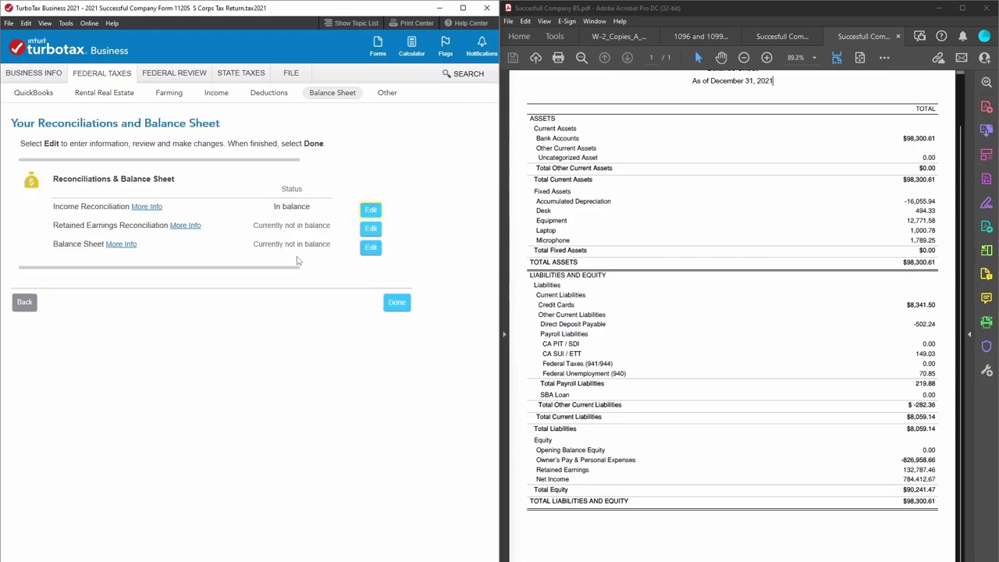
Open the balance sheet with Quick Entry and confirm total assets of $98,301.
{"action": "left_click", "coordinate": [371, 247]}
{"action": "left_click", "coordinate": [344, 302]}
{"action": "scroll", "coordinate": [367, 304], "scroll_direction": "down", "scroll_amount": 5}
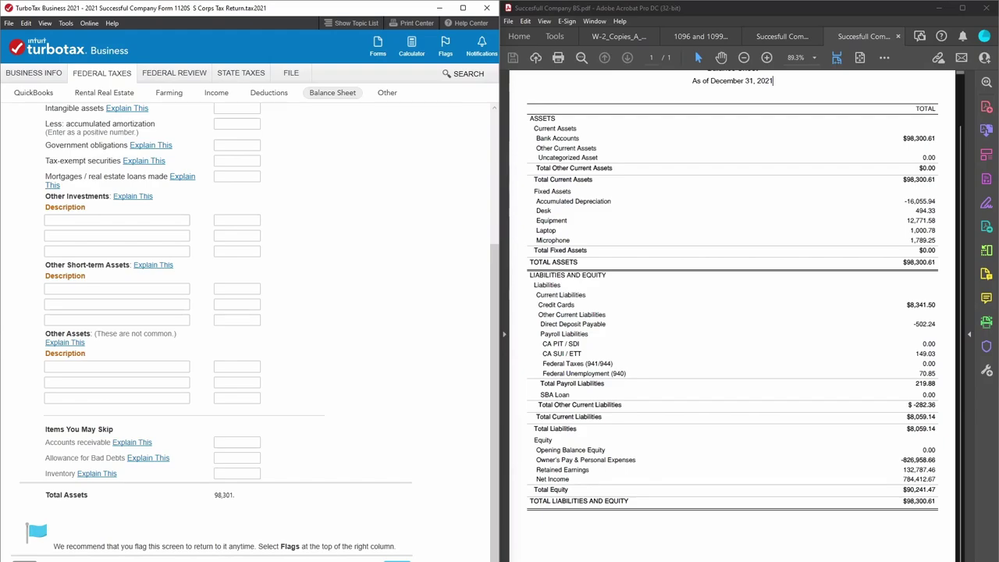
{"action": "left_click", "coordinate": [396, 560]}
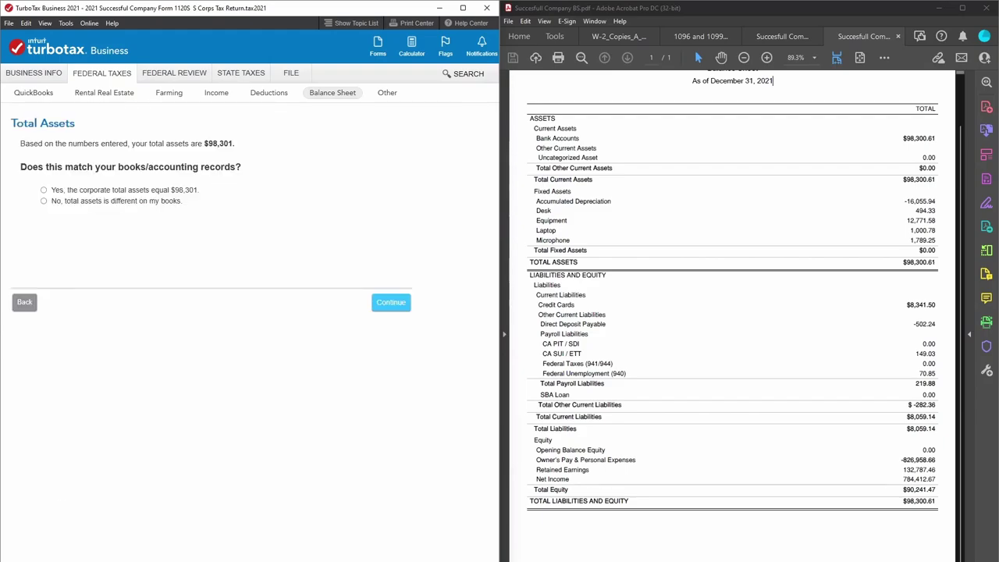
{"action": "left_click", "coordinate": [44, 191]}
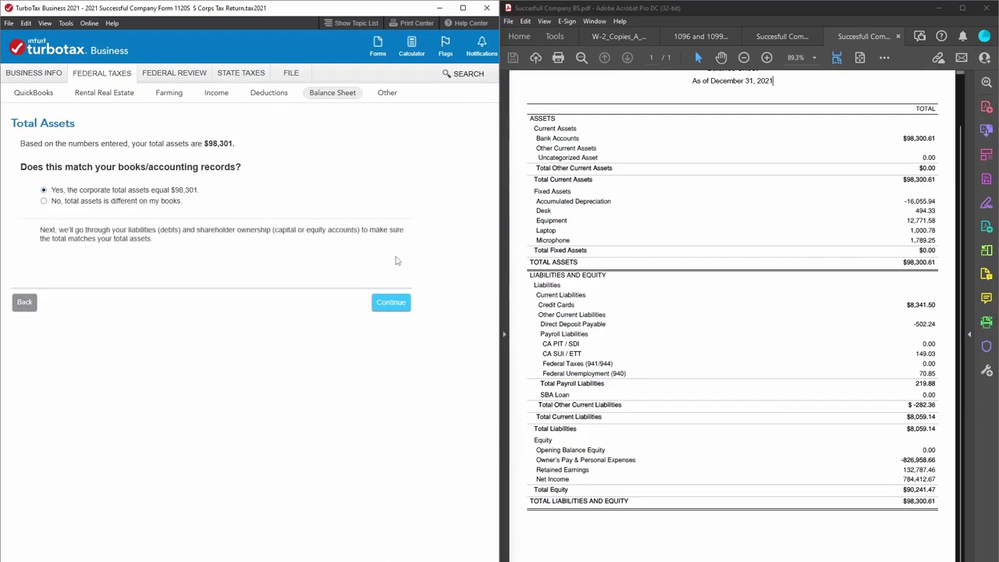
{"action": "left_click", "coordinate": [386, 304]}
Compare Total Current Assets and TOTAL ASSETS $98,300.61 in the Balance Sheet PDF.
{"action": "scroll", "coordinate": [379, 308], "scroll_direction": "down", "scroll_amount": 3}
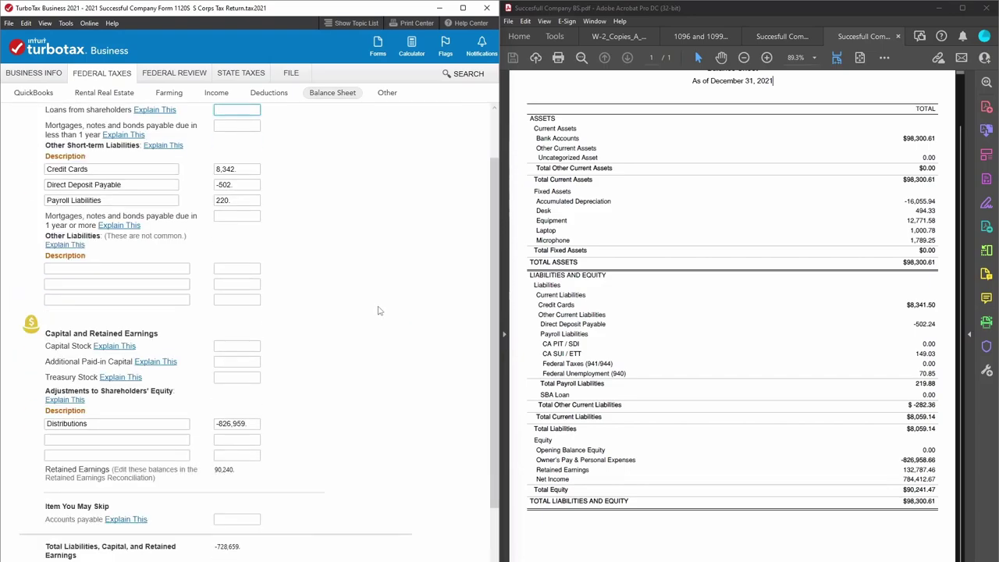
{"action": "double_click", "coordinate": [930, 179]}
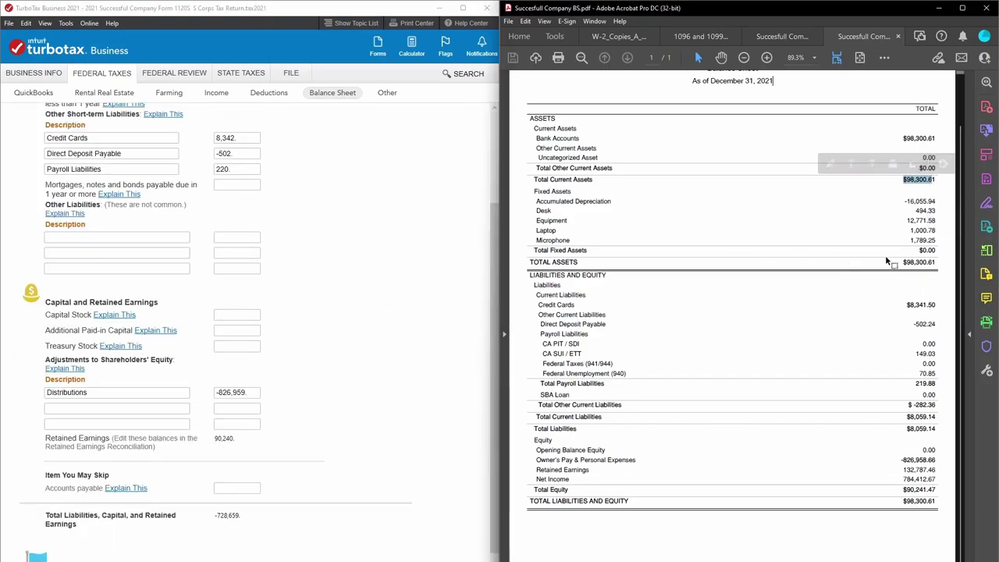
{"action": "double_click", "coordinate": [909, 262]}
{"action": "left_click", "coordinate": [358, 328]}
{"action": "scroll", "coordinate": [365, 337], "scroll_direction": "down", "scroll_amount": 1}
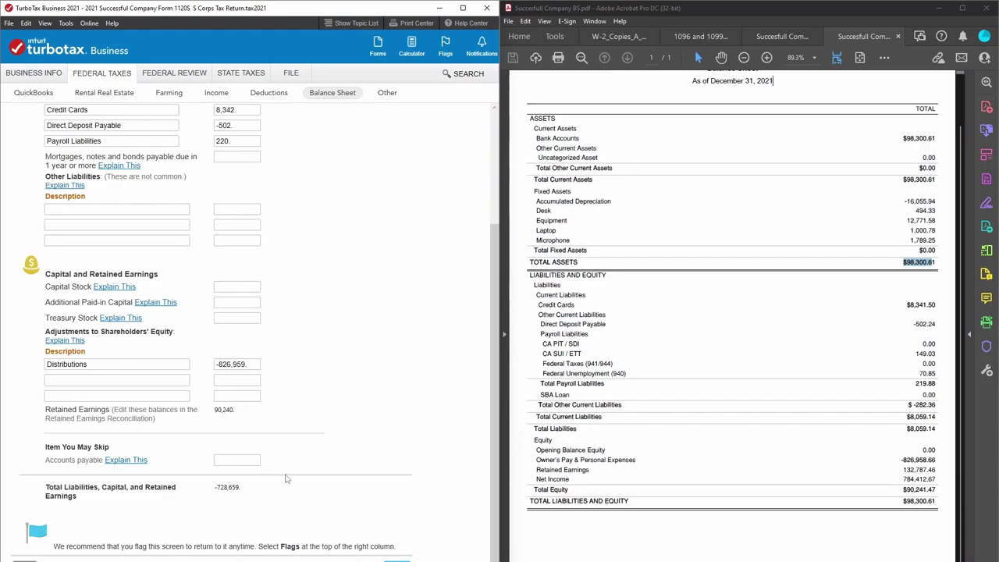
Delete the Distributions description and its -826,959 amount from the liabilities and capital entries.
{"action": "left_click", "coordinate": [117, 363]}
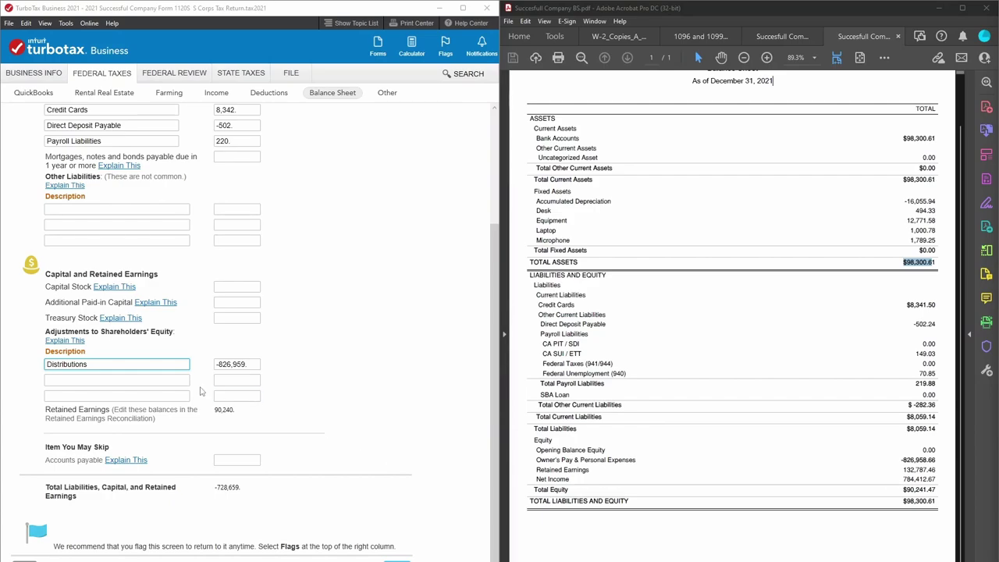
{"action": "double_click", "coordinate": [95, 362]}
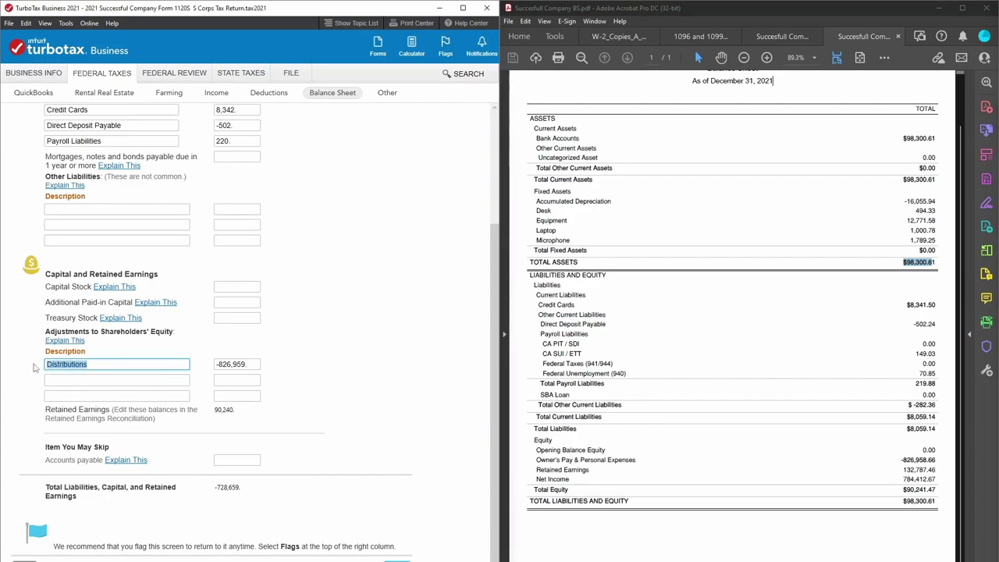
{"action": "key", "text": "BackSpace"}
{"action": "double_click", "coordinate": [234, 364]}
{"action": "key", "text": "BackSpace"}
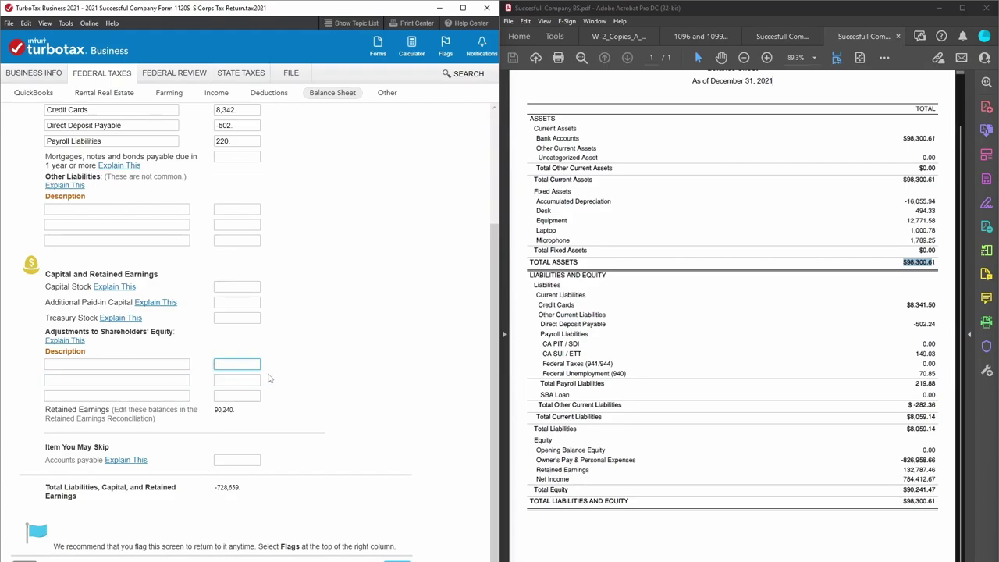
{"action": "left_click", "coordinate": [242, 396]}
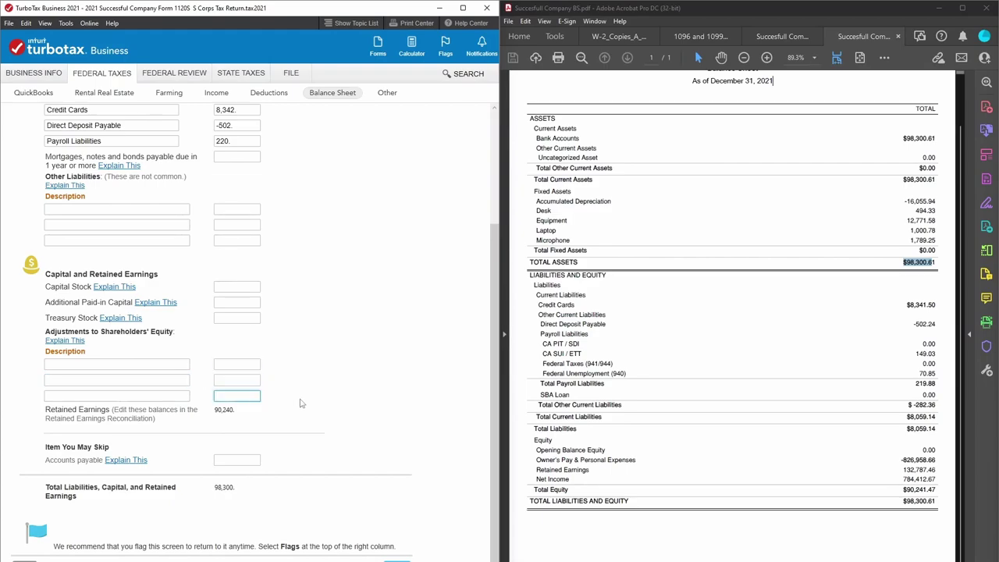
{"action": "scroll", "coordinate": [303, 400], "scroll_direction": "up", "scroll_amount": 3}
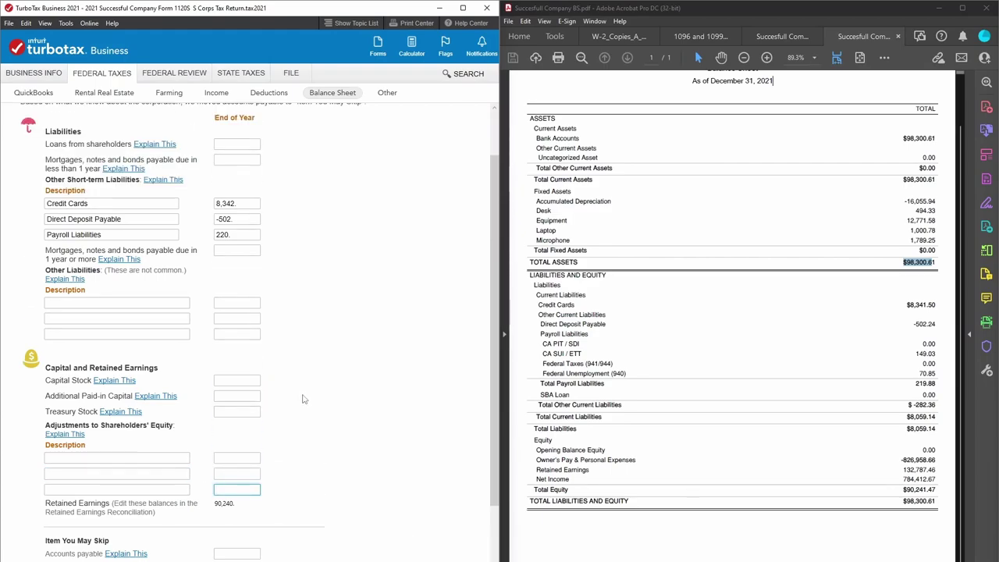
{"action": "scroll", "coordinate": [303, 399], "scroll_direction": "down", "scroll_amount": 3}
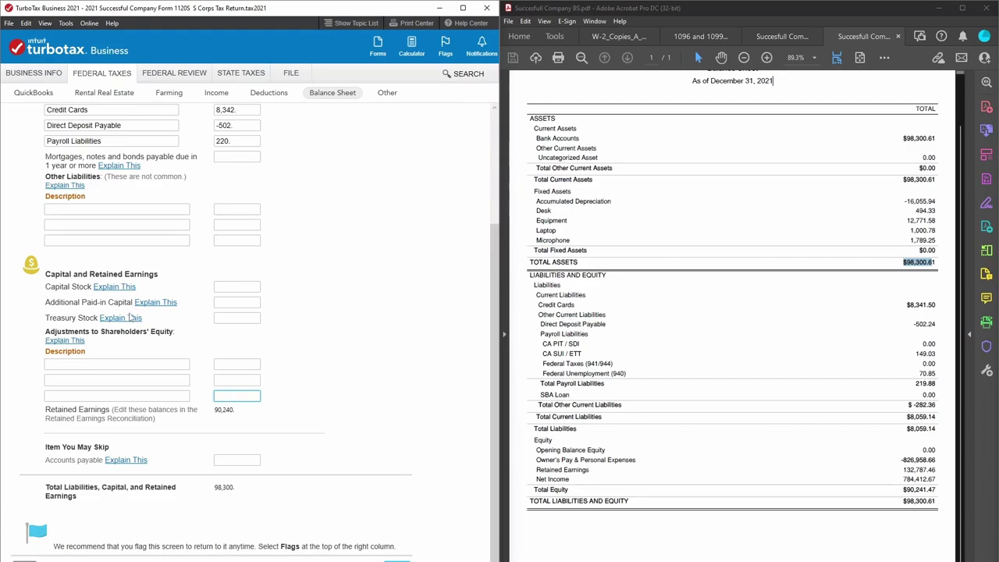
Check Additional Paid-in Capital and Treasury Stock against the PDF's $98,300.61 total and -826,958.66 owner's pay, then advance.
{"action": "left_click", "coordinate": [232, 301]}
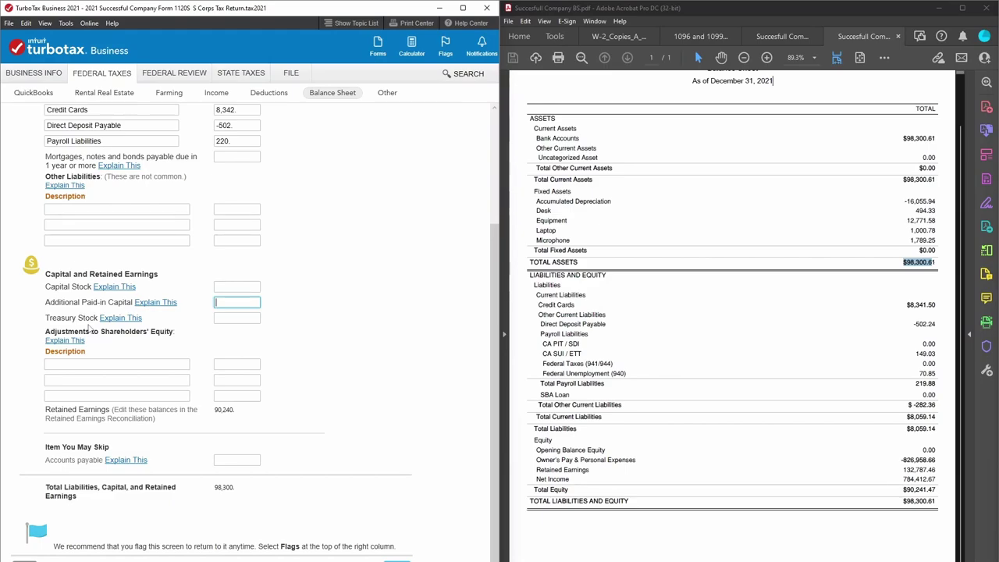
{"action": "left_click", "coordinate": [237, 318]}
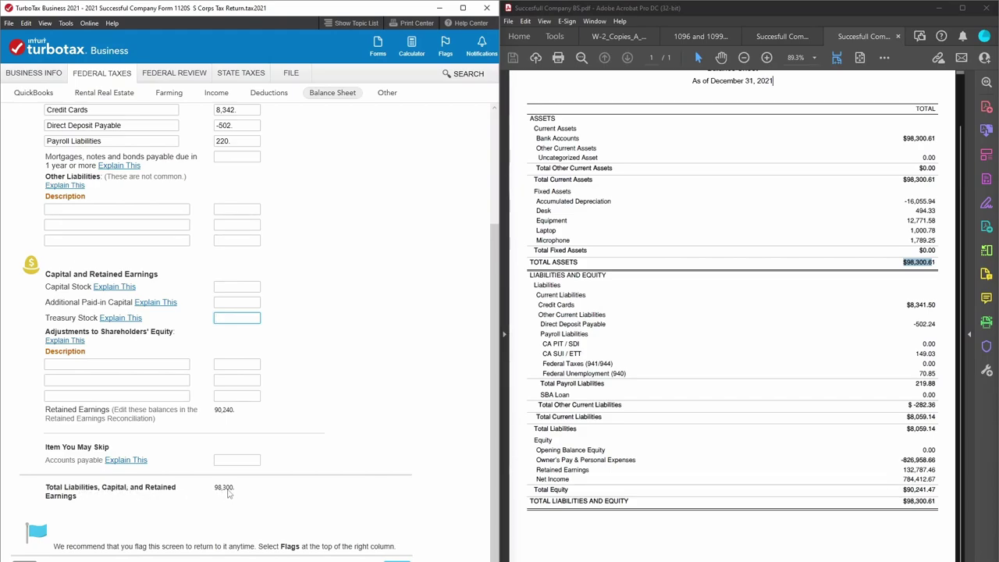
{"action": "left_click", "coordinate": [905, 503]}
{"action": "double_click", "coordinate": [906, 503]}
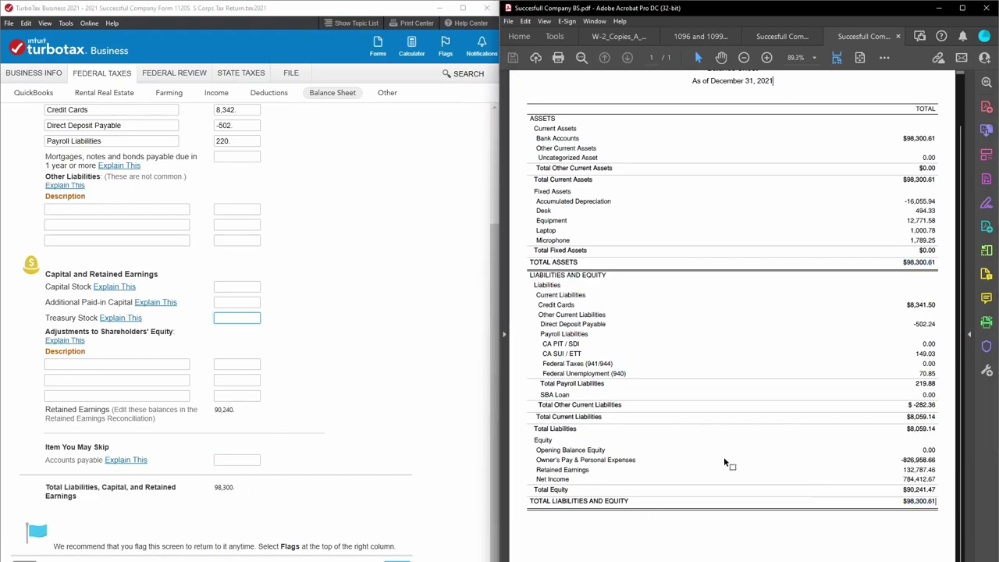
{"action": "double_click", "coordinate": [903, 460]}
{"action": "left_click", "coordinate": [839, 474]}
{"action": "left_click", "coordinate": [216, 493]}
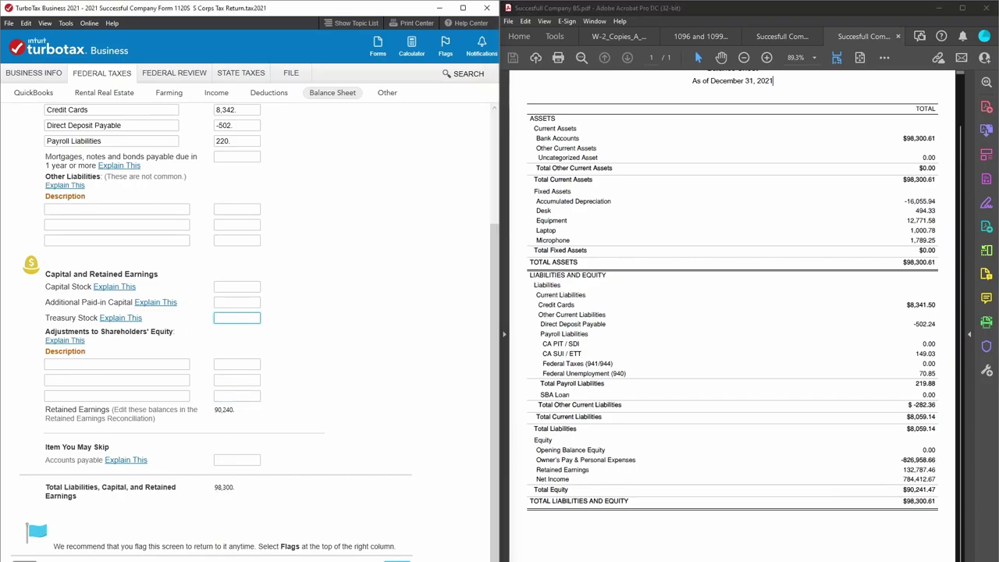
{"action": "key", "text": "Return"}
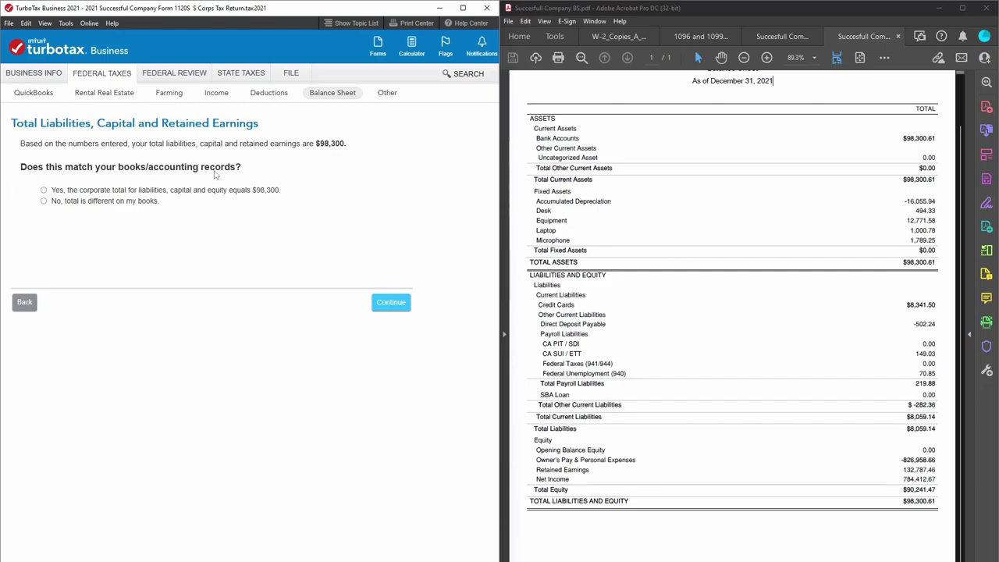
Confirm the corporate total equals $98,300 and continue to Review Beginning Balances.
{"action": "left_click", "coordinate": [44, 190]}
{"action": "left_click", "coordinate": [395, 305]}
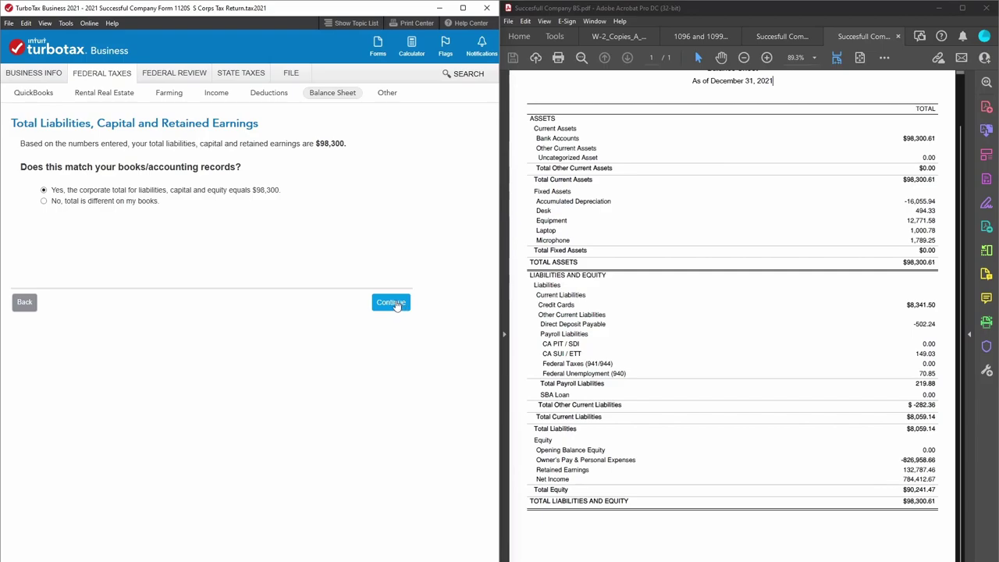
{"action": "left_click", "coordinate": [346, 355]}
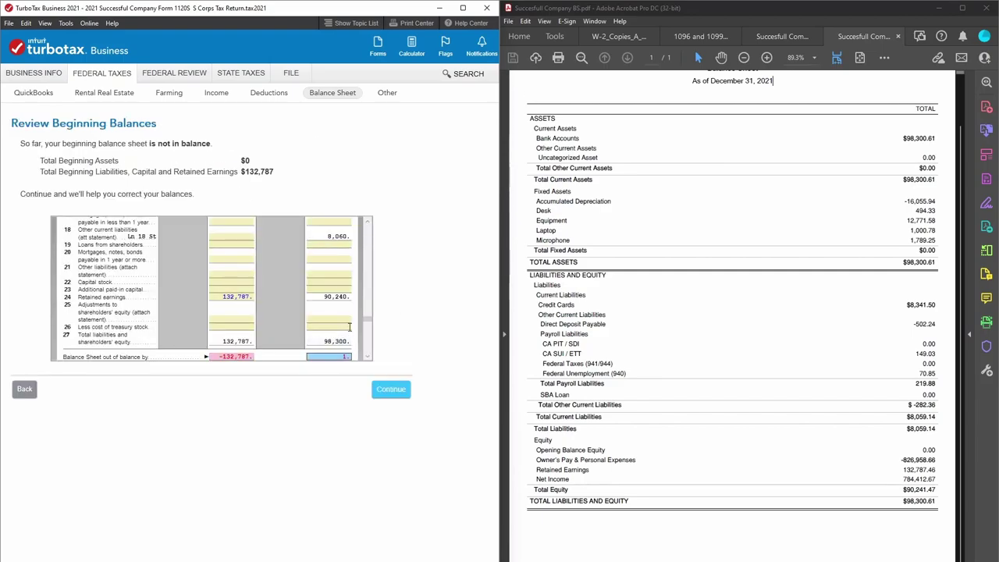
Scroll the beginning-balance preview to inspect the 826,959 shareholder distributions and the zero out-of-balance amount.
{"action": "scroll", "coordinate": [366, 301], "scroll_direction": "up", "scroll_amount": 3}
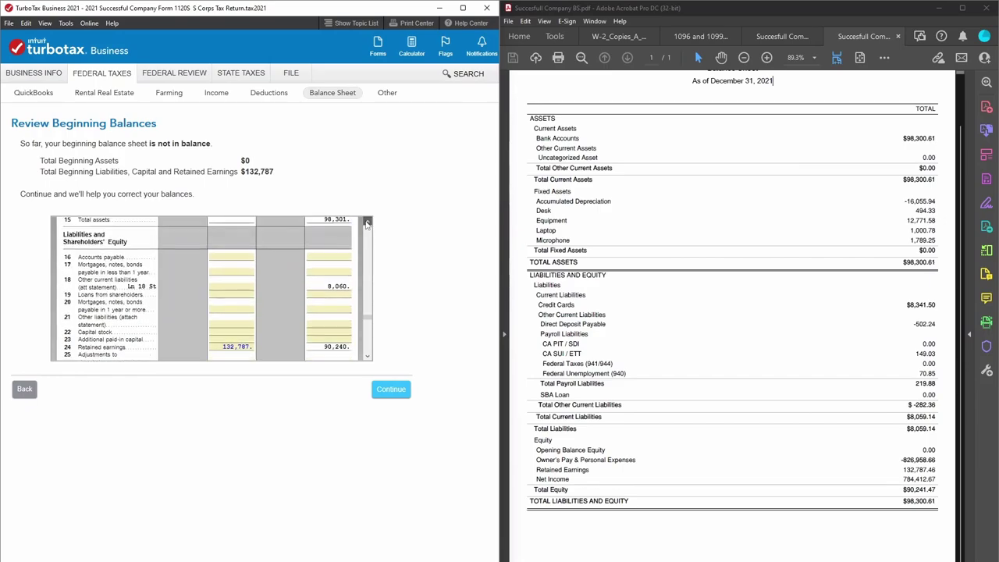
{"action": "scroll", "coordinate": [365, 302], "scroll_direction": "up", "scroll_amount": 10}
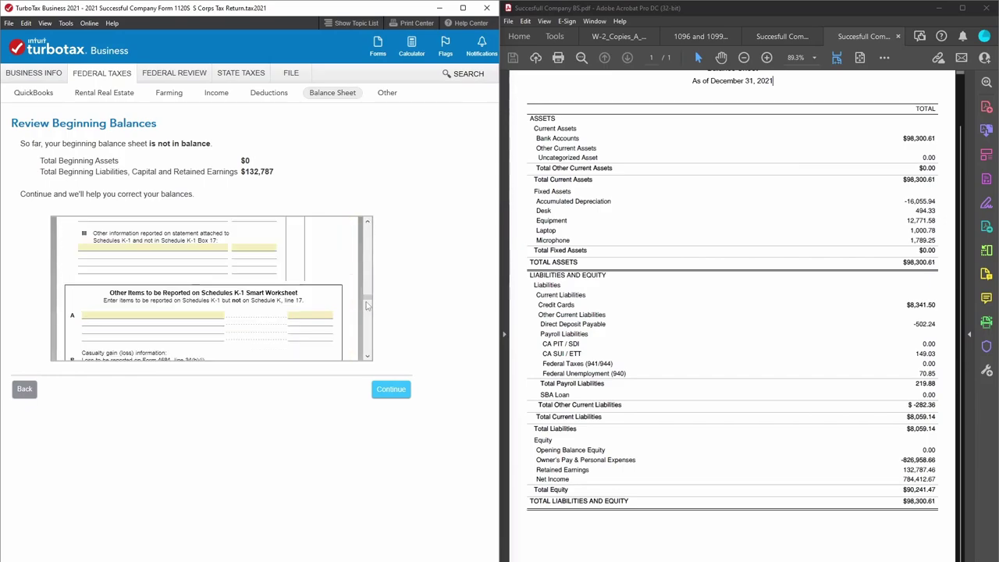
{"action": "scroll", "coordinate": [365, 308], "scroll_direction": "down", "scroll_amount": 10}
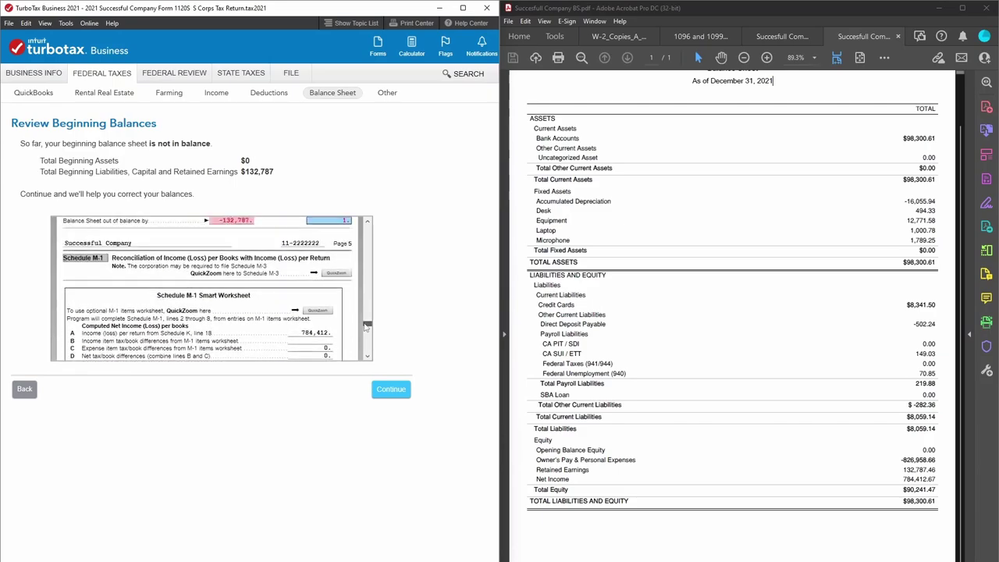
{"action": "left_click_drag", "start_coordinate": [364, 320], "coordinate": [367, 286]}
{"action": "left_click", "coordinate": [323, 264]}
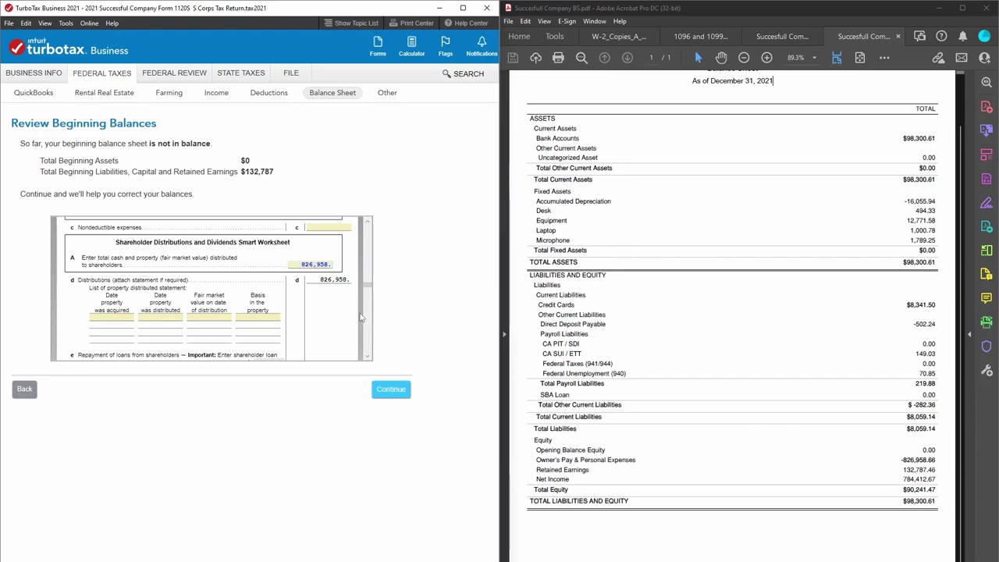
{"action": "scroll", "coordinate": [365, 309], "scroll_direction": "down", "scroll_amount": 1}
{"action": "left_click_drag", "start_coordinate": [367, 290], "coordinate": [371, 327]}
{"action": "left_click", "coordinate": [336, 300]}
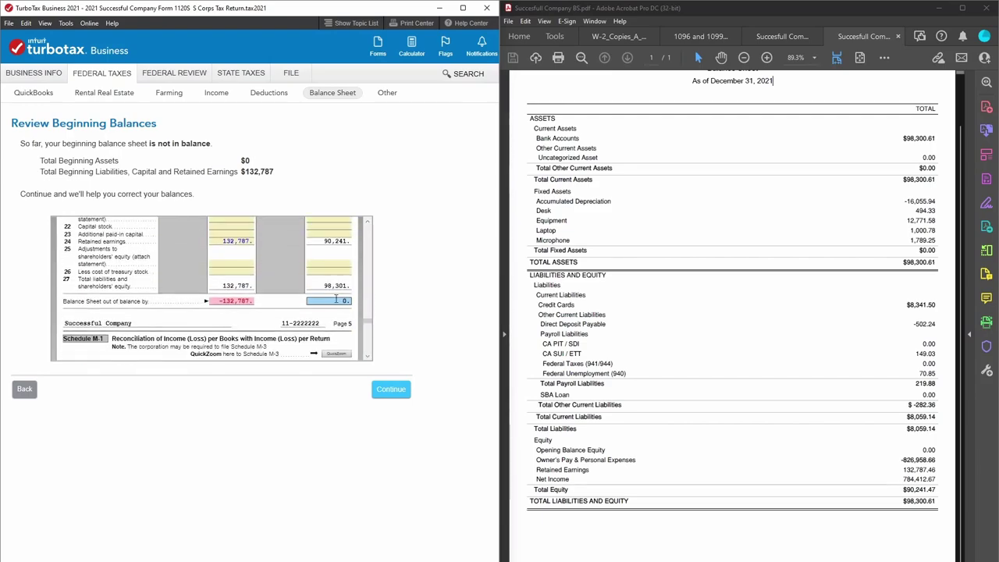
{"action": "left_click_drag", "start_coordinate": [368, 324], "coordinate": [367, 288]}
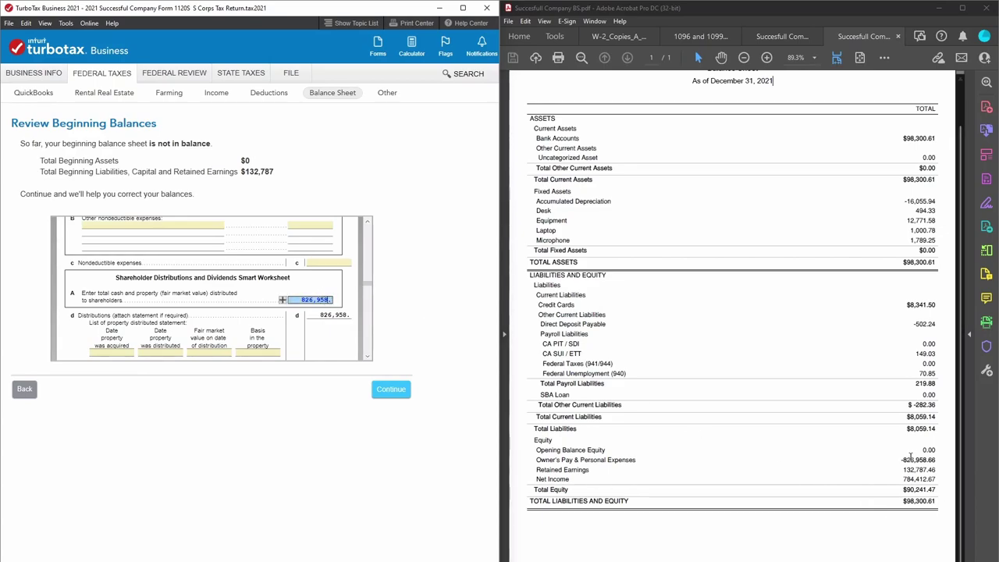
{"action": "left_click_drag", "start_coordinate": [927, 461], "coordinate": [937, 460]}
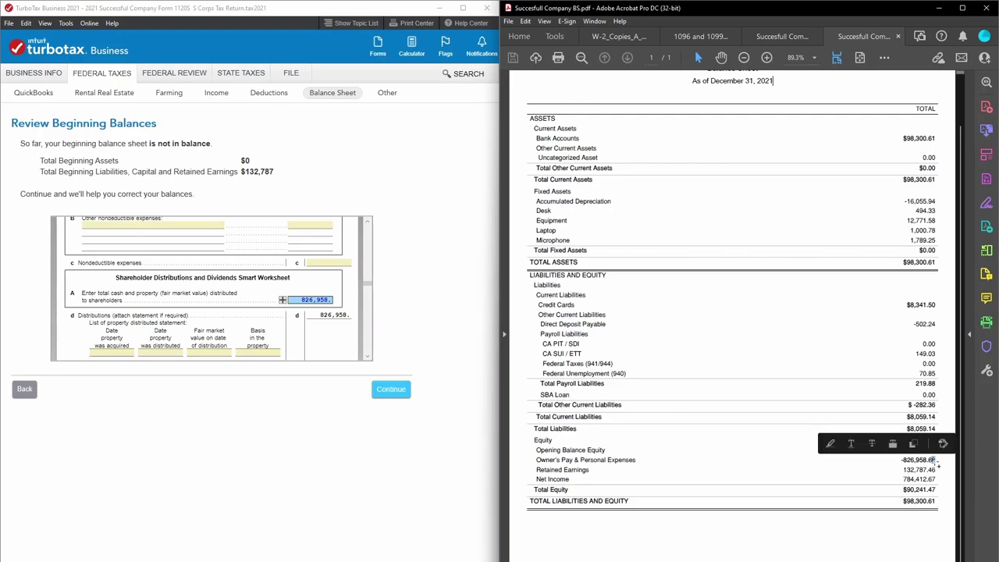
{"action": "left_click", "coordinate": [367, 309]}
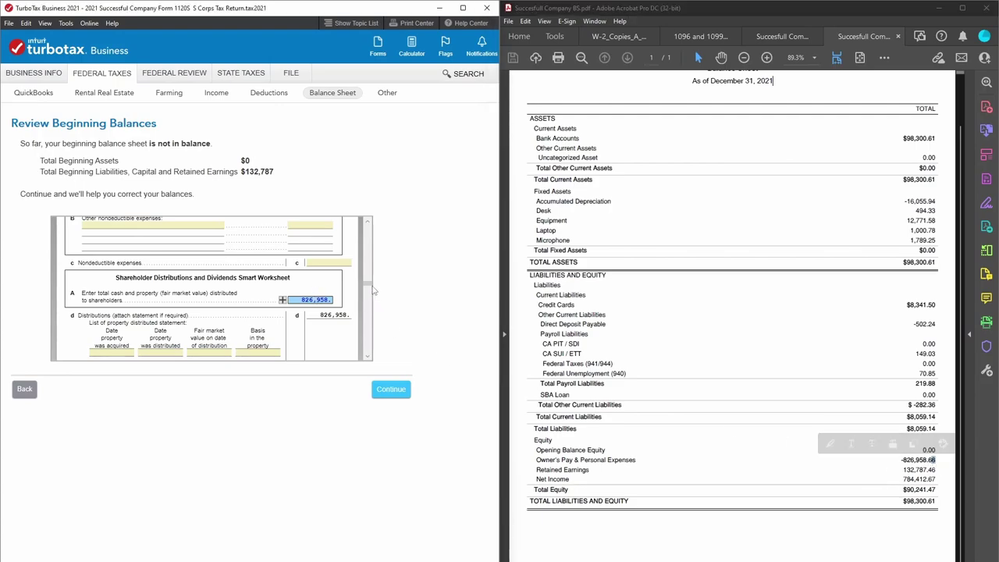
{"action": "left_click_drag", "start_coordinate": [373, 309], "coordinate": [372, 320]}
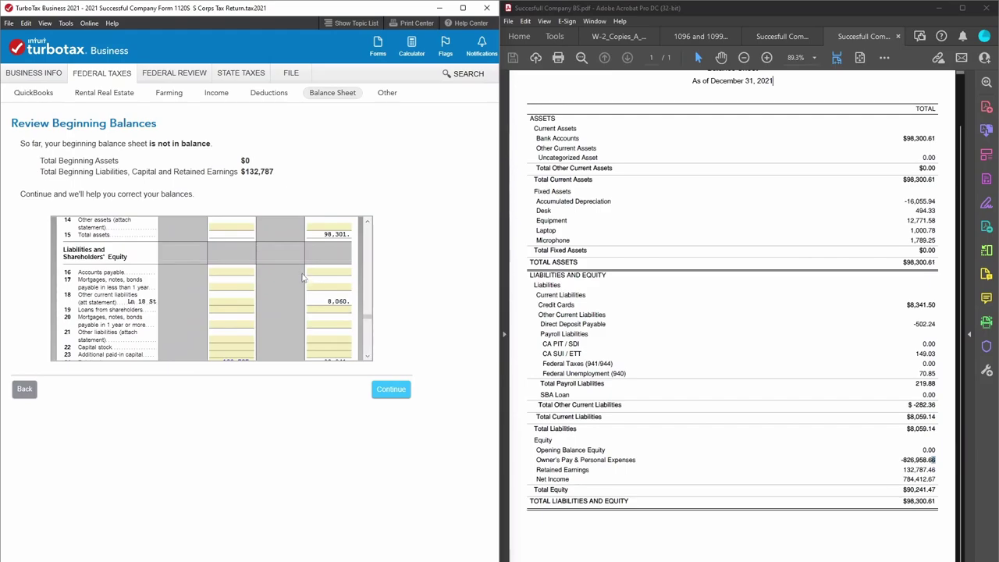
{"action": "left_click", "coordinate": [368, 359]}
{"action": "left_click", "coordinate": [368, 359]}
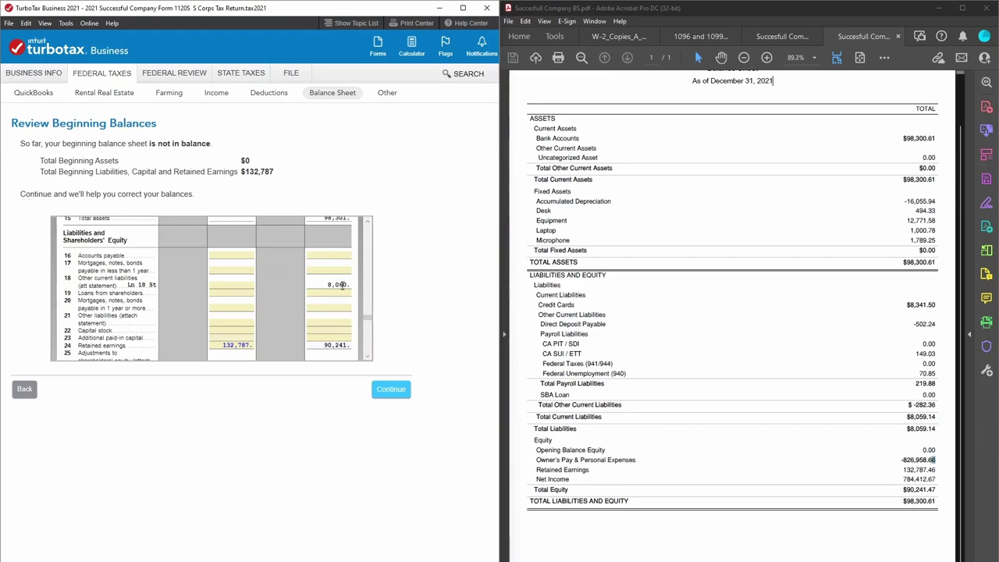
{"action": "left_click", "coordinate": [367, 221]}
{"action": "left_click", "coordinate": [367, 221]}
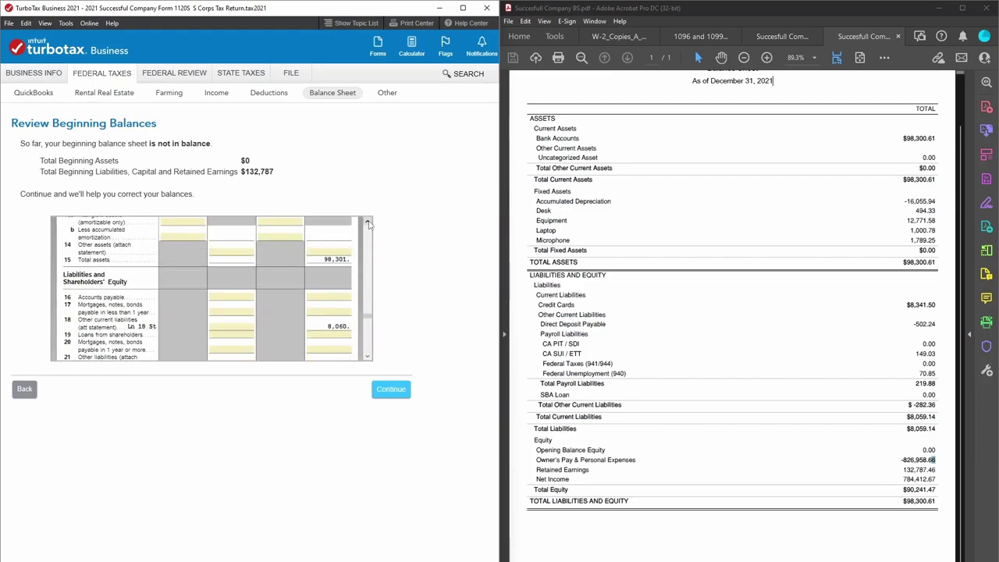
{"action": "left_click", "coordinate": [368, 222]}
{"action": "left_click", "coordinate": [368, 222]}
{"action": "left_click", "coordinate": [368, 221]}
{"action": "left_click", "coordinate": [367, 221]}
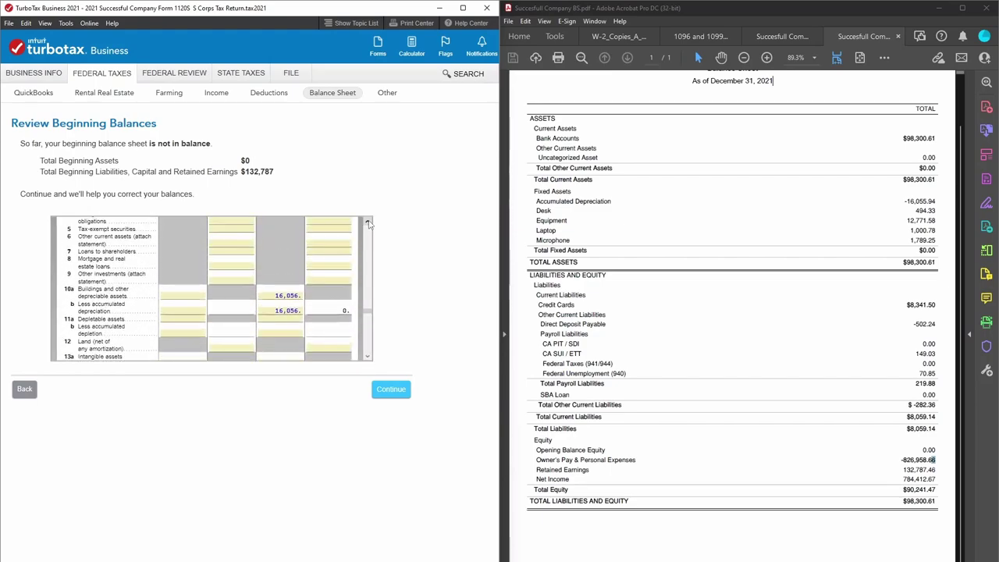
{"action": "left_click", "coordinate": [367, 222]}
{"action": "left_click", "coordinate": [367, 221]}
{"action": "left_click", "coordinate": [367, 221]}
{"action": "left_click", "coordinate": [367, 222]}
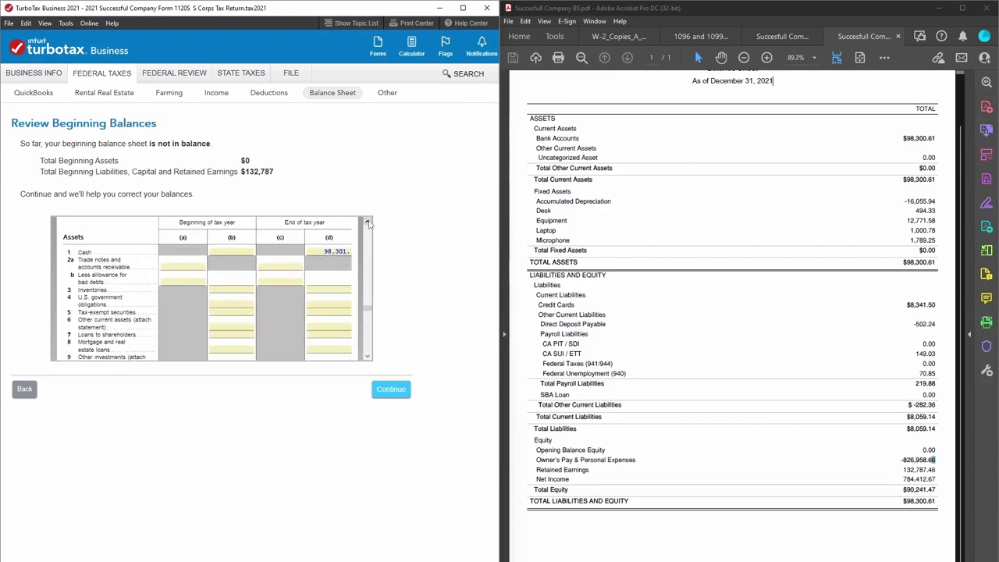
{"action": "left_click", "coordinate": [338, 251]}
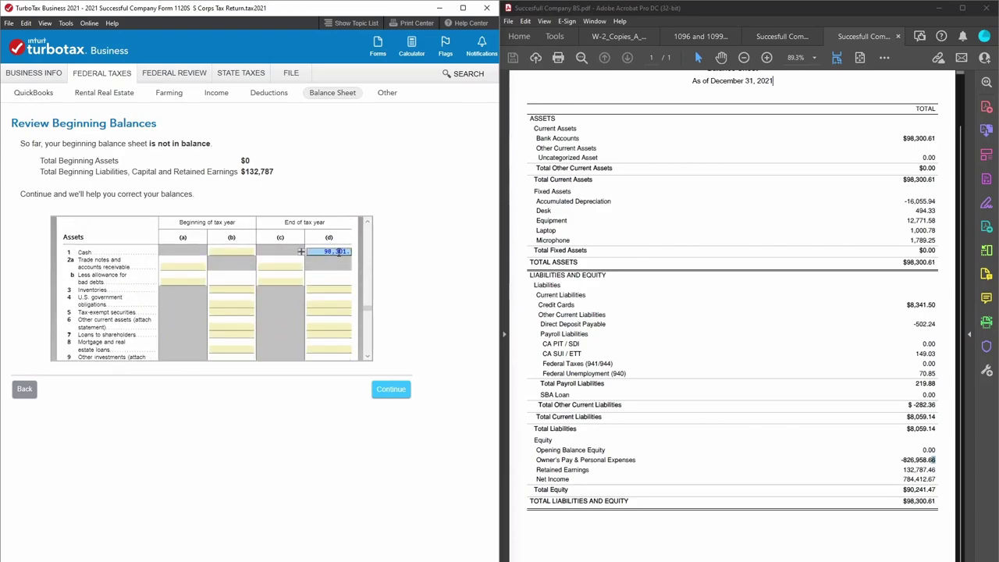
{"action": "left_click", "coordinate": [368, 355]}
{"action": "left_click", "coordinate": [367, 355]}
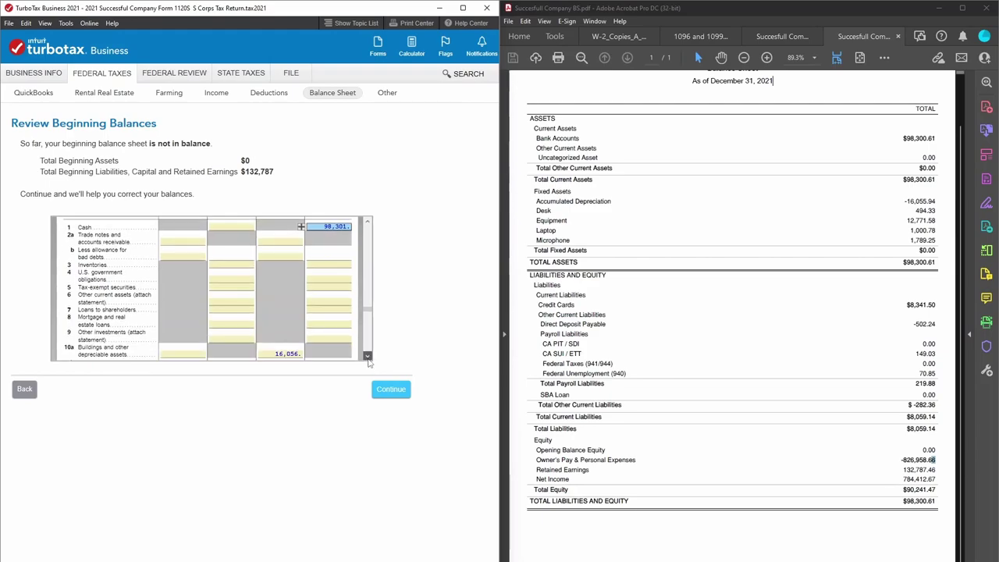
{"action": "left_click", "coordinate": [367, 355]}
{"action": "left_click", "coordinate": [368, 356]}
{"action": "scroll", "coordinate": [288, 322], "scroll_direction": "down", "scroll_amount": 3}
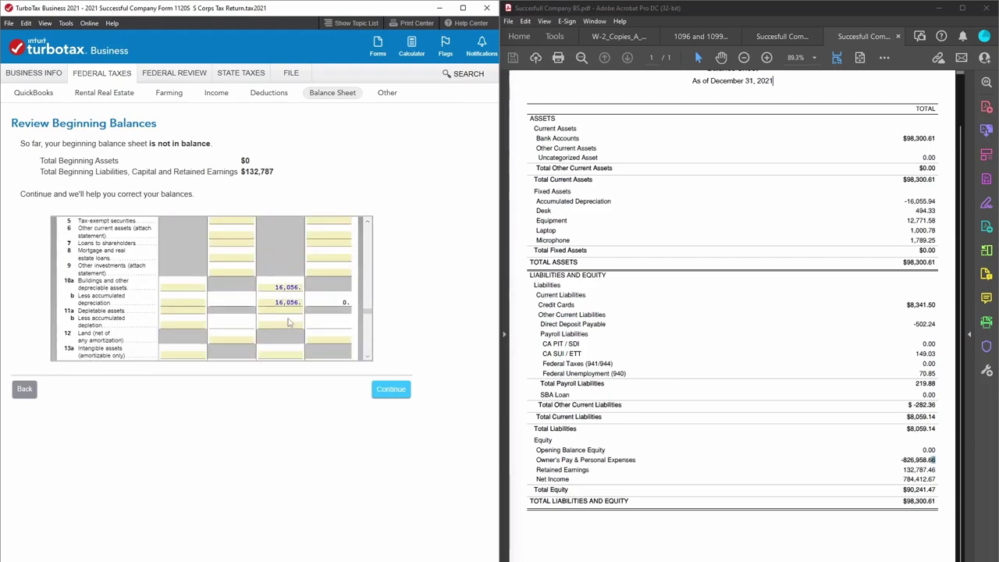
{"action": "left_click", "coordinate": [289, 288]}
{"action": "left_click", "coordinate": [287, 302]}
{"action": "left_click", "coordinate": [287, 304]}
{"action": "left_click", "coordinate": [344, 301]}
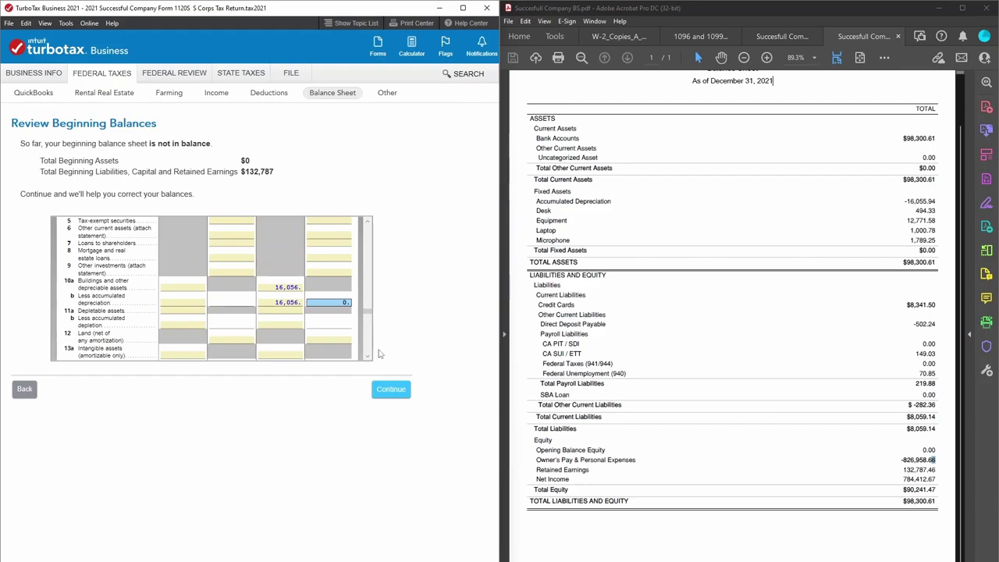
{"action": "scroll", "coordinate": [368, 356], "scroll_direction": "down", "scroll_amount": 5}
{"action": "scroll", "coordinate": [369, 356], "scroll_direction": "down", "scroll_amount": 1}
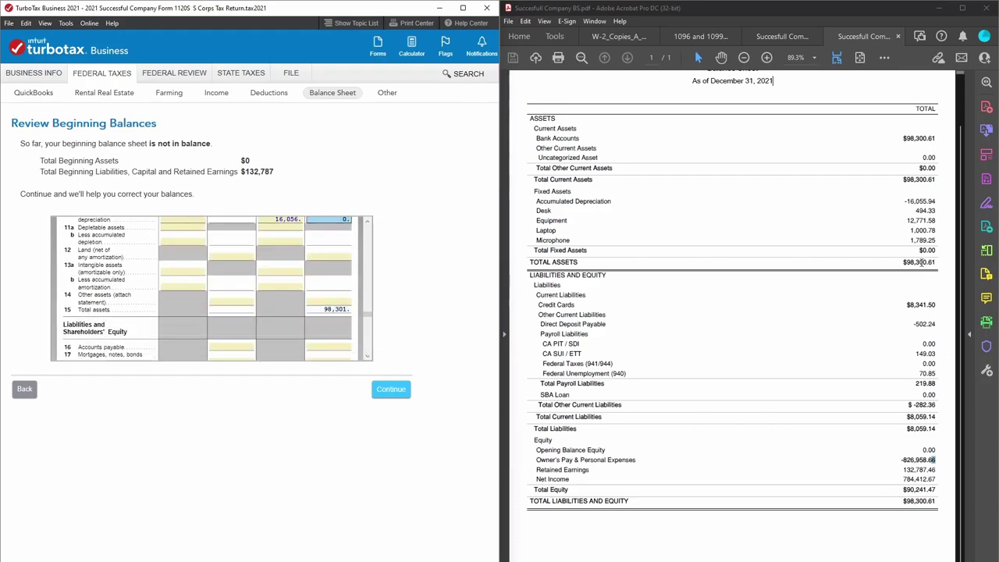
{"action": "scroll", "coordinate": [368, 356], "scroll_direction": "down", "scroll_amount": 4}
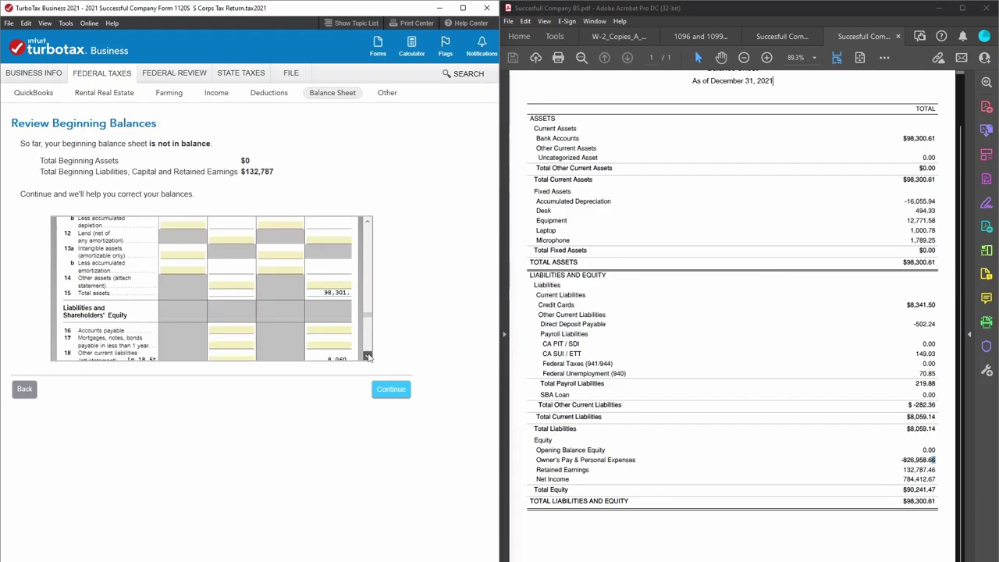
{"action": "scroll", "coordinate": [368, 356], "scroll_direction": "down", "scroll_amount": 4}
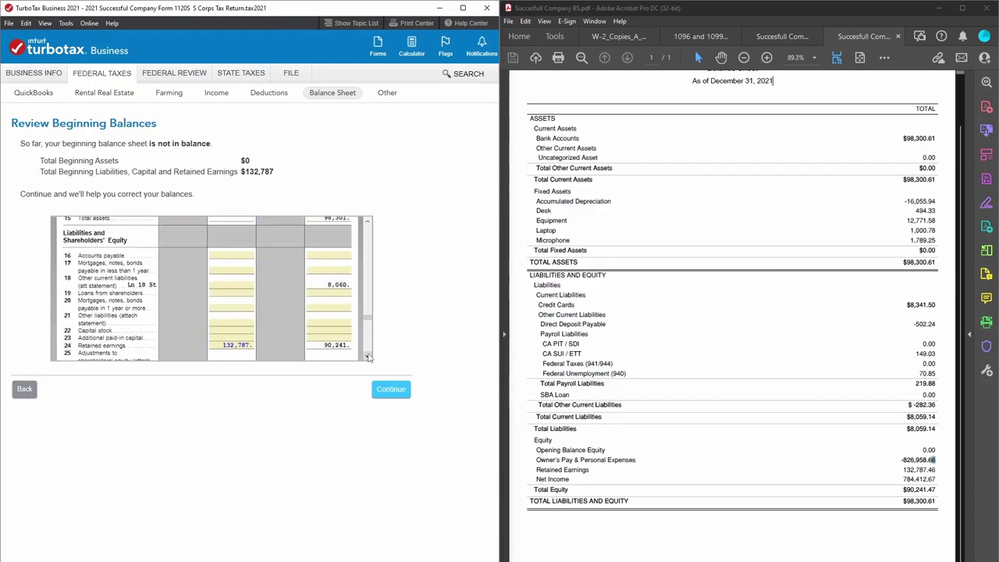
Compare the 8,060 other current liabilities with the PDF's $8,059.14 total liabilities.
{"action": "left_click", "coordinate": [326, 250]}
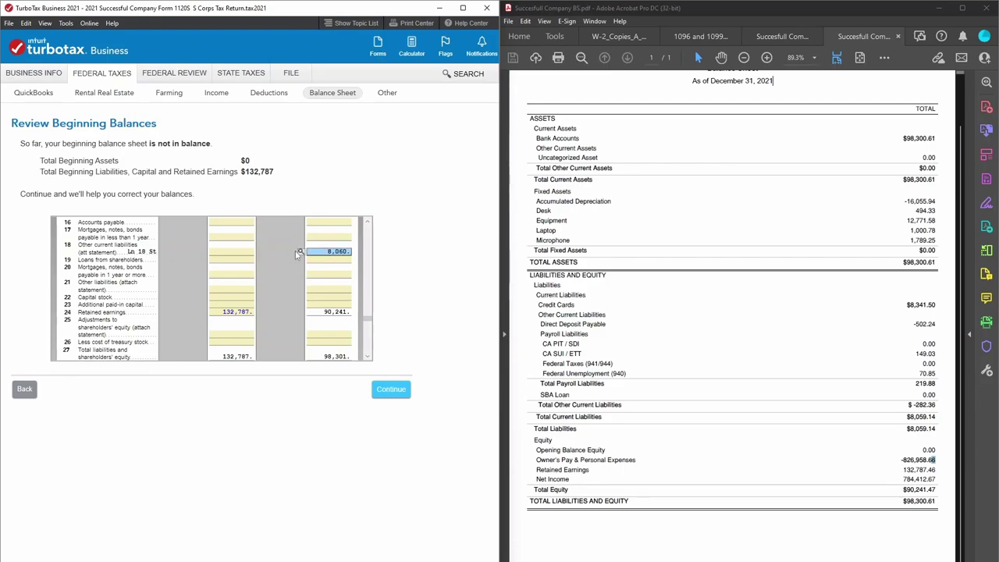
{"action": "left_click_drag", "start_coordinate": [905, 428], "coordinate": [937, 433]}
{"action": "left_click", "coordinate": [937, 432]}
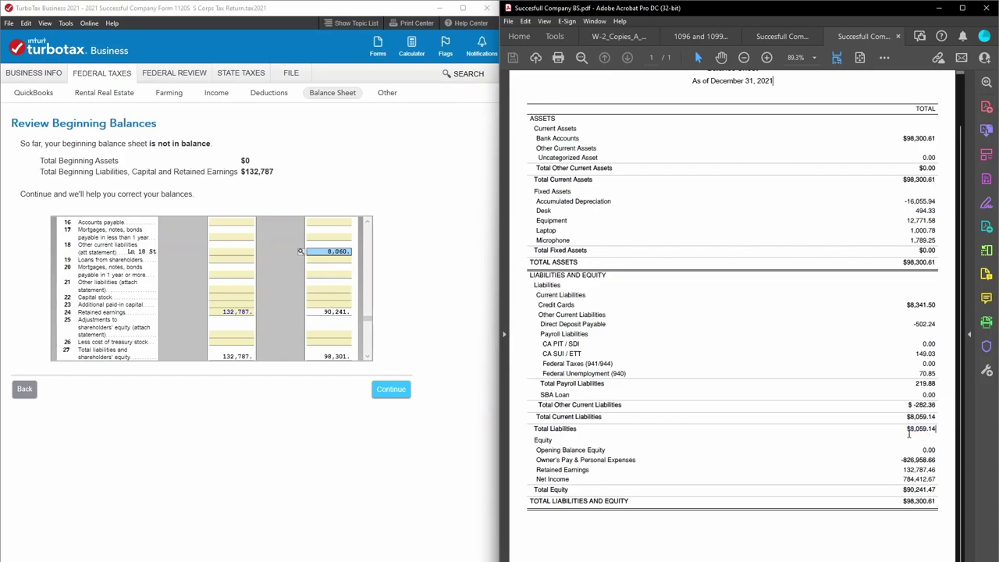
{"action": "left_click", "coordinate": [367, 355]}
{"action": "left_click", "coordinate": [367, 355]}
{"action": "left_click", "coordinate": [367, 355]}
Compare retained earnings (90,241 end, 132,787 beginning) and the 98,301 total with the PDF's equity figures.
{"action": "left_click", "coordinate": [328, 278]}
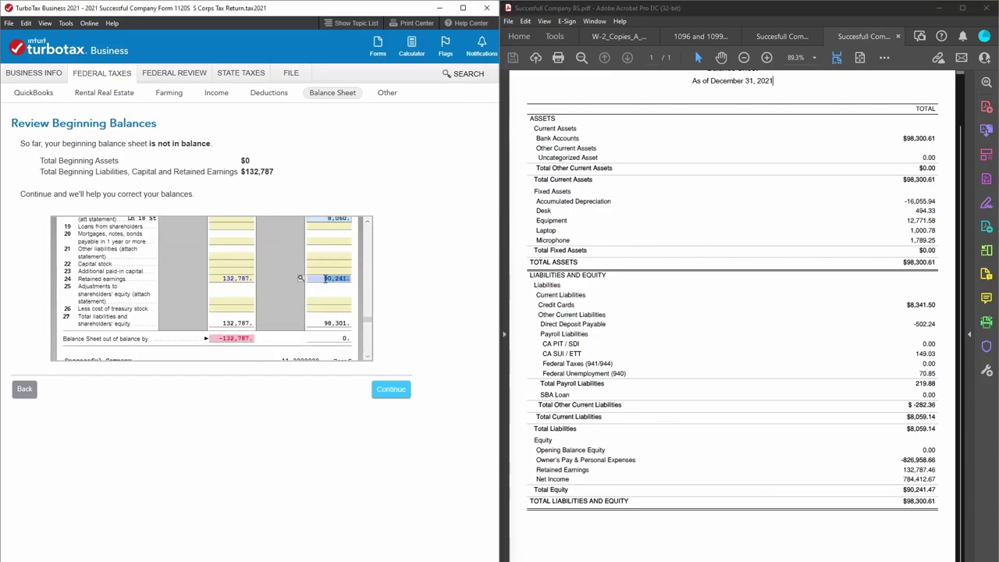
{"action": "left_click", "coordinate": [226, 280]}
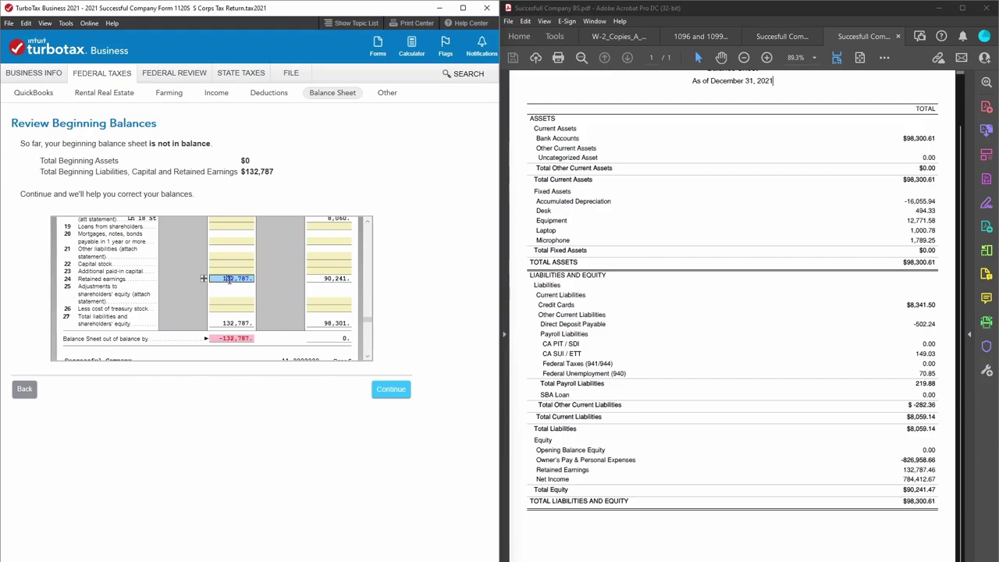
{"action": "left_click", "coordinate": [904, 468]}
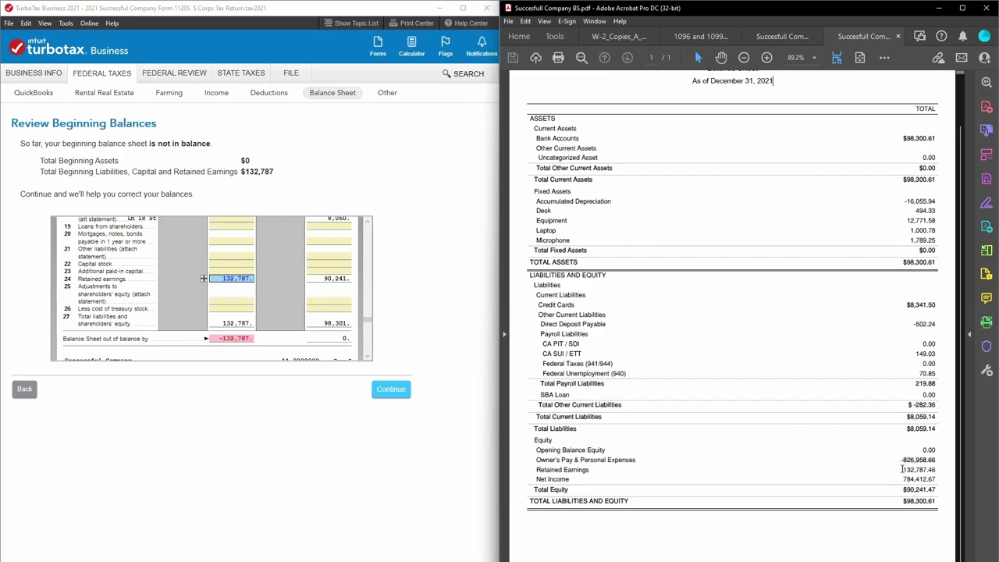
{"action": "left_click", "coordinate": [331, 278]}
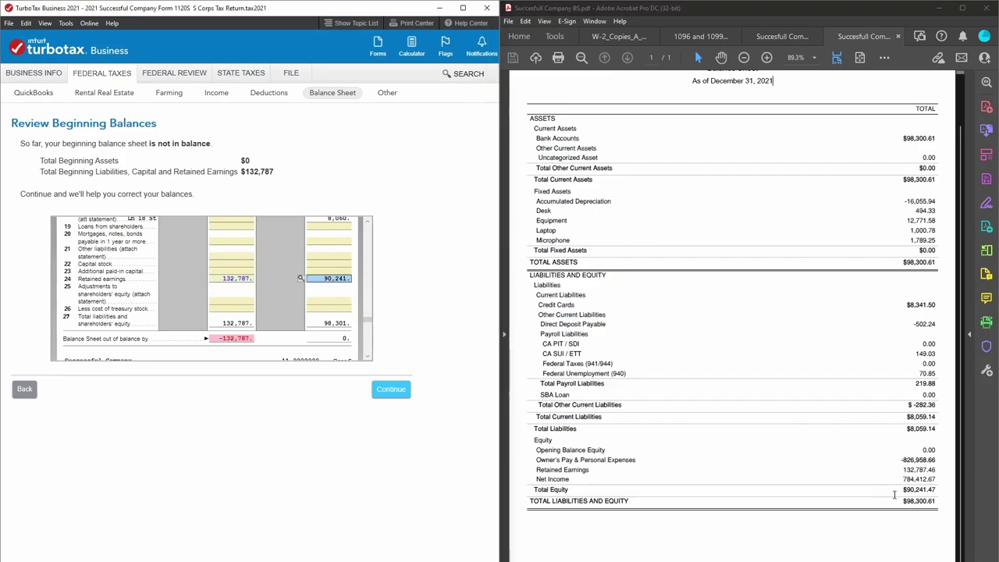
{"action": "left_click_drag", "start_coordinate": [902, 490], "coordinate": [934, 491]}
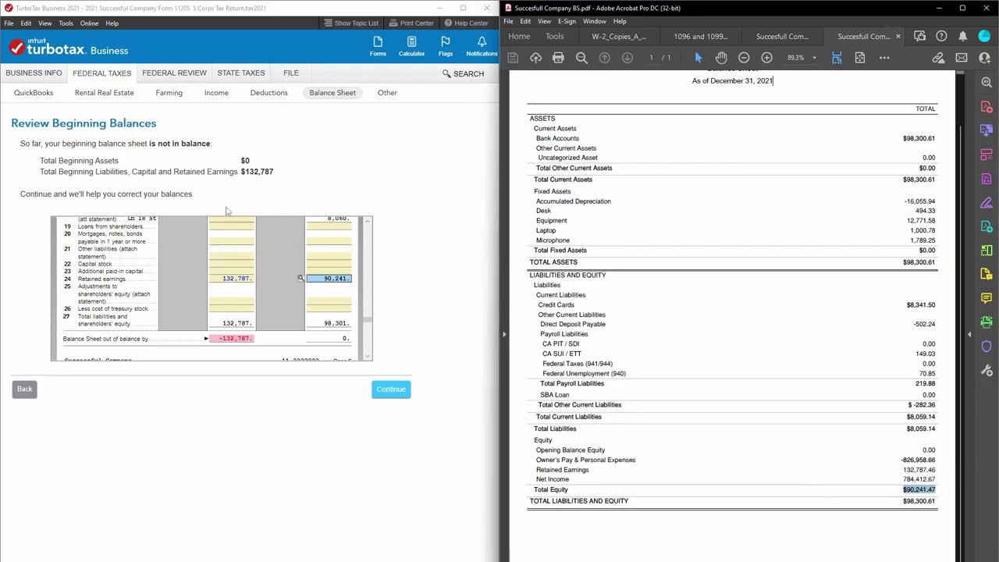
{"action": "left_click", "coordinate": [343, 323]}
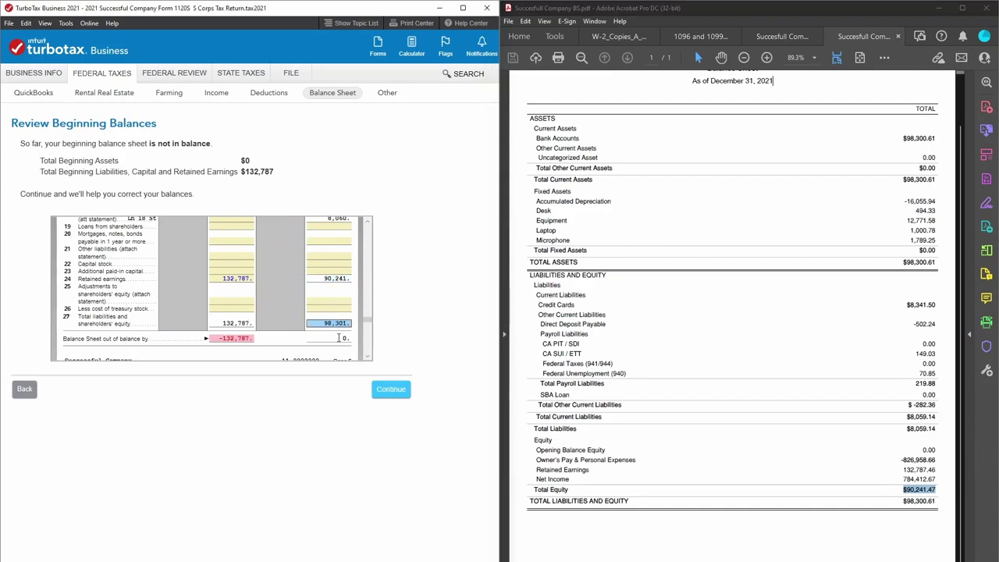
{"action": "left_click", "coordinate": [338, 337]}
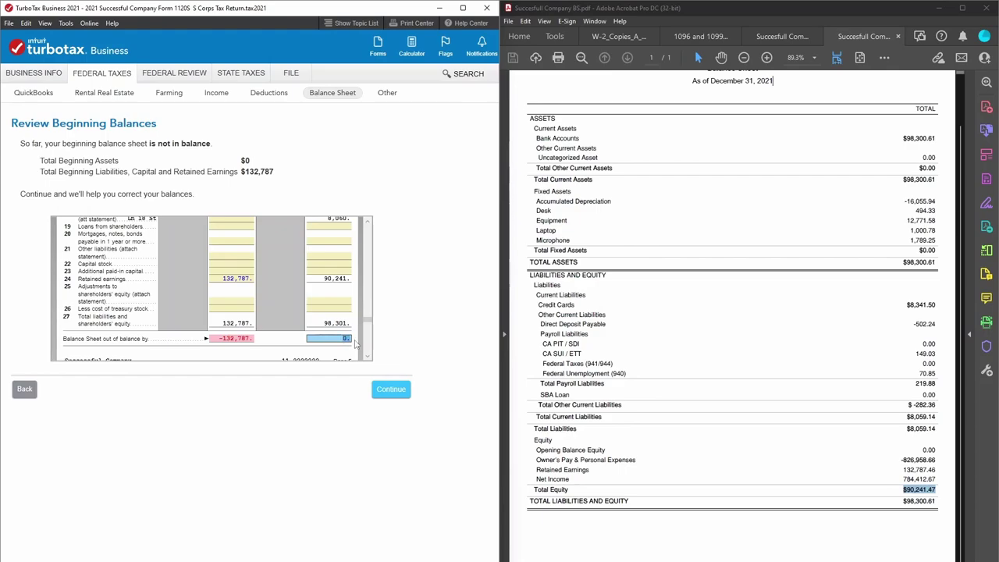
{"action": "left_click", "coordinate": [231, 337]}
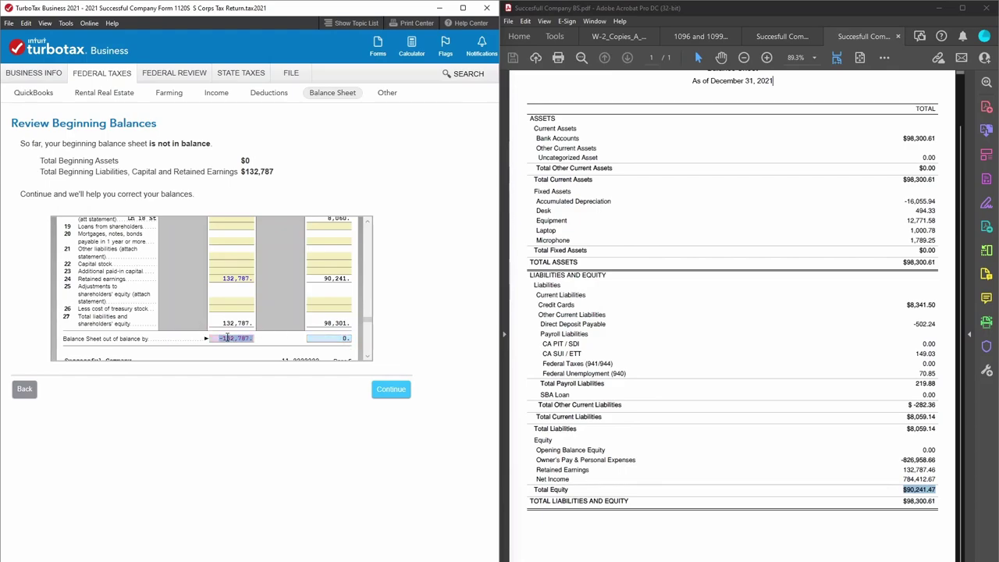
{"action": "left_click", "coordinate": [241, 278]}
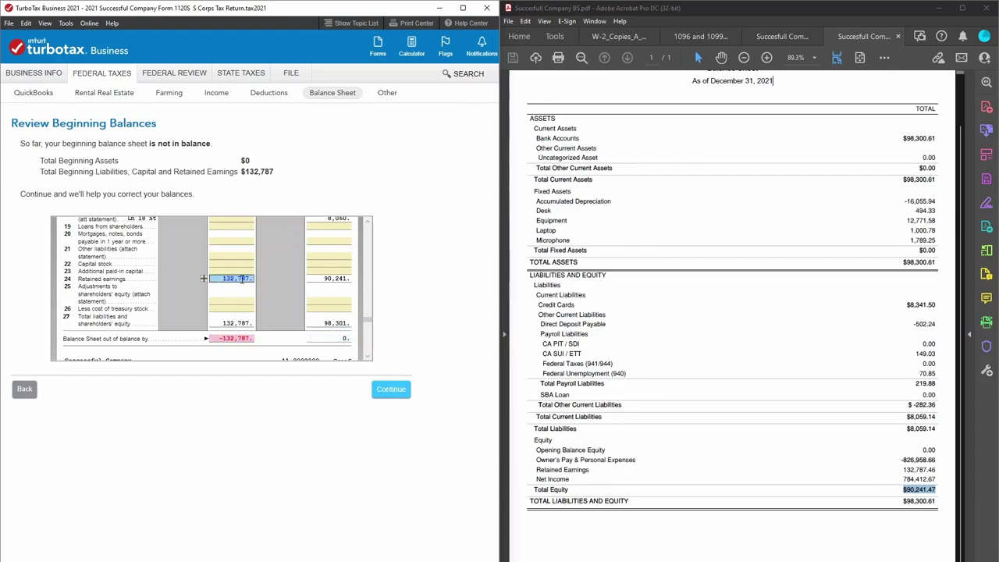
Enter 132787.46 as the beginning-of-year Cash on Schedule L line 1.
{"action": "left_click", "coordinate": [367, 225]}
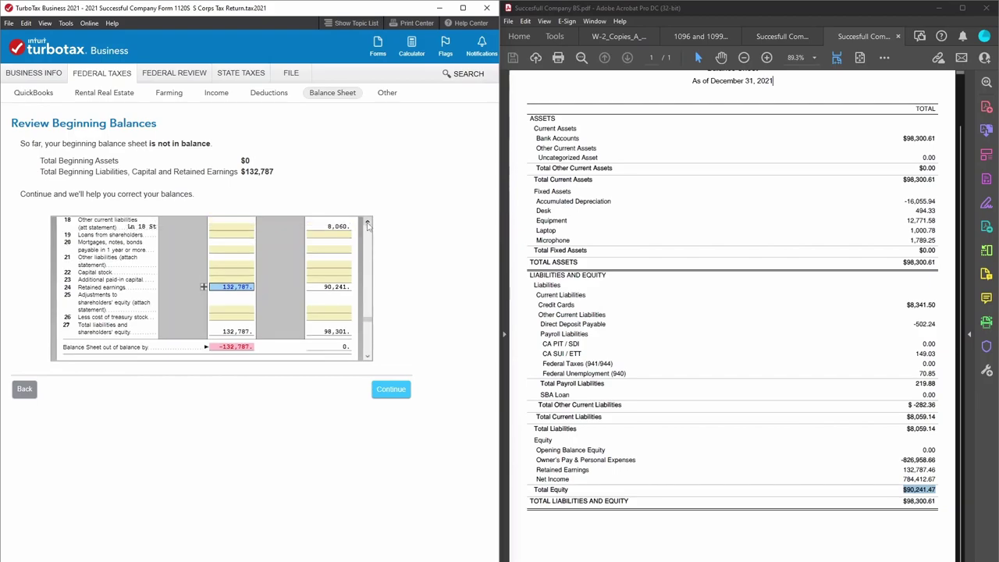
{"action": "left_click", "coordinate": [368, 225]}
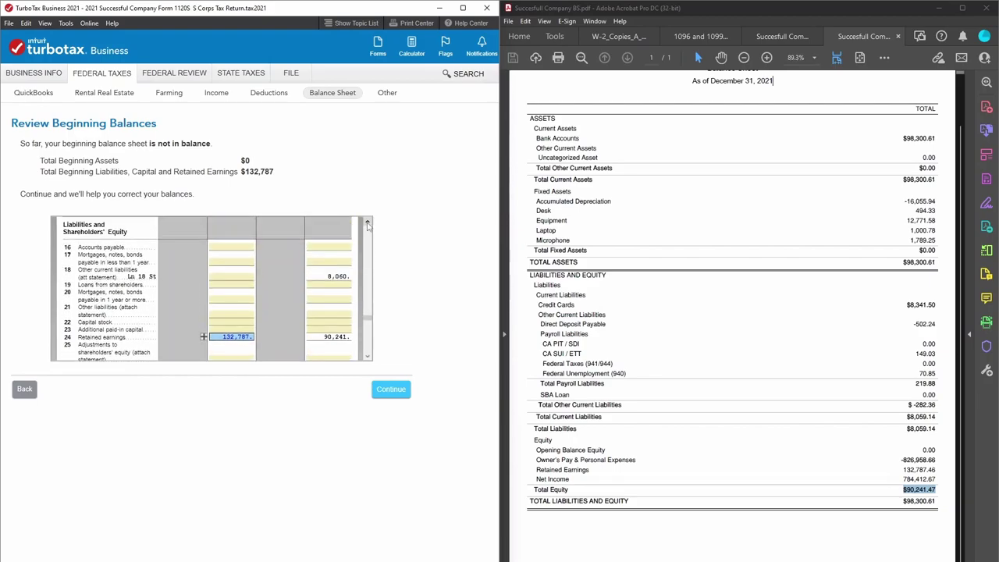
{"action": "left_click", "coordinate": [367, 224]}
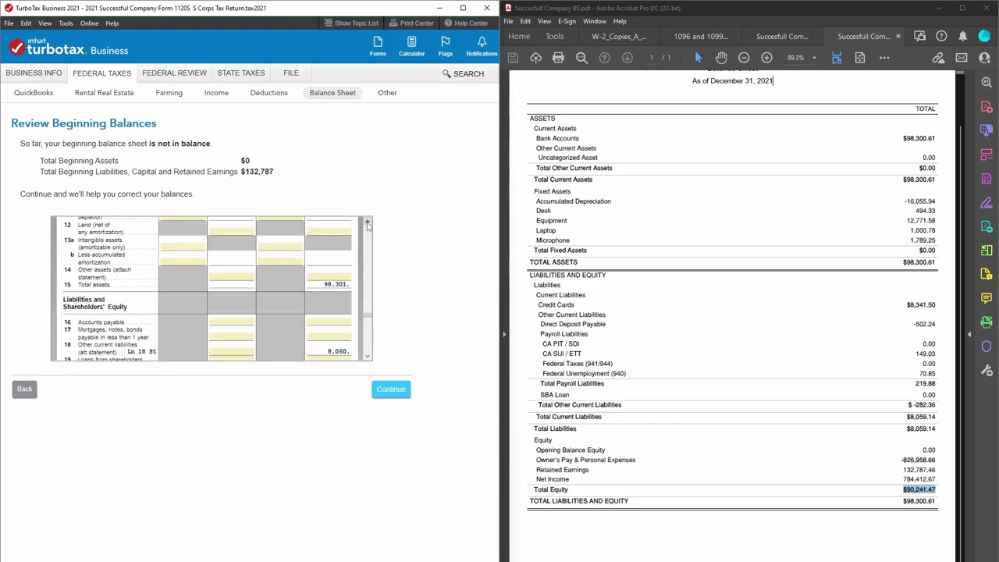
{"action": "left_click", "coordinate": [367, 224]}
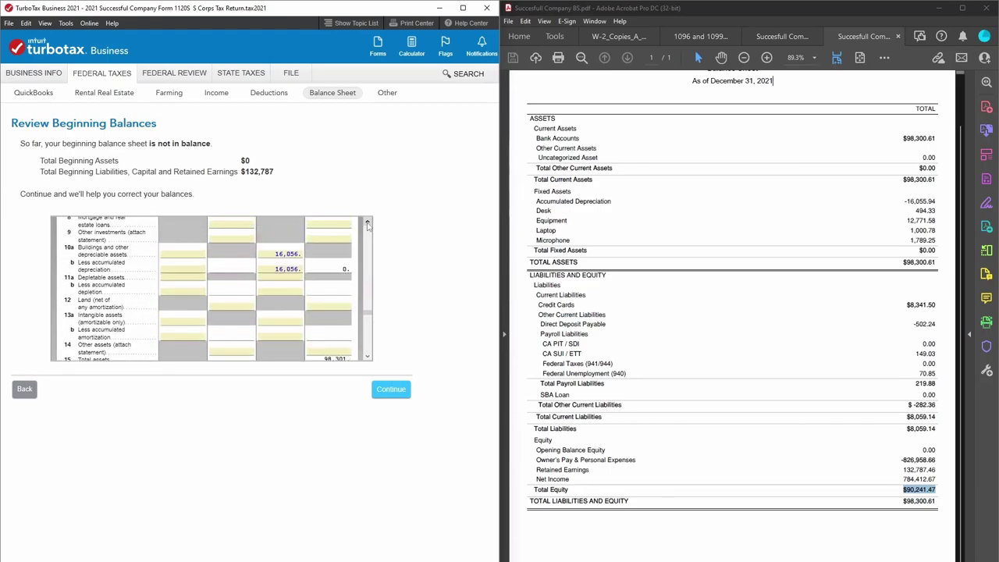
{"action": "left_click", "coordinate": [368, 224]}
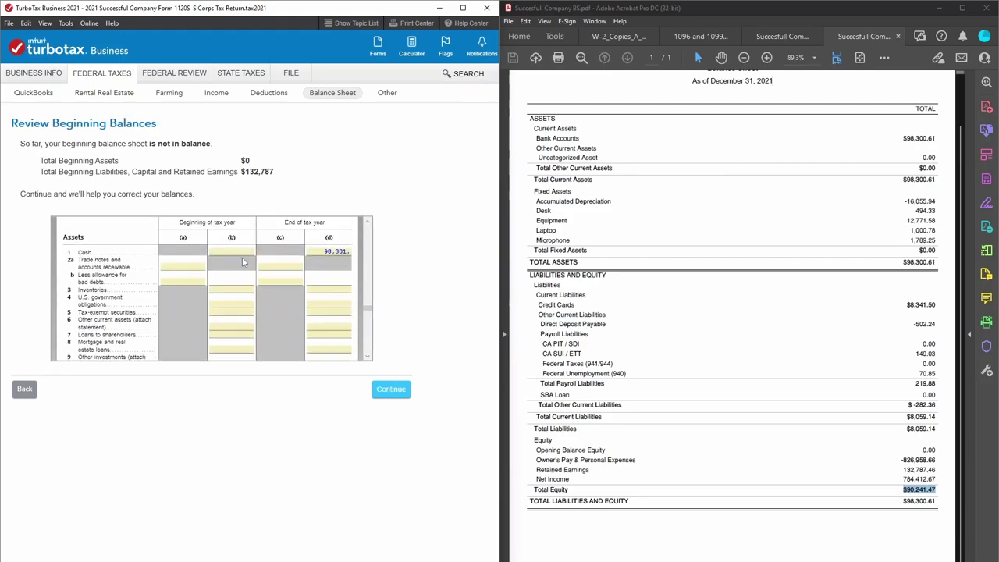
{"action": "left_click", "coordinate": [245, 253]}
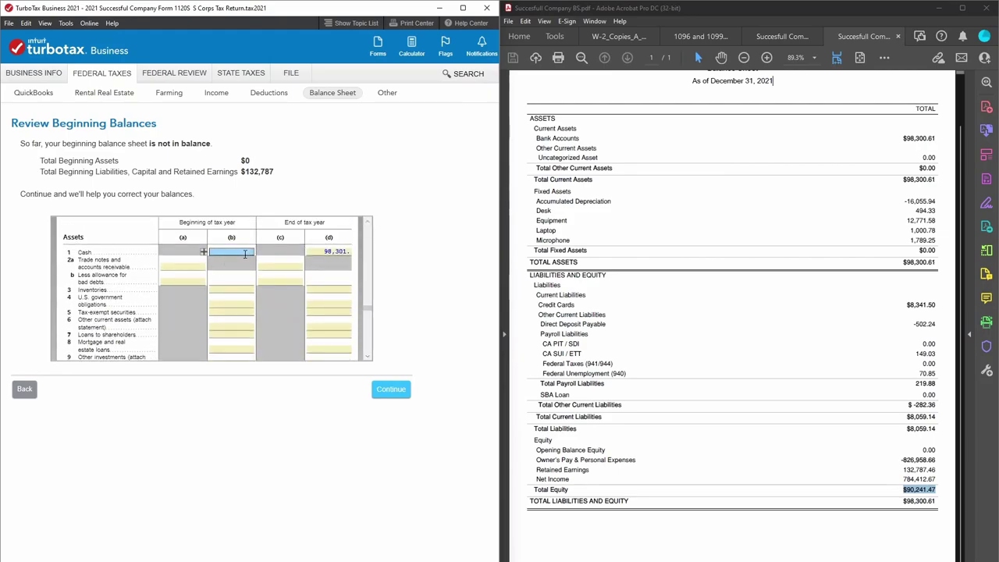
{"action": "type", "text": "132787.46"}
Commit the 132,787 beginning Cash and confirm the end-of-year out-of-balance amount is 0.
{"action": "left_click", "coordinate": [249, 269]}
{"action": "left_click", "coordinate": [239, 251]}
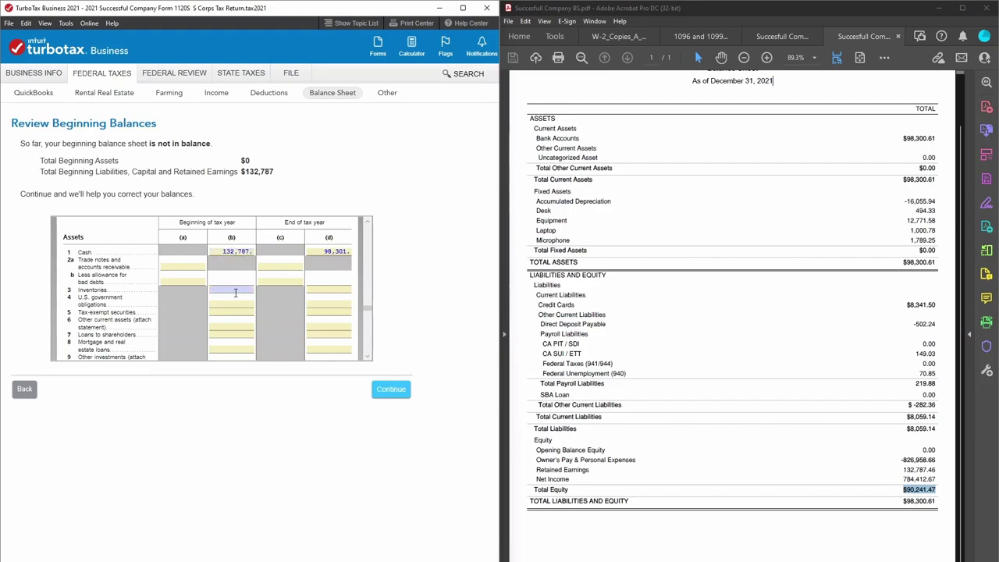
{"action": "left_click", "coordinate": [367, 355]}
{"action": "scroll", "coordinate": [367, 356], "scroll_direction": "down", "scroll_amount": 10}
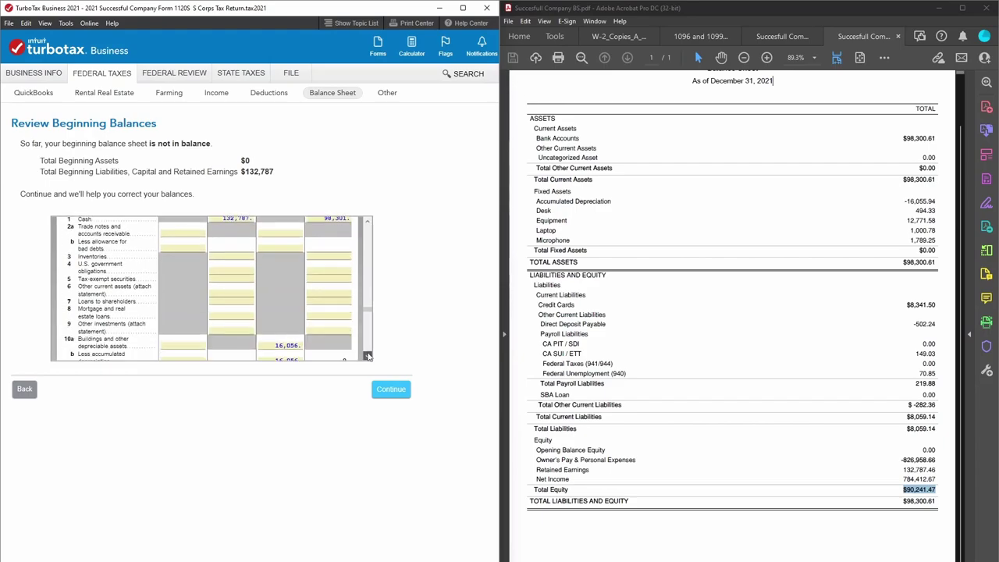
{"action": "scroll", "coordinate": [368, 355], "scroll_direction": "down", "scroll_amount": 10}
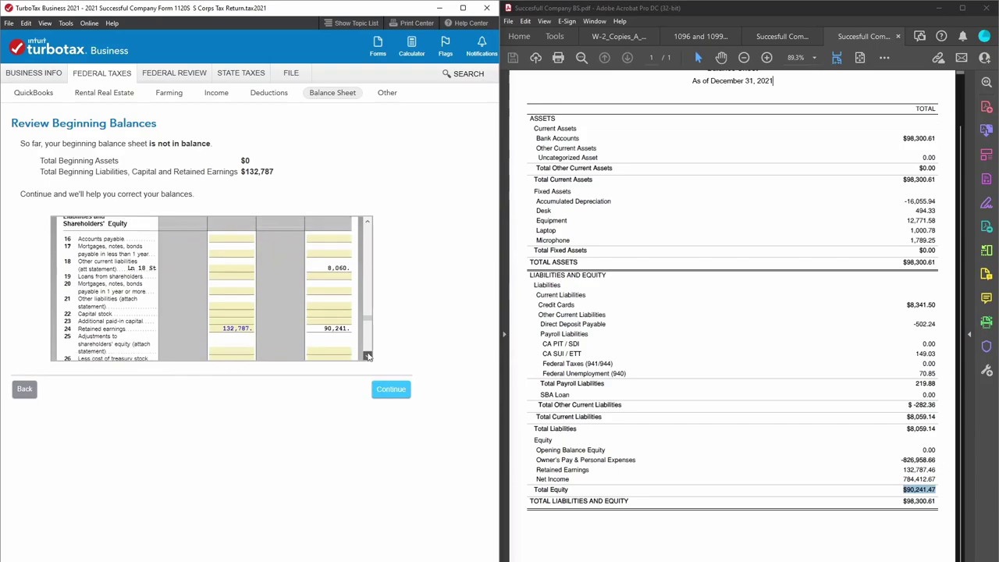
{"action": "scroll", "coordinate": [367, 356], "scroll_direction": "down", "scroll_amount": 1}
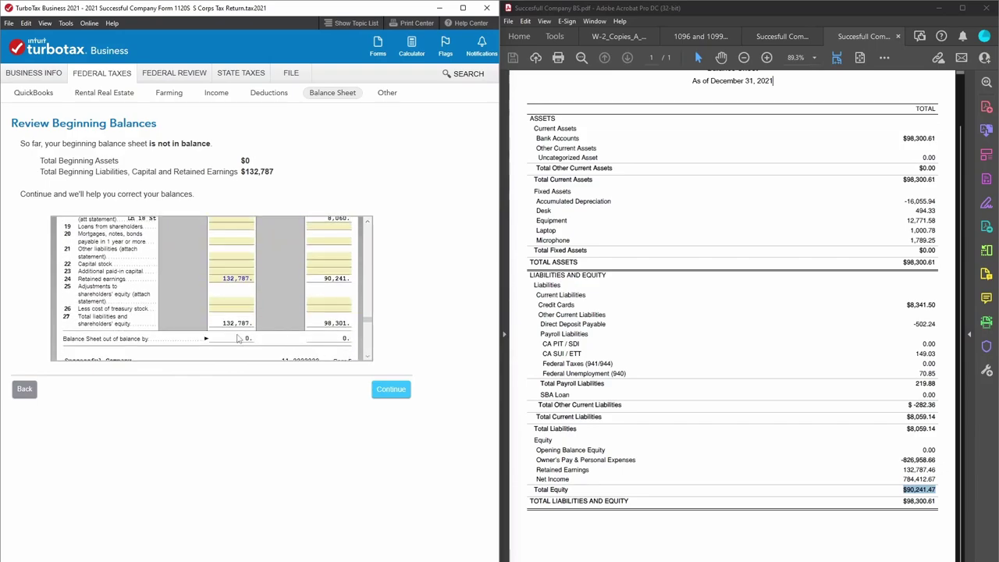
{"action": "left_click", "coordinate": [328, 338]}
Scroll through Schedule M-1, checking its 784,412 net income, down to the Schedule M-2 worksheet.
{"action": "scroll", "coordinate": [367, 355], "scroll_direction": "down", "scroll_amount": 1}
{"action": "scroll", "coordinate": [368, 356], "scroll_direction": "down", "scroll_amount": 5}
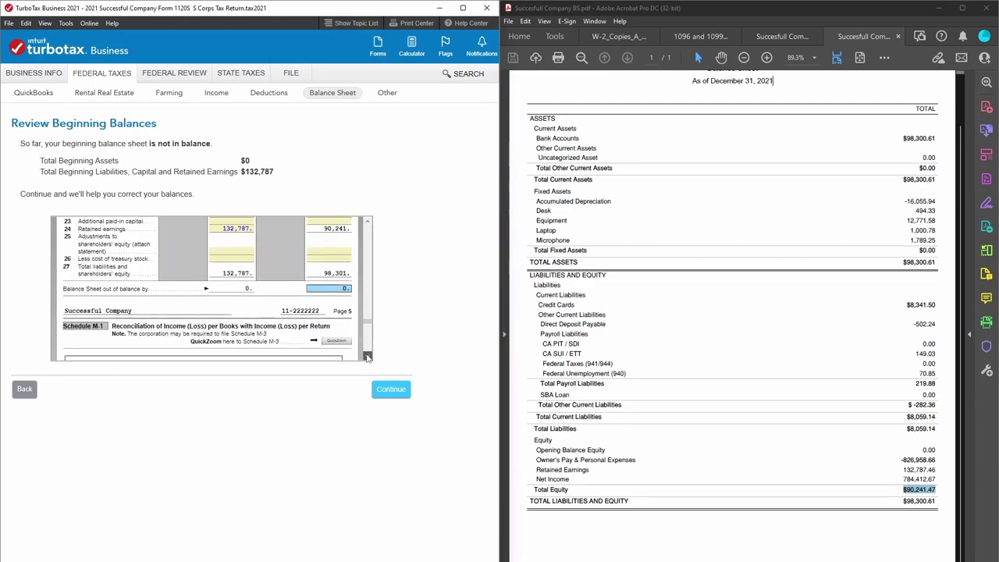
{"action": "left_click", "coordinate": [367, 356]}
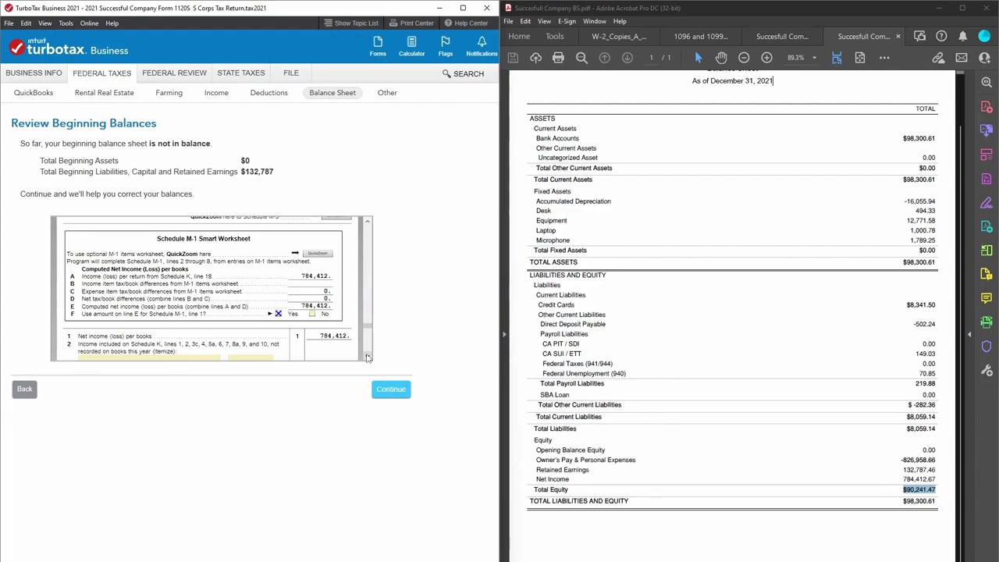
{"action": "left_click", "coordinate": [368, 356]}
{"action": "left_click", "coordinate": [367, 355]}
{"action": "left_click", "coordinate": [368, 356]}
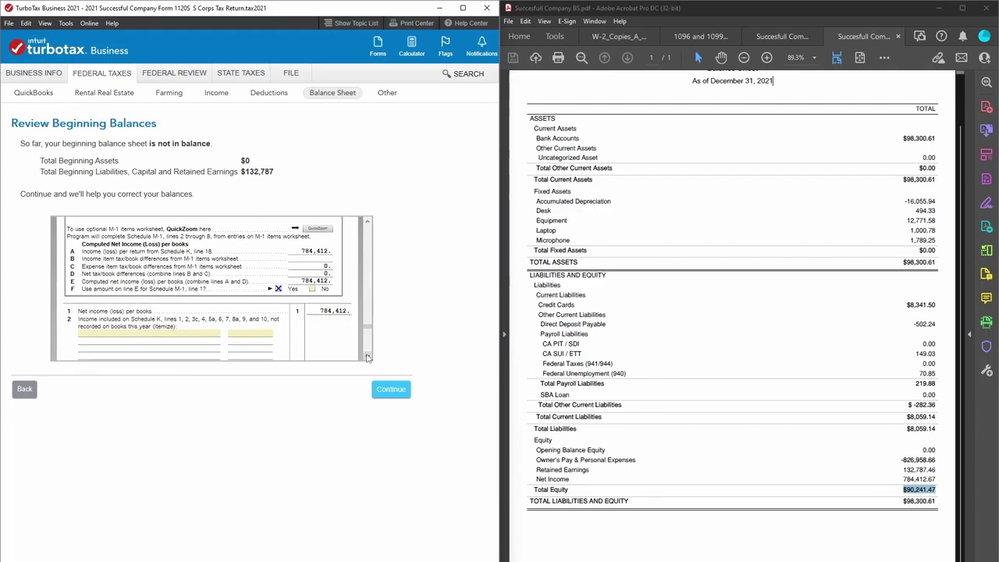
{"action": "left_click", "coordinate": [368, 356]}
{"action": "left_click", "coordinate": [368, 356]}
{"action": "left_click", "coordinate": [337, 297]}
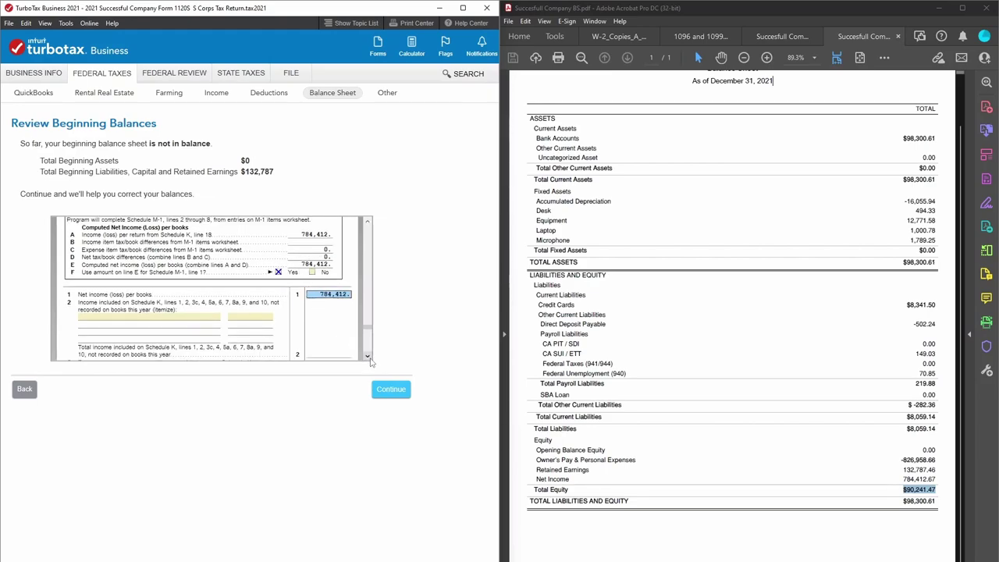
{"action": "left_click", "coordinate": [369, 358]}
{"action": "left_click", "coordinate": [369, 358]}
{"action": "left_click_drag", "start_coordinate": [369, 359], "coordinate": [369, 353]}
{"action": "left_click", "coordinate": [370, 357]}
Check Schedule M-2's 132,787 beginning balance and its 90,241 ending against Total Equity.
{"action": "left_click", "coordinate": [195, 230]}
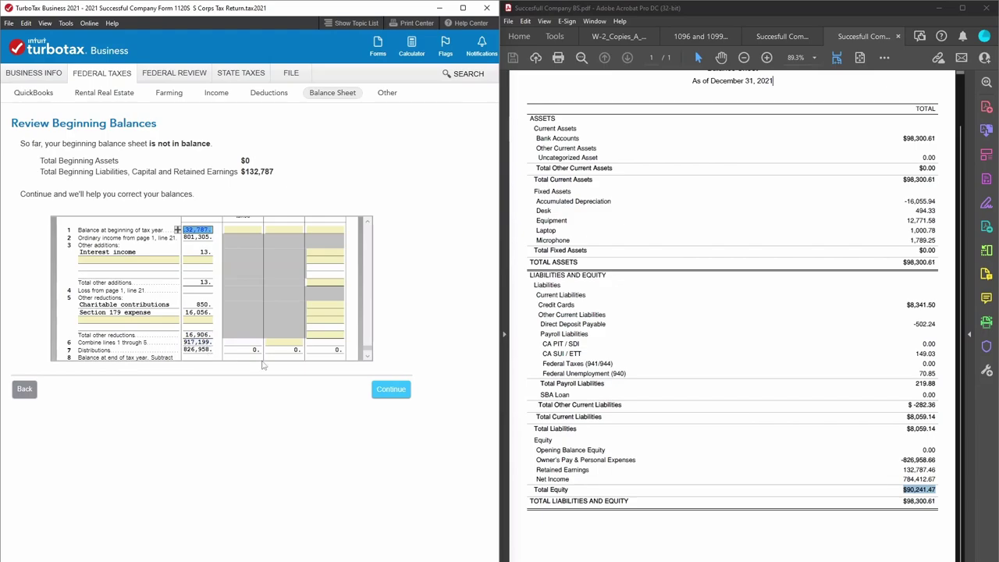
{"action": "left_click_drag", "start_coordinate": [369, 356], "coordinate": [368, 357]}
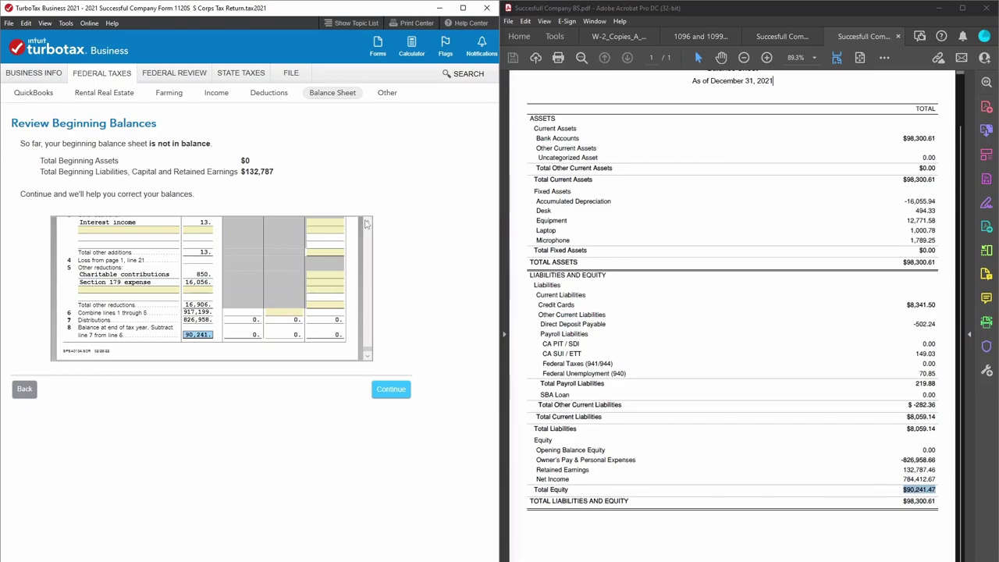
{"action": "scroll", "coordinate": [367, 224], "scroll_direction": "up", "scroll_amount": 5}
{"action": "scroll", "coordinate": [367, 224], "scroll_direction": "up", "scroll_amount": 5}
{"action": "scroll", "coordinate": [366, 224], "scroll_direction": "up", "scroll_amount": 5}
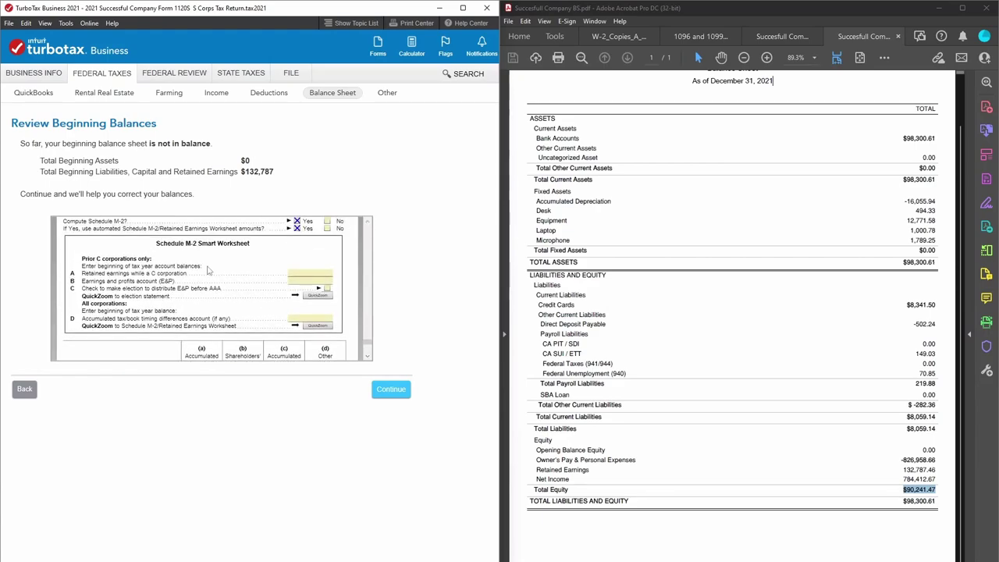
{"action": "scroll", "coordinate": [371, 224], "scroll_direction": "up", "scroll_amount": 3}
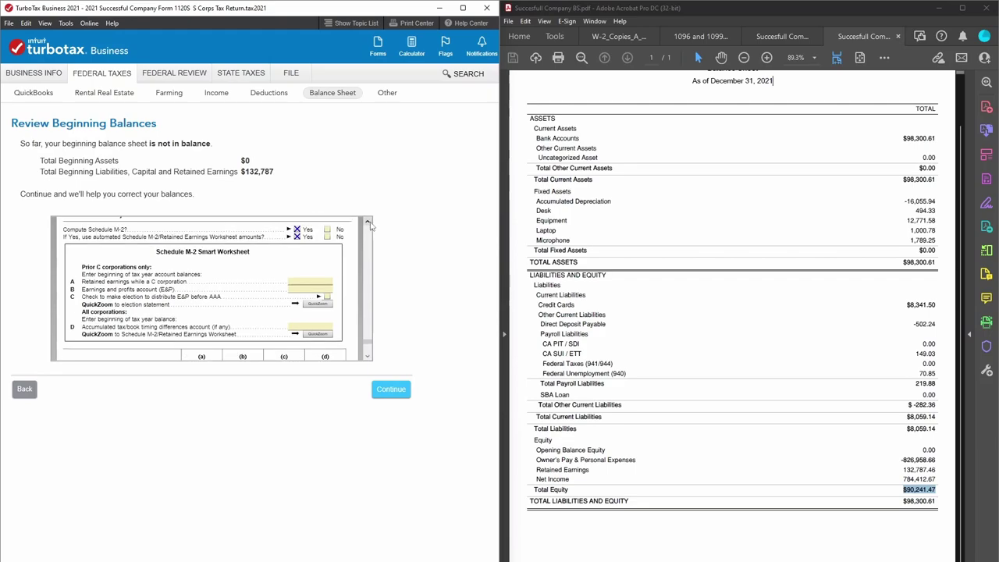
{"action": "left_click_drag", "start_coordinate": [371, 225], "coordinate": [369, 355]}
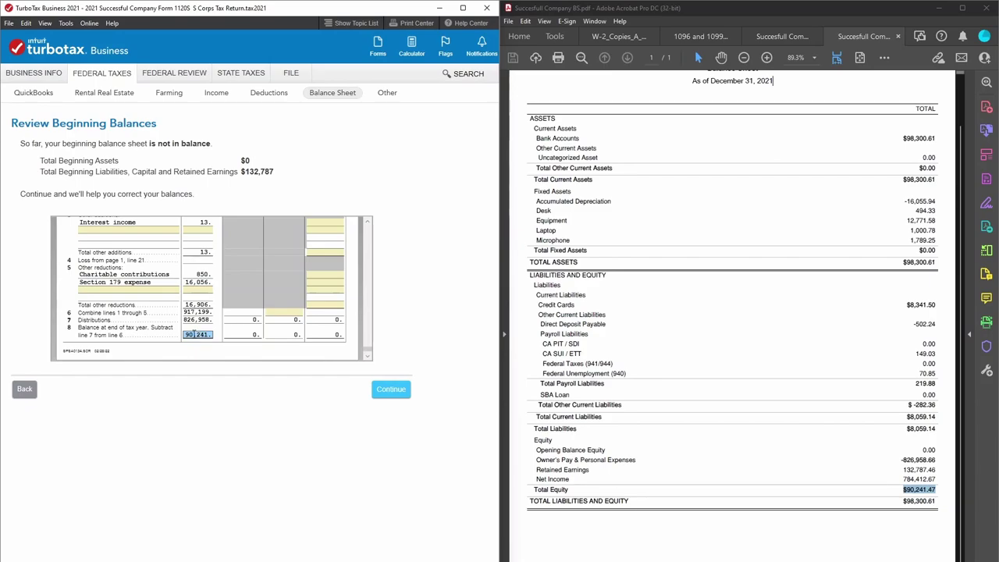
Return to Schedule L and confirm the beginning out-of-balance amount is now 0.
{"action": "left_click", "coordinate": [912, 490]}
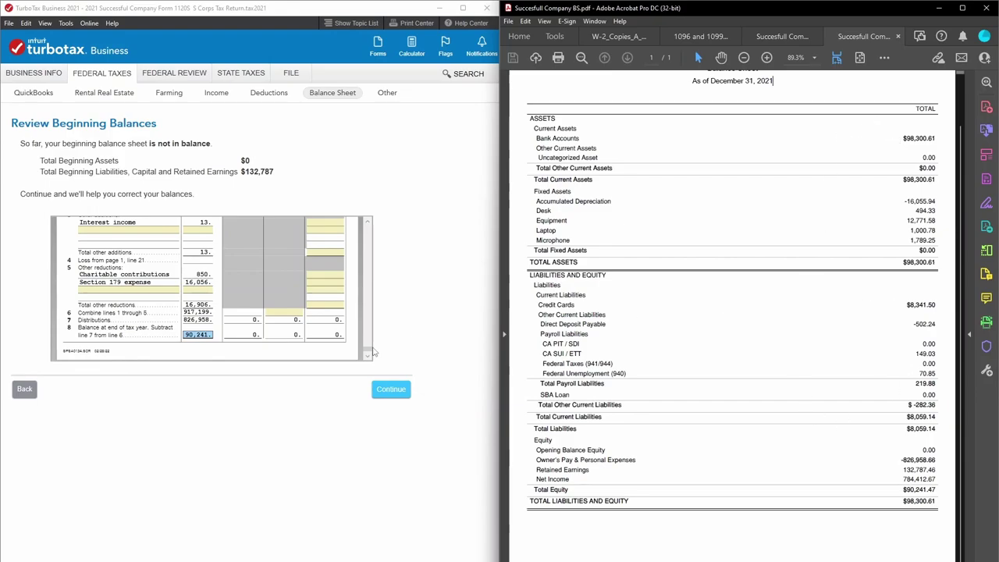
{"action": "left_click", "coordinate": [368, 350]}
{"action": "left_click_drag", "start_coordinate": [368, 350], "coordinate": [367, 326]}
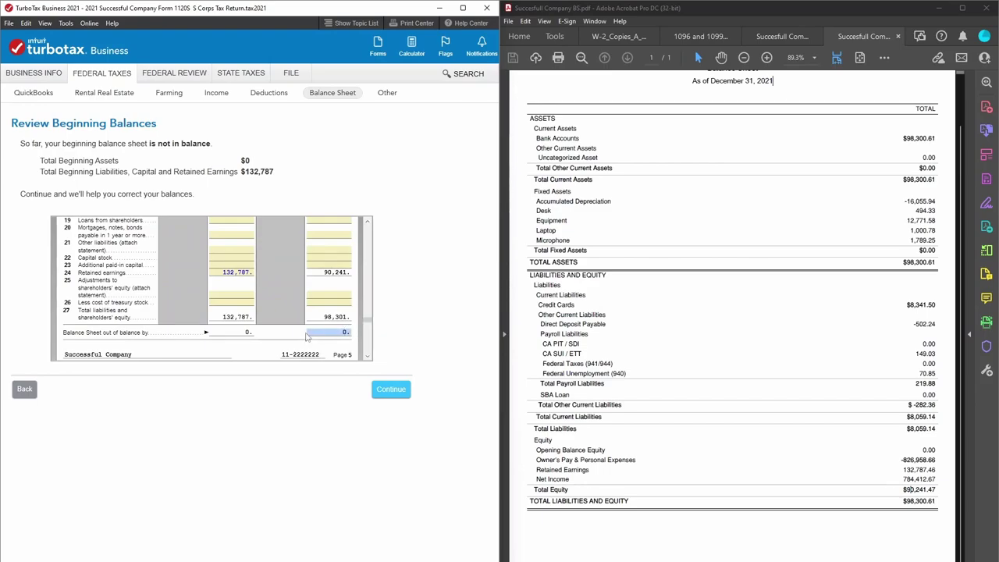
{"action": "left_click", "coordinate": [234, 331]}
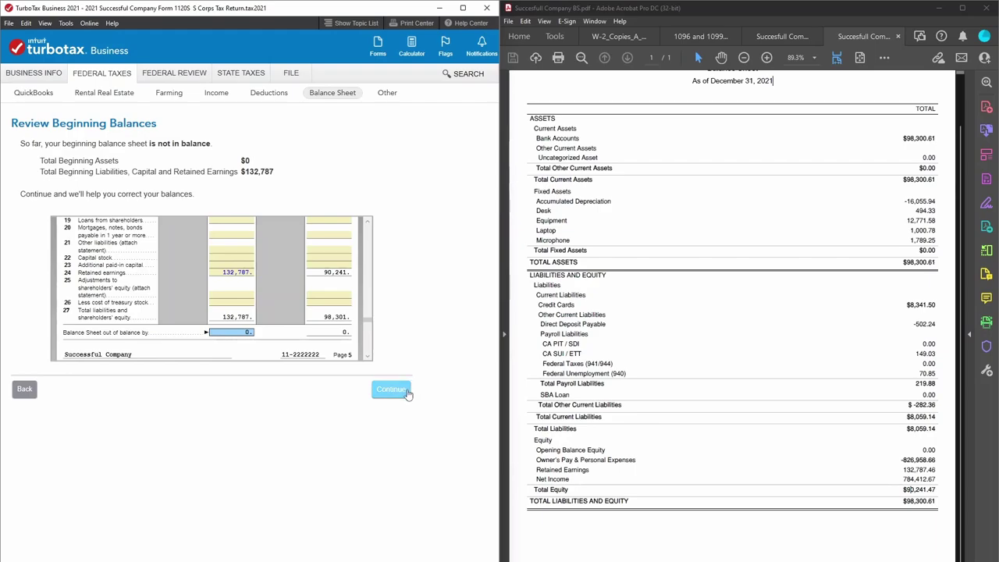
Choose 'I'll review my balance sheet later' on Correct Your Beginning Balances and continue.
{"action": "left_click", "coordinate": [401, 392]}
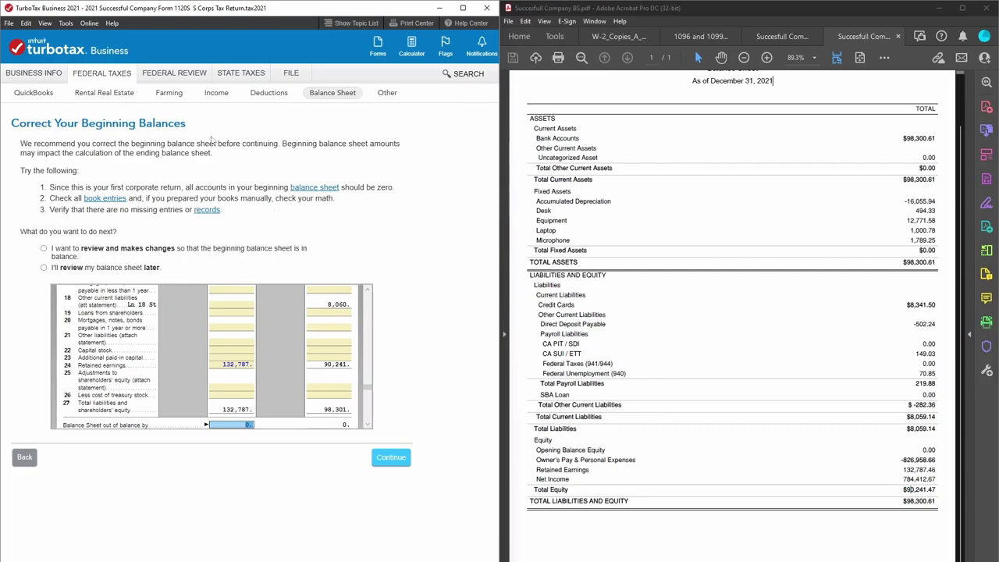
{"action": "left_click", "coordinate": [45, 267]}
{"action": "left_click", "coordinate": [367, 289]}
{"action": "left_click", "coordinate": [366, 290]}
{"action": "left_click", "coordinate": [367, 289]}
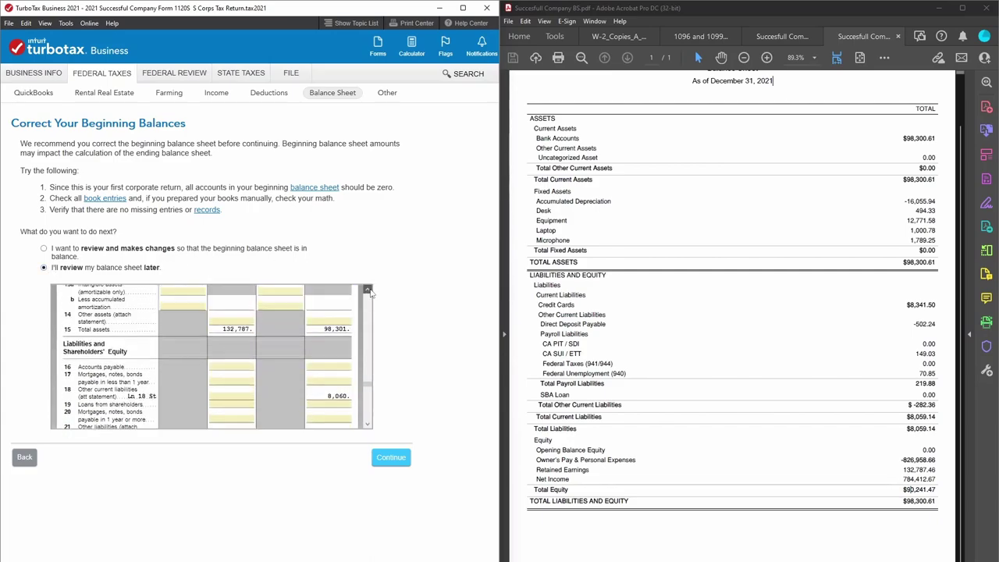
{"action": "left_click", "coordinate": [366, 290]}
{"action": "left_click", "coordinate": [367, 289]}
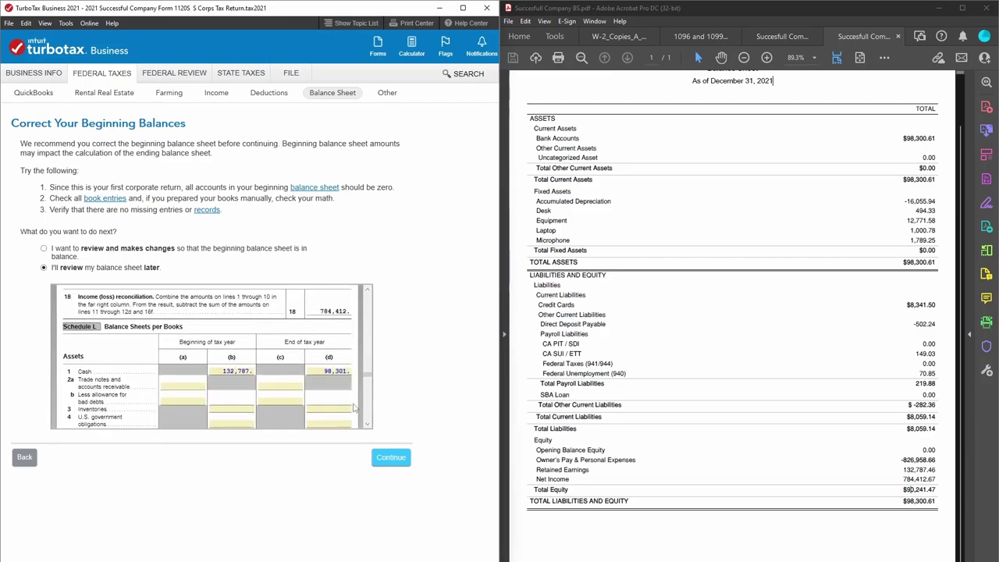
{"action": "left_click", "coordinate": [366, 424]}
{"action": "scroll", "coordinate": [366, 426], "scroll_direction": "down", "scroll_amount": 4}
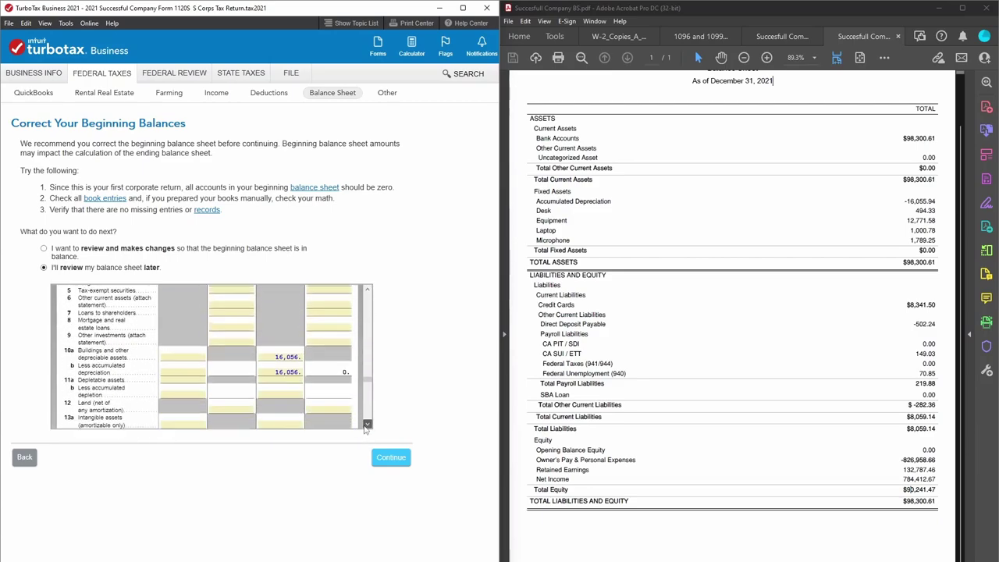
{"action": "scroll", "coordinate": [367, 426], "scroll_direction": "down", "scroll_amount": 4}
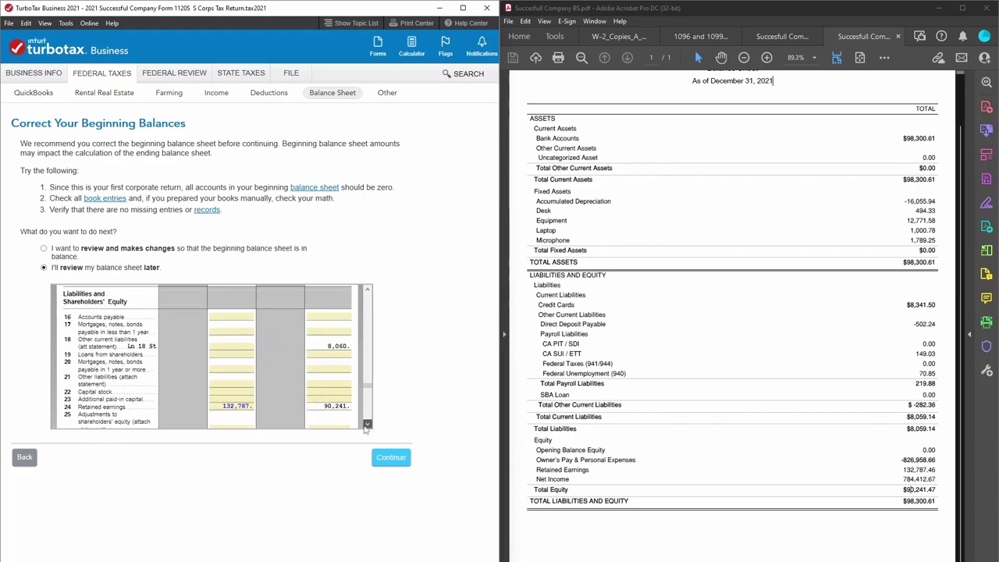
{"action": "scroll", "coordinate": [366, 426], "scroll_direction": "down", "scroll_amount": 1}
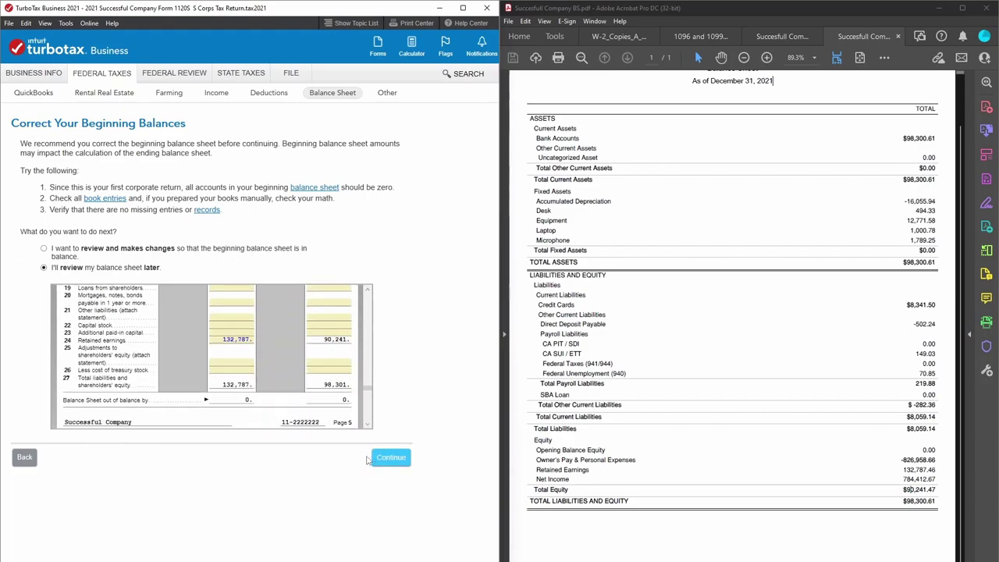
{"action": "left_click", "coordinate": [384, 465]}
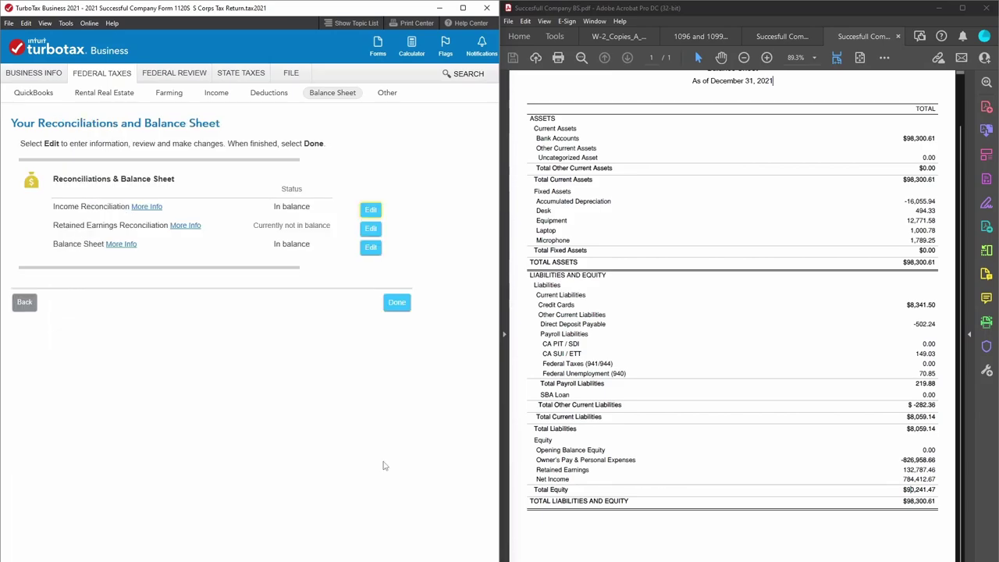
Confirm book retained earnings equal $90,241 and finish the reconciliations.
{"action": "left_click", "coordinate": [370, 230]}
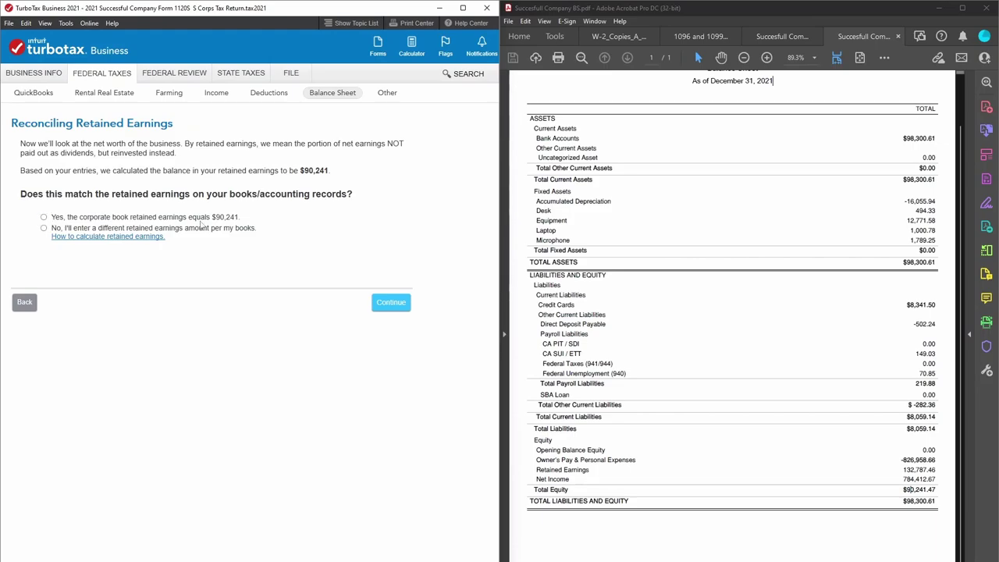
{"action": "left_click", "coordinate": [47, 219]}
{"action": "left_click", "coordinate": [398, 307]}
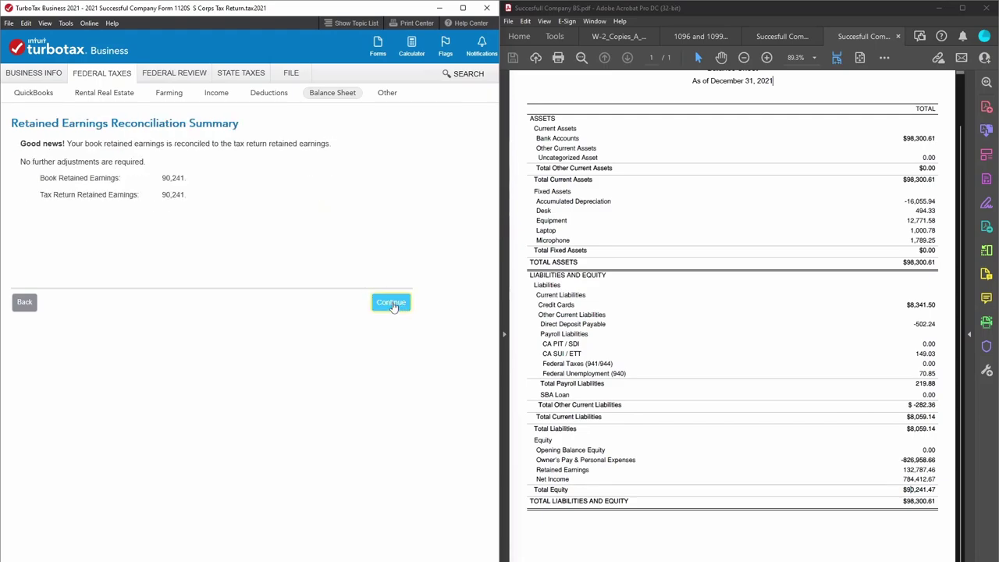
{"action": "left_click", "coordinate": [393, 306]}
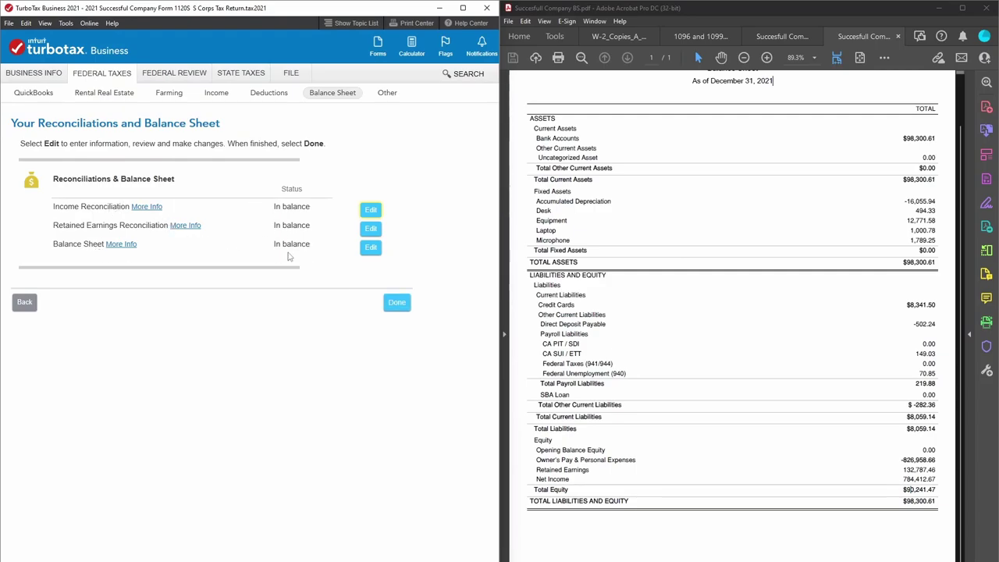
{"action": "left_click", "coordinate": [388, 303]}
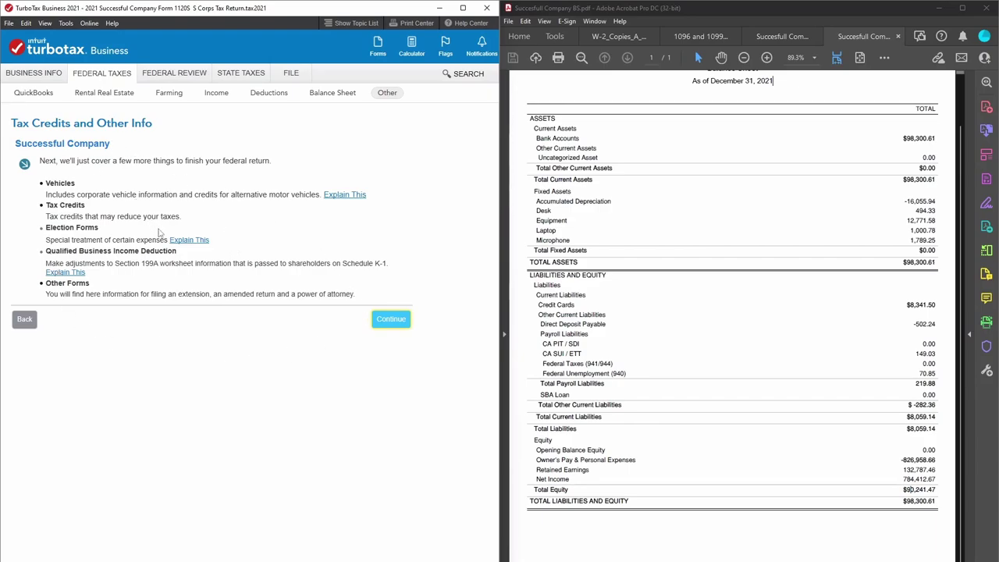
Answer No to purchasing an alternative fuel vehicle.
{"action": "left_click", "coordinate": [380, 321]}
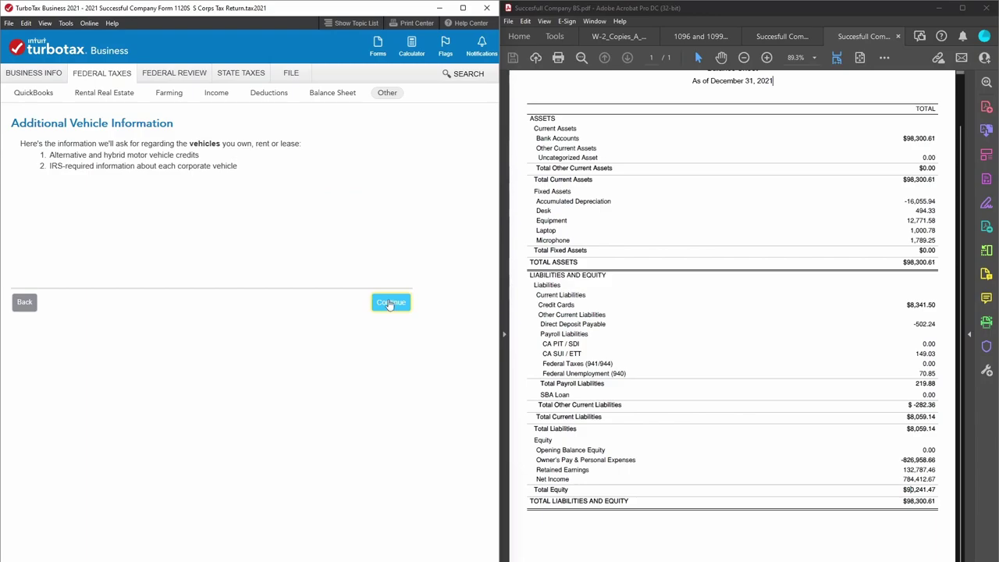
{"action": "left_click", "coordinate": [401, 303]}
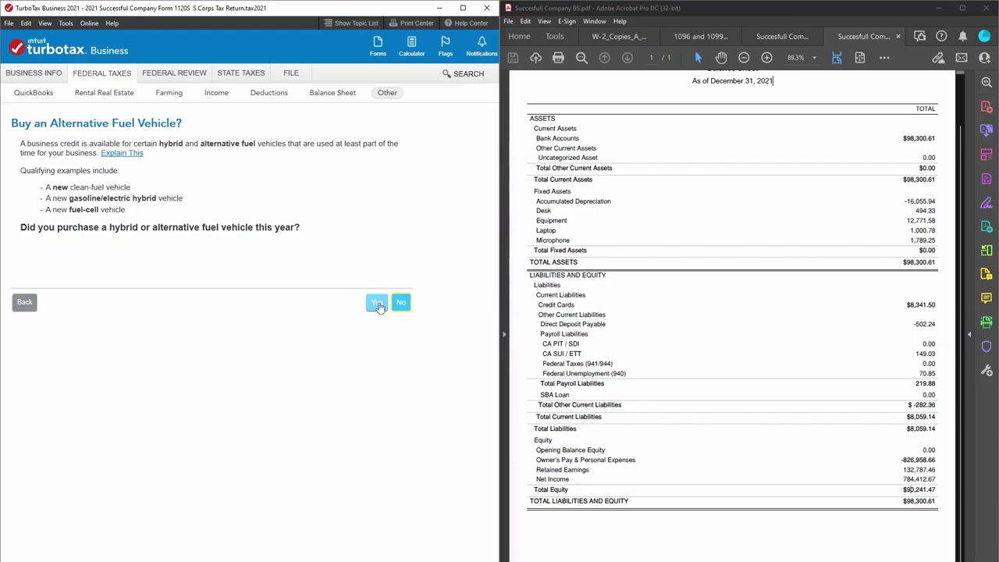
{"action": "left_click", "coordinate": [378, 304]}
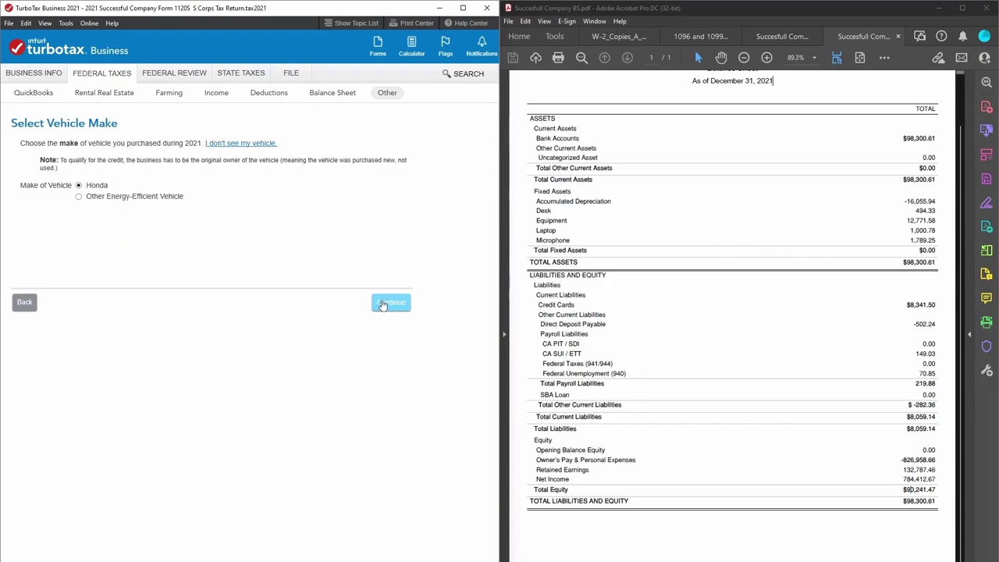
{"action": "left_click", "coordinate": [25, 302]}
{"action": "left_click", "coordinate": [401, 302]}
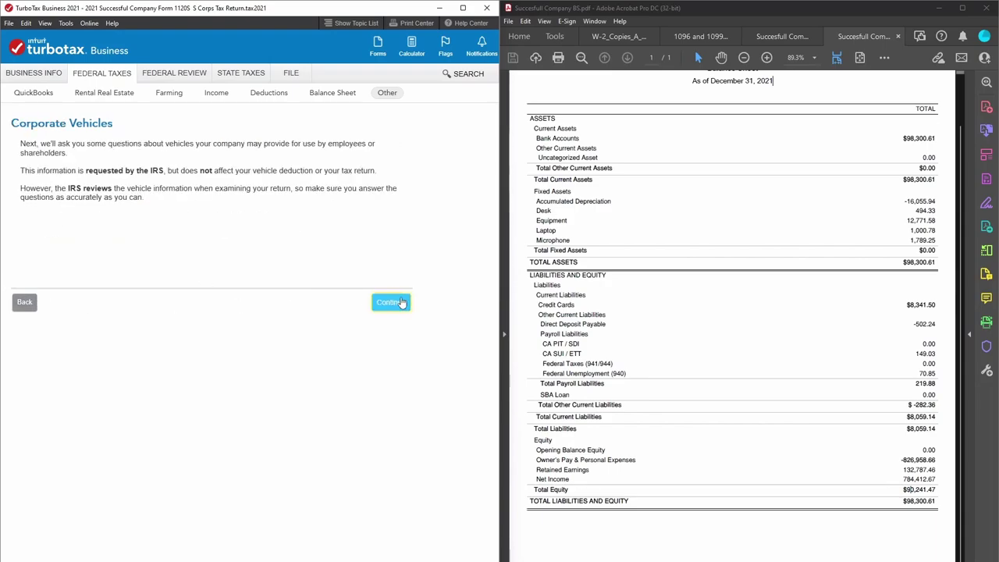
Answer No for vehicles used by small owners and Yes for a more-than-5% shareholder's vehicle.
{"action": "left_click", "coordinate": [400, 303]}
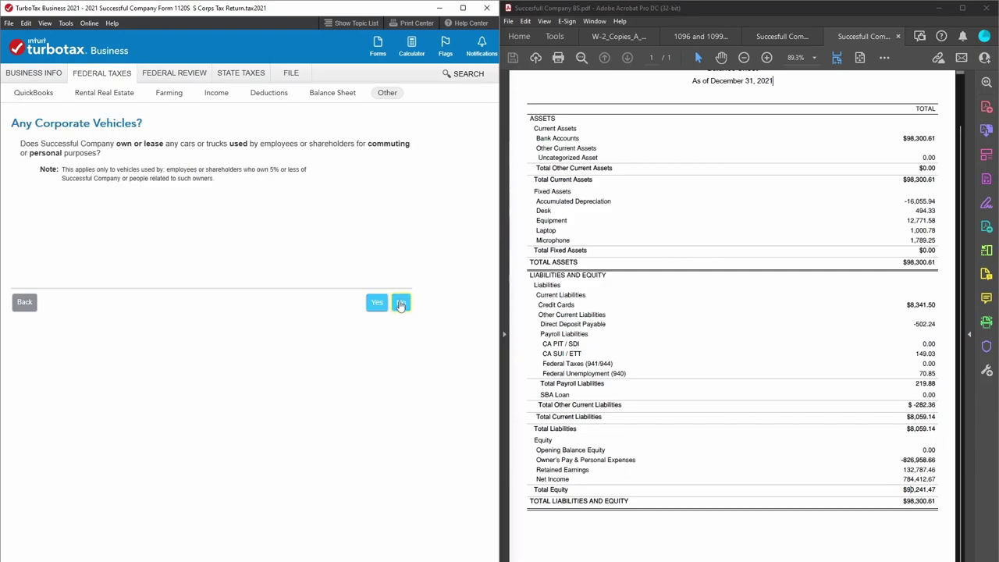
{"action": "left_click", "coordinate": [401, 303]}
{"action": "left_click", "coordinate": [400, 303]}
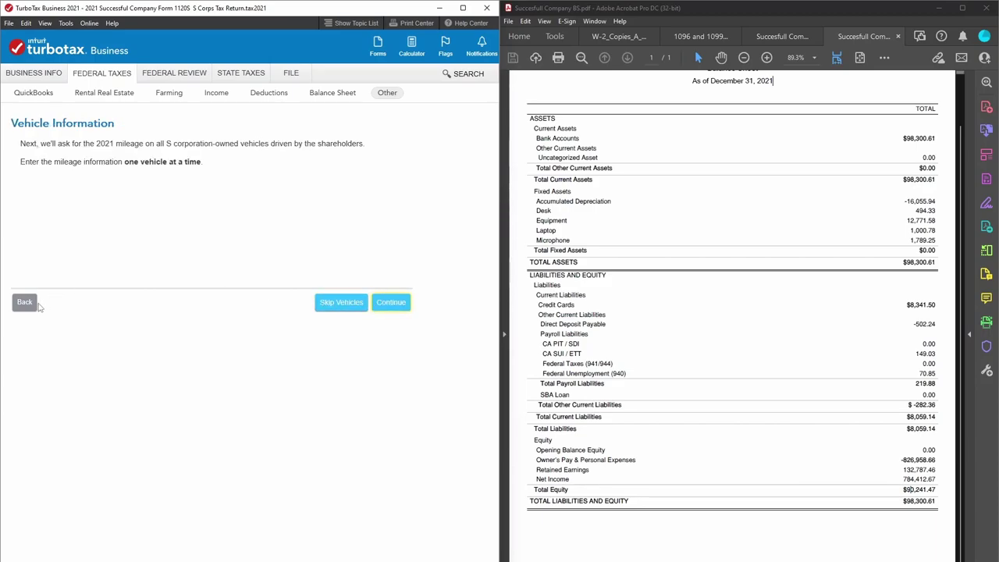
{"action": "left_click", "coordinate": [19, 303]}
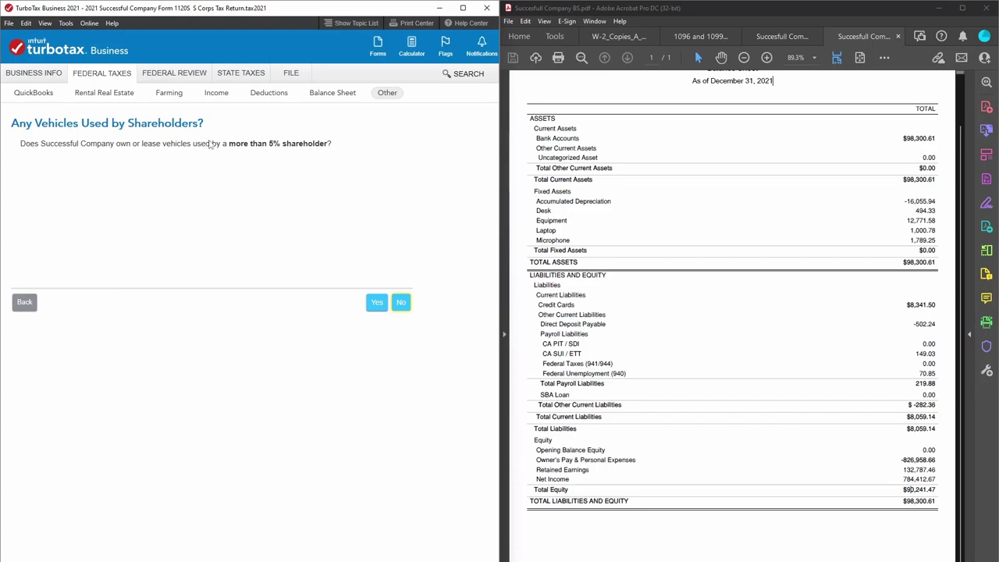
{"action": "left_click", "coordinate": [381, 308]}
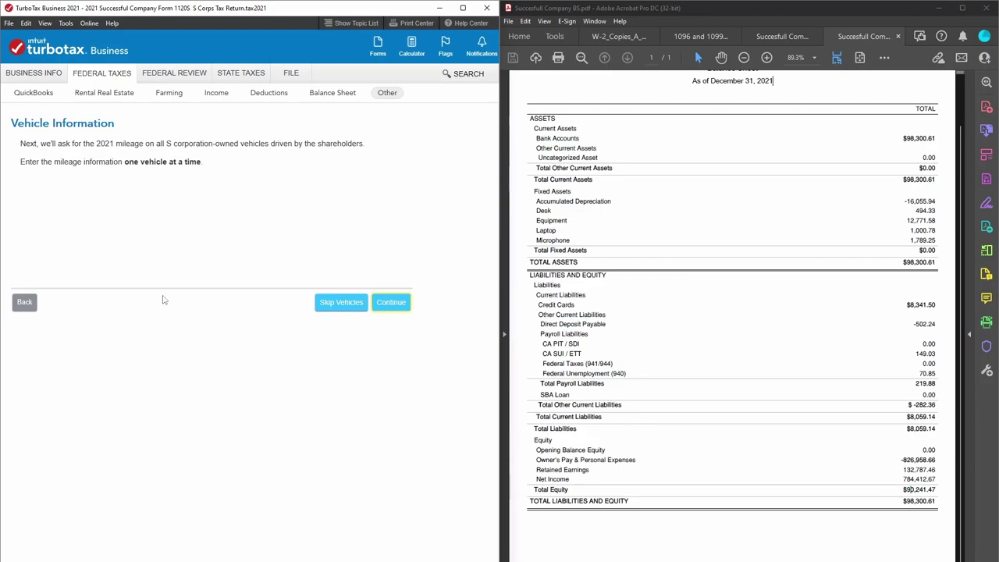
{"action": "left_click", "coordinate": [20, 302]}
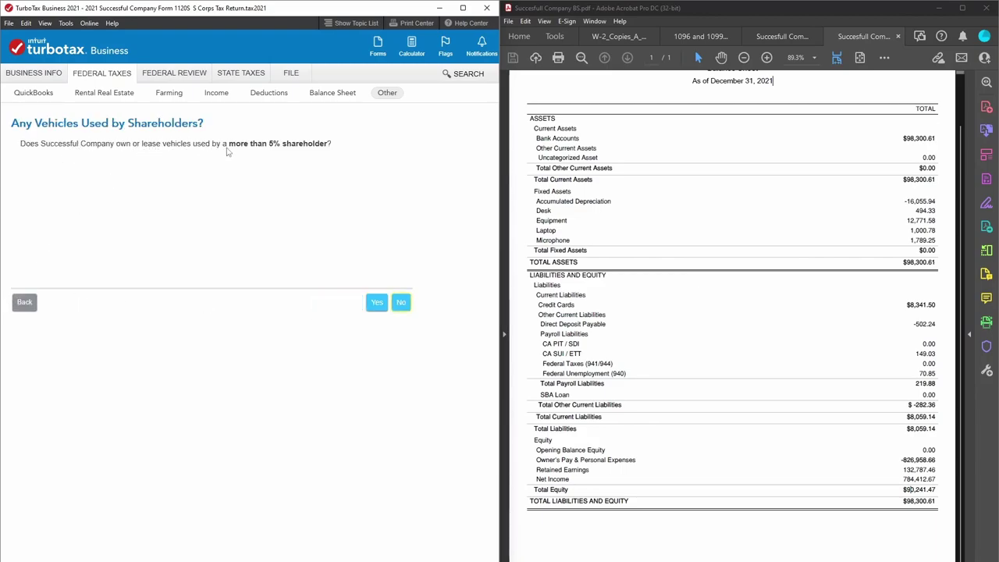
{"action": "left_click", "coordinate": [376, 311]}
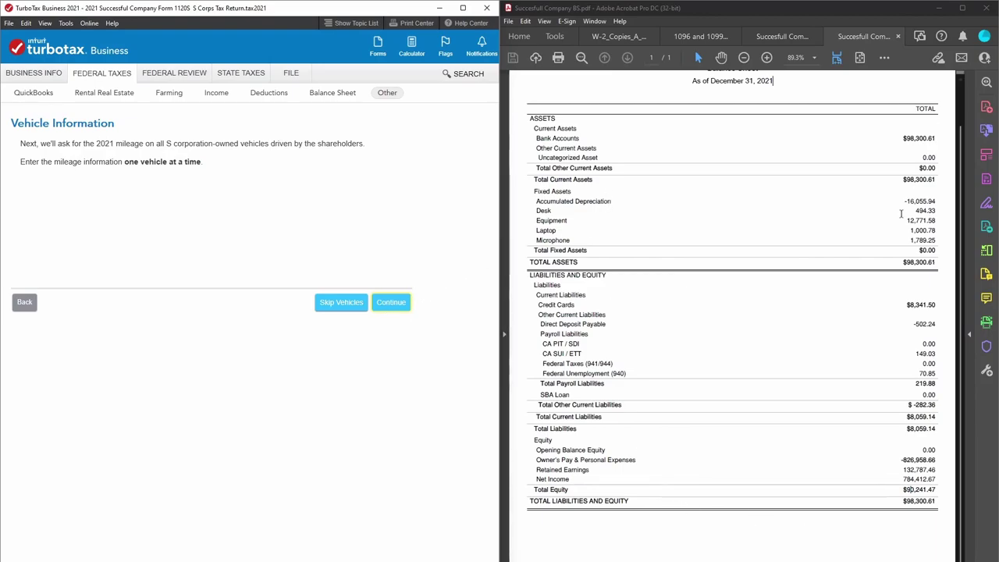
View the Succesfull Company P&L.pdf expenses in Acrobat, then continue to the vehicle-use question.
{"action": "left_click", "coordinate": [782, 36]}
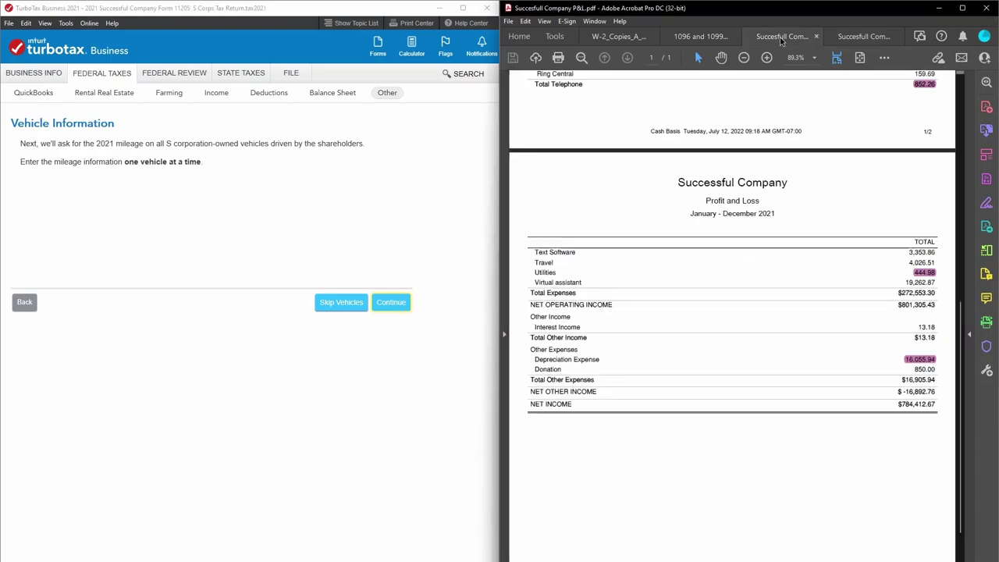
{"action": "scroll", "coordinate": [832, 349], "scroll_direction": "up", "scroll_amount": 5}
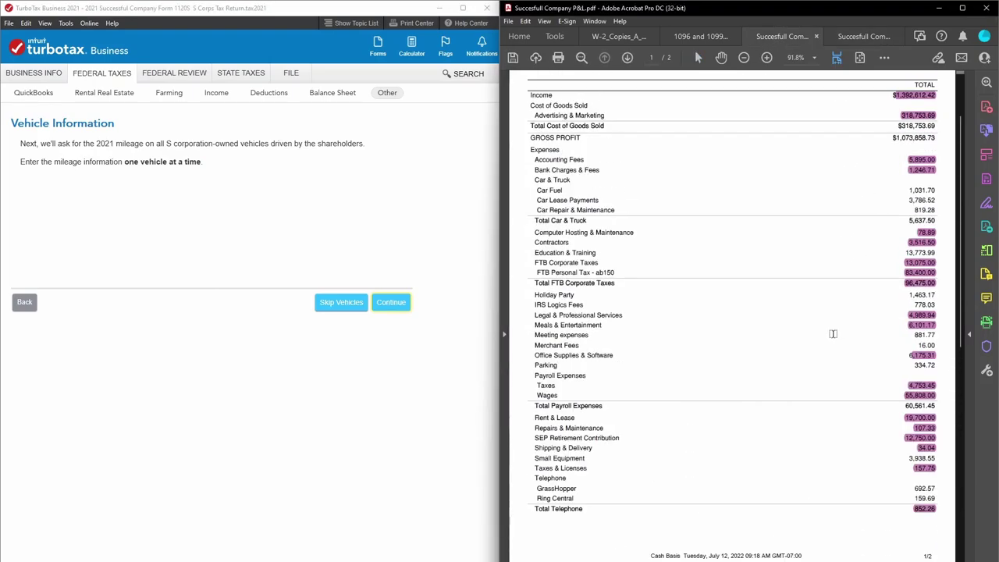
{"action": "scroll", "coordinate": [704, 405], "scroll_direction": "down", "scroll_amount": 2}
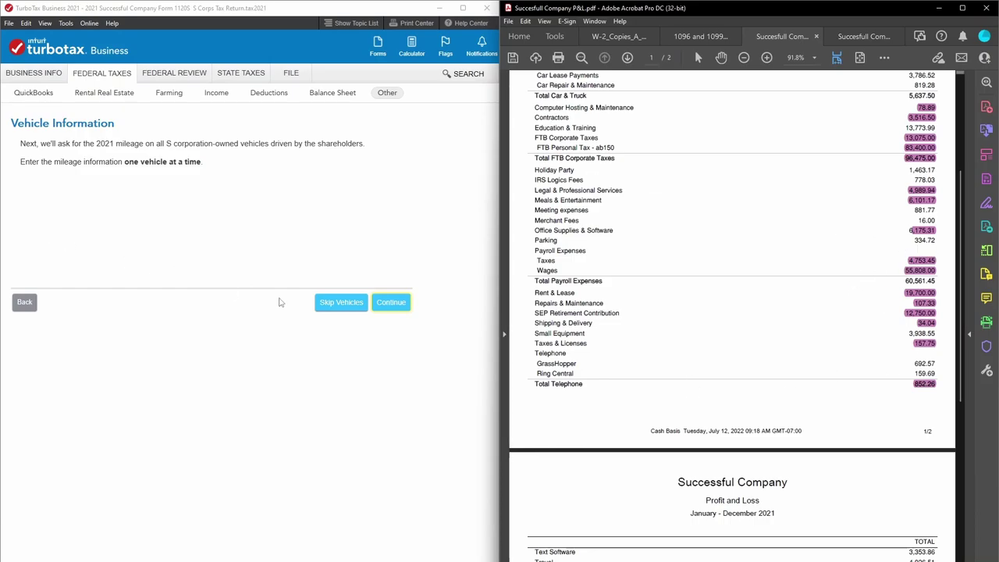
{"action": "left_click", "coordinate": [404, 306]}
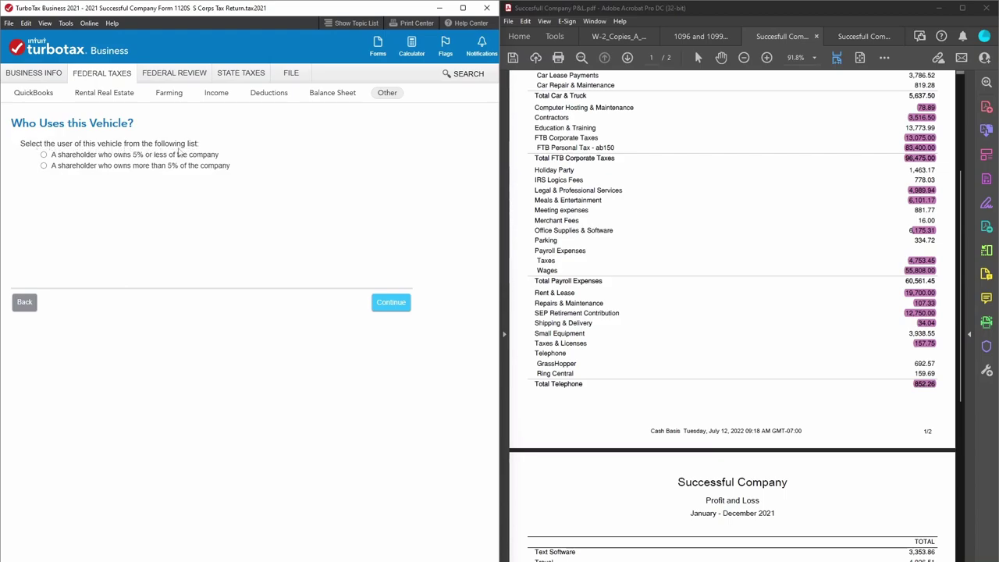
Answer the shareholder vehicle-use question and enter Vehicle 1 mileage with 0 personal miles.
{"action": "left_click", "coordinate": [45, 155]}
{"action": "left_click", "coordinate": [45, 167]}
{"action": "left_click", "coordinate": [398, 301]}
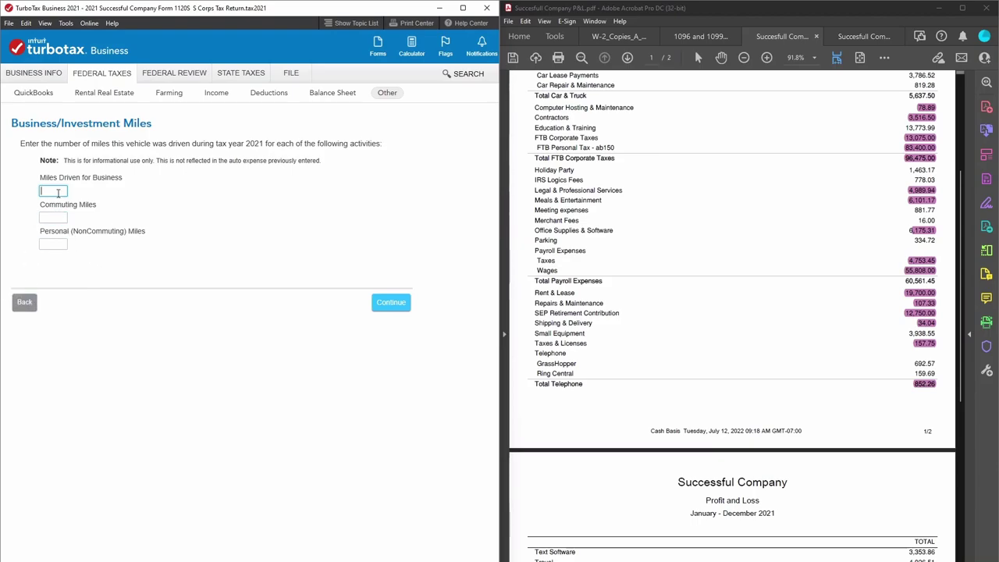
{"action": "key", "text": "BackSpace"}
{"action": "key", "text": "BackSpace"}
{"action": "key", "text": "BackSpace"}
{"action": "left_click", "coordinate": [58, 220]}
{"action": "left_click", "coordinate": [58, 245]}
{"action": "type", "text": "0"}
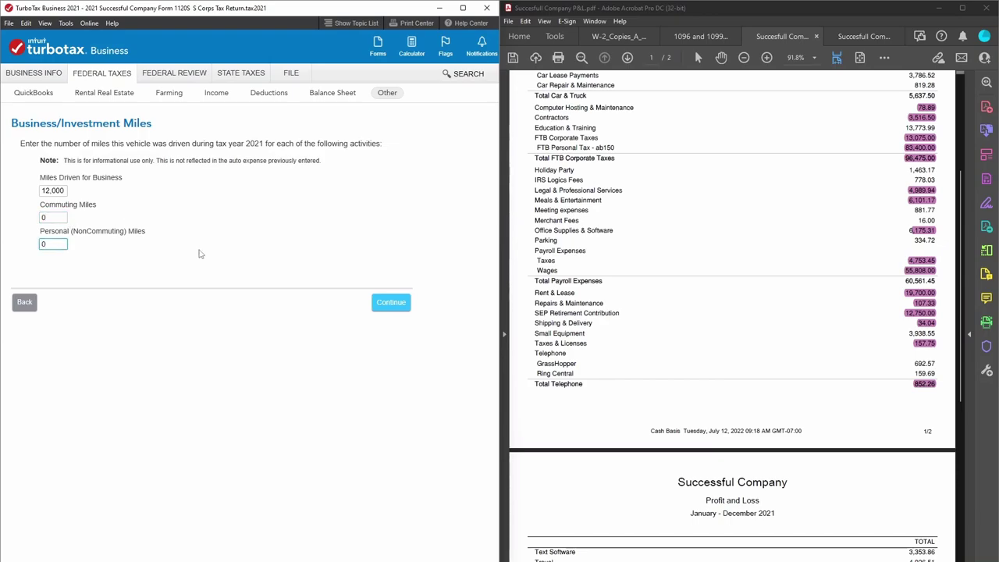
{"action": "left_click", "coordinate": [397, 302]}
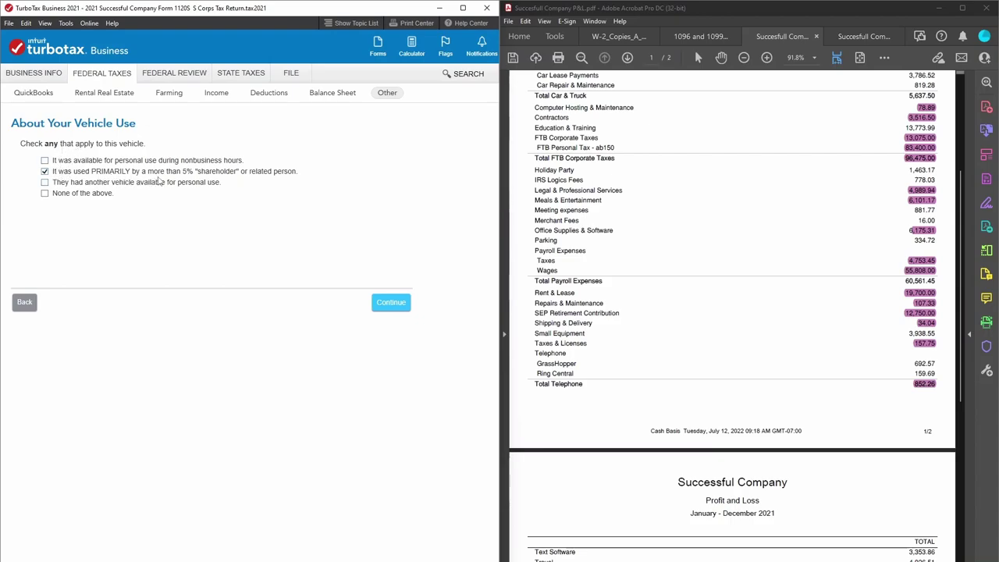
Confirm how the vehicle was used and finish the vehicle list with only Vehicle 1.
{"action": "left_click", "coordinate": [398, 306]}
{"action": "left_click", "coordinate": [45, 183]}
{"action": "left_click", "coordinate": [394, 302]}
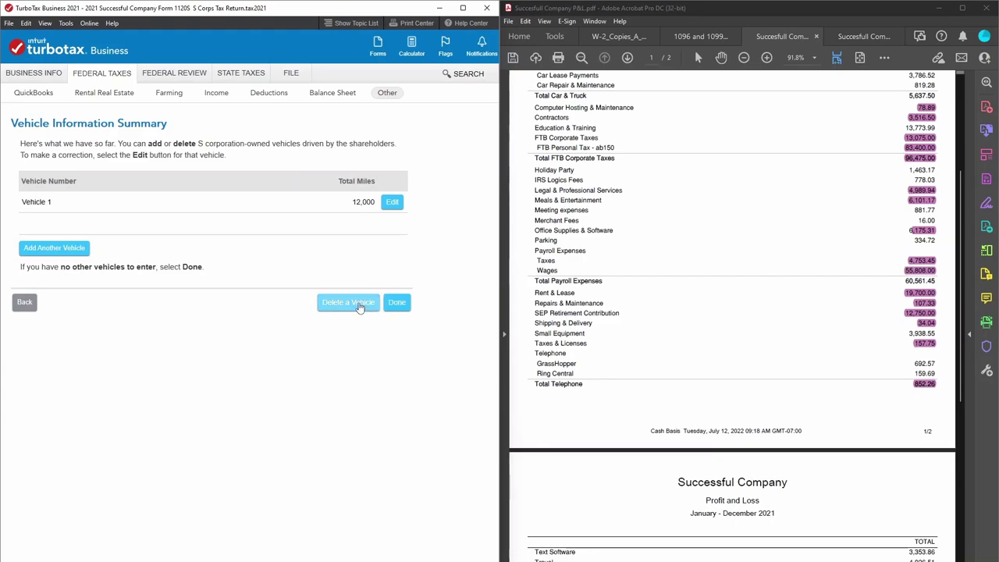
{"action": "left_click", "coordinate": [398, 304]}
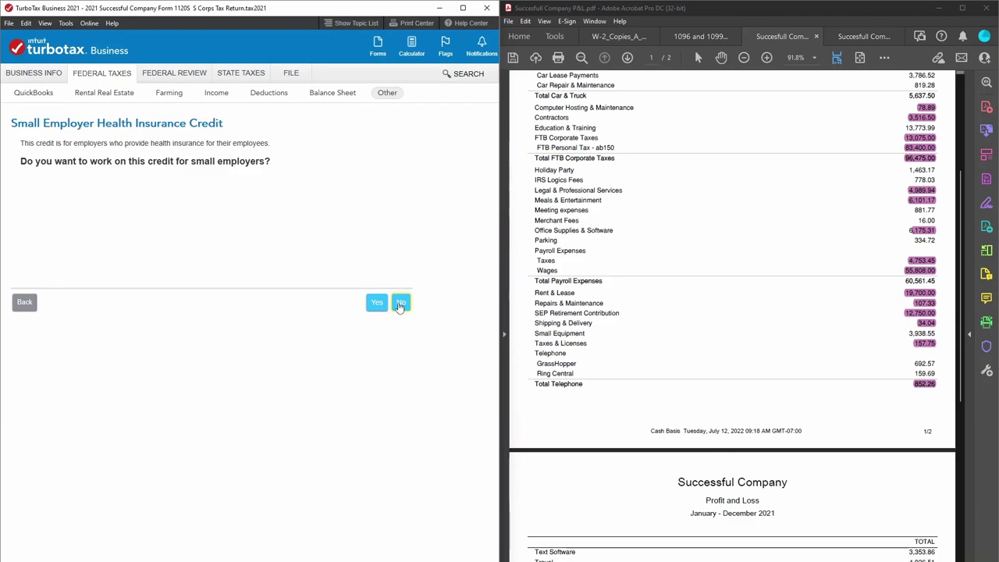
Decline the small employer health insurance credit and report no foreign tax to pass through.
{"action": "left_click", "coordinate": [399, 304]}
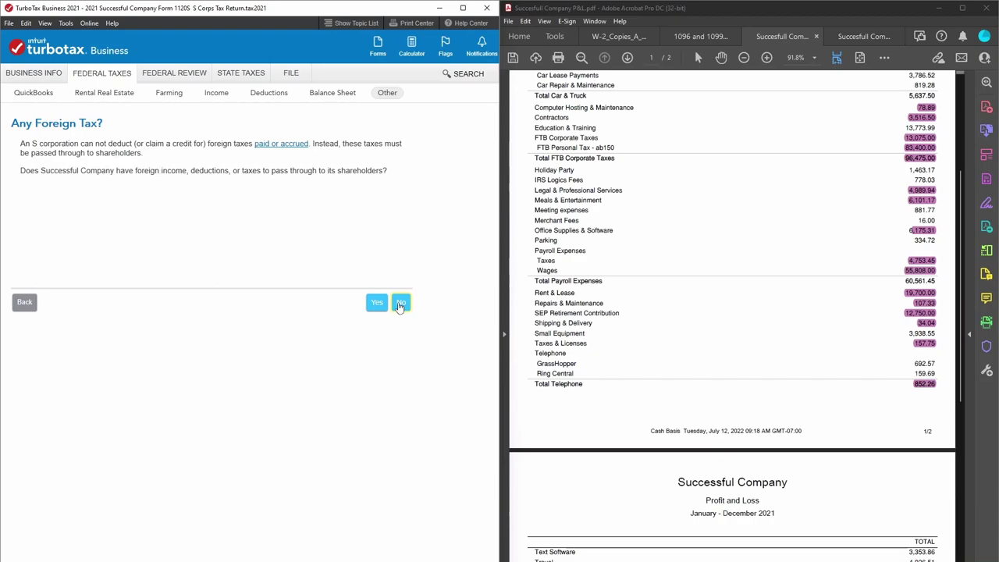
{"action": "left_click", "coordinate": [26, 301]}
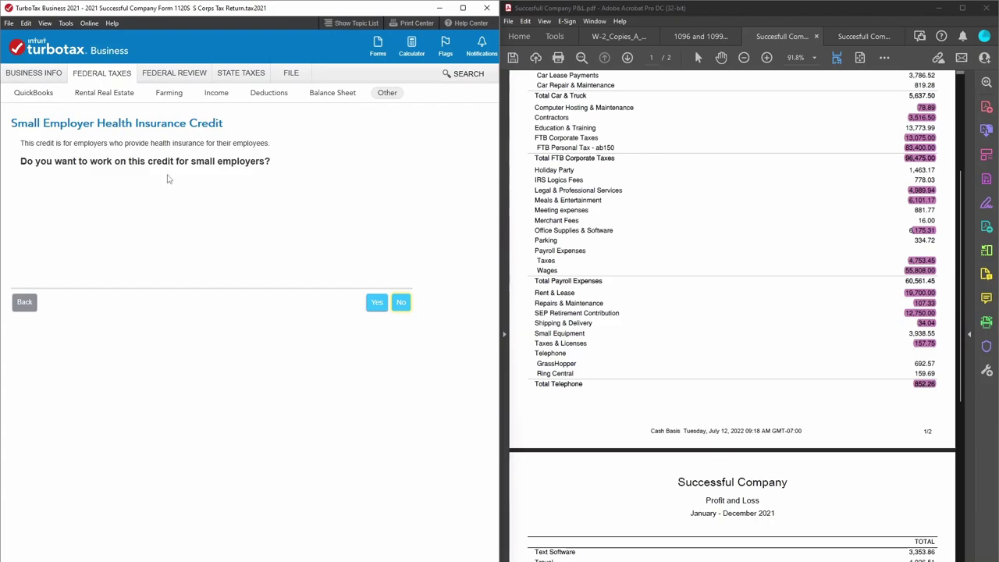
{"action": "left_click", "coordinate": [401, 302]}
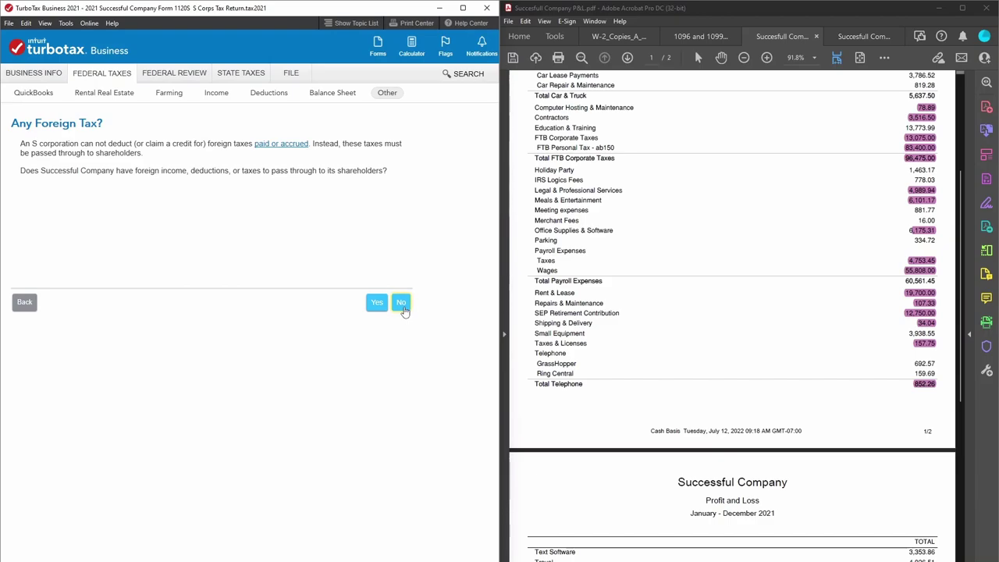
{"action": "left_click", "coordinate": [401, 302]}
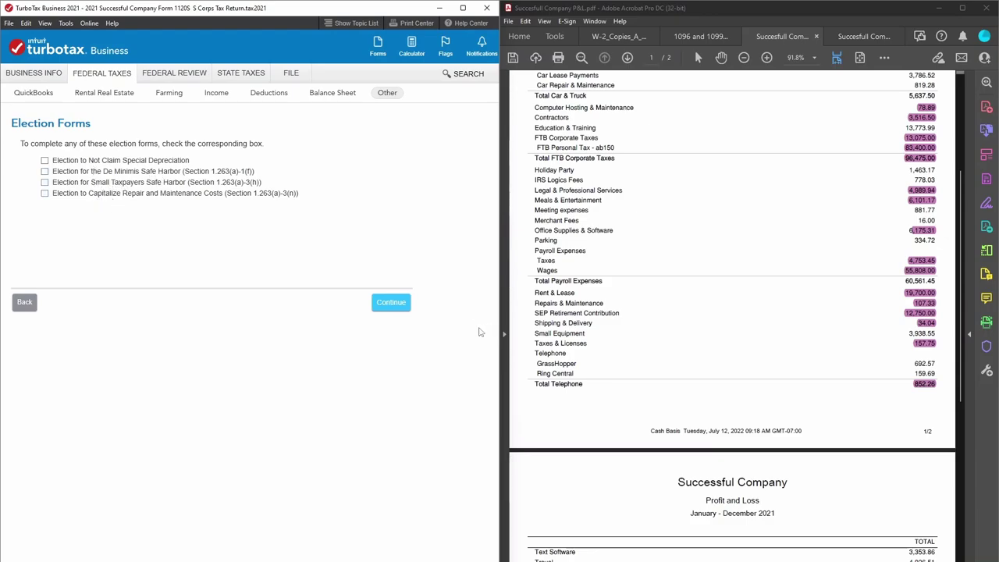
Skip the election forms and mark the consulting income as QBI.
{"action": "left_click", "coordinate": [404, 305]}
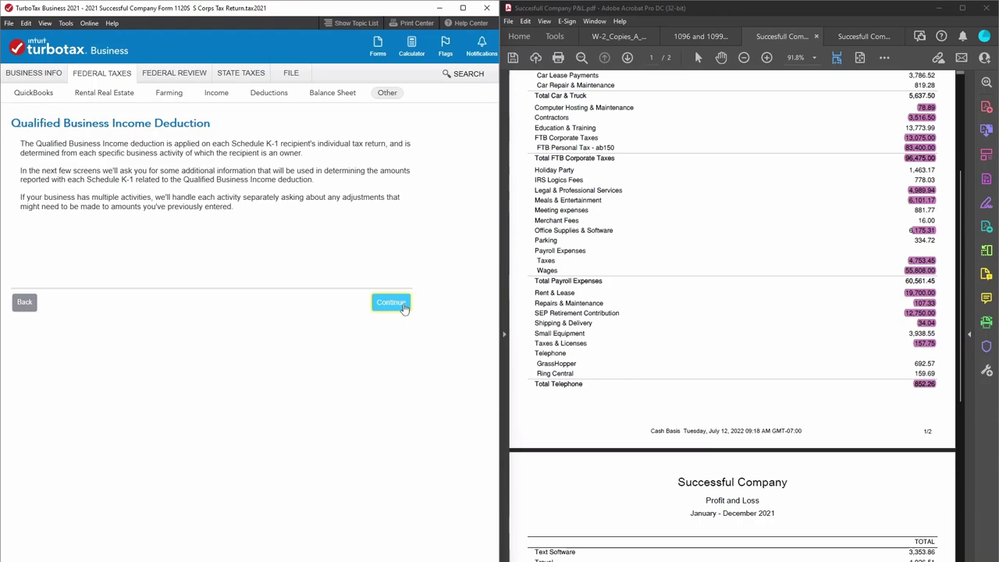
{"action": "left_click", "coordinate": [404, 307]}
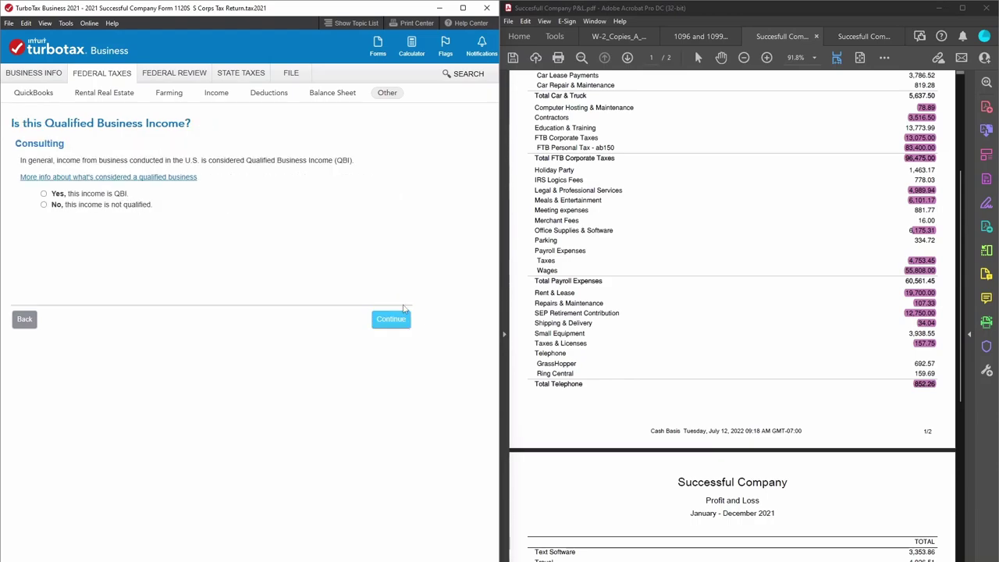
{"action": "left_click", "coordinate": [44, 205]}
Read the qualified business help explanation, then confirm the QBI answer.
{"action": "left_click", "coordinate": [73, 179]}
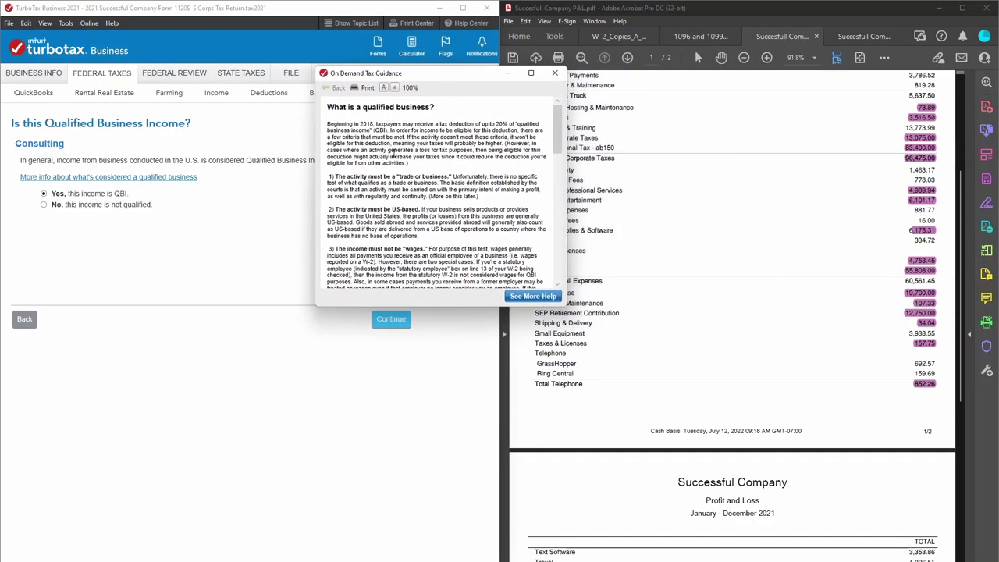
{"action": "scroll", "coordinate": [435, 144], "scroll_direction": "down", "scroll_amount": 4}
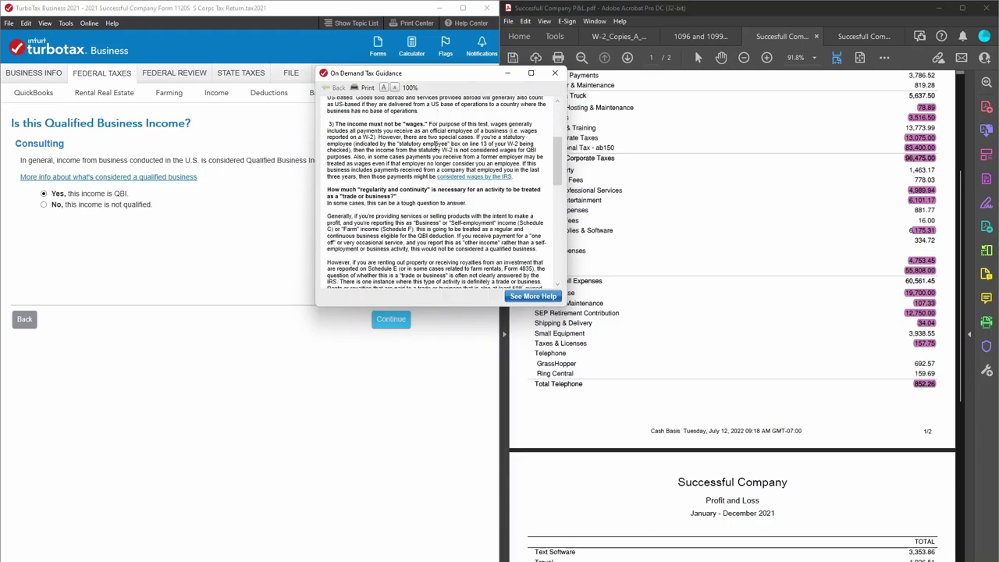
{"action": "scroll", "coordinate": [436, 144], "scroll_direction": "down", "scroll_amount": 4}
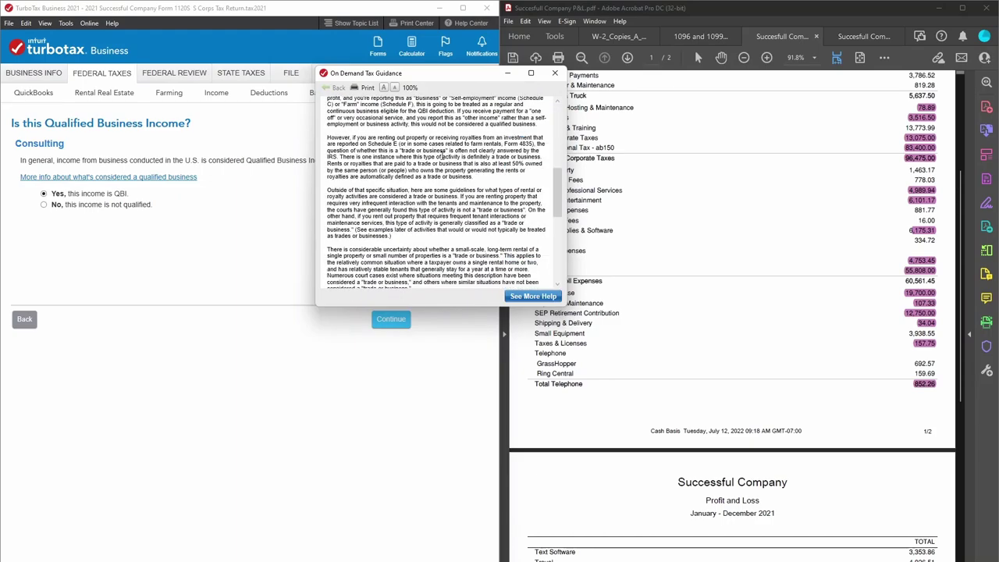
{"action": "scroll", "coordinate": [443, 154], "scroll_direction": "down", "scroll_amount": 6}
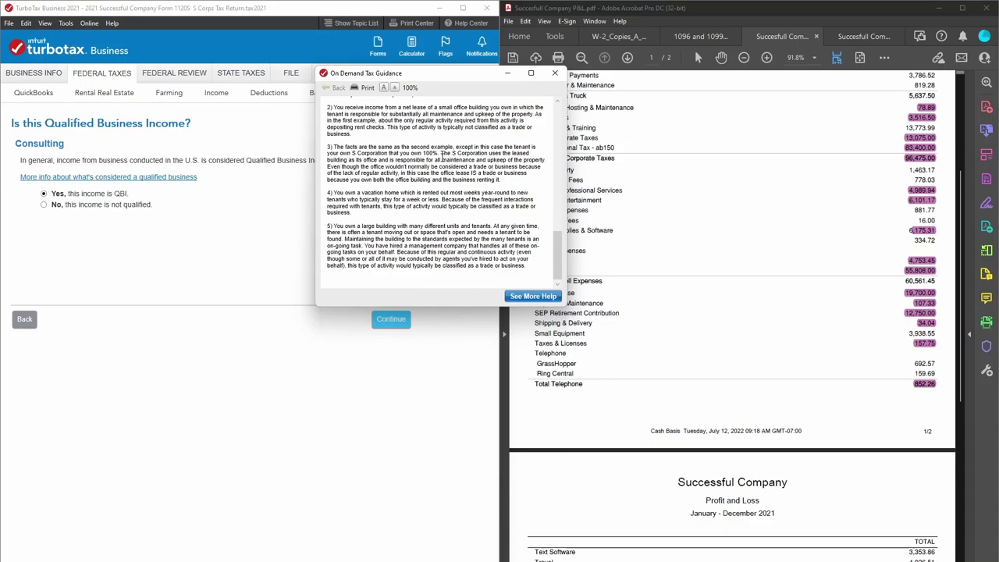
{"action": "scroll", "coordinate": [442, 159], "scroll_direction": "up", "scroll_amount": 14}
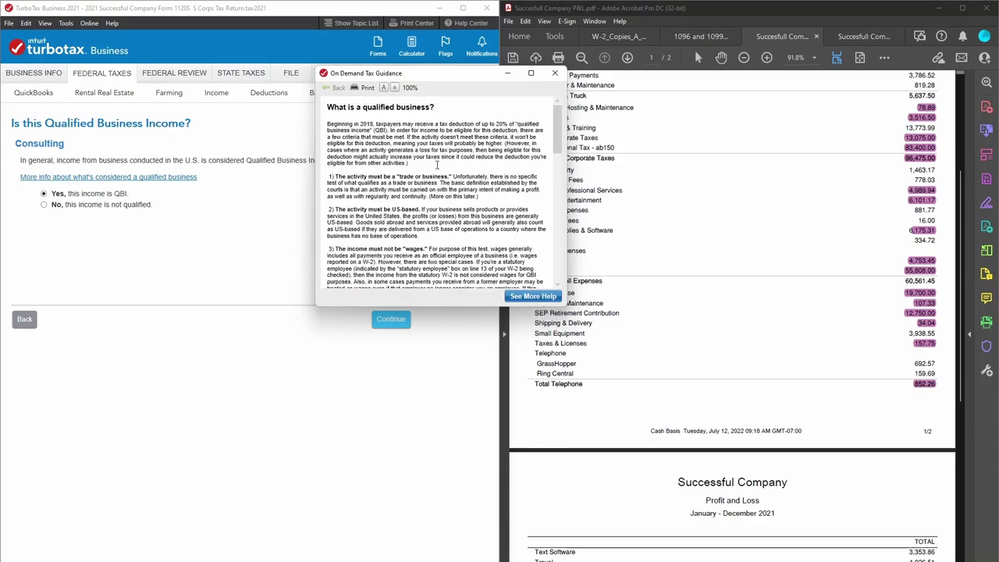
{"action": "left_click", "coordinate": [554, 73]}
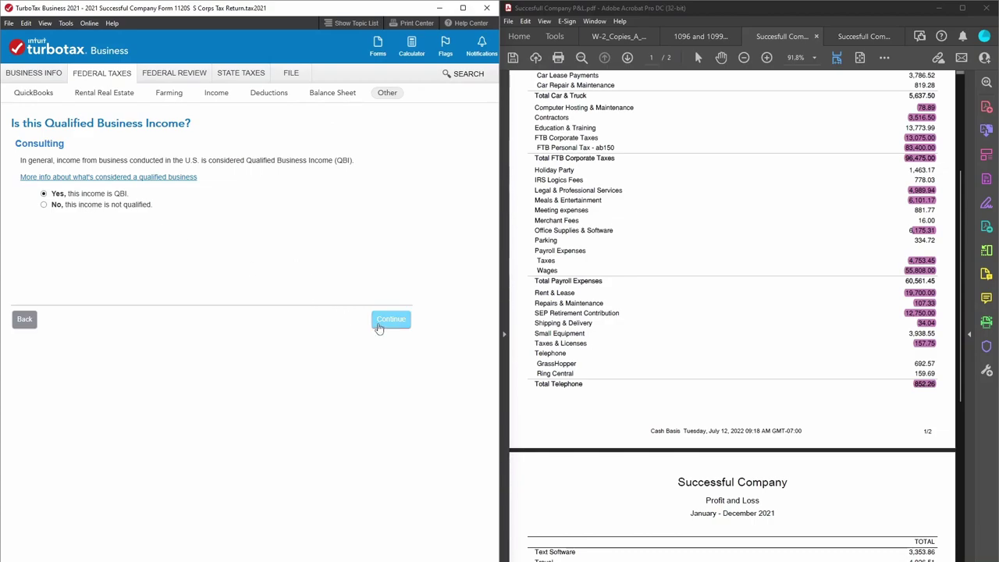
{"action": "left_click", "coordinate": [376, 325]}
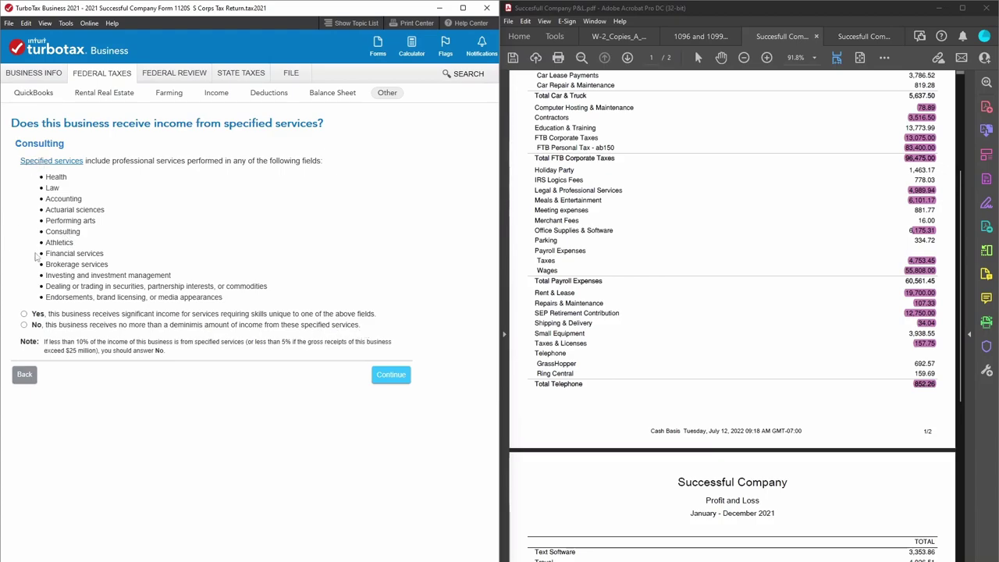
Answer Yes that the consulting business earns specified-service income.
{"action": "left_click", "coordinate": [23, 313]}
{"action": "left_click", "coordinate": [390, 375]}
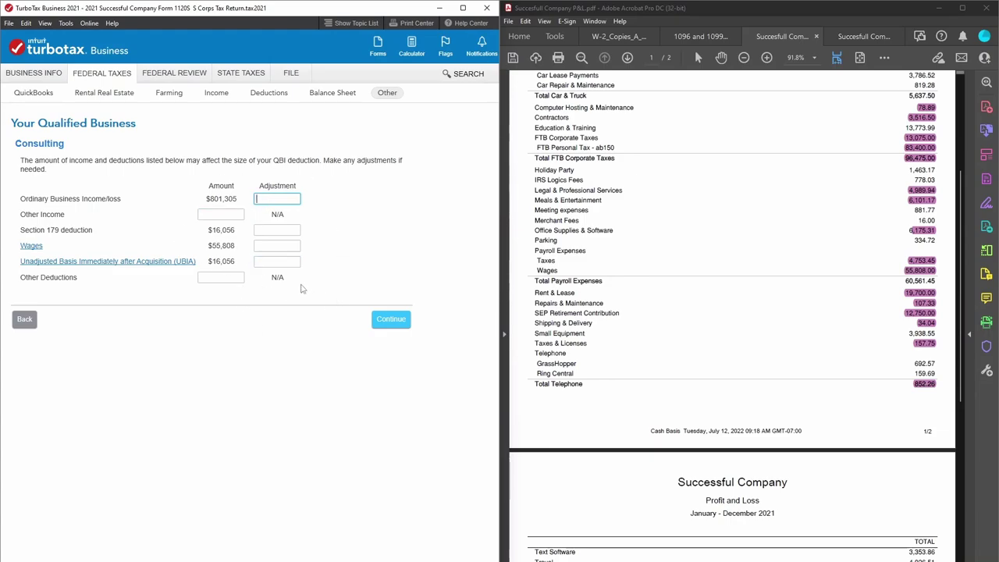
Accept the QBI amounts, check the 801,305 adjusted business income on the worksheet, and move on.
{"action": "left_click", "coordinate": [396, 324]}
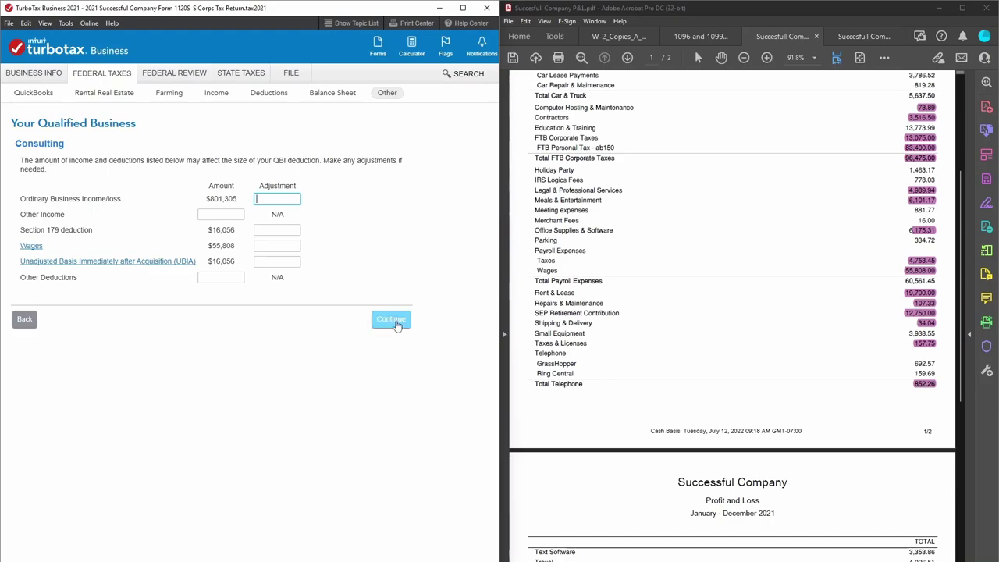
{"action": "left_click_drag", "start_coordinate": [370, 312], "coordinate": [384, 274]}
{"action": "left_click", "coordinate": [318, 328]}
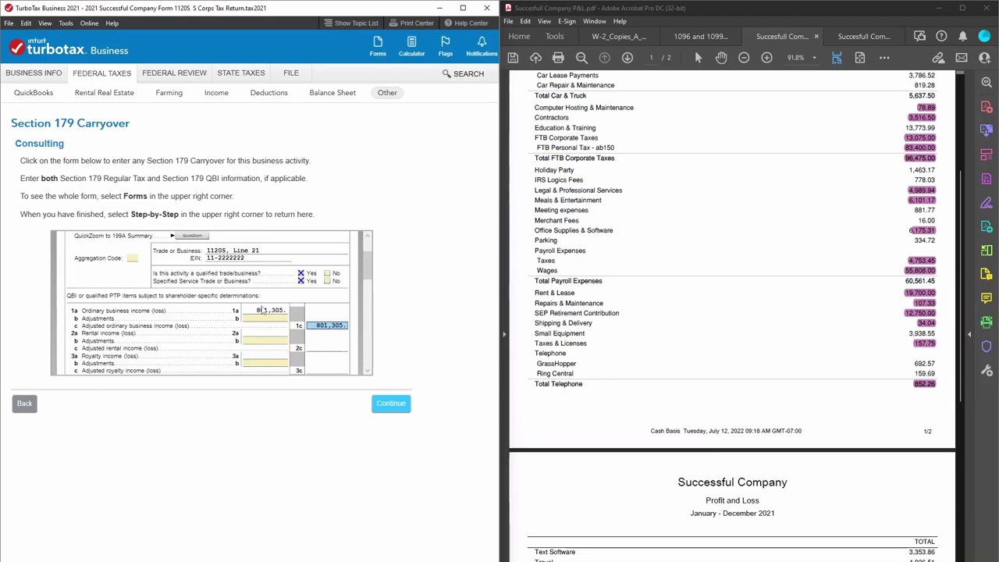
{"action": "left_click_drag", "start_coordinate": [366, 265], "coordinate": [355, 378]}
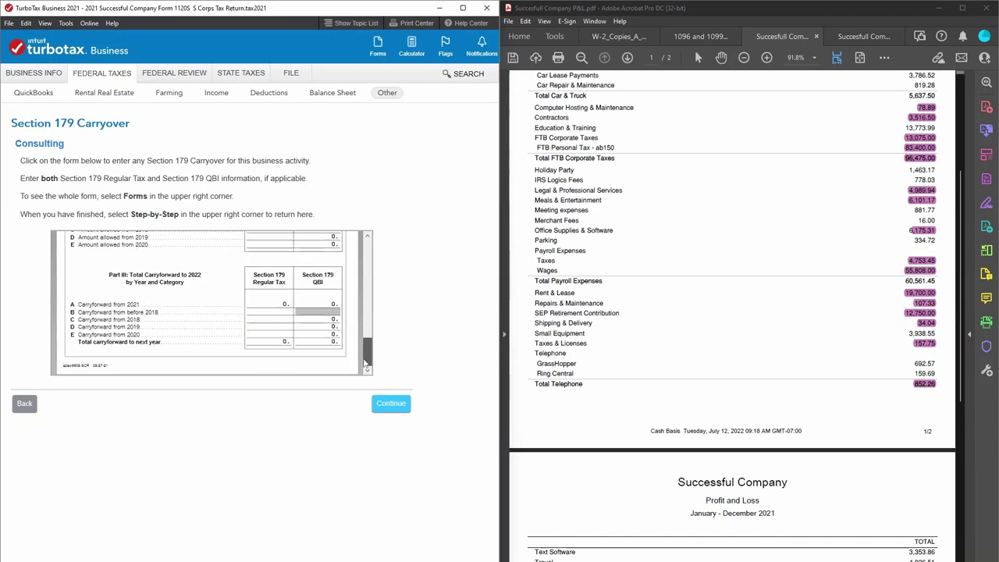
{"action": "left_click", "coordinate": [392, 403]}
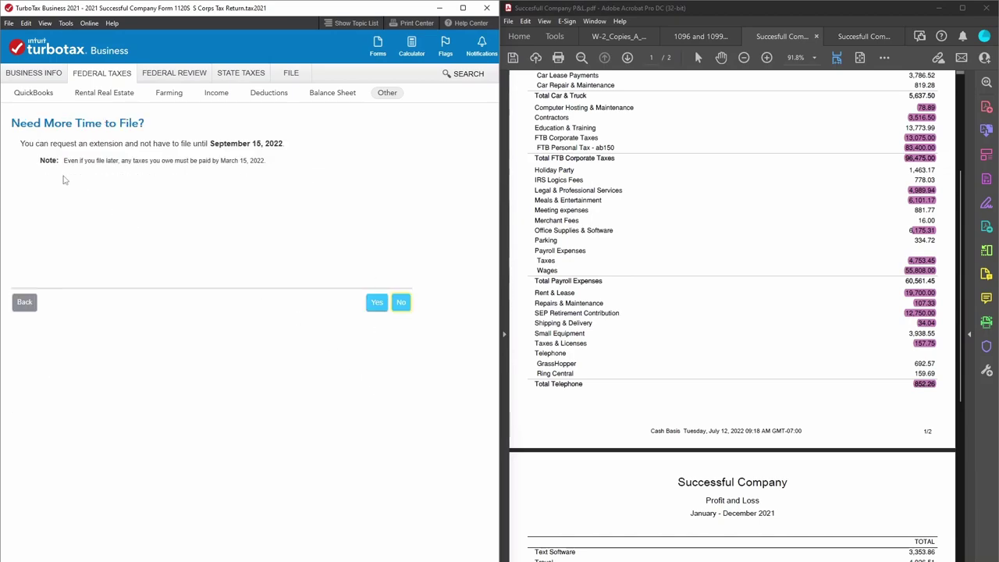
Decline the extension, amended return, power of attorney and employer-owned life insurance.
{"action": "left_click", "coordinate": [402, 303]}
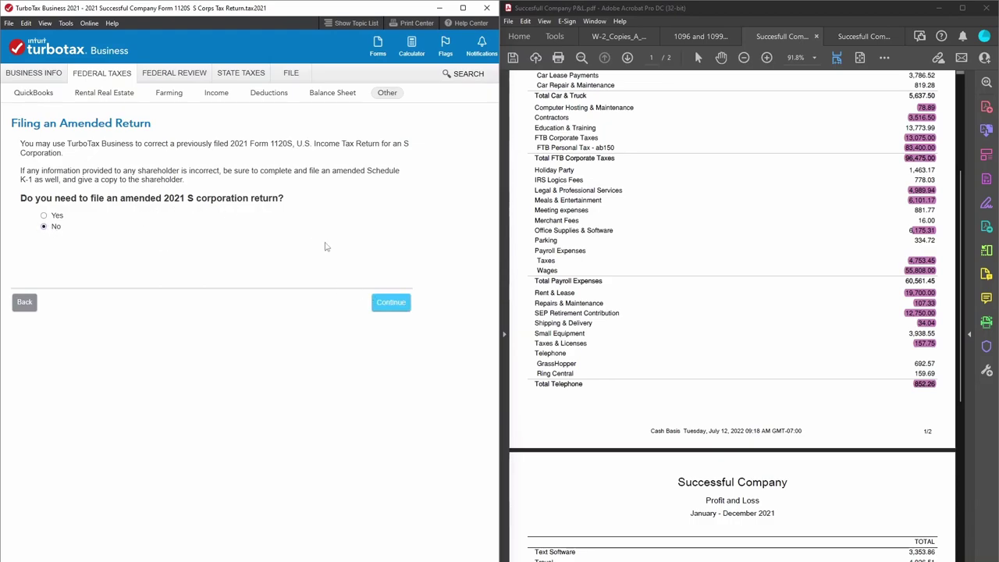
{"action": "left_click", "coordinate": [385, 310]}
{"action": "left_click", "coordinate": [393, 308]}
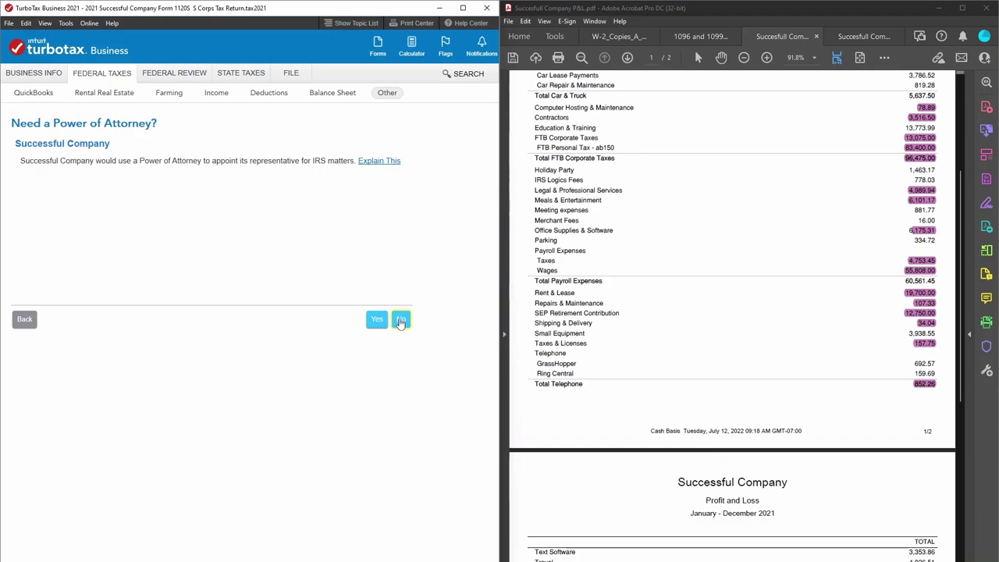
{"action": "left_click", "coordinate": [400, 321]}
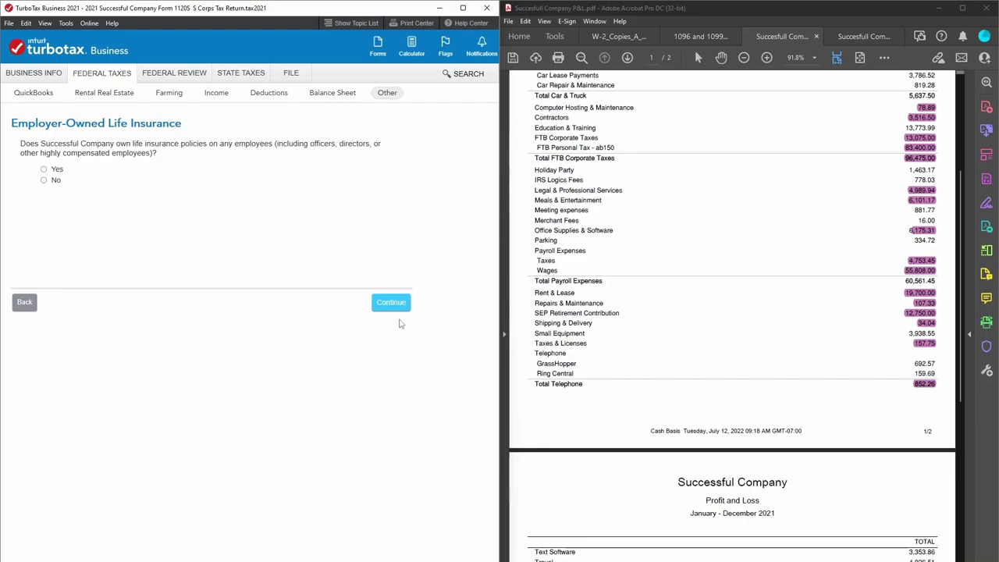
{"action": "left_click", "coordinate": [46, 181]}
{"action": "left_click", "coordinate": [390, 304]}
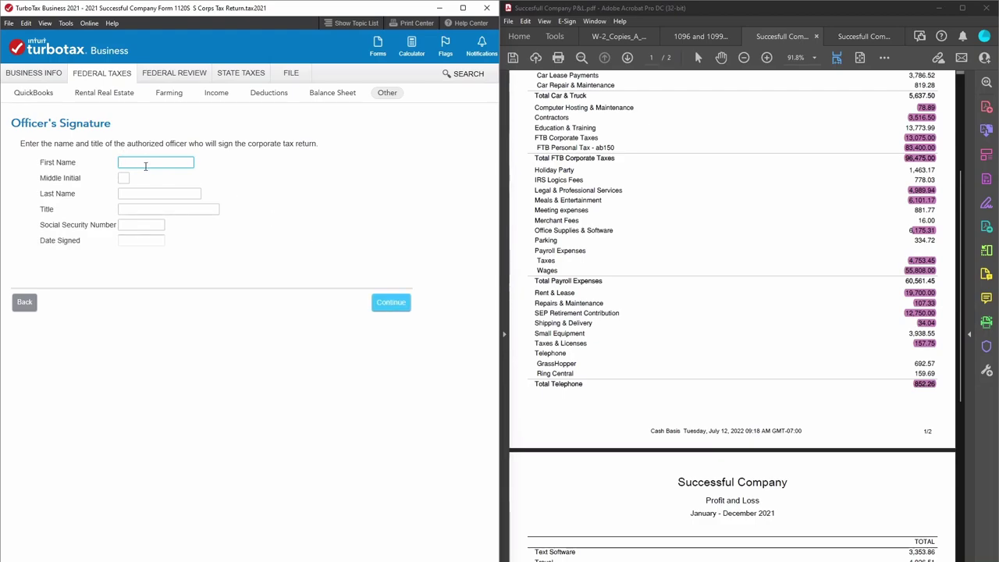
Enter the officer's first and last name and the title President.
{"action": "key", "text": "Tab"}
{"action": "key", "text": "Tab"}
{"action": "type", "text": "Fontana"}
{"action": "left_click_drag", "start_coordinate": [170, 162], "coordinate": [145, 166]}
{"action": "key", "text": "BackSpace"}
{"action": "left_click", "coordinate": [157, 210]}
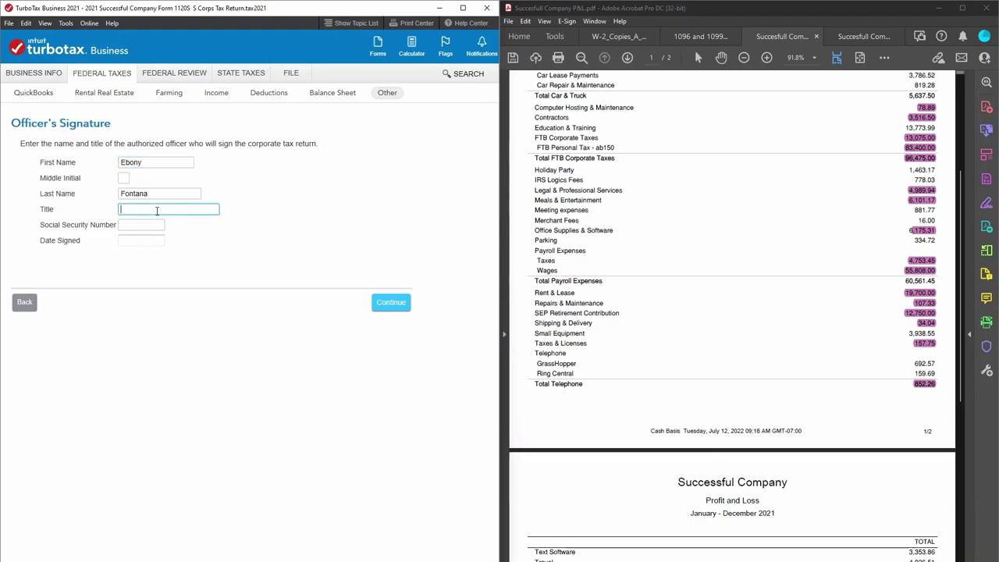
{"action": "type", "text": "President"}
Enter the officer's Social Security number and a 07/19/2022 signing date.
{"action": "key", "text": "Tab"}
{"action": "key", "text": "Tab"}
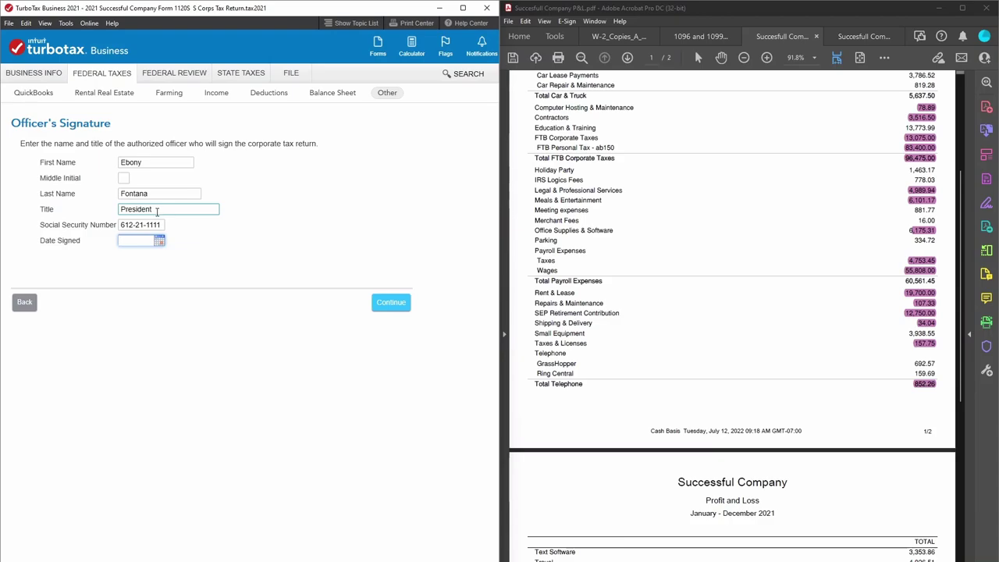
{"action": "left_click", "coordinate": [159, 240]}
{"action": "left_click", "coordinate": [153, 306]}
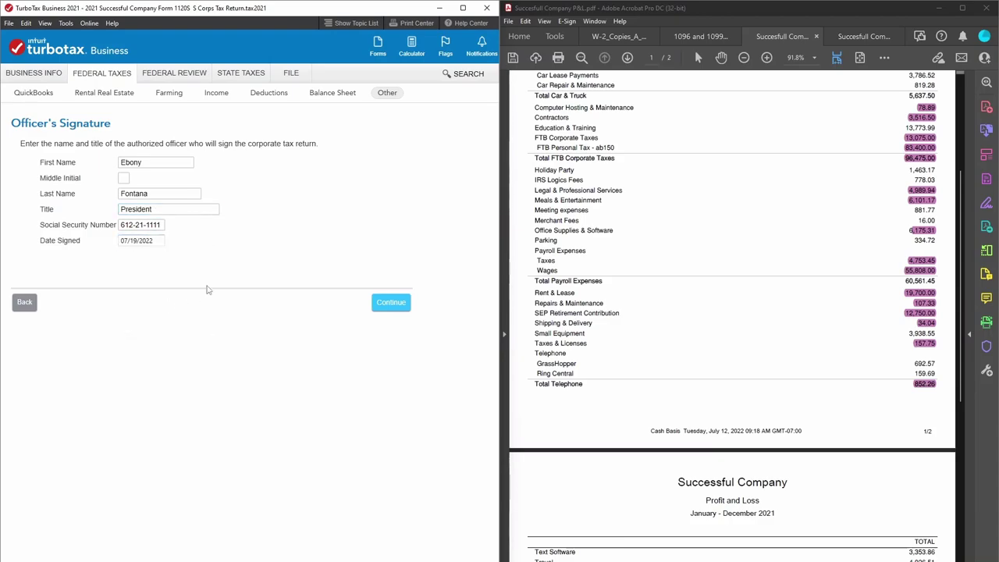
{"action": "left_click", "coordinate": [390, 301]}
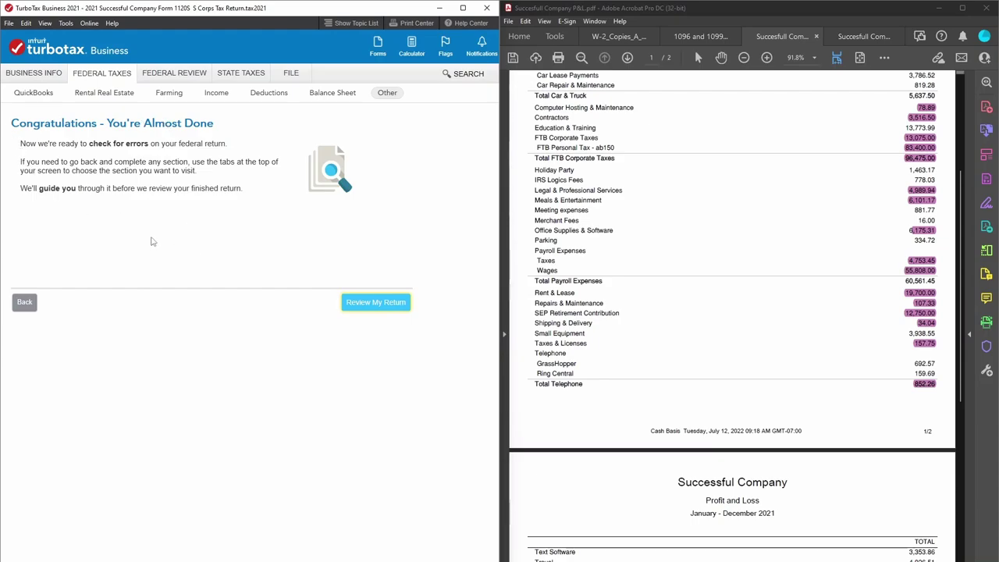
Start the federal review and run the error check on flagged entries.
{"action": "left_click", "coordinate": [380, 304]}
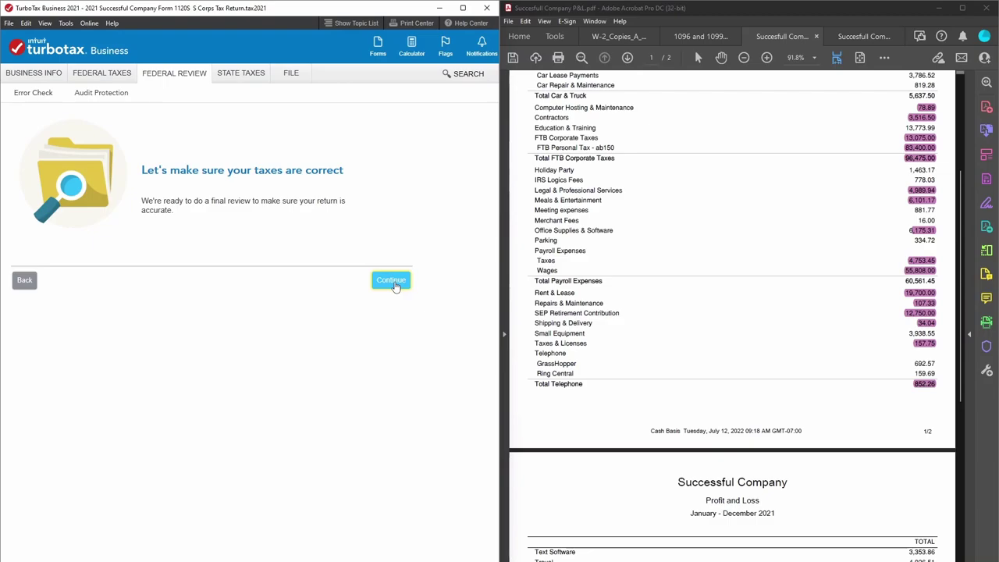
{"action": "left_click", "coordinate": [26, 283]}
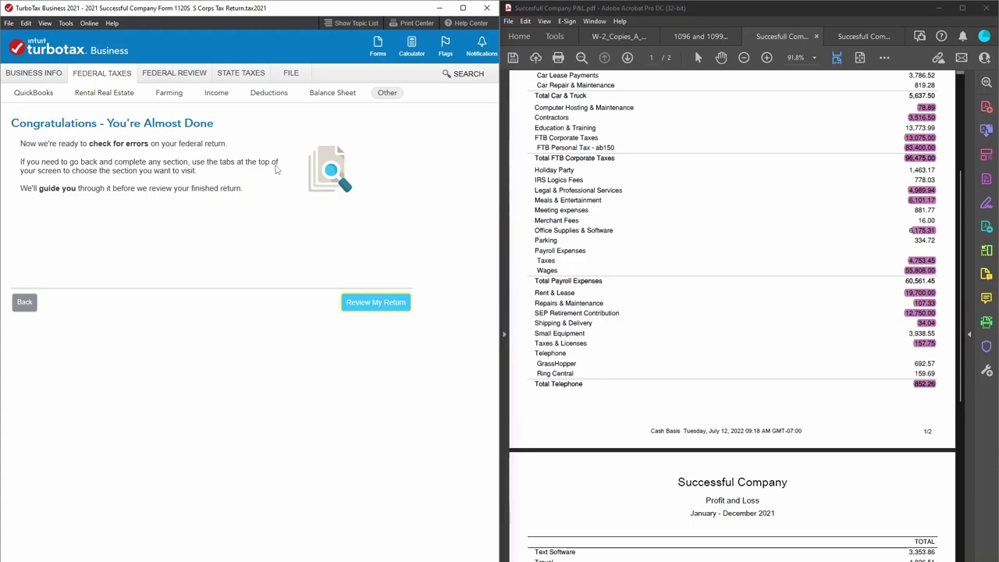
{"action": "left_click", "coordinate": [392, 304]}
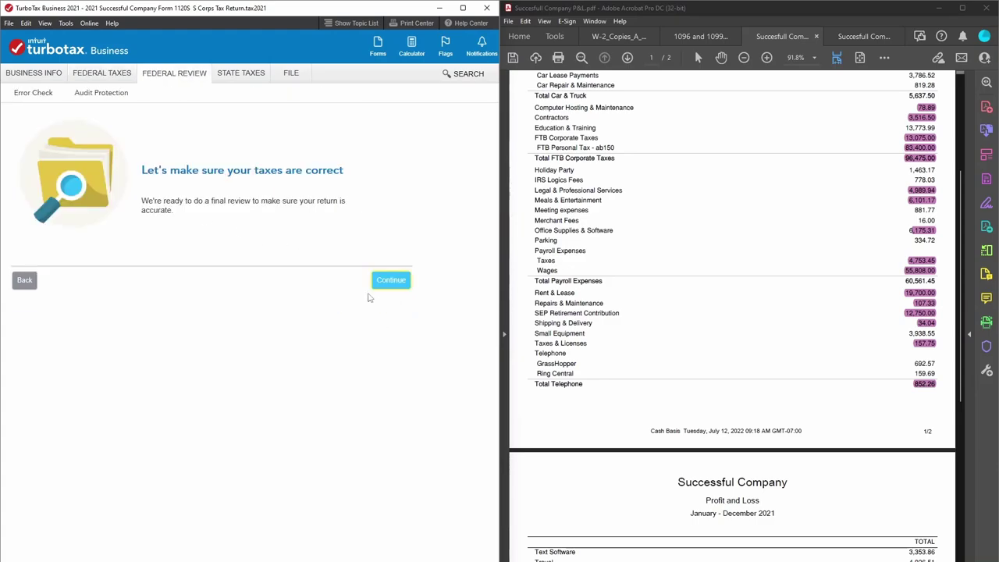
{"action": "left_click", "coordinate": [387, 281]}
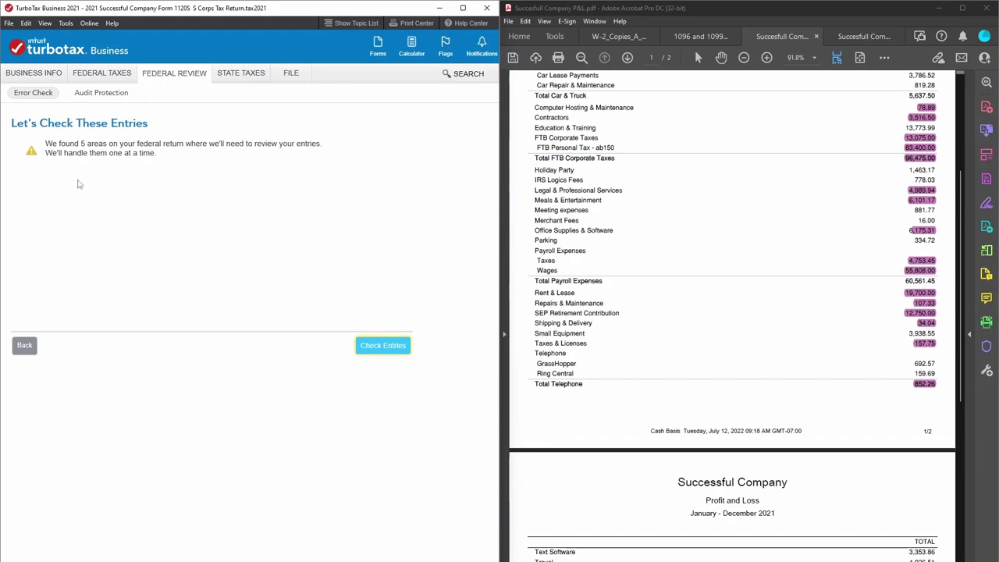
{"action": "left_click", "coordinate": [382, 345]}
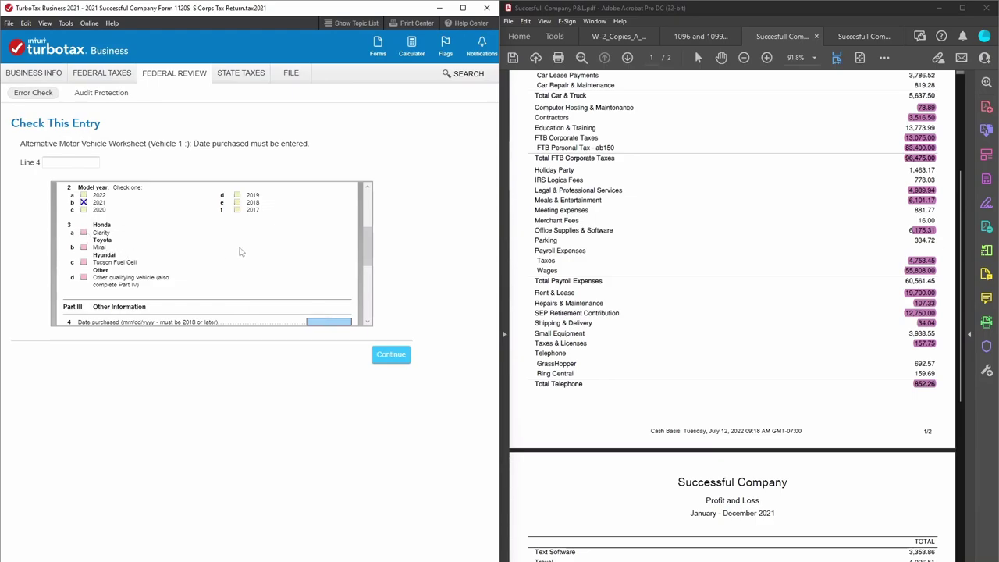
Inspect the Form 8910 worksheet, toggling the fuel cell vehicle answer to No and back to Yes.
{"action": "left_click", "coordinate": [368, 186]}
{"action": "left_click", "coordinate": [367, 186]}
{"action": "left_click", "coordinate": [368, 185]}
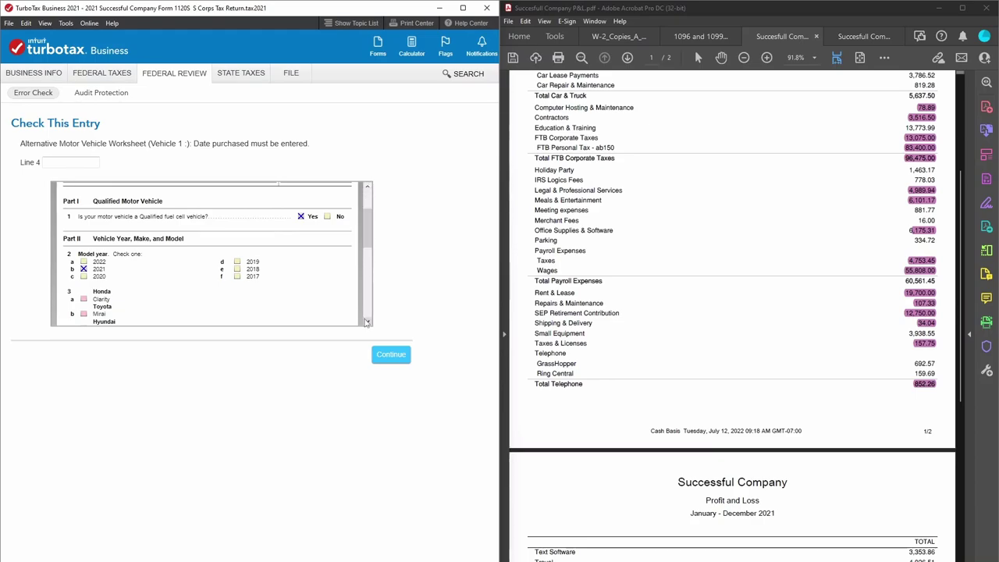
{"action": "left_click", "coordinate": [366, 323]}
{"action": "left_click", "coordinate": [366, 323]}
{"action": "left_click", "coordinate": [368, 186]}
{"action": "left_click", "coordinate": [368, 186]}
{"action": "left_click", "coordinate": [368, 186]}
{"action": "left_click", "coordinate": [368, 186]}
{"action": "left_click", "coordinate": [367, 185]}
{"action": "left_click", "coordinate": [368, 186]}
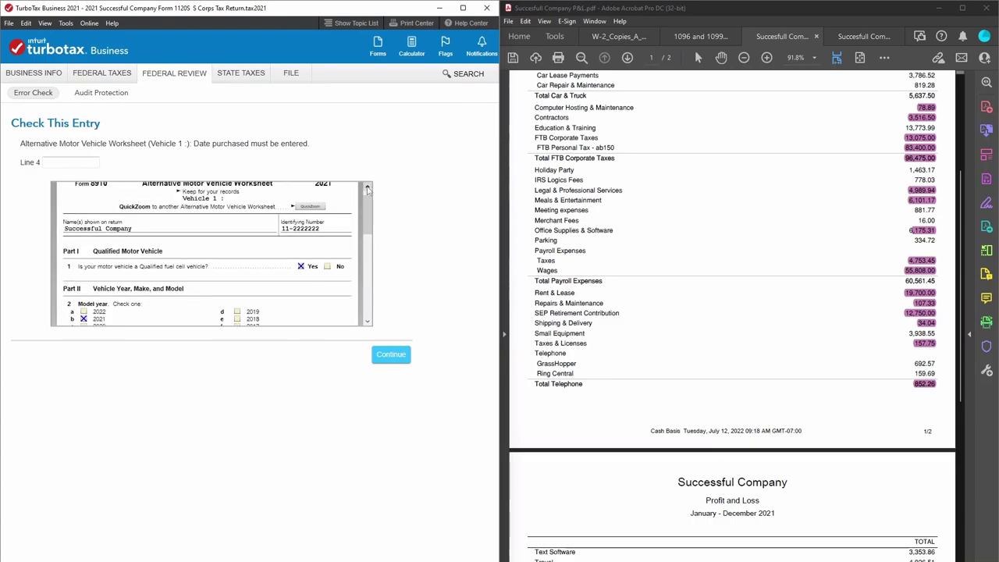
{"action": "left_click", "coordinate": [368, 188]}
{"action": "left_click", "coordinate": [367, 187]}
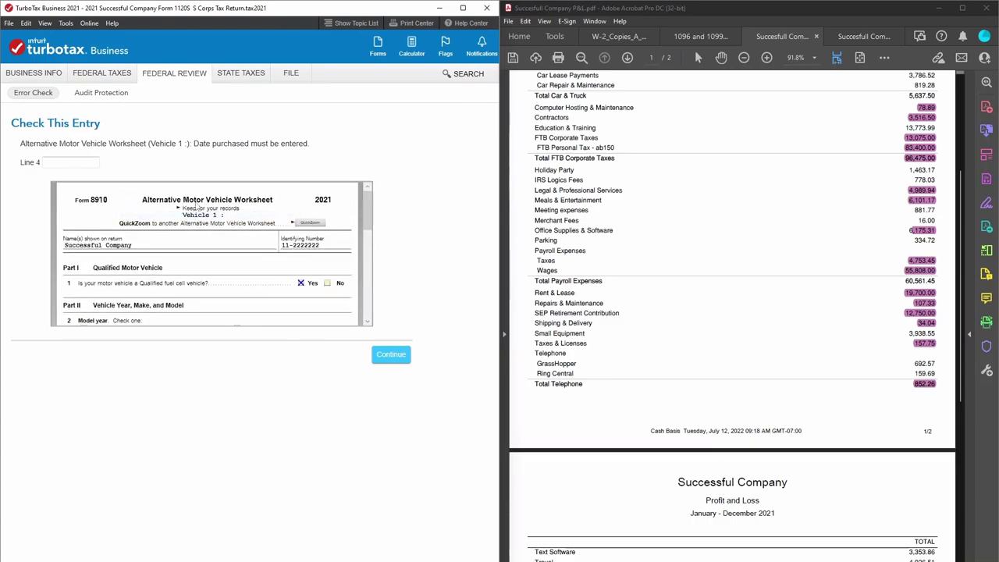
{"action": "left_click", "coordinate": [327, 282]}
{"action": "left_click", "coordinate": [300, 284]}
Navigate from the federal review to the Federal Taxes tax credits and other info section.
{"action": "left_click", "coordinate": [156, 78]}
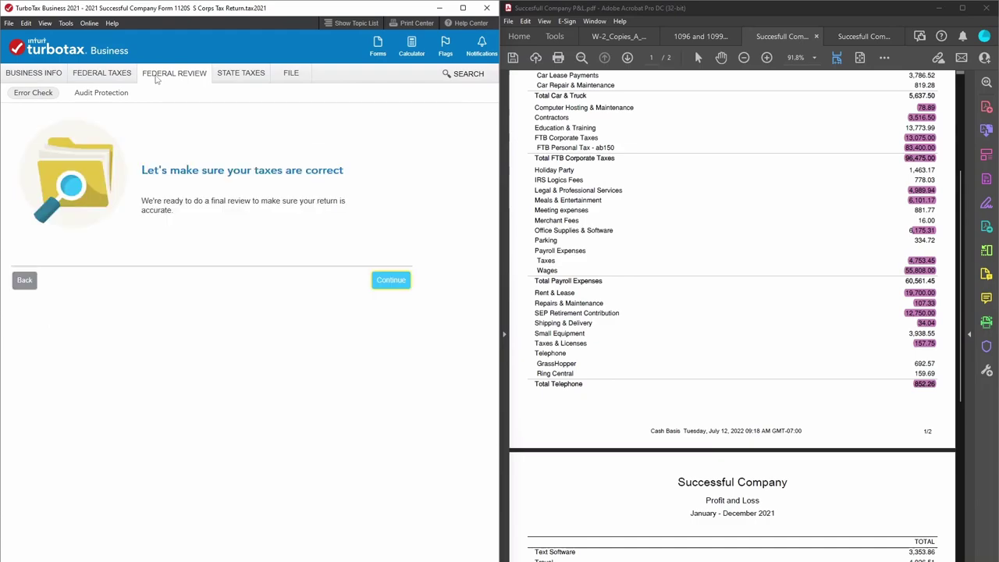
{"action": "left_click", "coordinate": [375, 281]}
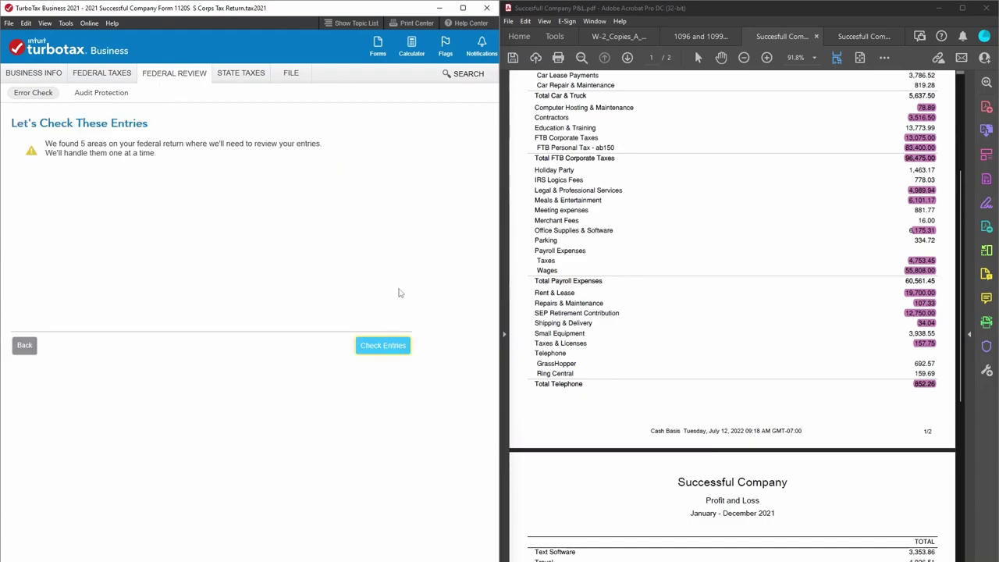
{"action": "left_click", "coordinate": [175, 78]}
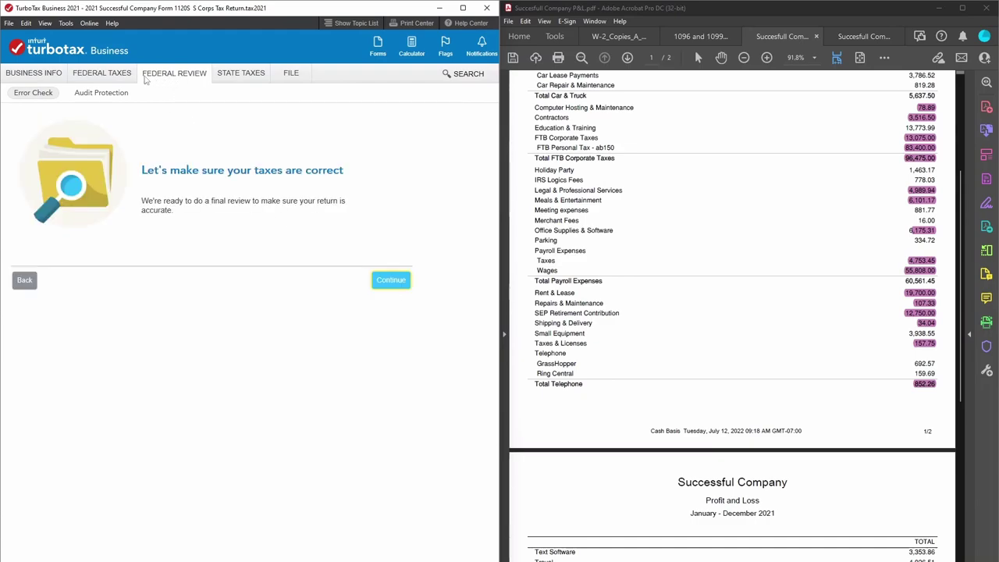
{"action": "left_click", "coordinate": [44, 99]}
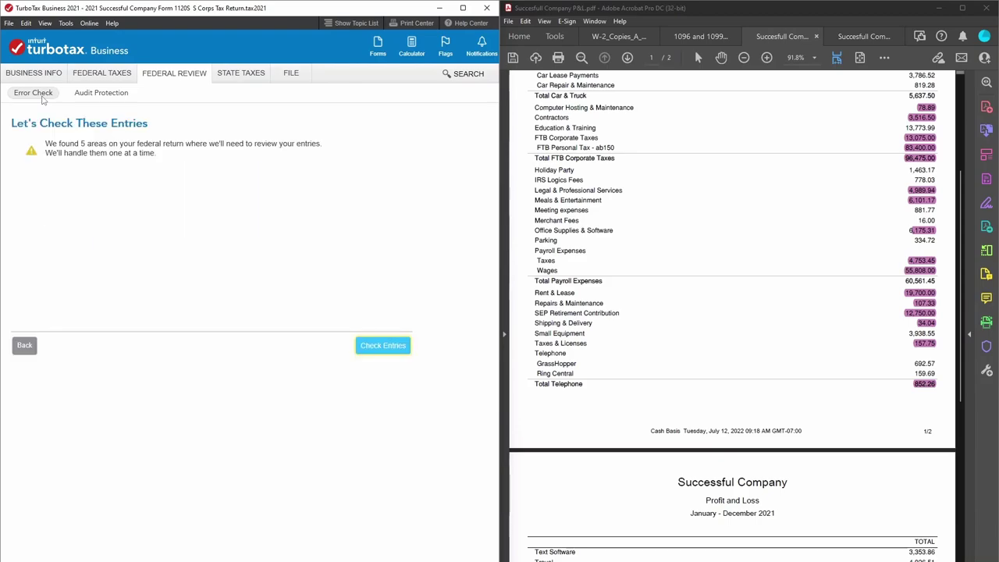
{"action": "left_click", "coordinate": [49, 78]}
{"action": "left_click", "coordinate": [97, 76]}
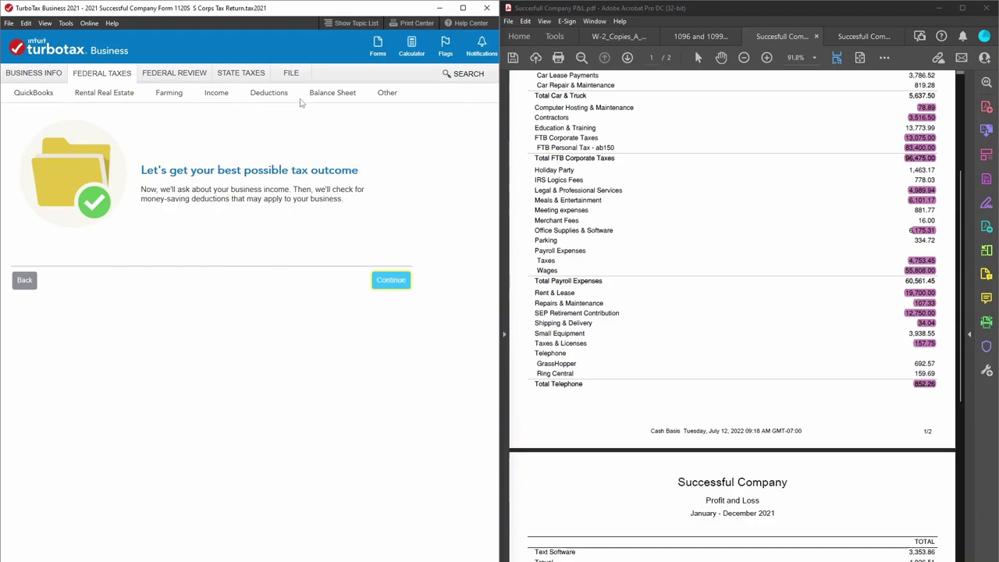
{"action": "left_click", "coordinate": [386, 95]}
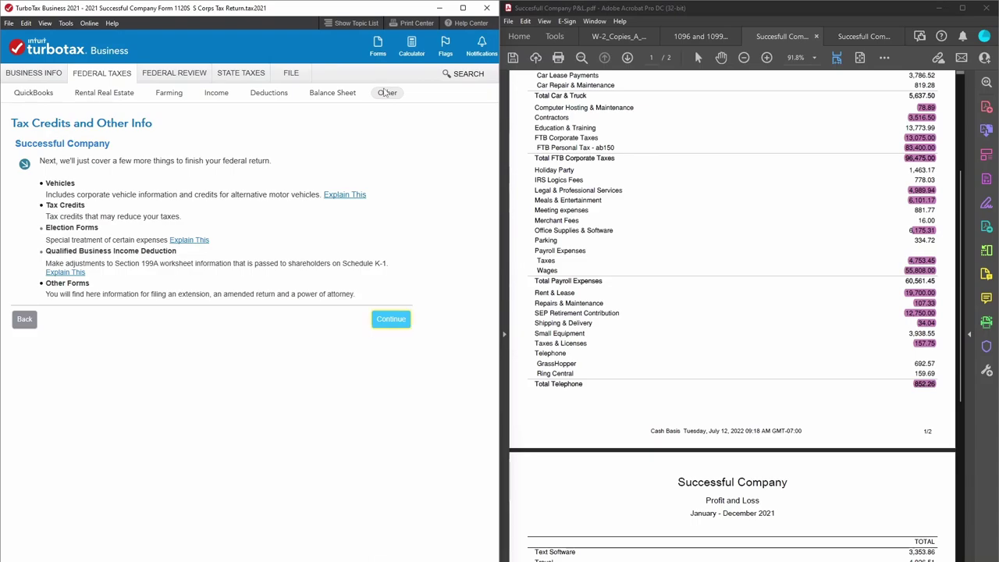
{"action": "left_click", "coordinate": [118, 77]}
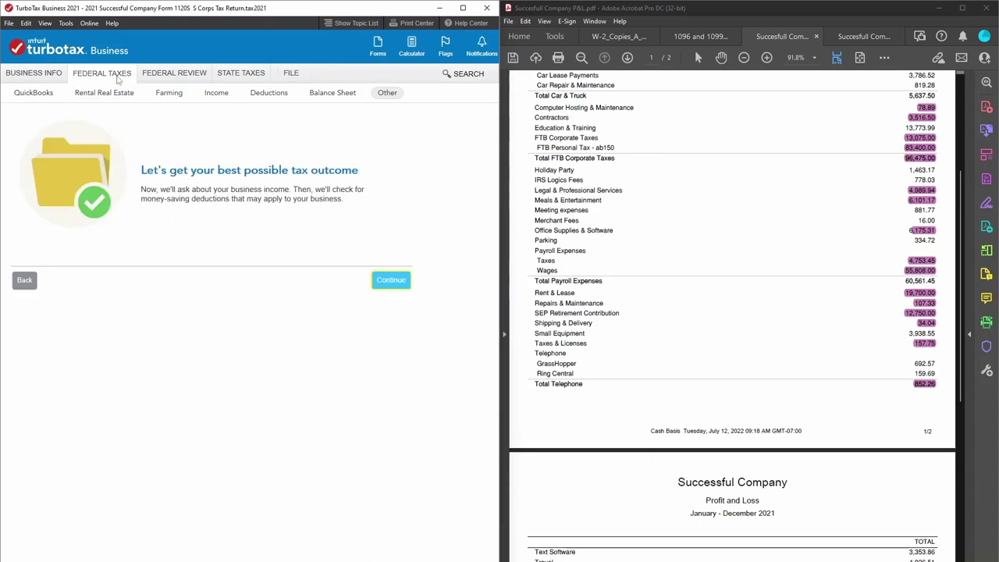
{"action": "left_click", "coordinate": [395, 97]}
Delete the Vehicle 1 alternative fuel vehicle entry and its Form 8910 worksheet.
{"action": "left_click", "coordinate": [375, 322]}
{"action": "left_click", "coordinate": [393, 304]}
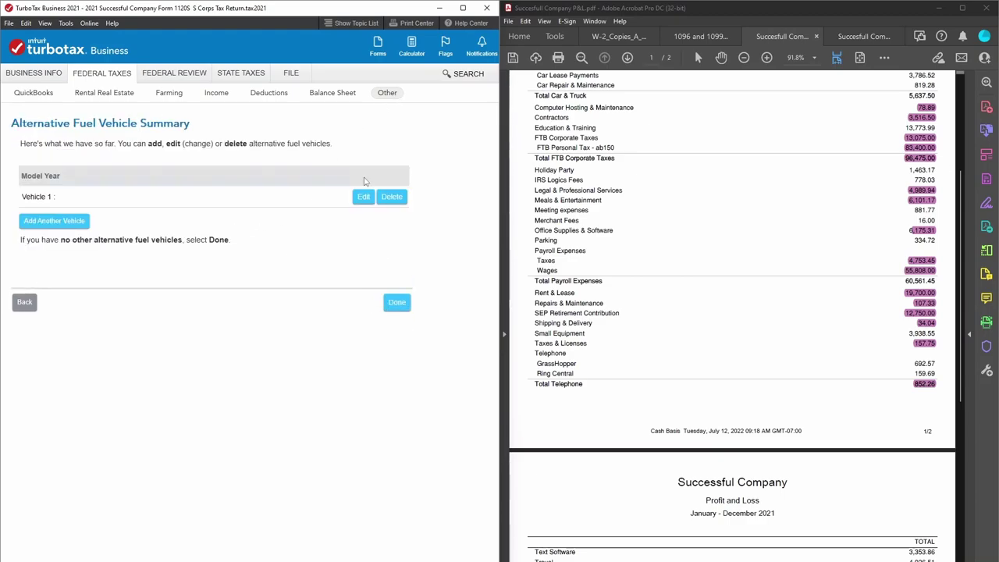
{"action": "left_click", "coordinate": [392, 196]}
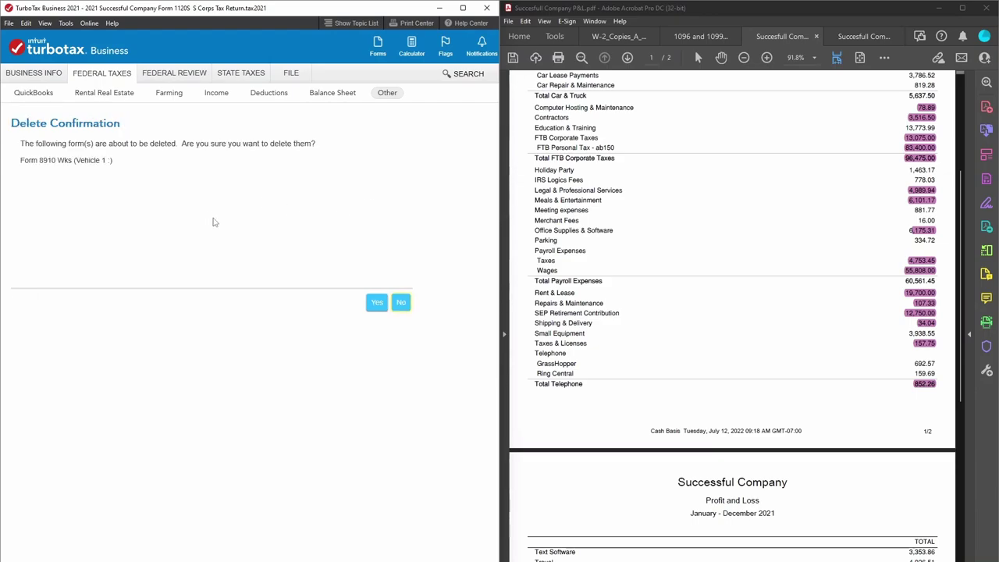
{"action": "left_click", "coordinate": [376, 304]}
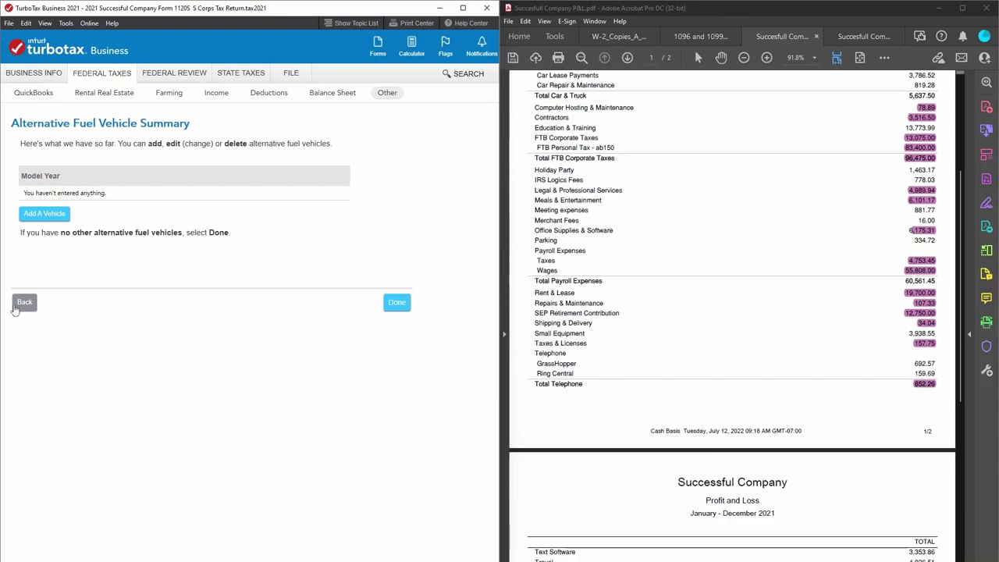
{"action": "left_click", "coordinate": [24, 308]}
{"action": "left_click", "coordinate": [24, 306]}
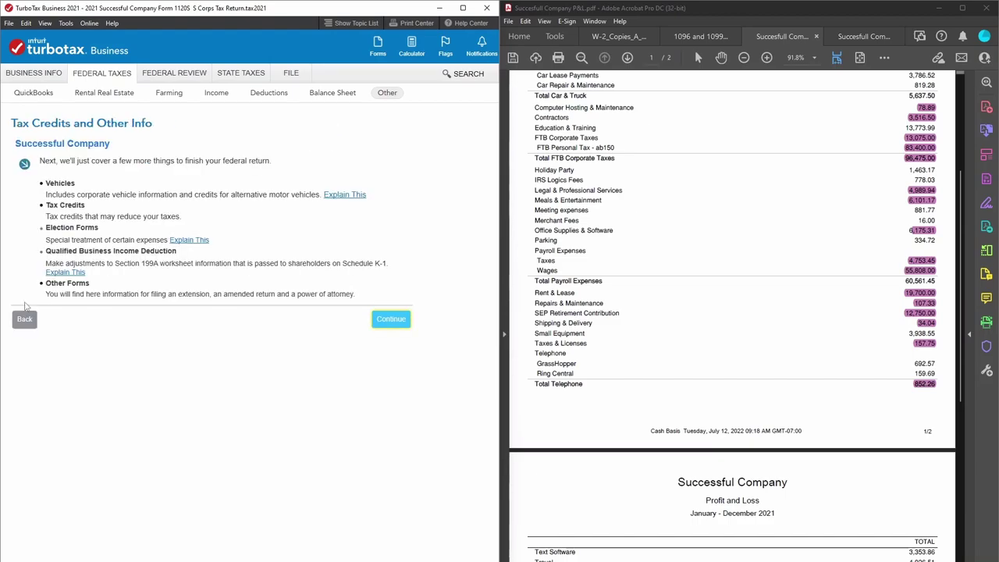
Answer No to alternative fuel and shareholder-used vehicles, deleting corporate Vehicle 1 and skipping mileage.
{"action": "left_click", "coordinate": [385, 322]}
{"action": "left_click", "coordinate": [400, 304]}
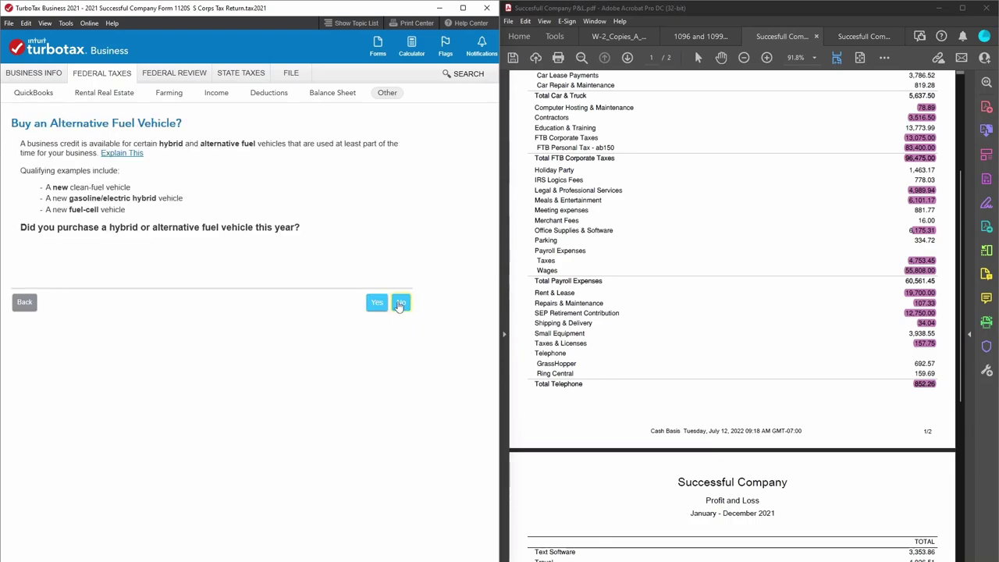
{"action": "left_click", "coordinate": [400, 304]}
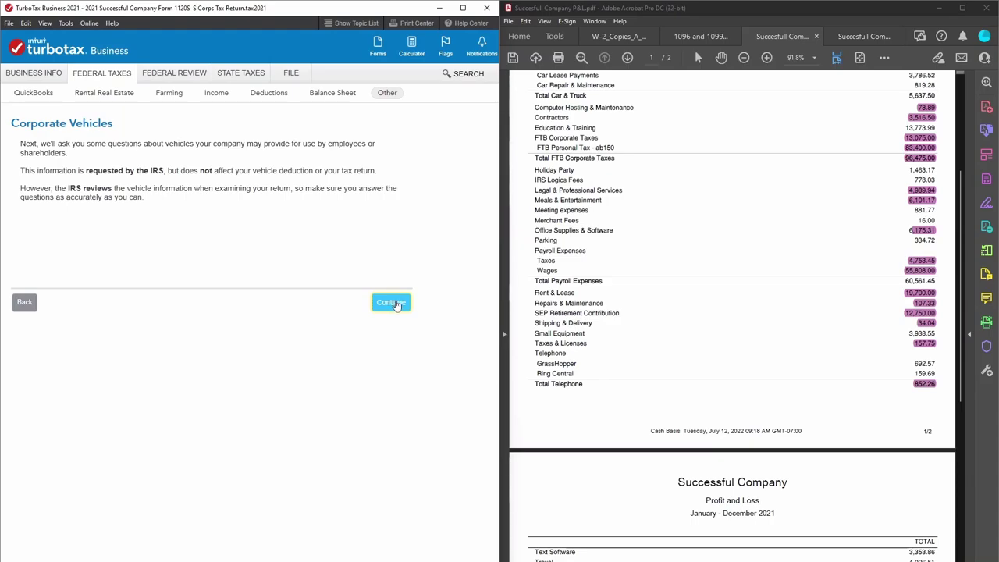
{"action": "left_click", "coordinate": [396, 304]}
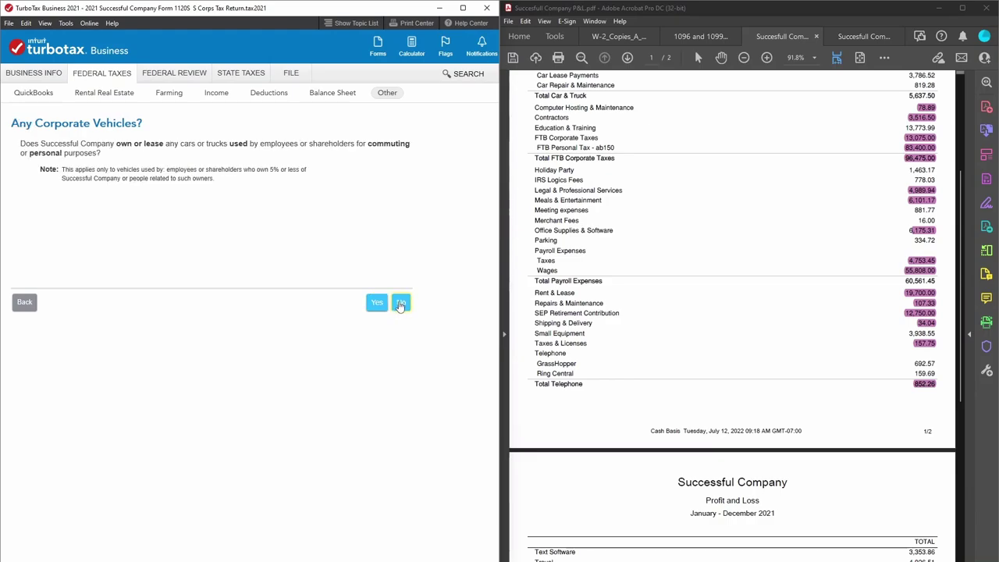
{"action": "left_click", "coordinate": [400, 304]}
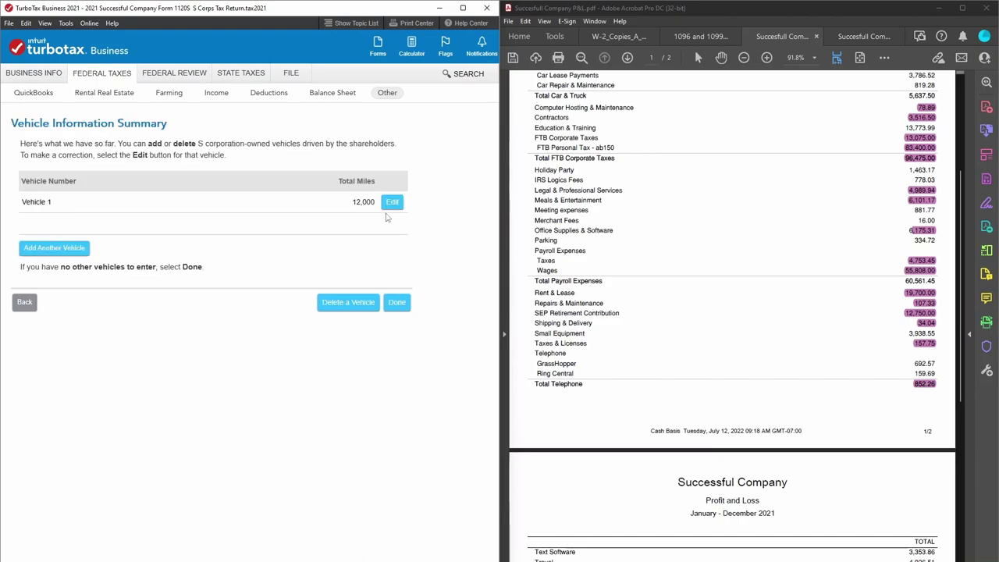
{"action": "left_click", "coordinate": [350, 303]}
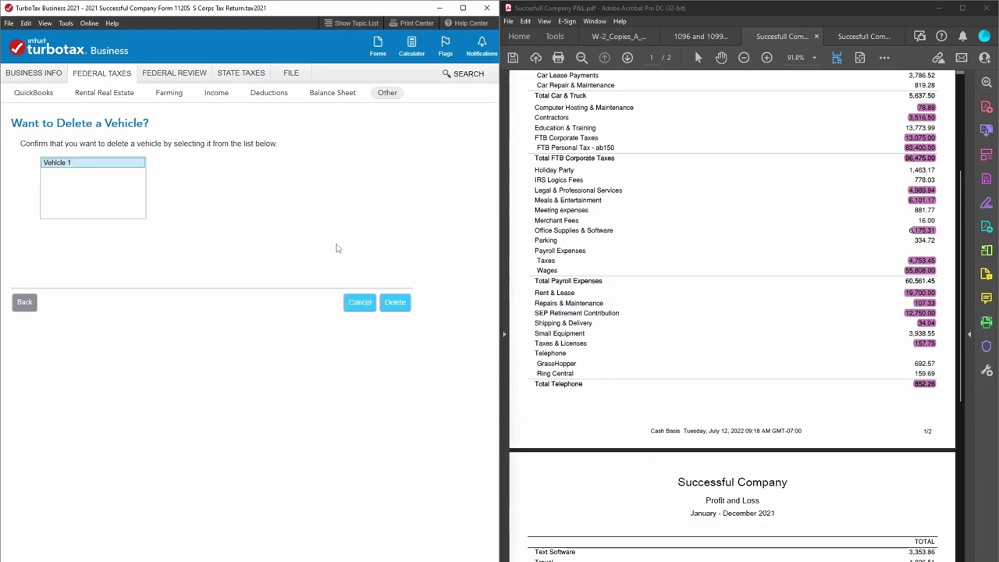
{"action": "left_click", "coordinate": [393, 308]}
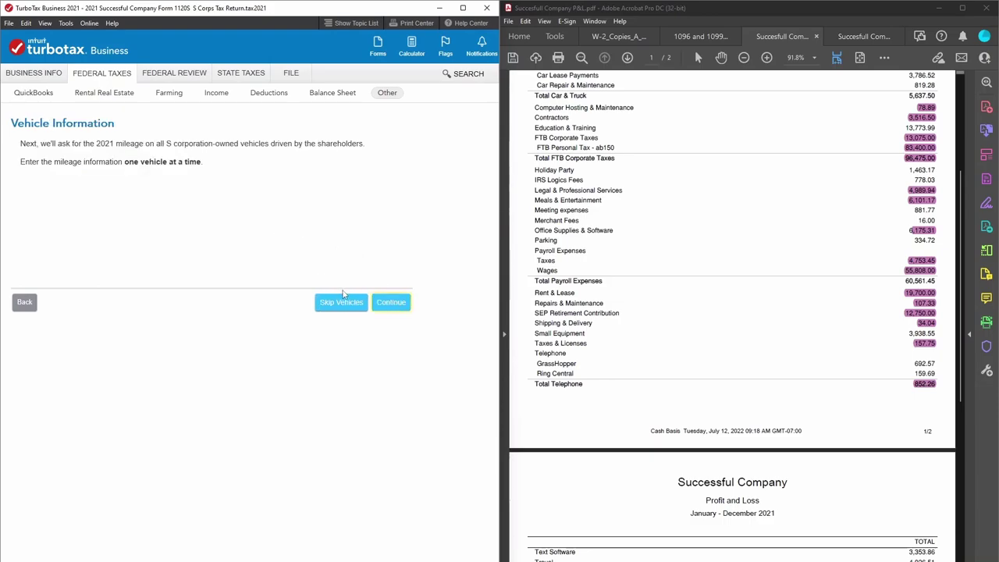
{"action": "left_click", "coordinate": [352, 305]}
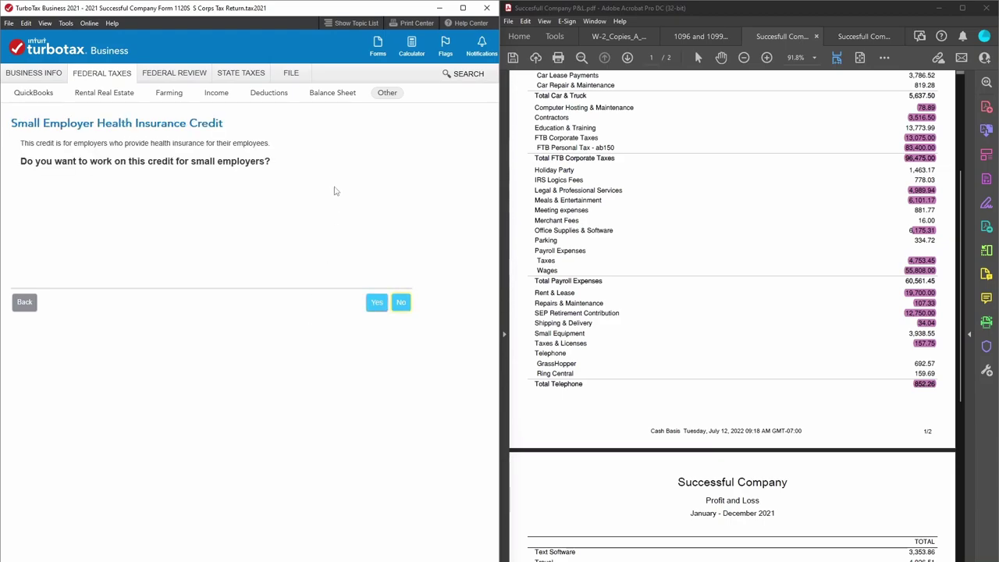
Re-enter the tax credits interview and answer No to the alternative fuel and owner-used vehicle questions.
{"action": "left_click", "coordinate": [385, 94]}
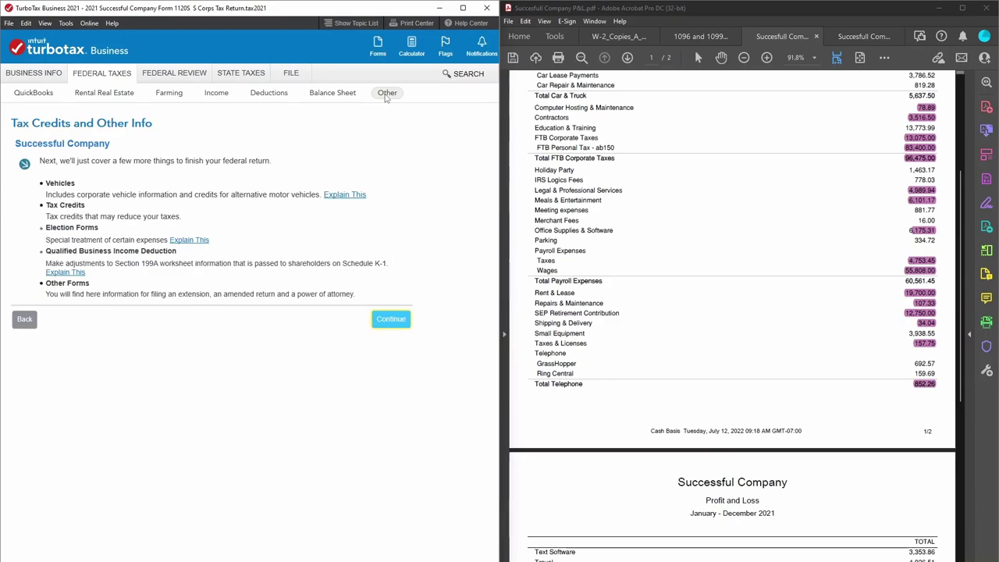
{"action": "left_click", "coordinate": [382, 320]}
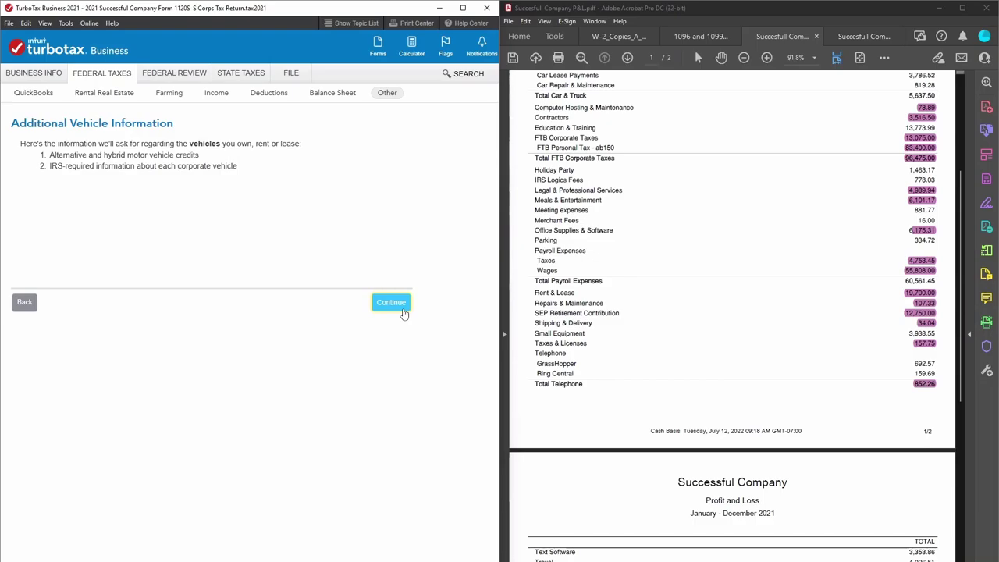
{"action": "left_click", "coordinate": [402, 309]}
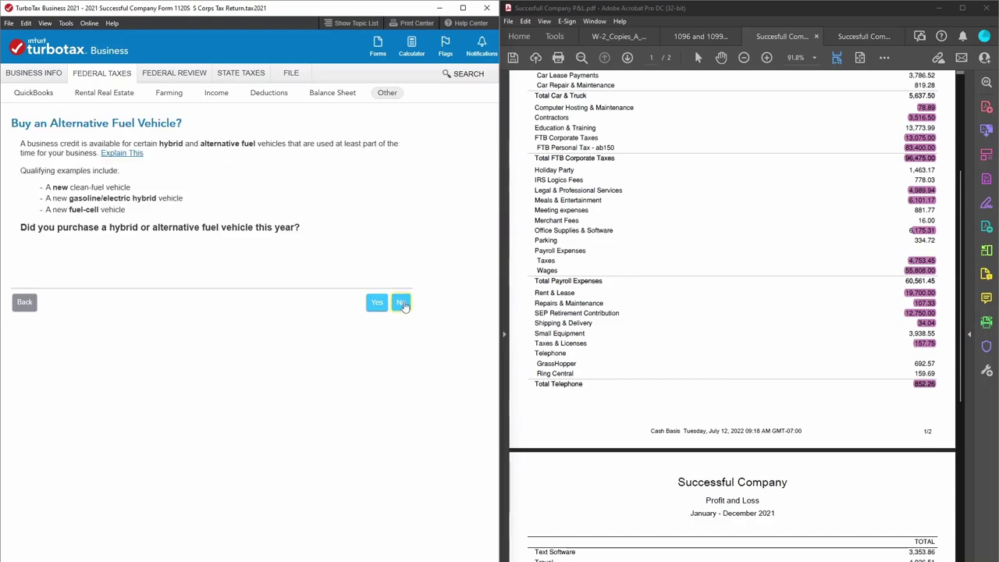
{"action": "left_click", "coordinate": [385, 93]}
{"action": "left_click", "coordinate": [394, 322]}
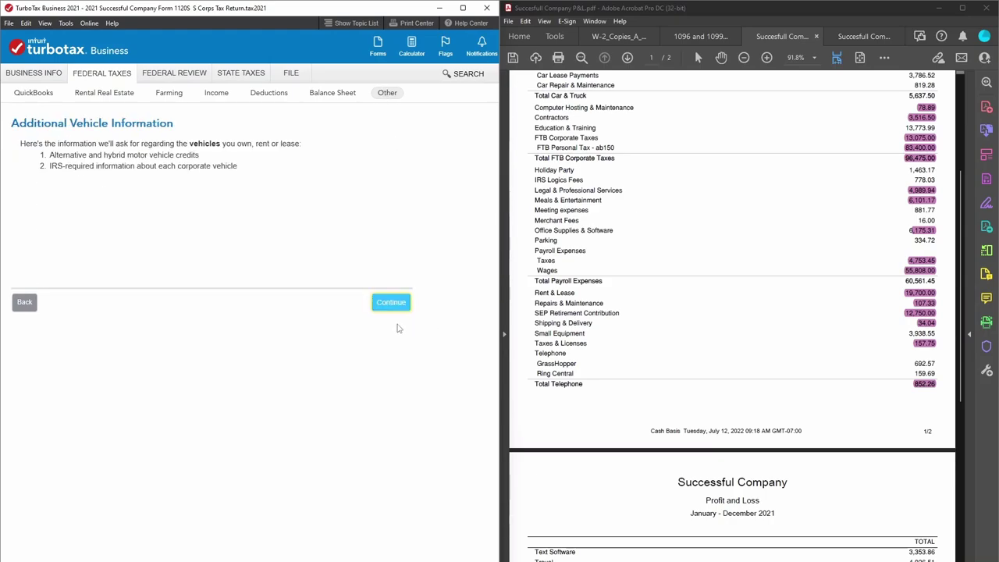
{"action": "left_click", "coordinate": [401, 305]}
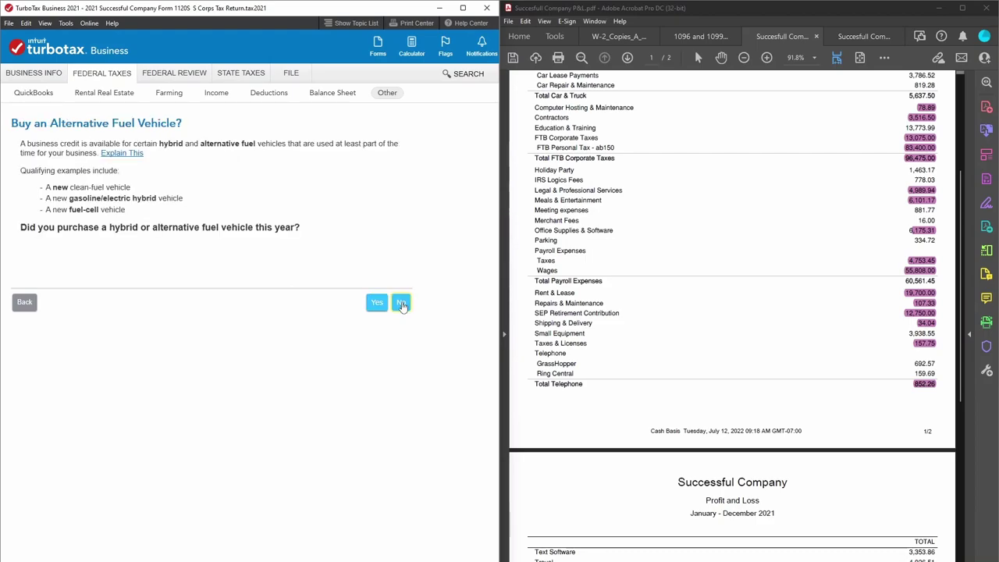
{"action": "left_click", "coordinate": [401, 304]}
{"action": "left_click", "coordinate": [403, 305]}
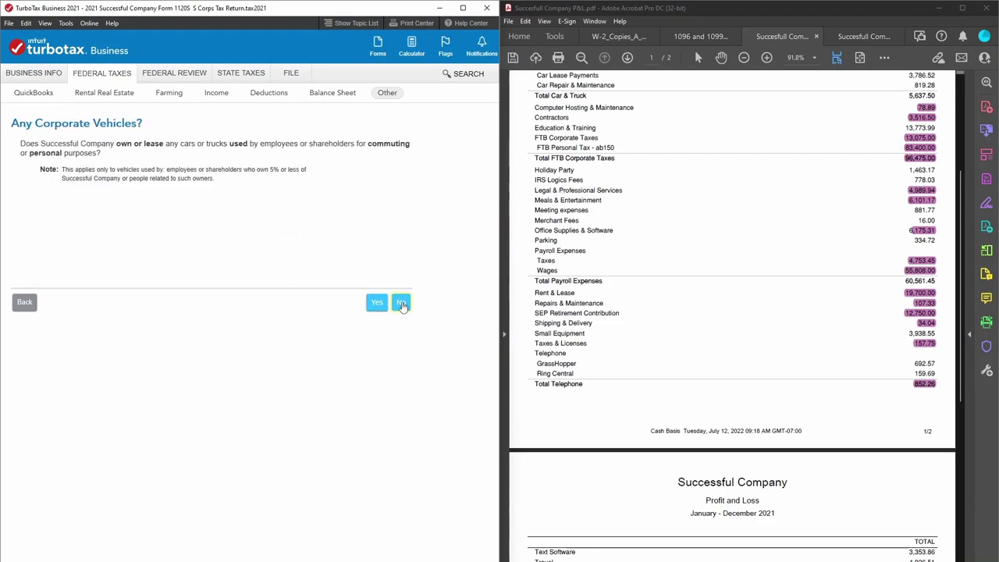
{"action": "left_click", "coordinate": [401, 304]}
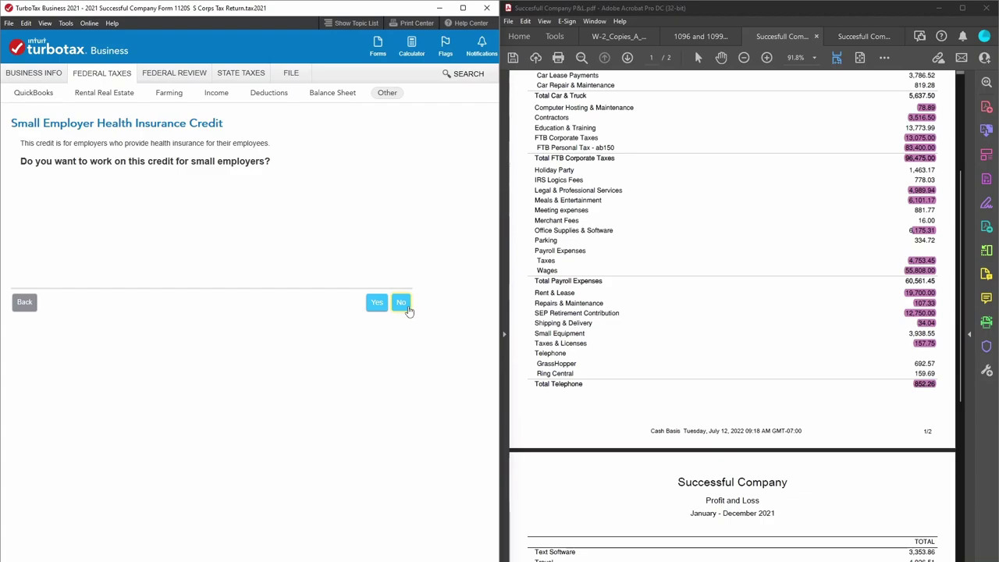
Decline the health insurance credit and foreign tax, then pass the election forms and QBI intro.
{"action": "left_click", "coordinate": [404, 310]}
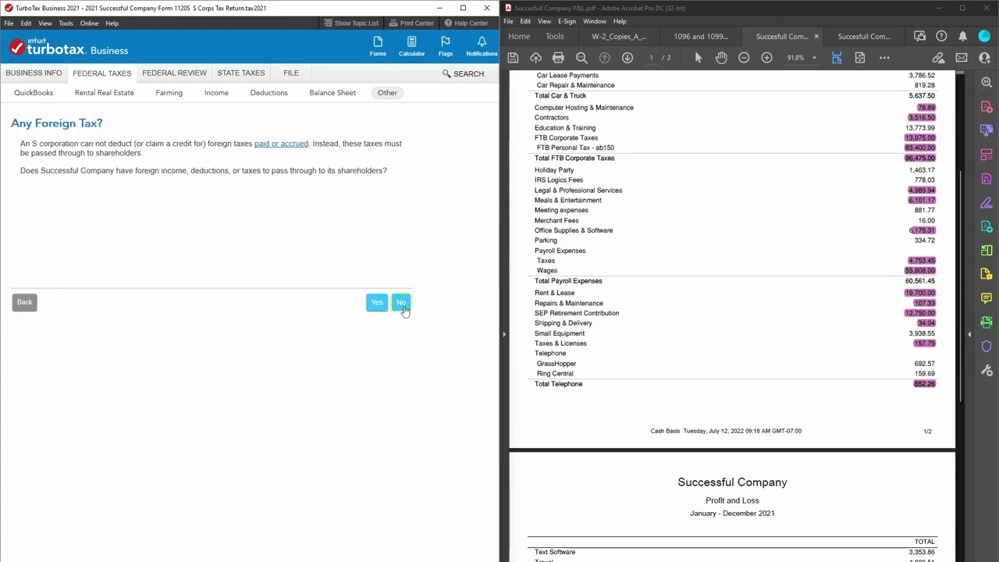
{"action": "left_click", "coordinate": [401, 303]}
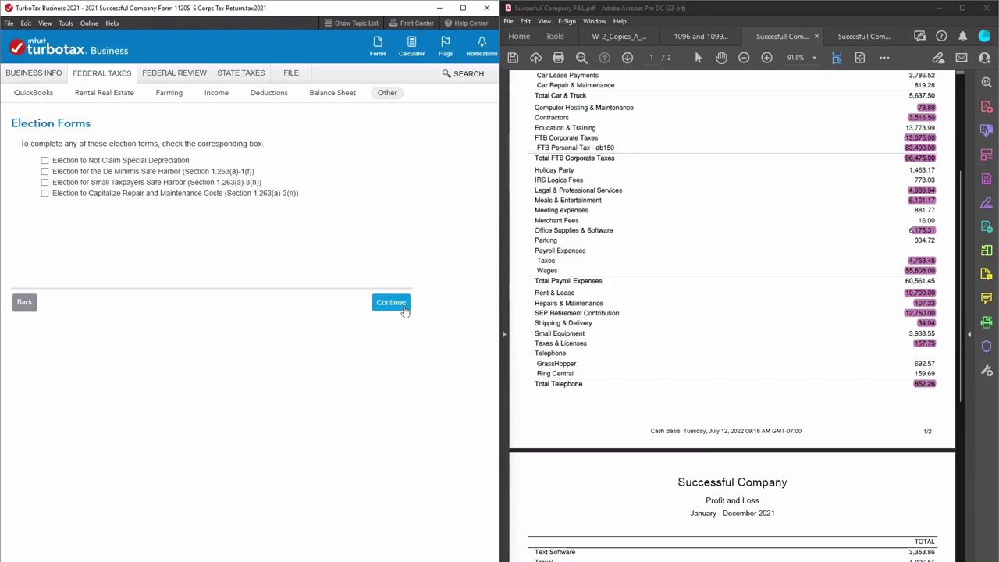
{"action": "left_click", "coordinate": [404, 305]}
{"action": "left_click", "coordinate": [404, 306]}
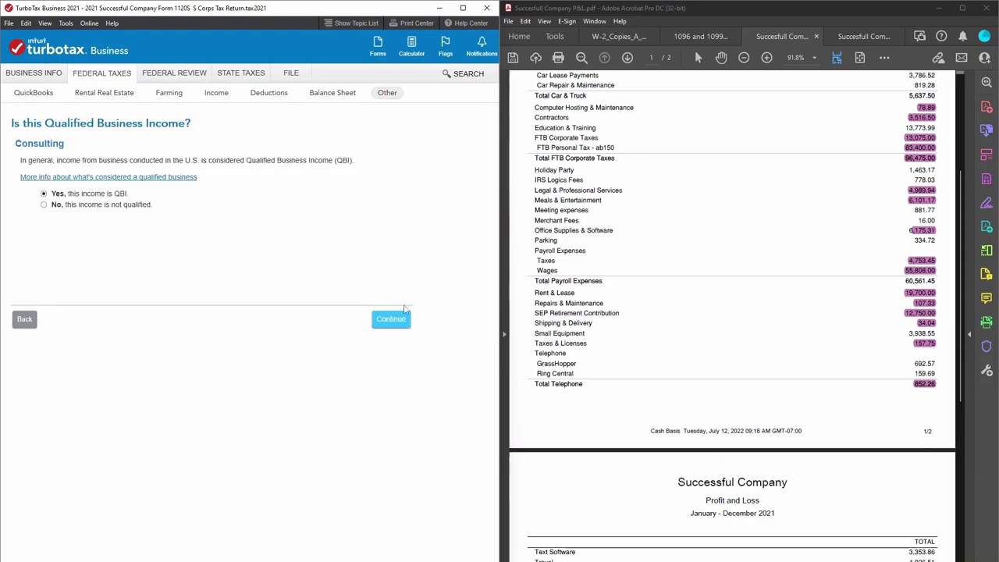
{"action": "left_click", "coordinate": [292, 77]}
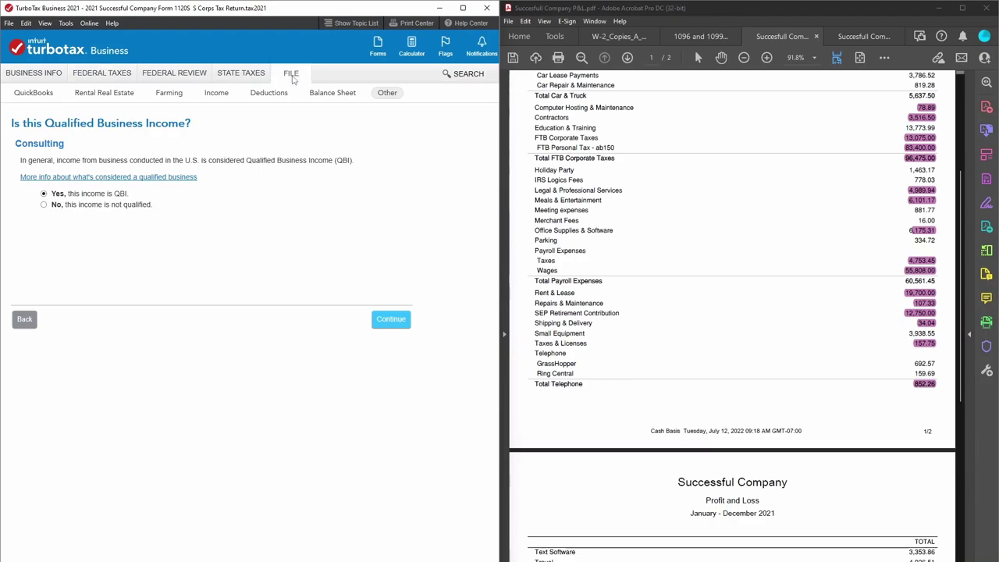
Start the federal review and open the flagged S Corporation worksheet entry.
{"action": "left_click", "coordinate": [178, 78]}
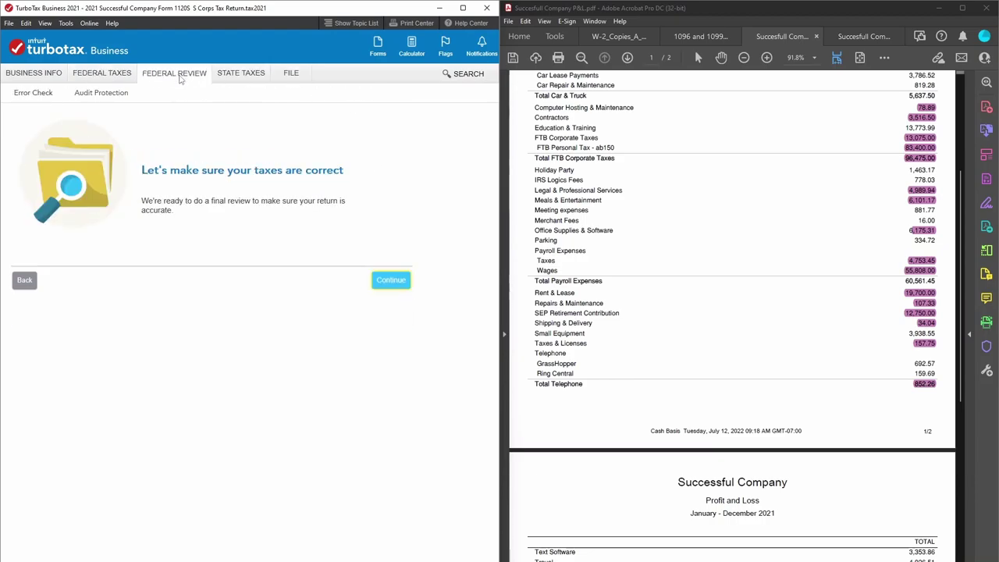
{"action": "left_click", "coordinate": [390, 283]}
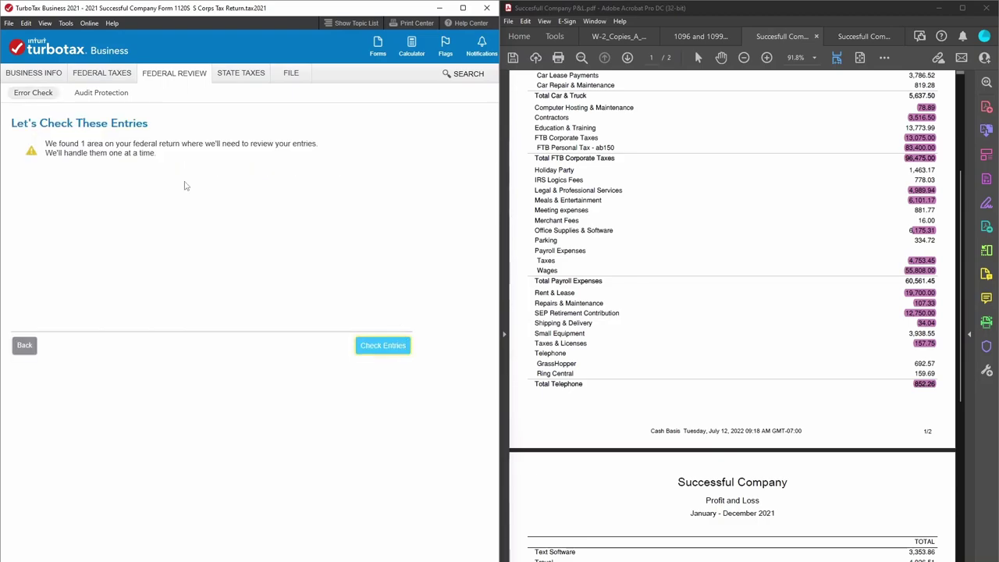
{"action": "left_click", "coordinate": [382, 346]}
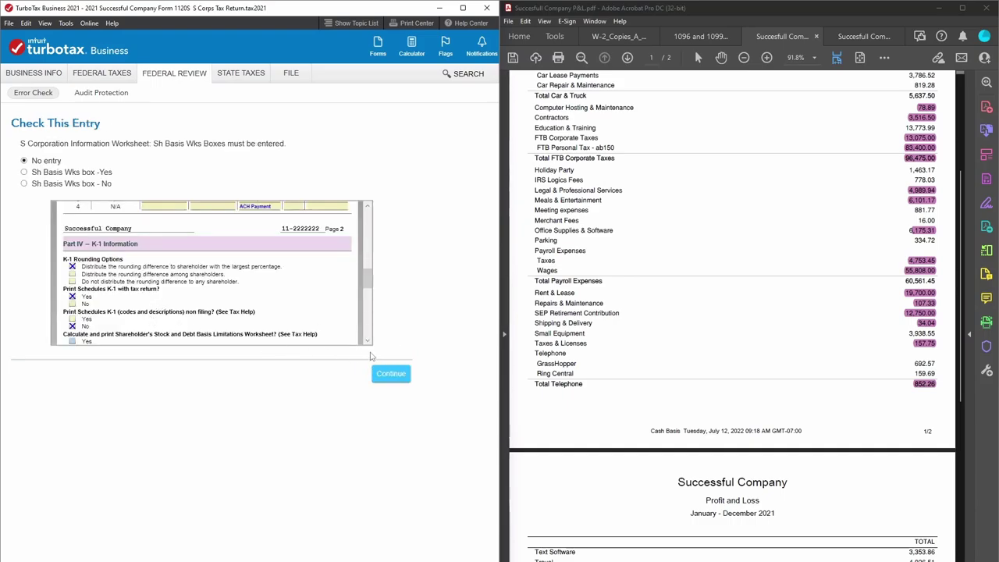
{"action": "left_click", "coordinate": [366, 340]}
{"action": "left_click_drag", "start_coordinate": [372, 343], "coordinate": [372, 343]}
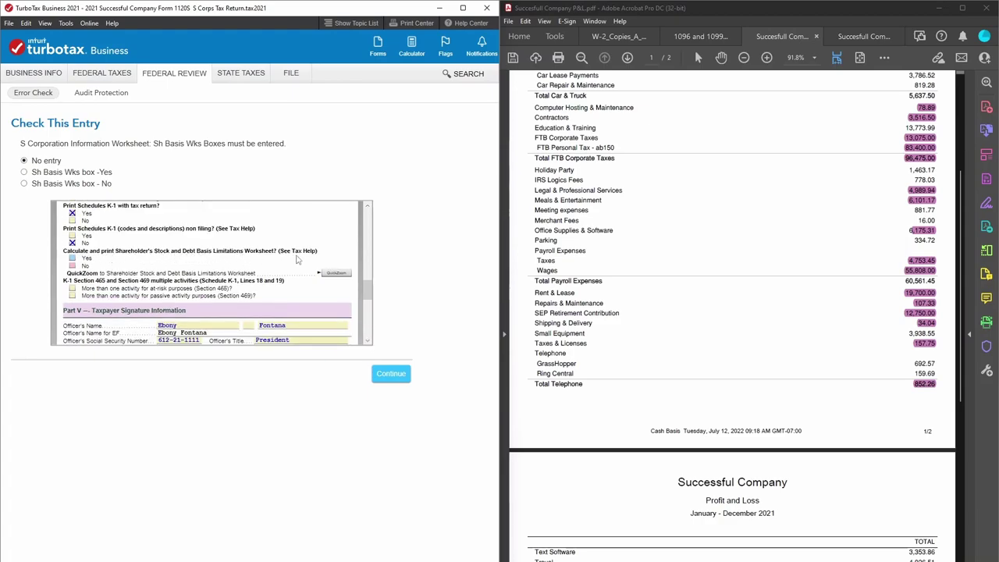
Mark Yes to print the shareholder basis worksheet and select 'Sh Basis Wks box -Yes'.
{"action": "left_click", "coordinate": [72, 257]}
{"action": "left_click", "coordinate": [368, 341]}
{"action": "left_click", "coordinate": [368, 341]}
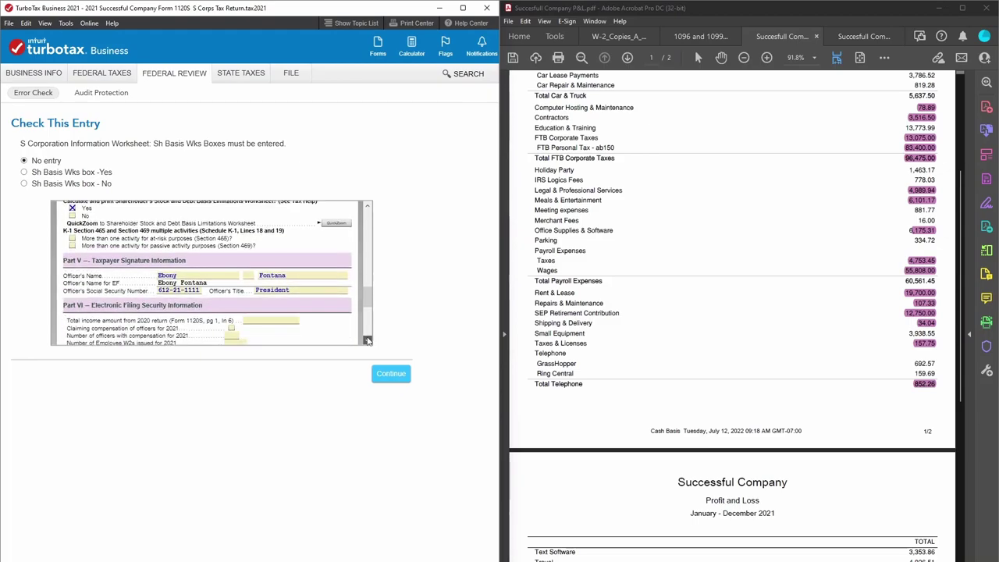
{"action": "left_click_drag", "start_coordinate": [370, 301], "coordinate": [361, 201]}
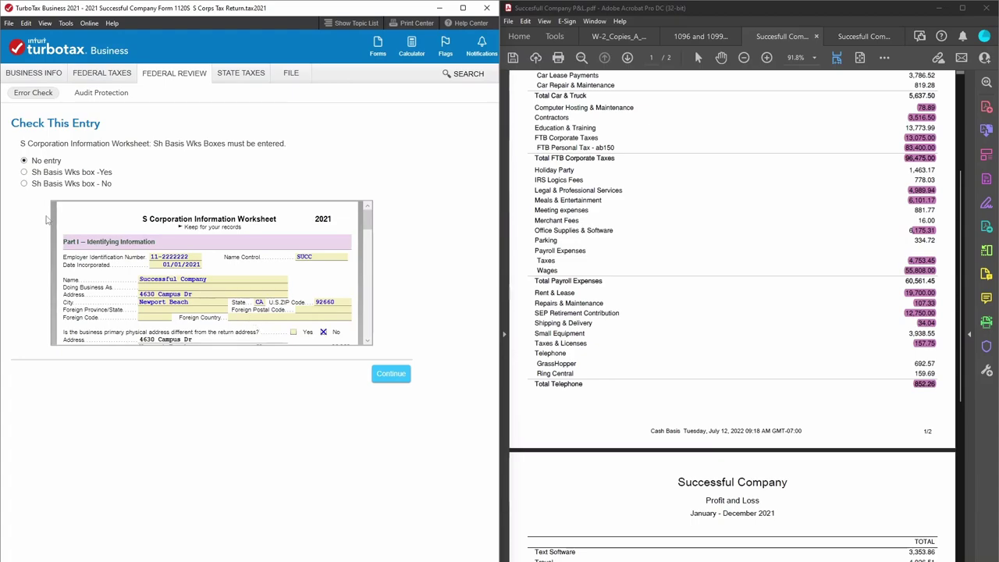
{"action": "left_click", "coordinate": [24, 172]}
{"action": "left_click", "coordinate": [382, 372]}
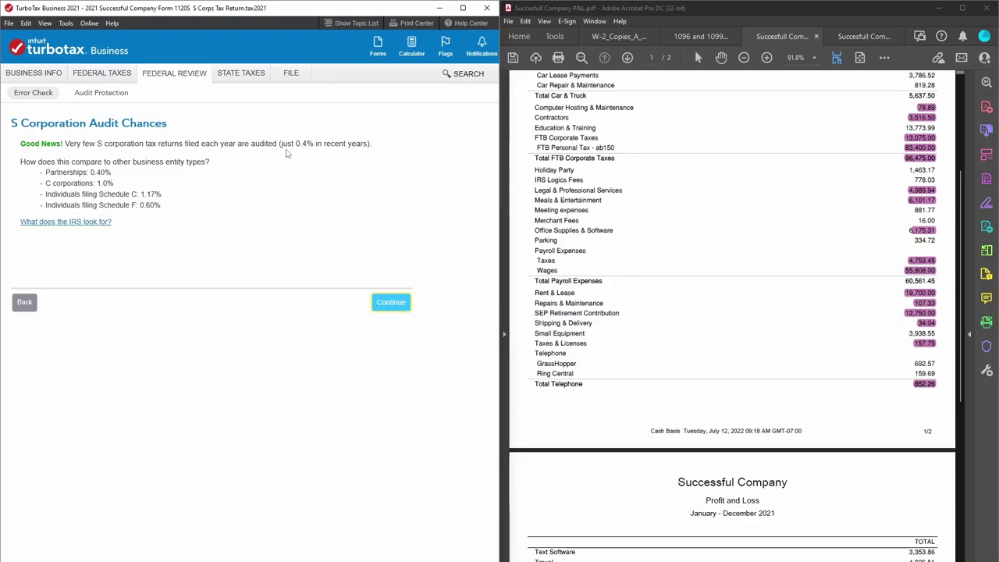
Move past the 0.4% audit chances page, skip the Property Distributions problem, and finish the error check.
{"action": "left_click", "coordinate": [398, 311]}
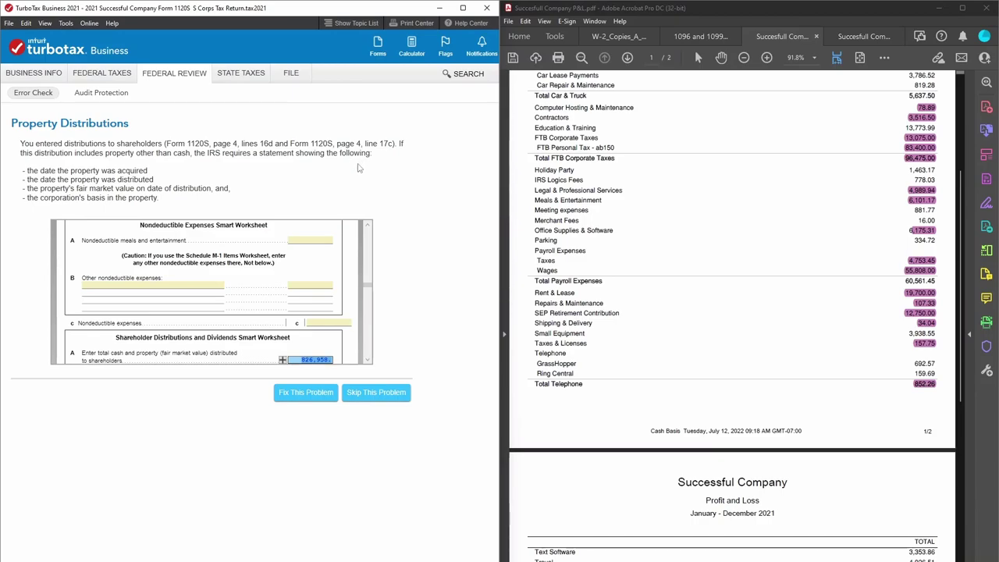
{"action": "scroll", "coordinate": [372, 360], "scroll_direction": "down", "scroll_amount": 2}
{"action": "scroll", "coordinate": [372, 360], "scroll_direction": "down", "scroll_amount": 5}
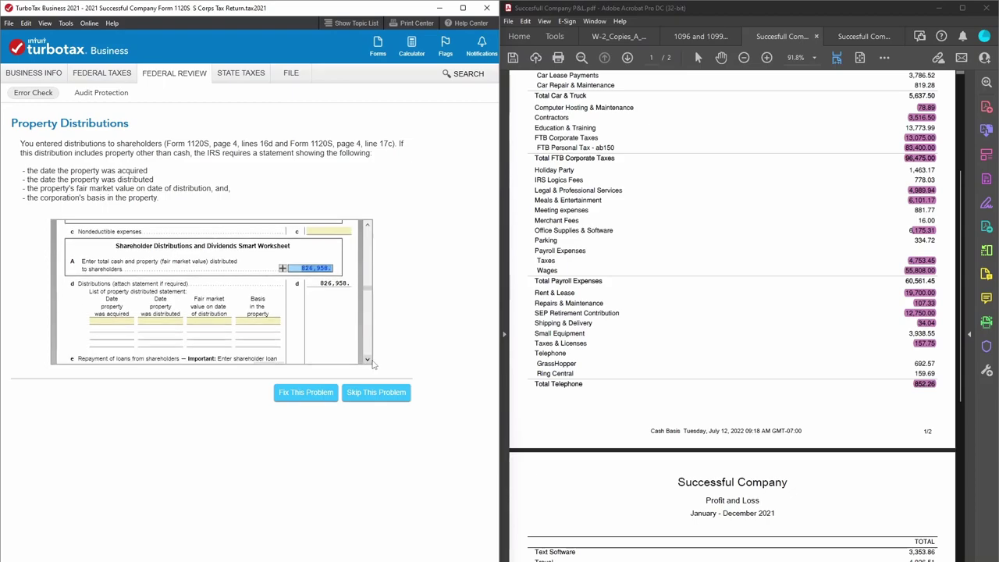
{"action": "left_click", "coordinate": [378, 393]}
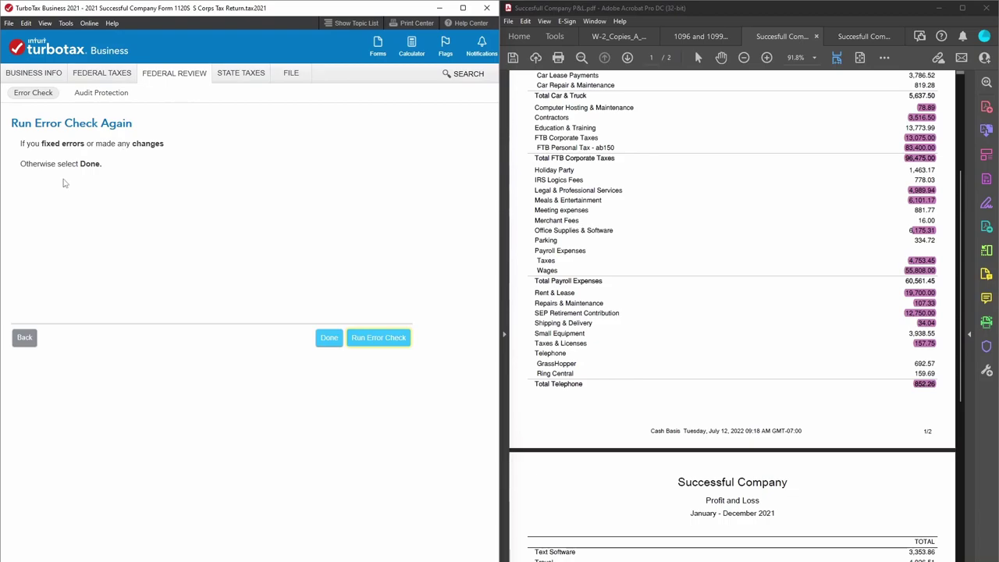
{"action": "left_click", "coordinate": [329, 338]}
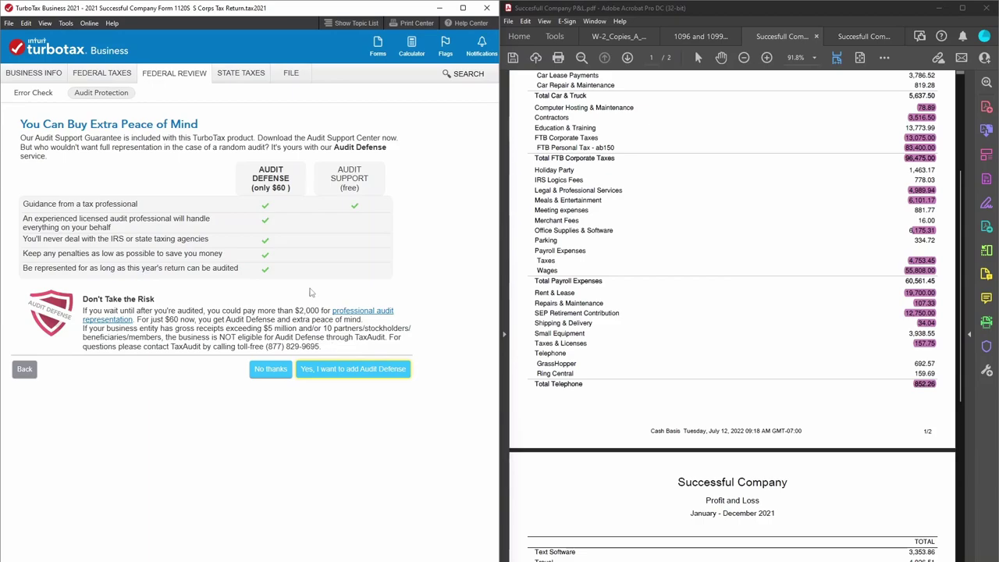
Decline Audit Defense, leave the California return unstarted, and finish with states.
{"action": "left_click", "coordinate": [273, 368]}
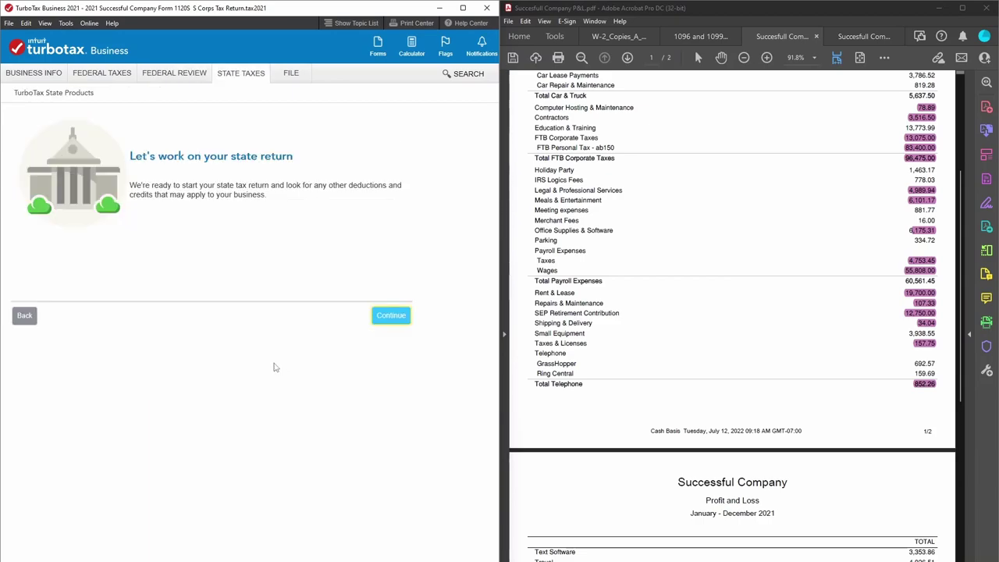
{"action": "left_click", "coordinate": [382, 321]}
{"action": "left_click", "coordinate": [23, 316]}
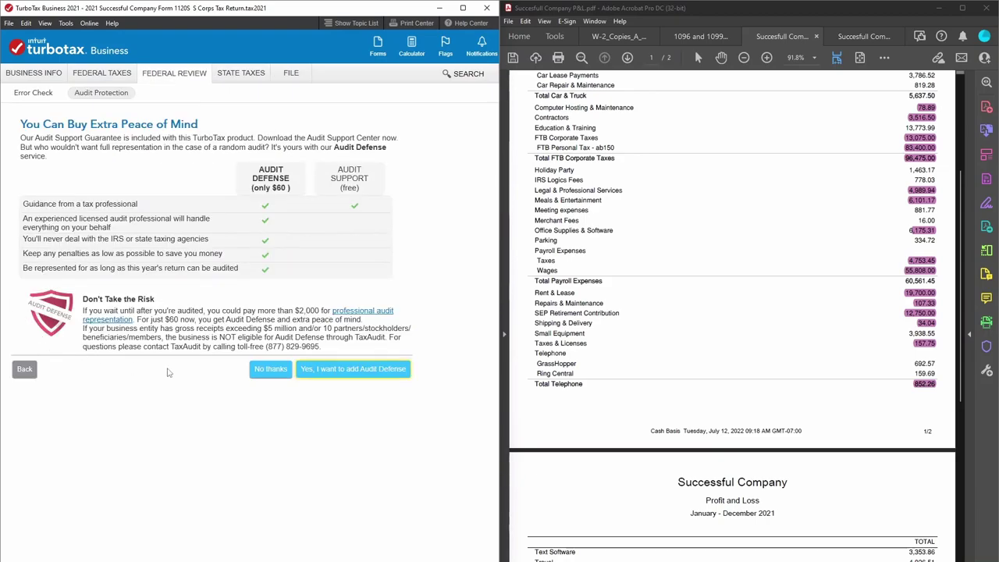
{"action": "left_click", "coordinate": [271, 373]}
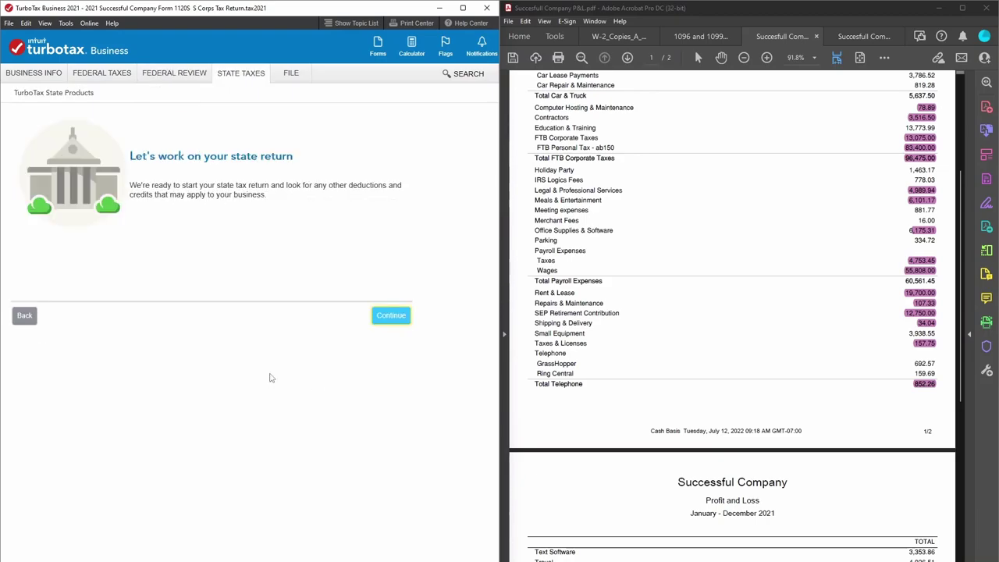
{"action": "left_click", "coordinate": [403, 318]}
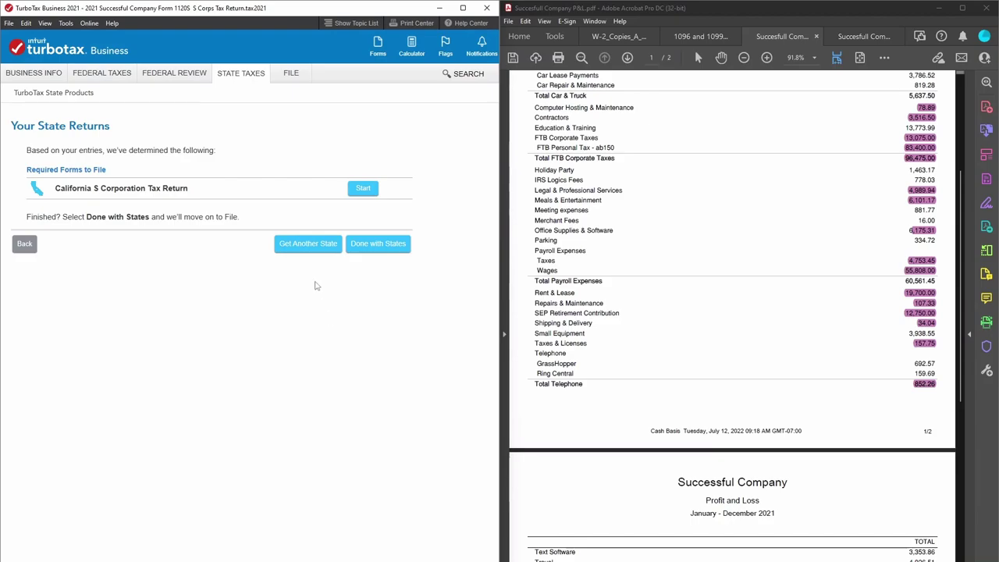
{"action": "left_click", "coordinate": [375, 246]}
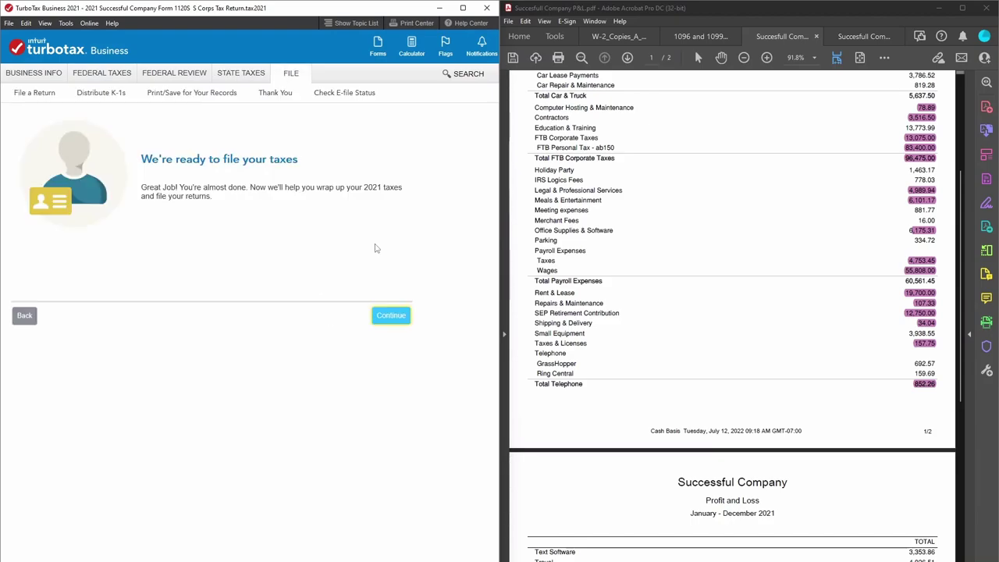
Choose e-file for the federal return now and the state return later, past the no-balance-due notice.
{"action": "left_click", "coordinate": [395, 322]}
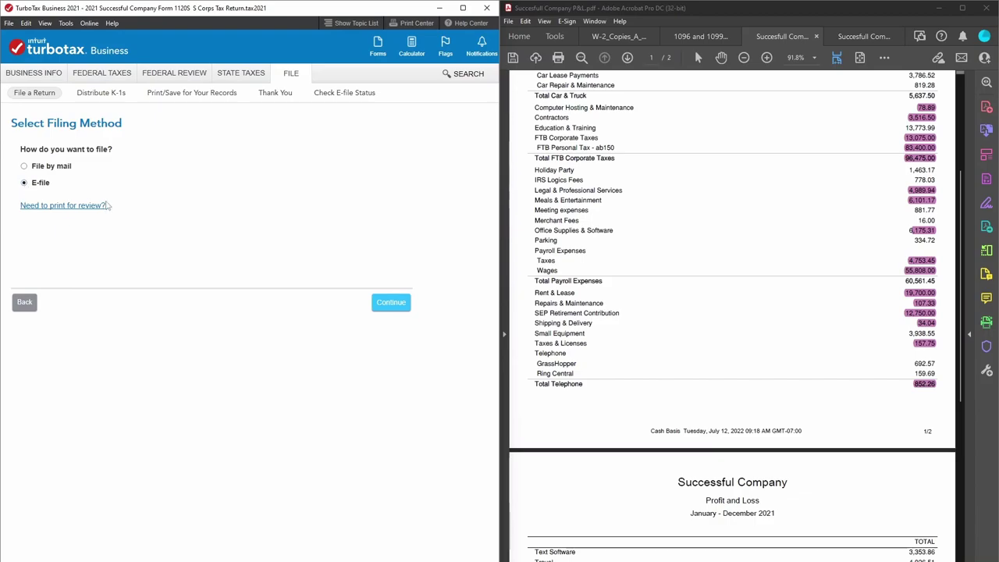
{"action": "left_click", "coordinate": [396, 307]}
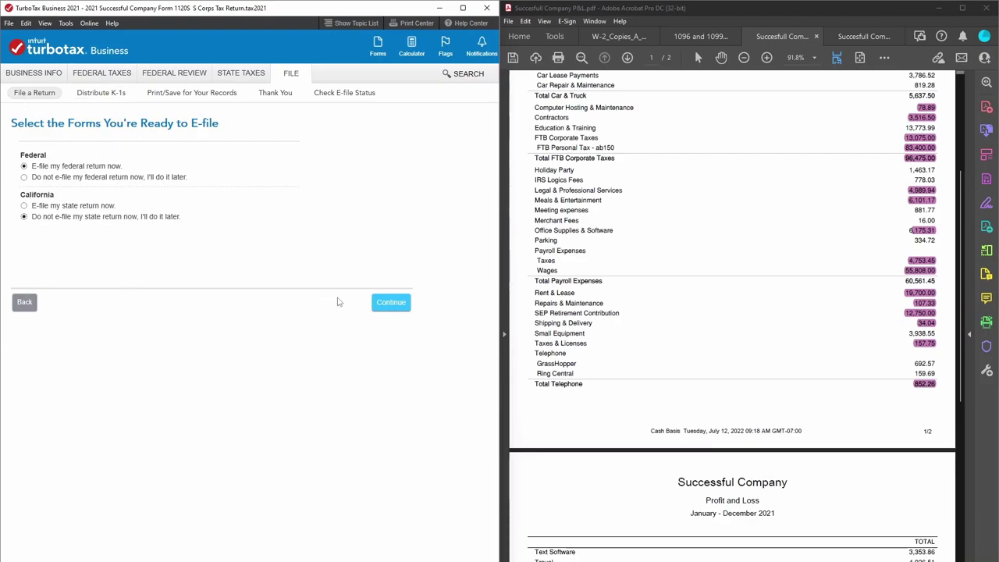
{"action": "left_click", "coordinate": [383, 305]}
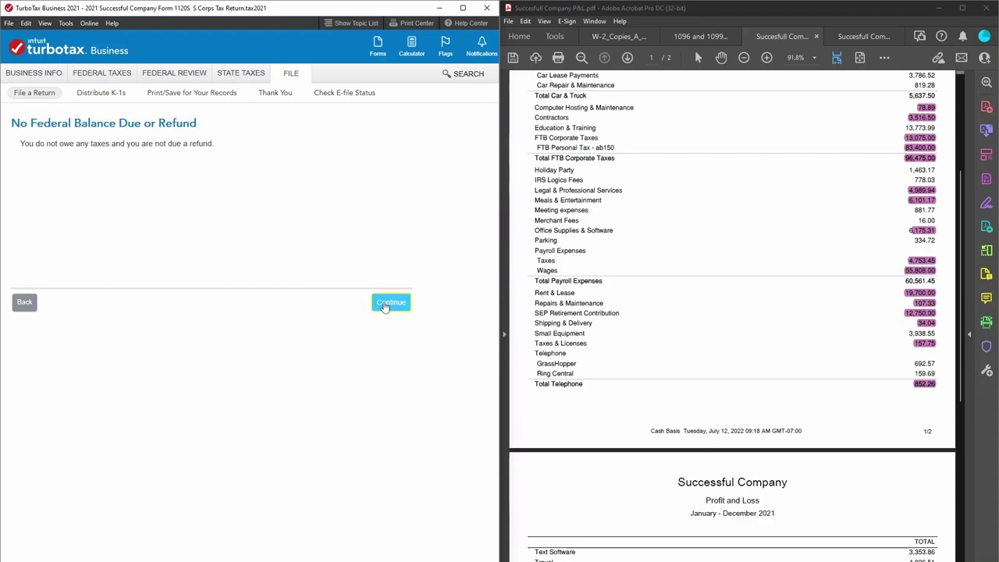
{"action": "left_click", "coordinate": [384, 305]}
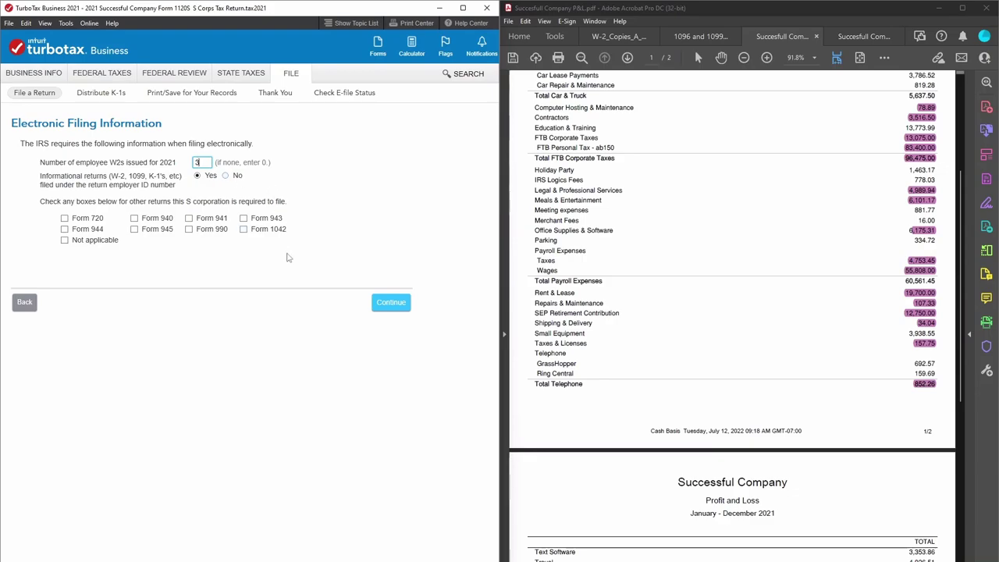
Review the W-2 copies document with the comments pane hidden.
{"action": "left_click", "coordinate": [633, 36]}
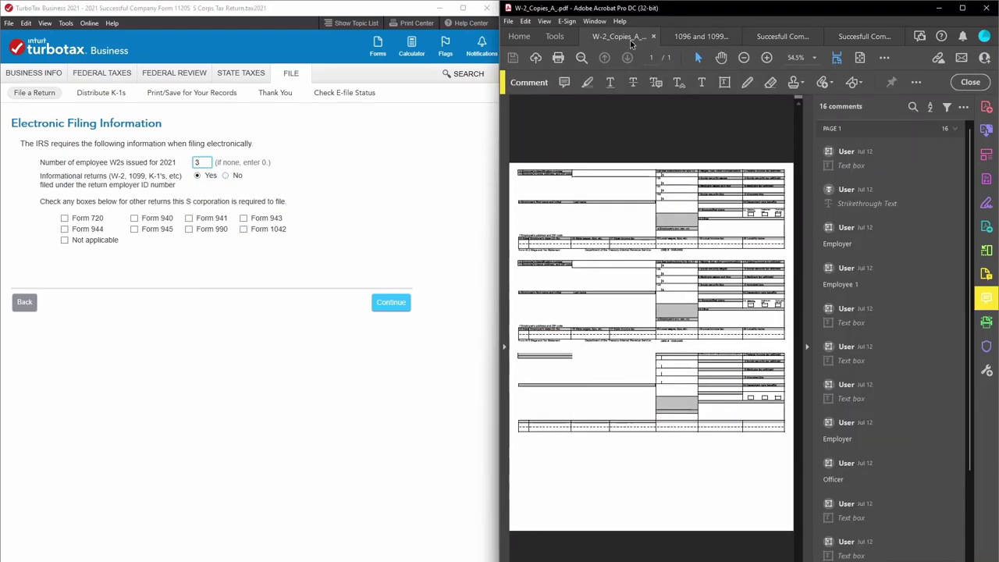
{"action": "left_click", "coordinate": [807, 349]}
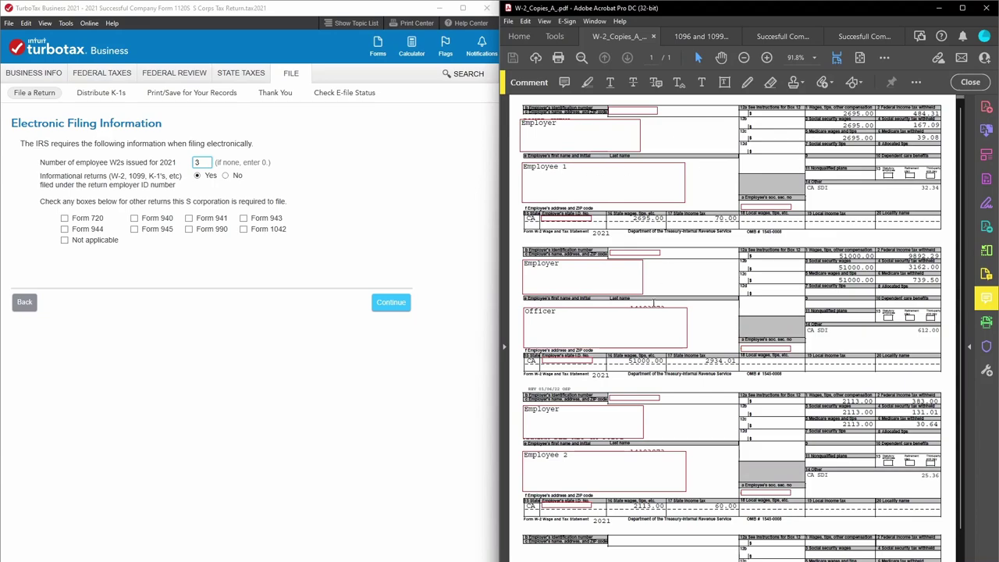
{"action": "scroll", "coordinate": [834, 440], "scroll_direction": "down", "scroll_amount": 2}
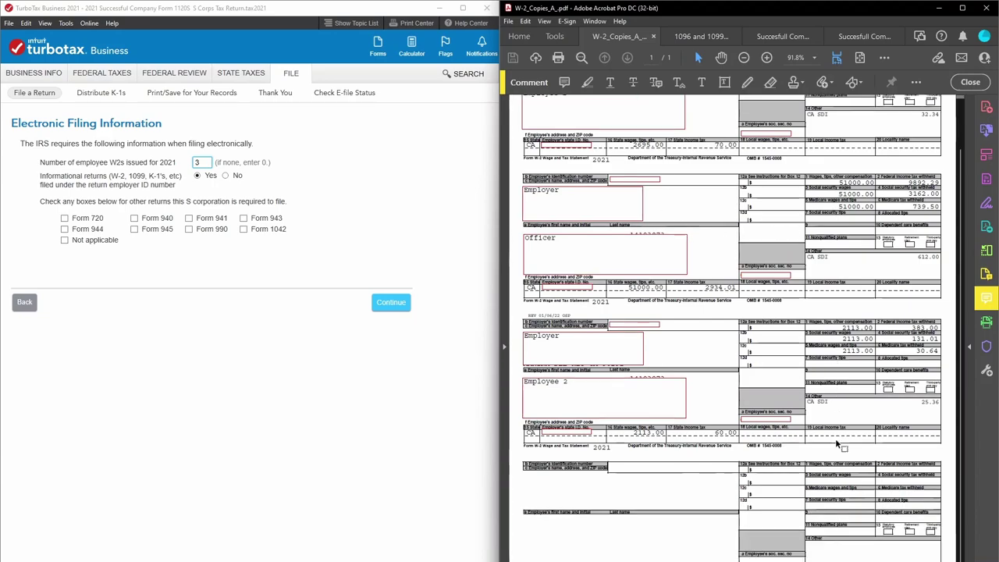
{"action": "scroll", "coordinate": [843, 446], "scroll_direction": "up", "scroll_amount": 2}
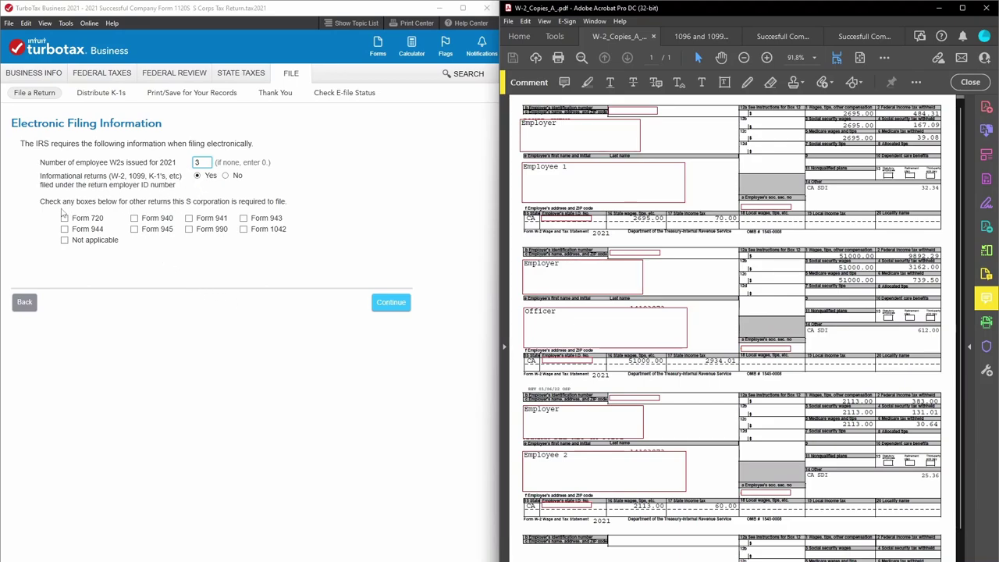
Mark Forms 940 and 941 as other required returns and submit the filing information.
{"action": "left_click", "coordinate": [134, 219]}
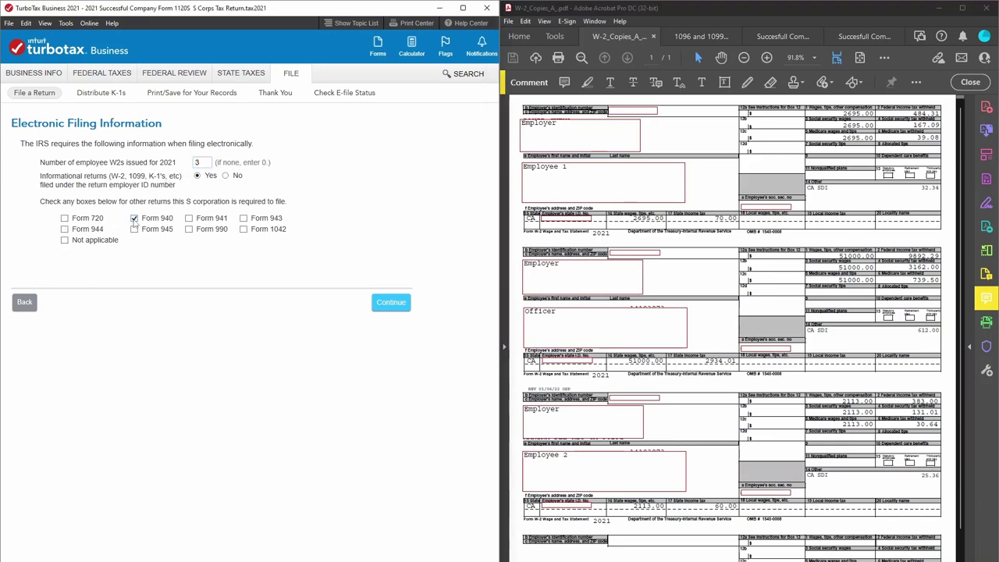
{"action": "left_click", "coordinate": [189, 219]}
{"action": "left_click", "coordinate": [388, 307]}
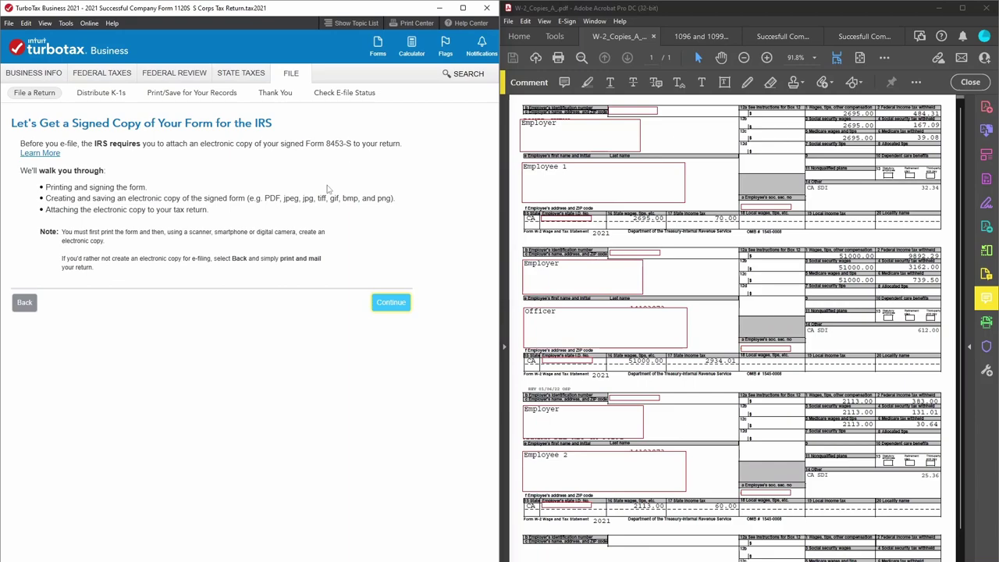
Generate a printable copy of Form 8453-S and view it without bookmarks.
{"action": "left_click", "coordinate": [391, 303]}
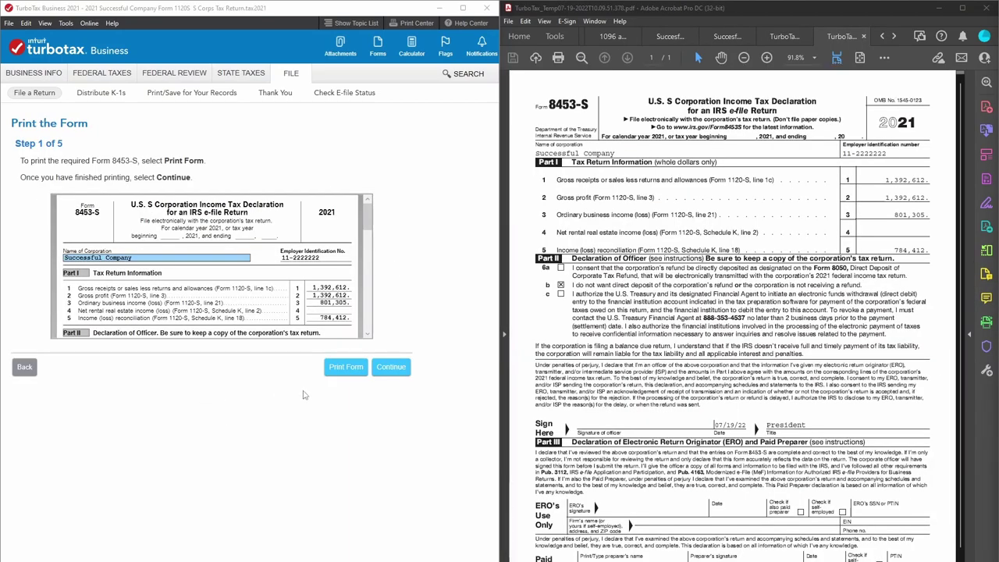
{"action": "left_click", "coordinate": [330, 368]}
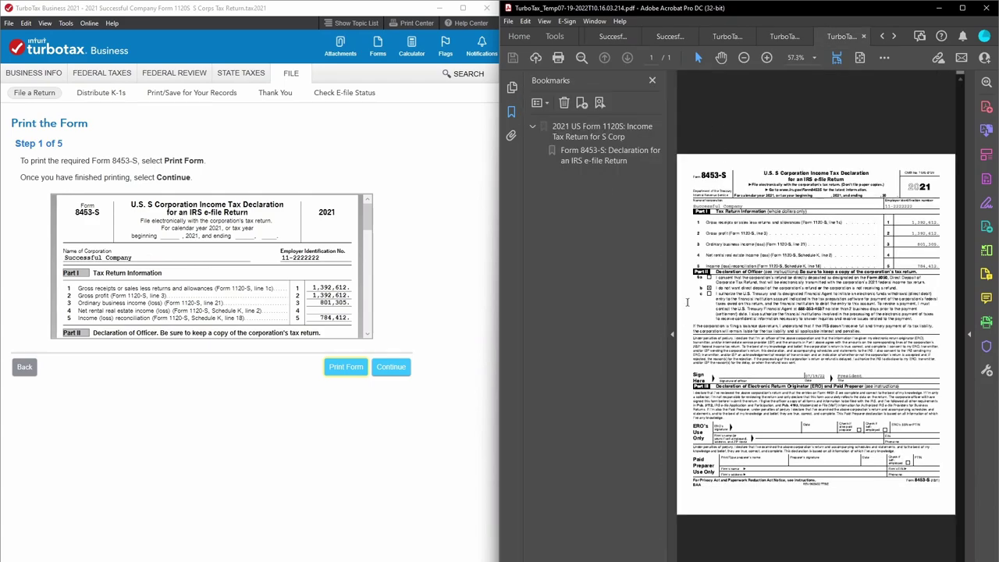
{"action": "left_click", "coordinate": [672, 334]}
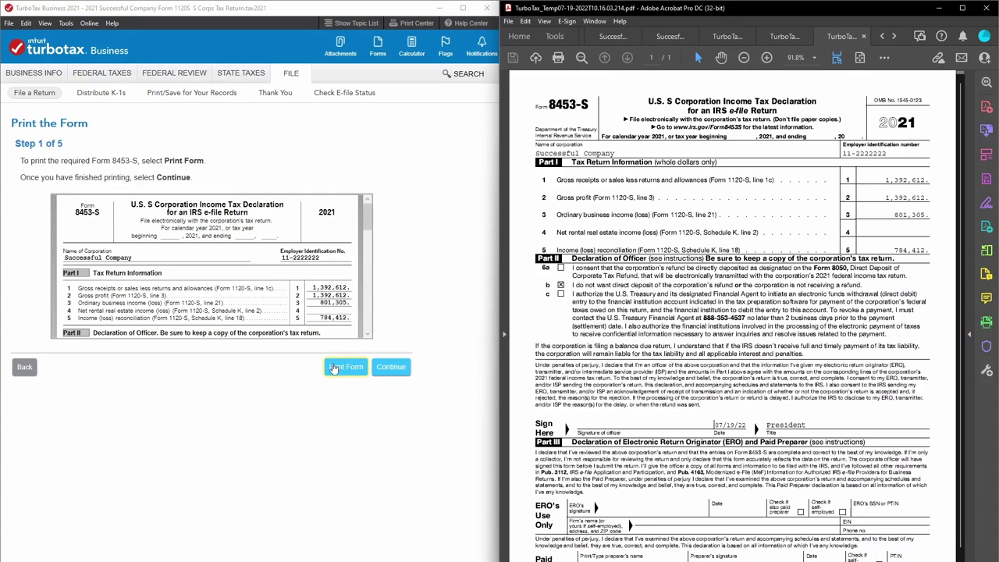
Attach the saved TurboTax_Temp07-19-2022T10.09.51.378.pdf as the Form 8453-S electronic copy.
{"action": "left_click", "coordinate": [390, 366]}
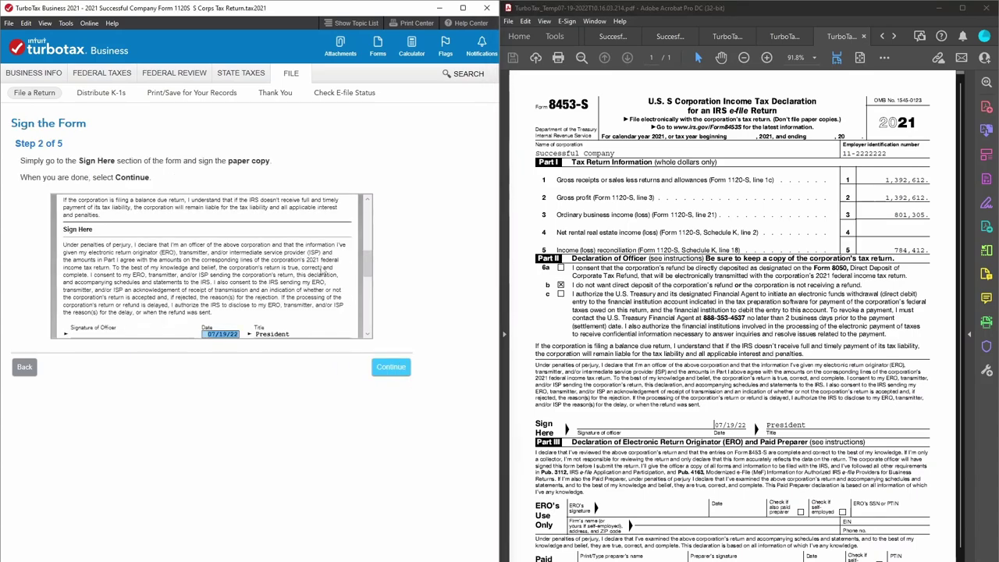
{"action": "left_click_drag", "start_coordinate": [367, 265], "coordinate": [362, 193]}
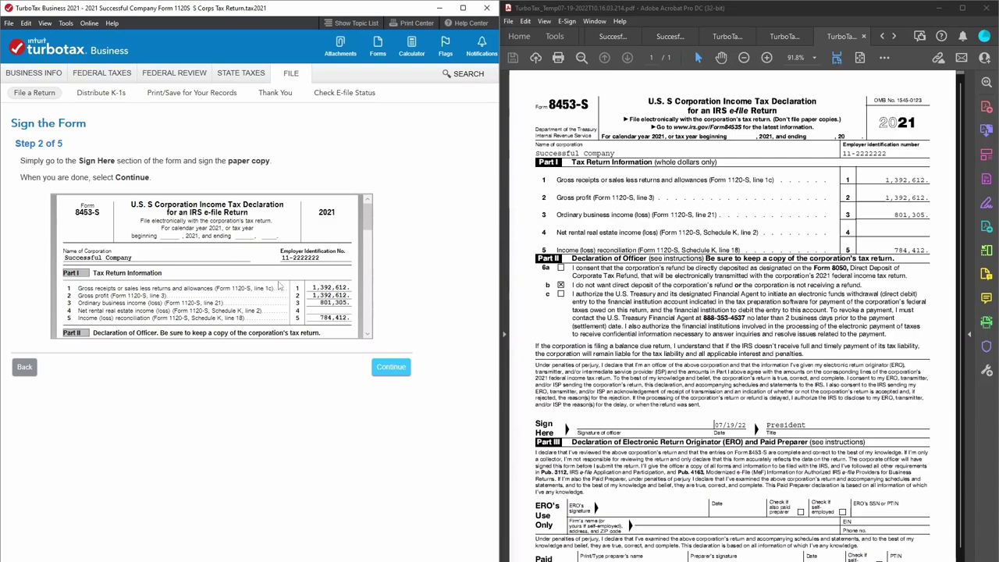
{"action": "left_click", "coordinate": [397, 366]}
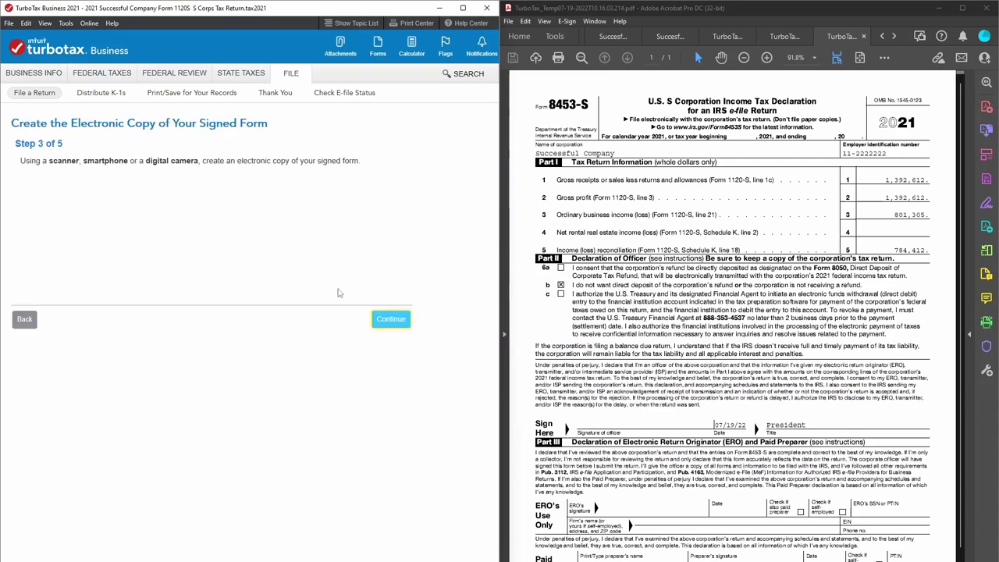
{"action": "left_click", "coordinate": [396, 325]}
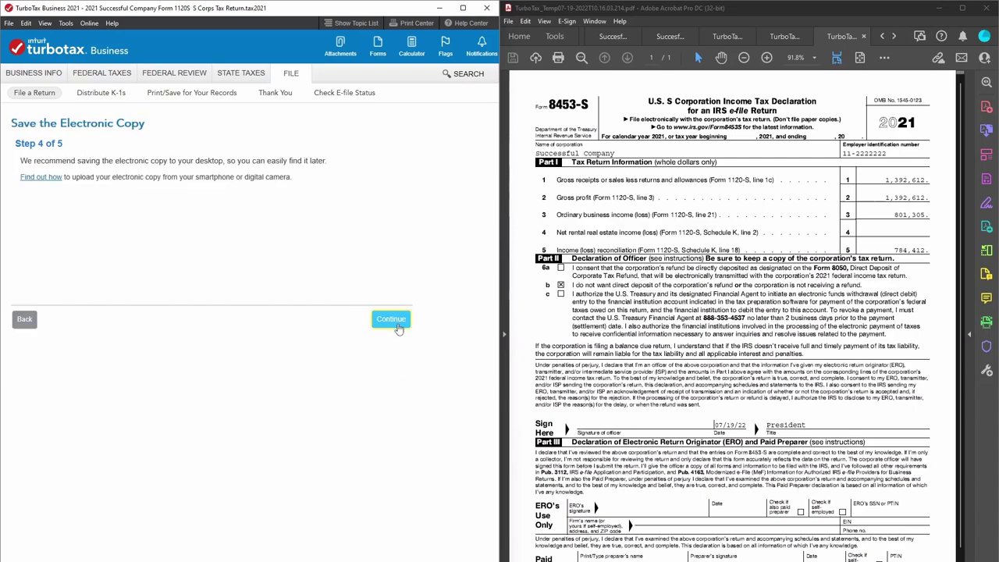
{"action": "left_click", "coordinate": [398, 326]}
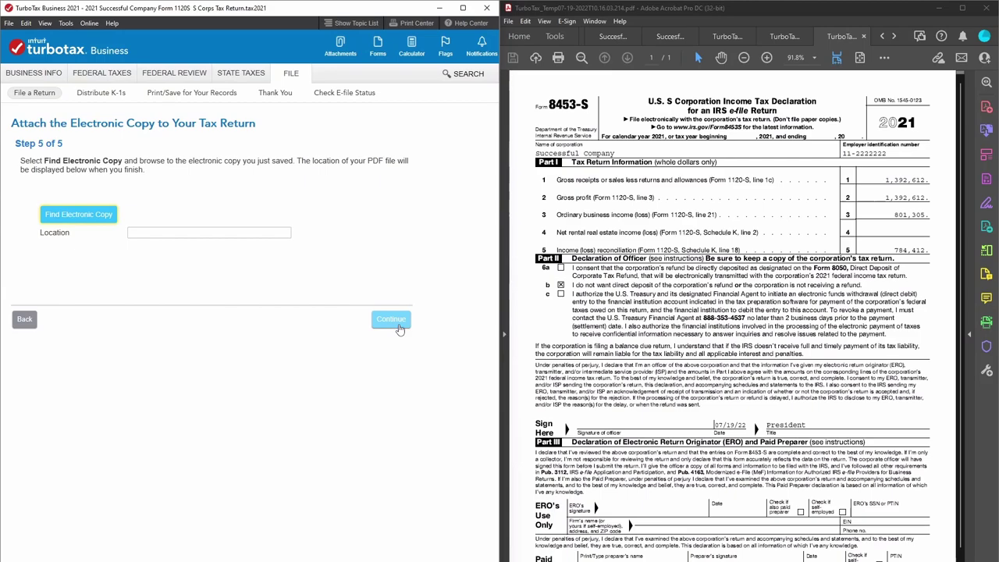
{"action": "left_click", "coordinate": [87, 217]}
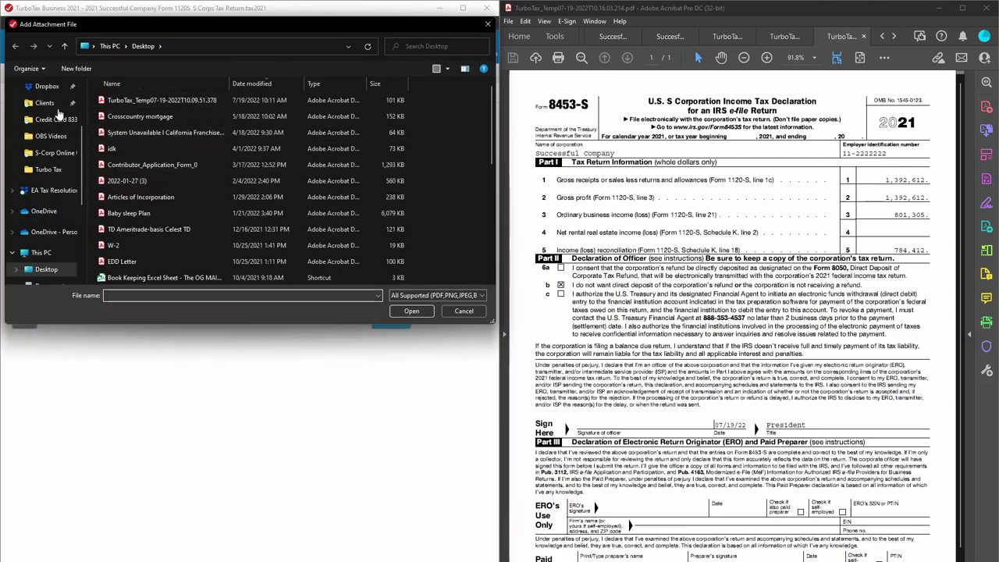
{"action": "double_click", "coordinate": [156, 100]}
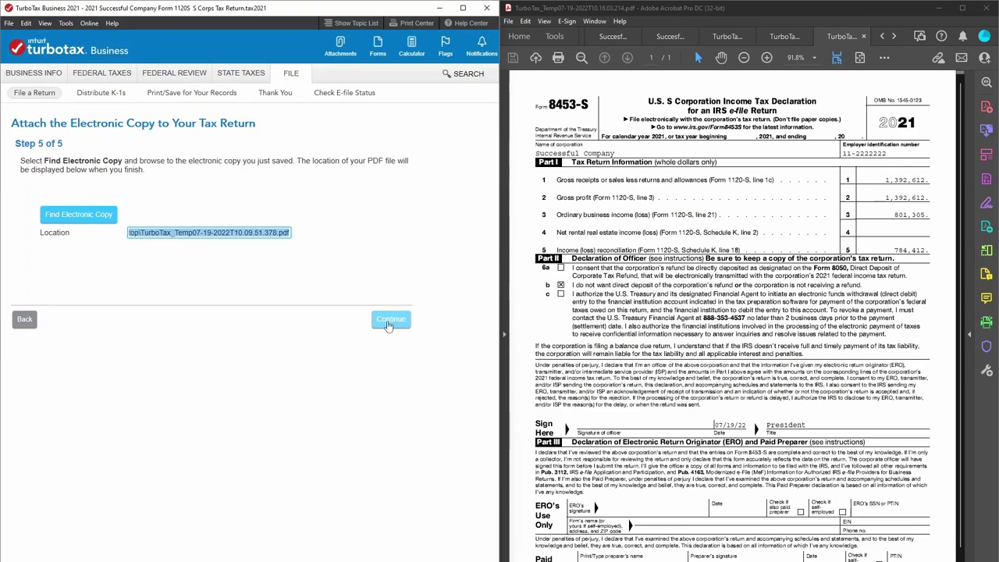
{"action": "left_click", "coordinate": [388, 322]}
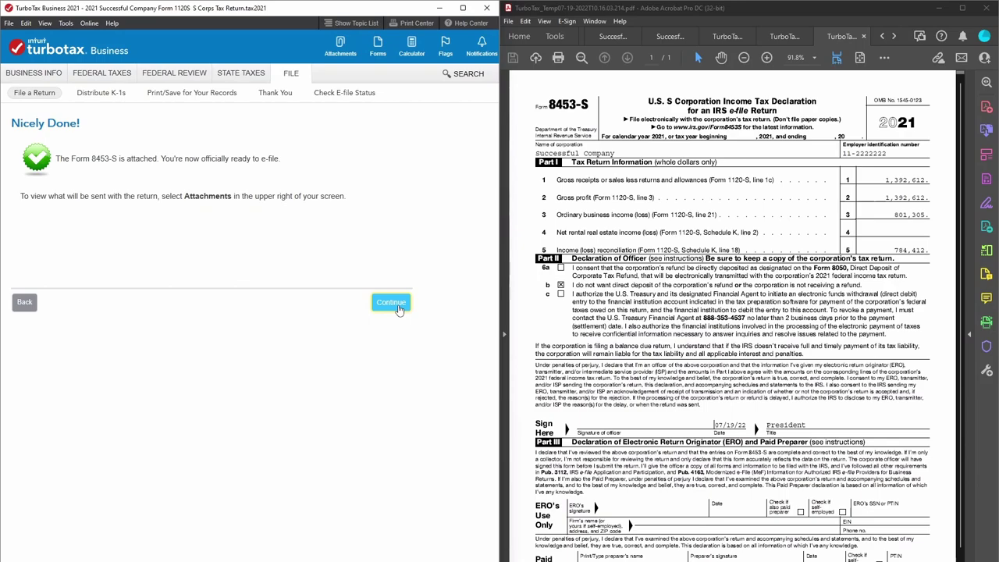
Continue past the Form 8453-S confirmation and read through the Form 2553 attachment instructions.
{"action": "left_click", "coordinate": [396, 306]}
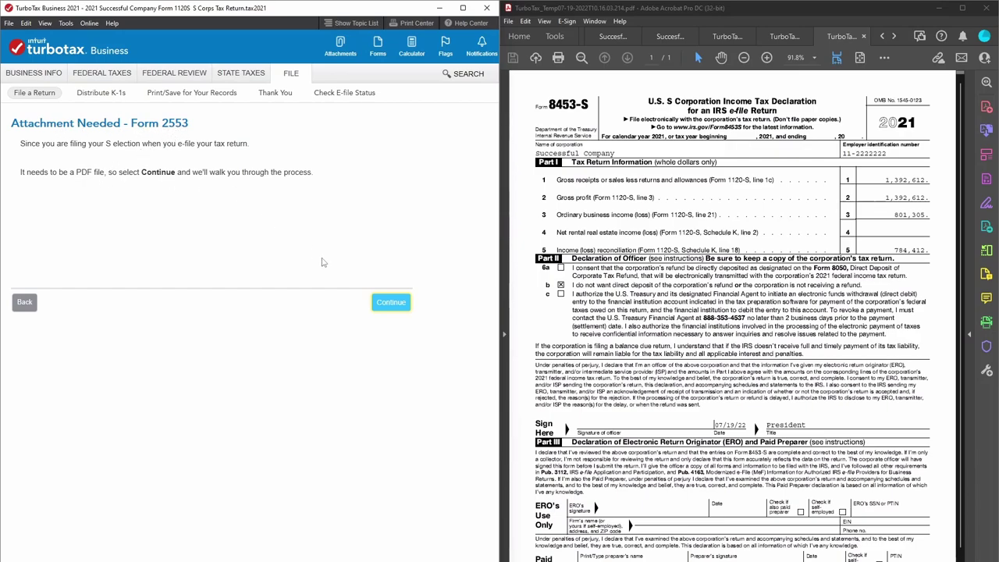
{"action": "left_click", "coordinate": [388, 304]}
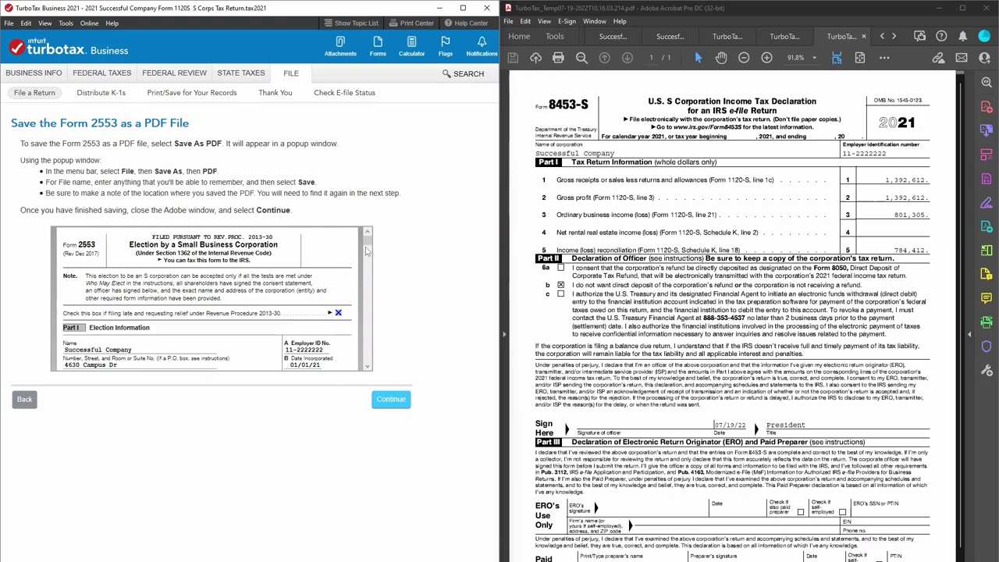
{"action": "left_click_drag", "start_coordinate": [367, 239], "coordinate": [367, 263]}
{"action": "scroll", "coordinate": [367, 264], "scroll_direction": "down", "scroll_amount": 5}
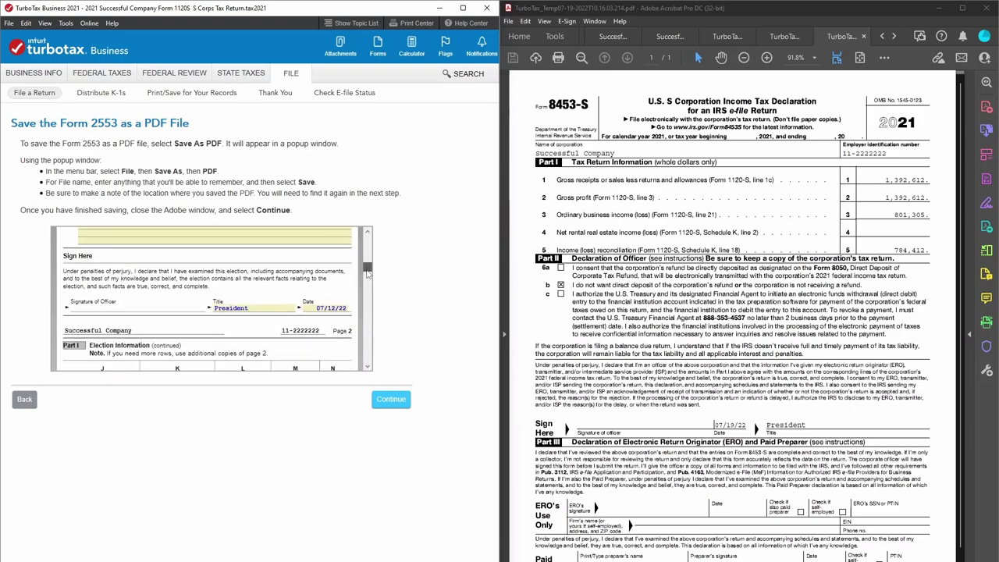
{"action": "left_click_drag", "start_coordinate": [366, 271], "coordinate": [370, 294]}
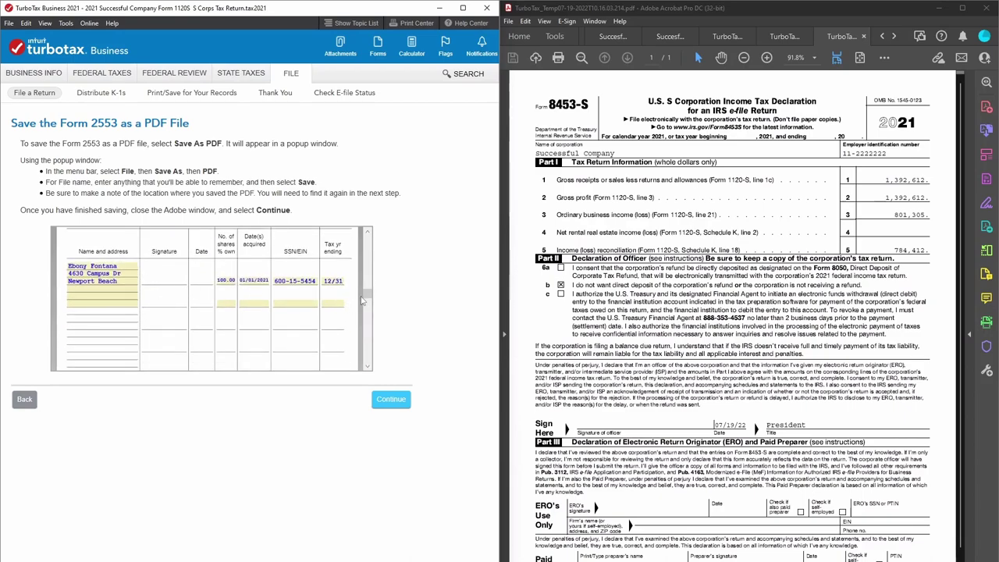
{"action": "left_click_drag", "start_coordinate": [370, 300], "coordinate": [373, 366]}
Attach the Form 2553 PDF from the desktop and continue to the federal filing choices review.
{"action": "left_click", "coordinate": [390, 398]}
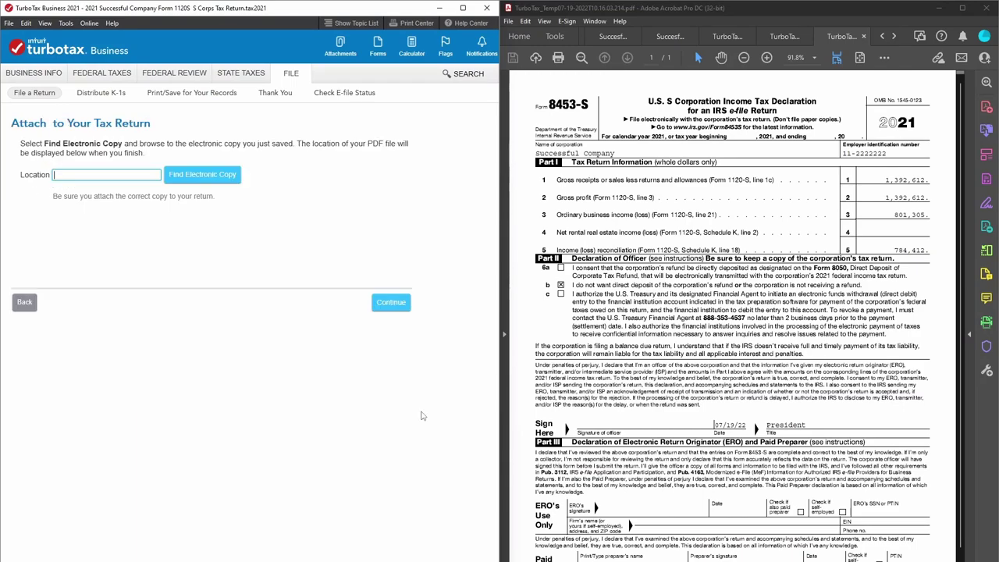
{"action": "left_click", "coordinate": [202, 174]}
{"action": "left_click", "coordinate": [146, 101]}
{"action": "double_click", "coordinate": [146, 102]}
{"action": "left_click", "coordinate": [383, 302]}
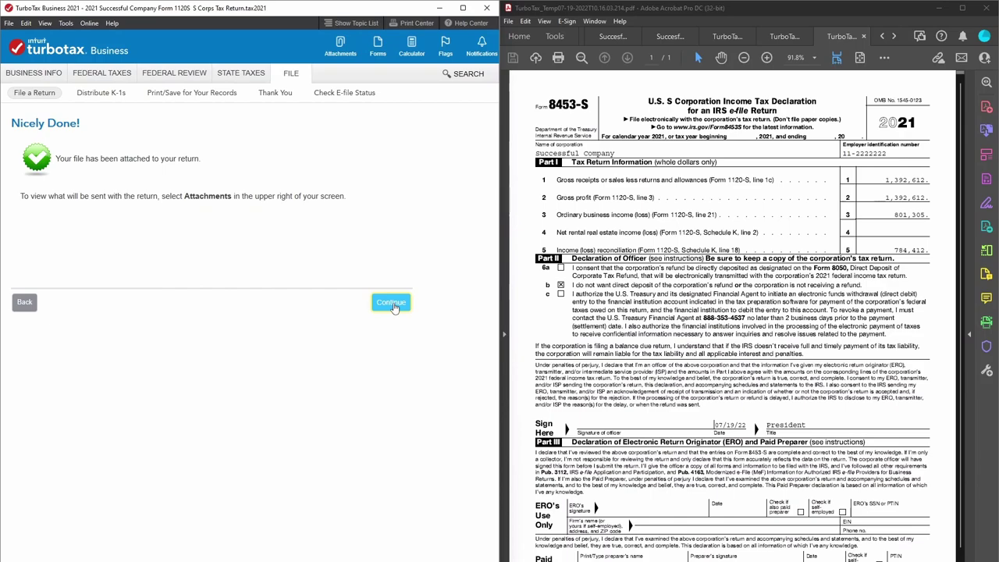
{"action": "left_click", "coordinate": [391, 303]}
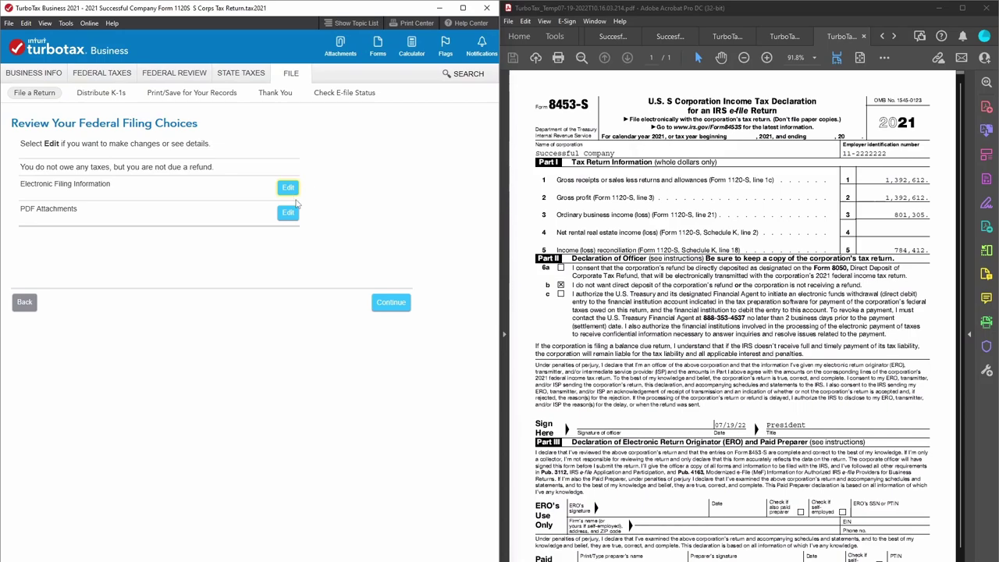
Enter the contact e-mail address in both the E-mail and Confirm E-mail fields for e-file notices.
{"action": "left_click", "coordinate": [384, 304]}
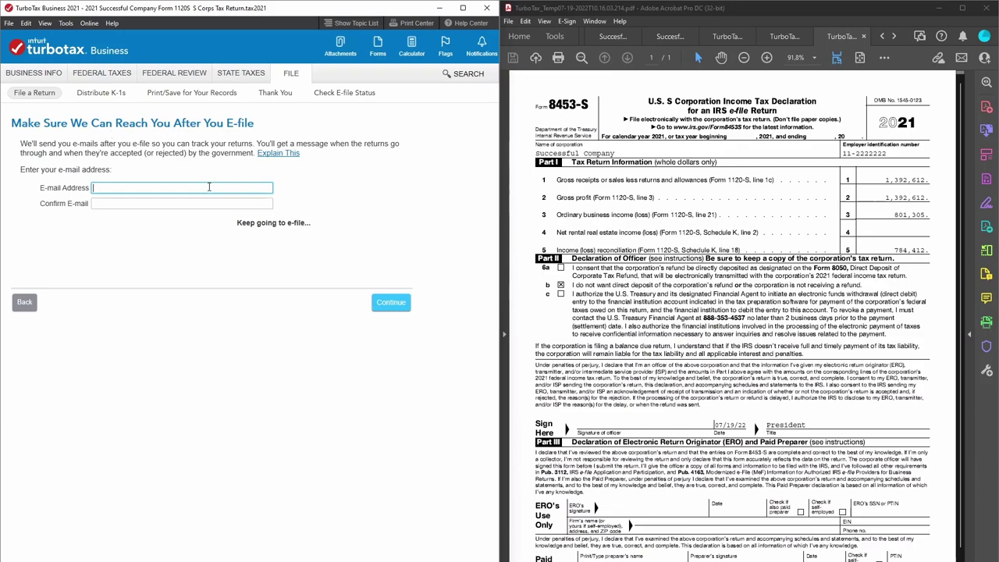
{"action": "key", "text": "Tab"}
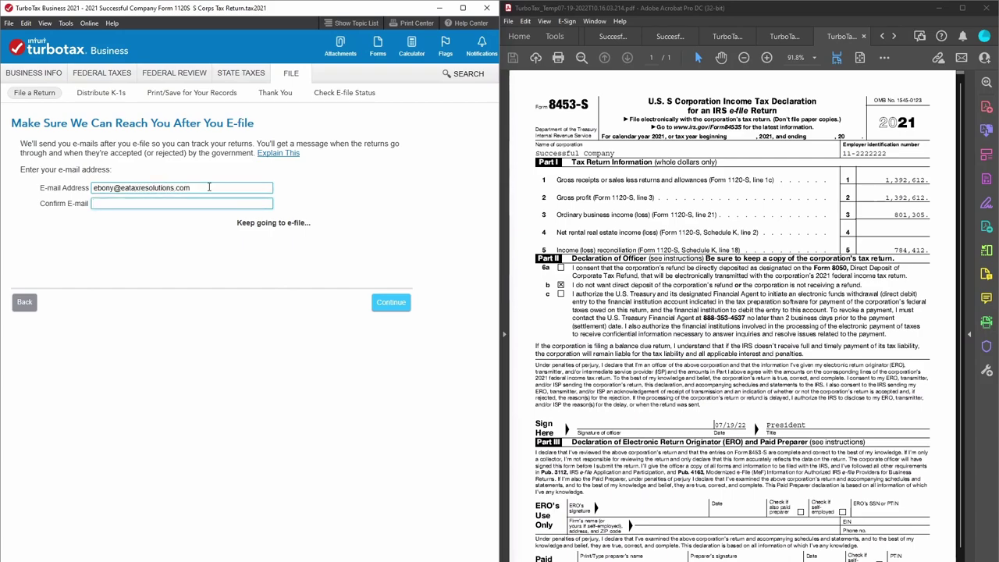
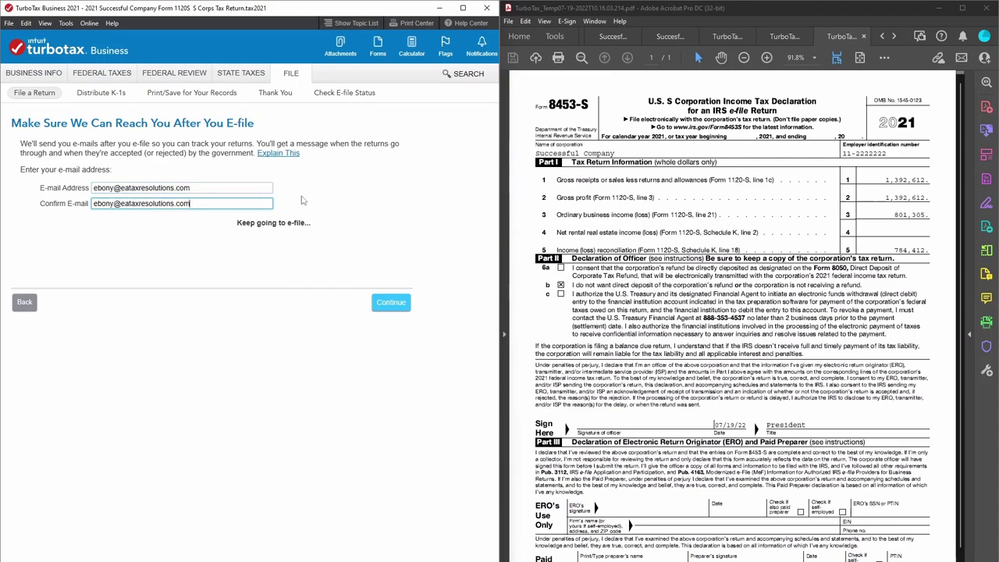
{"action": "left_click", "coordinate": [392, 304]}
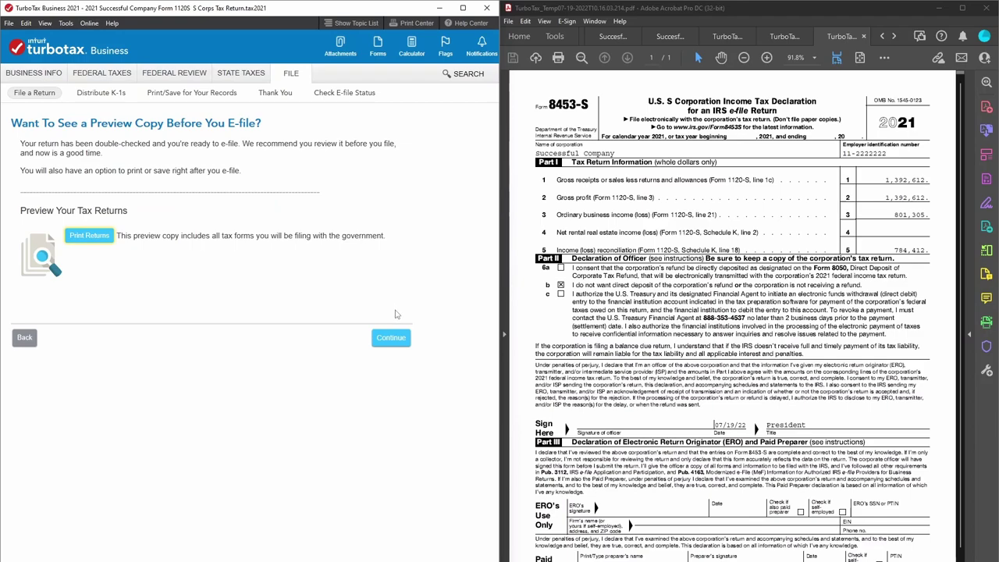
Preview a print copy of the tax return with all calculation worksheets, maximized in Acrobat.
{"action": "left_click", "coordinate": [86, 238]}
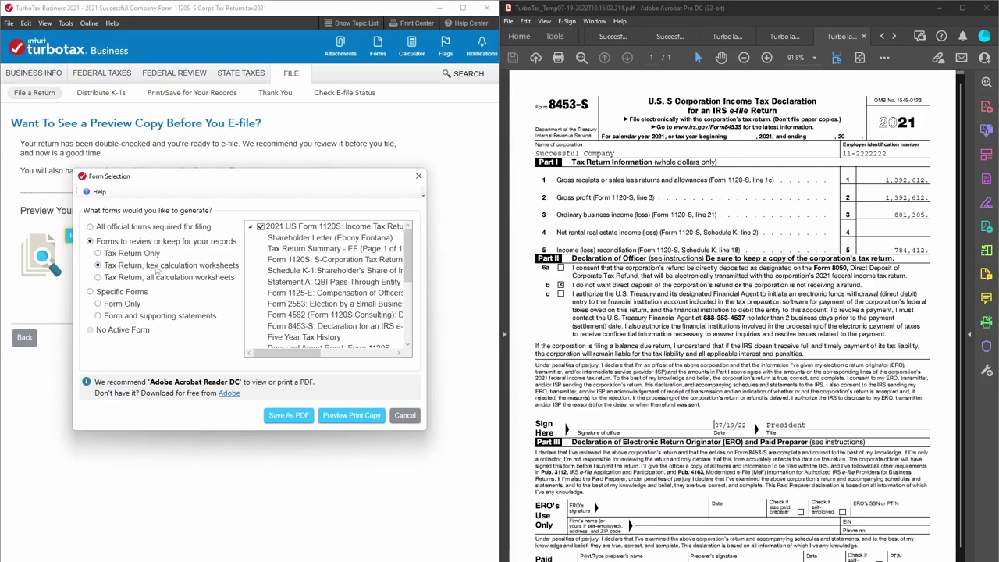
{"action": "left_click", "coordinate": [98, 253]}
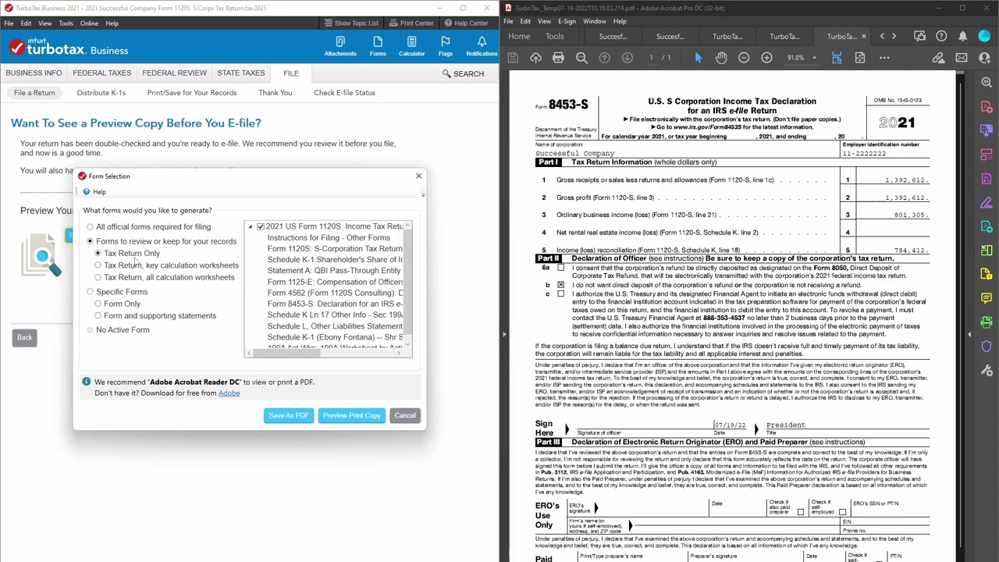
{"action": "left_click", "coordinate": [98, 279]}
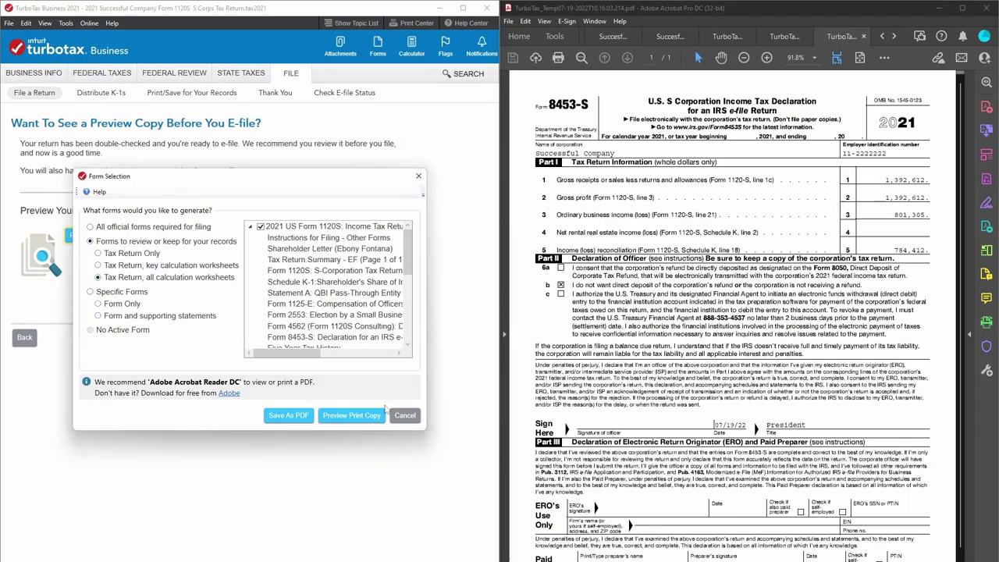
{"action": "left_click", "coordinate": [360, 420]}
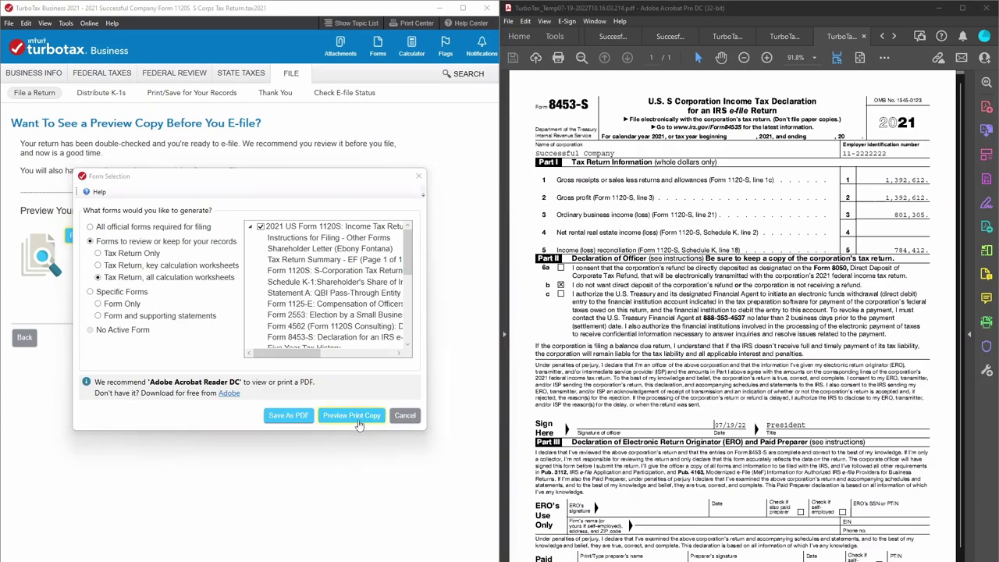
{"action": "left_click", "coordinate": [962, 8]}
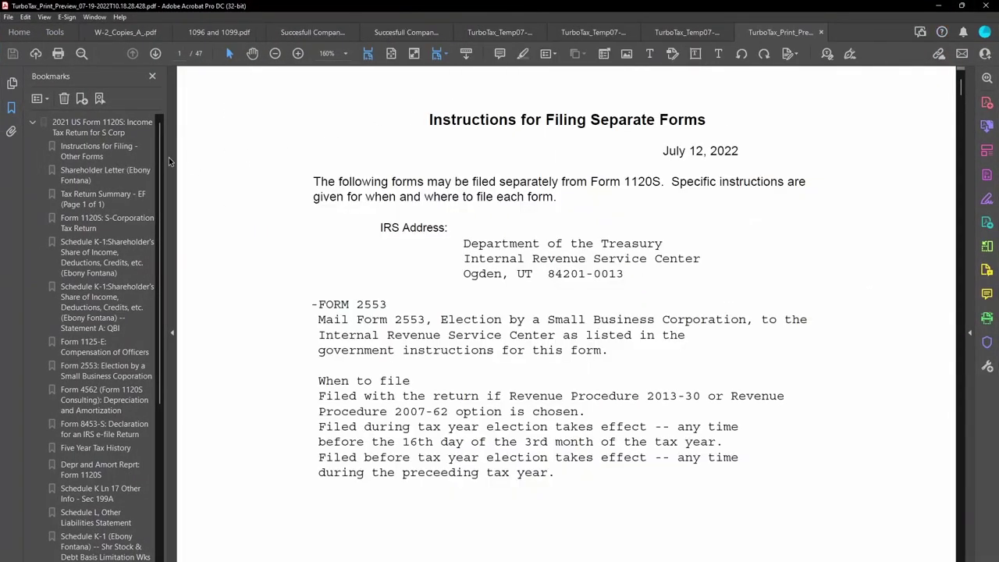
Hide the bookmarks and scroll from the K-1 cover letter through the tax summary pages.
{"action": "left_click", "coordinate": [168, 156]}
{"action": "scroll", "coordinate": [512, 307], "scroll_direction": "down", "scroll_amount": 3}
{"action": "scroll", "coordinate": [512, 307], "scroll_direction": "down", "scroll_amount": 20}
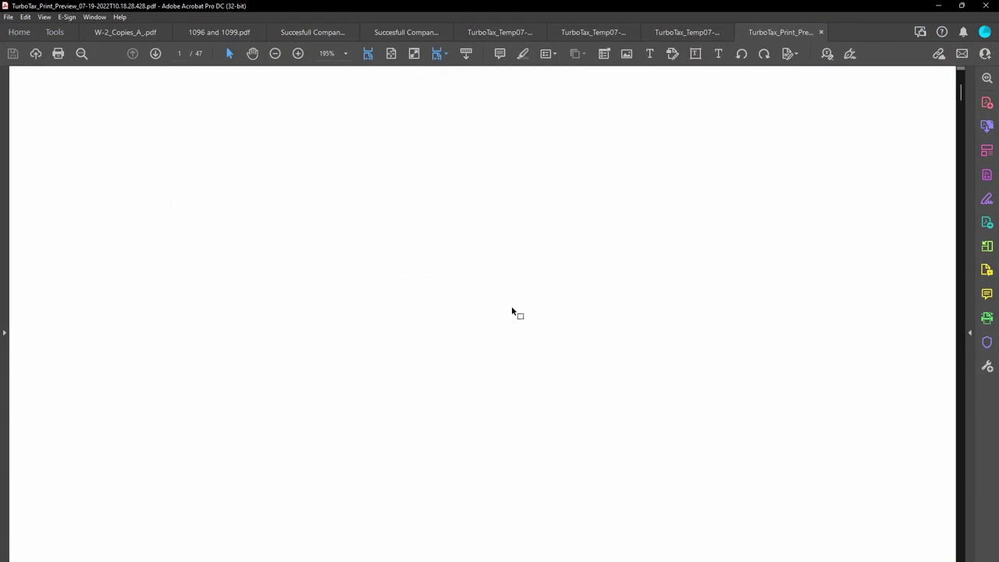
{"action": "scroll", "coordinate": [523, 314], "scroll_direction": "down", "scroll_amount": 5}
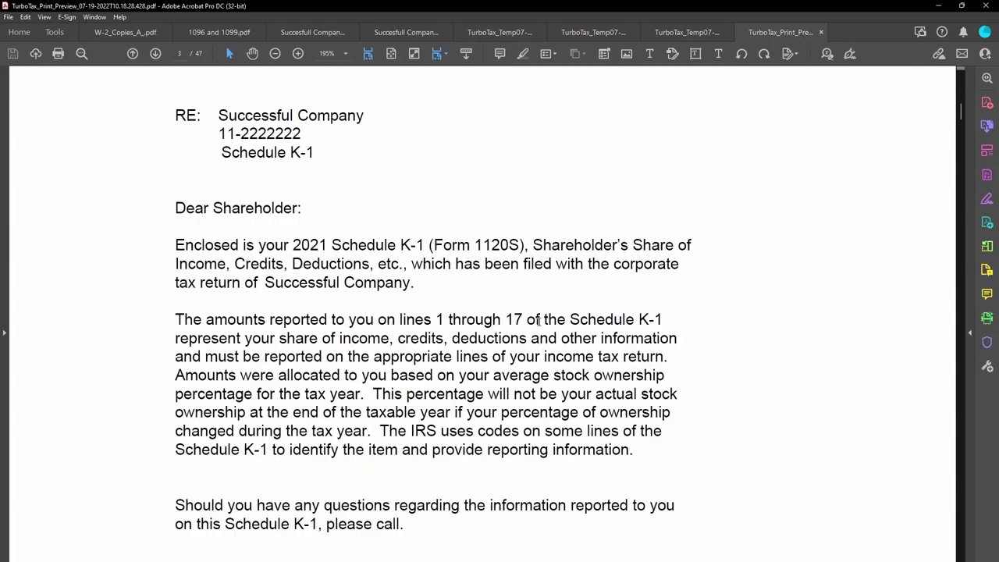
{"action": "scroll", "coordinate": [538, 319], "scroll_direction": "up", "scroll_amount": 5}
{"action": "scroll", "coordinate": [539, 320], "scroll_direction": "down", "scroll_amount": 8}
{"action": "scroll", "coordinate": [540, 324], "scroll_direction": "down", "scroll_amount": 10}
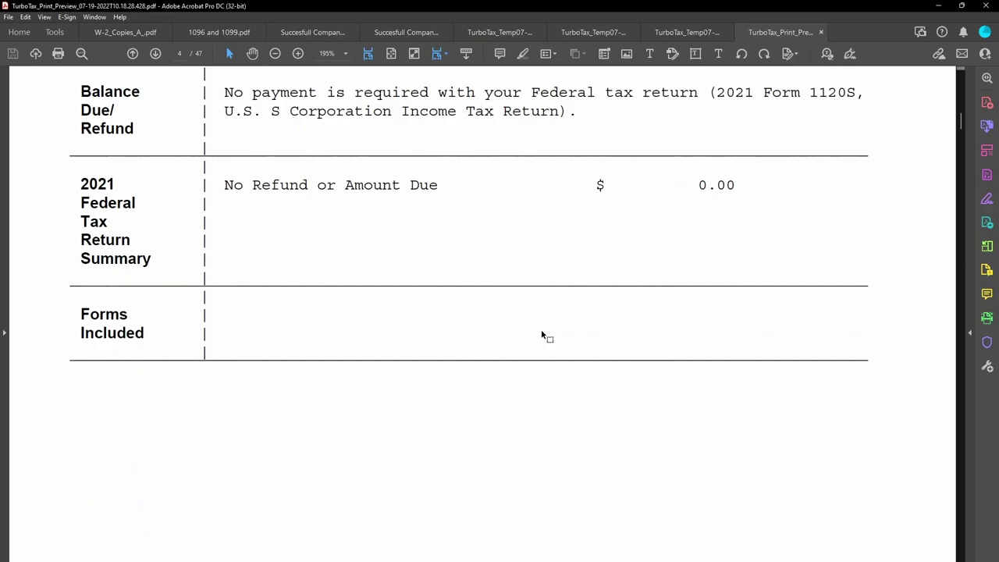
{"action": "scroll", "coordinate": [542, 335], "scroll_direction": "down", "scroll_amount": 10}
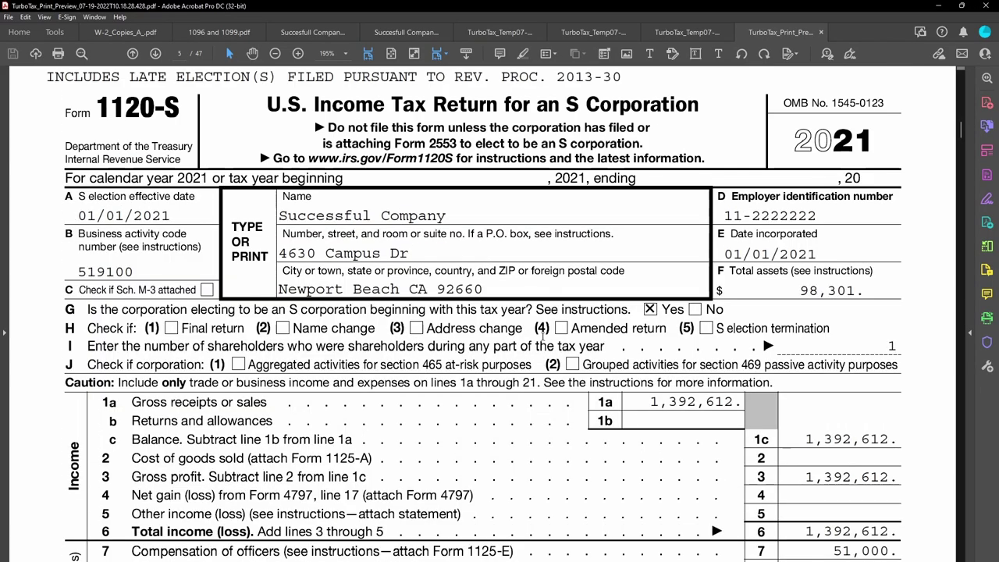
{"action": "scroll", "coordinate": [543, 334], "scroll_direction": "up", "scroll_amount": 2}
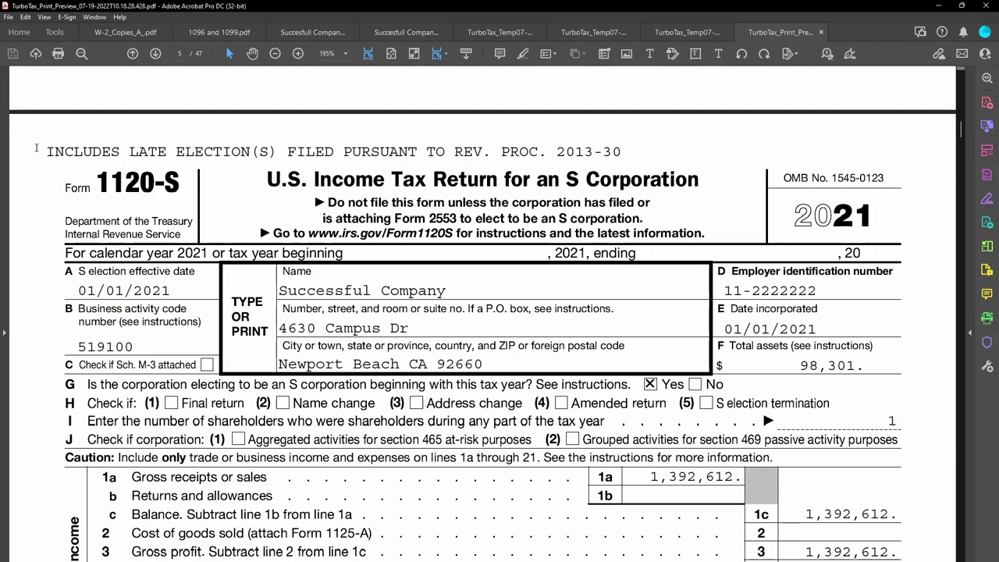
Select and then deselect the 'INCLUDES LATE ELECTION' note, then scroll to Form 1120-S on page 5.
{"action": "left_click_drag", "start_coordinate": [40, 143], "coordinate": [620, 153]}
{"action": "left_click", "coordinate": [620, 153]}
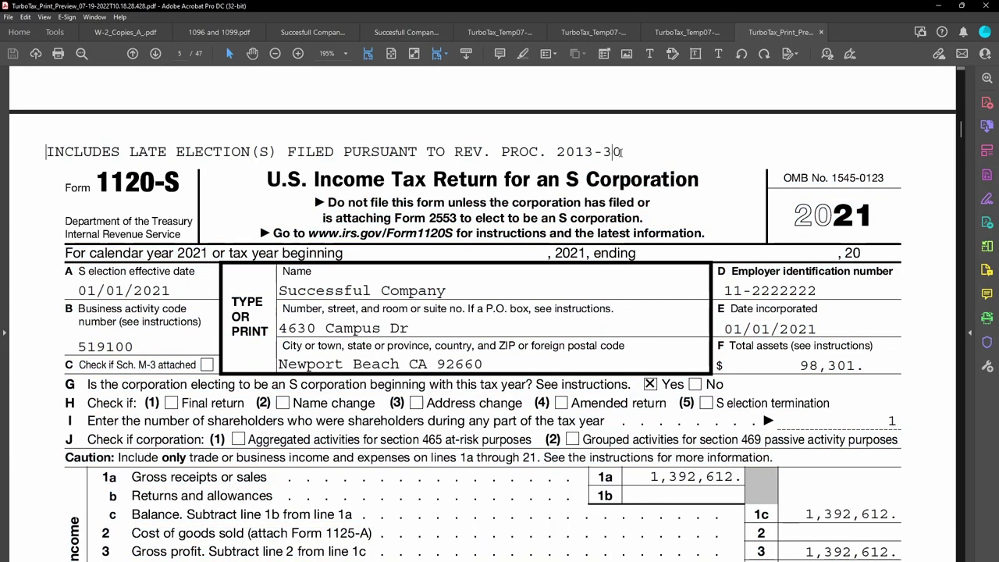
{"action": "left_click", "coordinate": [435, 151]}
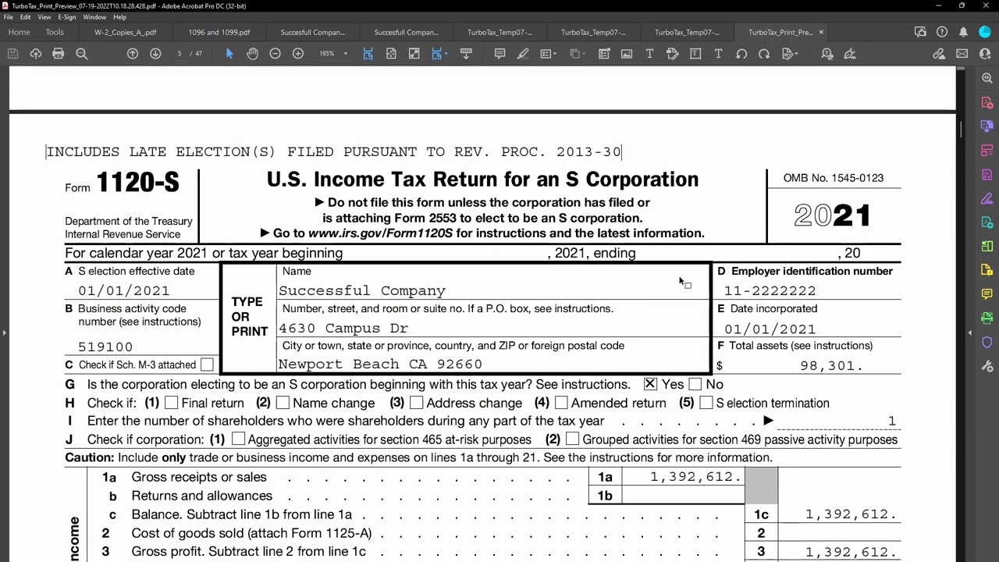
{"action": "scroll", "coordinate": [770, 302], "scroll_direction": "down", "scroll_amount": 2}
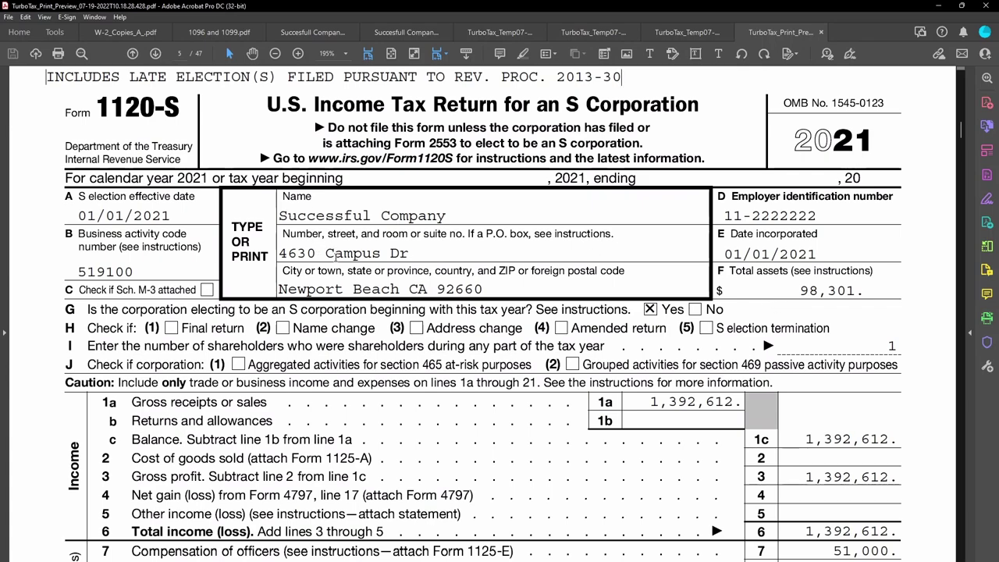
Check the S election effective date 01/01/2021, the EIN and the line G S-election question.
{"action": "left_click_drag", "start_coordinate": [77, 217], "coordinate": [173, 218]}
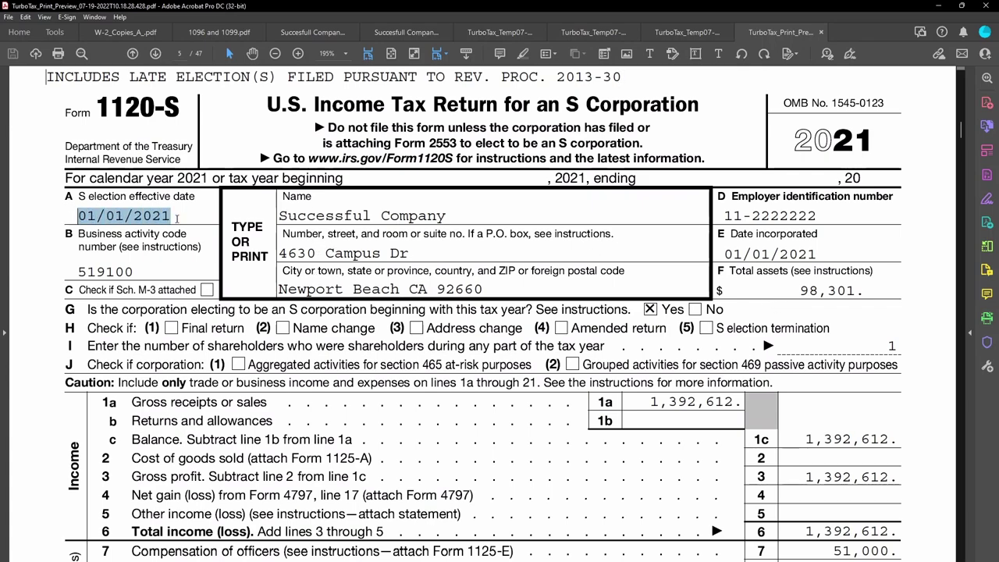
{"action": "left_click", "coordinate": [148, 270]}
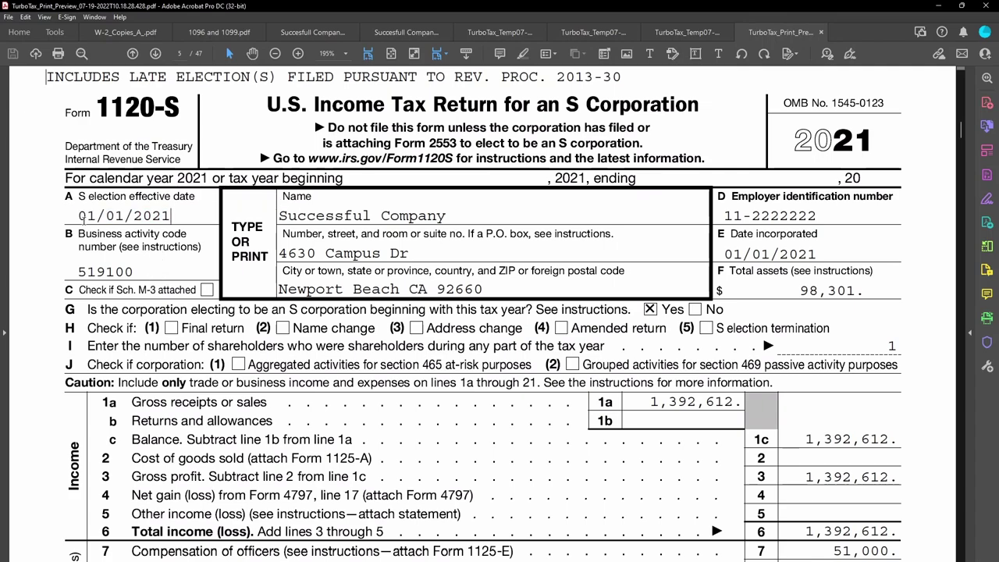
{"action": "left_click_drag", "start_coordinate": [718, 216], "coordinate": [804, 220]}
{"action": "left_click", "coordinate": [778, 306]}
{"action": "scroll", "coordinate": [779, 289], "scroll_direction": "down", "scroll_amount": 1}
{"action": "scroll", "coordinate": [779, 288], "scroll_direction": "down", "scroll_amount": 3}
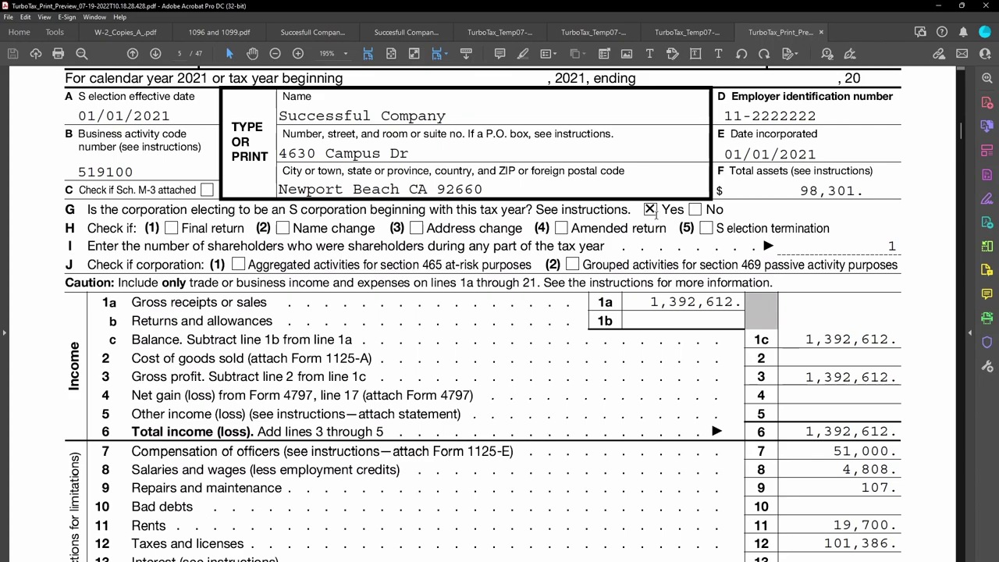
{"action": "left_click_drag", "start_coordinate": [658, 211], "coordinate": [137, 211]}
{"action": "left_click", "coordinate": [506, 266]}
Scroll through Schedules B, K, L, M-1 and M-2 down to Schedule K-1 on page 9.
{"action": "scroll", "coordinate": [506, 266], "scroll_direction": "up", "scroll_amount": 3}
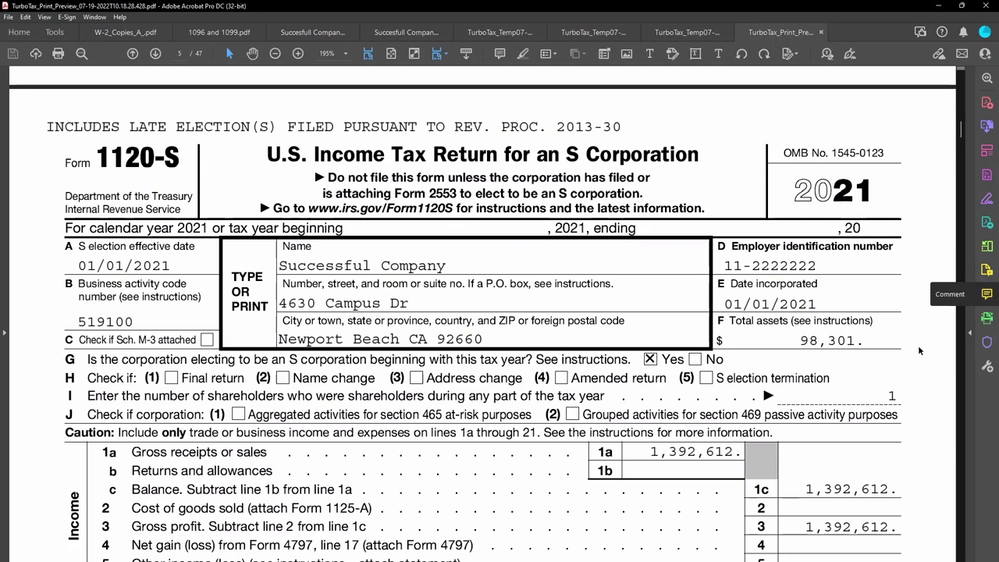
{"action": "scroll", "coordinate": [850, 347], "scroll_direction": "down", "scroll_amount": 3}
{"action": "scroll", "coordinate": [850, 348], "scroll_direction": "down", "scroll_amount": 3}
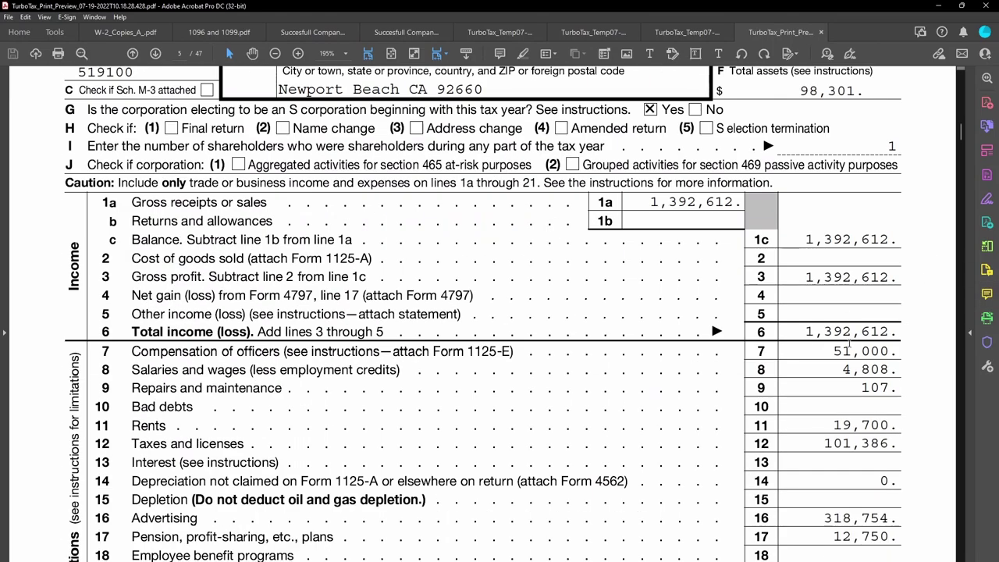
{"action": "scroll", "coordinate": [850, 348], "scroll_direction": "down", "scroll_amount": 1}
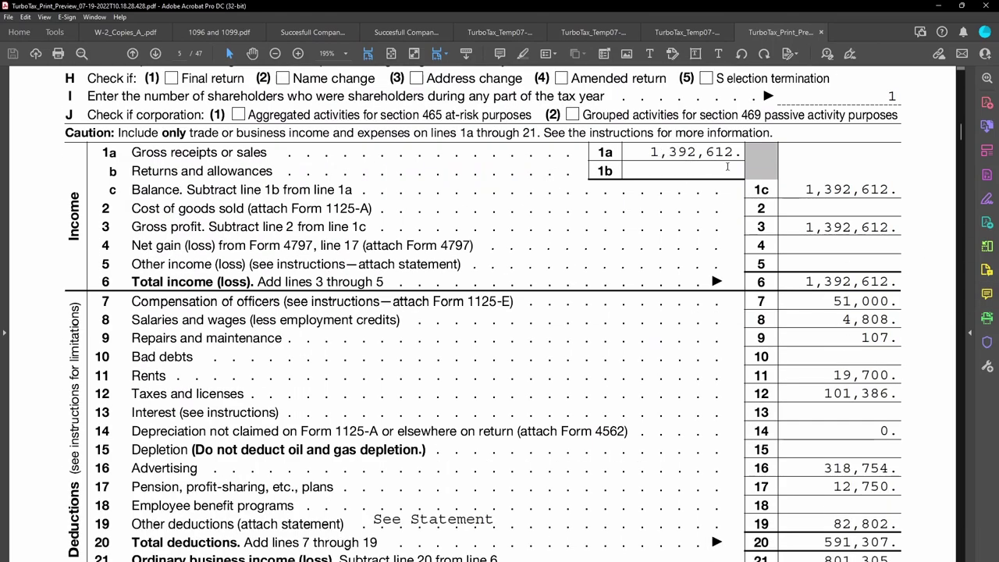
{"action": "scroll", "coordinate": [840, 272], "scroll_direction": "down", "scroll_amount": 1}
{"action": "scroll", "coordinate": [840, 279], "scroll_direction": "up", "scroll_amount": 1}
{"action": "scroll", "coordinate": [688, 205], "scroll_direction": "down", "scroll_amount": 2}
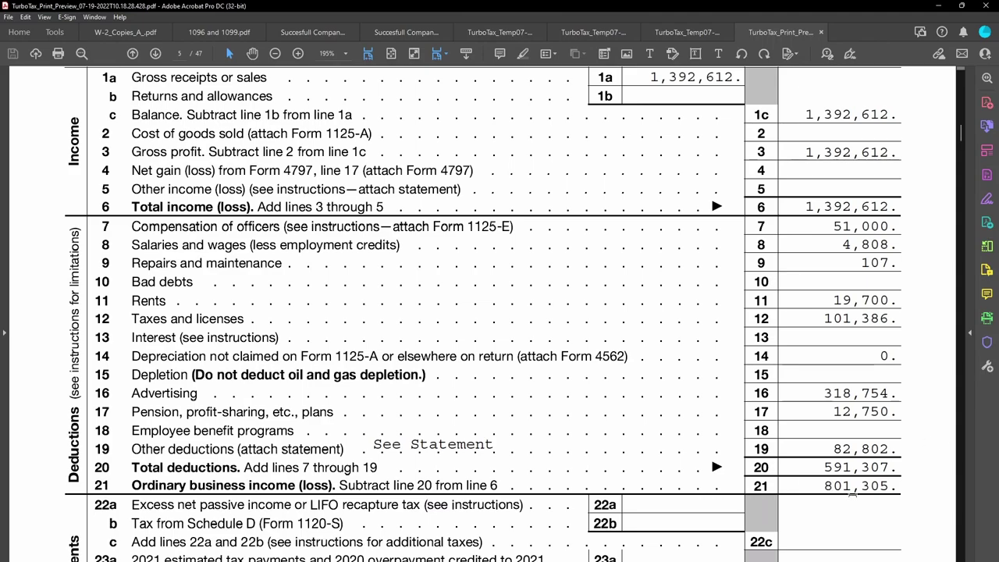
{"action": "scroll", "coordinate": [852, 492], "scroll_direction": "down", "scroll_amount": 15}
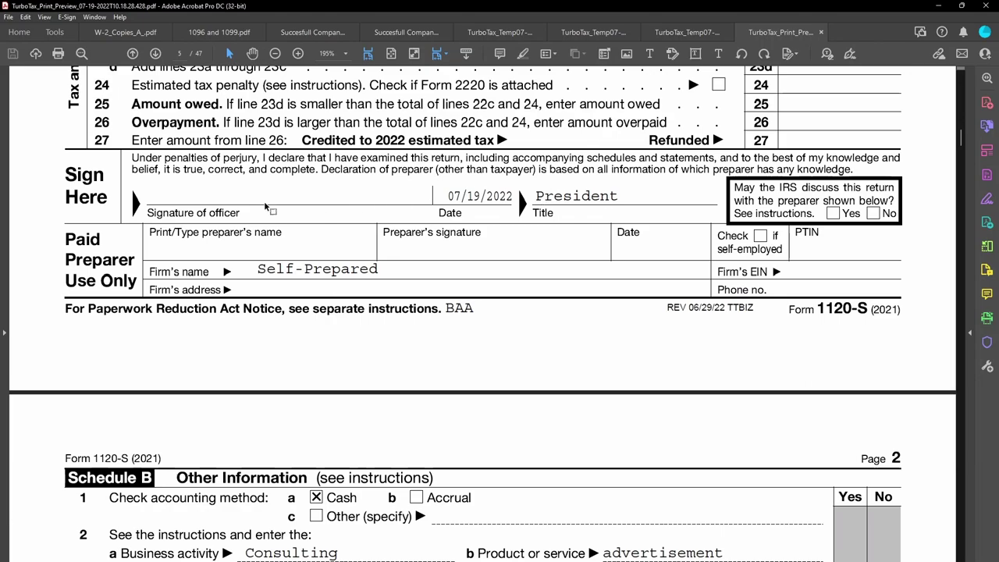
{"action": "scroll", "coordinate": [478, 337], "scroll_direction": "down", "scroll_amount": 4}
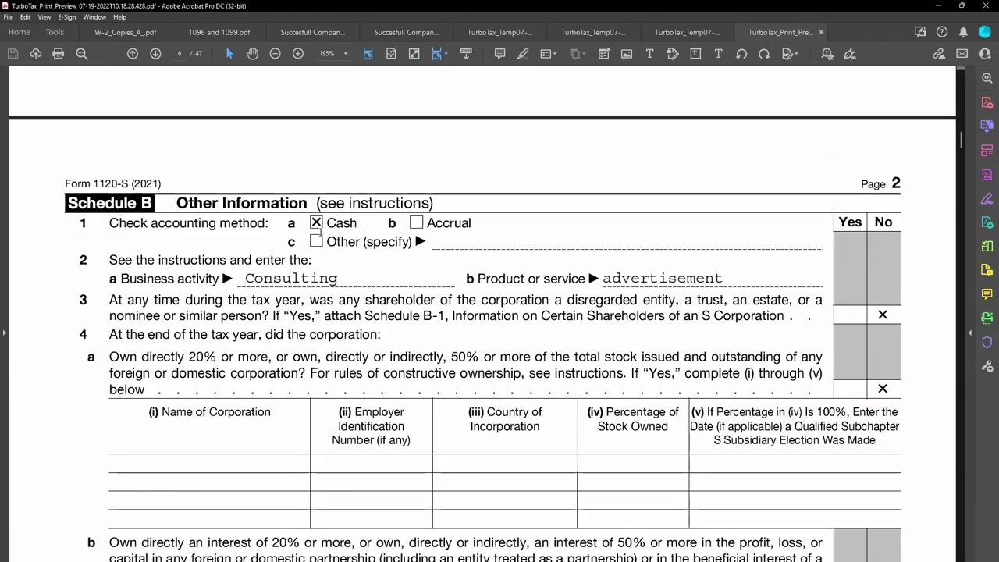
{"action": "scroll", "coordinate": [734, 305], "scroll_direction": "down", "scroll_amount": 2}
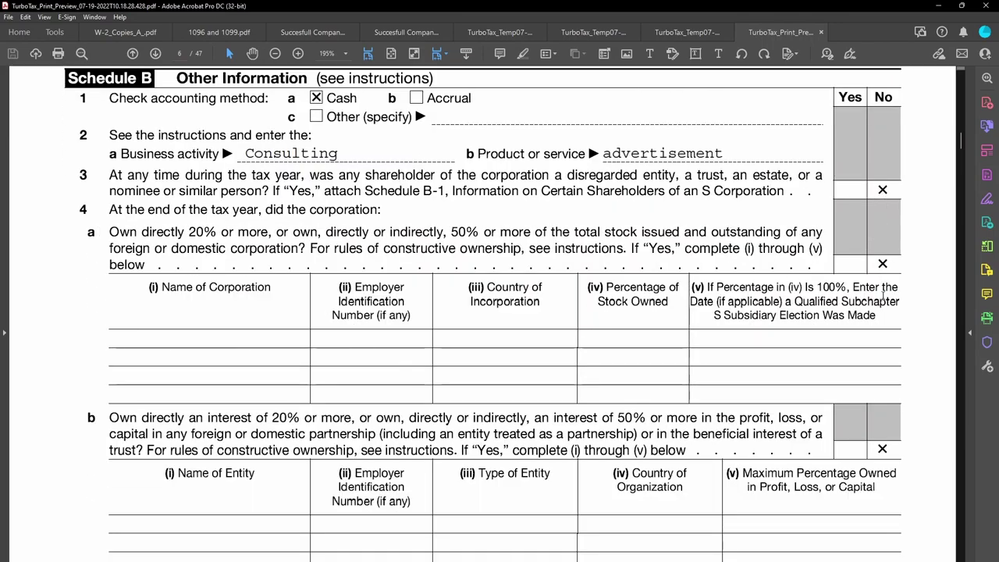
{"action": "scroll", "coordinate": [890, 442], "scroll_direction": "down", "scroll_amount": 15}
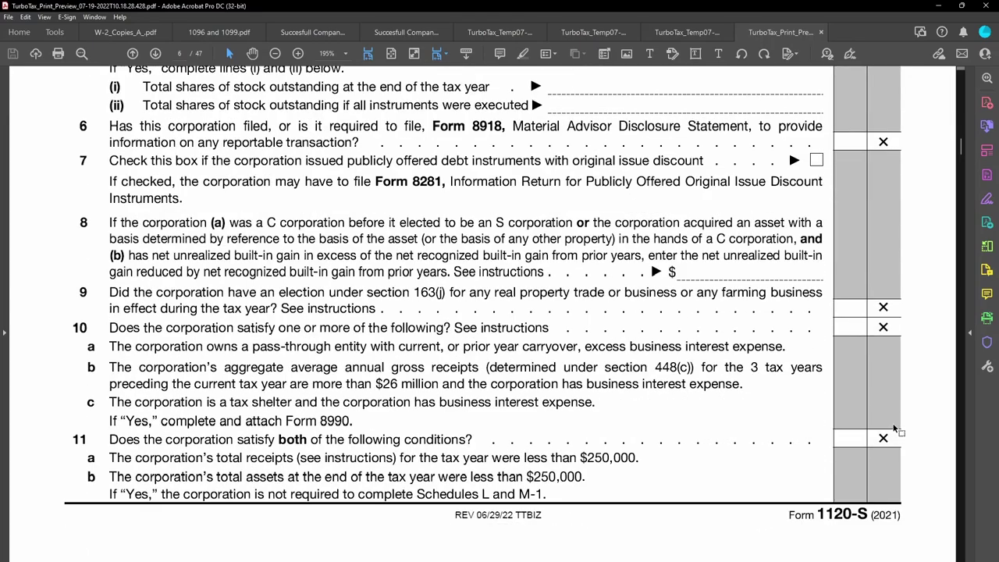
{"action": "scroll", "coordinate": [893, 421], "scroll_direction": "down", "scroll_amount": 2}
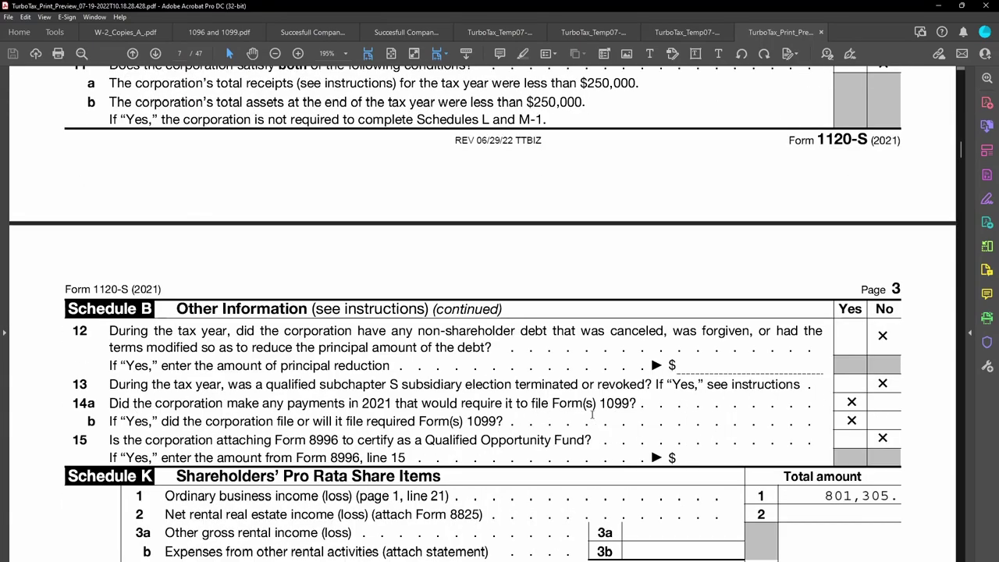
{"action": "scroll", "coordinate": [858, 414], "scroll_direction": "down", "scroll_amount": 2}
{"action": "scroll", "coordinate": [863, 410], "scroll_direction": "down", "scroll_amount": 2}
{"action": "scroll", "coordinate": [866, 412], "scroll_direction": "down", "scroll_amount": 2}
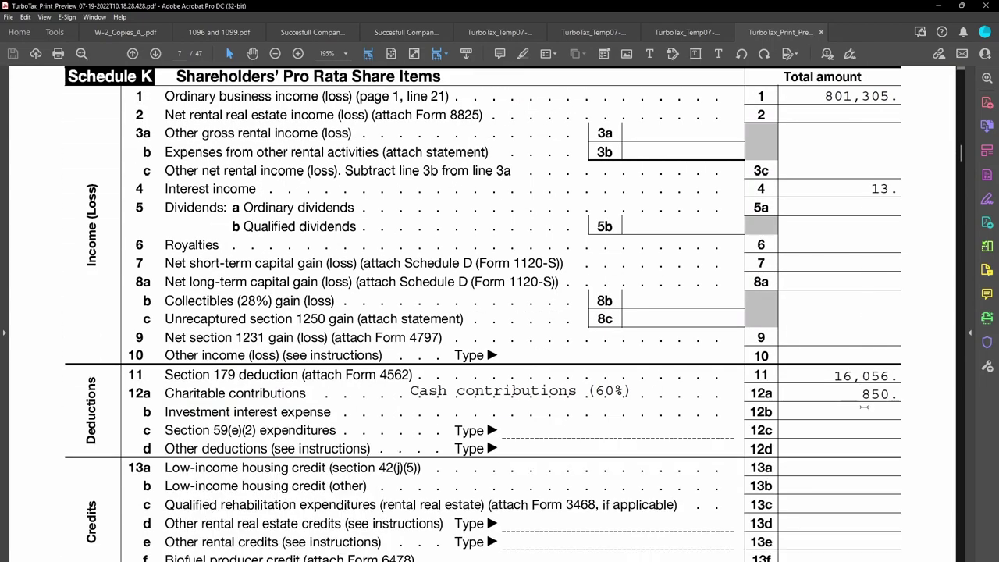
{"action": "scroll", "coordinate": [866, 412], "scroll_direction": "up", "scroll_amount": 2}
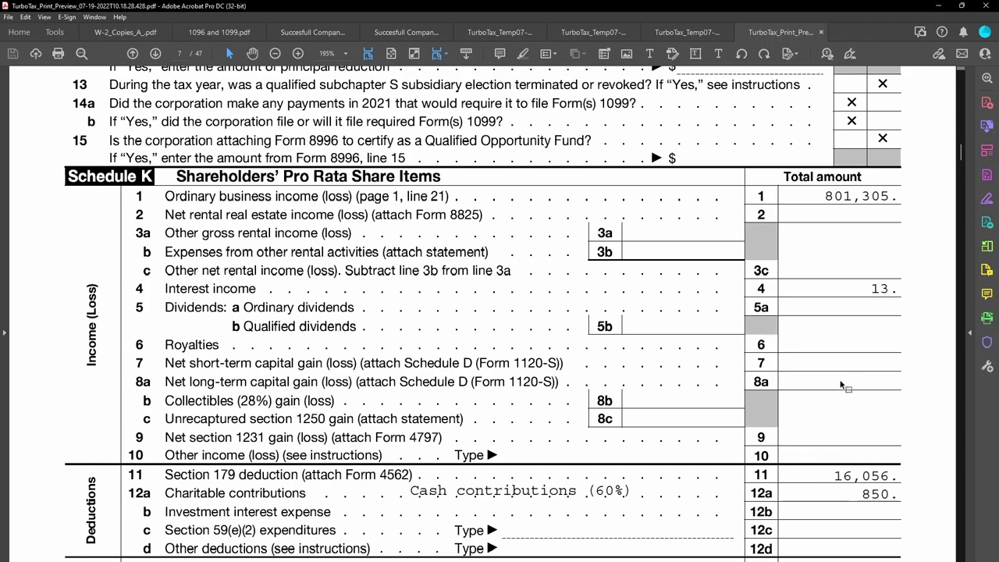
{"action": "scroll", "coordinate": [833, 464], "scroll_direction": "down", "scroll_amount": 2}
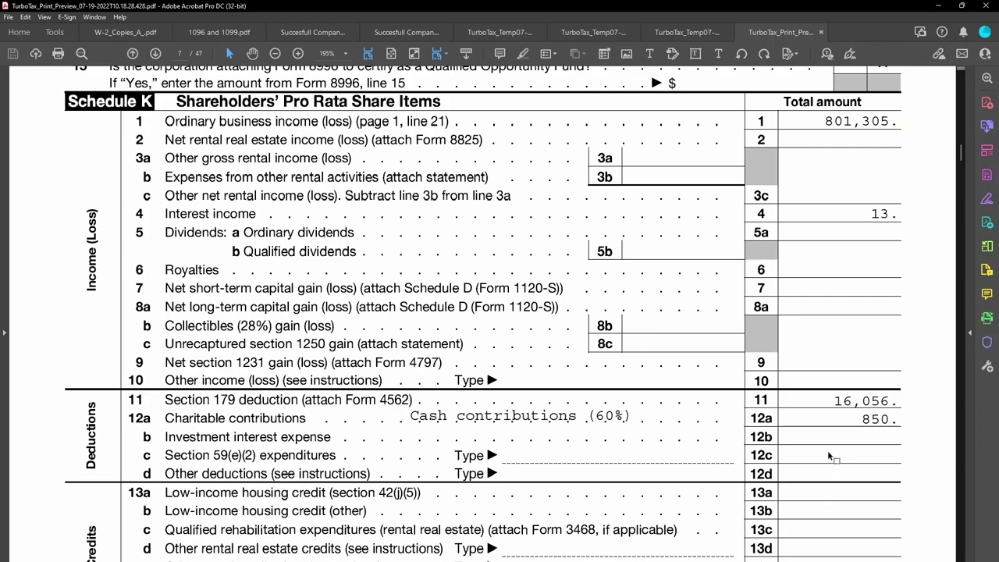
{"action": "scroll", "coordinate": [829, 456], "scroll_direction": "down", "scroll_amount": 12}
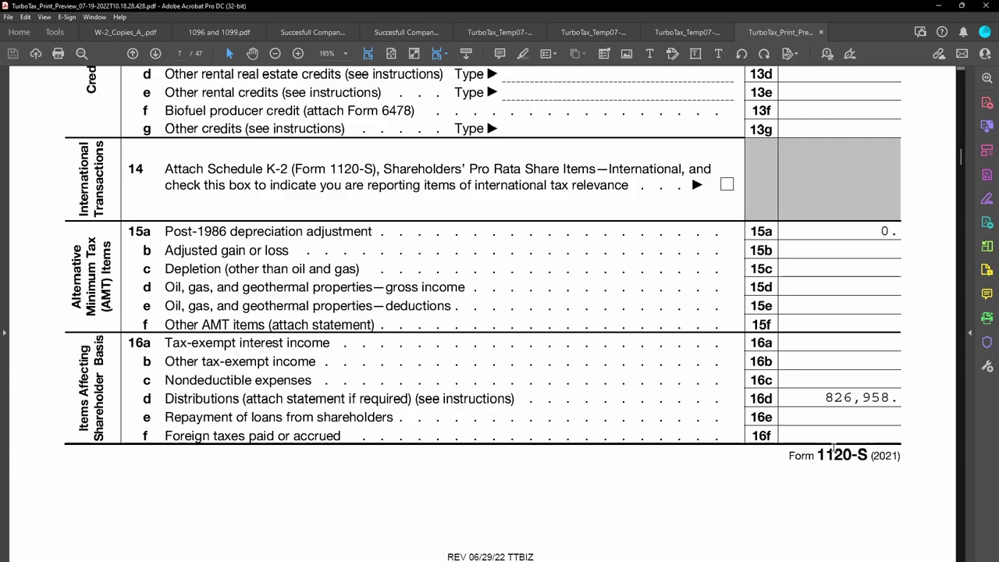
{"action": "scroll", "coordinate": [833, 451], "scroll_direction": "down", "scroll_amount": 12}
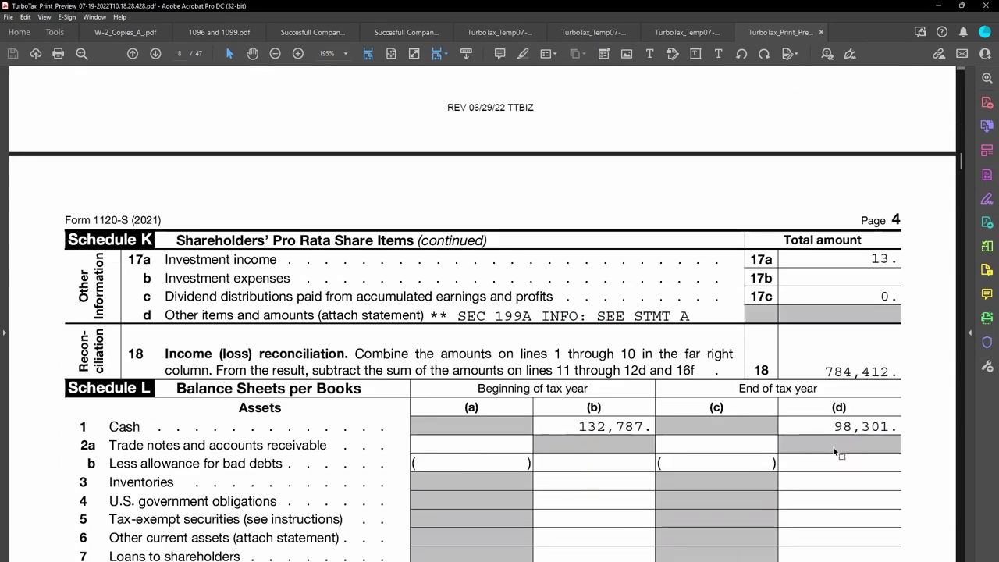
{"action": "scroll", "coordinate": [833, 451], "scroll_direction": "down", "scroll_amount": 12}
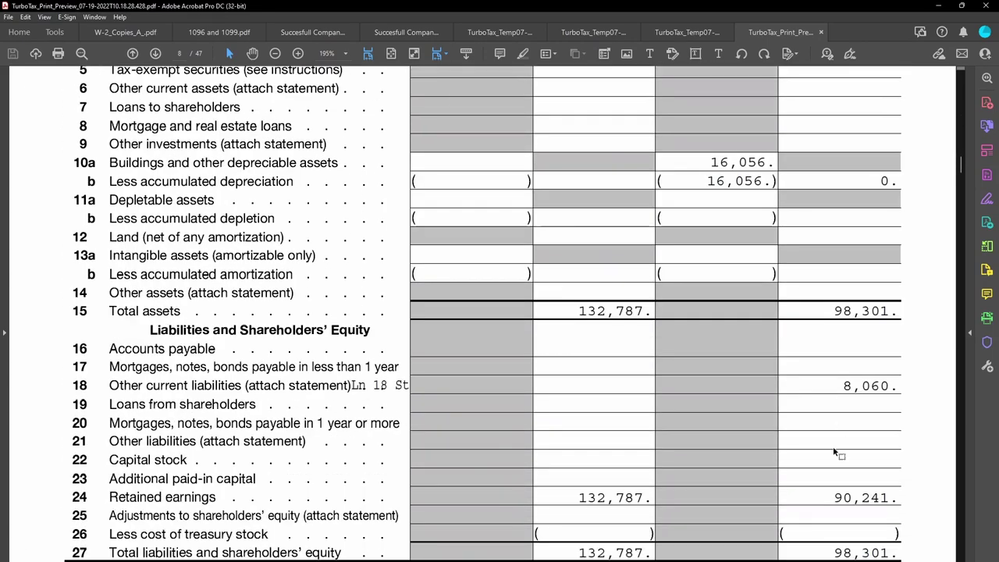
{"action": "scroll", "coordinate": [835, 449], "scroll_direction": "up", "scroll_amount": 8}
{"action": "scroll", "coordinate": [837, 442], "scroll_direction": "down", "scroll_amount": 5}
{"action": "scroll", "coordinate": [837, 440], "scroll_direction": "down", "scroll_amount": 15}
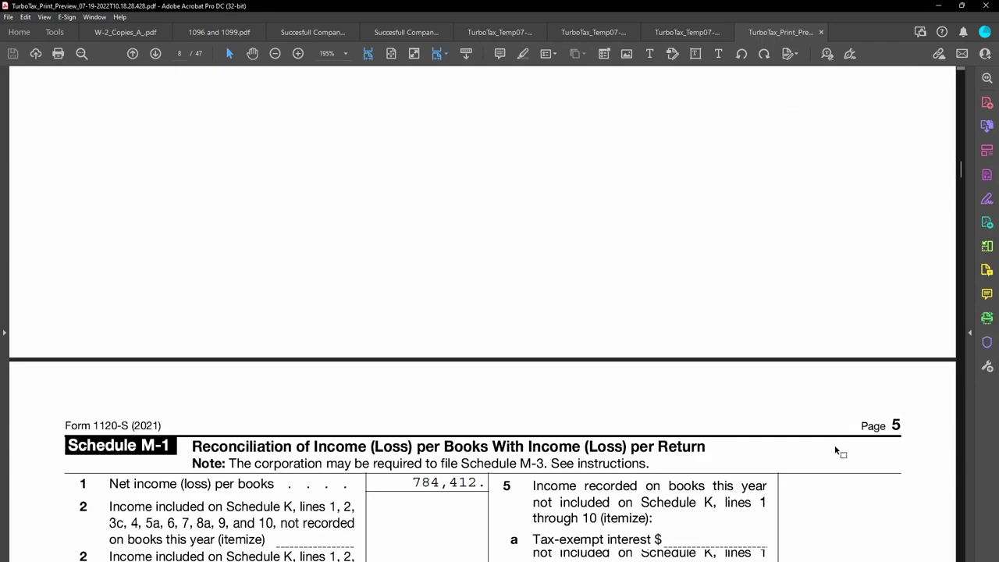
{"action": "scroll", "coordinate": [835, 451], "scroll_direction": "down", "scroll_amount": 7}
{"action": "scroll", "coordinate": [835, 445], "scroll_direction": "down", "scroll_amount": 17}
{"action": "scroll", "coordinate": [835, 440], "scroll_direction": "up", "scroll_amount": 10}
{"action": "scroll", "coordinate": [842, 443], "scroll_direction": "up", "scroll_amount": 7}
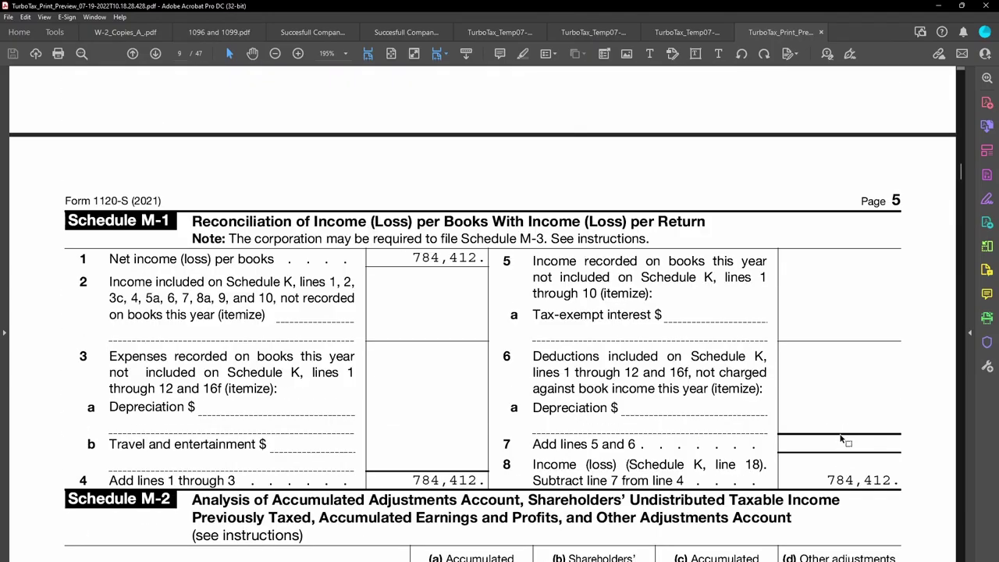
{"action": "scroll", "coordinate": [840, 439], "scroll_direction": "down", "scroll_amount": 16}
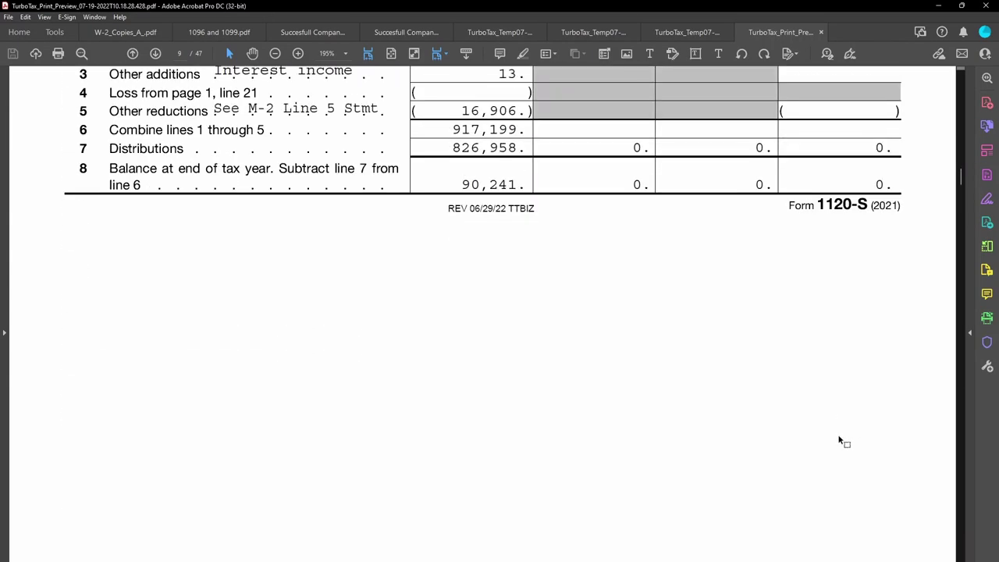
{"action": "scroll", "coordinate": [840, 441], "scroll_direction": "up", "scroll_amount": 4}
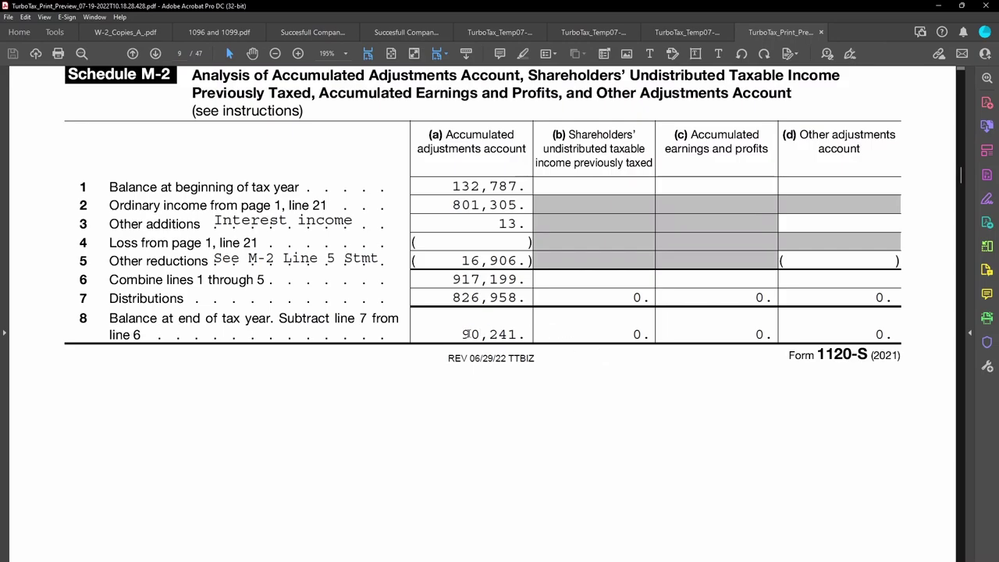
{"action": "left_click_drag", "start_coordinate": [465, 334], "coordinate": [524, 334]}
{"action": "scroll", "coordinate": [747, 430], "scroll_direction": "down", "scroll_amount": 12}
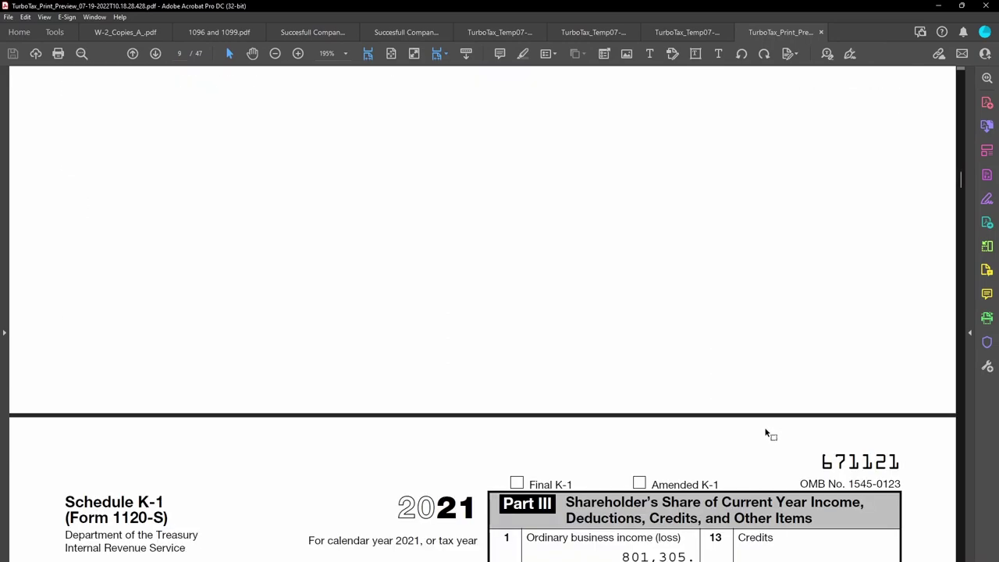
On Schedule K-1, check the line 1 ordinary business income amount of 801,305.
{"action": "scroll", "coordinate": [766, 427], "scroll_direction": "down", "scroll_amount": 14}
{"action": "scroll", "coordinate": [766, 427], "scroll_direction": "up", "scroll_amount": 5}
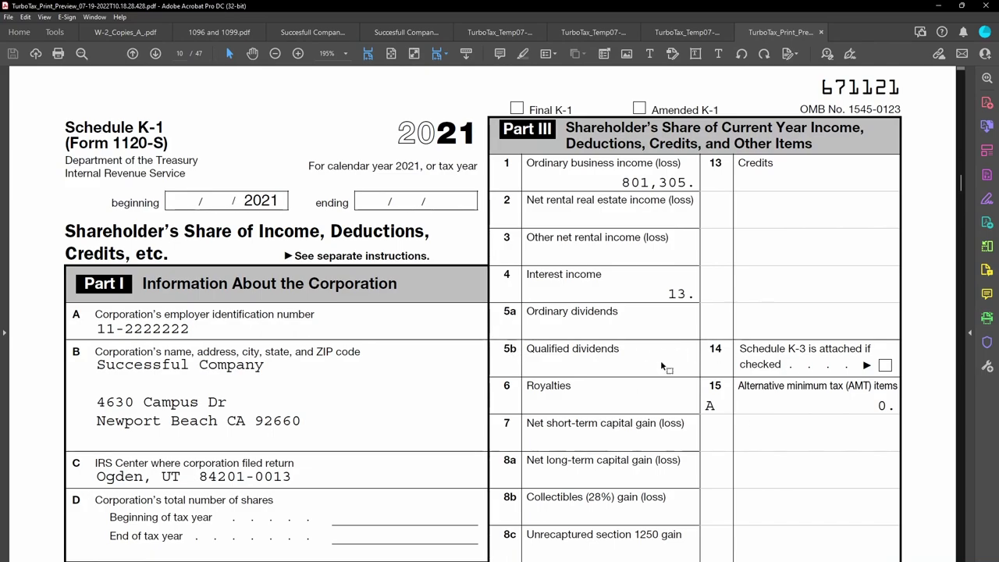
{"action": "scroll", "coordinate": [680, 359], "scroll_direction": "down", "scroll_amount": 3}
{"action": "scroll", "coordinate": [680, 360], "scroll_direction": "down", "scroll_amount": 1}
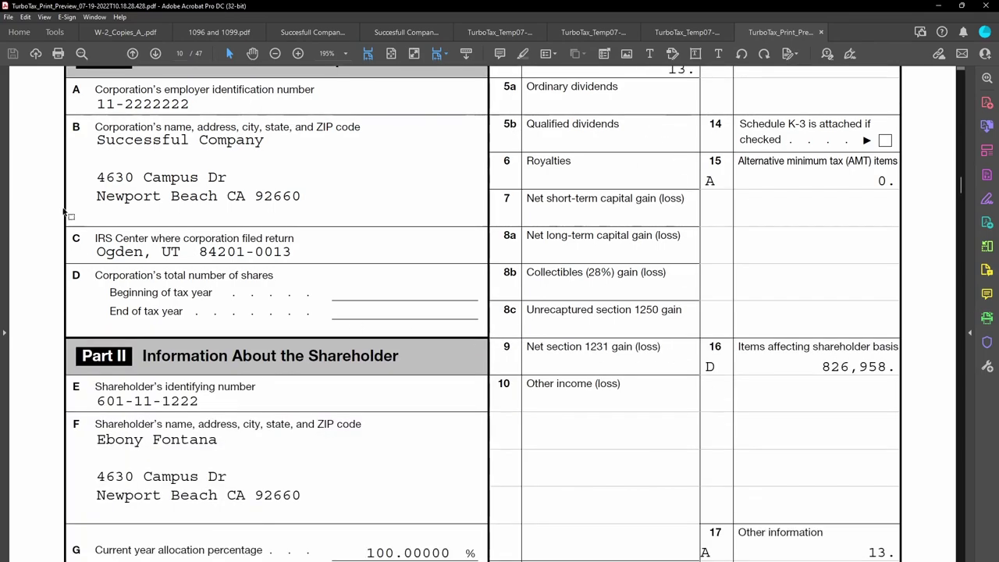
{"action": "scroll", "coordinate": [657, 297], "scroll_direction": "up", "scroll_amount": 7}
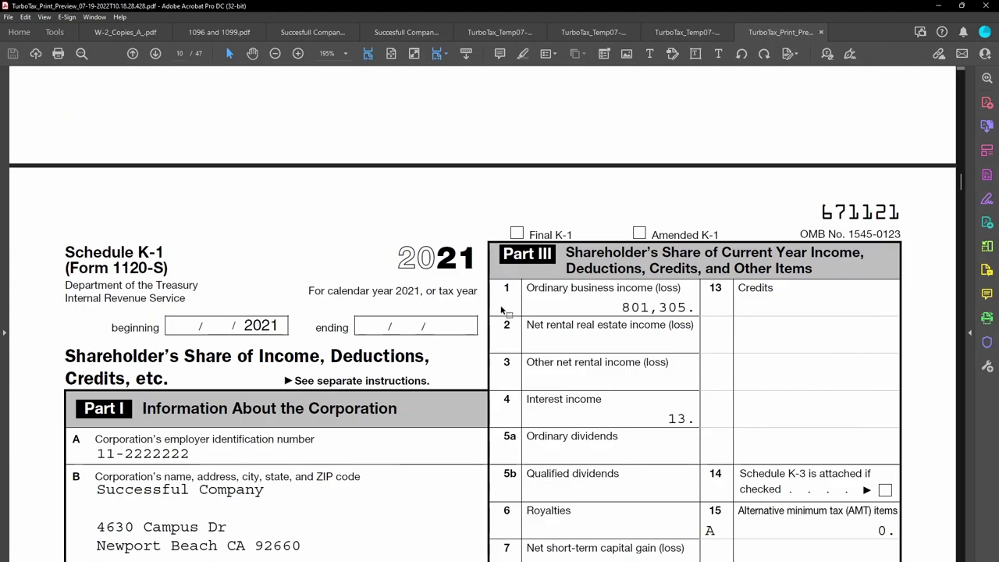
{"action": "scroll", "coordinate": [524, 313], "scroll_direction": "down", "scroll_amount": 2}
{"action": "scroll", "coordinate": [524, 313], "scroll_direction": "down", "scroll_amount": 1}
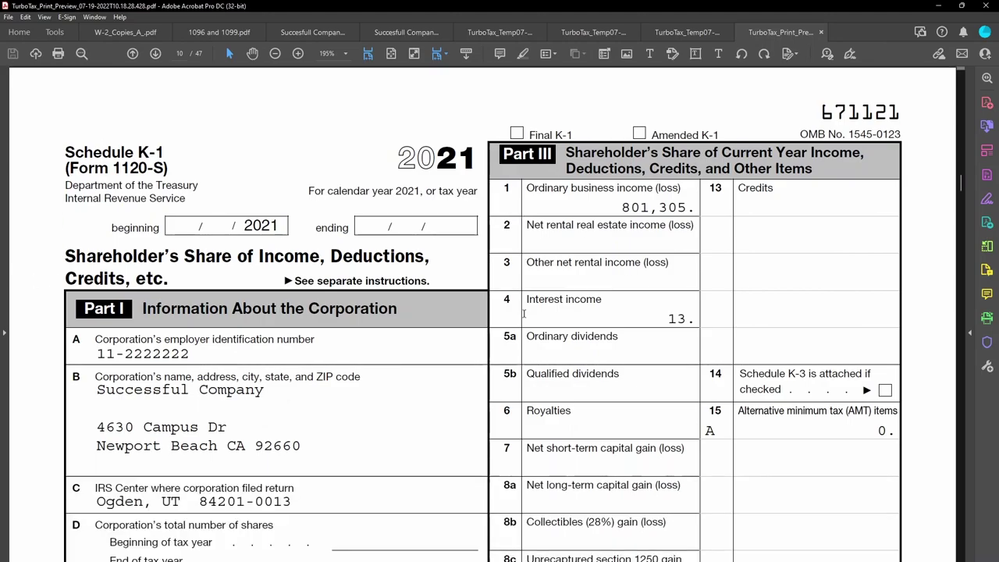
{"action": "left_click_drag", "start_coordinate": [639, 207], "coordinate": [694, 207]}
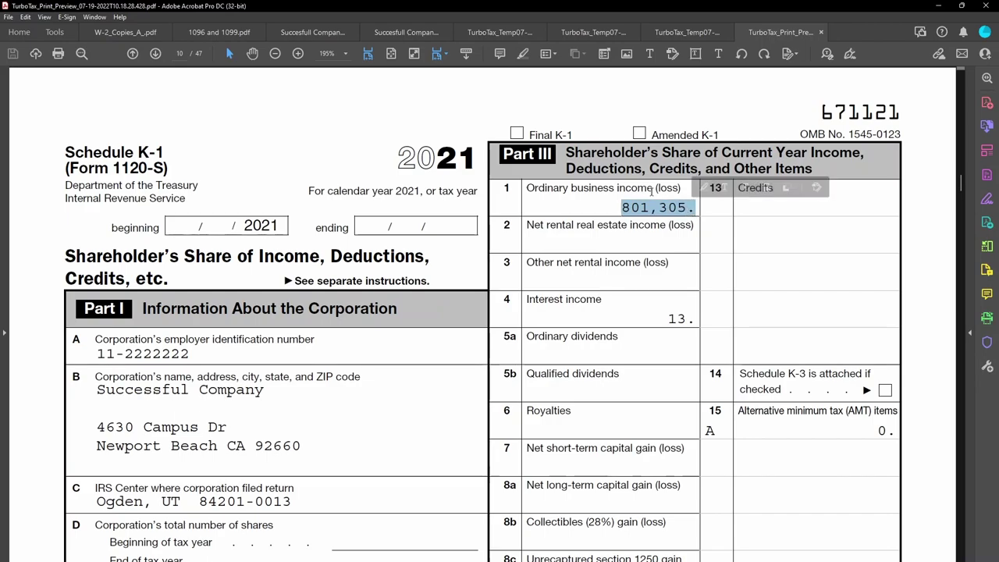
{"action": "scroll", "coordinate": [656, 327], "scroll_direction": "down", "scroll_amount": 5}
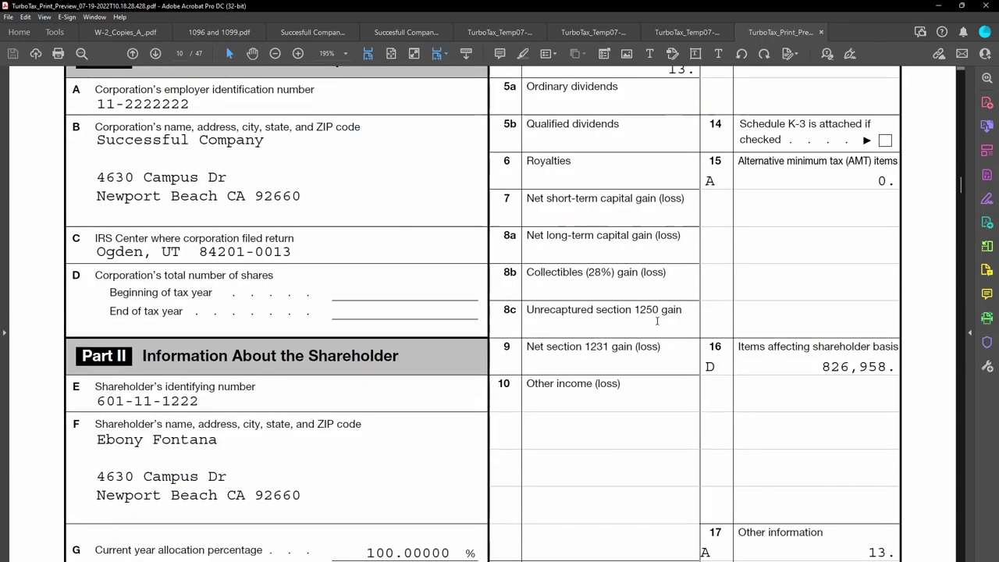
Verify the shareholder's name and street address, then scroll past Statement A to page 12.
{"action": "left_click_drag", "start_coordinate": [97, 440], "coordinate": [217, 439]}
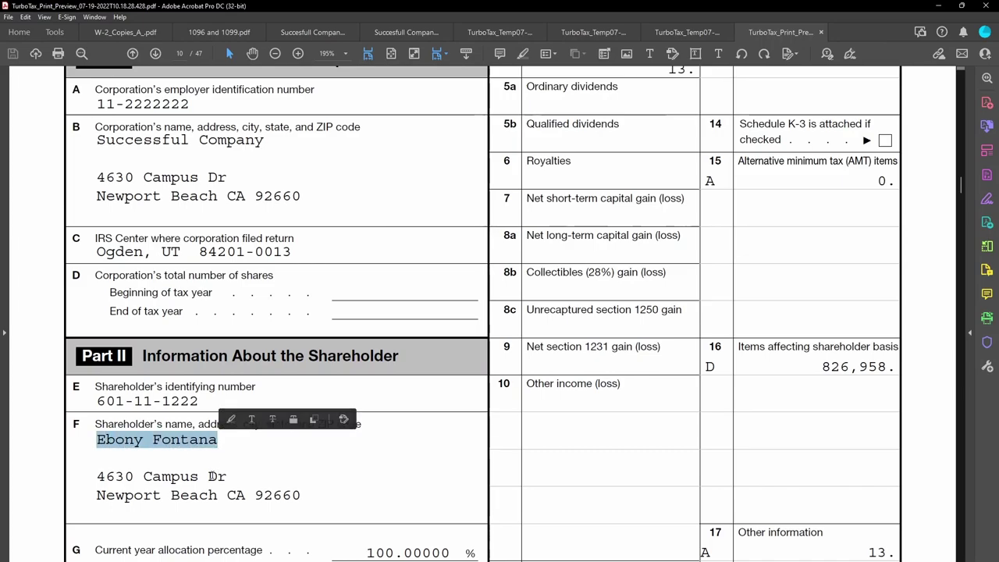
{"action": "left_click_drag", "start_coordinate": [225, 476], "coordinate": [96, 477]}
{"action": "left_click", "coordinate": [257, 493]}
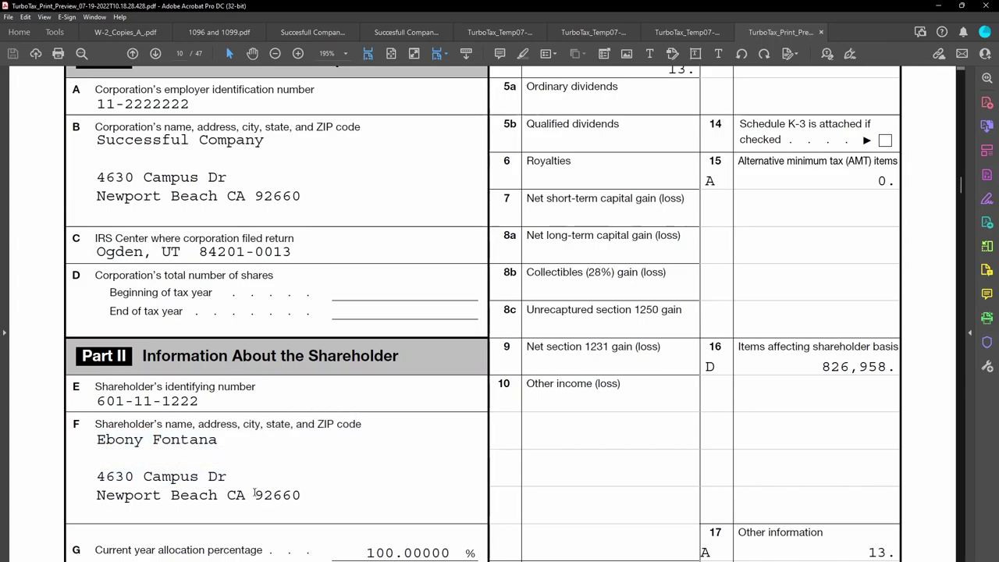
{"action": "left_click", "coordinate": [167, 395]}
{"action": "scroll", "coordinate": [490, 388], "scroll_direction": "down", "scroll_amount": 3}
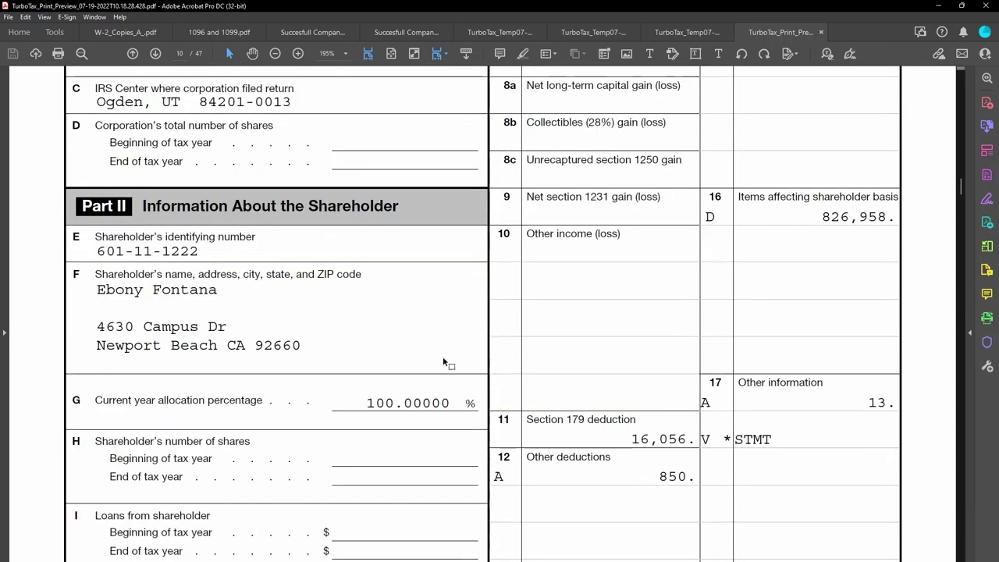
{"action": "scroll", "coordinate": [444, 335], "scroll_direction": "down", "scroll_amount": 6}
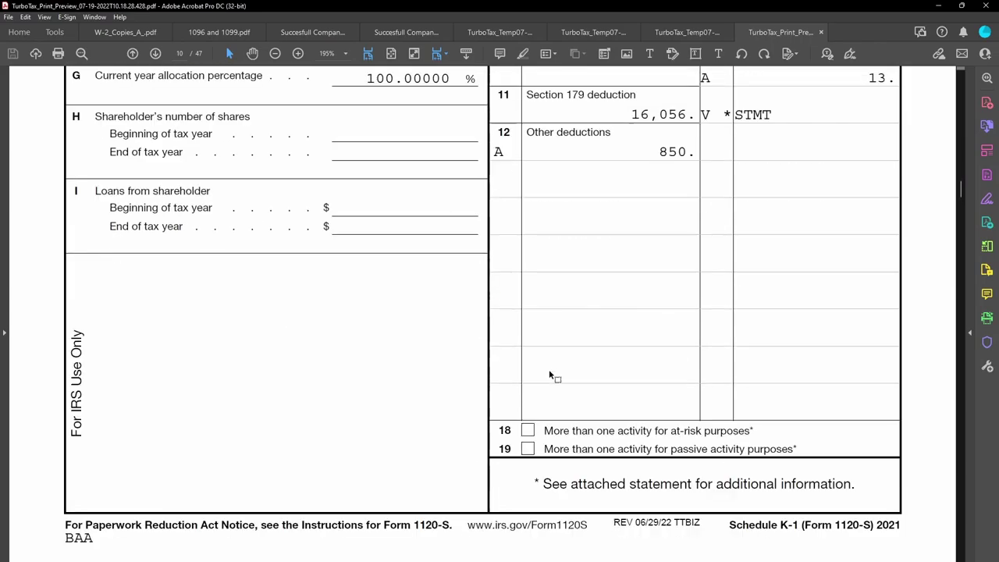
{"action": "scroll", "coordinate": [549, 373], "scroll_direction": "down", "scroll_amount": 8}
{"action": "scroll", "coordinate": [549, 373], "scroll_direction": "down", "scroll_amount": 20}
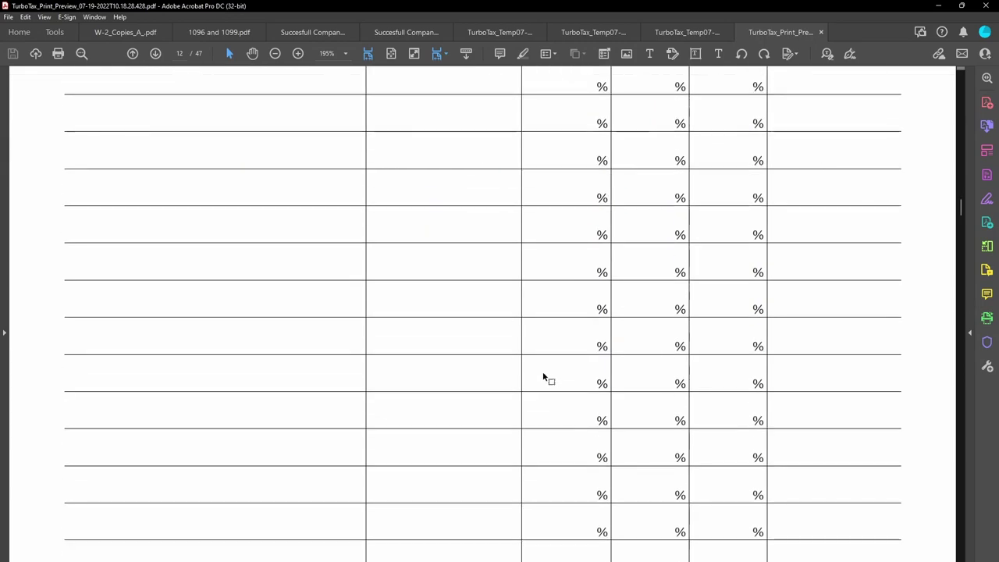
Check the 51,000 officer compensation amount on Form 1125-E.
{"action": "scroll", "coordinate": [544, 377], "scroll_direction": "up", "scroll_amount": 8}
{"action": "left_click_drag", "start_coordinate": [831, 451], "coordinate": [887, 450]}
{"action": "left_click", "coordinate": [819, 497]}
{"action": "left_click", "coordinate": [852, 503]}
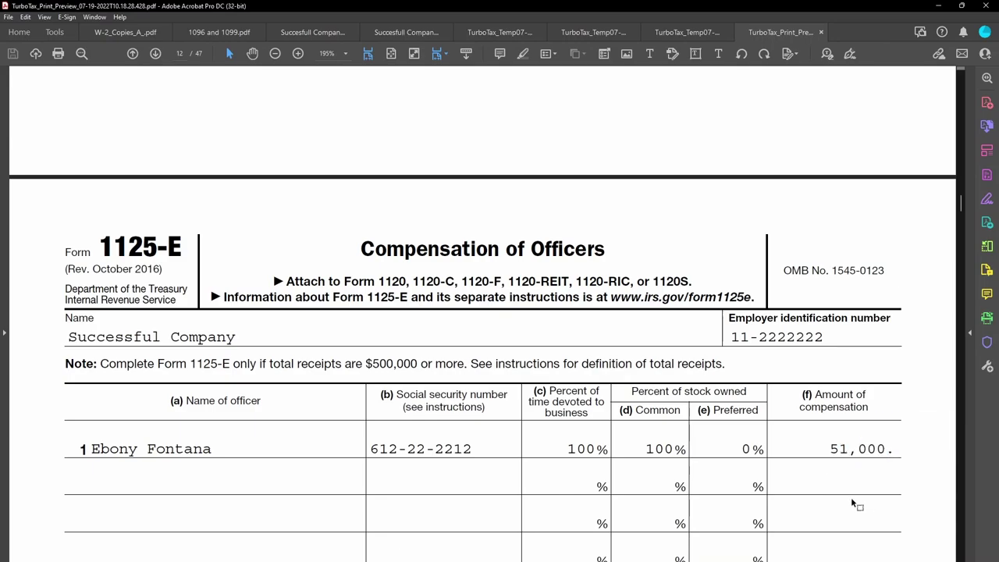
Scroll past Form 2553 and Form 4562 to the page 23 liabilities statement totaling 8,060.
{"action": "scroll", "coordinate": [849, 485], "scroll_direction": "down", "scroll_amount": 5}
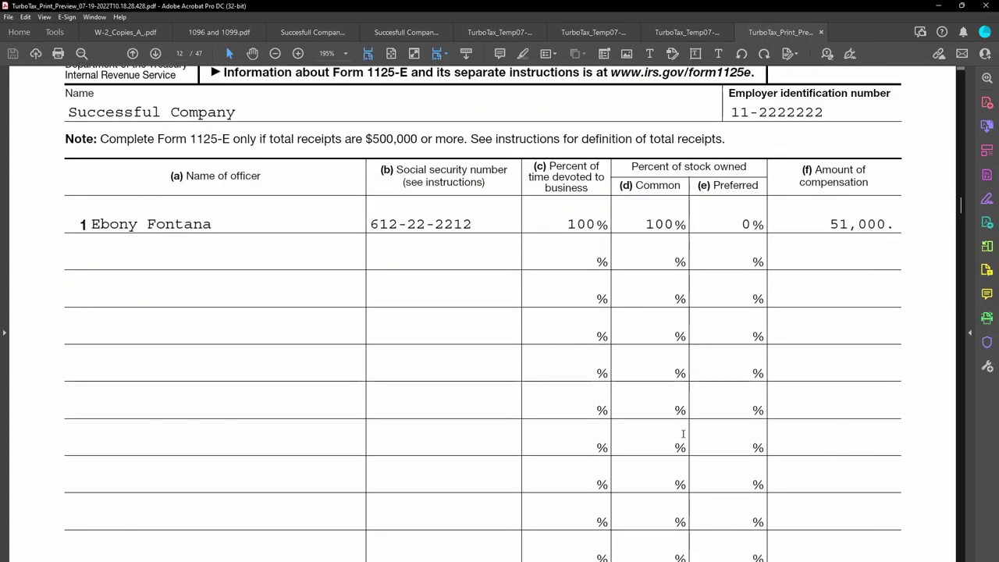
{"action": "scroll", "coordinate": [784, 408], "scroll_direction": "down", "scroll_amount": 18}
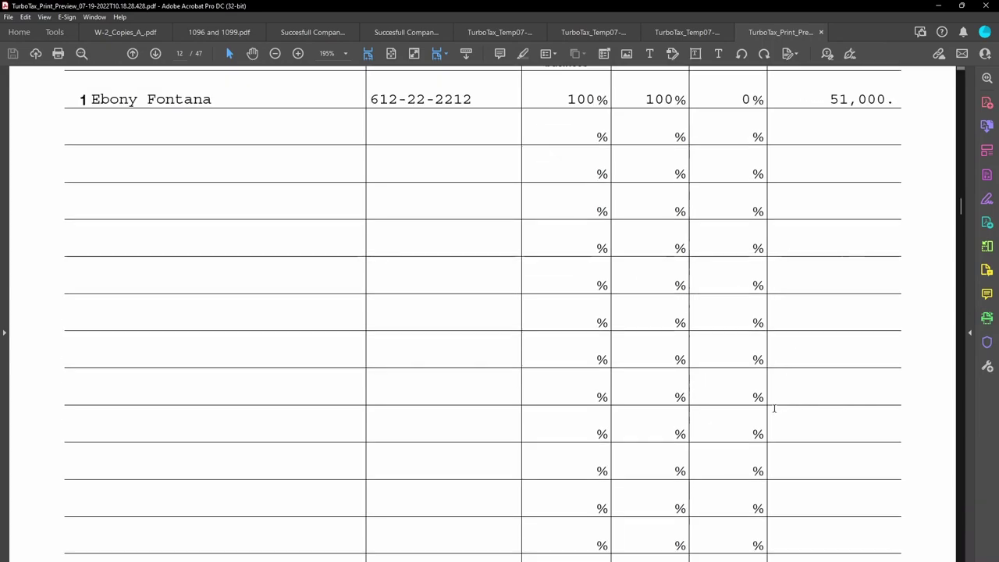
{"action": "scroll", "coordinate": [775, 412], "scroll_direction": "down", "scroll_amount": 3}
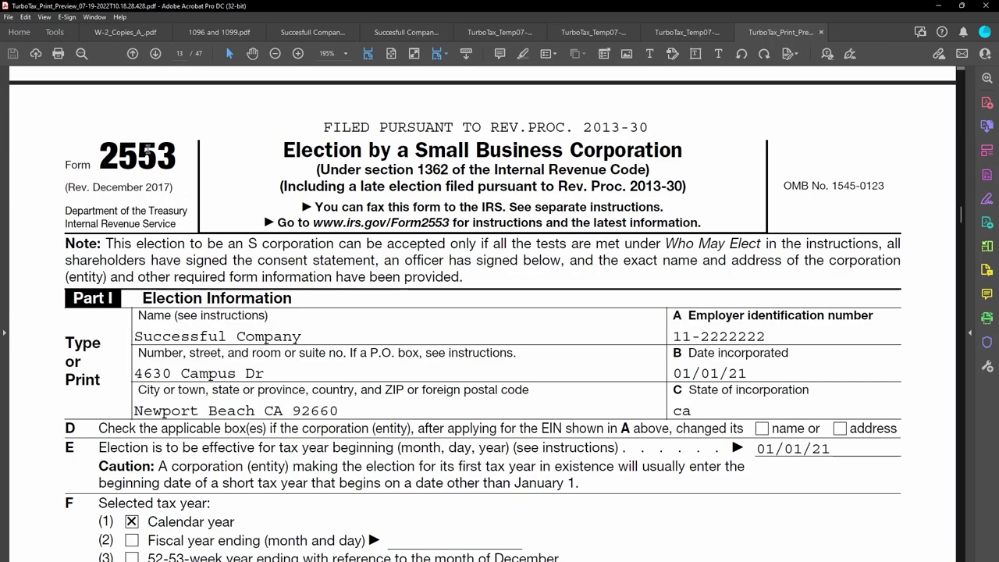
{"action": "scroll", "coordinate": [418, 307], "scroll_direction": "down", "scroll_amount": 10}
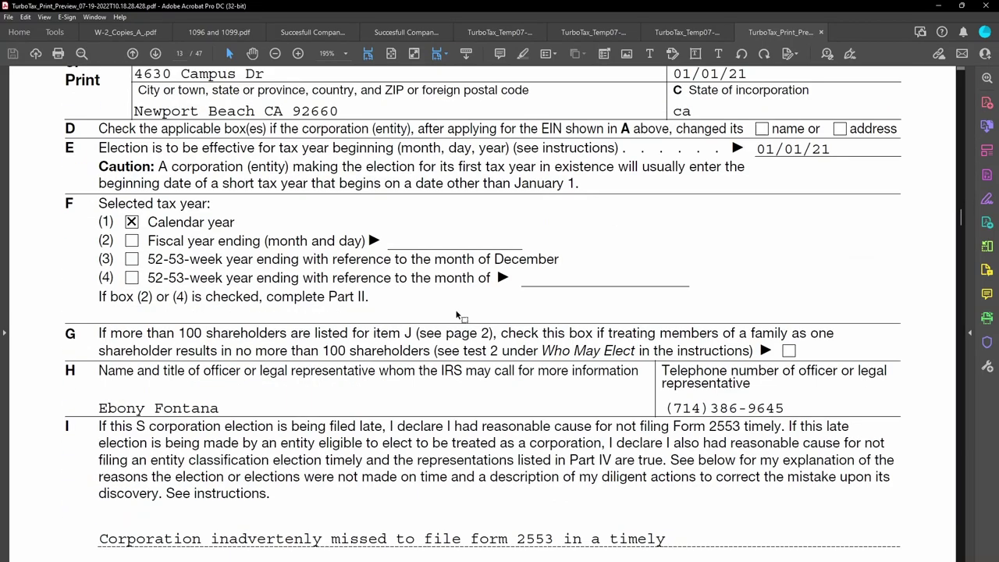
{"action": "scroll", "coordinate": [300, 431], "scroll_direction": "down", "scroll_amount": 6}
{"action": "scroll", "coordinate": [306, 427], "scroll_direction": "up", "scroll_amount": 5}
{"action": "scroll", "coordinate": [207, 417], "scroll_direction": "down", "scroll_amount": 10}
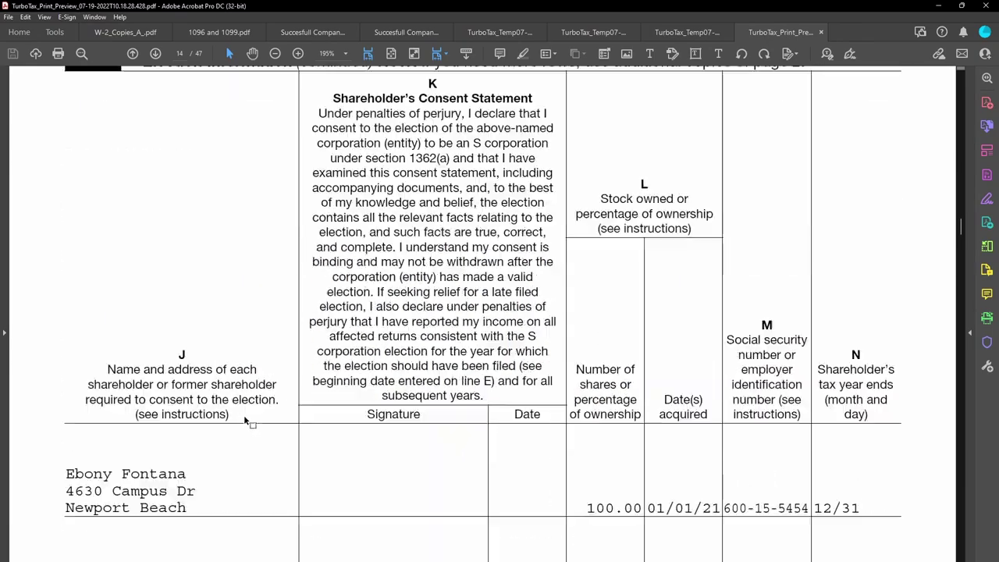
{"action": "scroll", "coordinate": [249, 417], "scroll_direction": "down", "scroll_amount": 20}
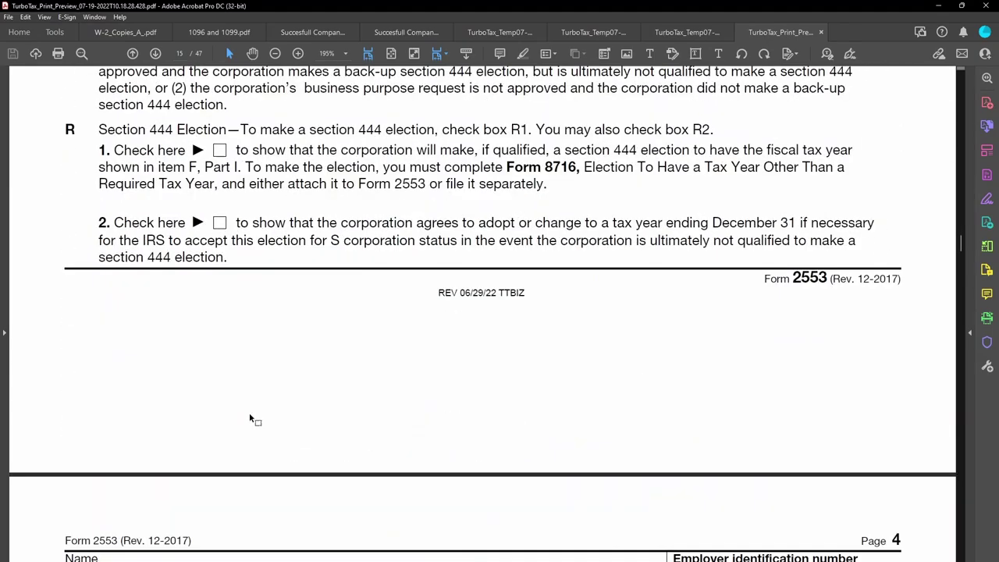
{"action": "scroll", "coordinate": [484, 295], "scroll_direction": "down", "scroll_amount": 20}
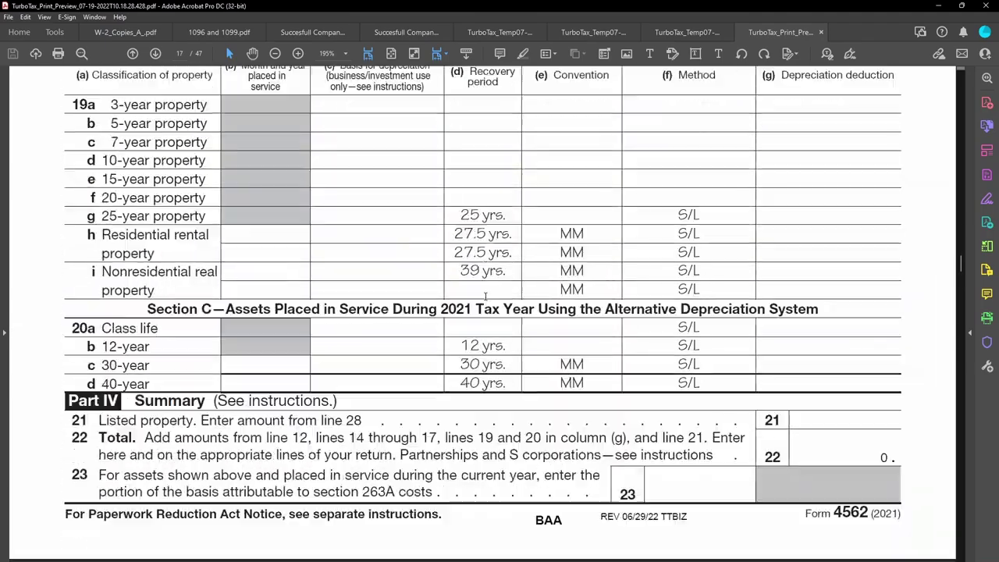
{"action": "scroll", "coordinate": [484, 295], "scroll_direction": "down", "scroll_amount": 20}
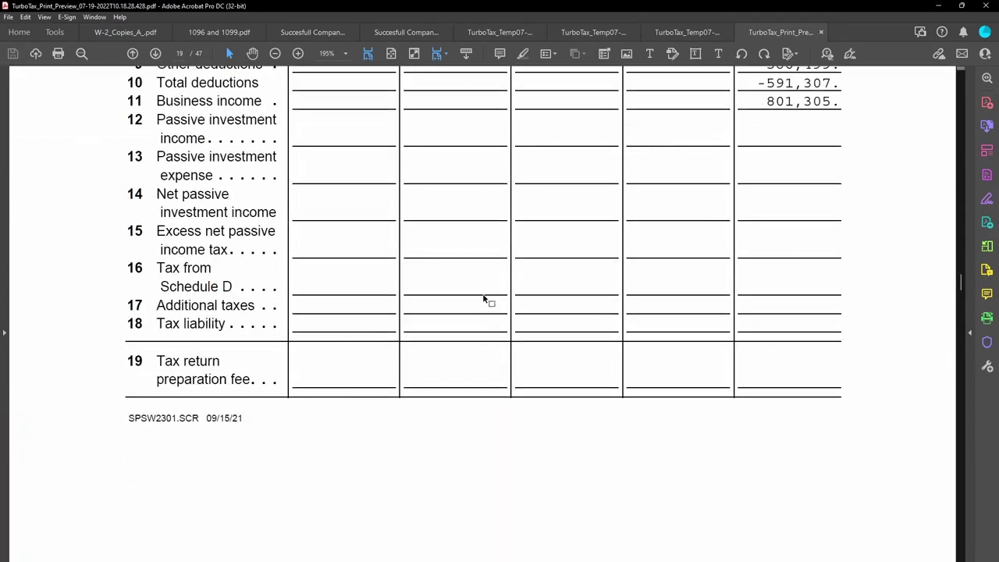
{"action": "scroll", "coordinate": [484, 293], "scroll_direction": "down", "scroll_amount": 20}
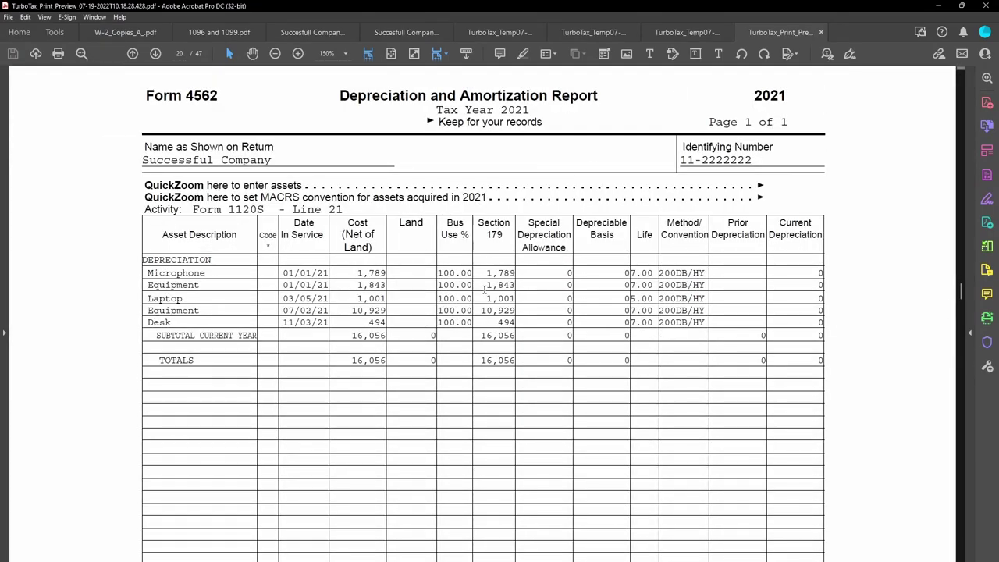
Minimize Acrobat, cancel the form selection, and maximize the TurboTax window.
{"action": "left_click", "coordinate": [937, 6]}
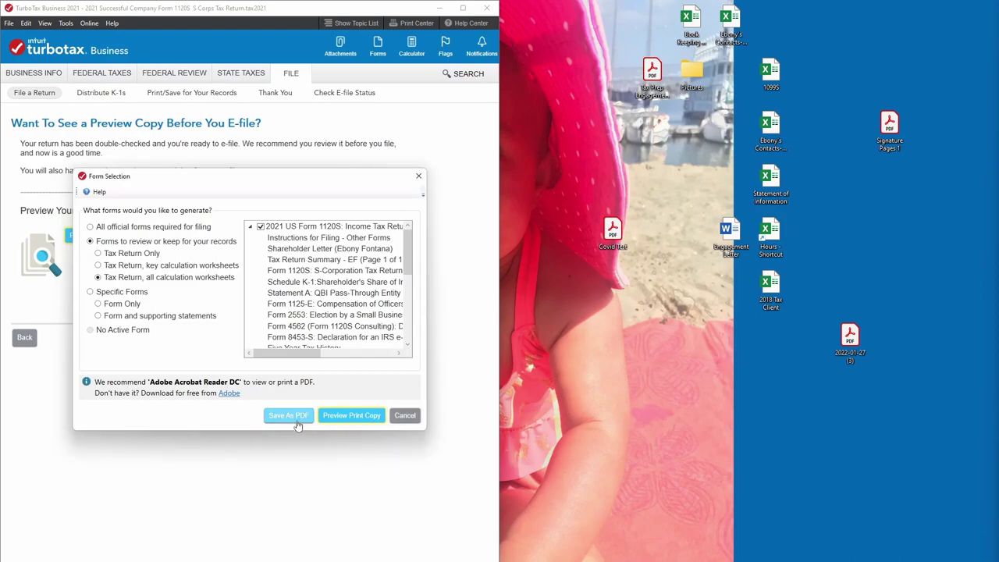
{"action": "left_click", "coordinate": [405, 417]}
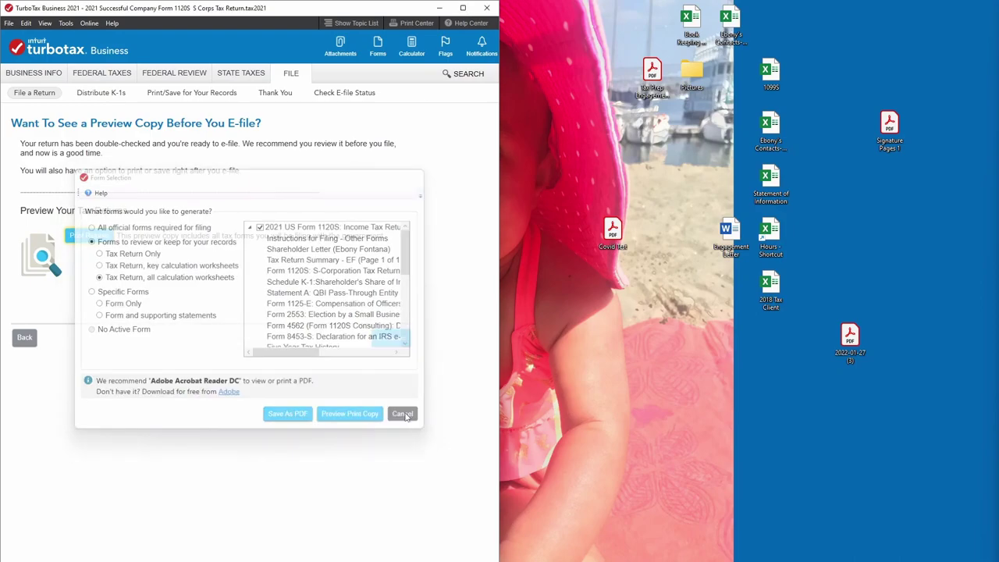
{"action": "left_click", "coordinate": [463, 8]}
Save the tax return with all calculation worksheets as a PDF, then continue to transmitting.
{"action": "left_click", "coordinate": [91, 234]}
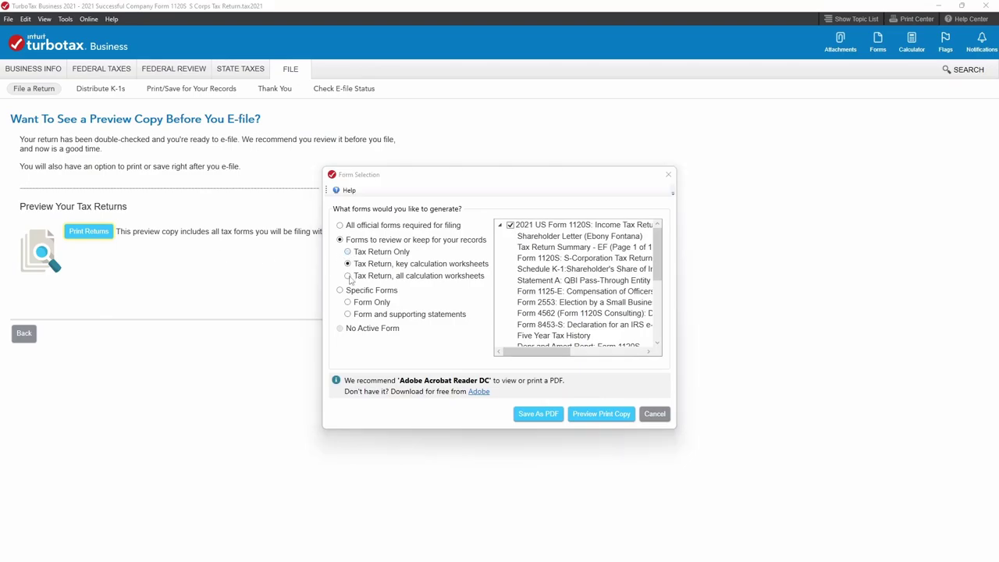
{"action": "key", "text": "Up"}
{"action": "left_click", "coordinate": [348, 276]}
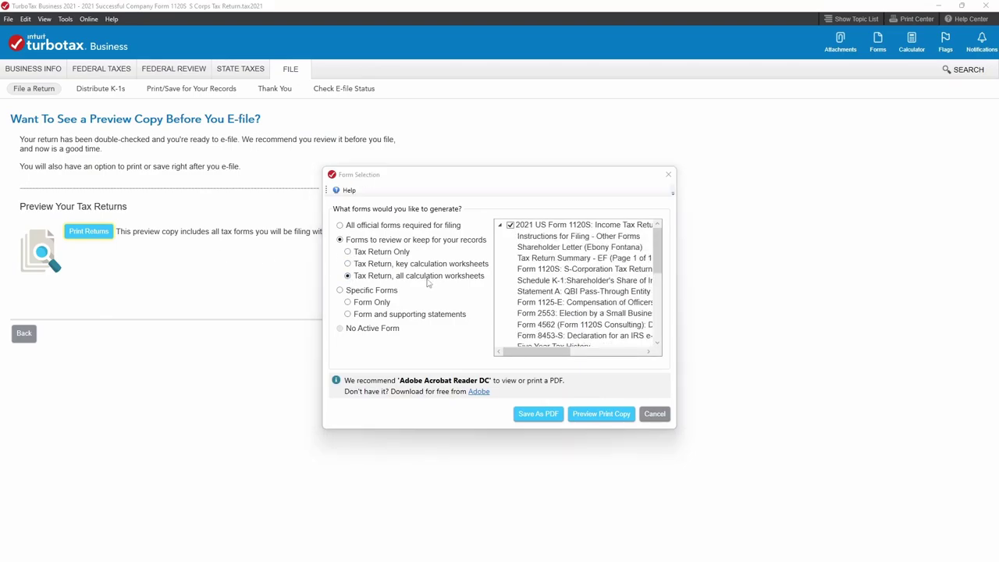
{"action": "left_click", "coordinate": [531, 414]}
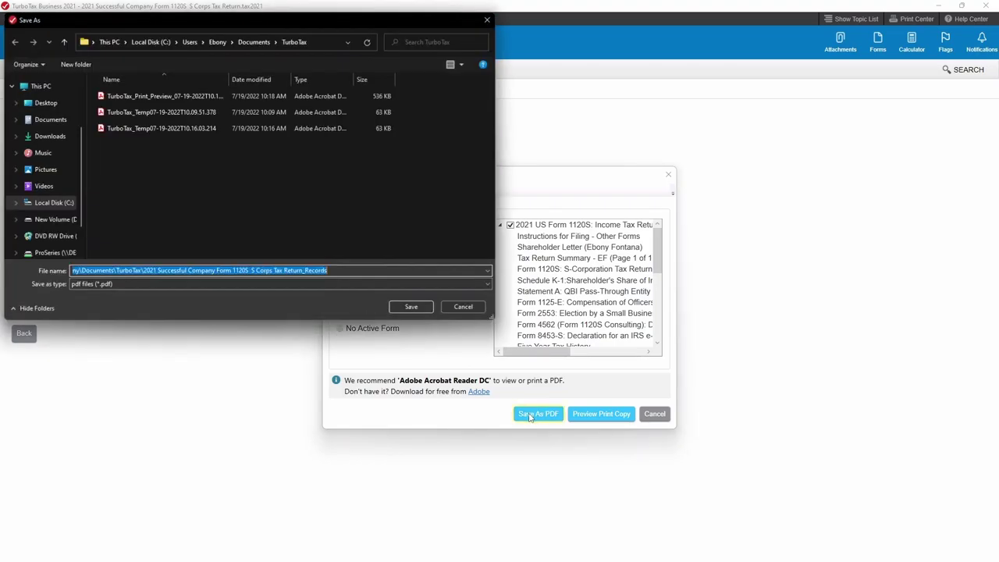
{"action": "left_click", "coordinate": [462, 309]}
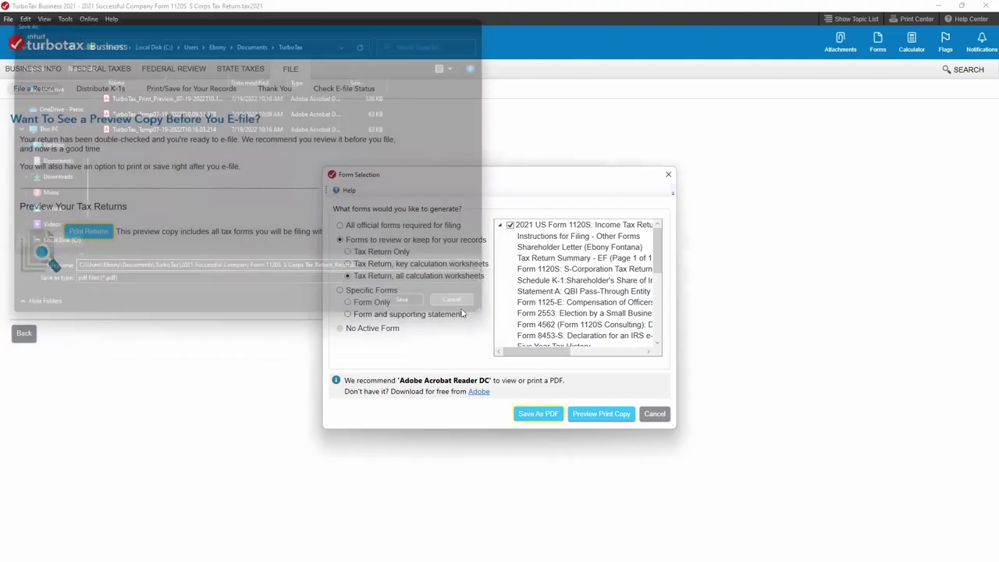
{"action": "left_click", "coordinate": [653, 413]}
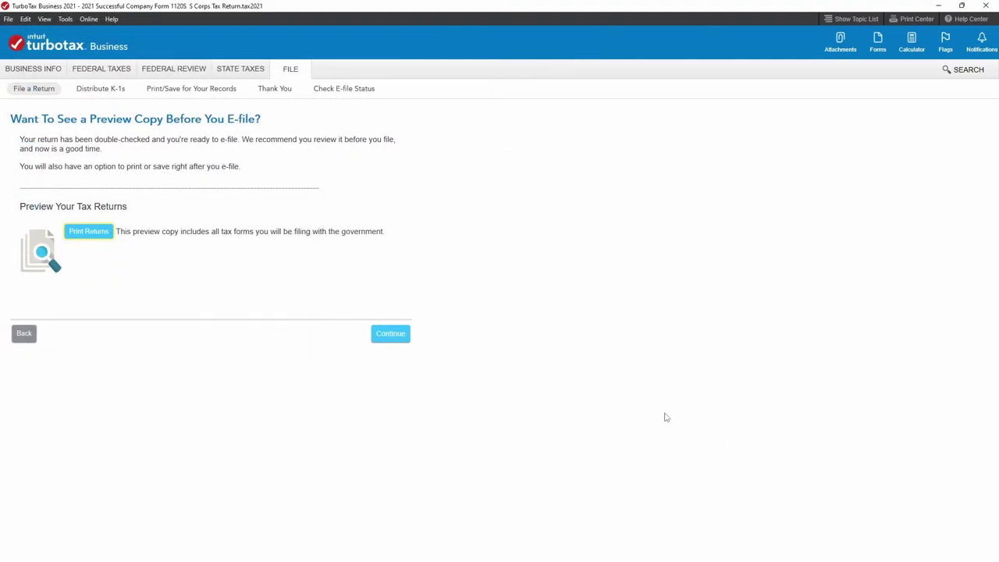
{"action": "left_click", "coordinate": [394, 335]}
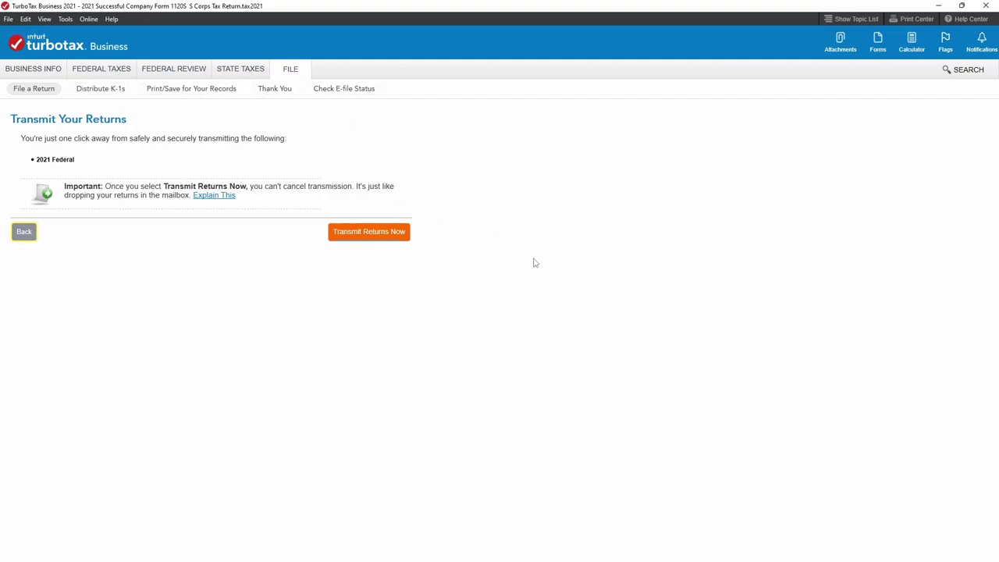
Transmit the 2021 federal 1120S return and move past the 'You Just Filed Your Taxes!' confirmation.
{"action": "left_click", "coordinate": [339, 238]}
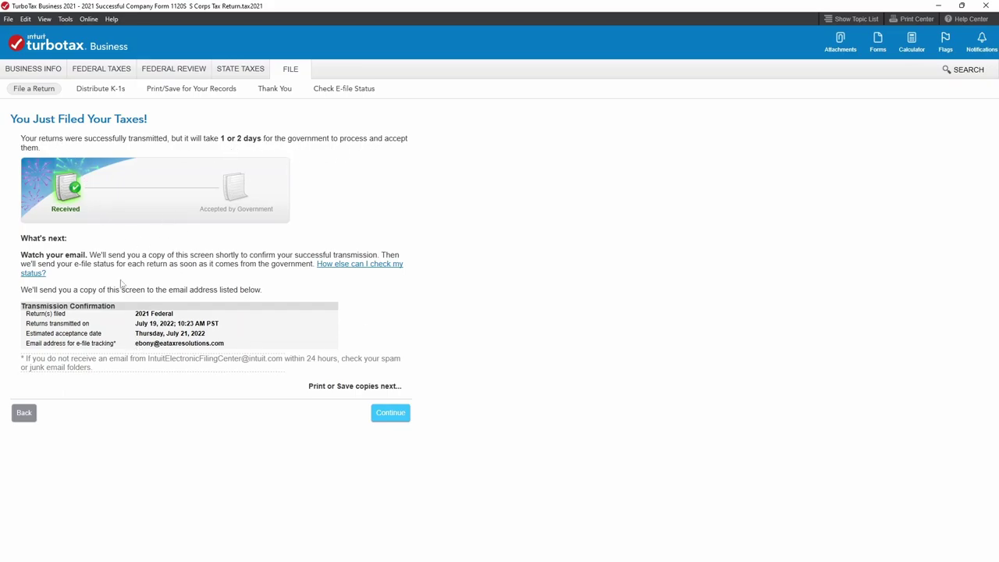
{"action": "left_click", "coordinate": [392, 418]}
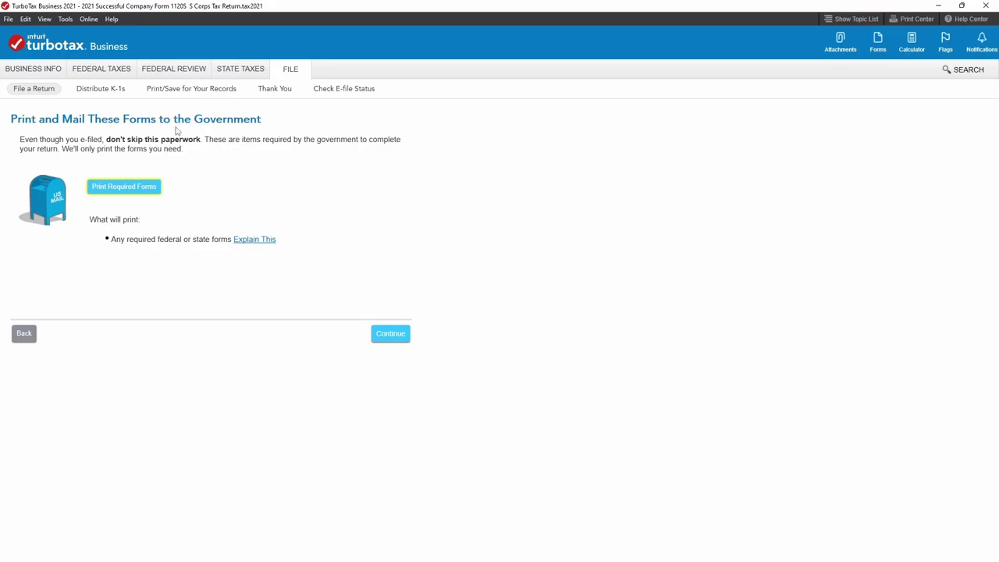
{"action": "left_click", "coordinate": [382, 333]}
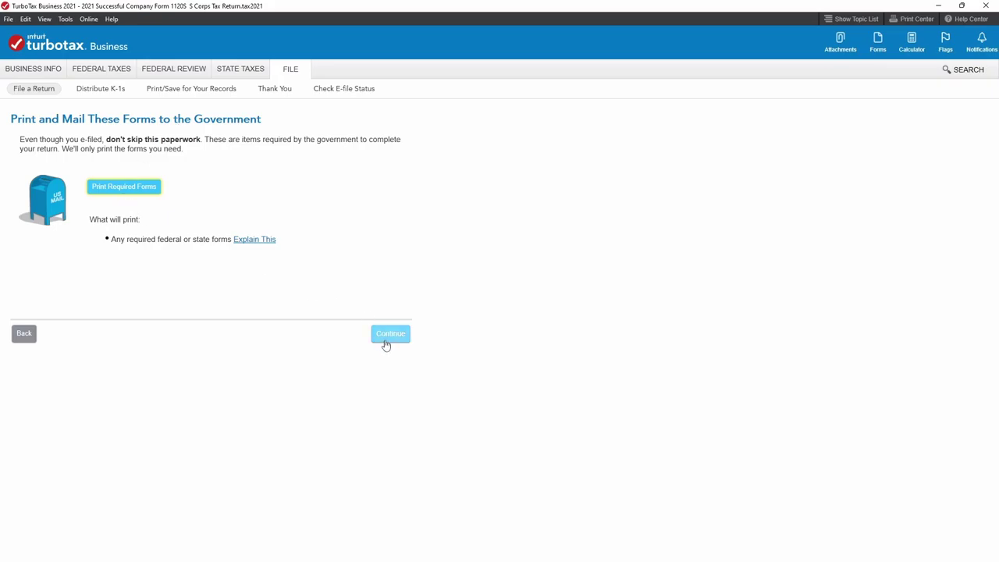
Go on to K-1 distribution and save the shareholder K-1s as a PDF.
{"action": "left_click", "coordinate": [386, 342]}
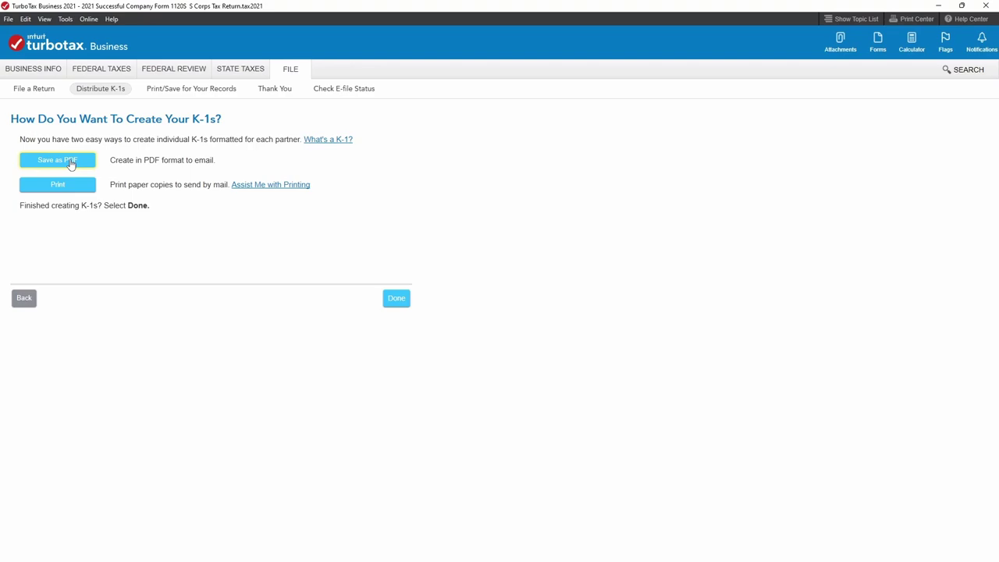
{"action": "left_click", "coordinate": [69, 186]}
{"action": "scroll", "coordinate": [427, 338], "scroll_direction": "down", "scroll_amount": 15}
{"action": "scroll", "coordinate": [463, 331], "scroll_direction": "up", "scroll_amount": 3}
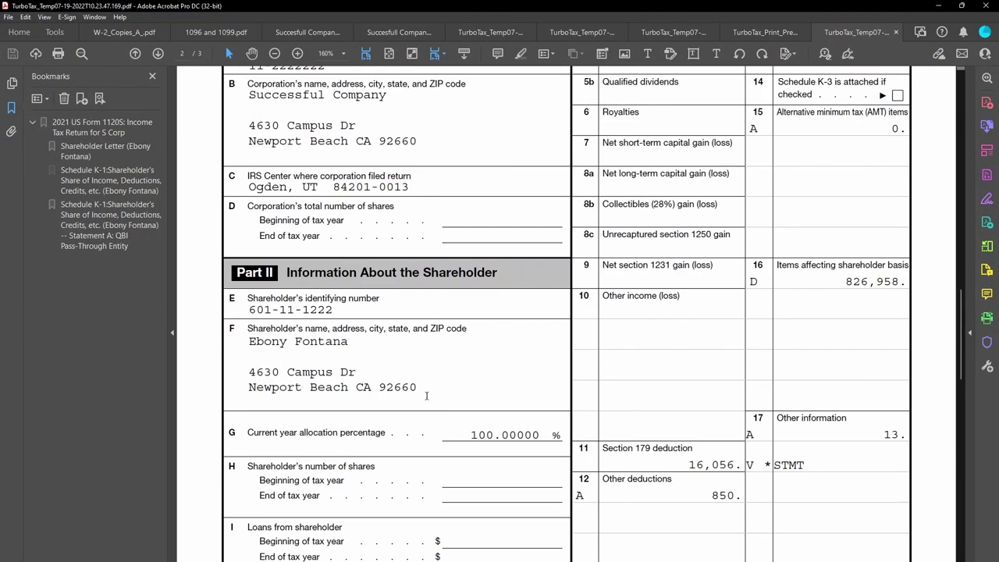
{"action": "scroll", "coordinate": [423, 399], "scroll_direction": "down", "scroll_amount": 3}
{"action": "scroll", "coordinate": [431, 400], "scroll_direction": "up", "scroll_amount": 7}
{"action": "scroll", "coordinate": [435, 400], "scroll_direction": "down", "scroll_amount": 7}
{"action": "scroll", "coordinate": [434, 400], "scroll_direction": "down", "scroll_amount": 10}
{"action": "scroll", "coordinate": [436, 401], "scroll_direction": "up", "scroll_amount": 3}
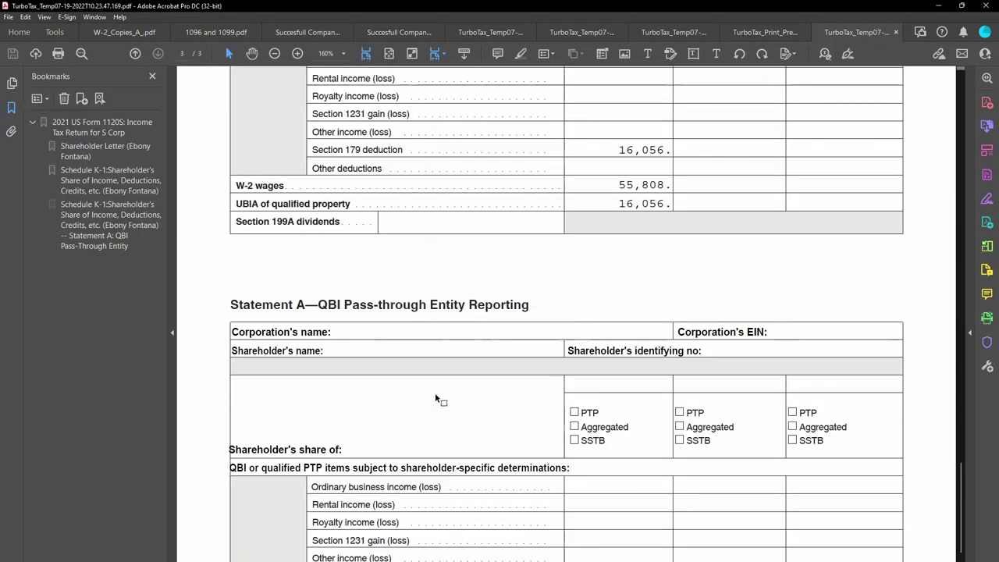
{"action": "scroll", "coordinate": [438, 400], "scroll_direction": "down", "scroll_amount": 2}
{"action": "scroll", "coordinate": [438, 399], "scroll_direction": "up", "scroll_amount": 10}
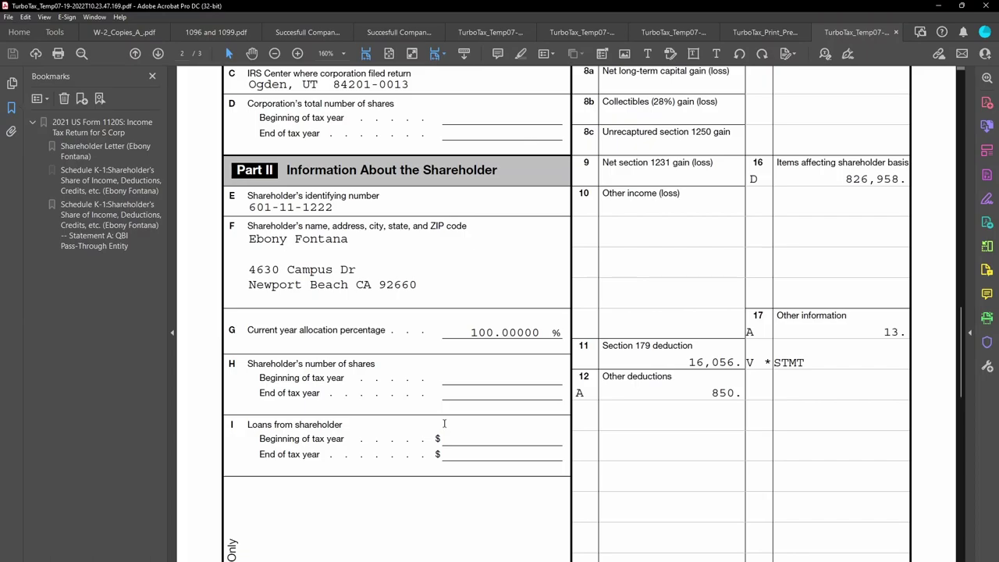
{"action": "scroll", "coordinate": [461, 434], "scroll_direction": "up", "scroll_amount": 5}
{"action": "scroll", "coordinate": [471, 439], "scroll_direction": "up", "scroll_amount": 5}
{"action": "scroll", "coordinate": [477, 444], "scroll_direction": "down", "scroll_amount": 15}
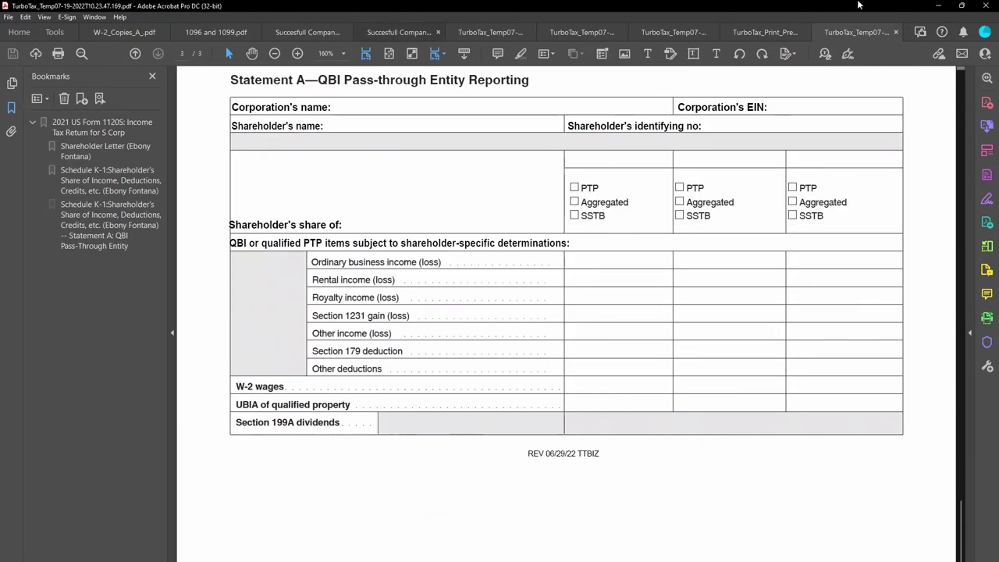
Close the K-1 PDF, finish the K-1 and Print and Save screens, and decline TurboTax Advantage.
{"action": "left_click", "coordinate": [938, 5]}
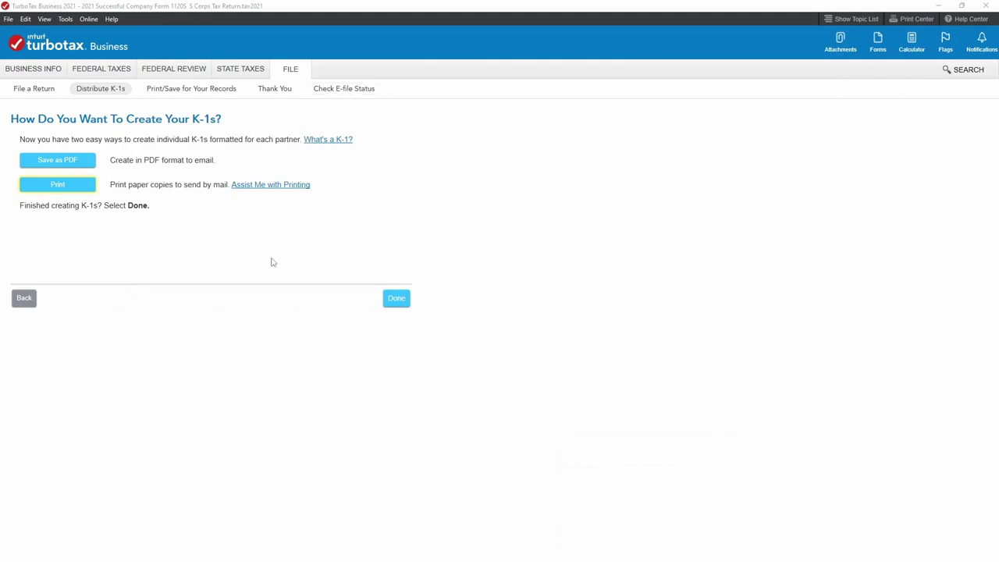
{"action": "left_click", "coordinate": [400, 301]}
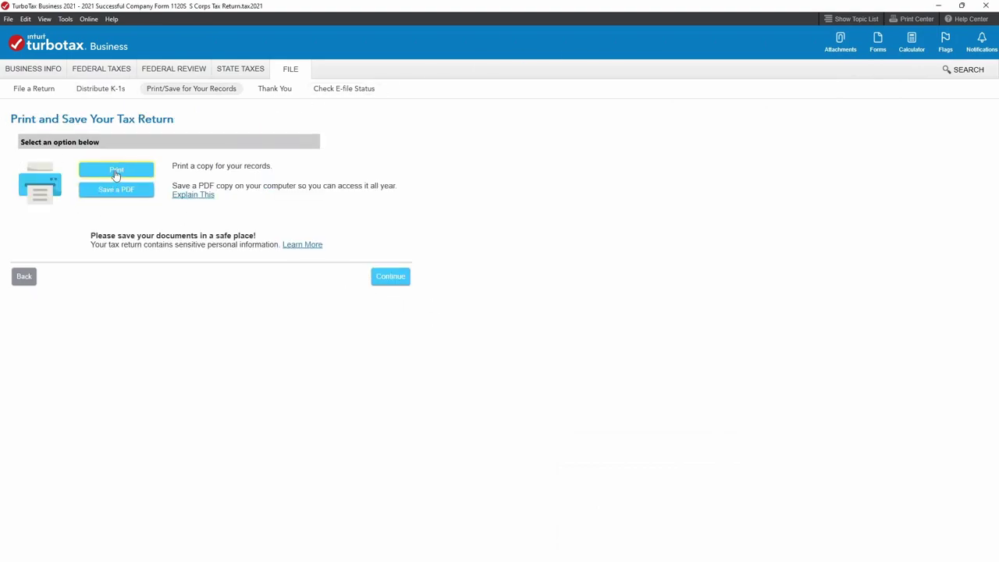
{"action": "left_click", "coordinate": [388, 279]}
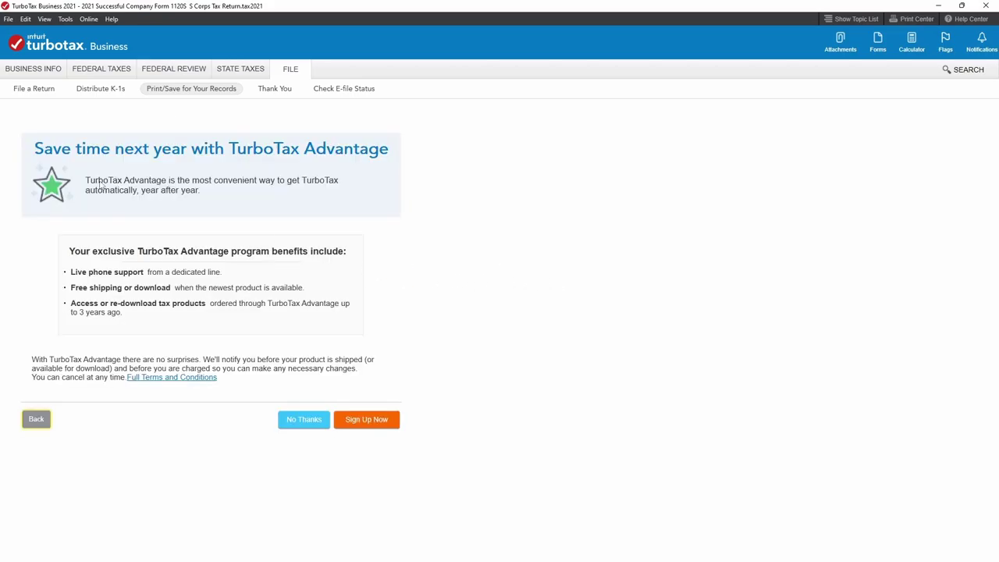
{"action": "left_click", "coordinate": [307, 421]}
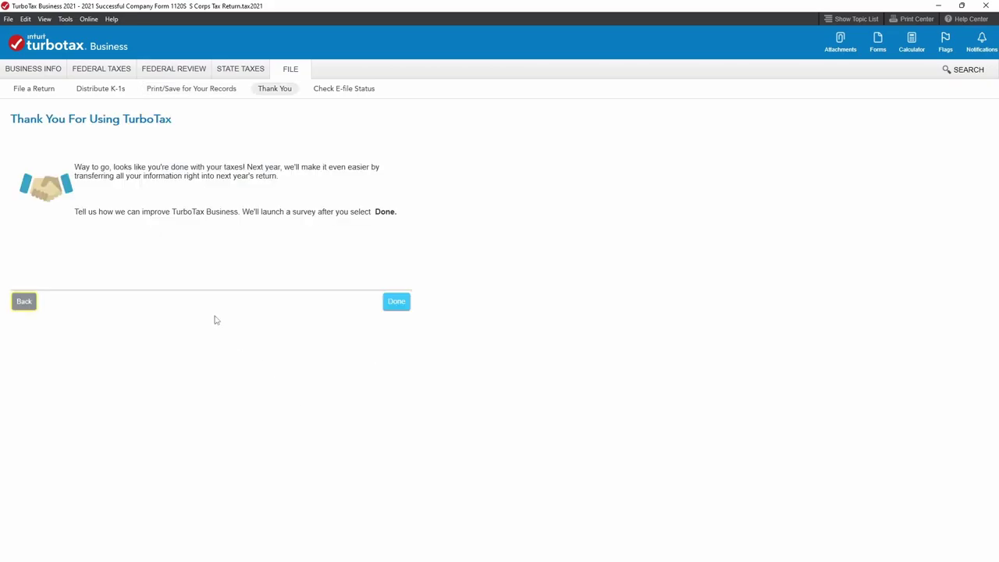
{"action": "left_click", "coordinate": [398, 305]}
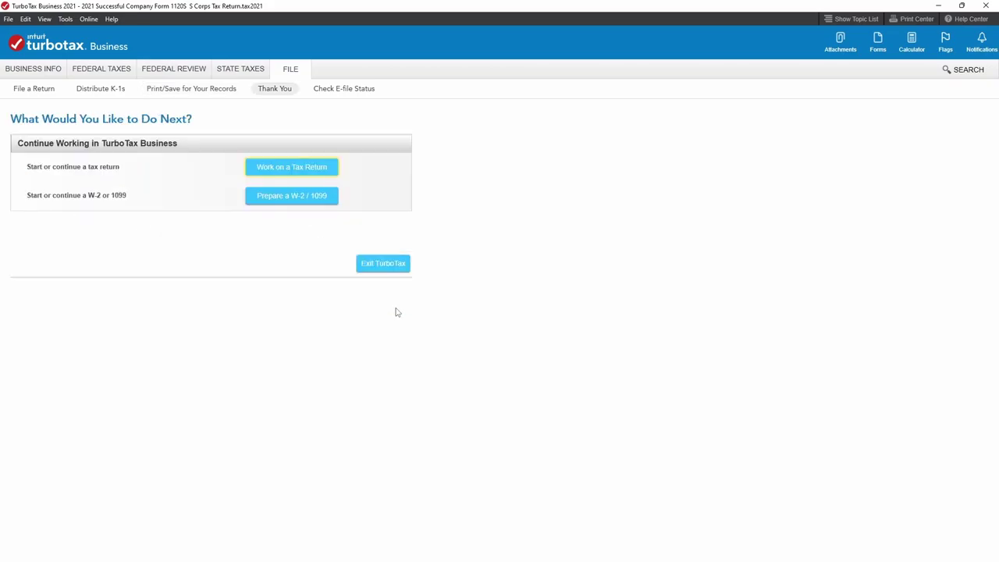